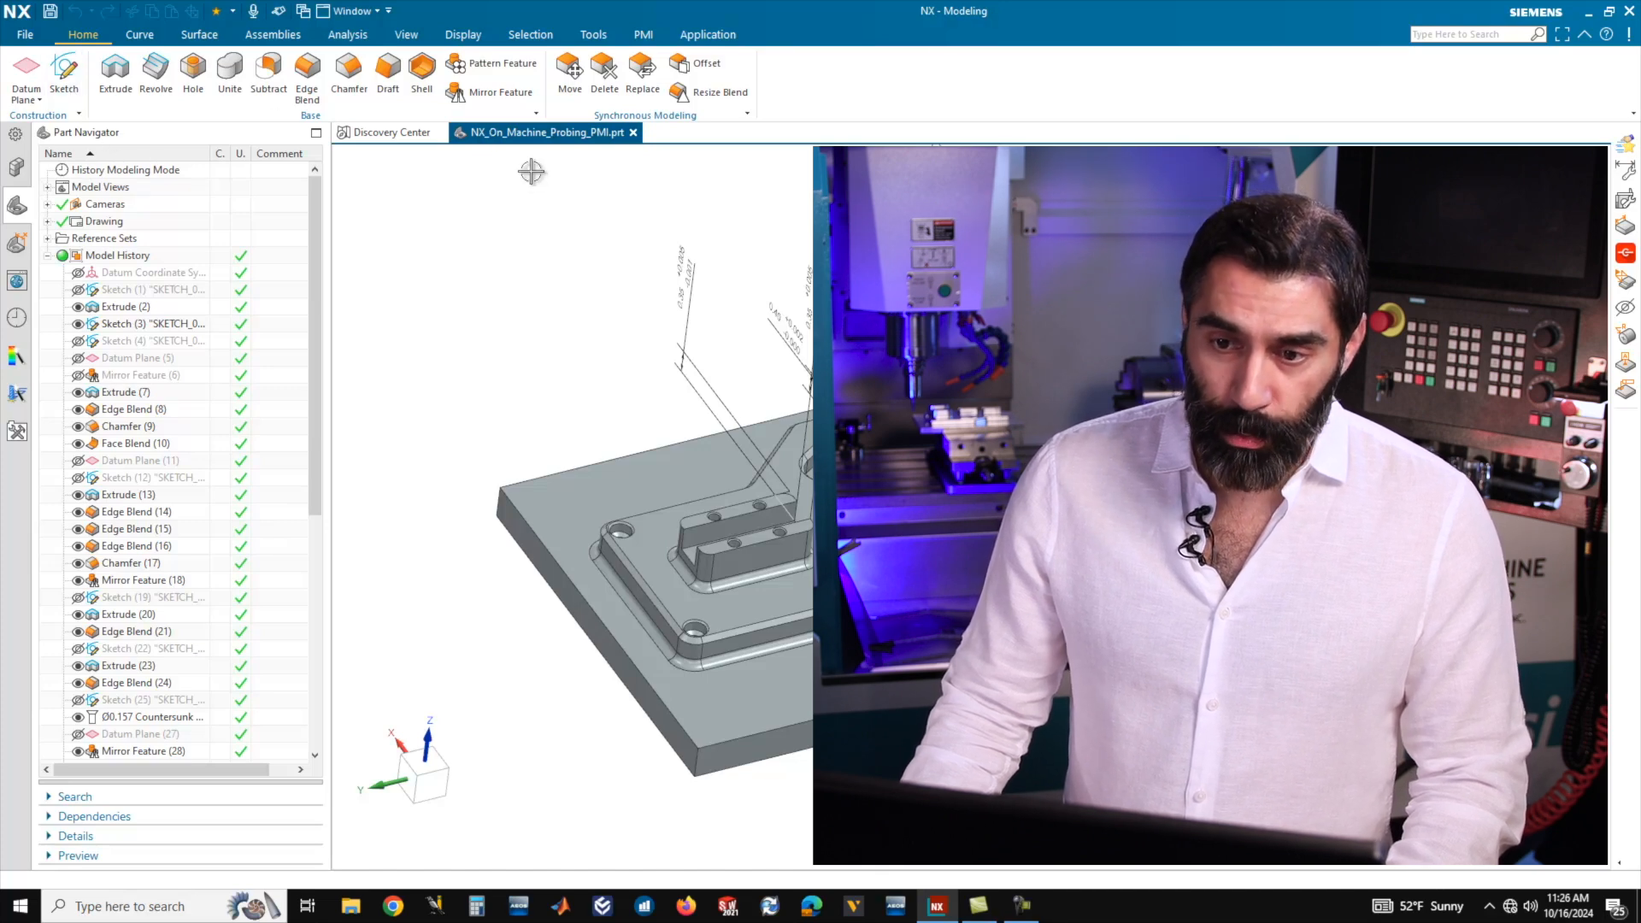
# Enter the Manufacturing application, initializing the machining environment with the cam_general configuration and the mill_planar setup.
pyautogui.click(706, 35)
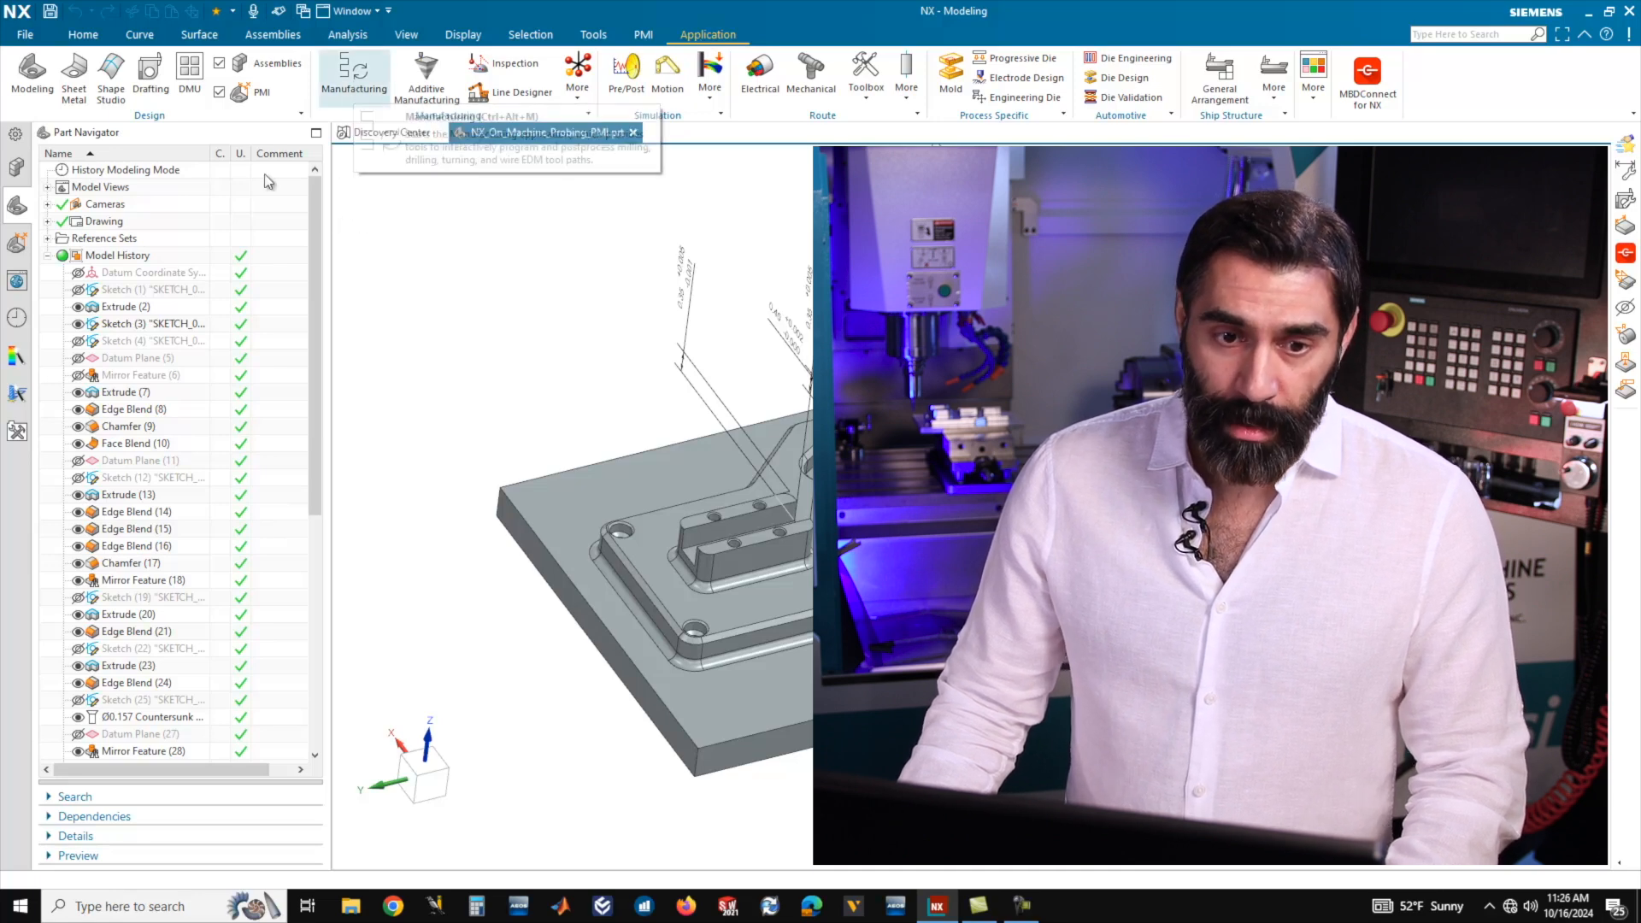
pyautogui.click(26, 38)
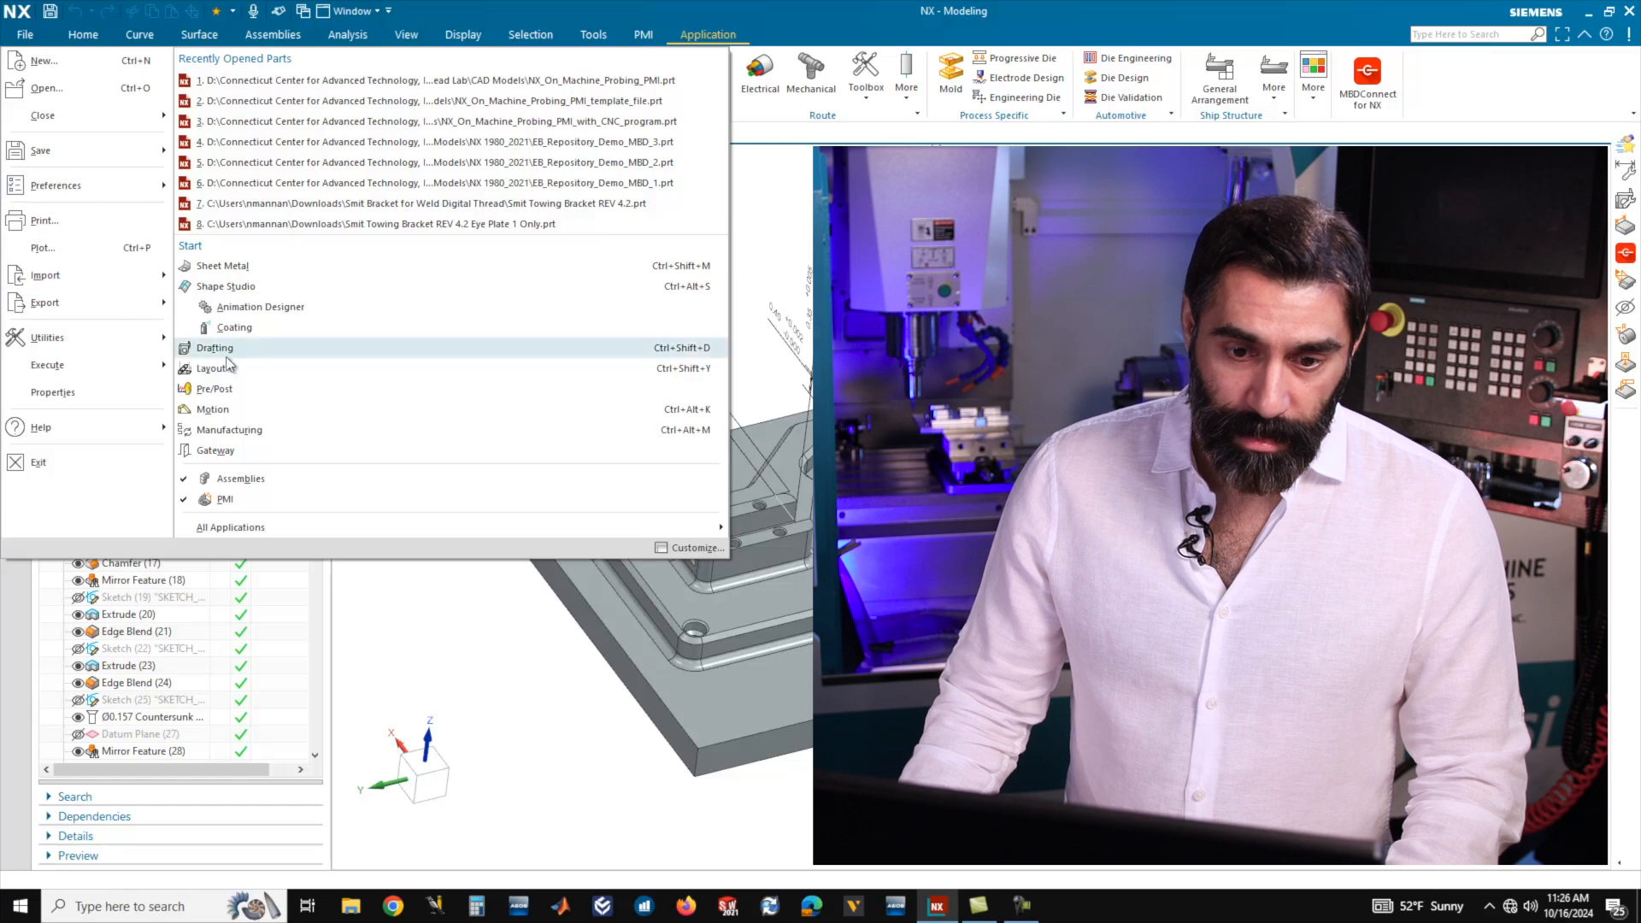
pyautogui.click(224, 431)
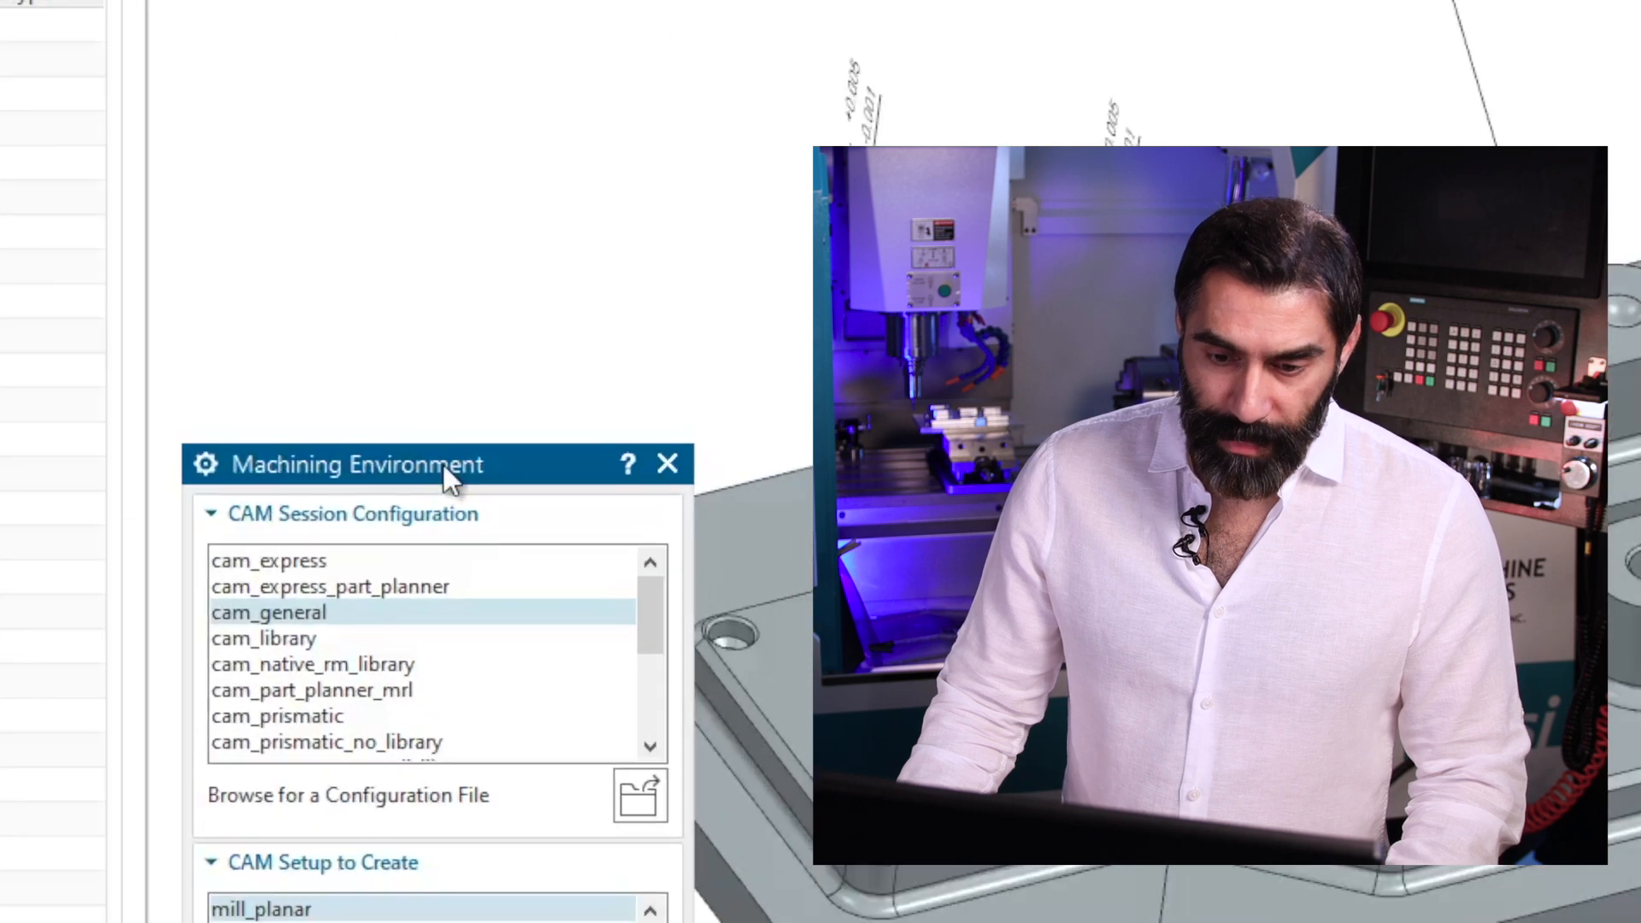
pyautogui.moveTo(443, 464); pyautogui.dragTo(410, 82)
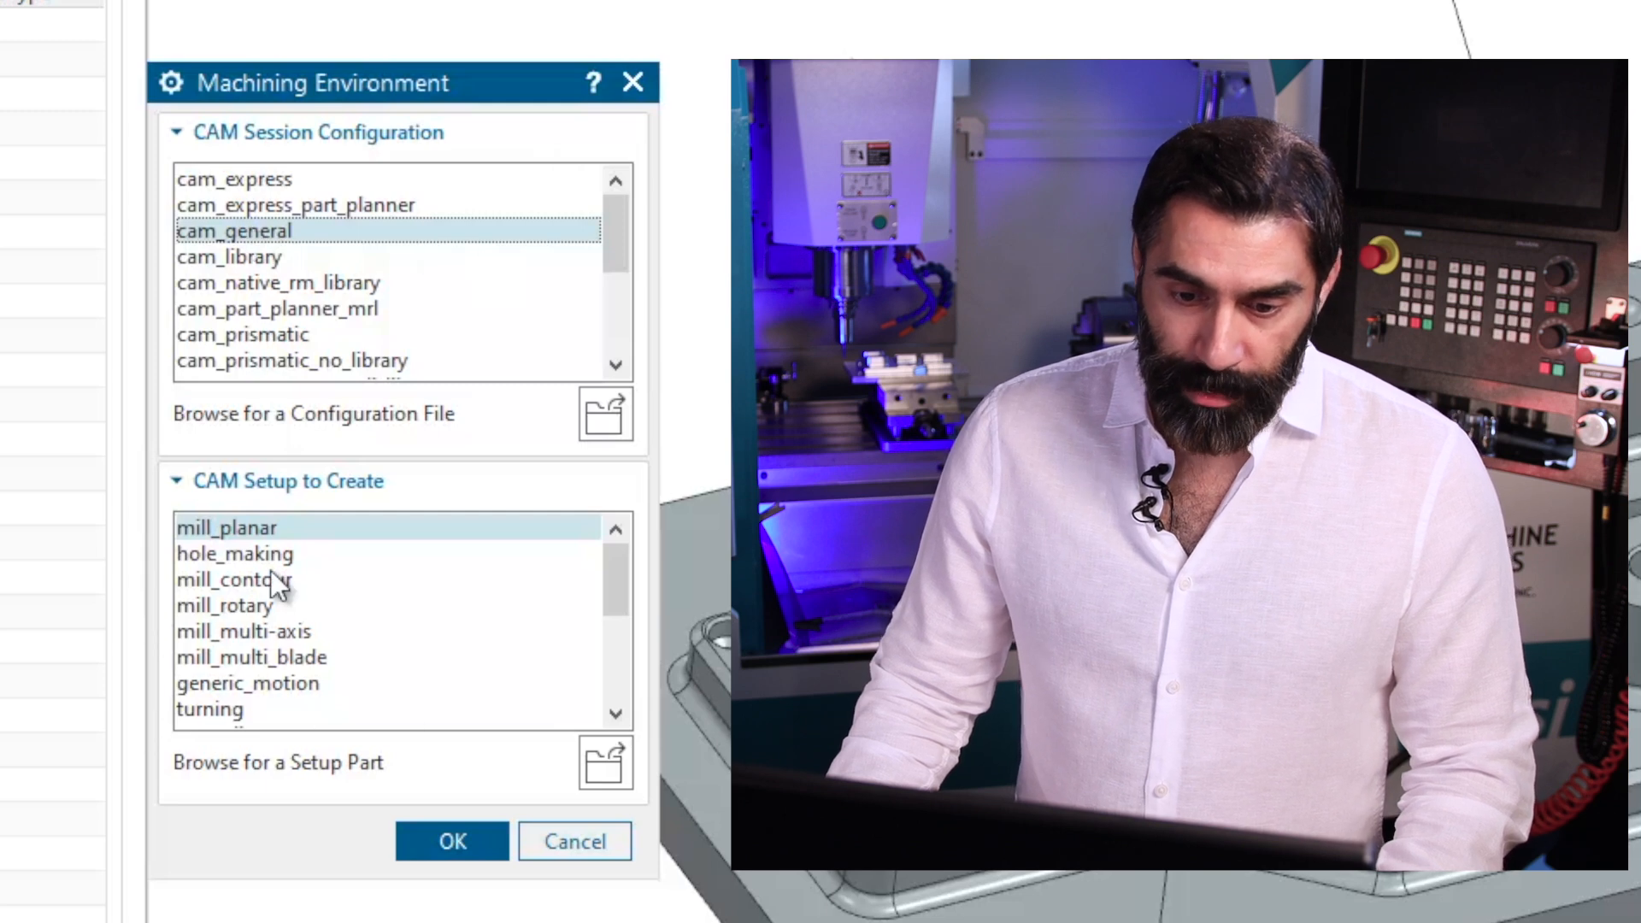
pyautogui.click(473, 836)
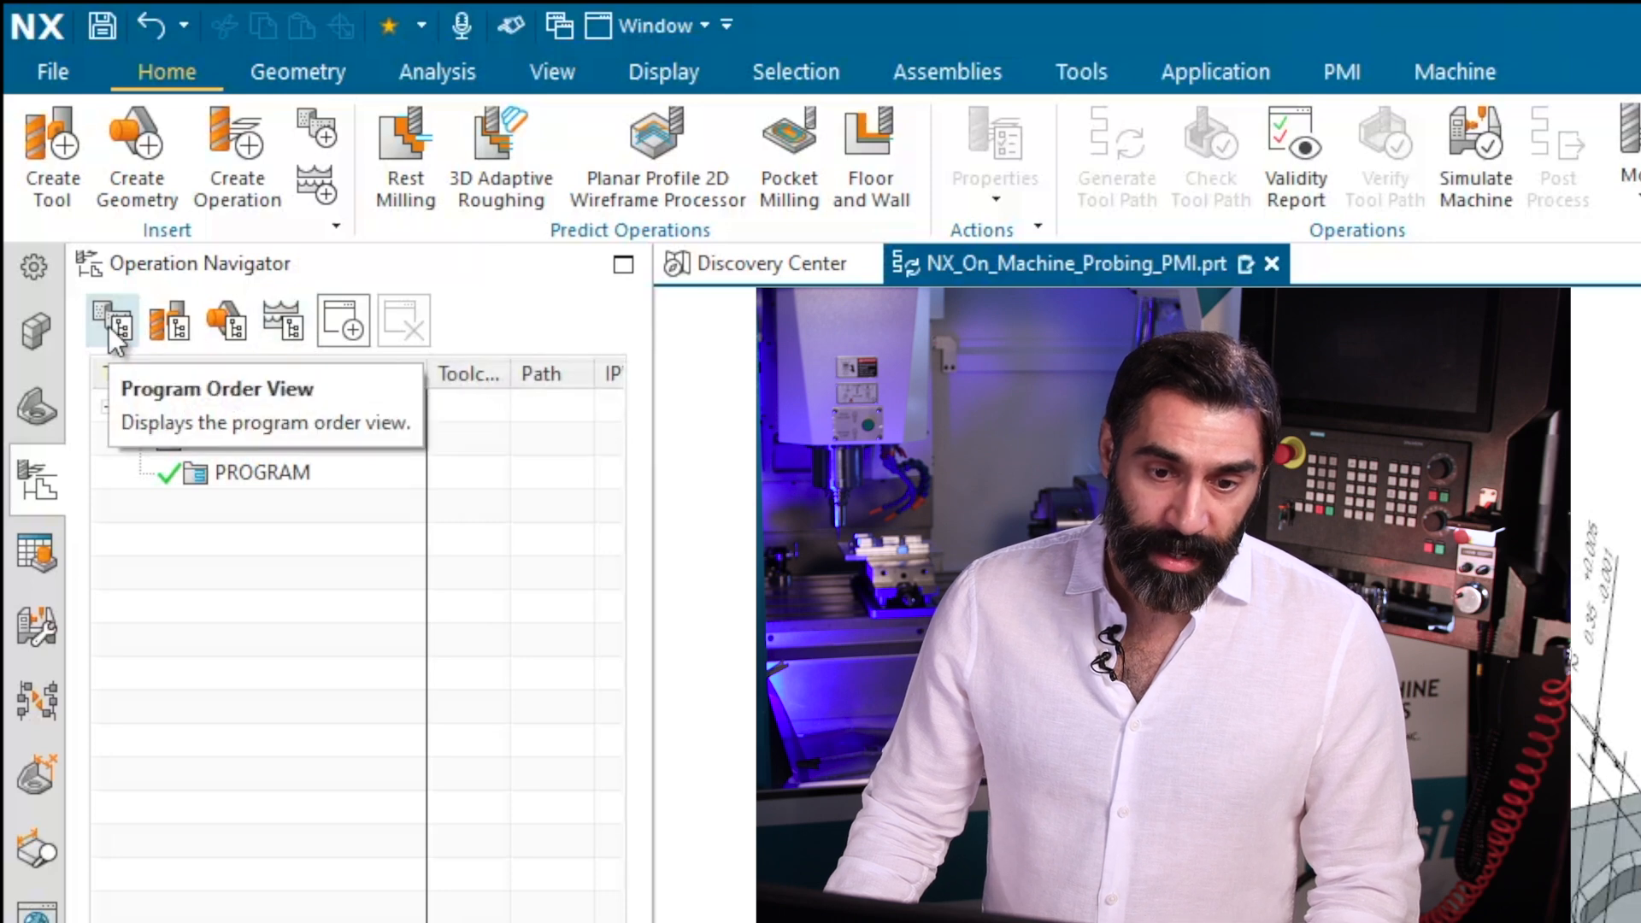
# Show the machine tool view of the operations and start inserting a new tool under GENERIC_MACHINE.
pyautogui.click(177, 320)
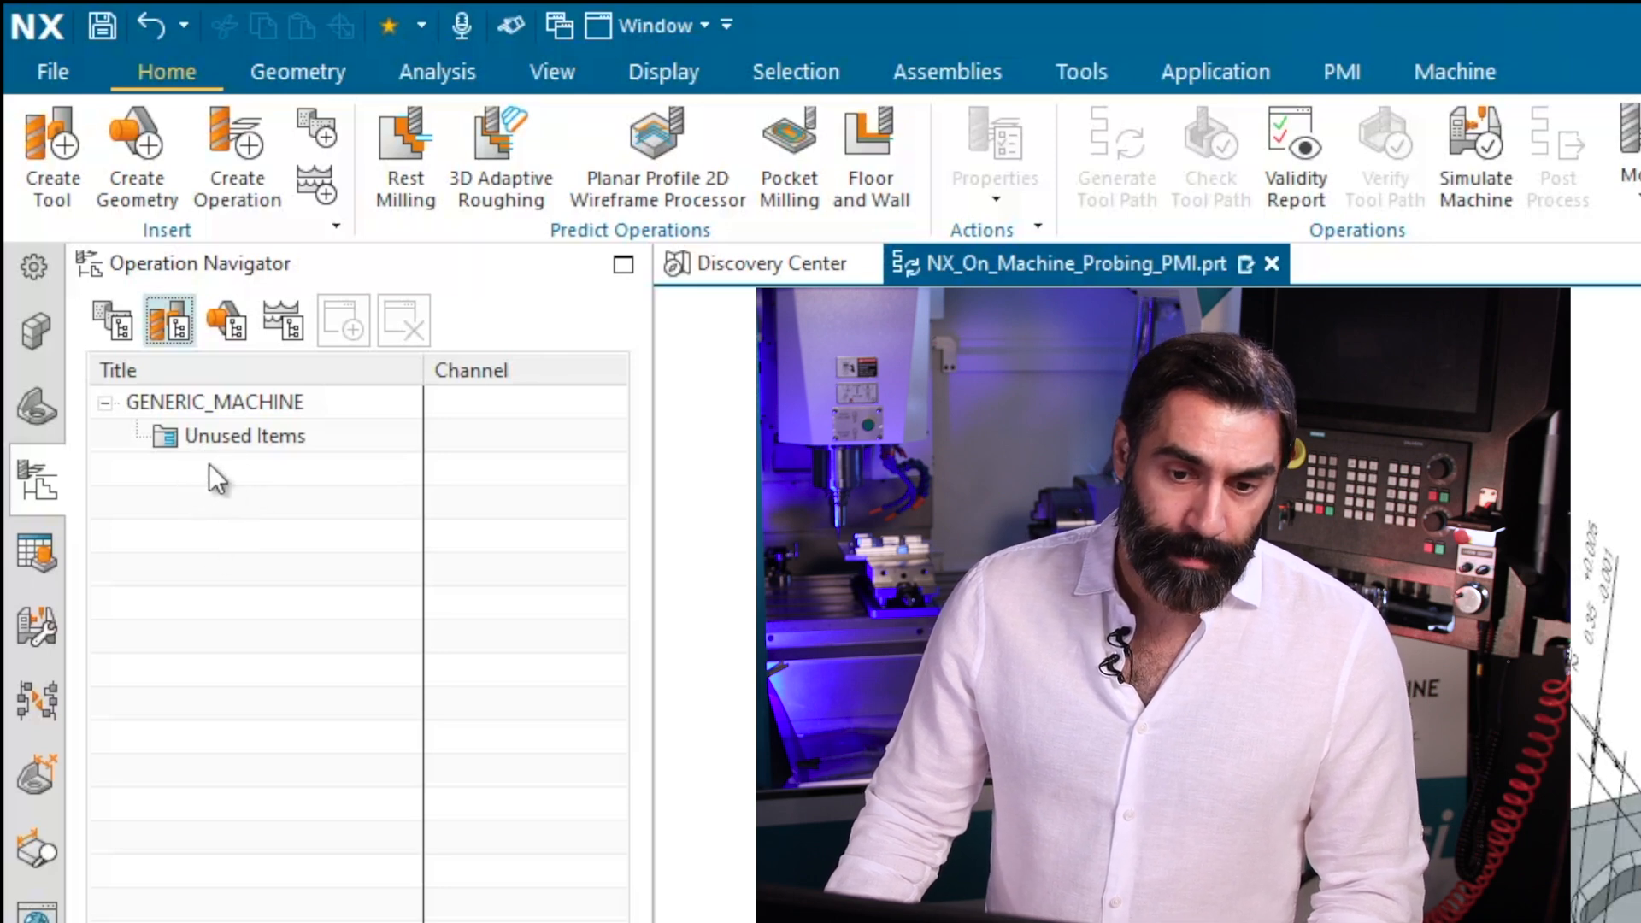
pyautogui.rightClick(227, 401)
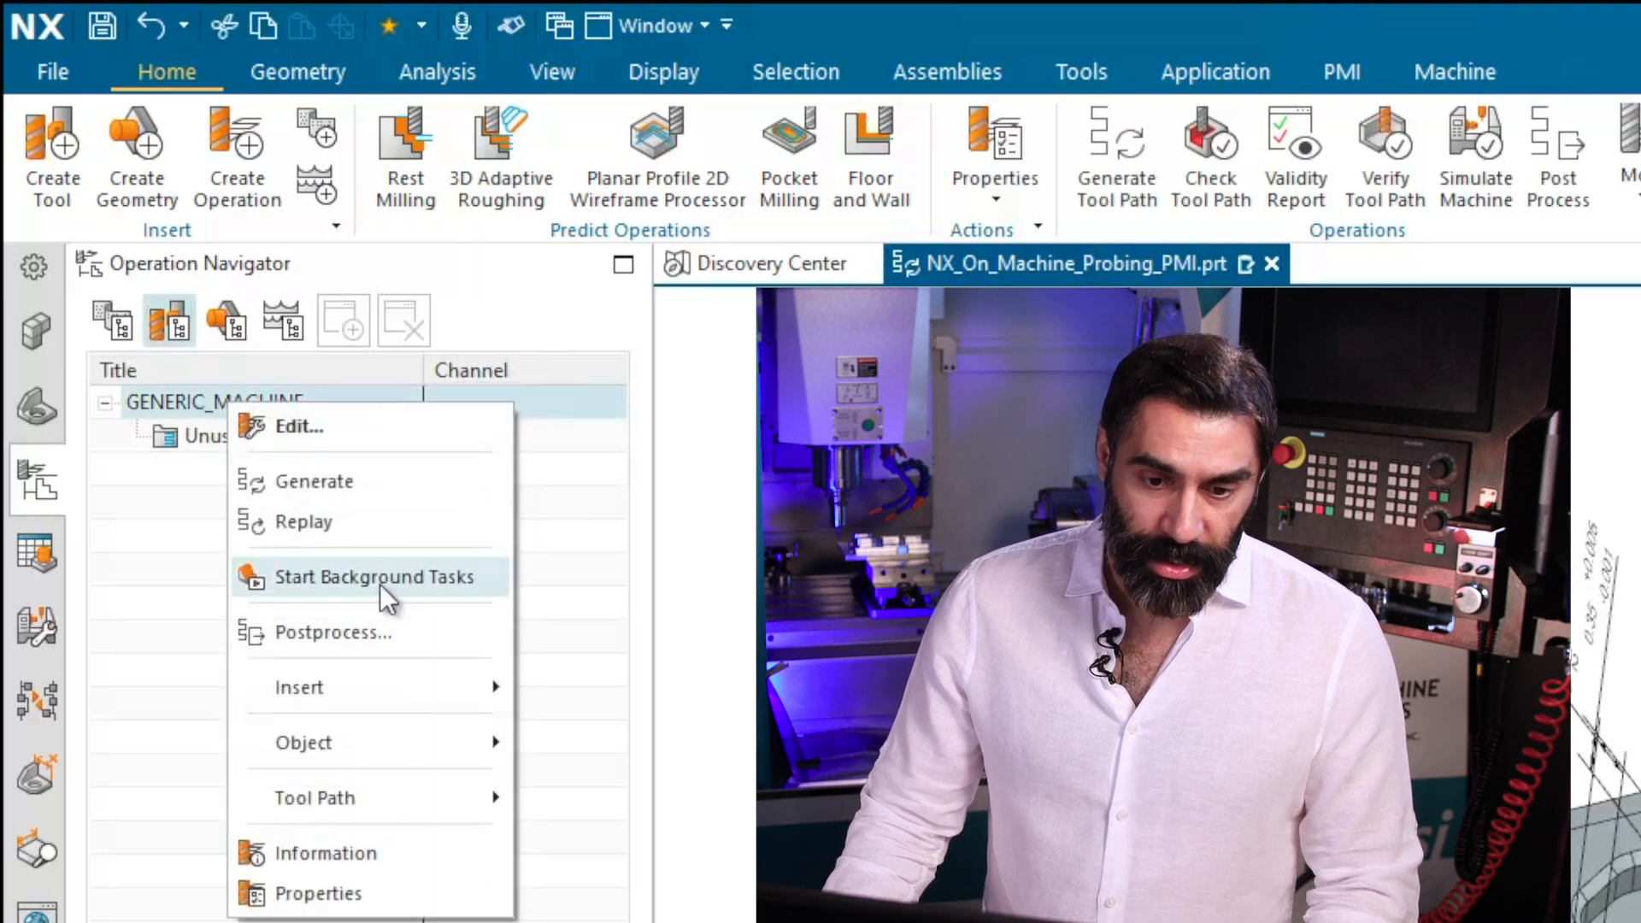
pyautogui.moveTo(366, 694)
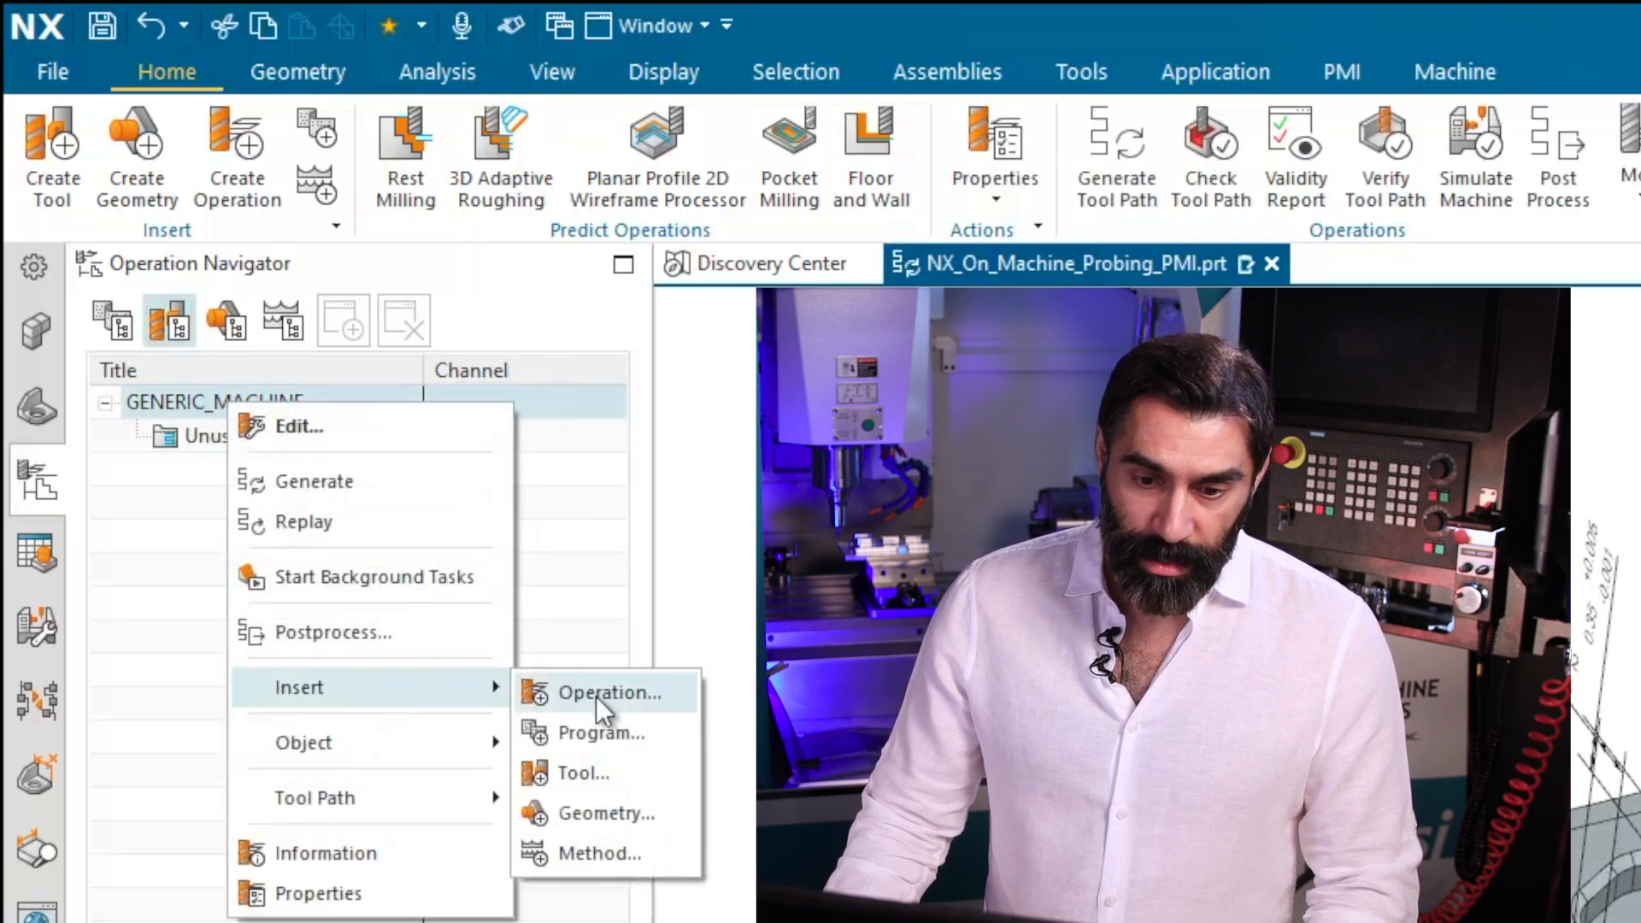
pyautogui.click(577, 775)
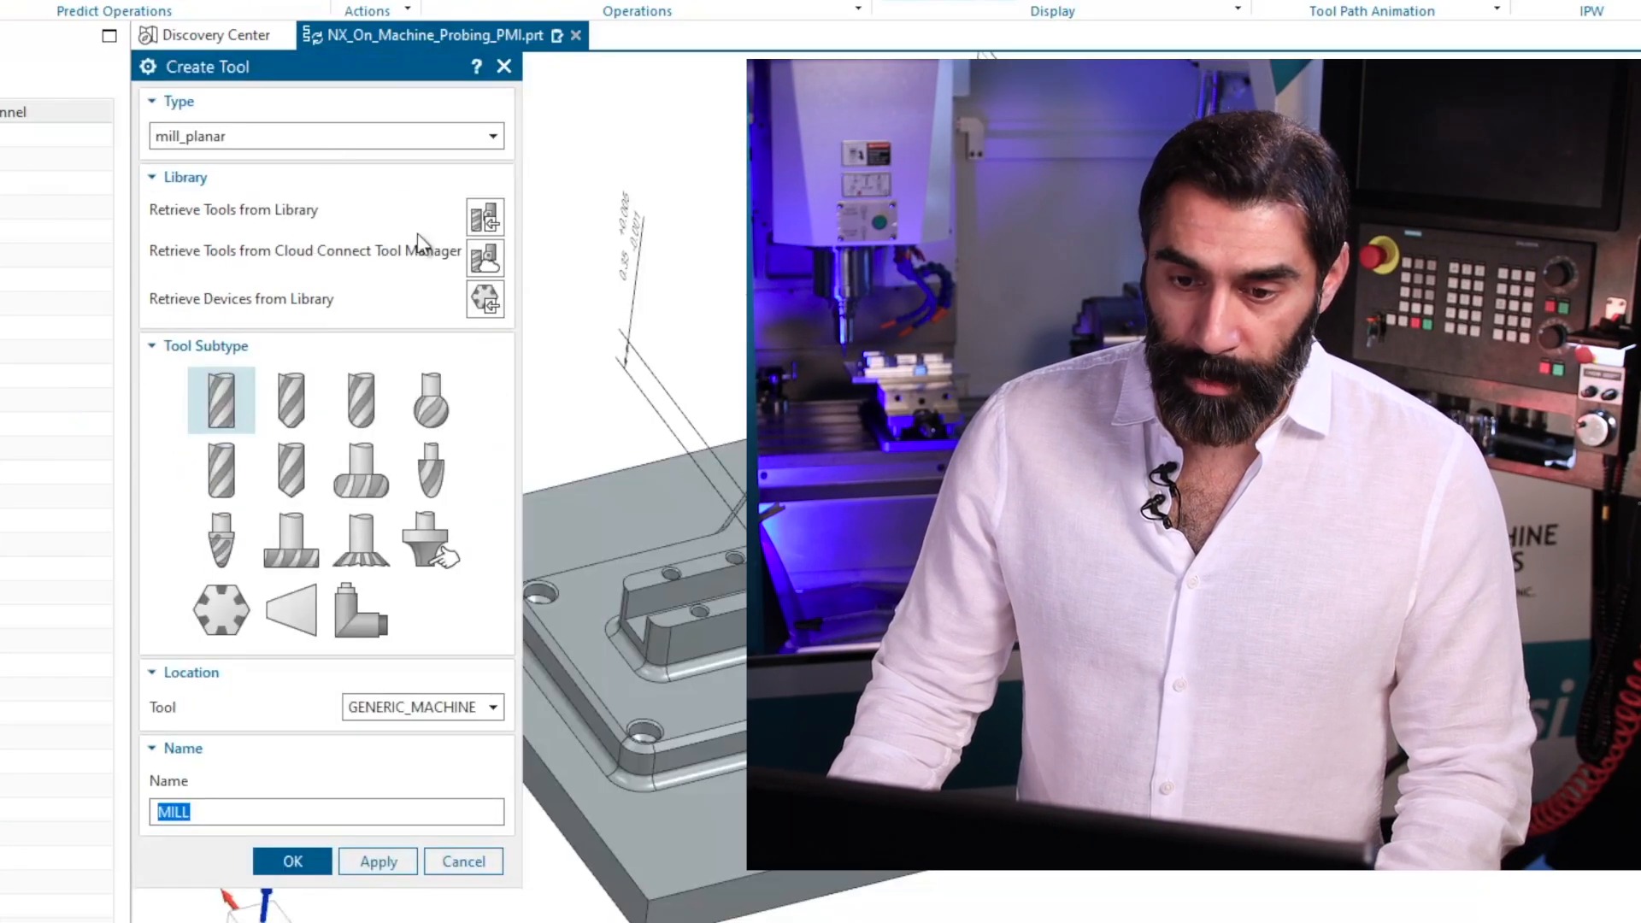
# Search the library for non-indexable end mills of 1 inch diameter and retrieve ugti0201_013 with the 1.77165 flute length.
pyautogui.click(488, 225)
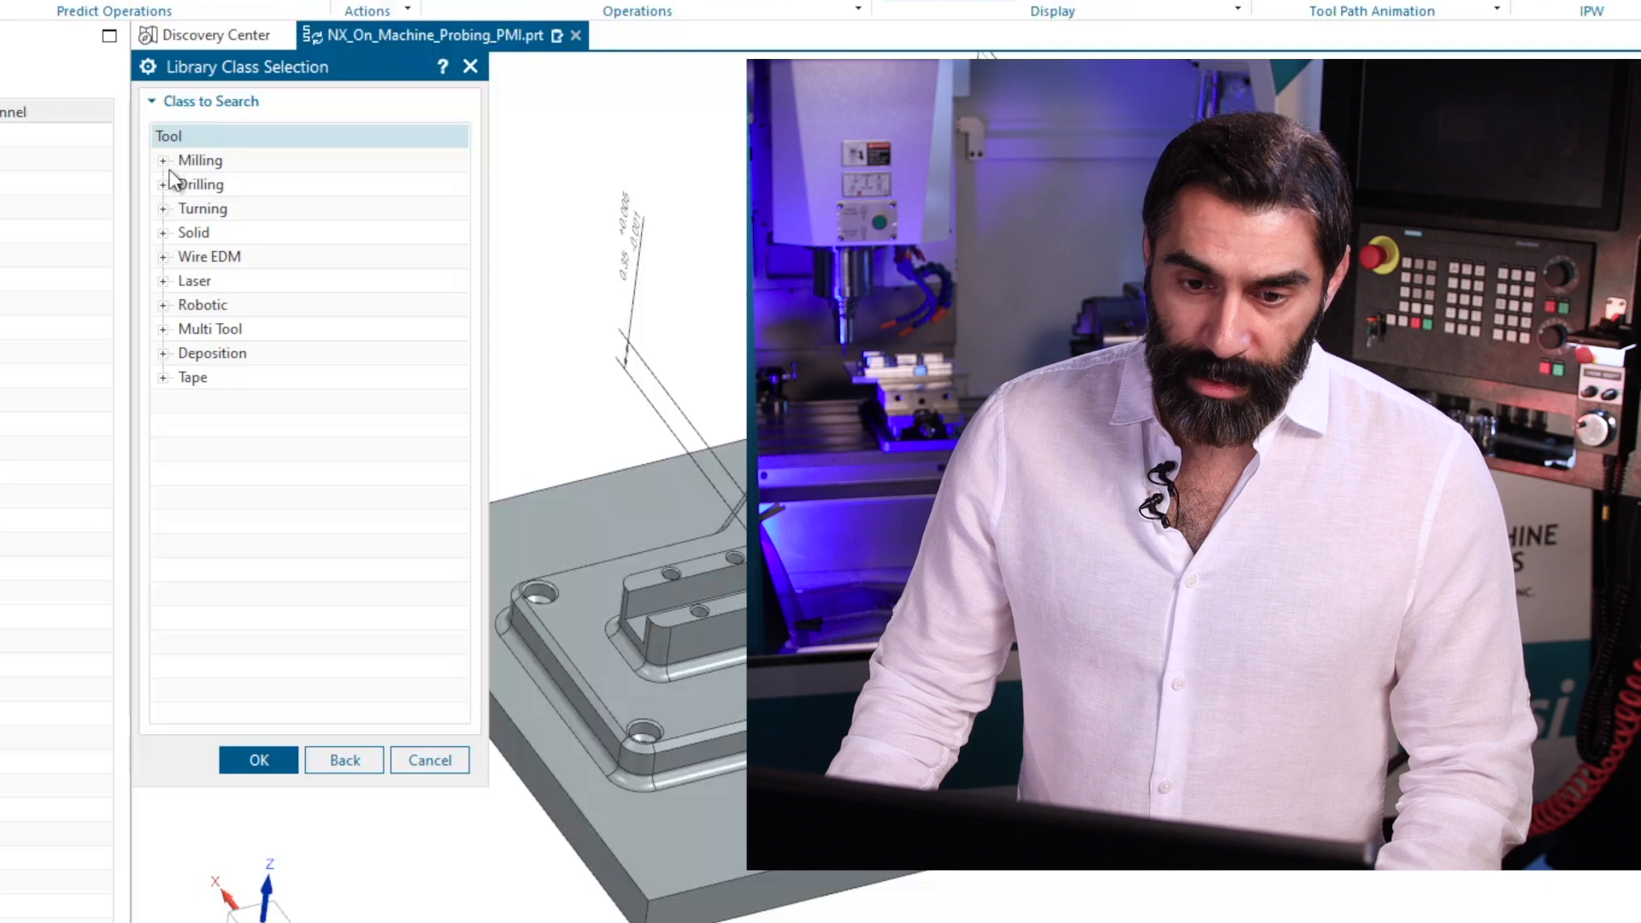
pyautogui.click(162, 162)
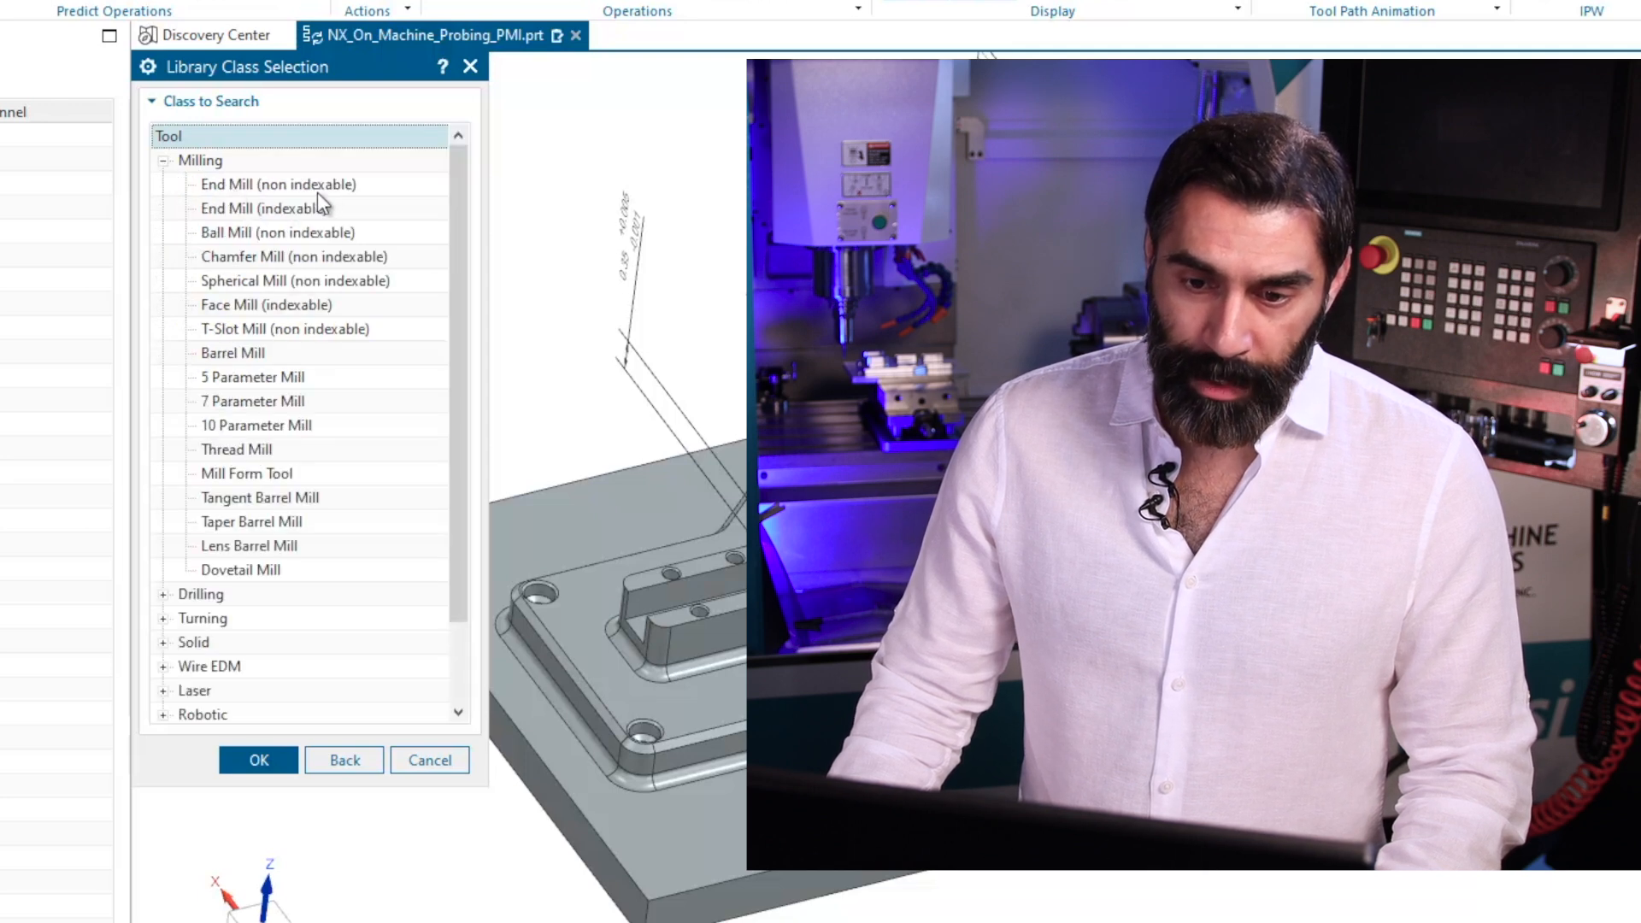
pyautogui.click(299, 186)
pyautogui.click(258, 759)
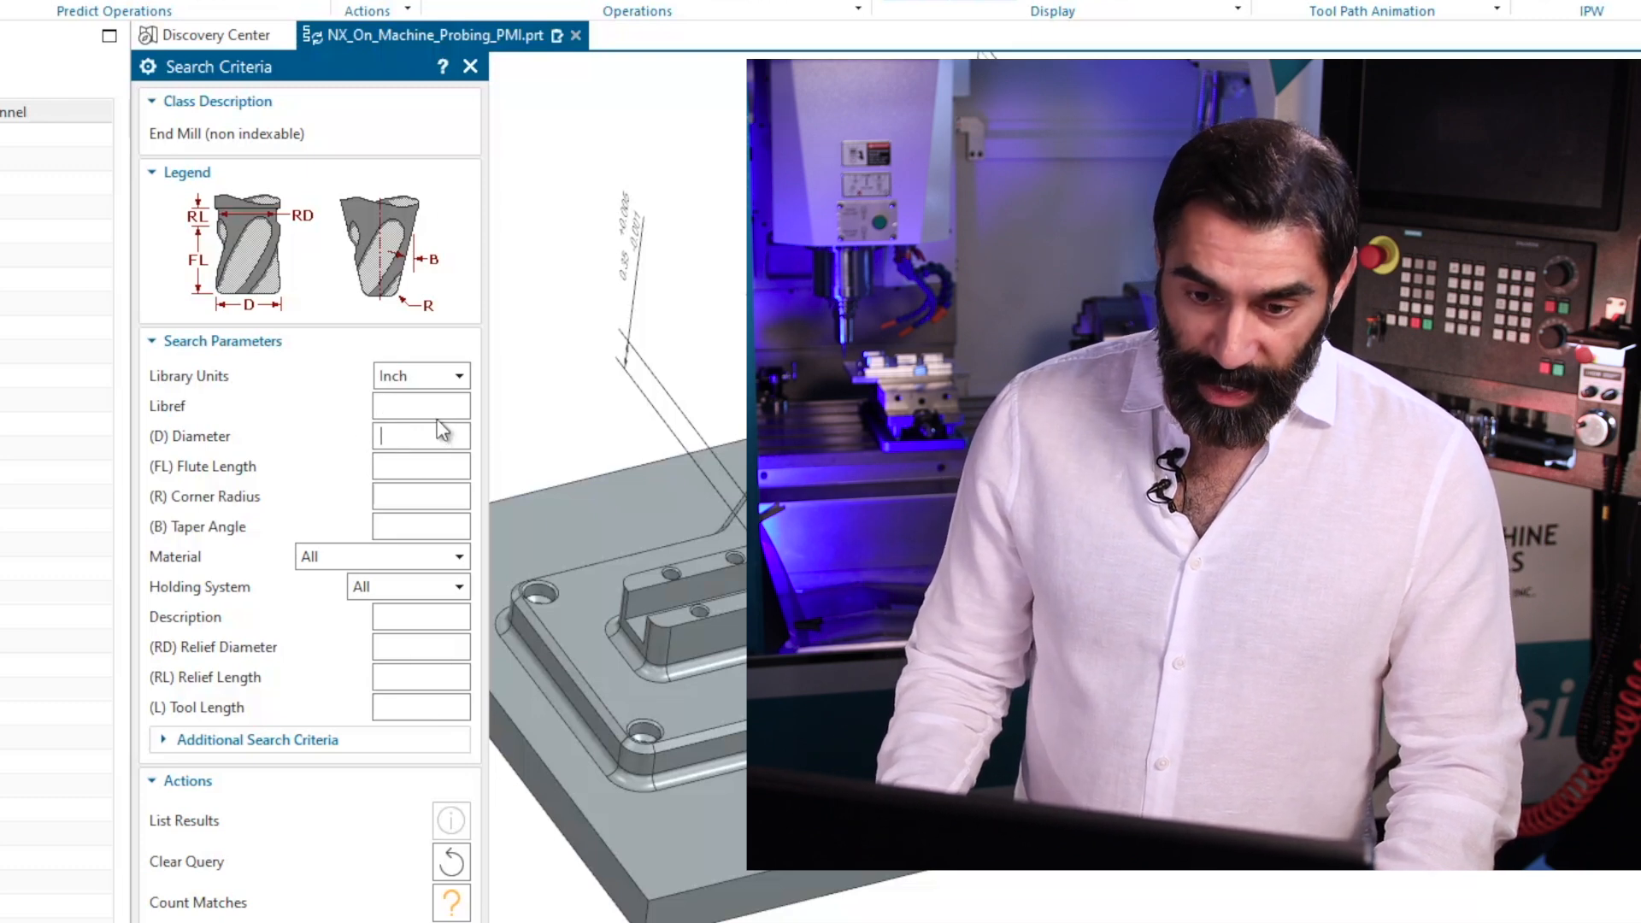
pyautogui.write('1')
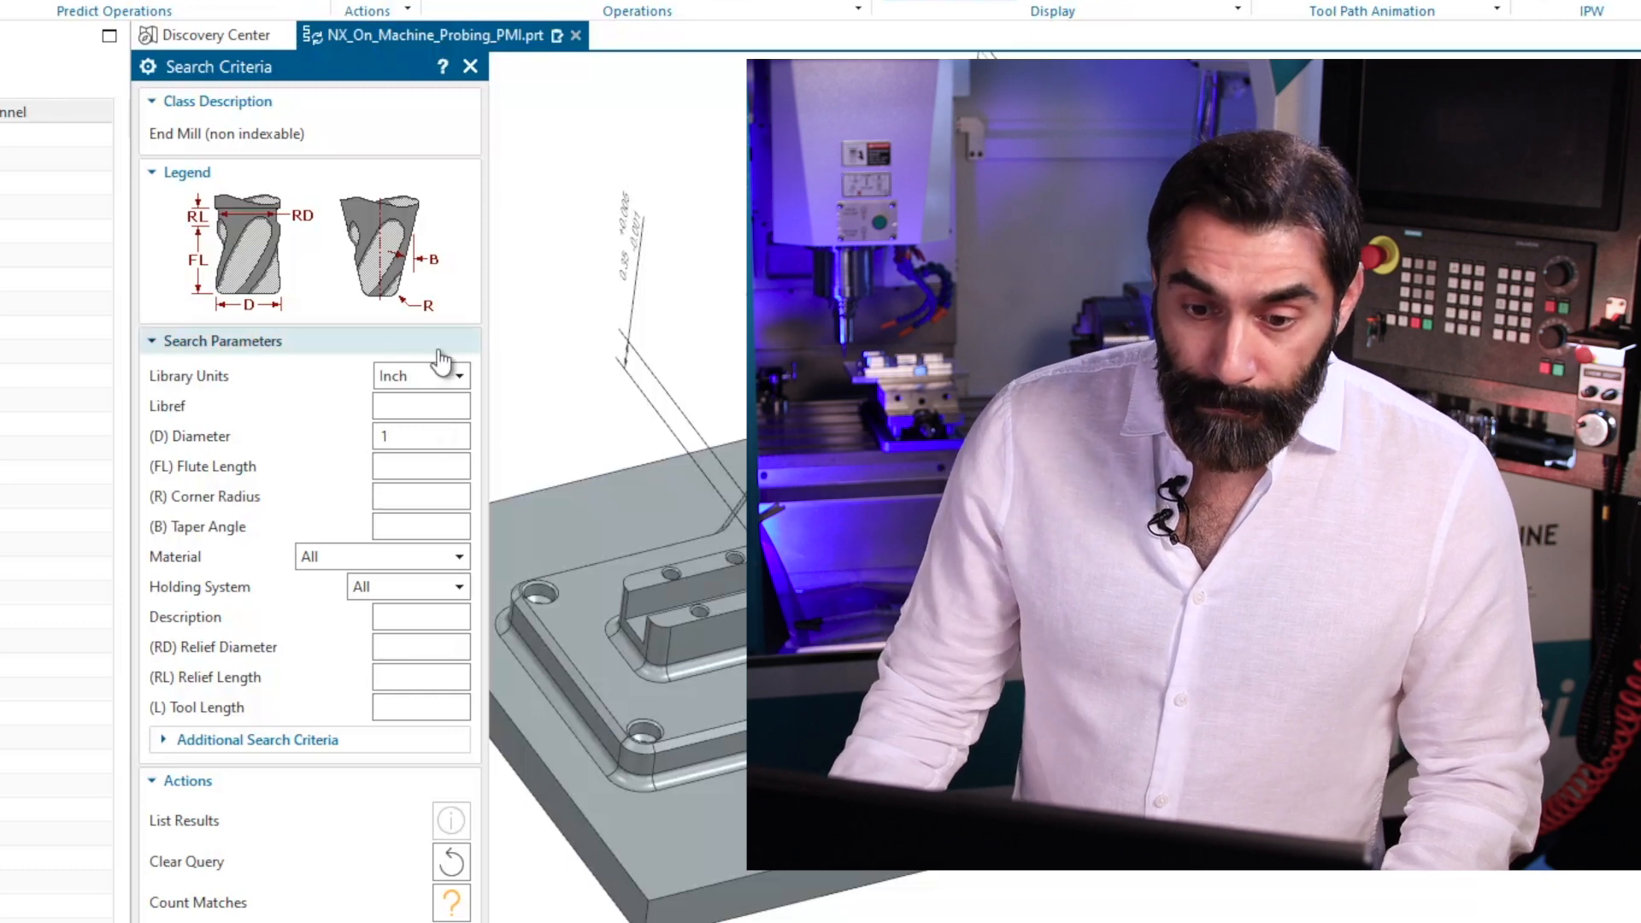
pyautogui.middleClick(324, 522)
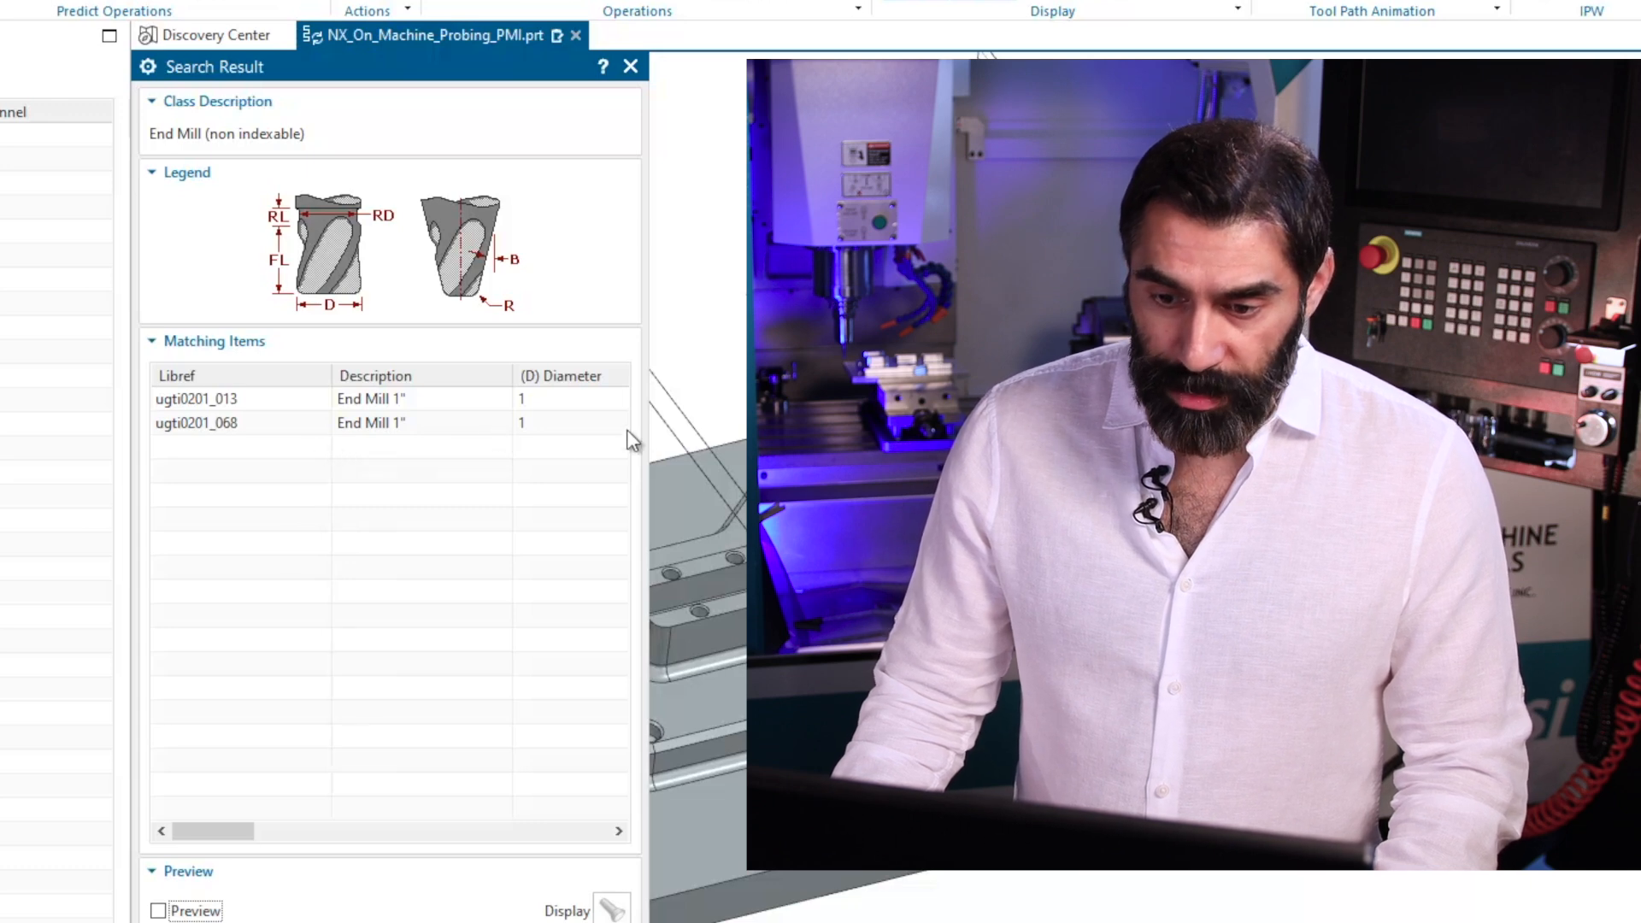
pyautogui.moveTo(645, 424); pyautogui.dragTo(1170, 419)
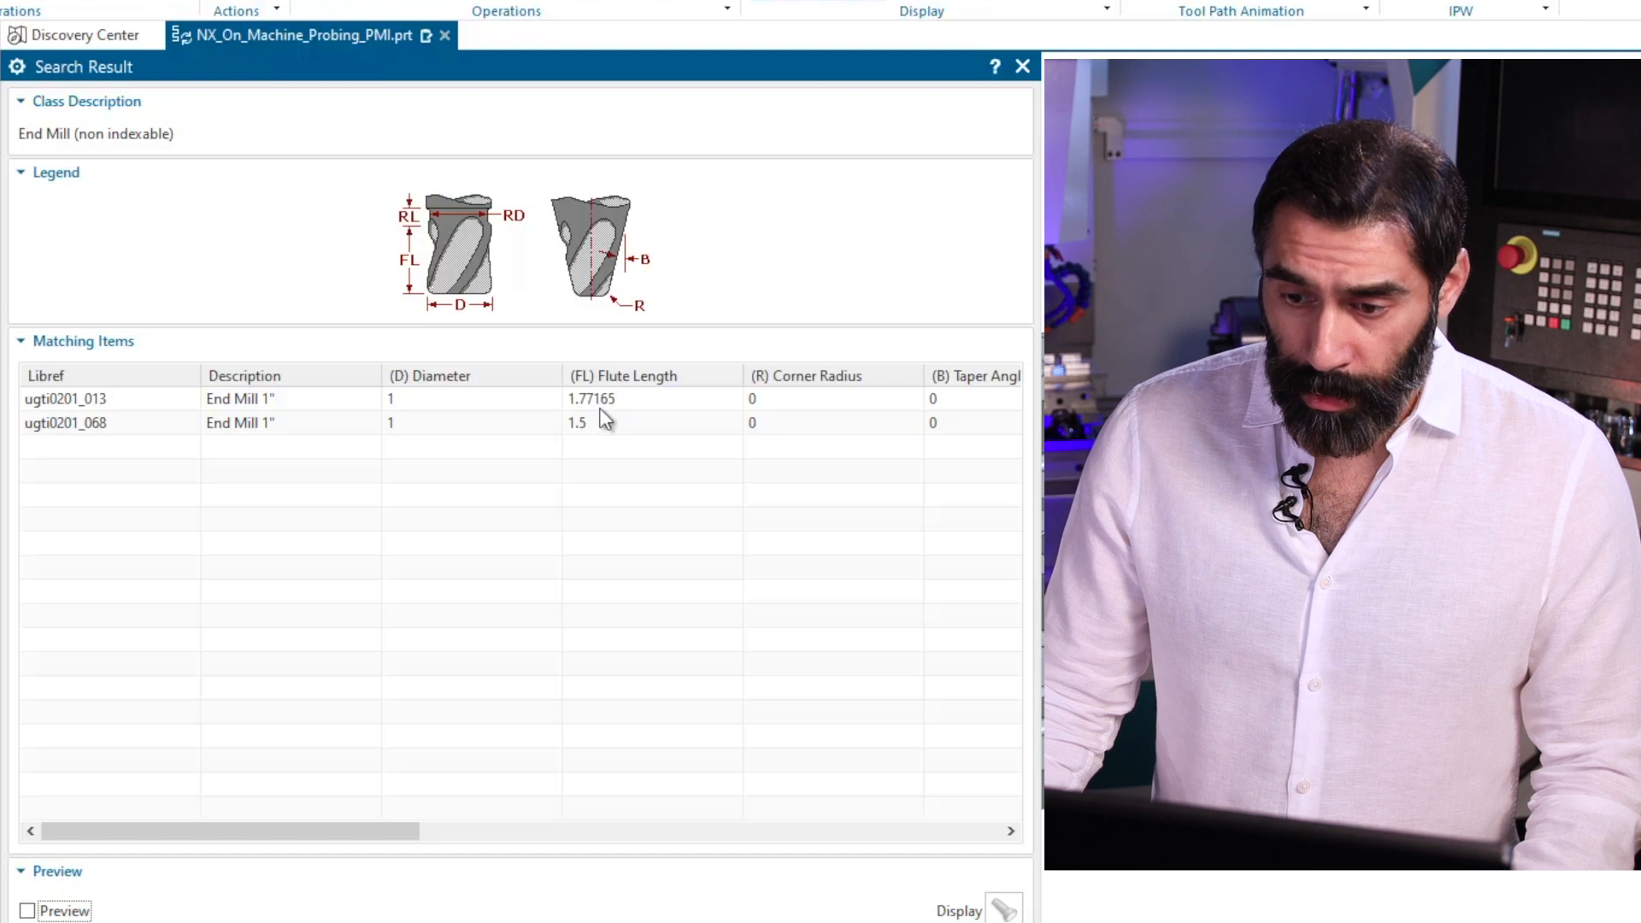
pyautogui.click(484, 398)
pyautogui.click(897, 922)
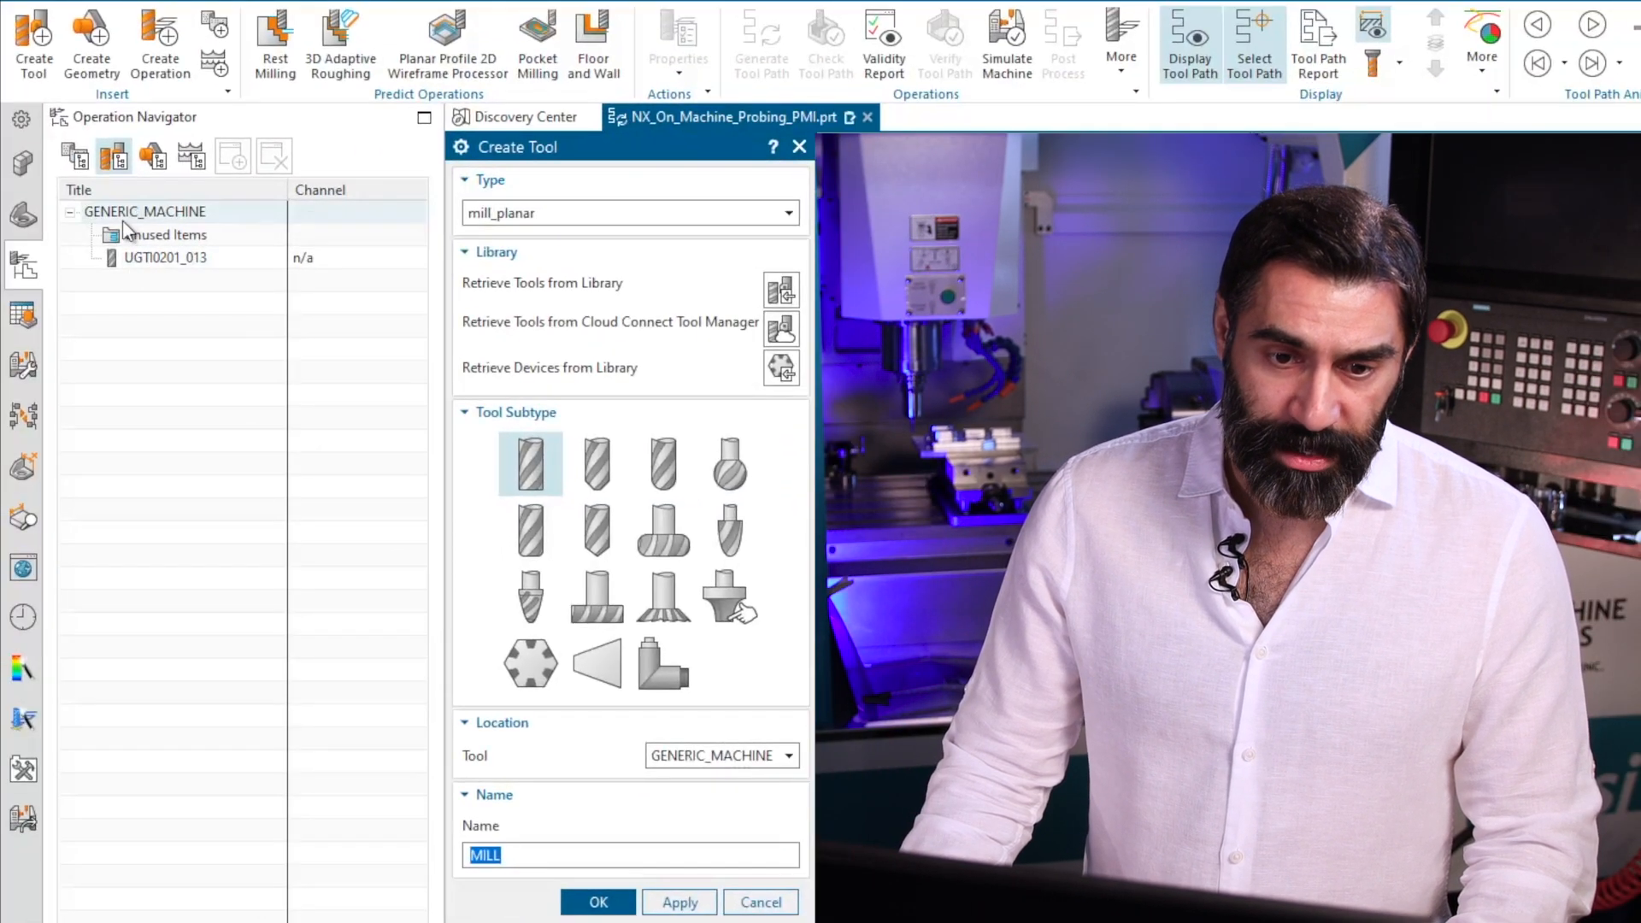
# Search the library for non-indexable end mills of 0.5 inch diameter and retrieve the carbide end mill ugti0201_102.
pyautogui.moveTo(129, 257)
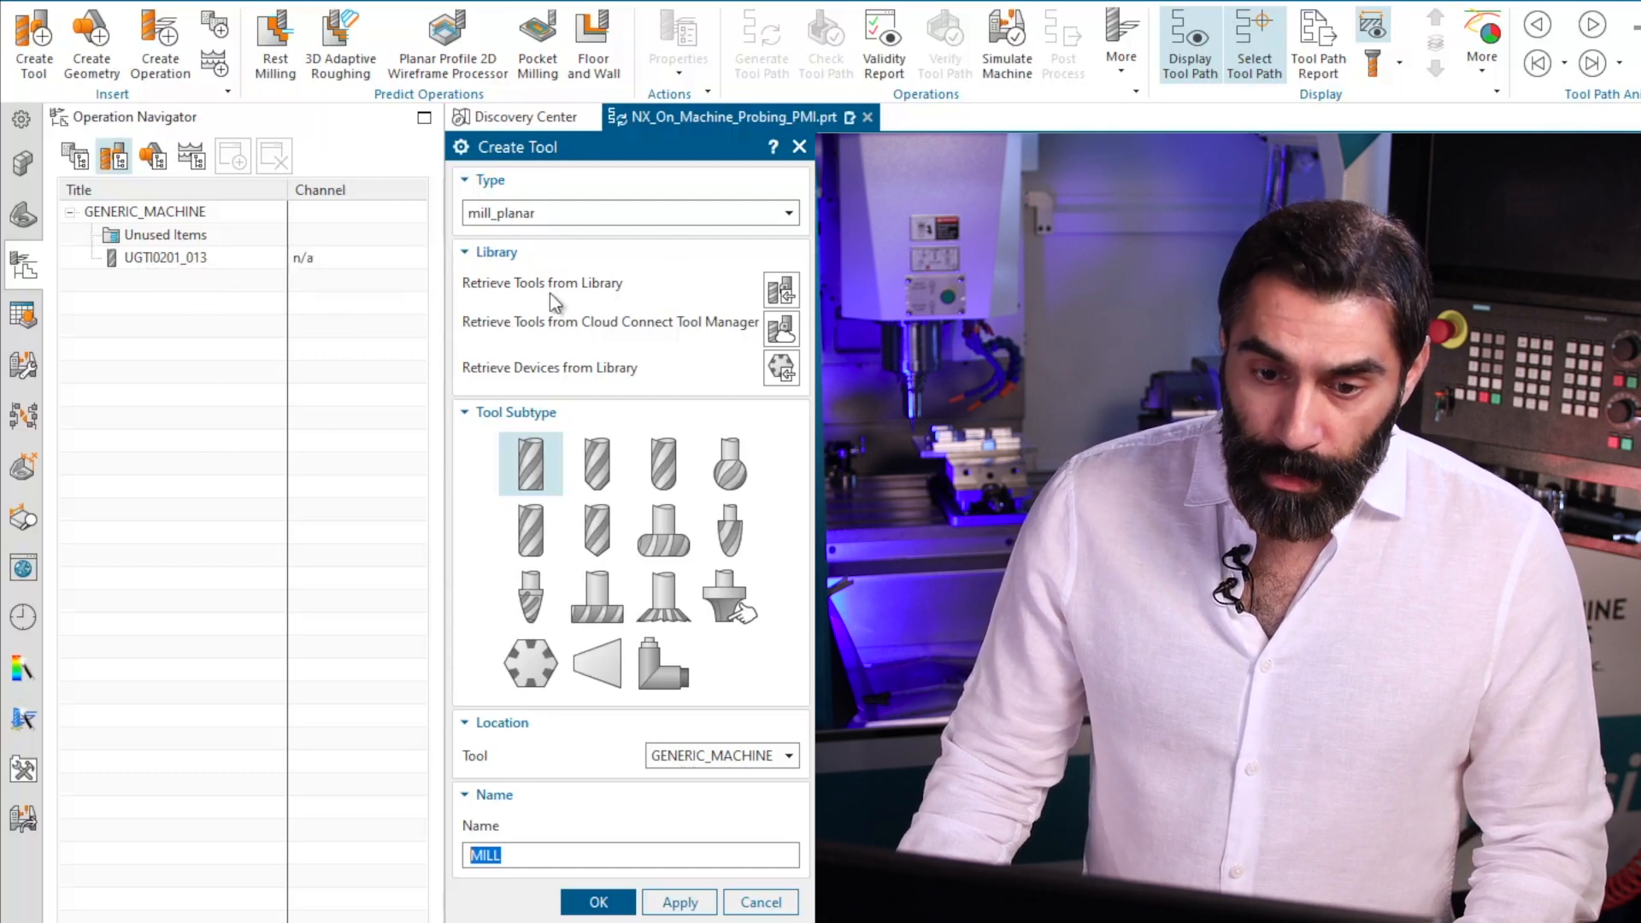
pyautogui.click(781, 291)
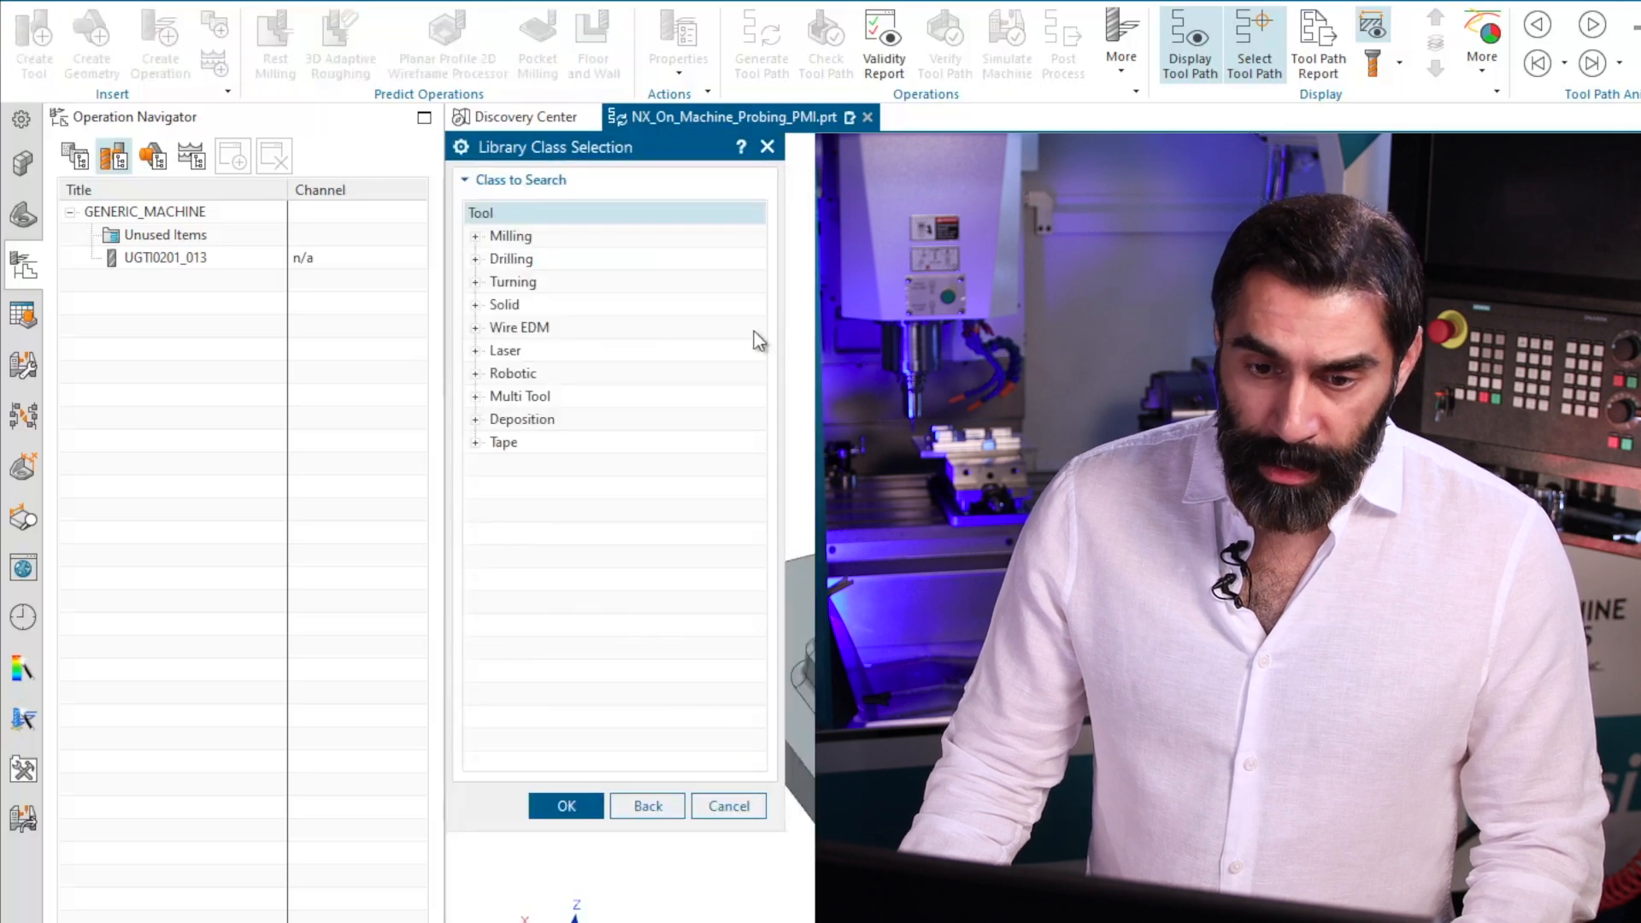
pyautogui.click(476, 237)
pyautogui.click(561, 261)
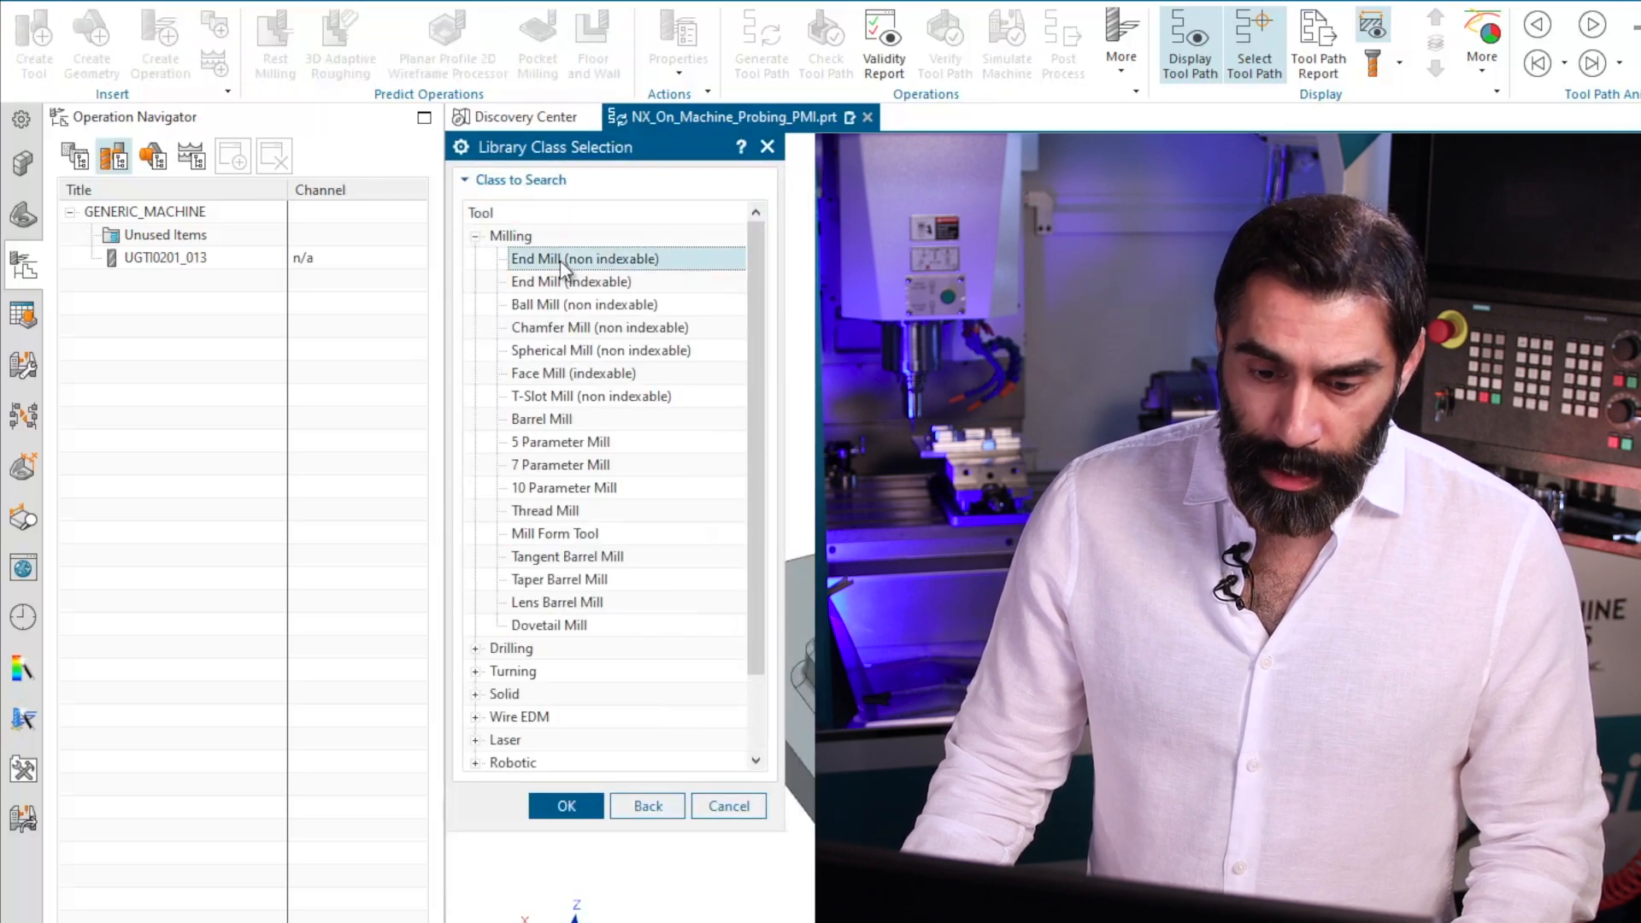
pyautogui.click(566, 805)
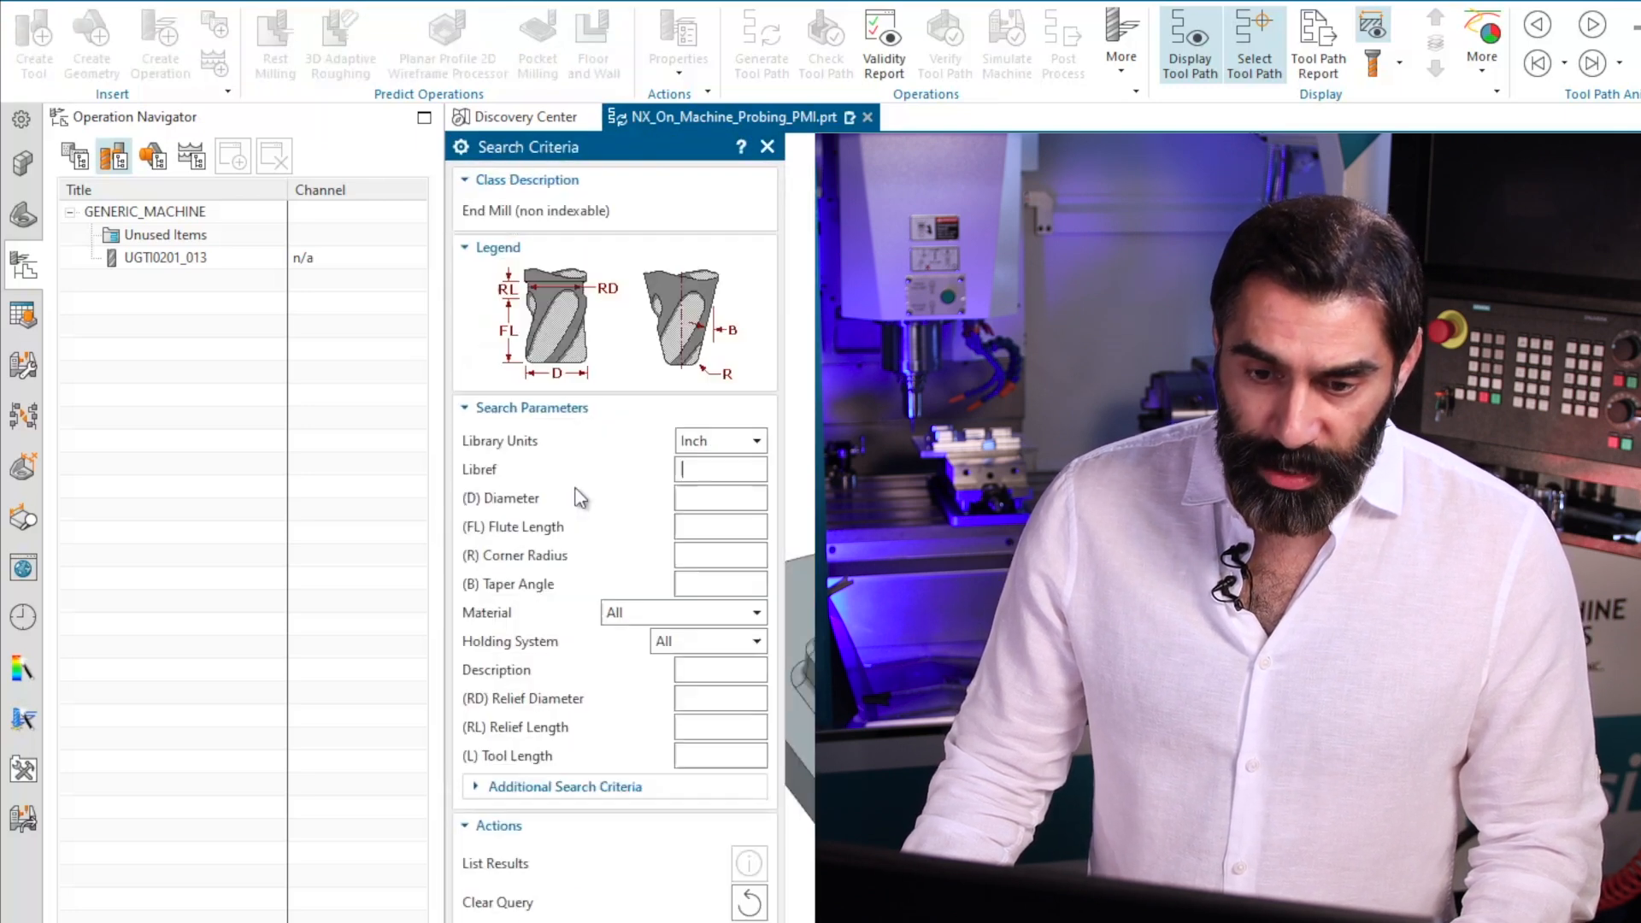
pyautogui.click(698, 505)
pyautogui.write('0.5')
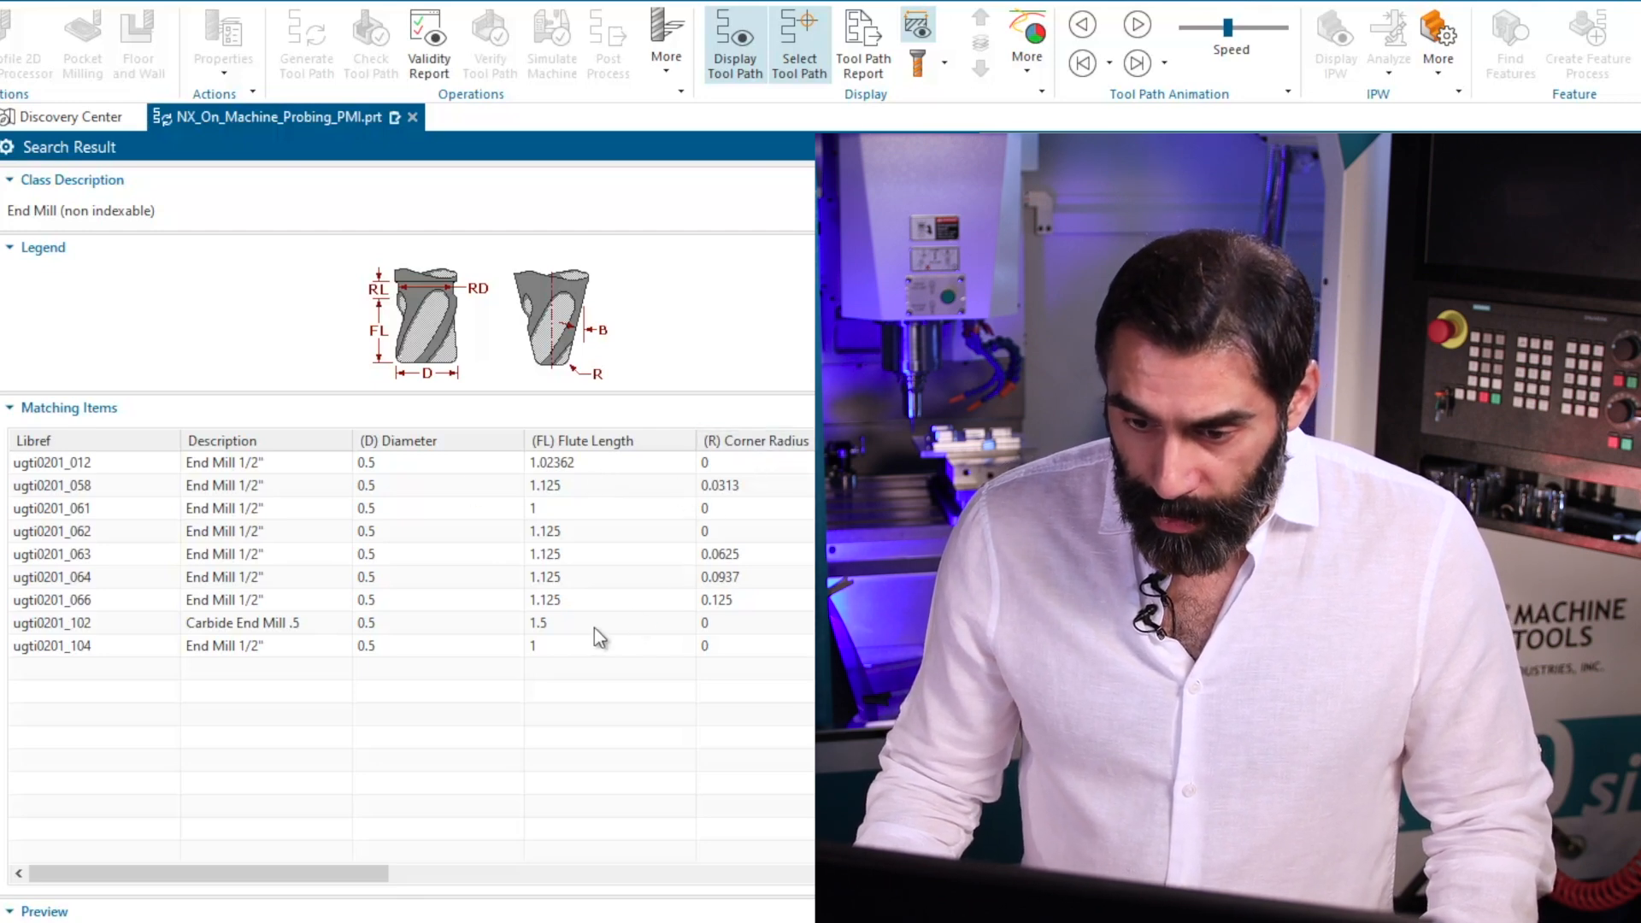
pyautogui.click(551, 633)
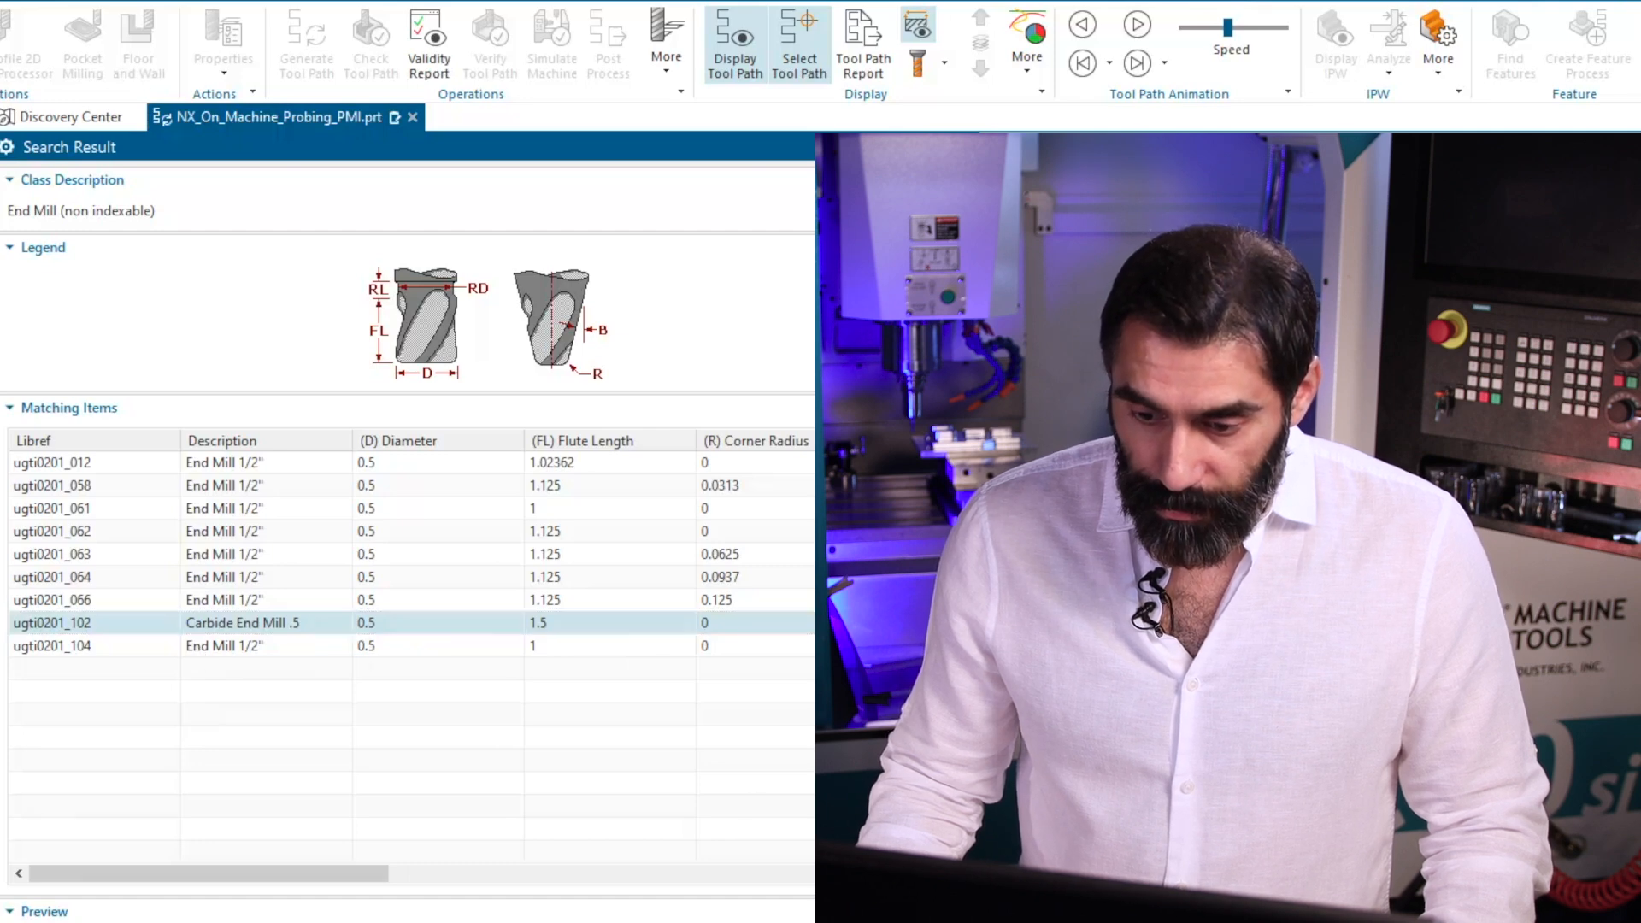
pyautogui.press('Return')
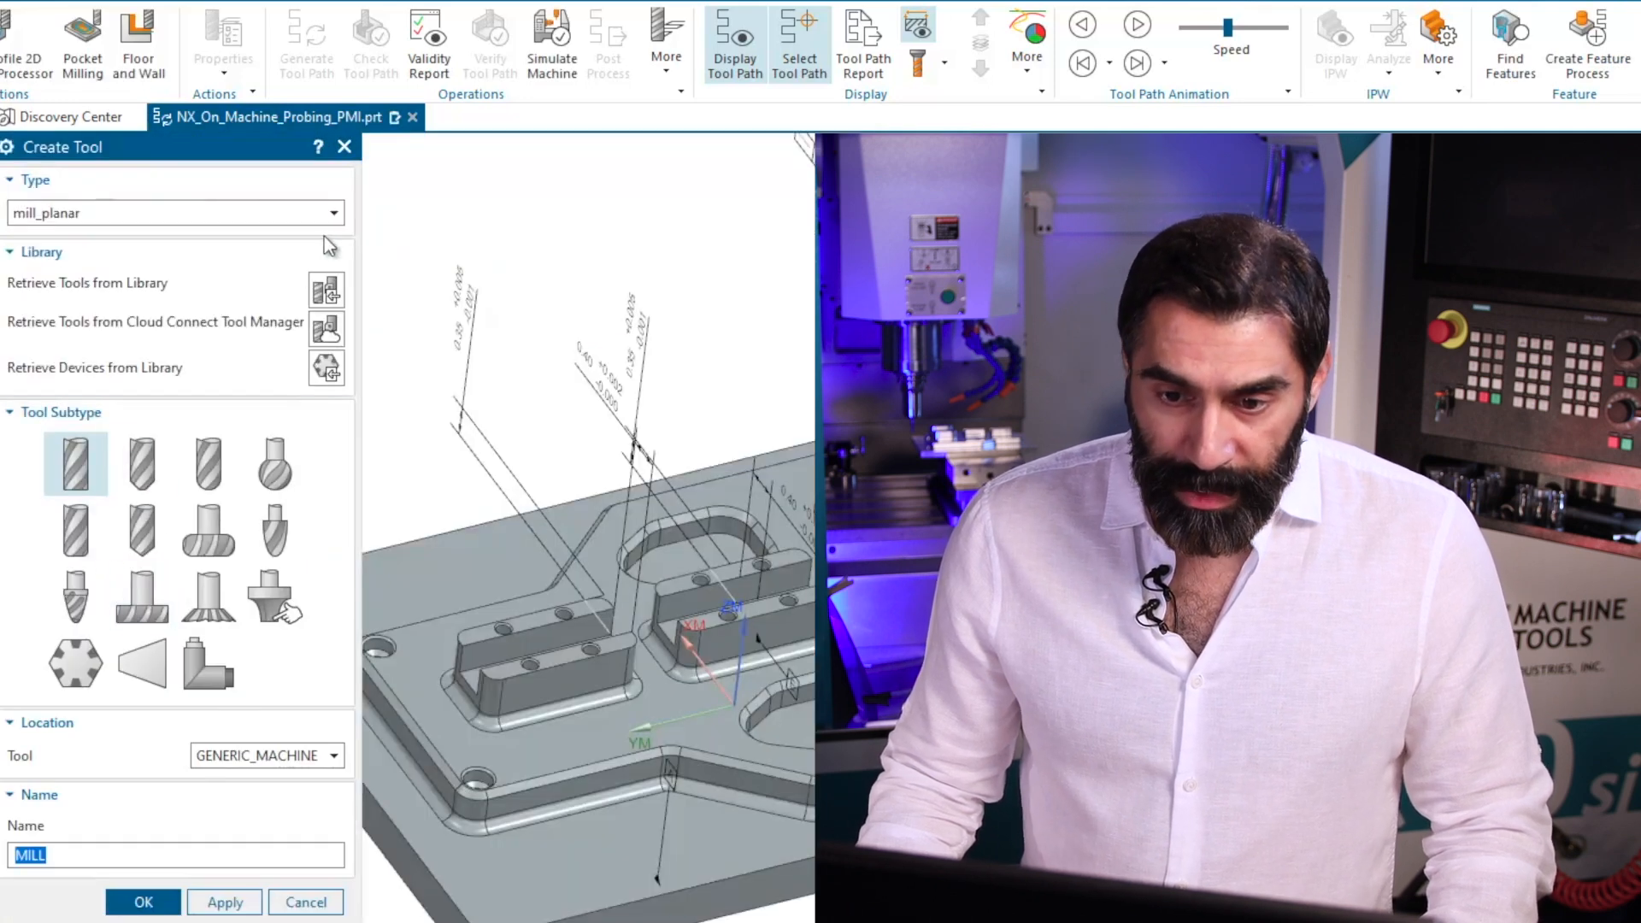
# Search the library for non-indexable end mills of 0.25 inch diameter and retrieve ugti0201_011 with zero corner radius.
pyautogui.click(324, 274)
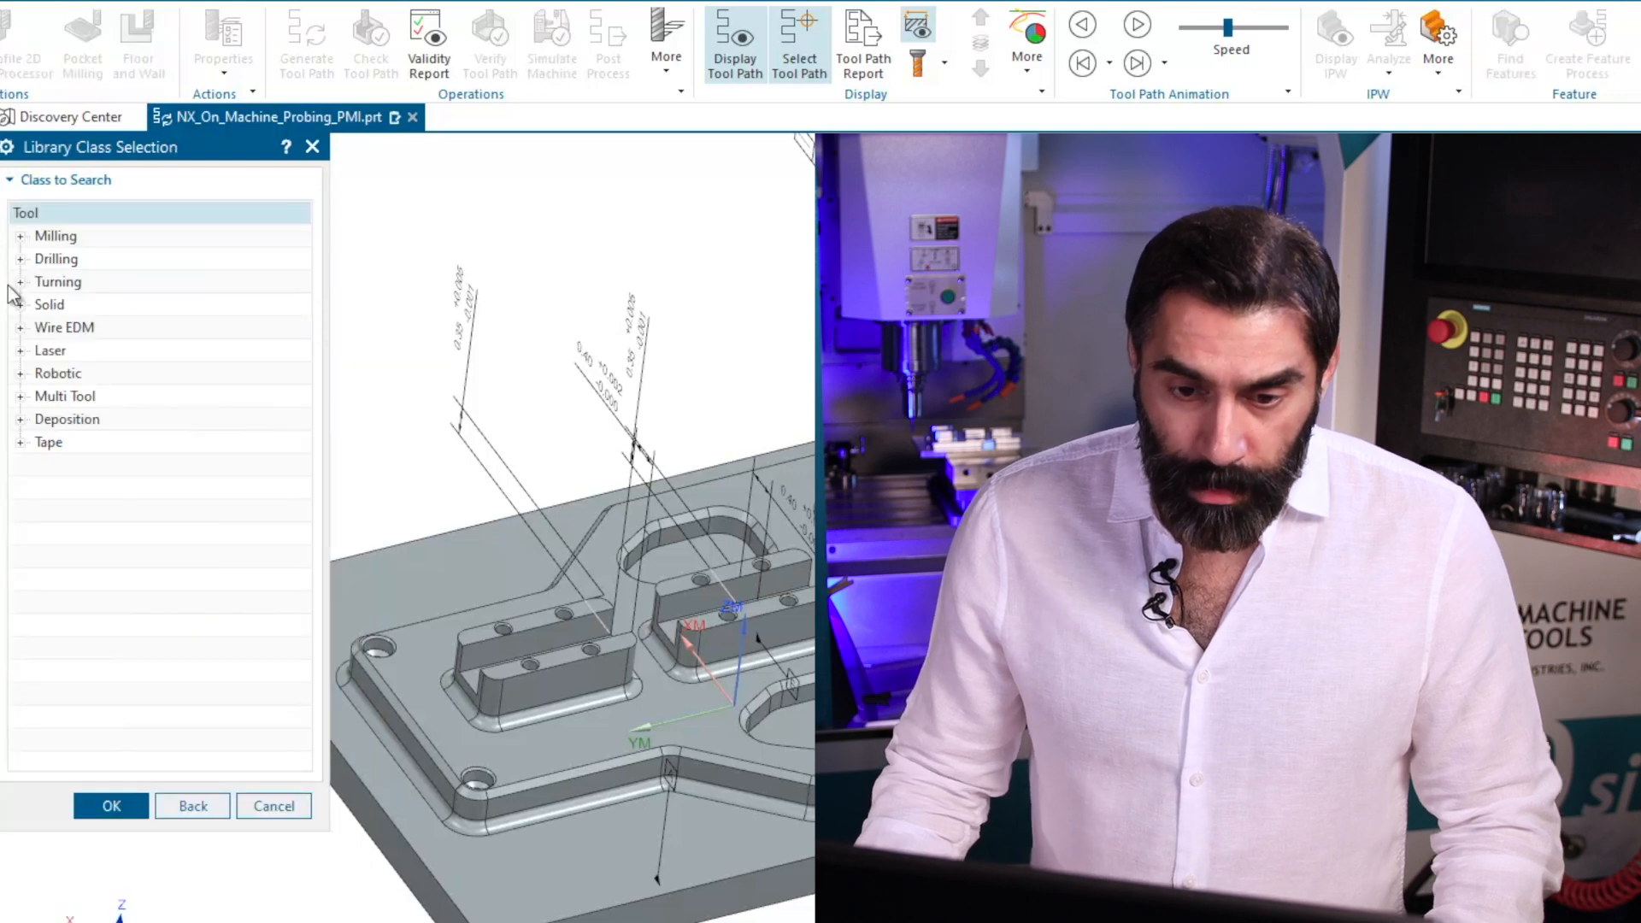
pyautogui.click(20, 236)
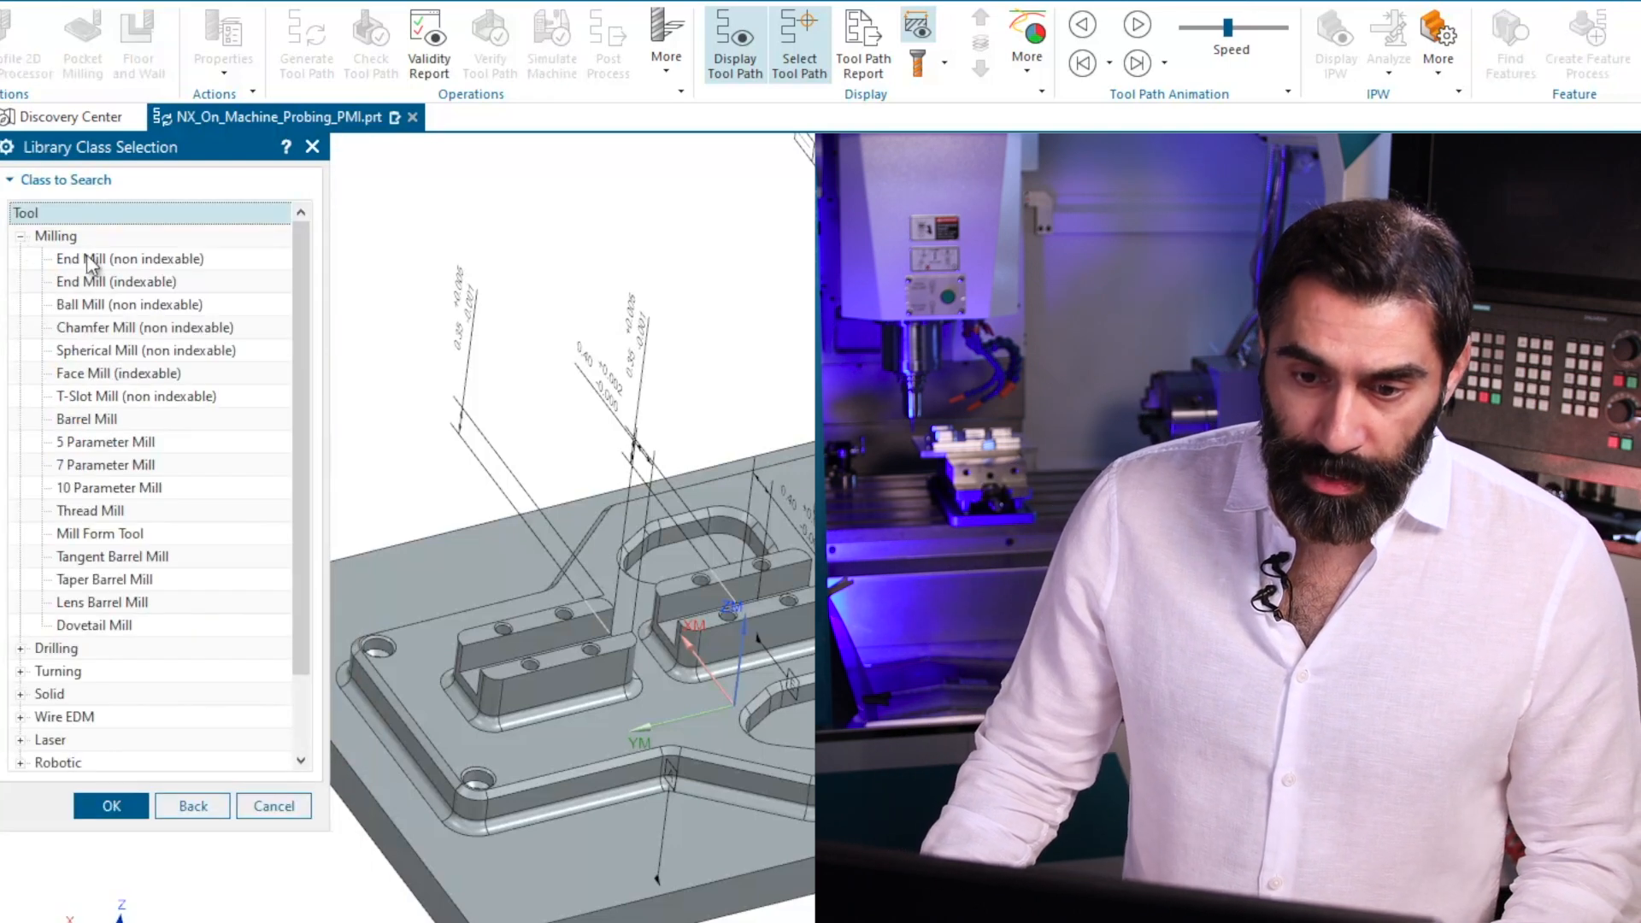
pyautogui.click(141, 259)
pyautogui.click(112, 806)
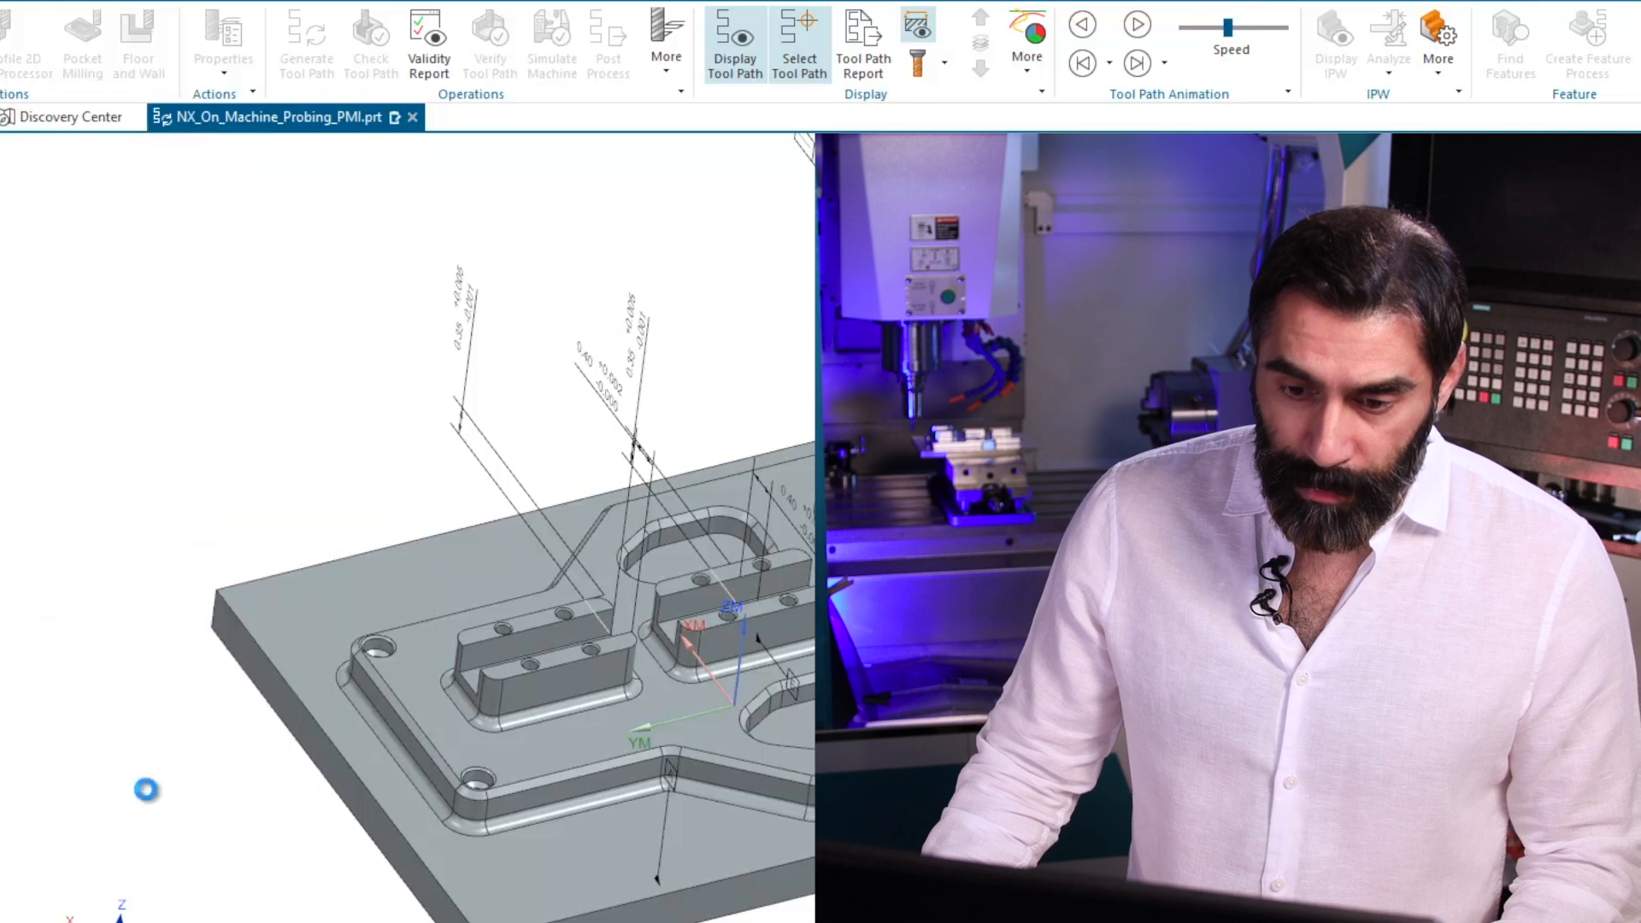
pyautogui.click(247, 500)
pyautogui.write('0.25')
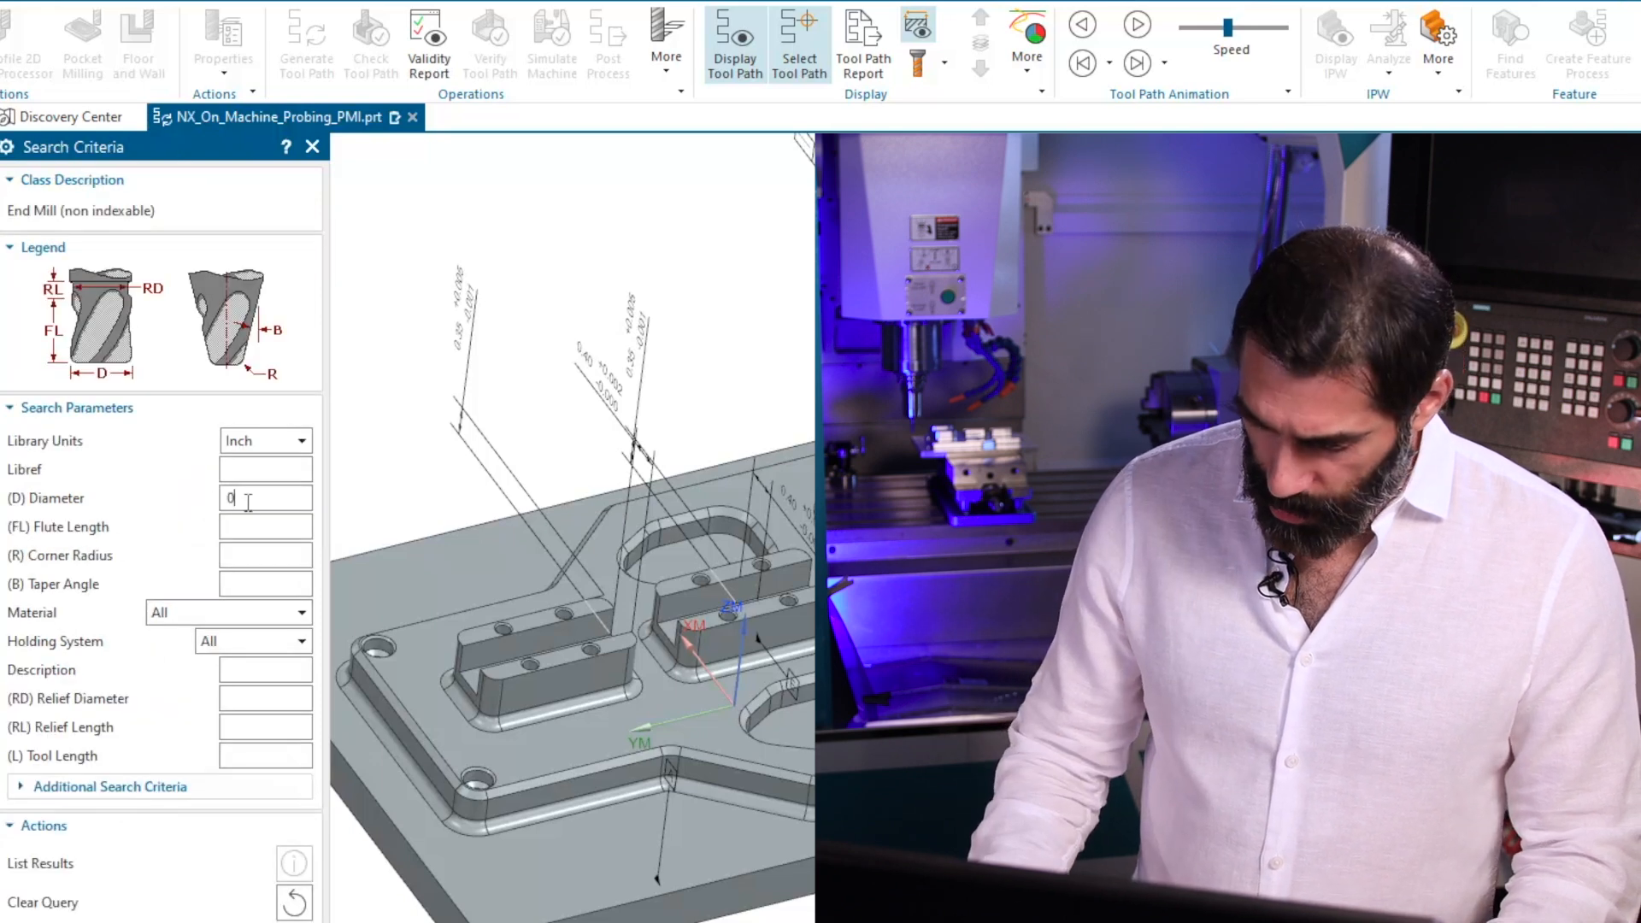
pyautogui.press('Return')
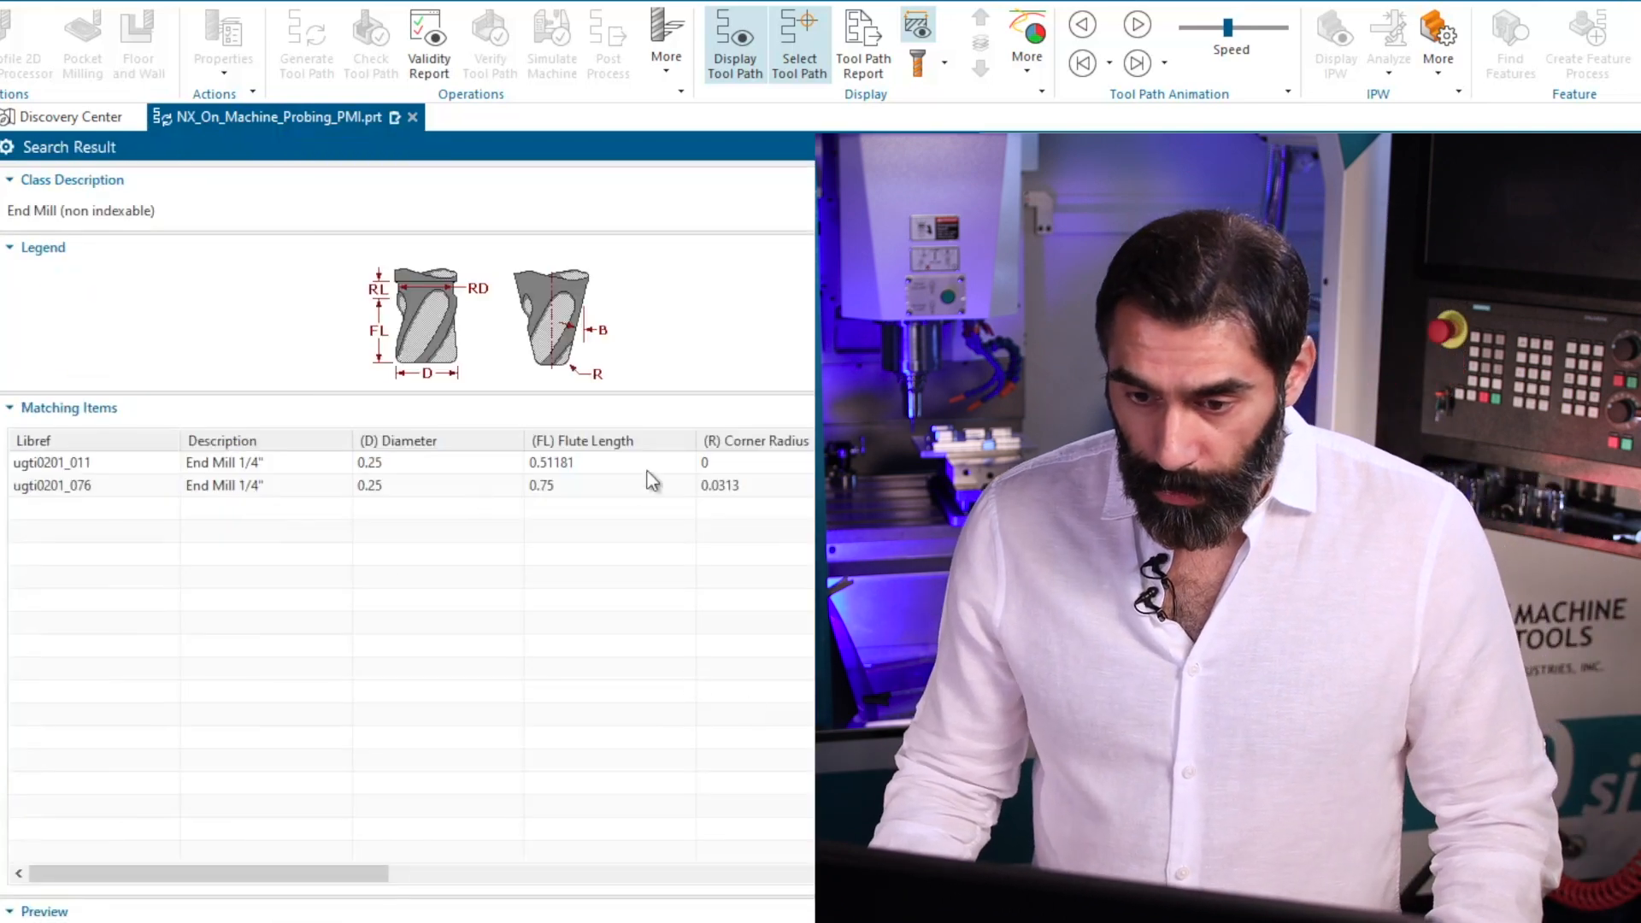
pyautogui.click(598, 487)
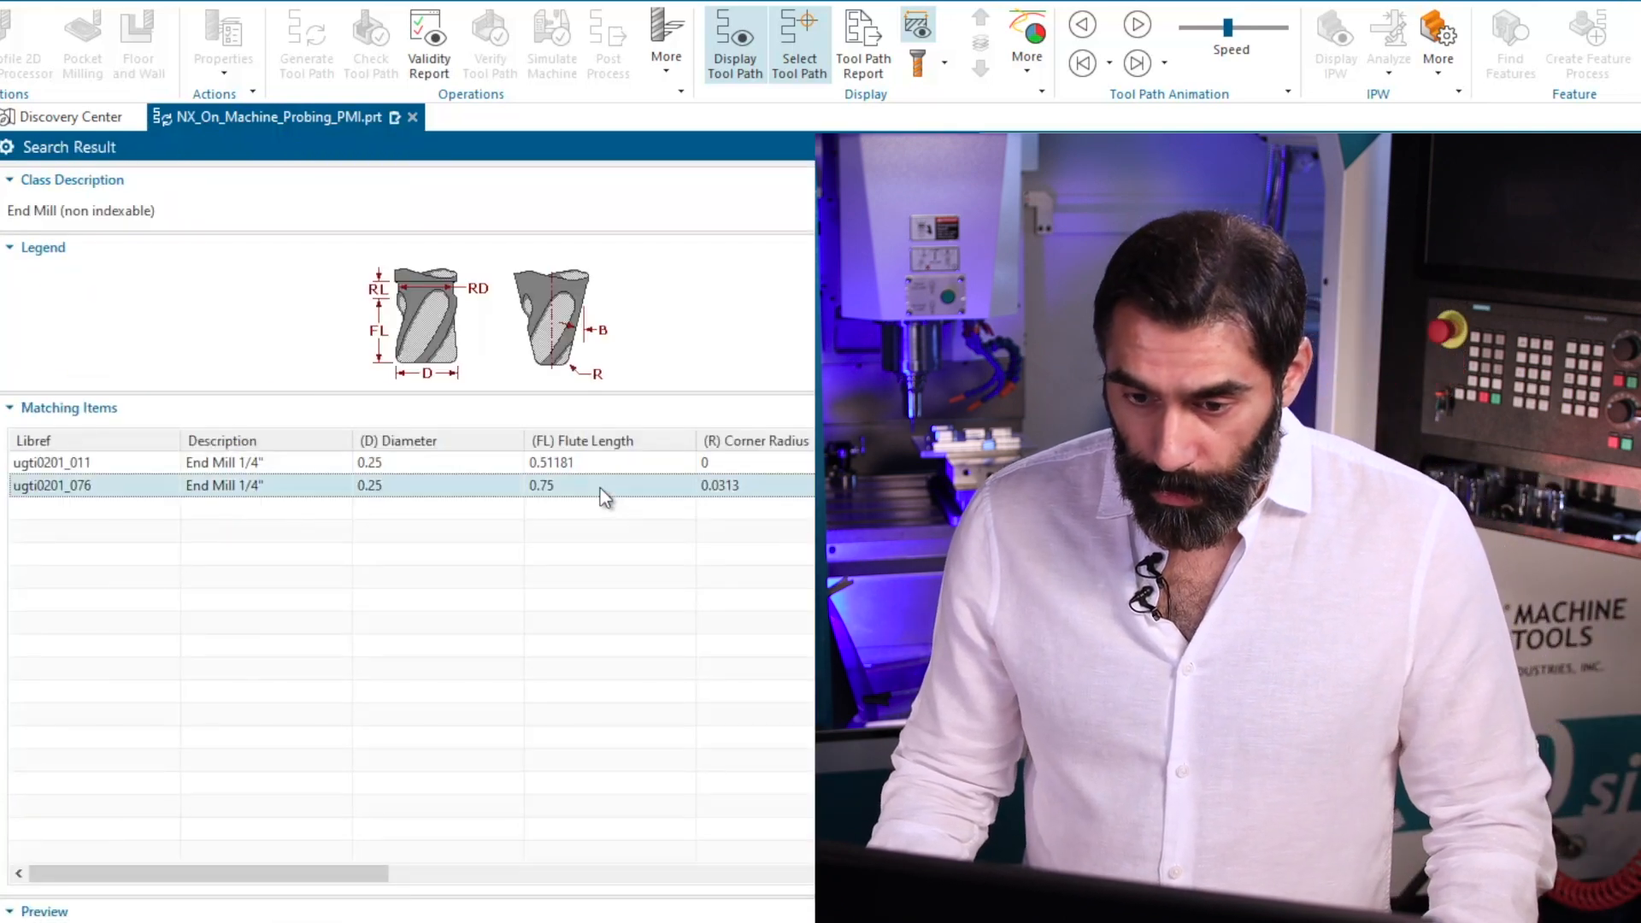
pyautogui.click(730, 466)
pyautogui.click(530, 922)
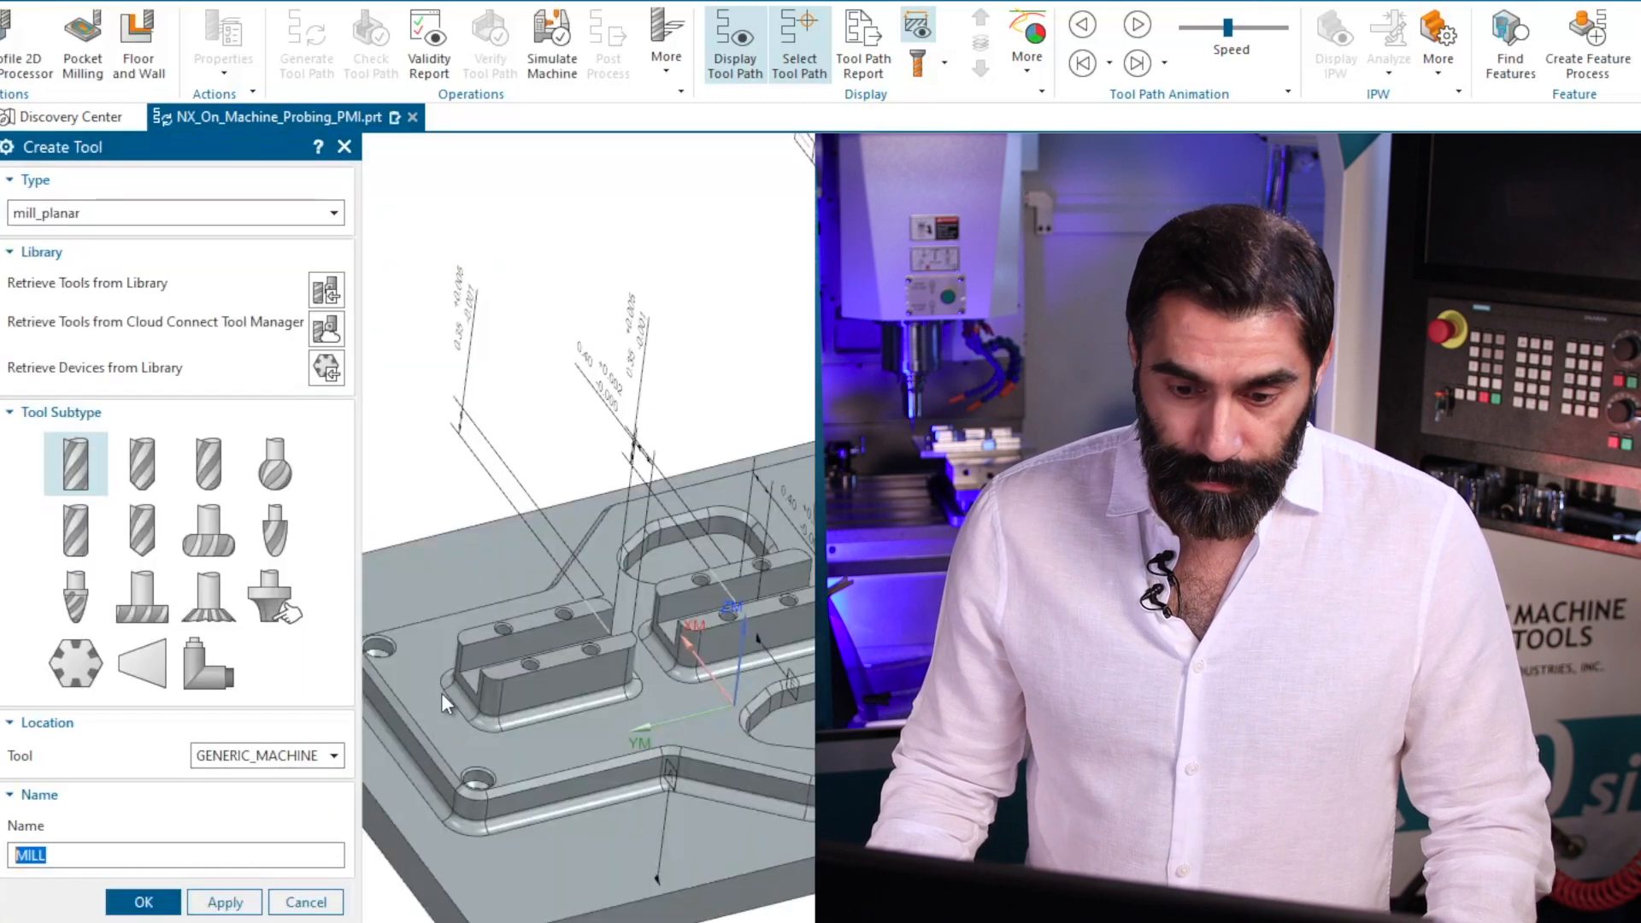
# Examine the part's slotted blocks and the rounded fillets around their bases from close up.
pyautogui.scroll(-1, 332, 913)
pyautogui.scroll(-1, 988, 552)
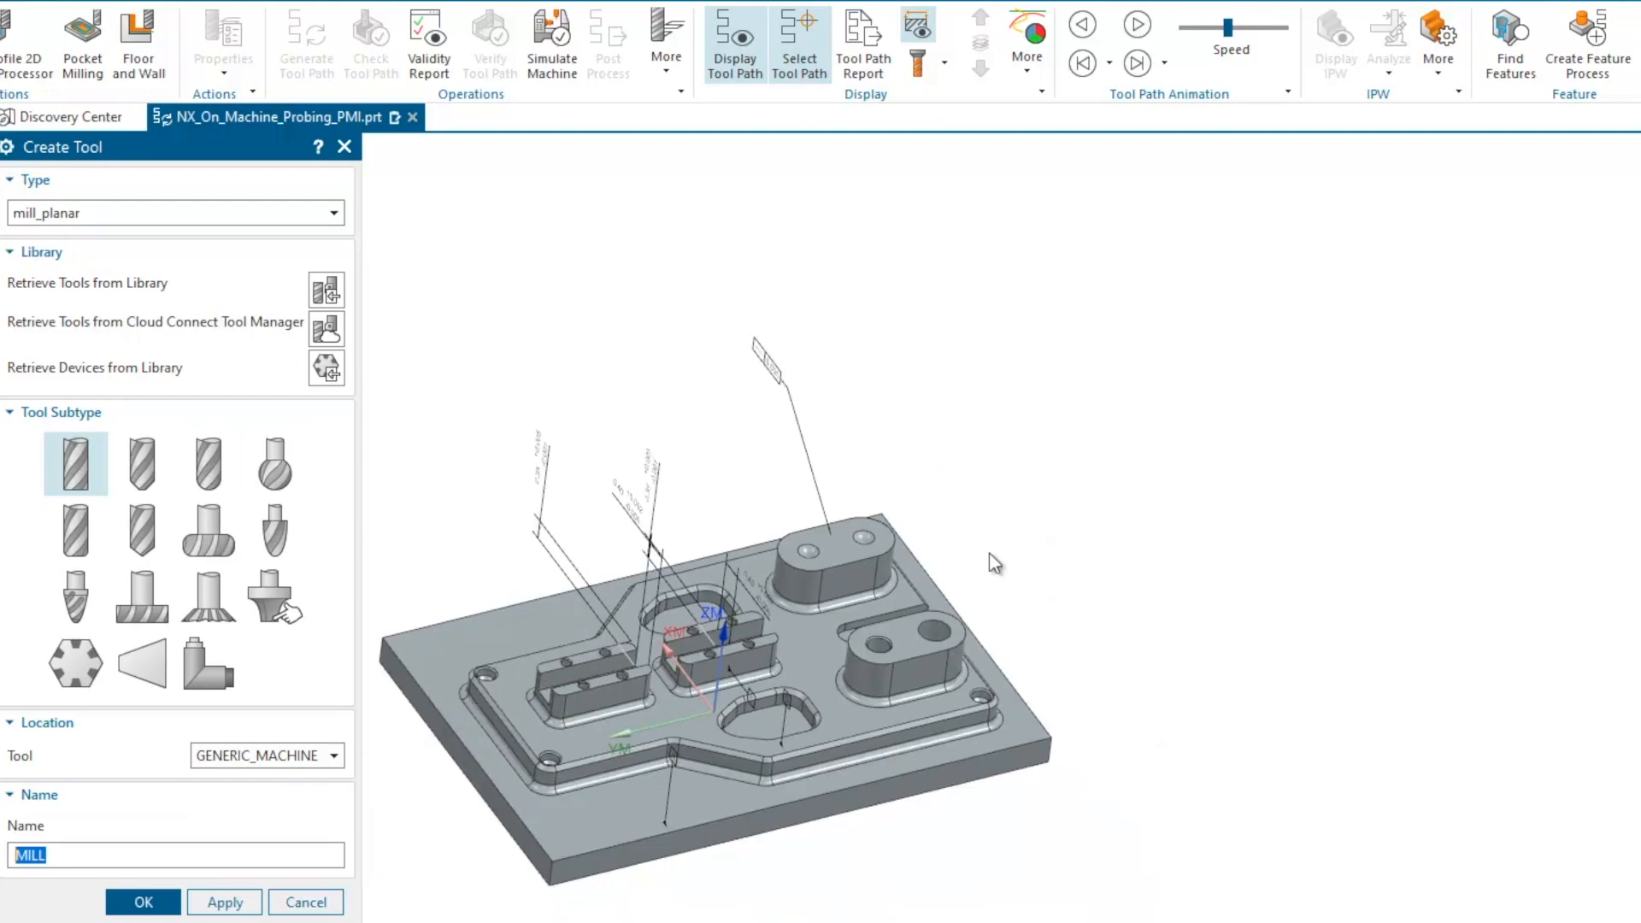
pyautogui.scroll(2, 648, 759)
pyautogui.moveTo(684, 649); pyautogui.dragTo(647, 666, button='middle')
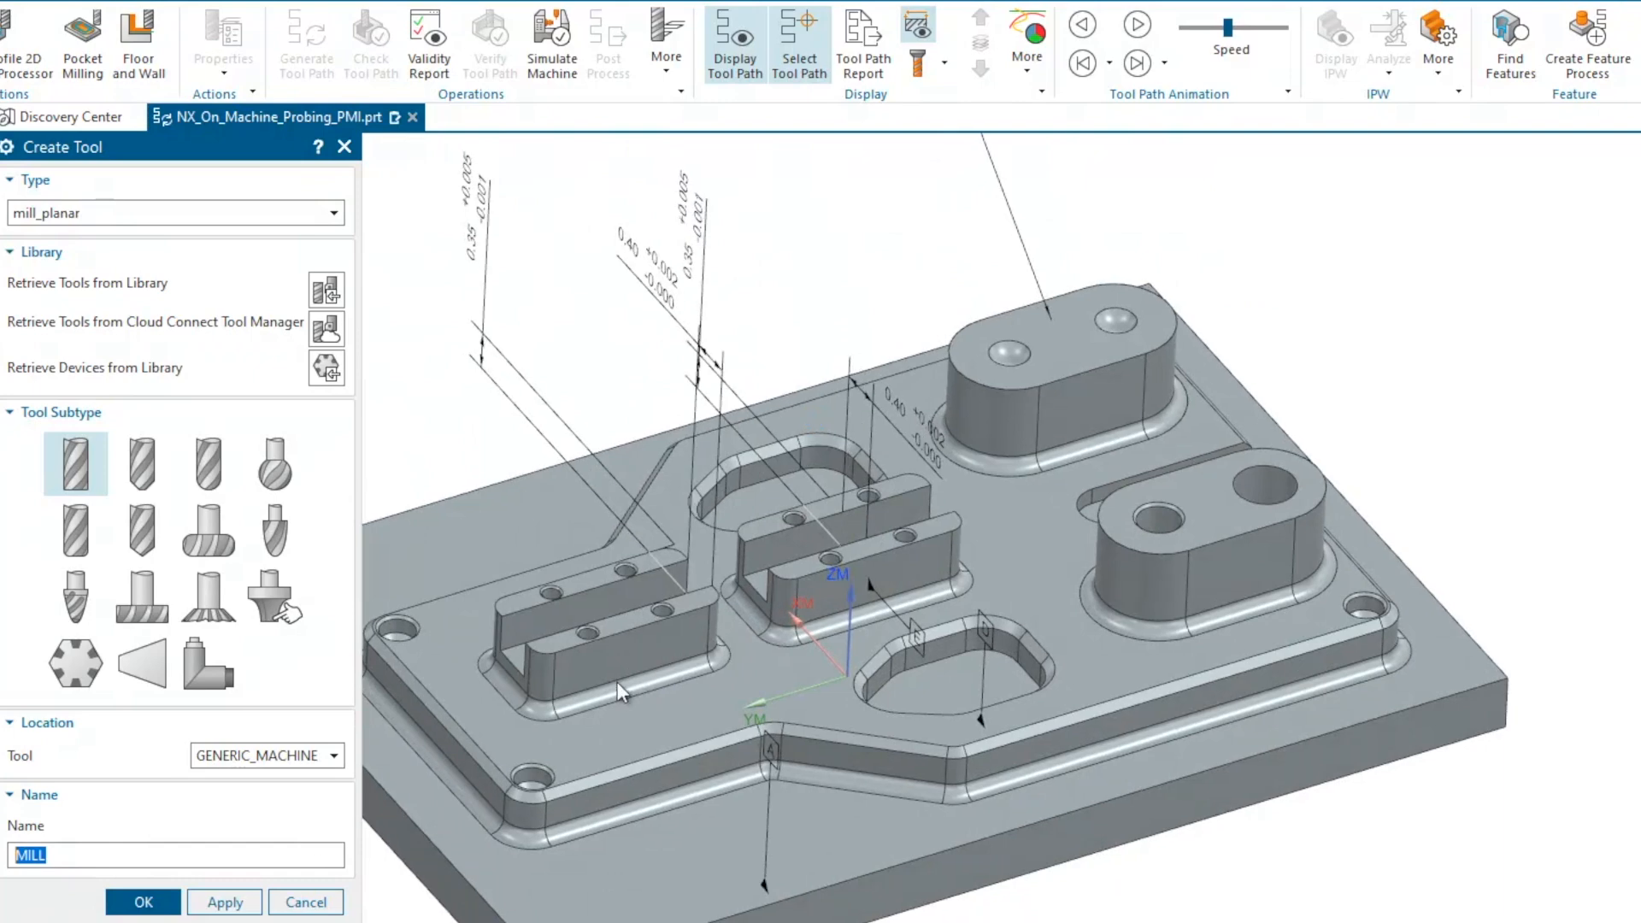
pyautogui.moveTo(802, 589); pyautogui.dragTo(816, 630, button='middle')
pyautogui.scroll(2, 571, 717)
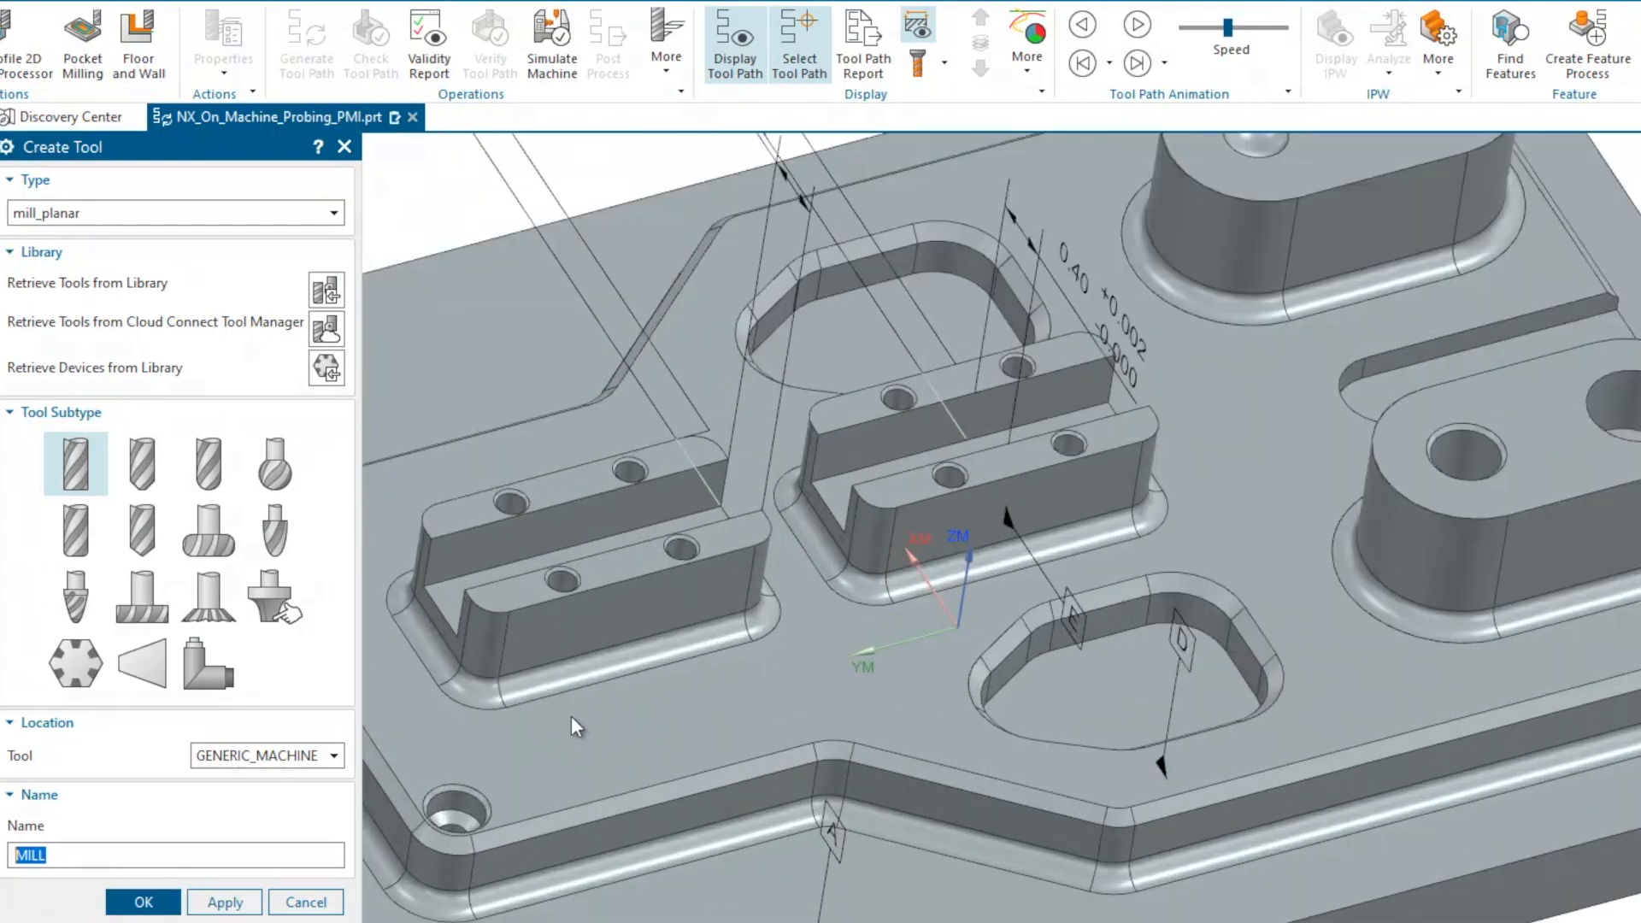
pyautogui.scroll(1, 571, 715)
pyautogui.scroll(-1, 661, 682)
pyautogui.moveTo(664, 682); pyautogui.dragTo(746, 637, button='middle')
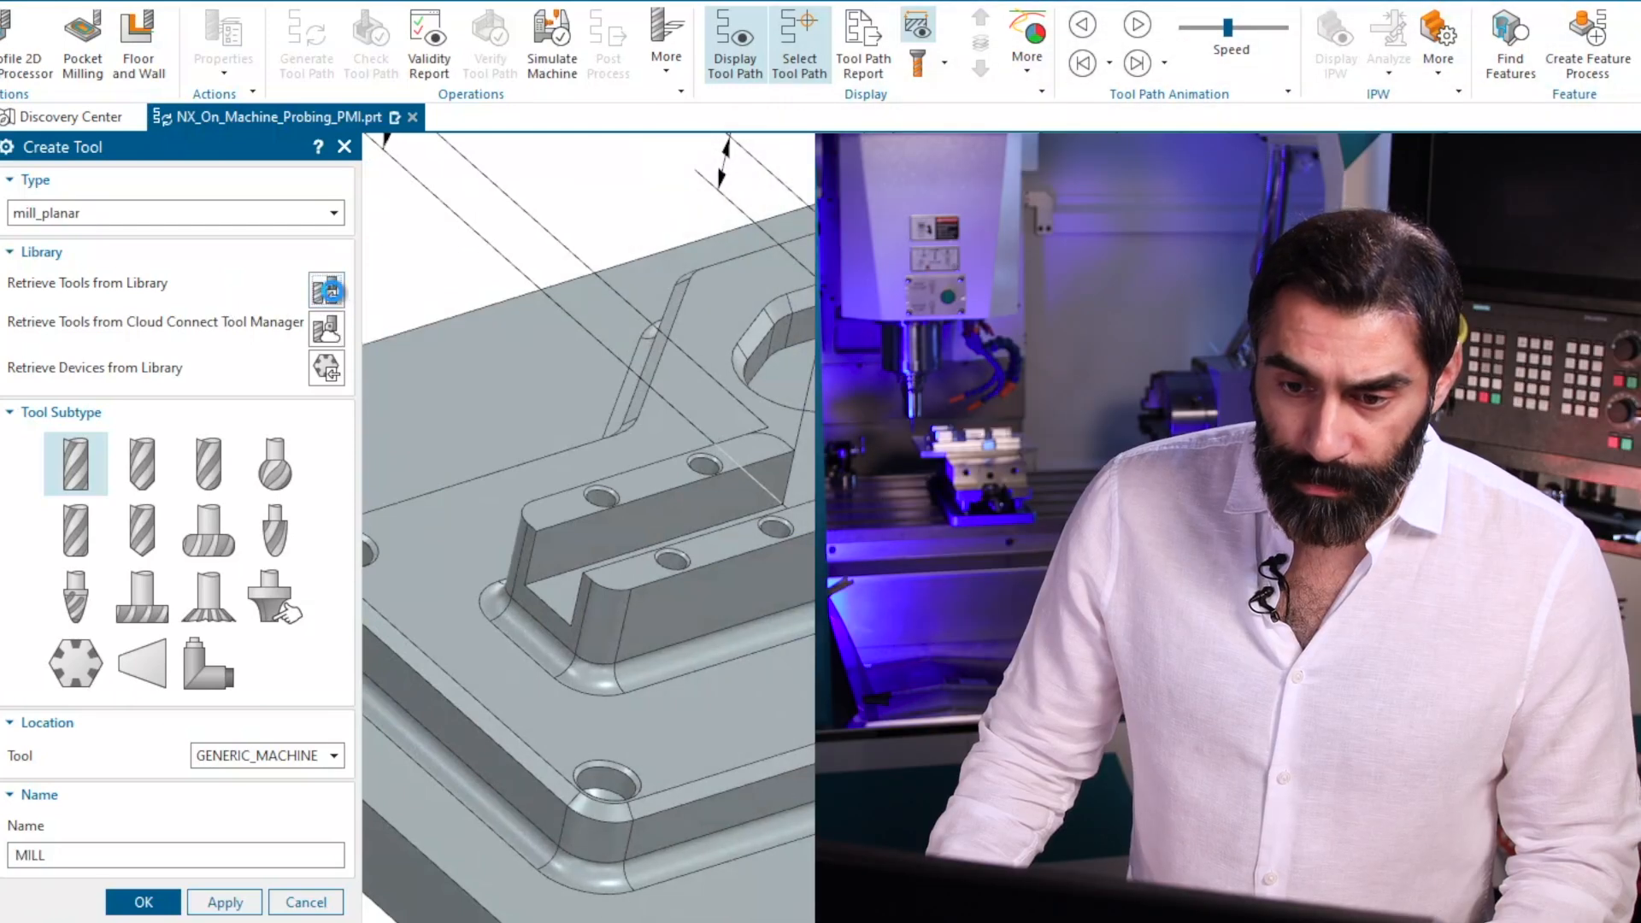
# Search the library for non-indexable end mills and retrieve the 1/2 inch ugti0201_066 with the 0.125 corner radius, then finish tool creation.
pyautogui.click(325, 290)
pyautogui.click(19, 237)
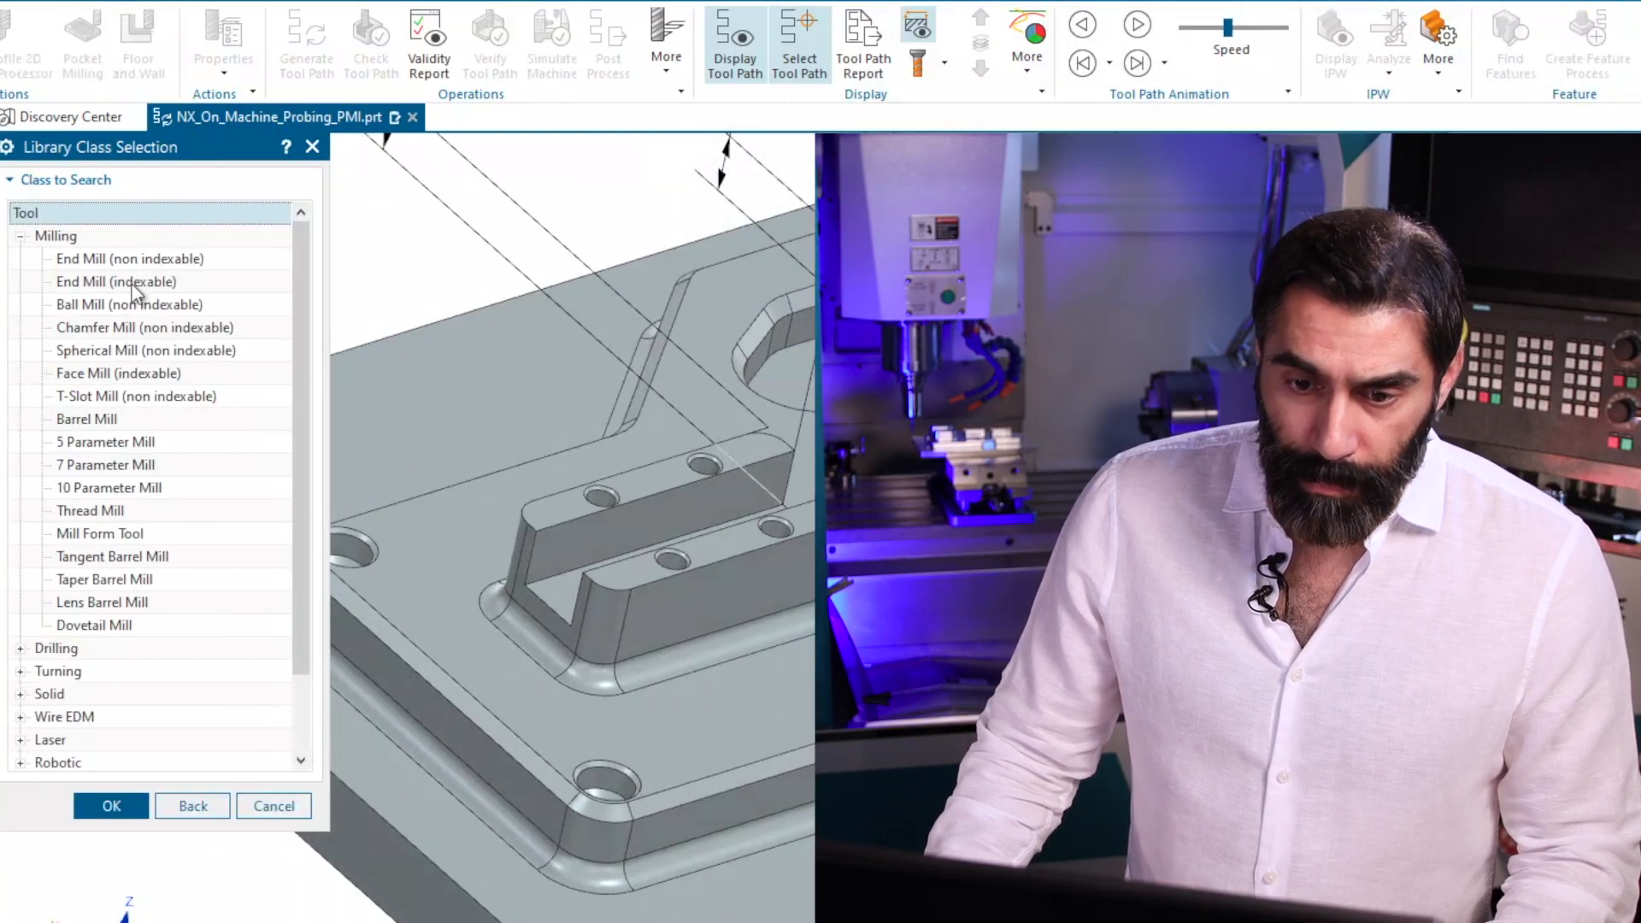
pyautogui.click(124, 260)
pyautogui.click(111, 806)
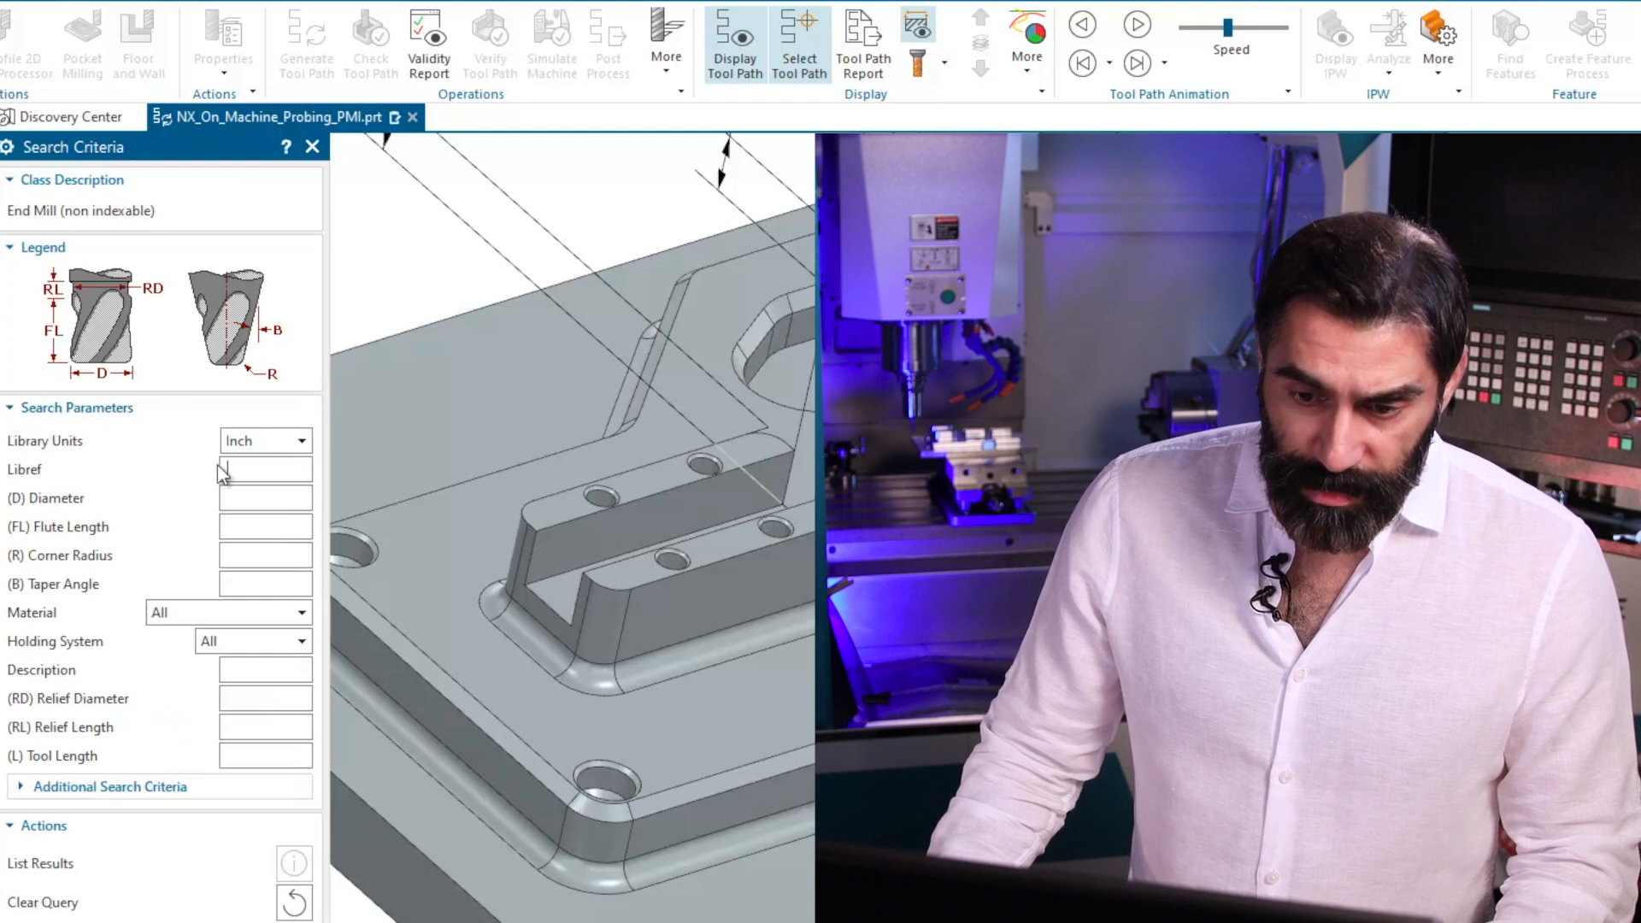
pyautogui.click(146, 921)
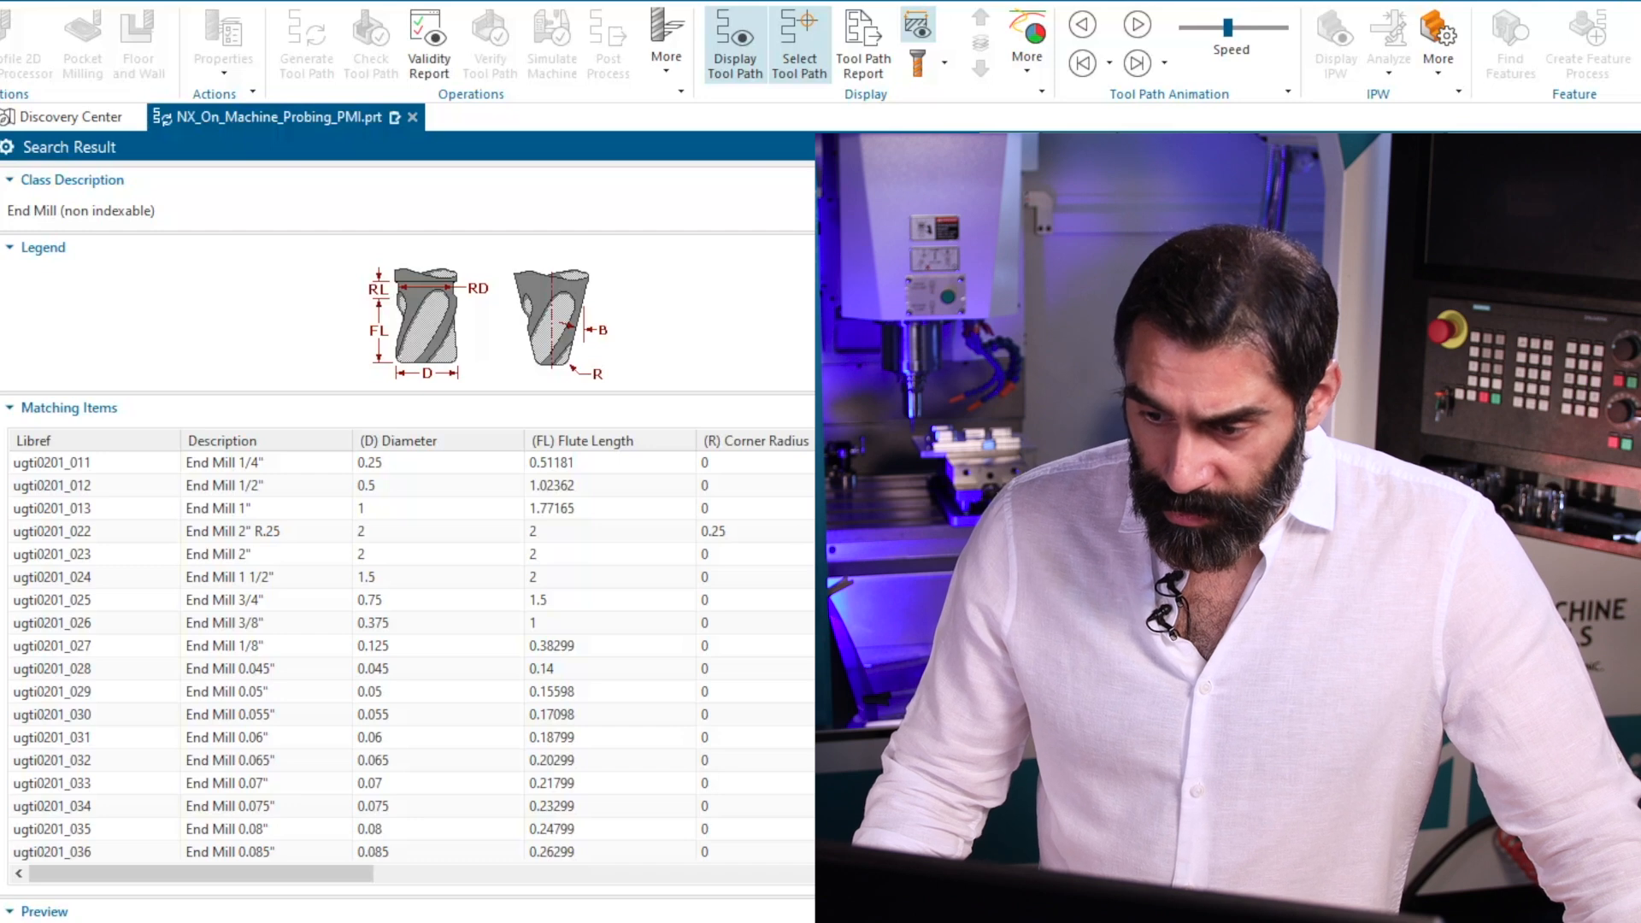
pyautogui.scroll(-9, 411, 656)
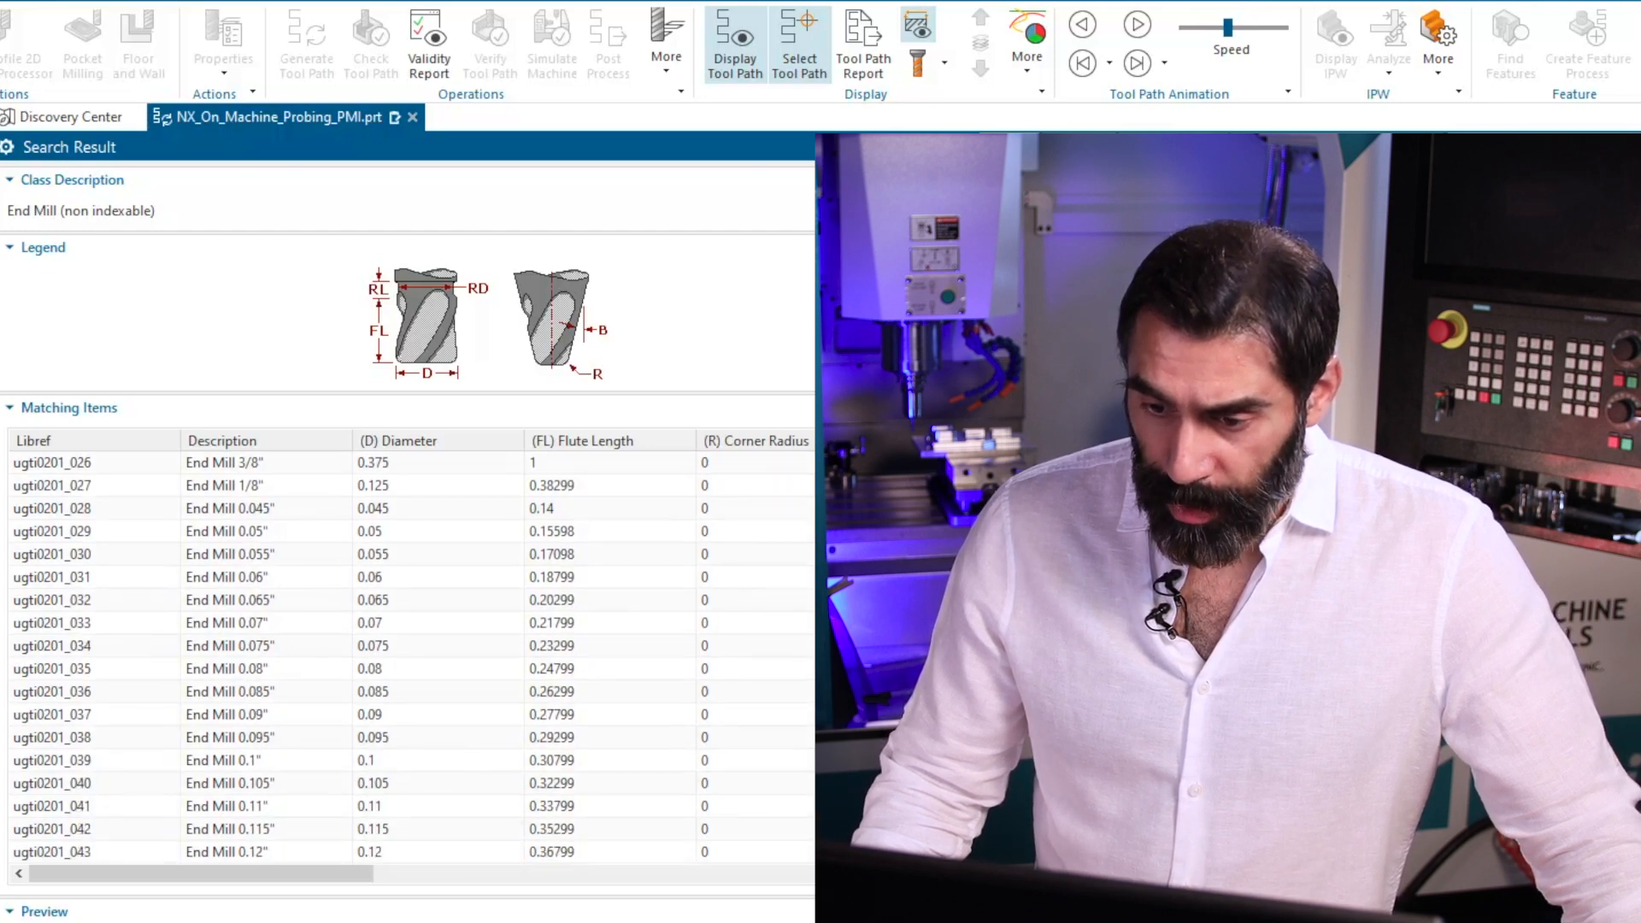
pyautogui.scroll(-4, 411, 656)
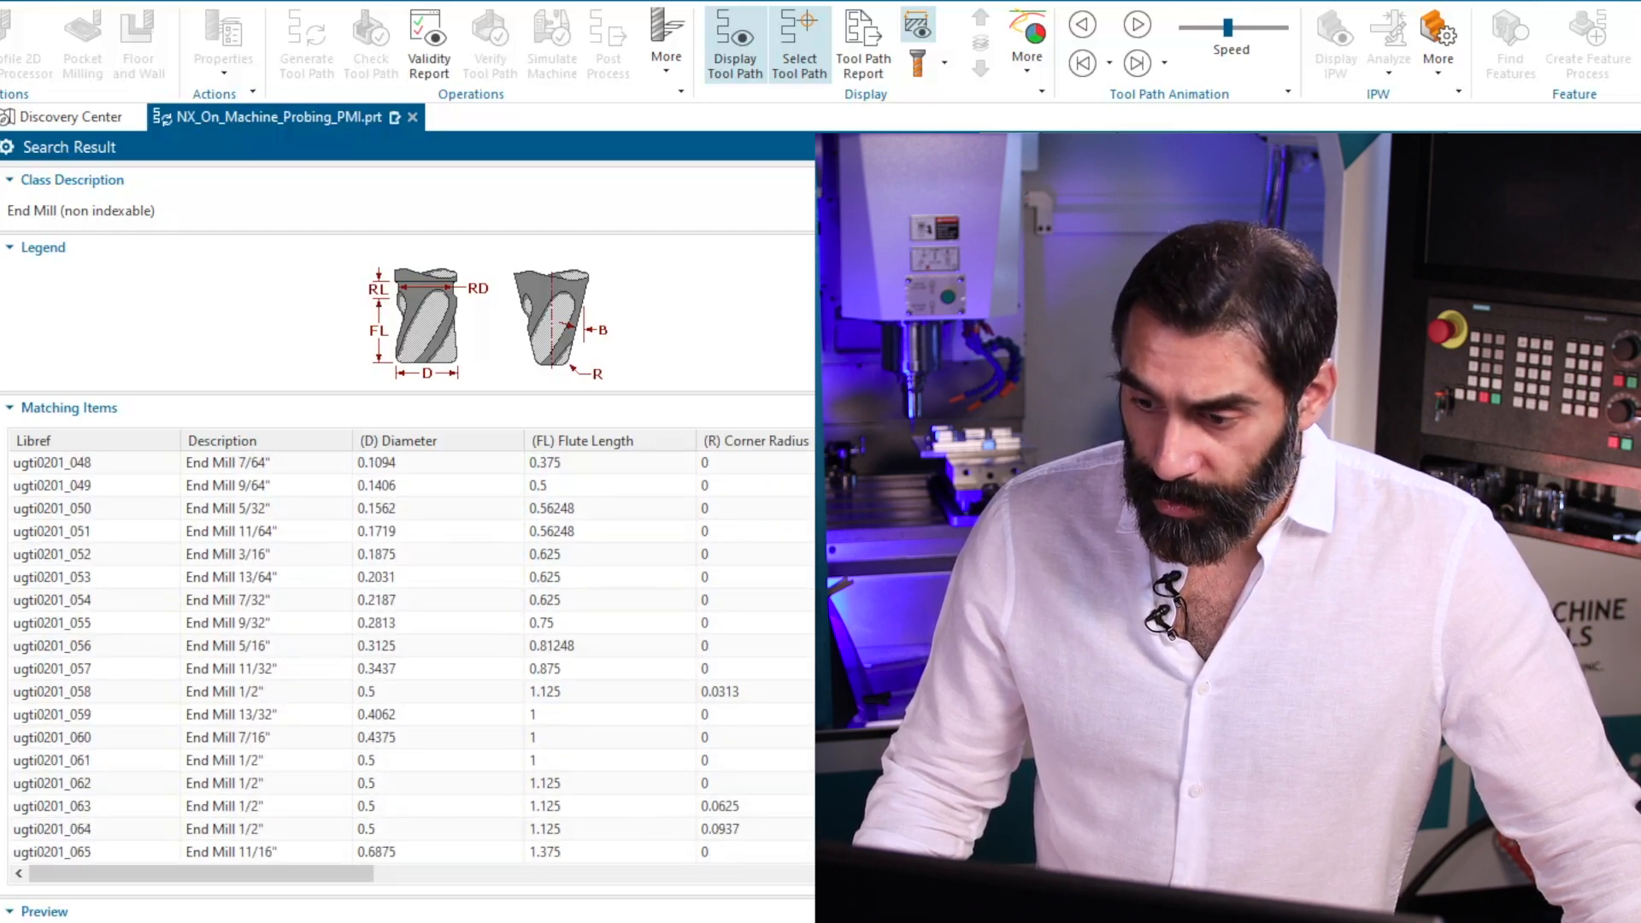
pyautogui.scroll(-1, 411, 656)
pyautogui.scroll(-3, 410, 656)
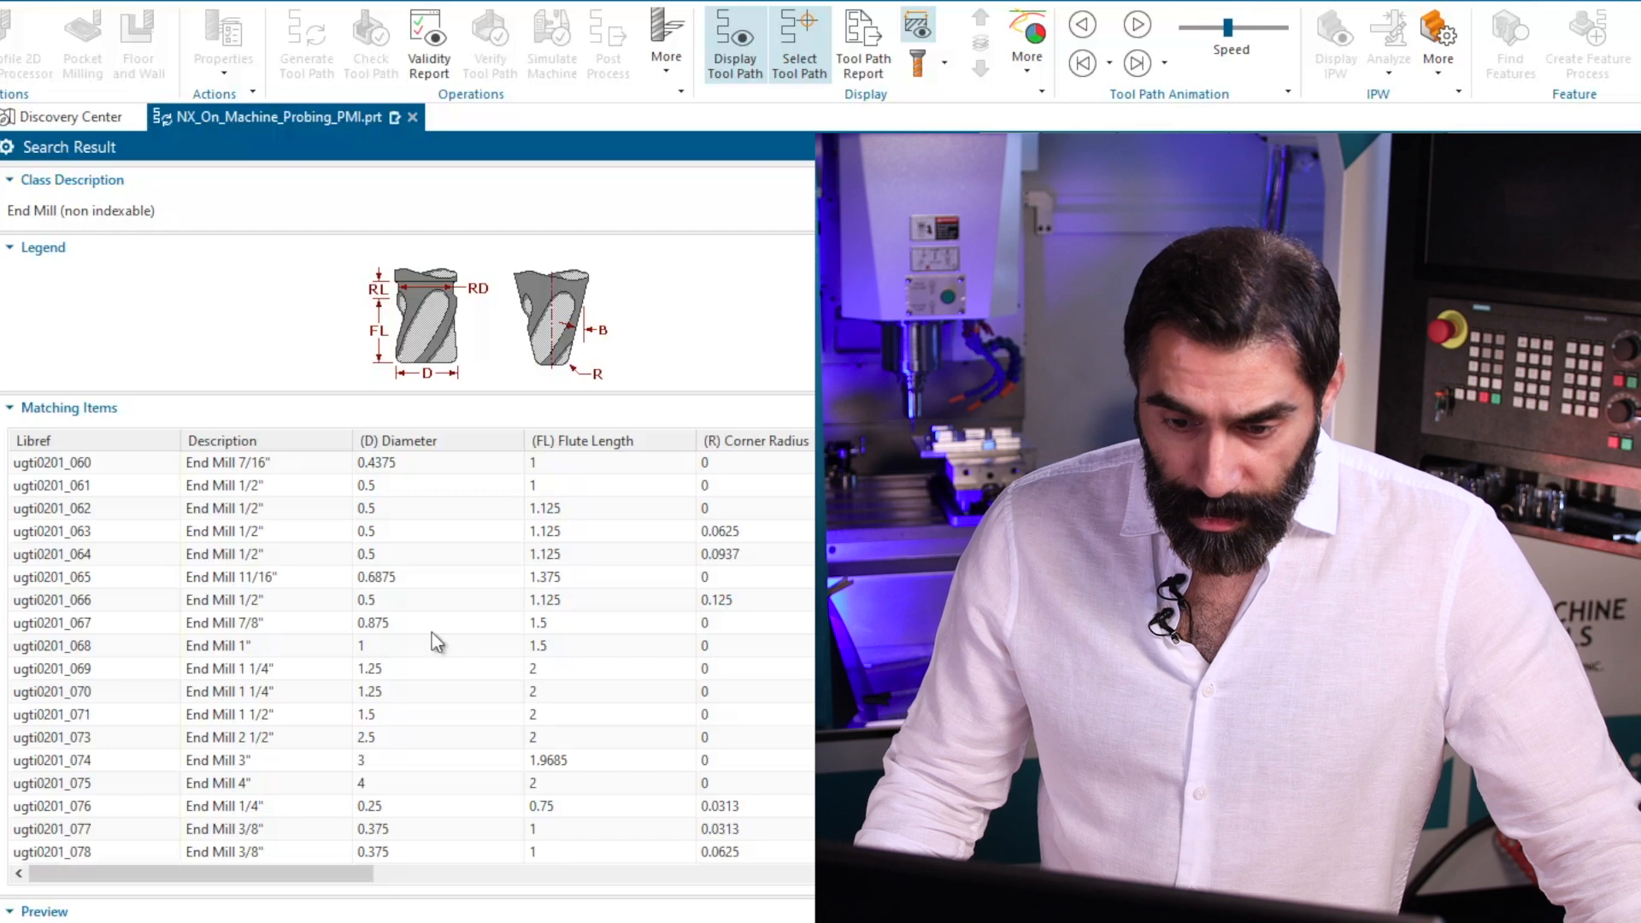
pyautogui.click(742, 602)
pyautogui.click(684, 922)
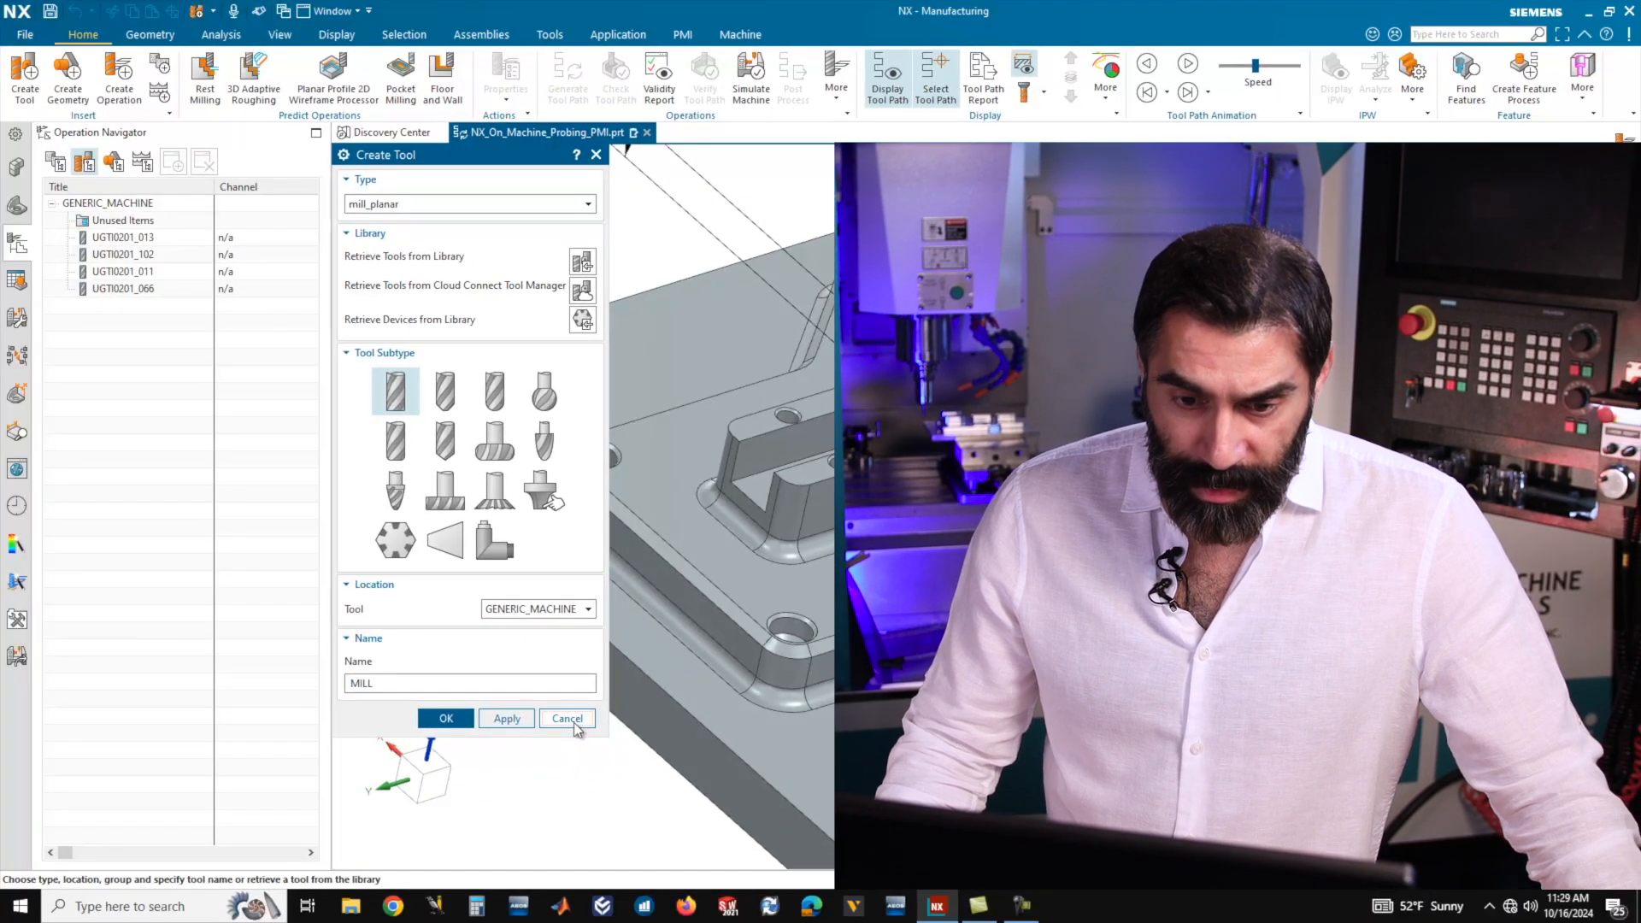
pyautogui.click(306, 903)
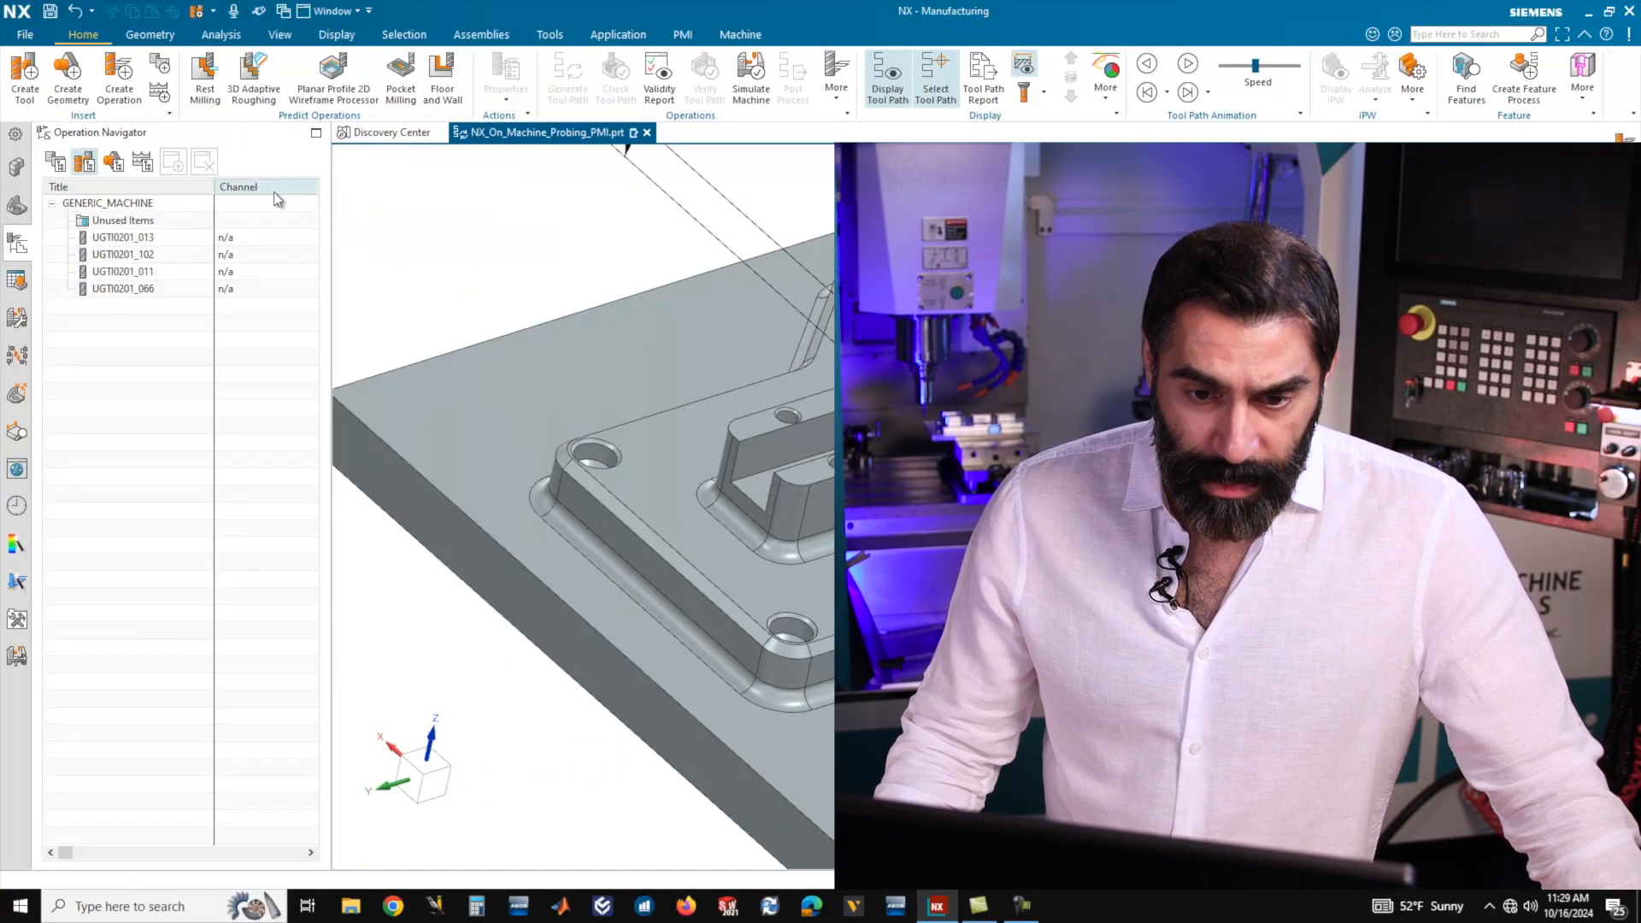
# Configure the machine tool view's columns so that Description comes directly after Title, adjusting the navigator's width to suit.
pyautogui.moveTo(330, 231); pyautogui.dragTo(561, 232)
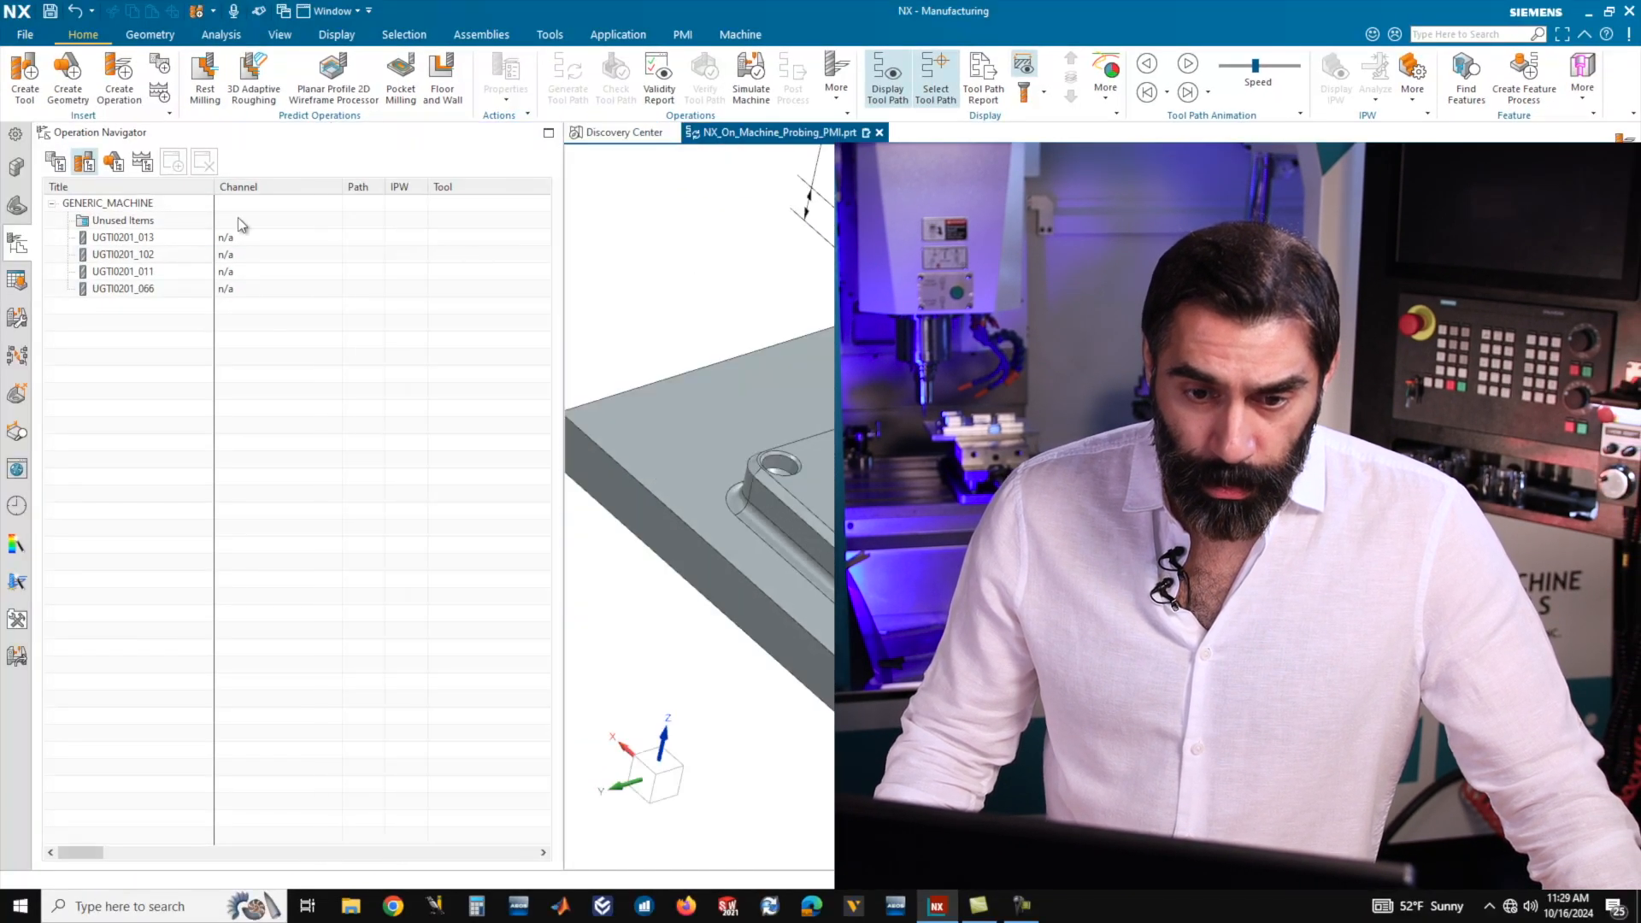
pyautogui.rightClick(296, 192)
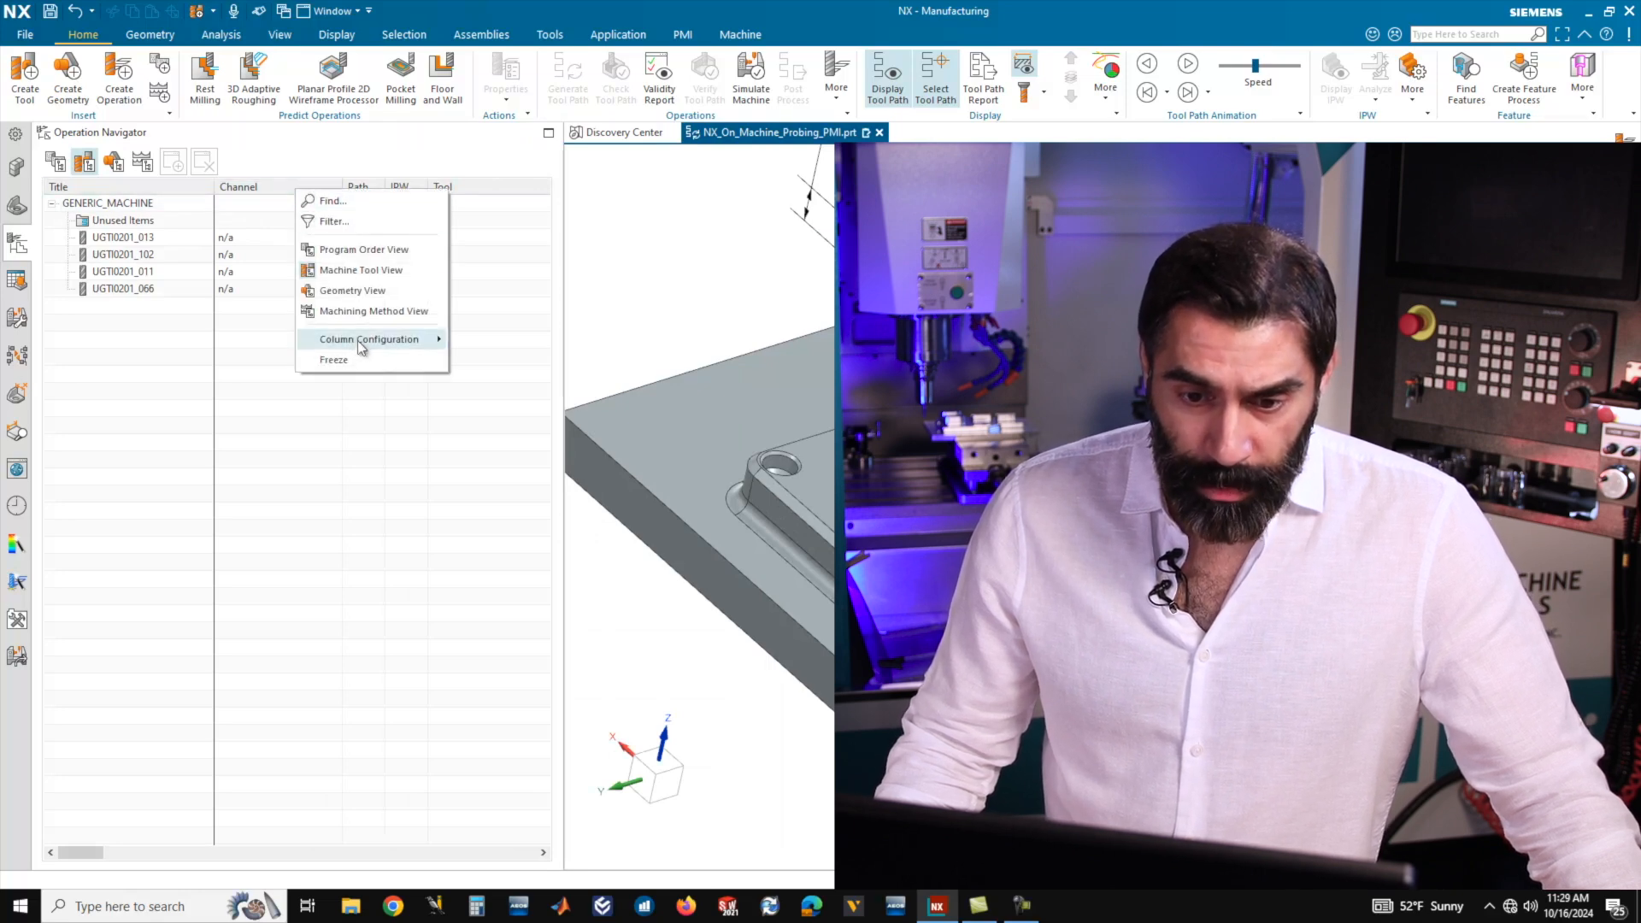
pyautogui.moveTo(358, 342)
pyautogui.click(501, 473)
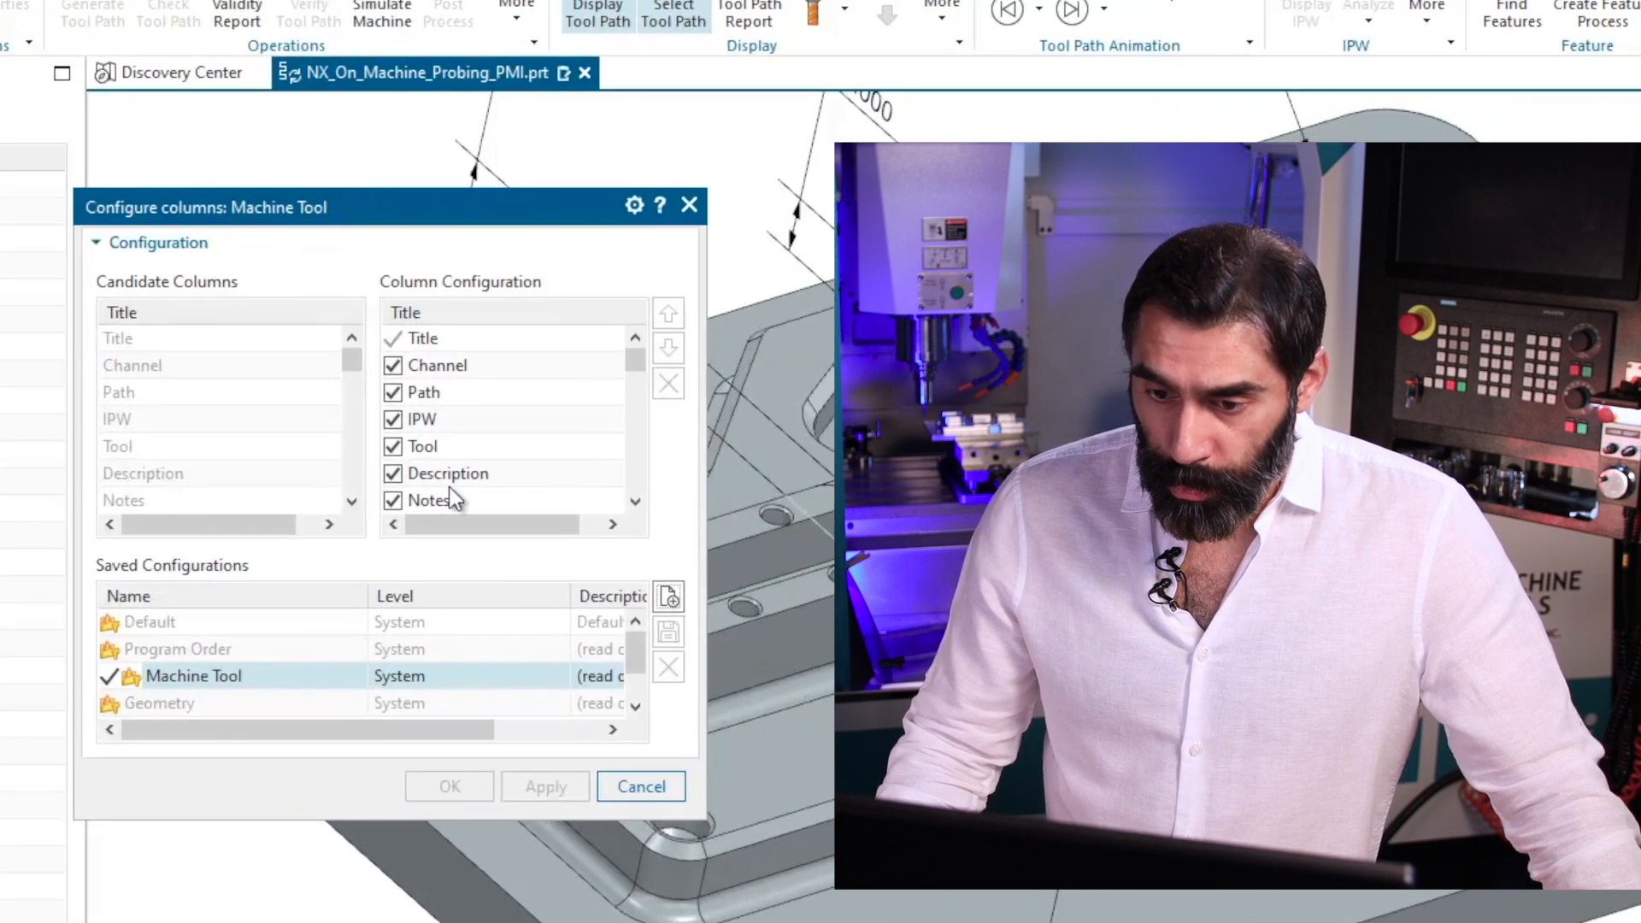
pyautogui.click(823, 387)
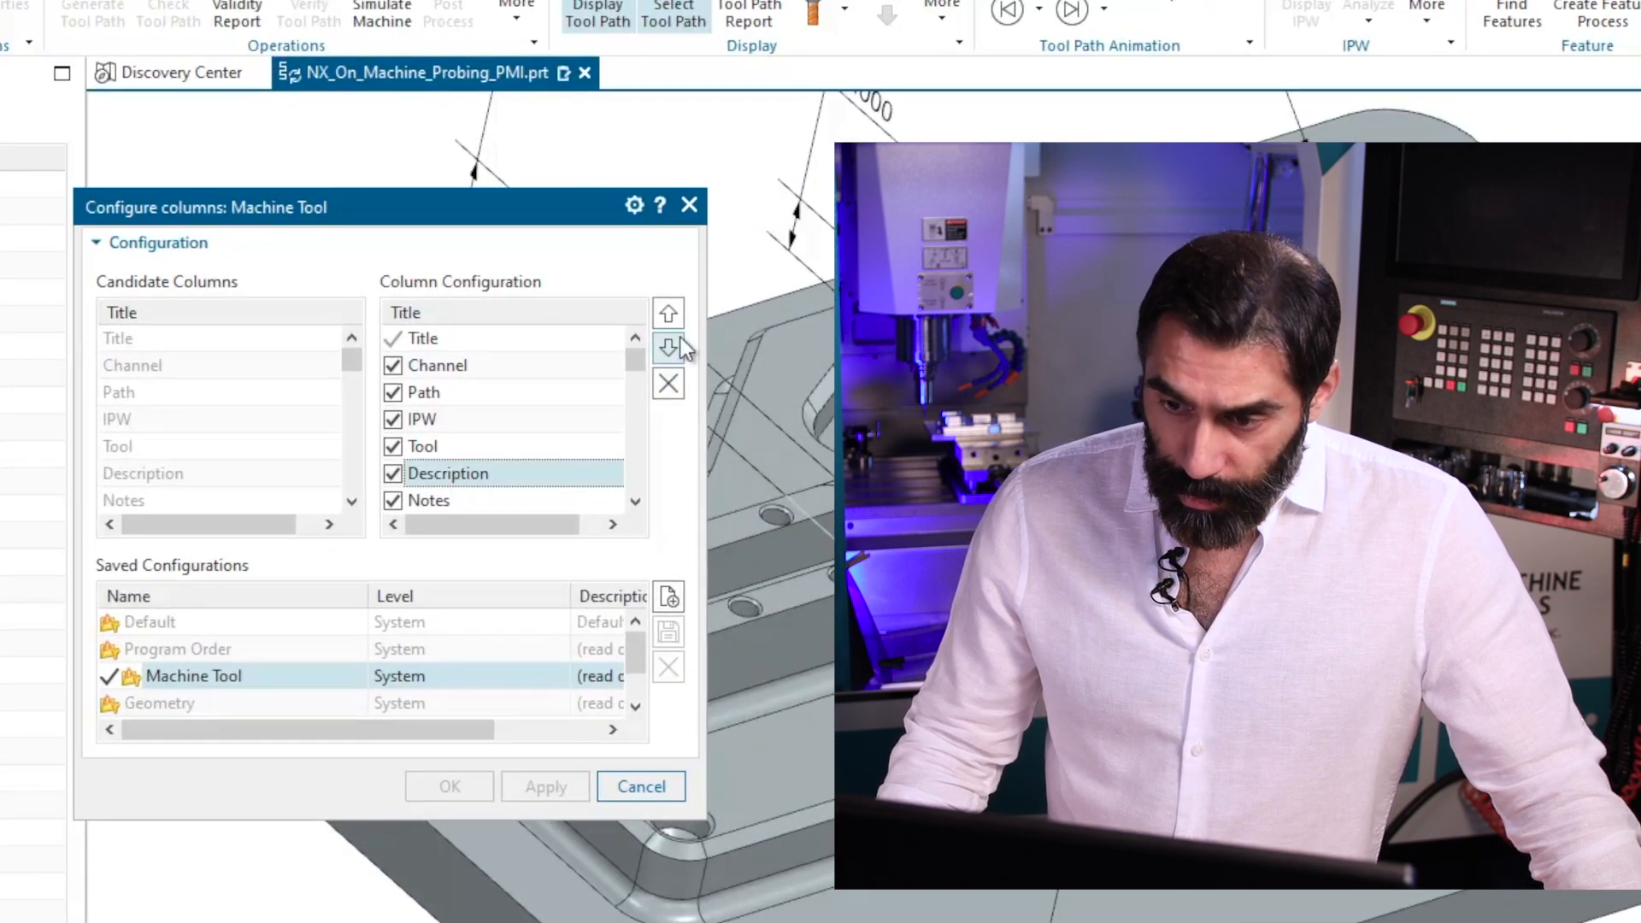
pyautogui.click(667, 318)
pyautogui.click(667, 318)
pyautogui.click(667, 318)
pyautogui.click(667, 318)
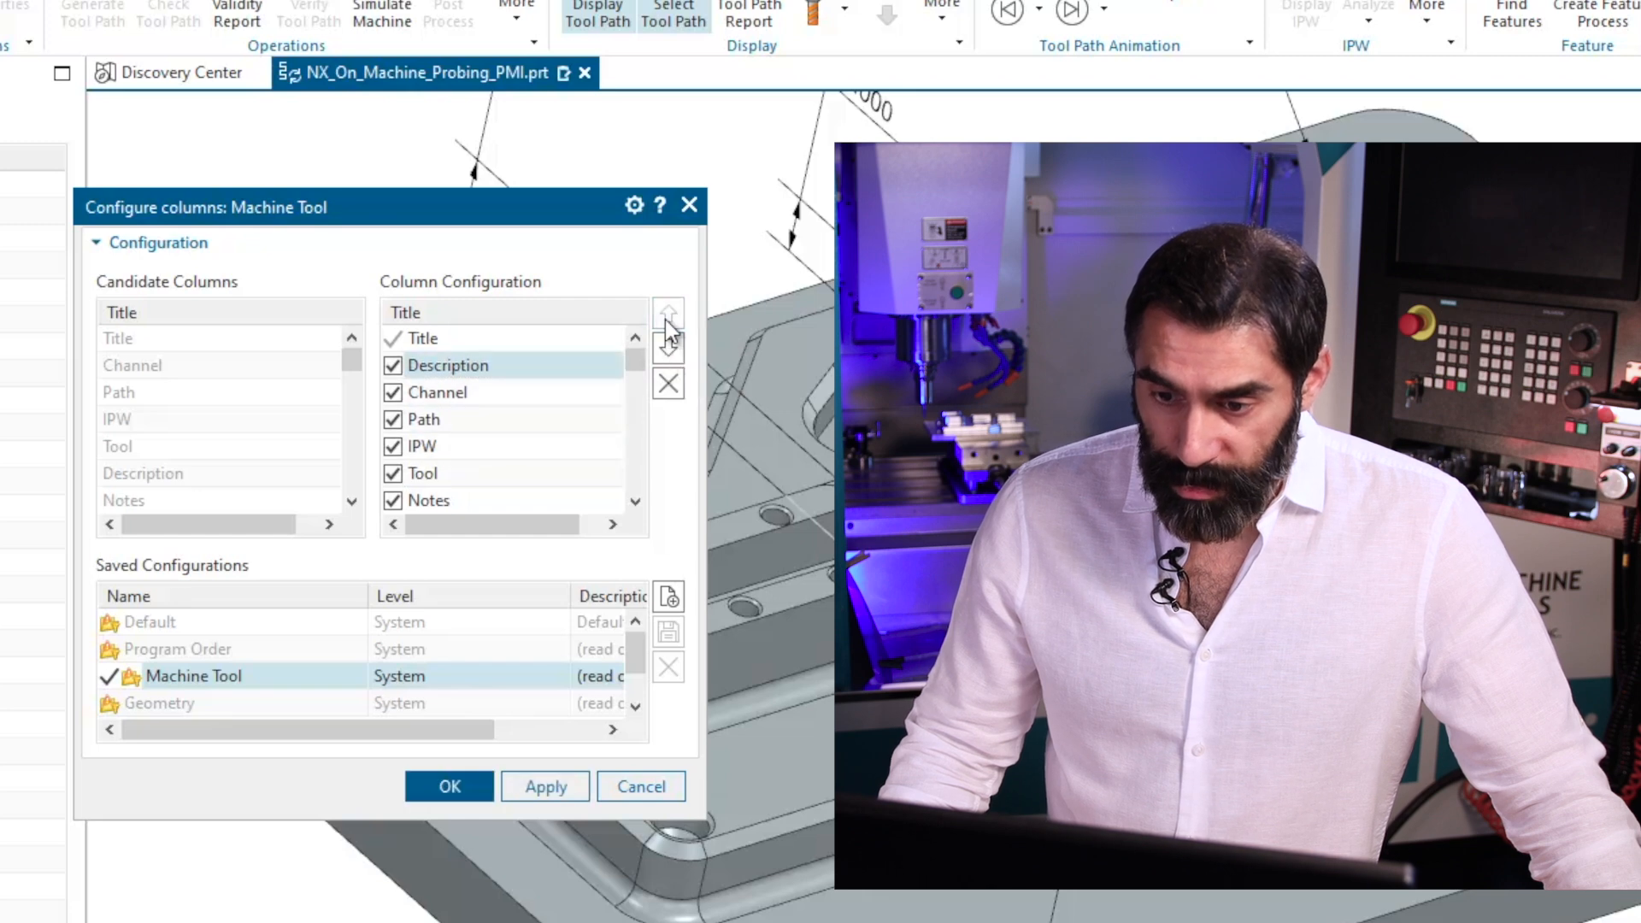
pyautogui.click(551, 782)
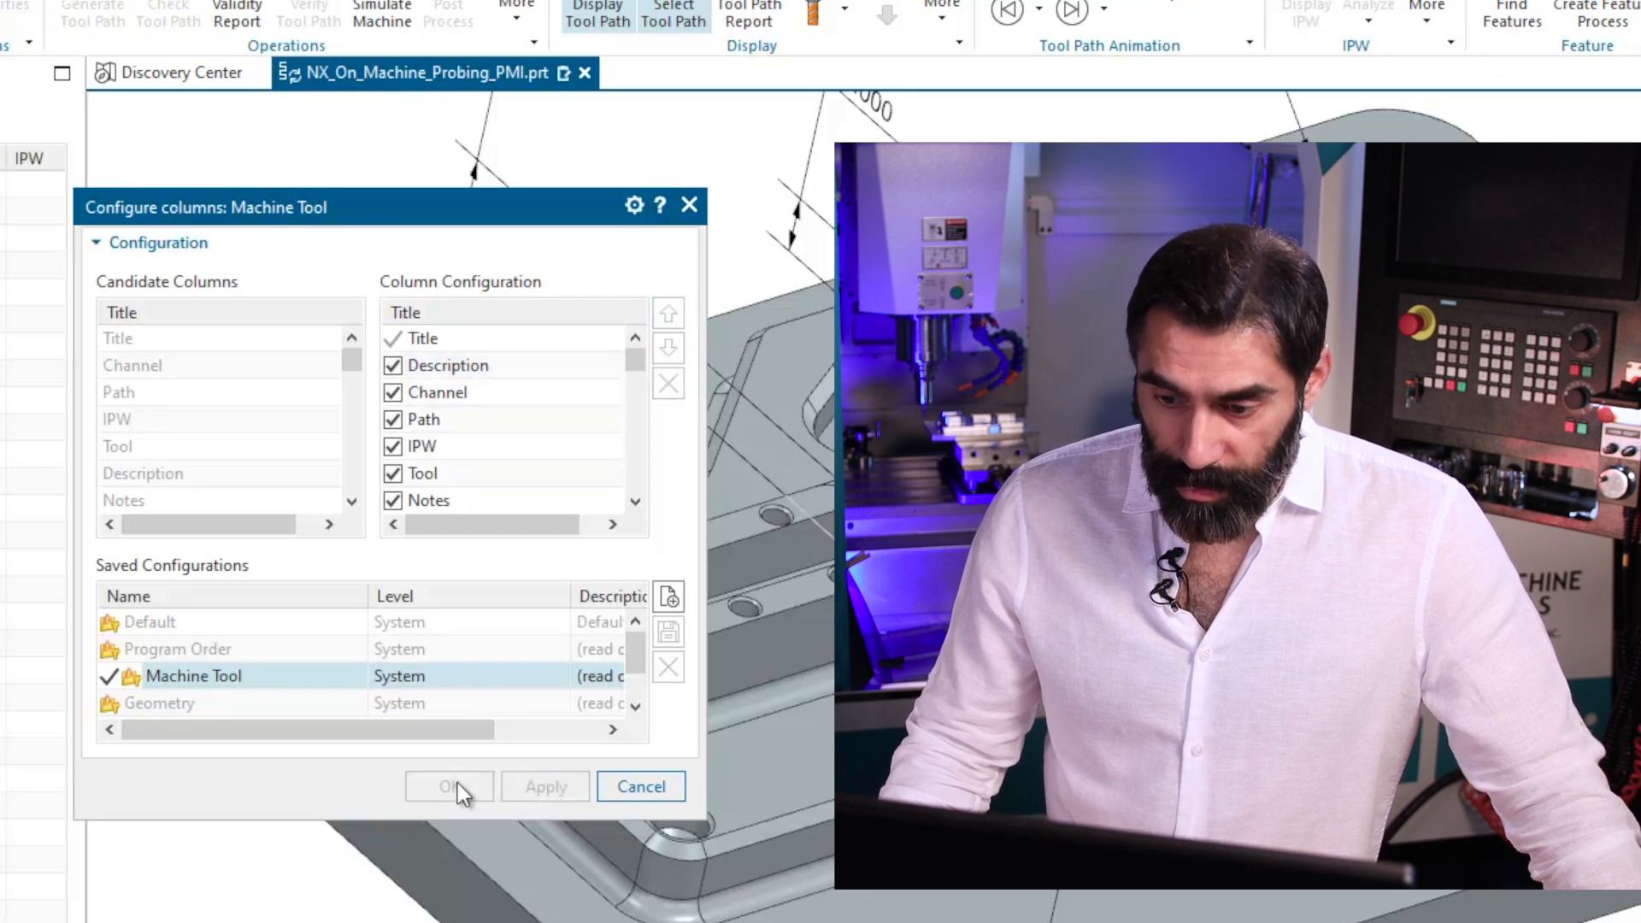
pyautogui.click(659, 788)
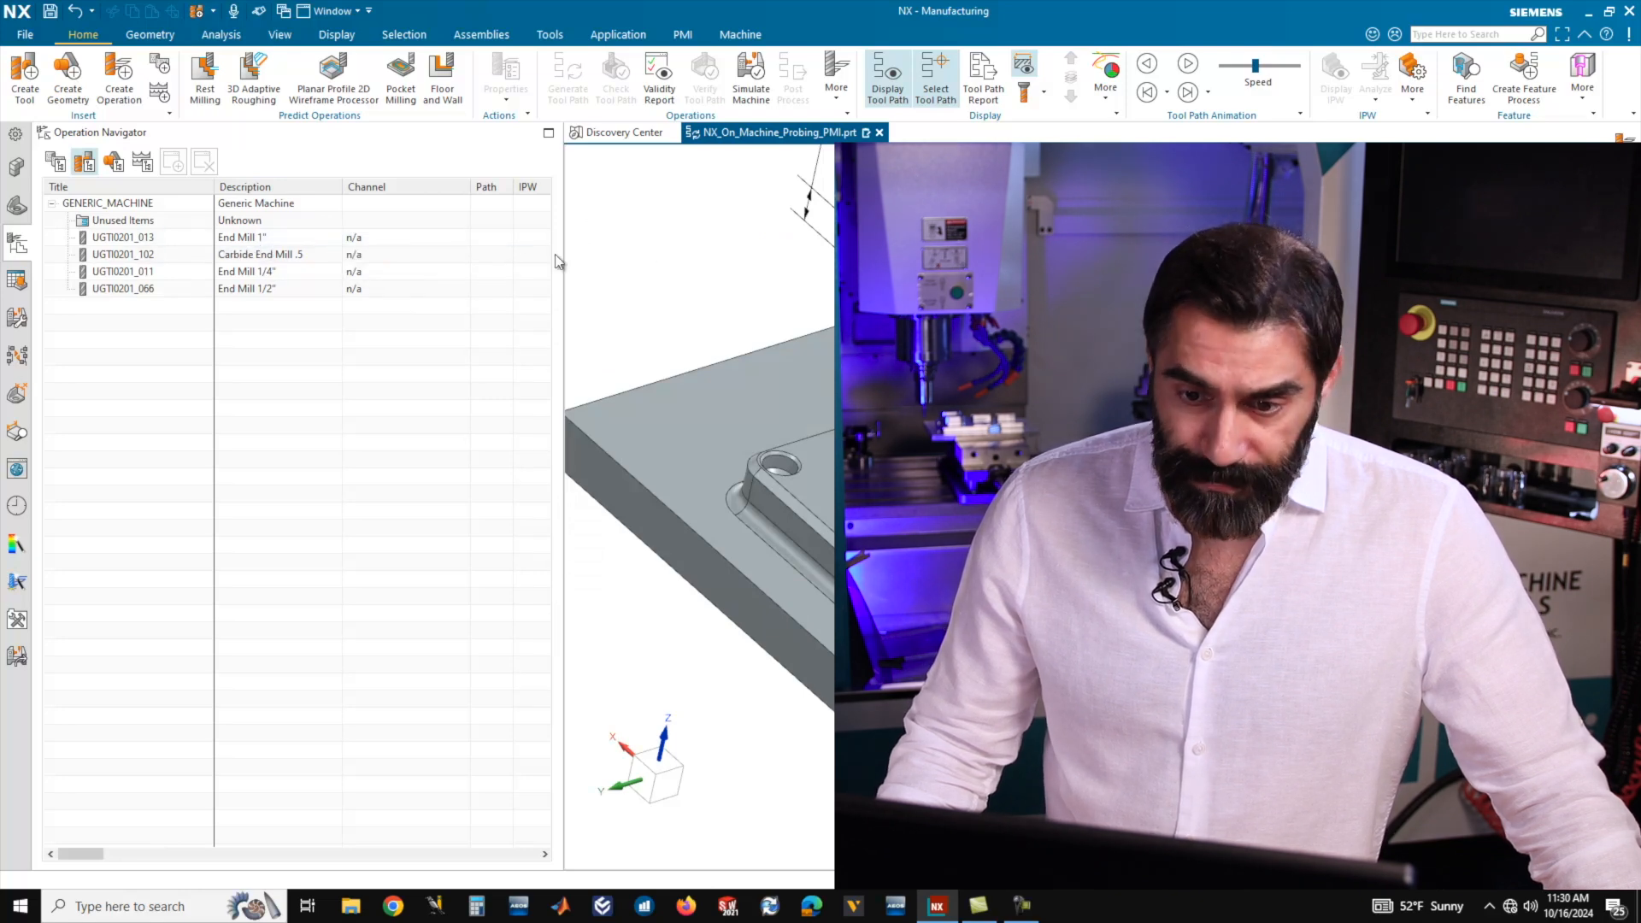
pyautogui.moveTo(562, 254); pyautogui.dragTo(461, 253)
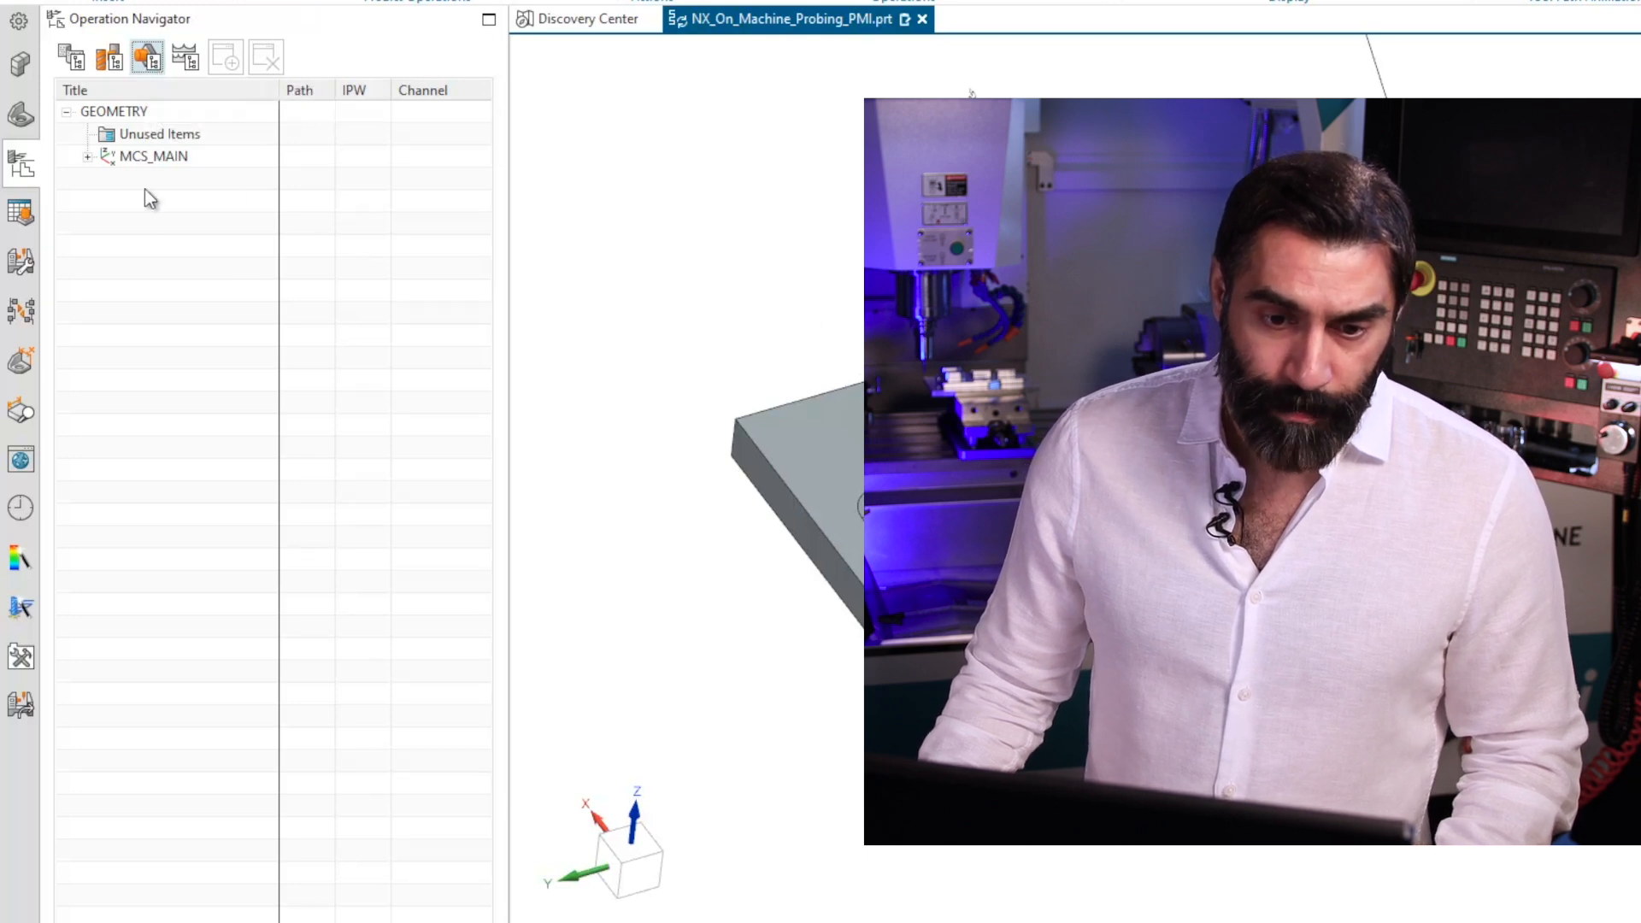
# Edit the WORKPIECE under MCS_MAIN and specify the solid plate body as its part geometry.
pyautogui.click(88, 157)
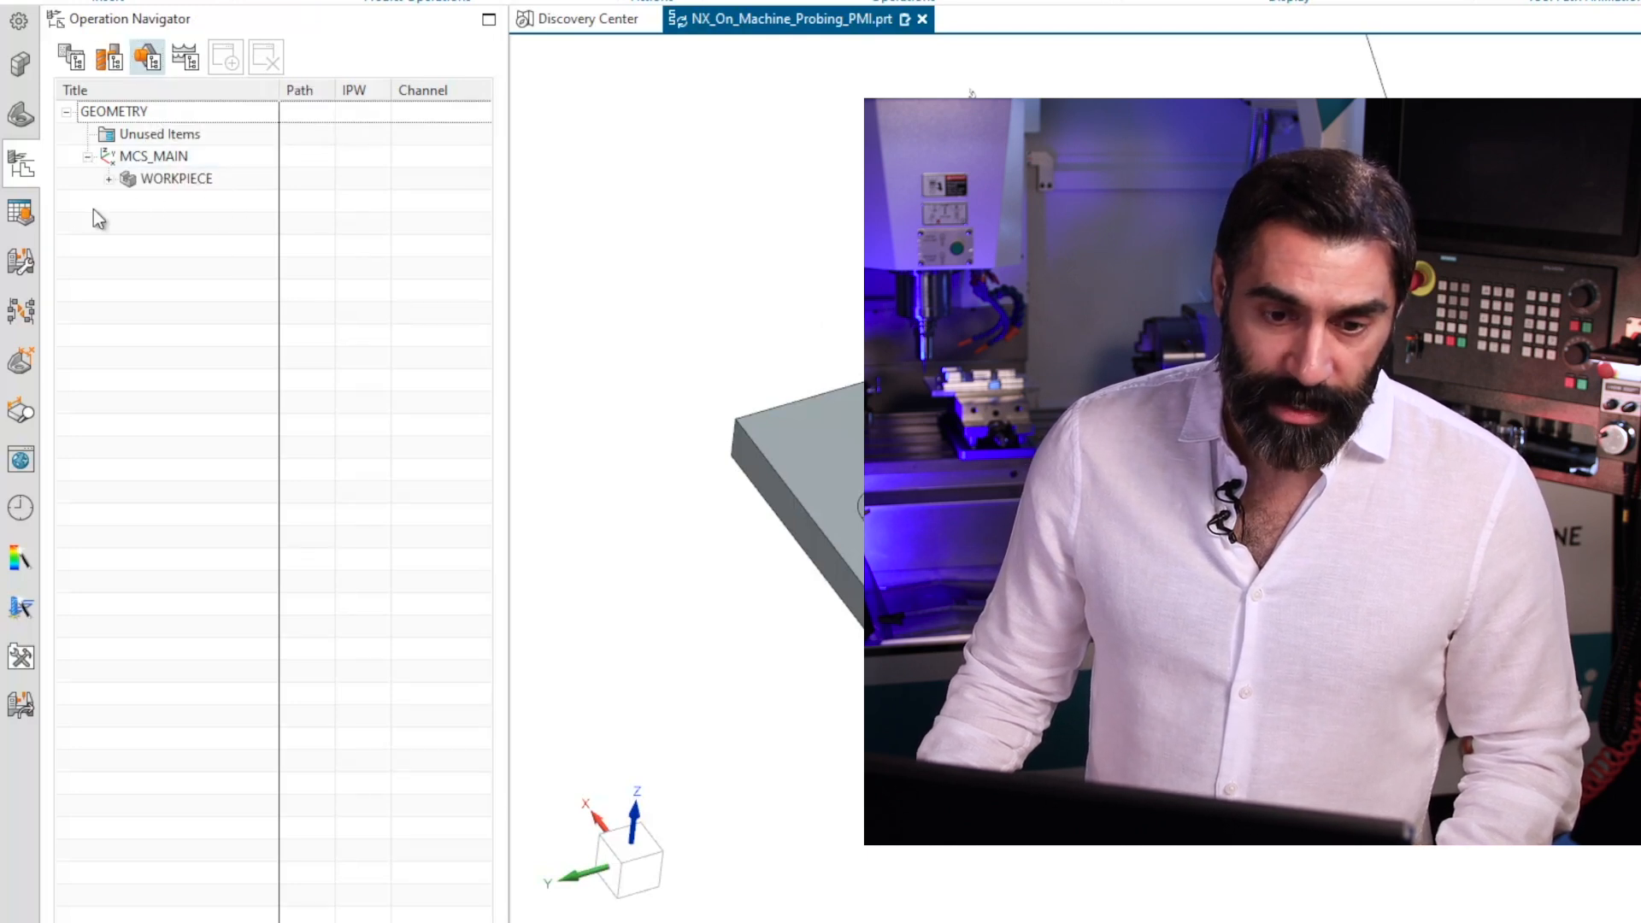
pyautogui.click(108, 179)
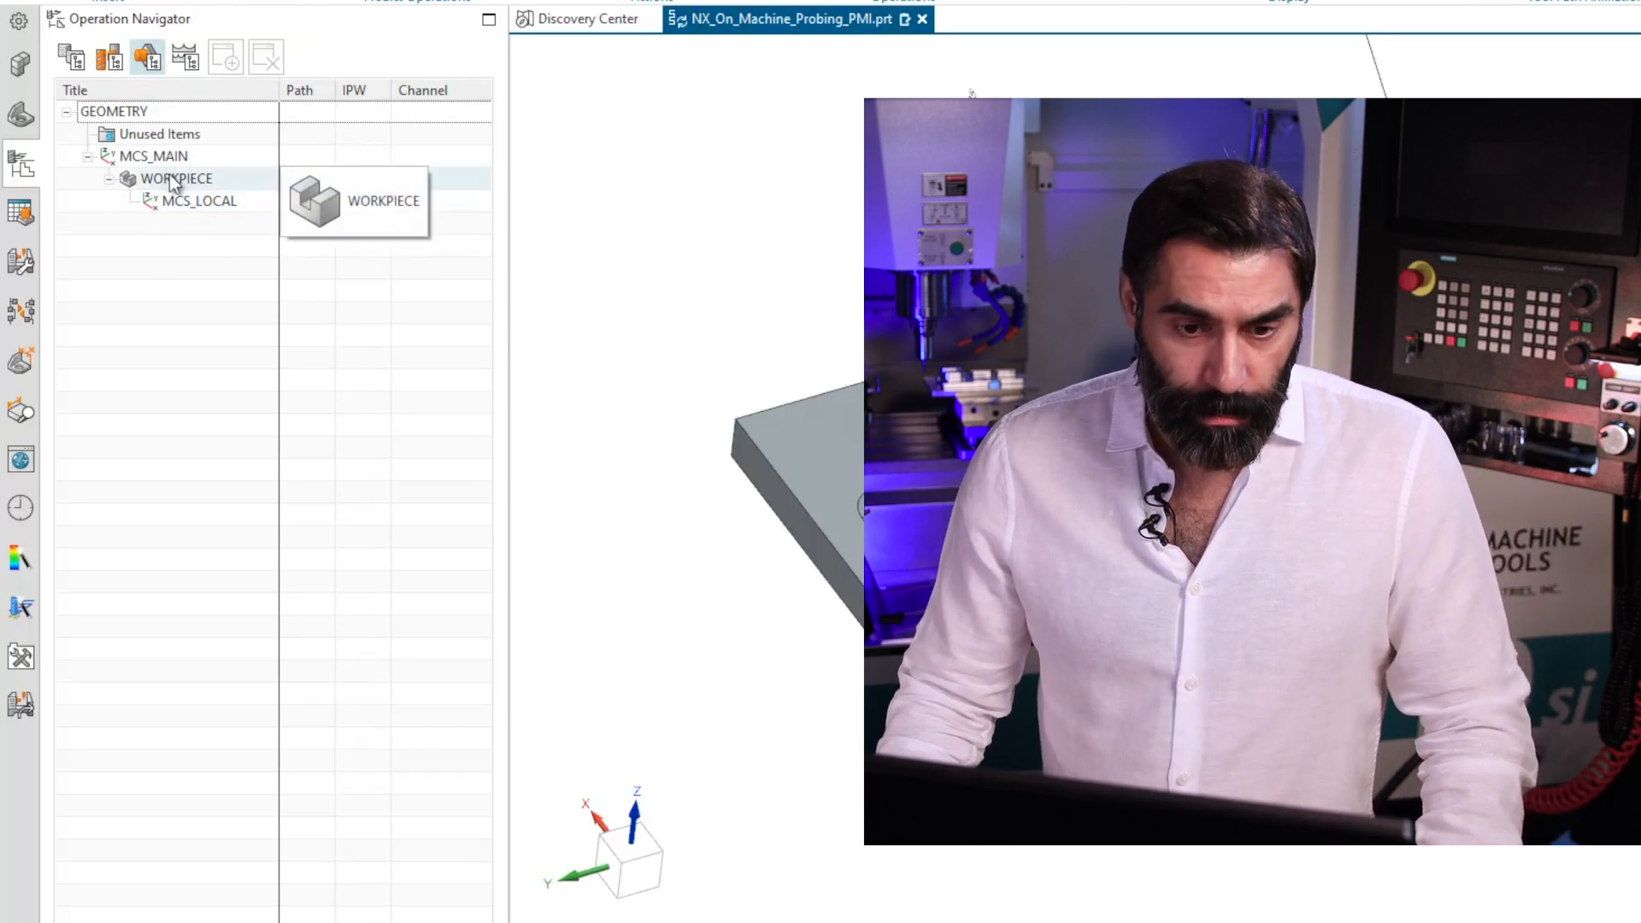
pyautogui.rightClick(173, 182)
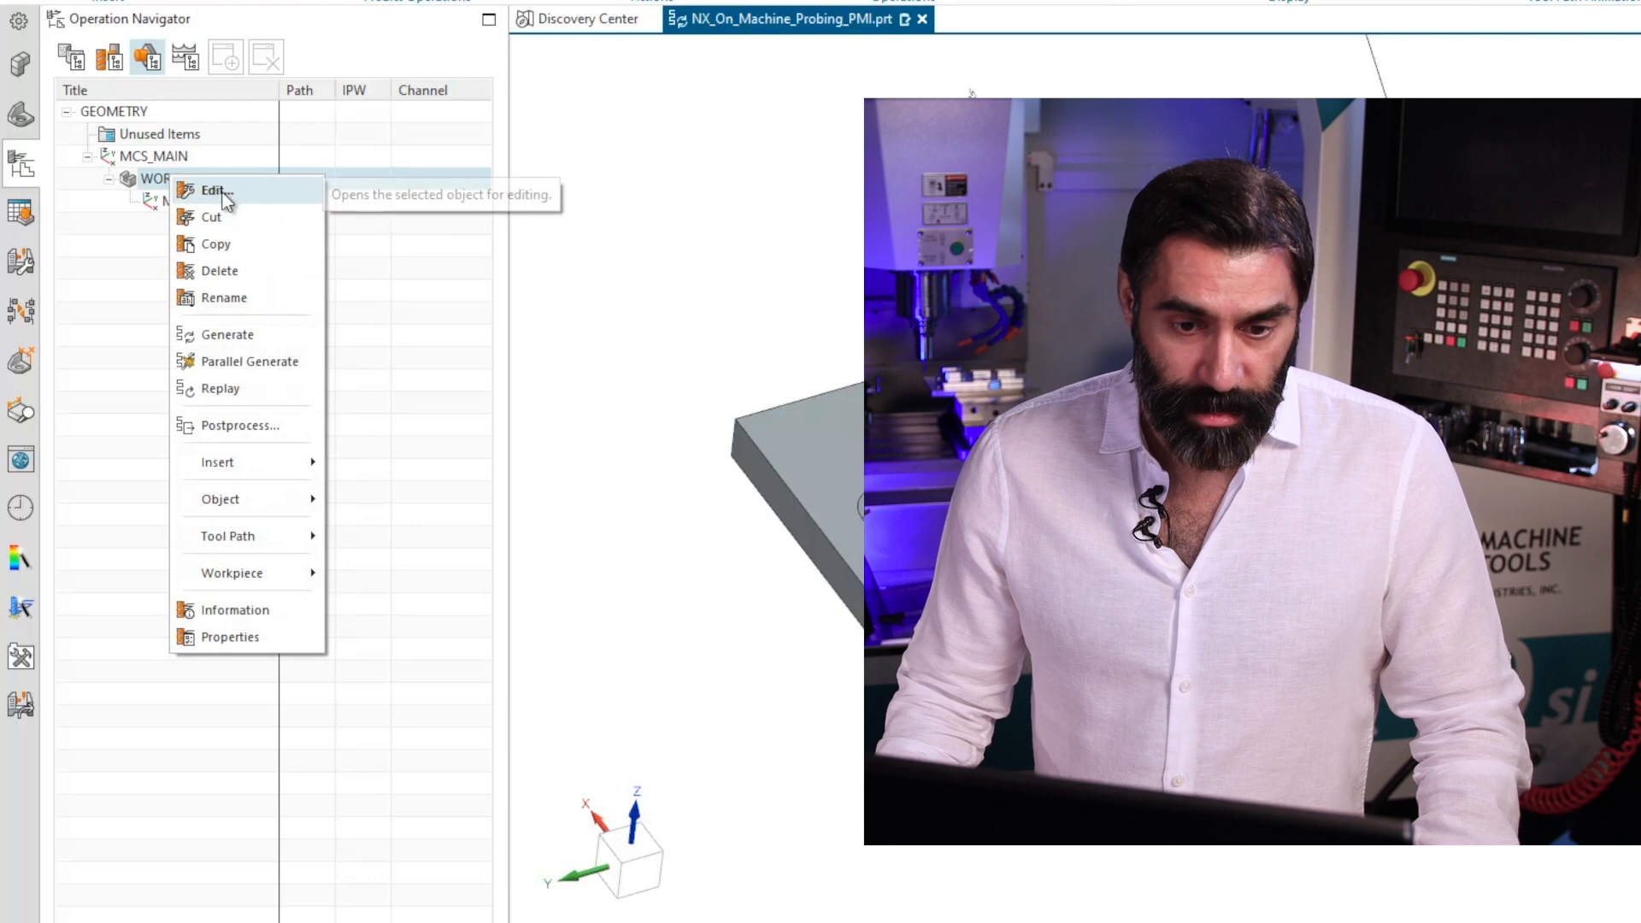
pyautogui.click(205, 191)
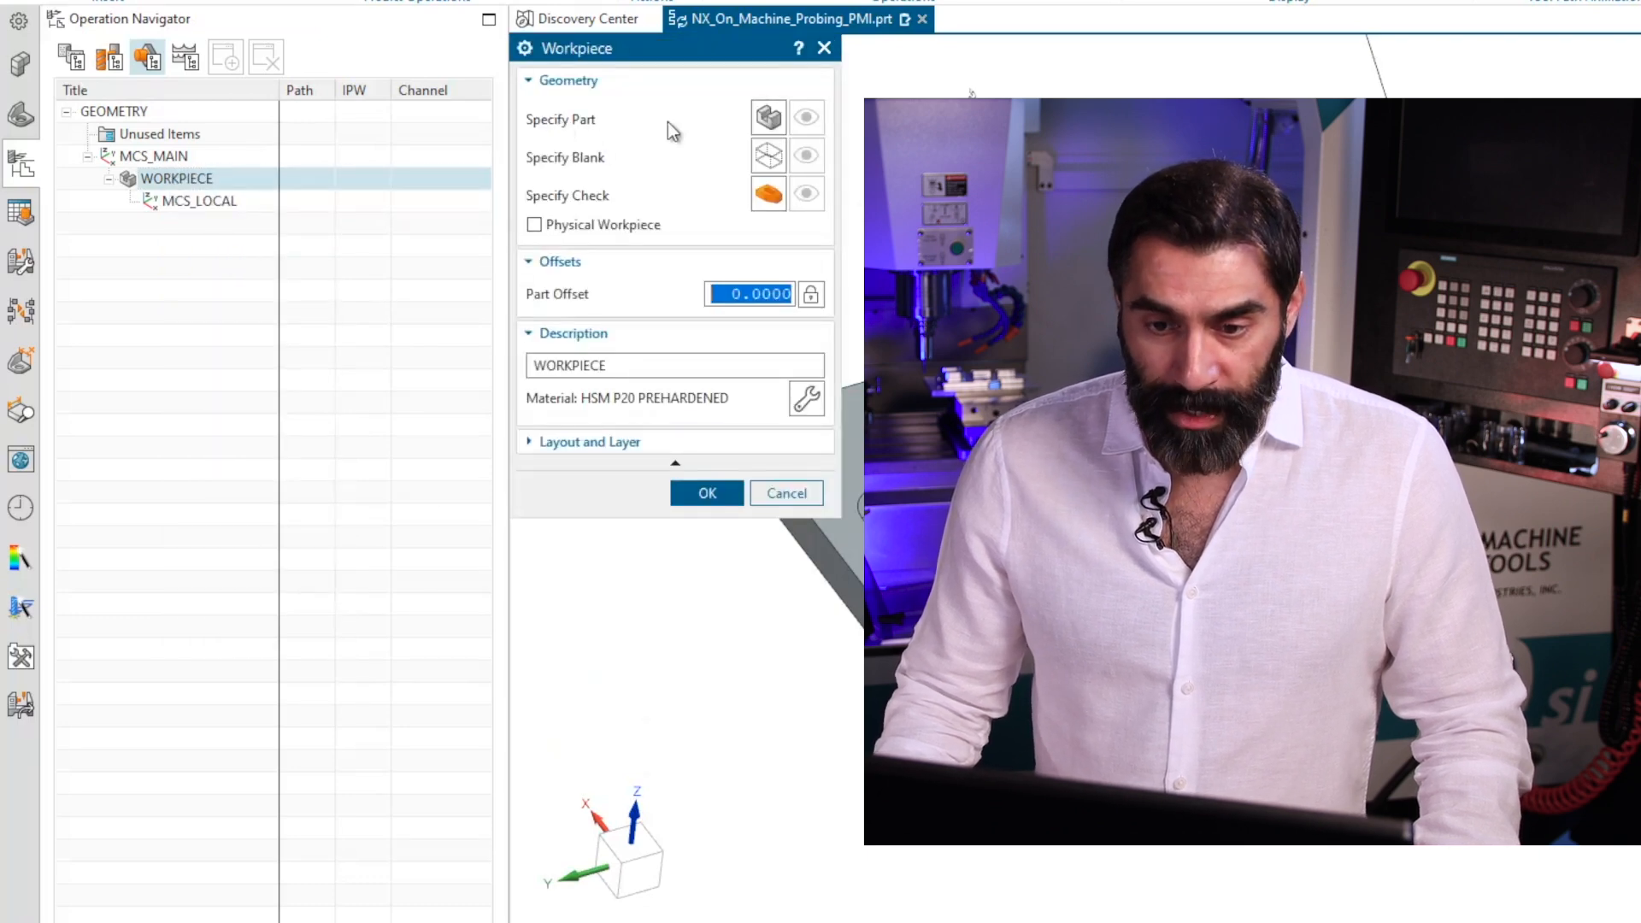
pyautogui.click(769, 118)
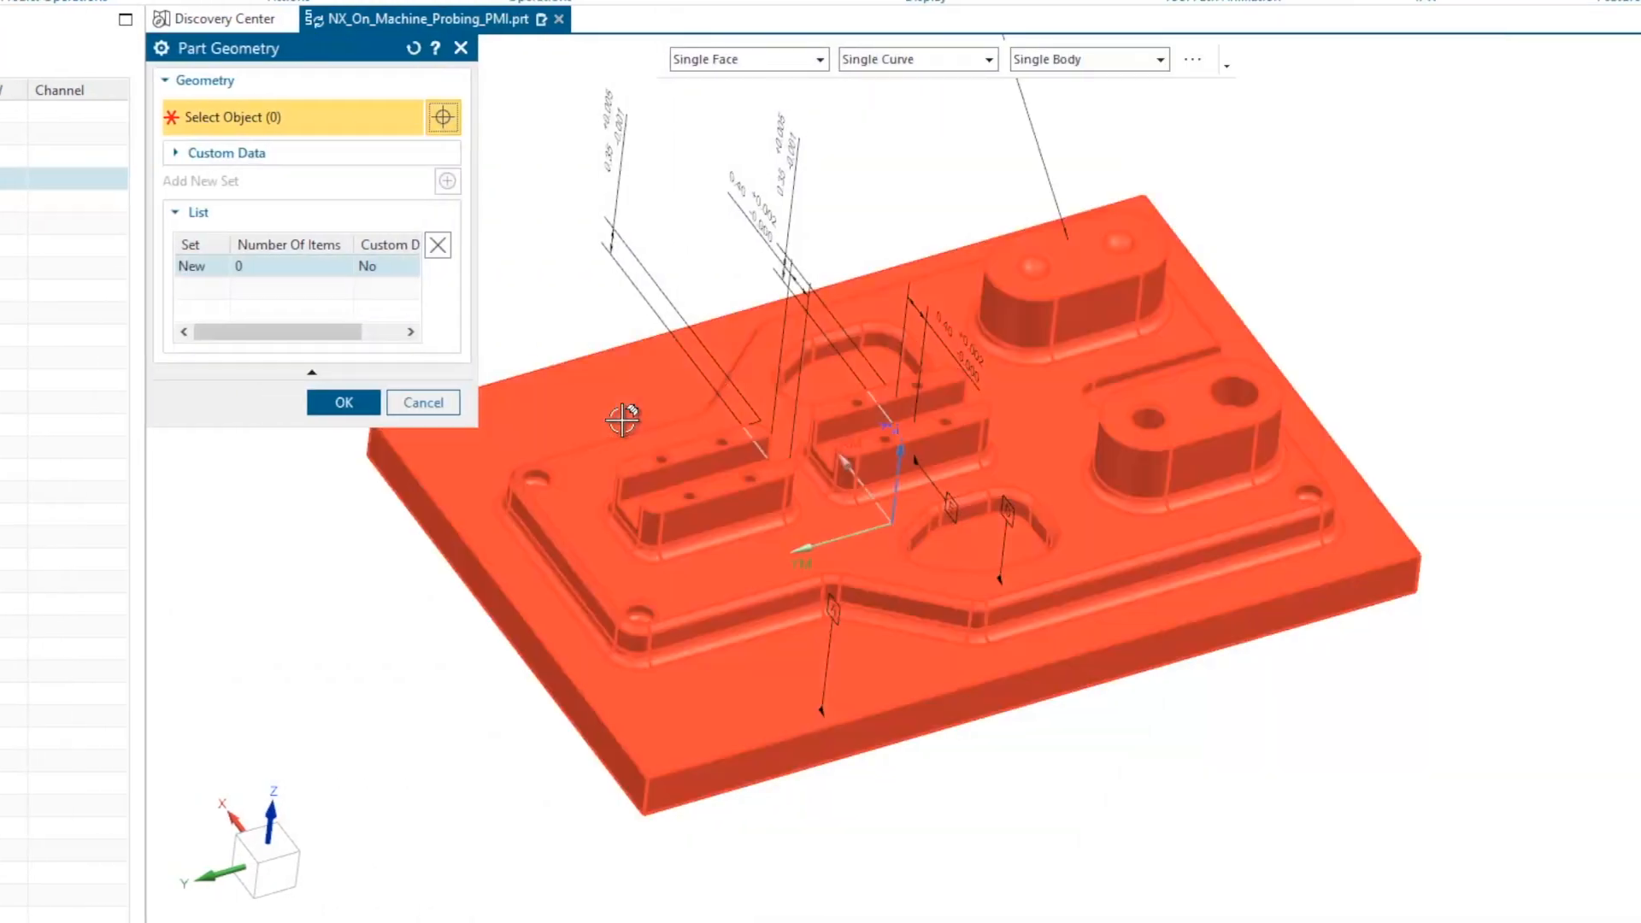
pyautogui.click(623, 418)
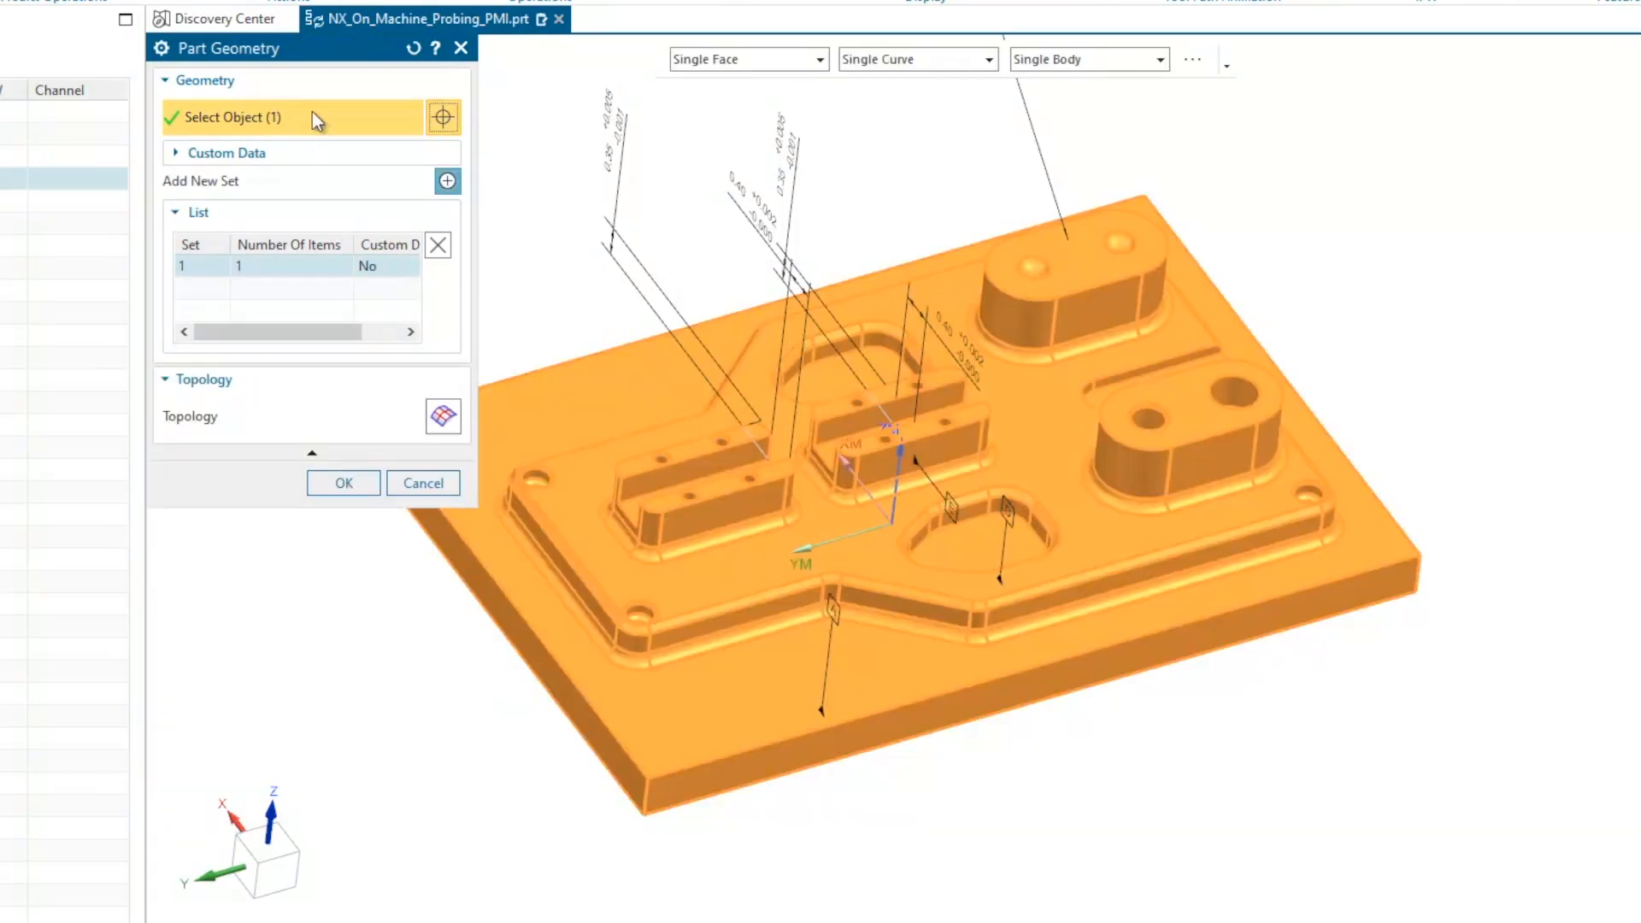
pyautogui.click(344, 484)
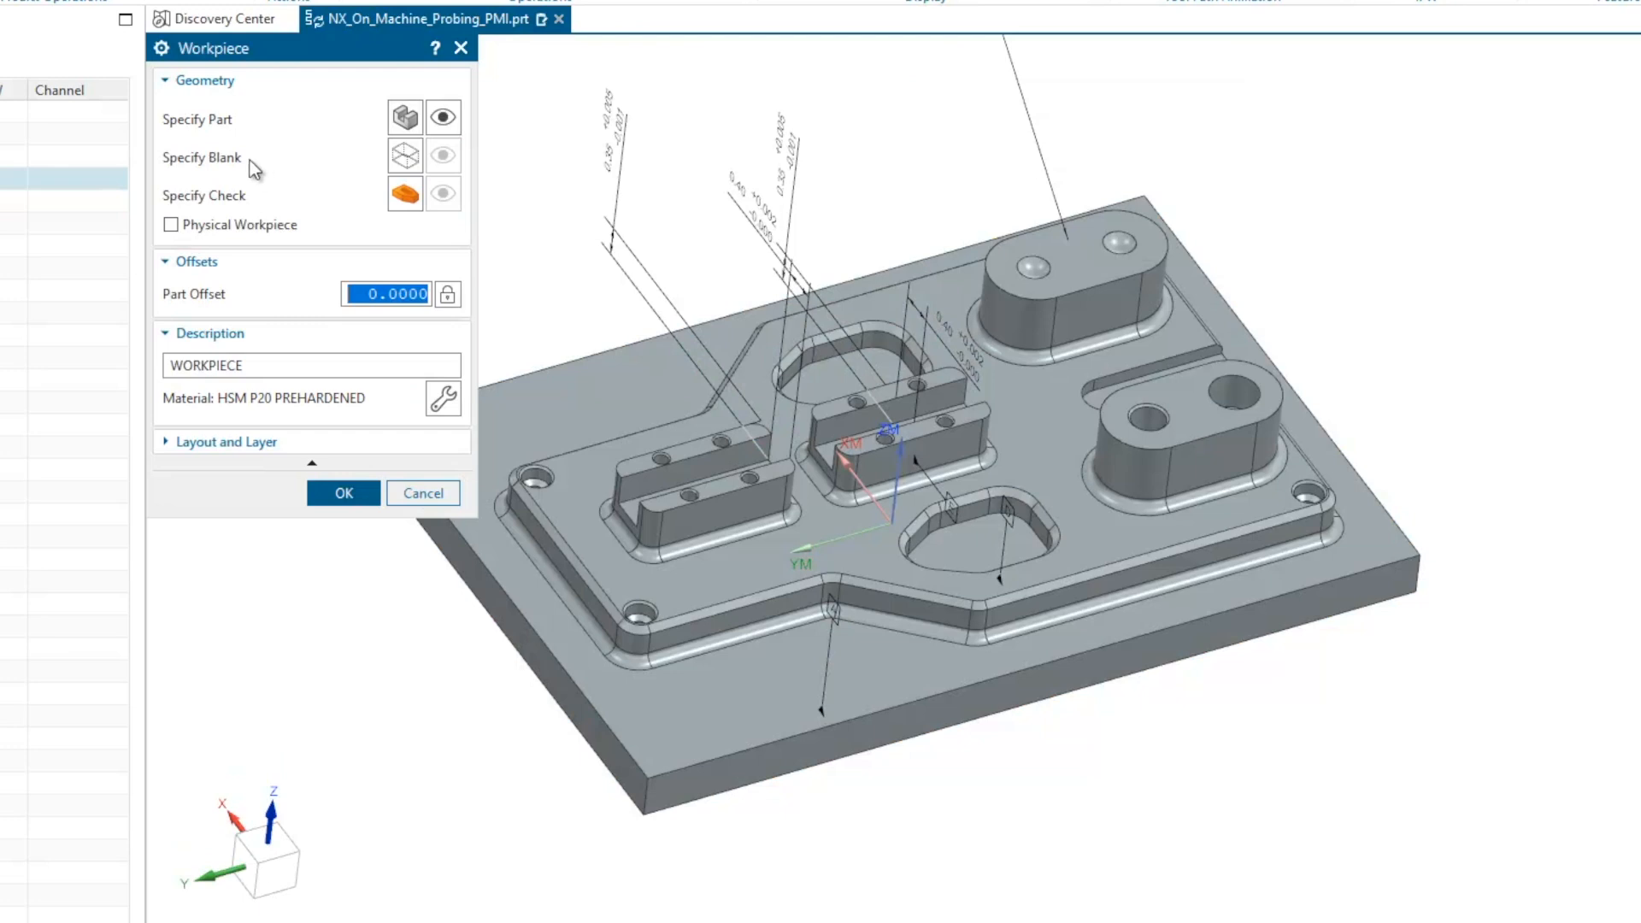
# Define the workpiece's blank as a bounding block with length 6.1, width 9.1 and height 1.85.
pyautogui.click(405, 157)
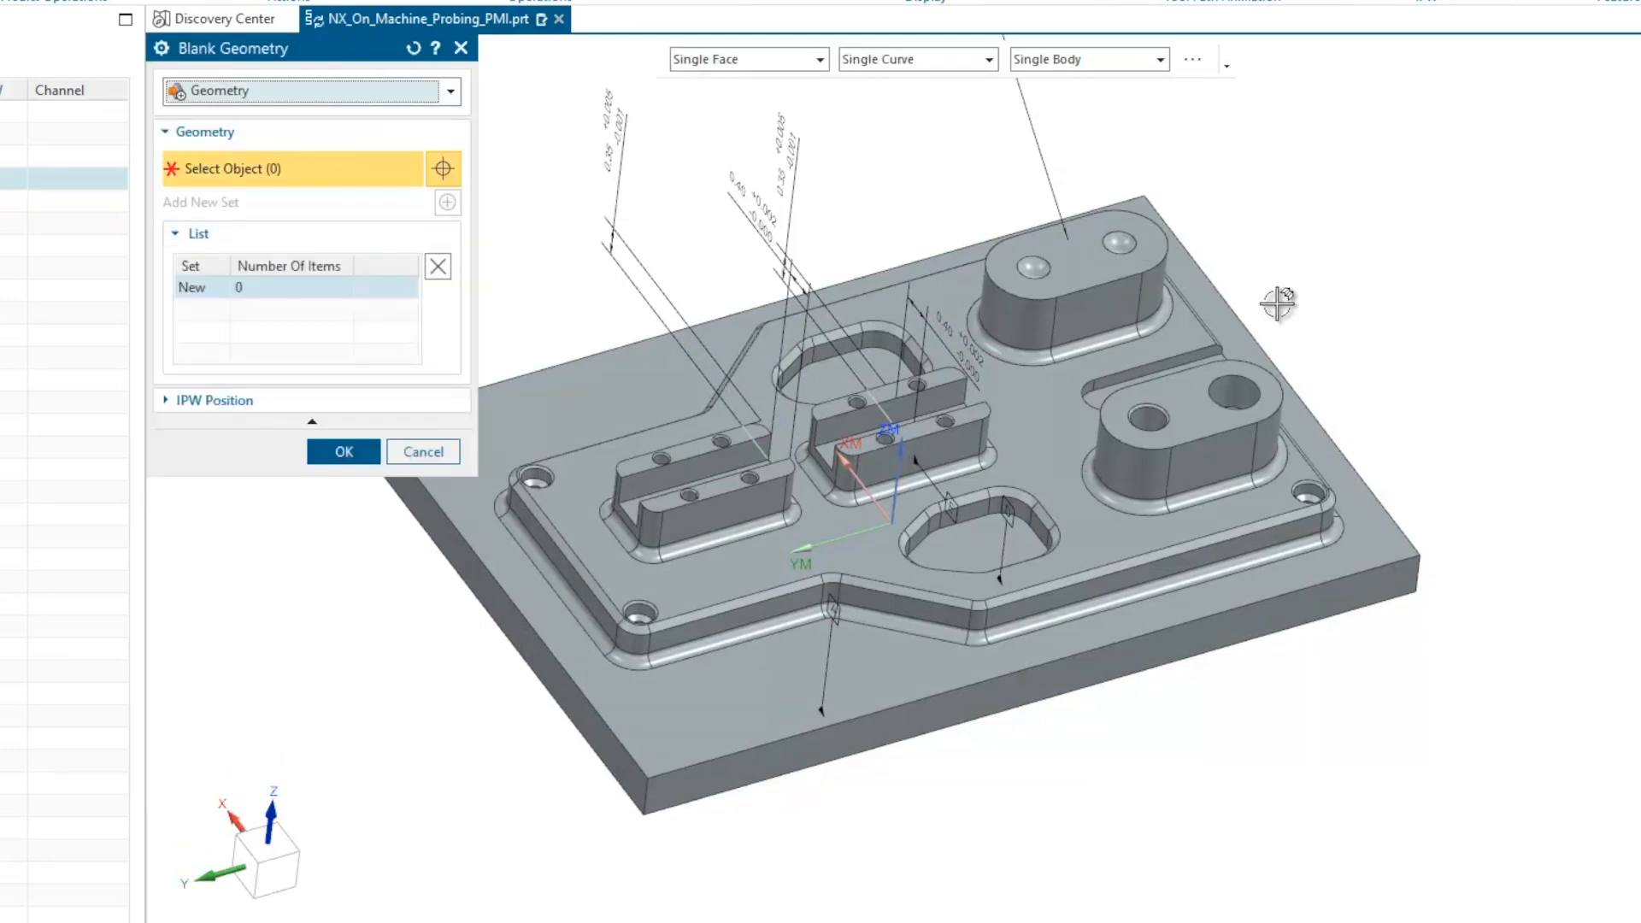
pyautogui.click(419, 92)
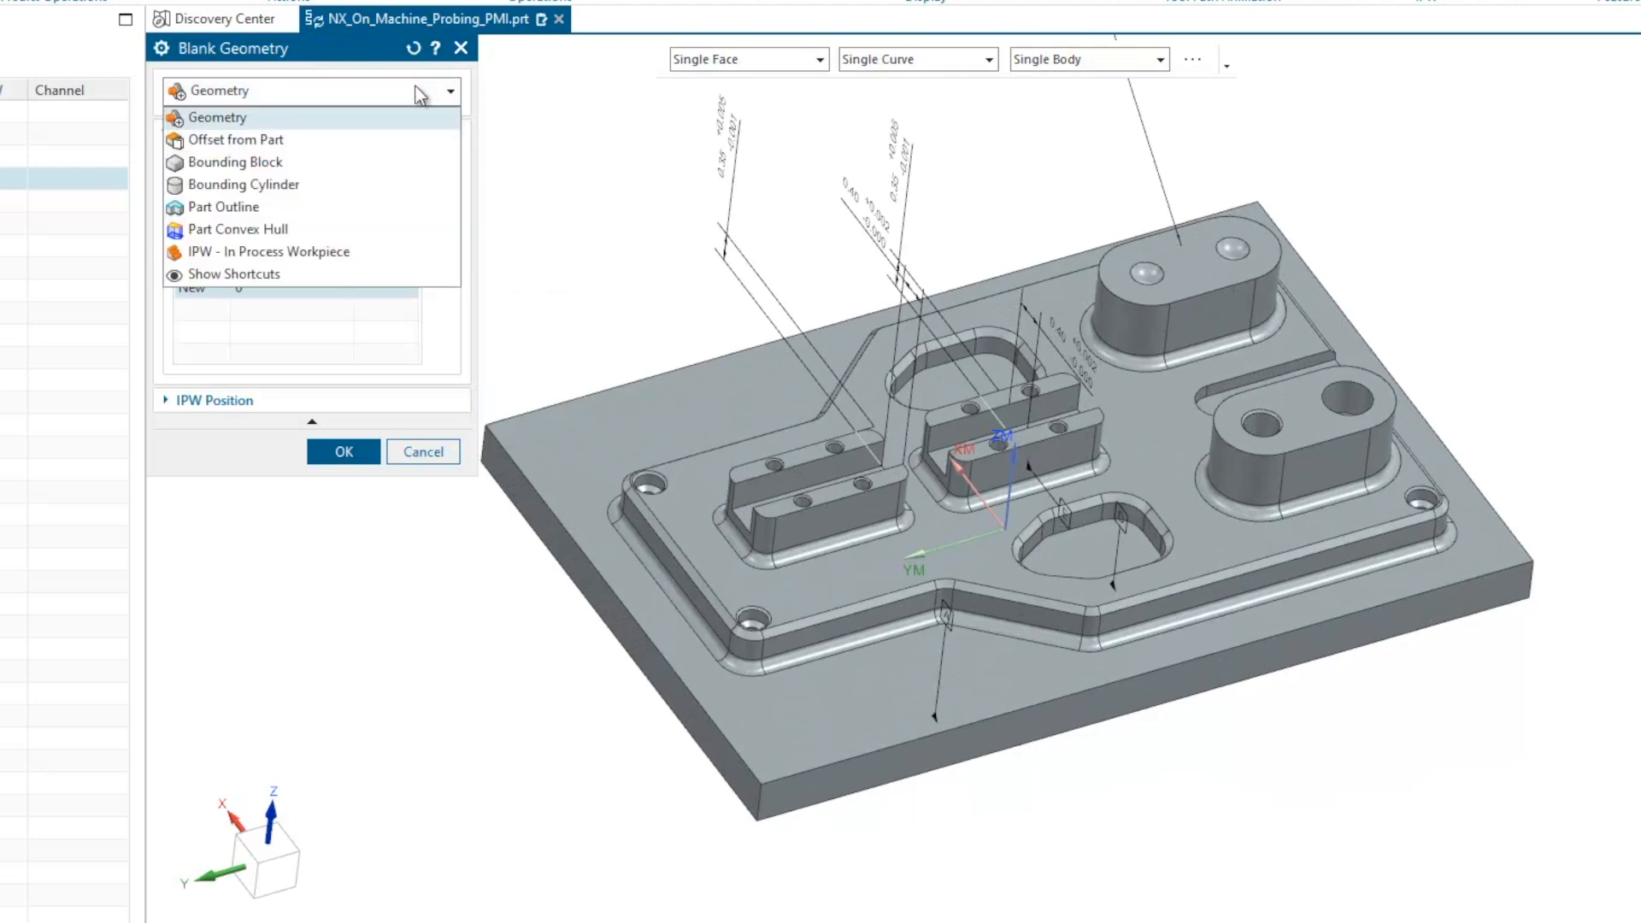
pyautogui.click(272, 166)
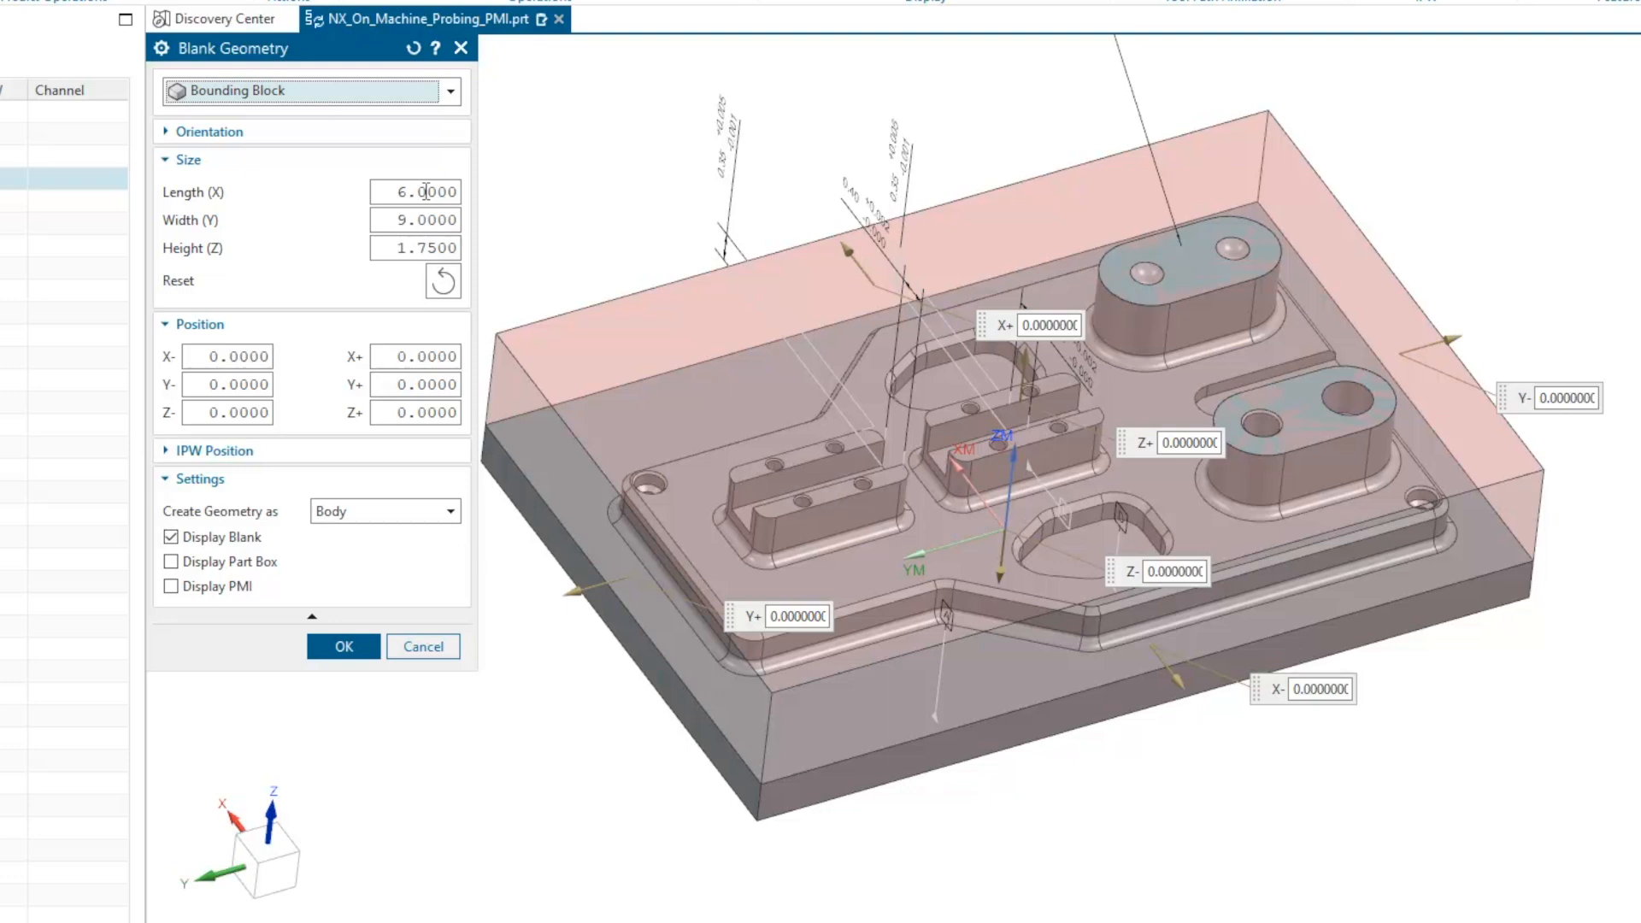
pyautogui.moveTo(425, 192); pyautogui.dragTo(418, 191)
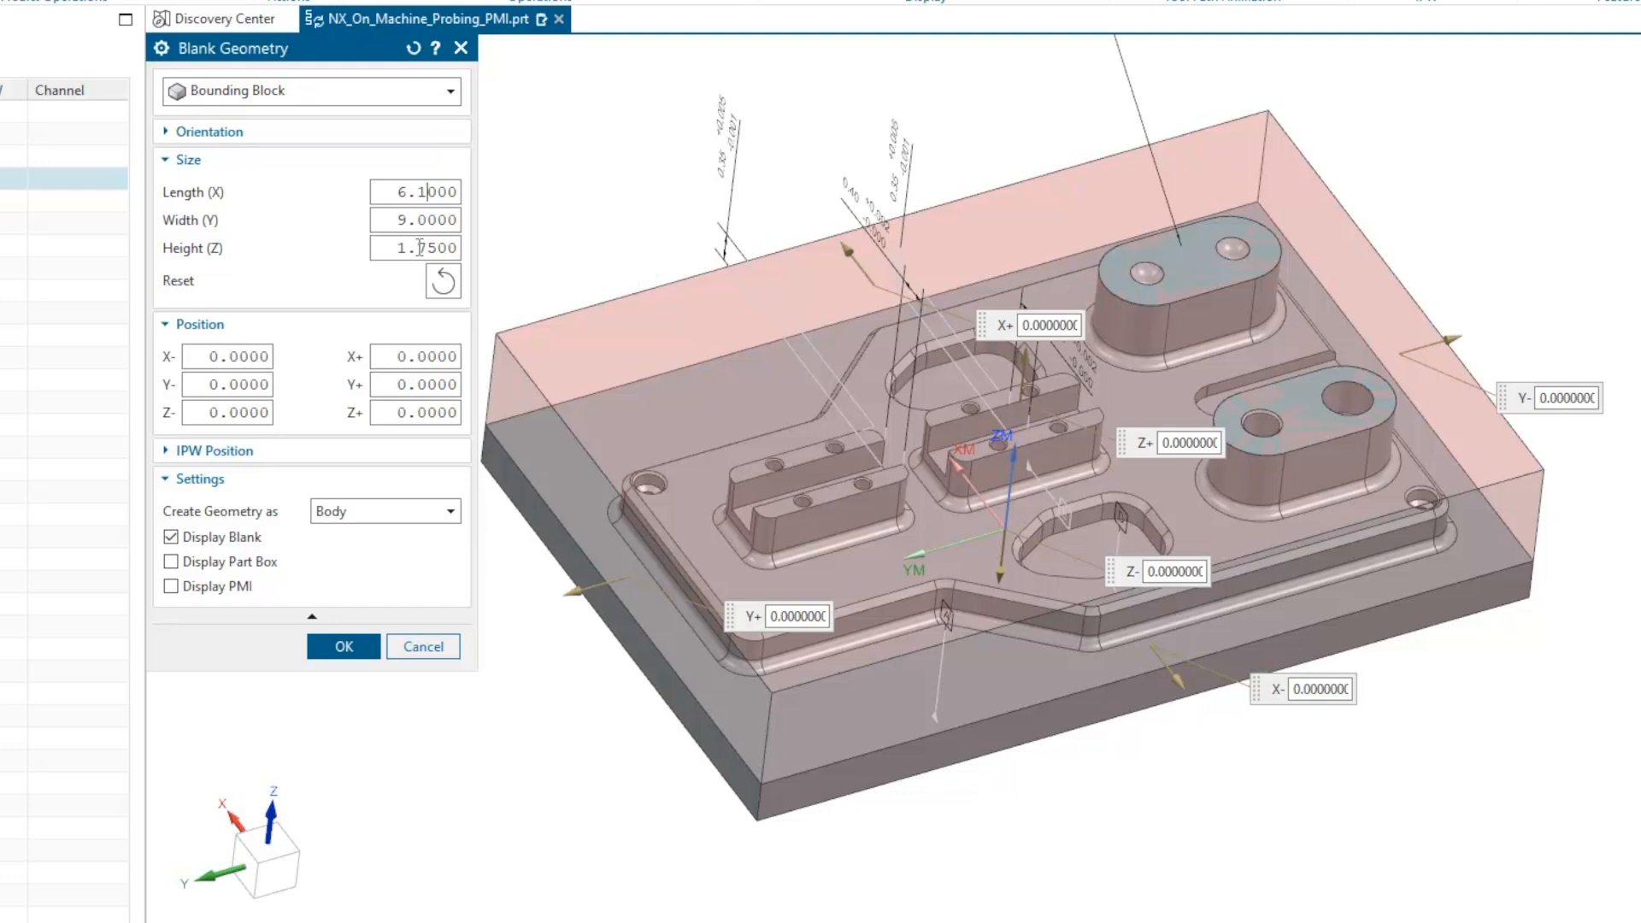
pyautogui.click(426, 219)
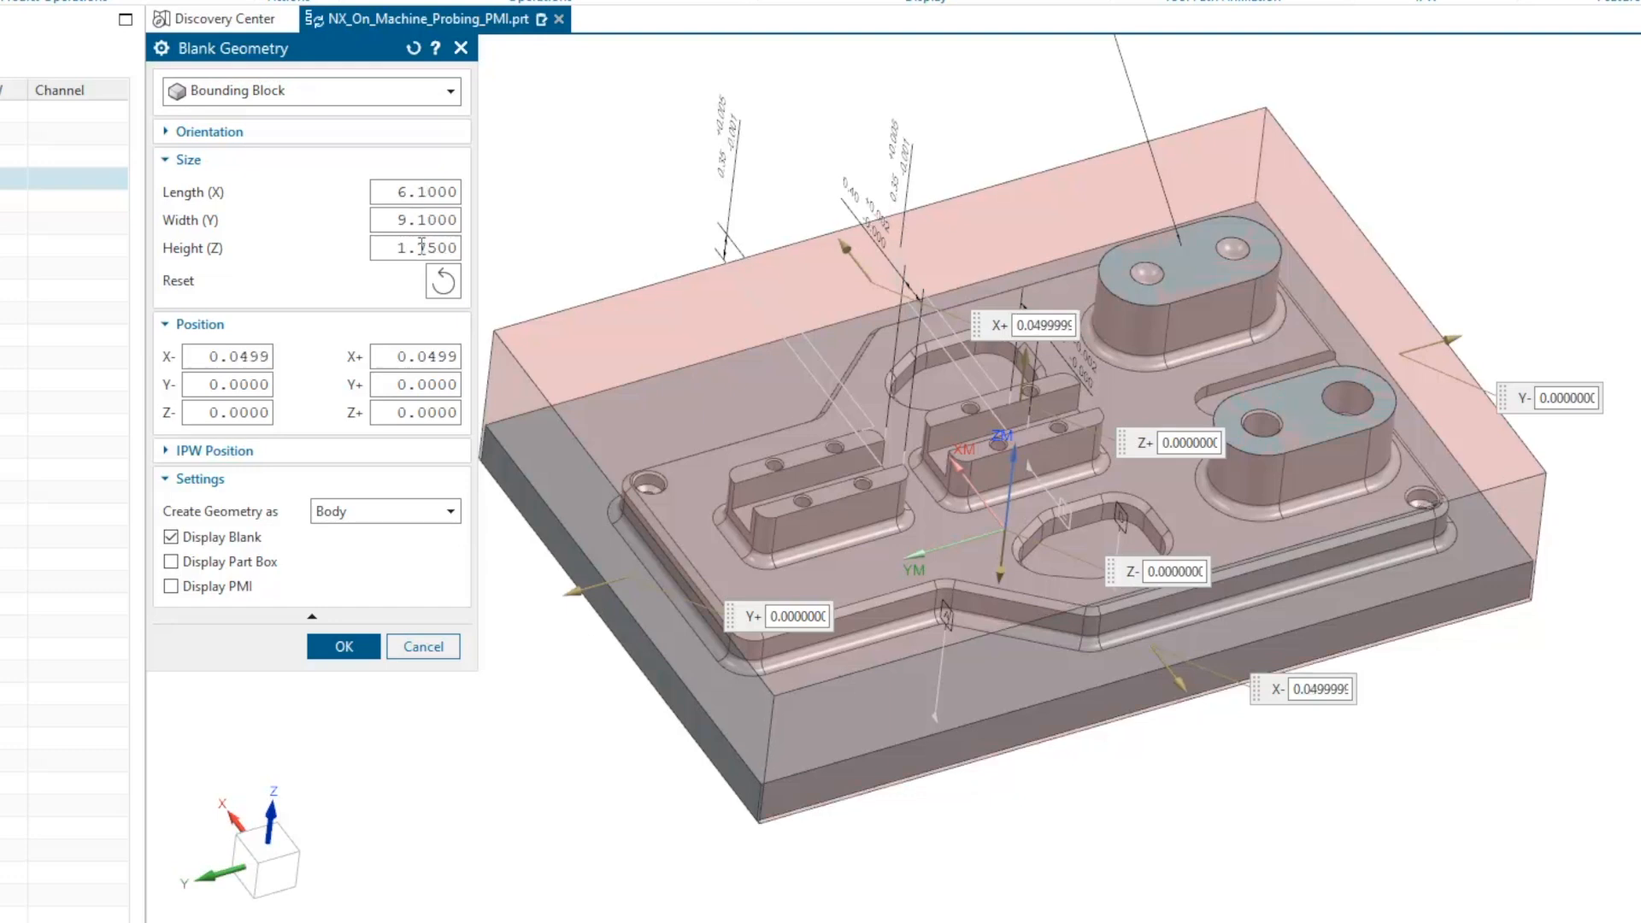
pyautogui.write('8')
# Put the blank's extra height above the part by setting the Z+ offset to 0.1 and Z- to 0, and accept the blank.
pyautogui.click(418, 412)
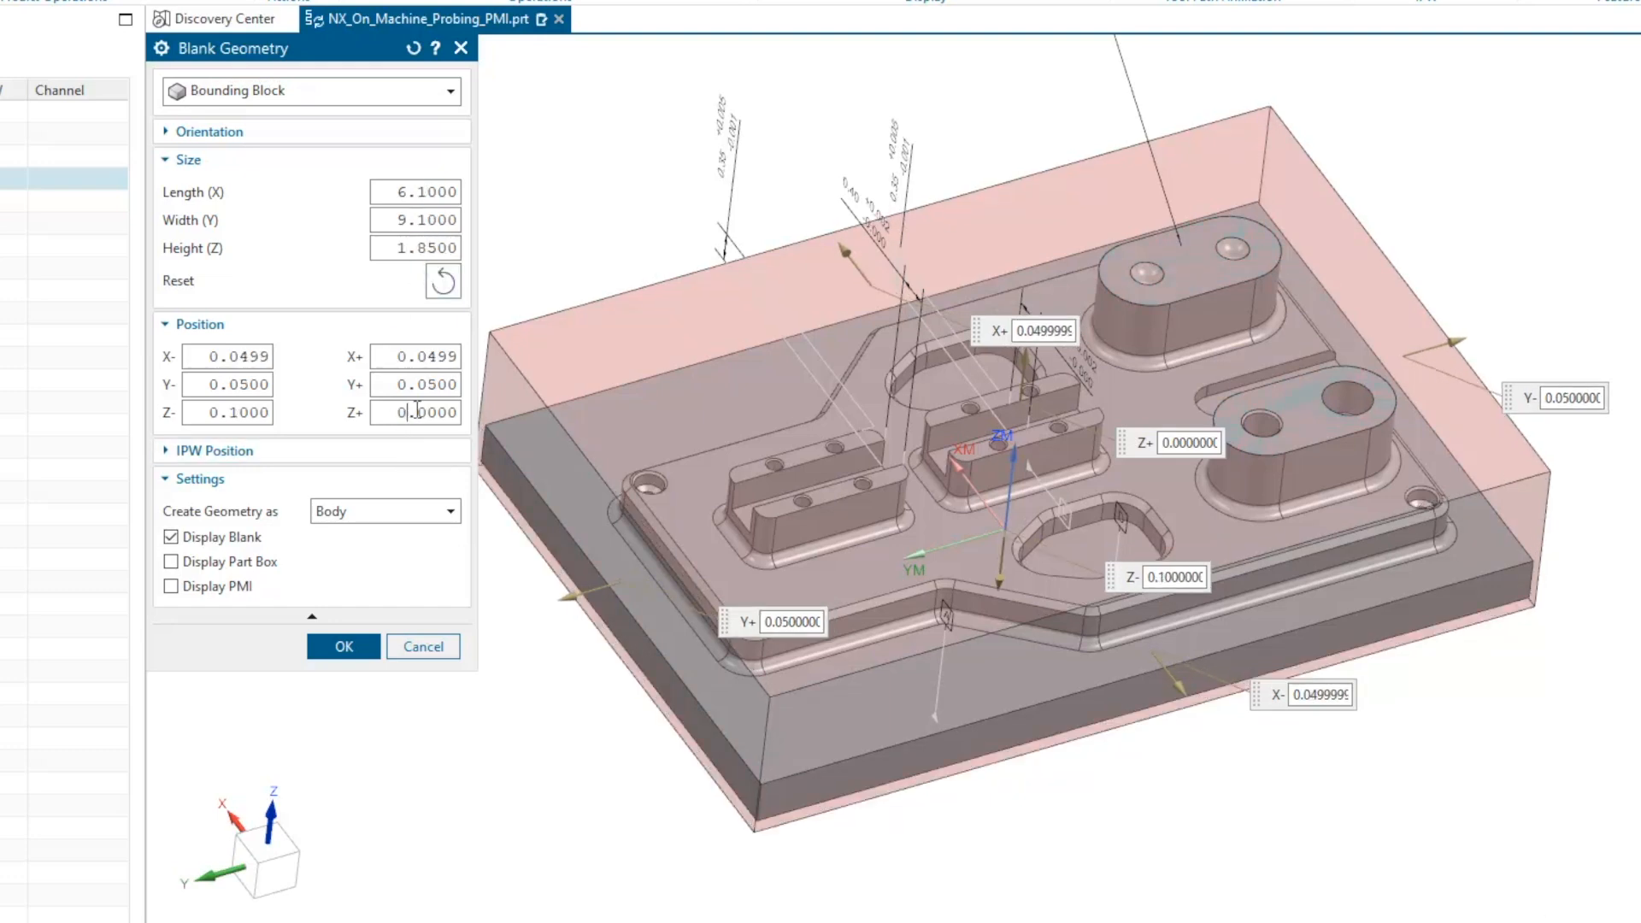
pyautogui.moveTo(1131, 533)
pyautogui.mouseDown(button='middle')
pyautogui.moveTo(1111, 479)
pyautogui.moveTo(1064, 453)
pyautogui.moveTo(1069, 432)
pyautogui.moveTo(978, 496)
pyautogui.moveTo(982, 484)
pyautogui.moveTo(780, 520)
pyautogui.moveTo(872, 535)
pyautogui.moveTo(907, 516)
pyautogui.moveTo(928, 541)
pyautogui.mouseUp(button='middle')
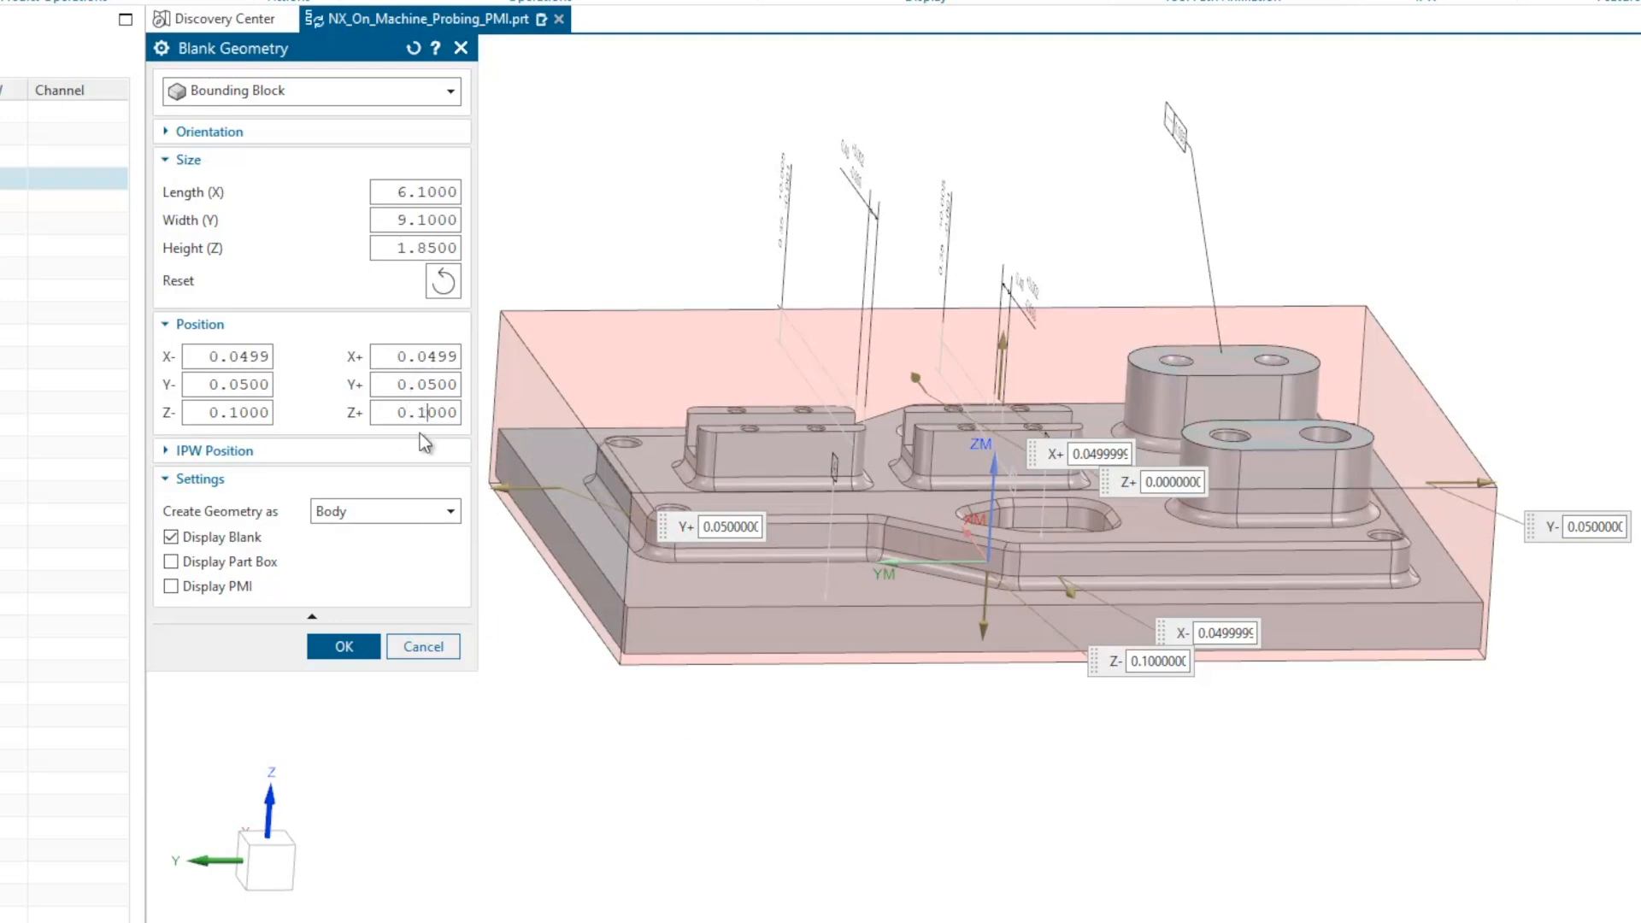
pyautogui.click(416, 385)
pyautogui.moveTo(928, 484)
pyautogui.mouseDown(button='middle')
pyautogui.moveTo(912, 443)
pyautogui.moveTo(892, 443)
pyautogui.moveTo(941, 612)
pyautogui.moveTo(951, 479)
pyautogui.mouseUp(button='middle')
pyautogui.scroll(-2, 941, 612)
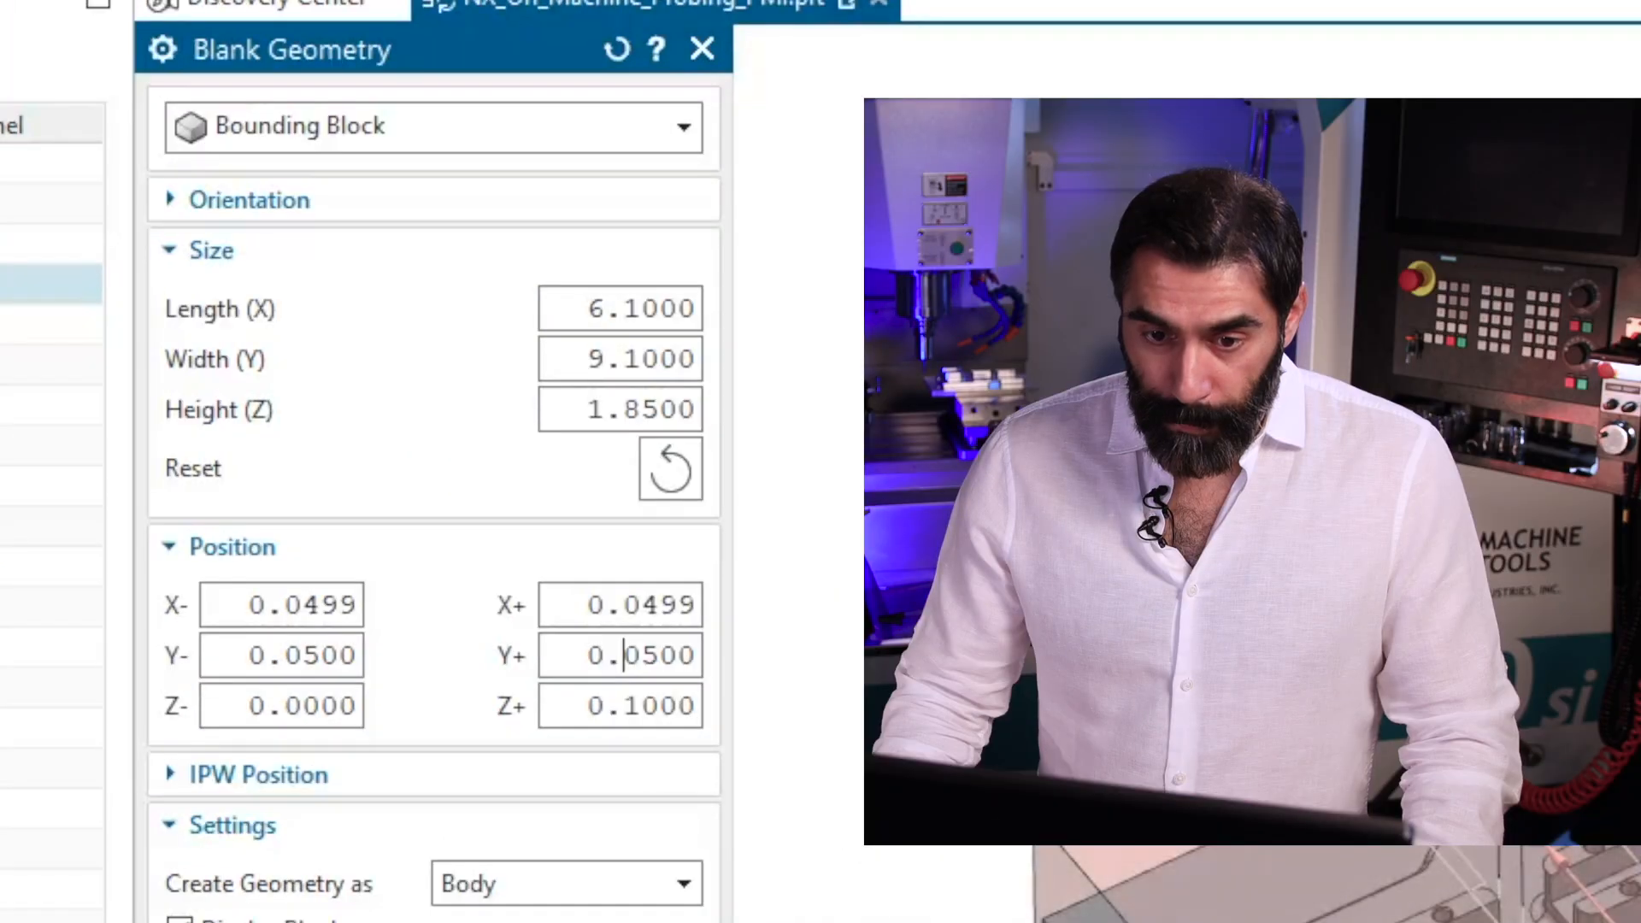
pyautogui.click(346, 647)
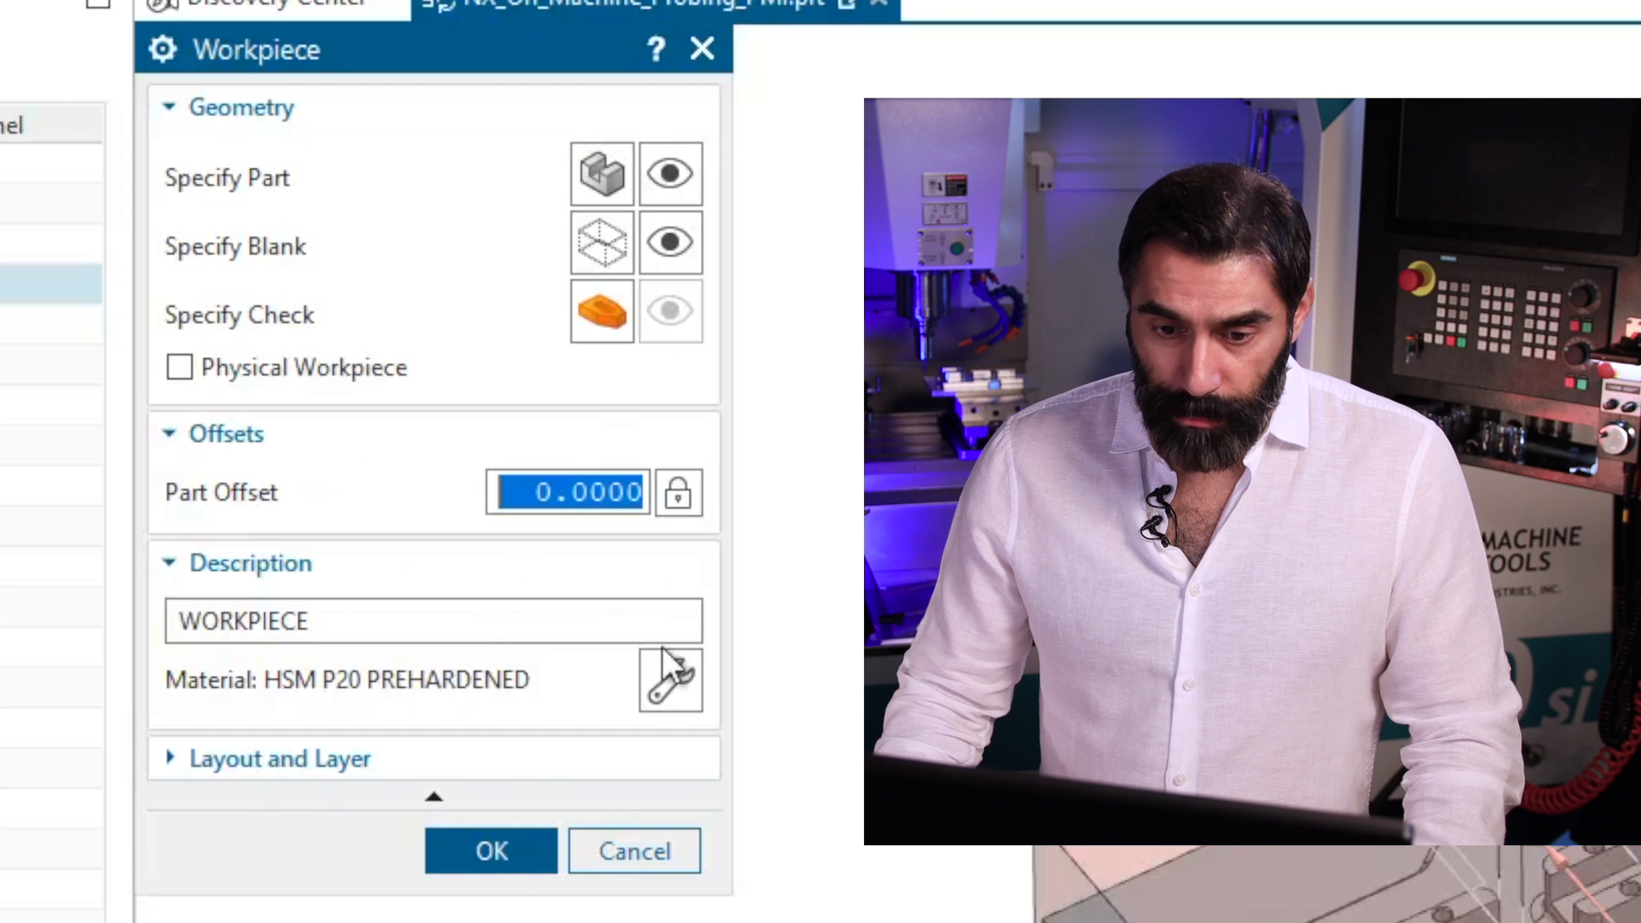
# Set the workpiece's material to HSM Aluminum 7079 High tensile, library reference MAT0_02100.
pyautogui.click(329, 624)
pyautogui.doubleClick(333, 623)
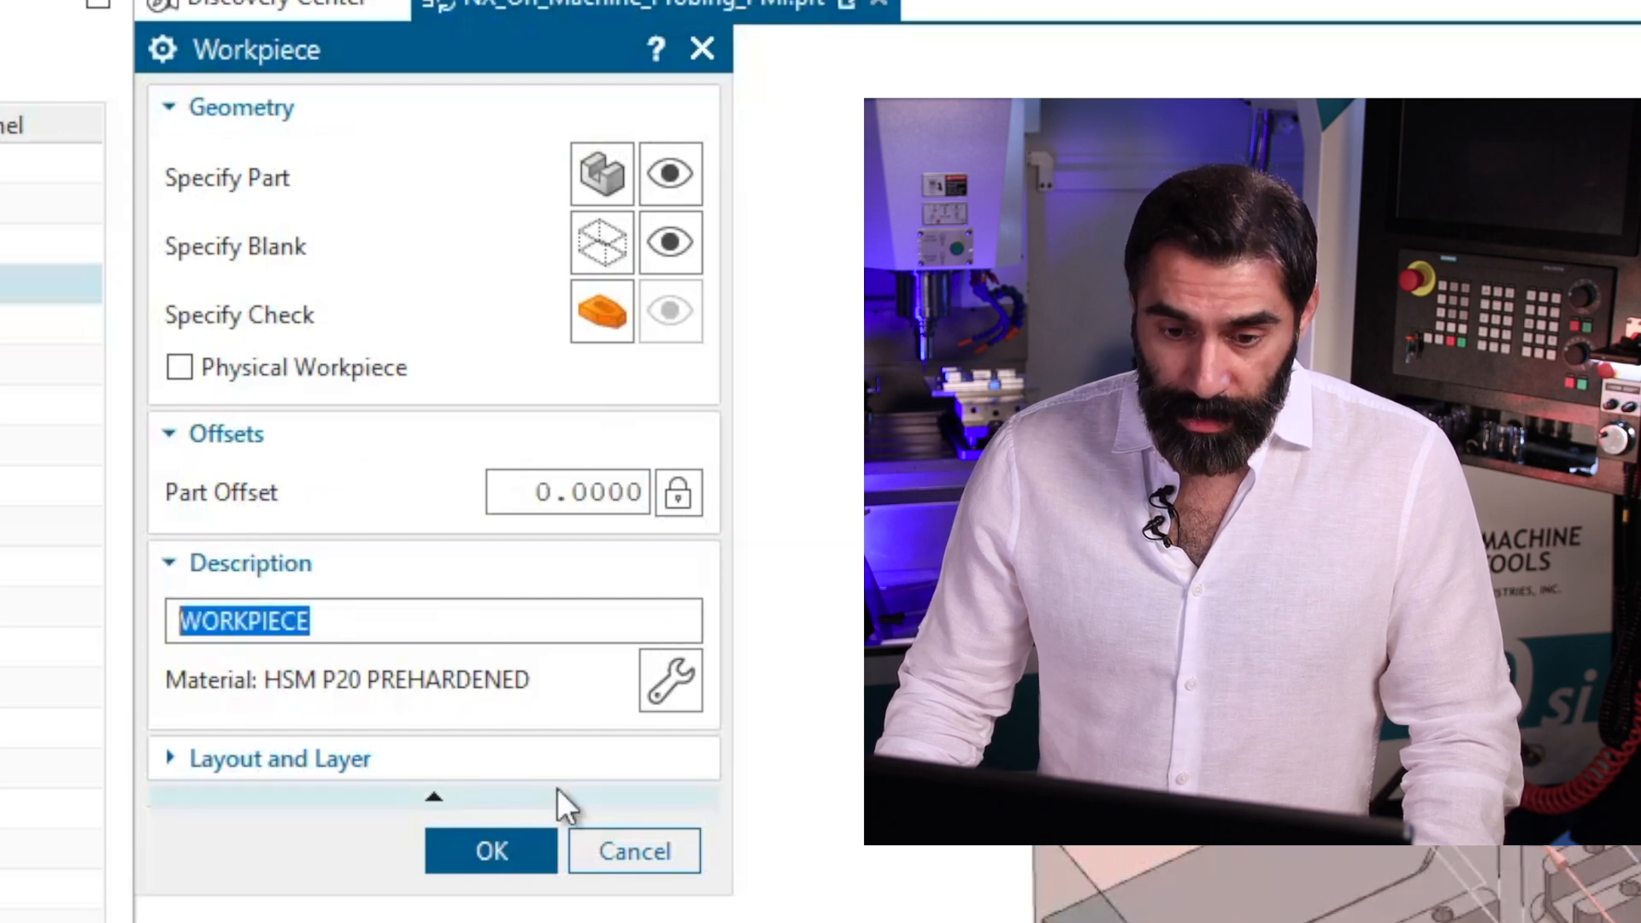
pyautogui.click(672, 700)
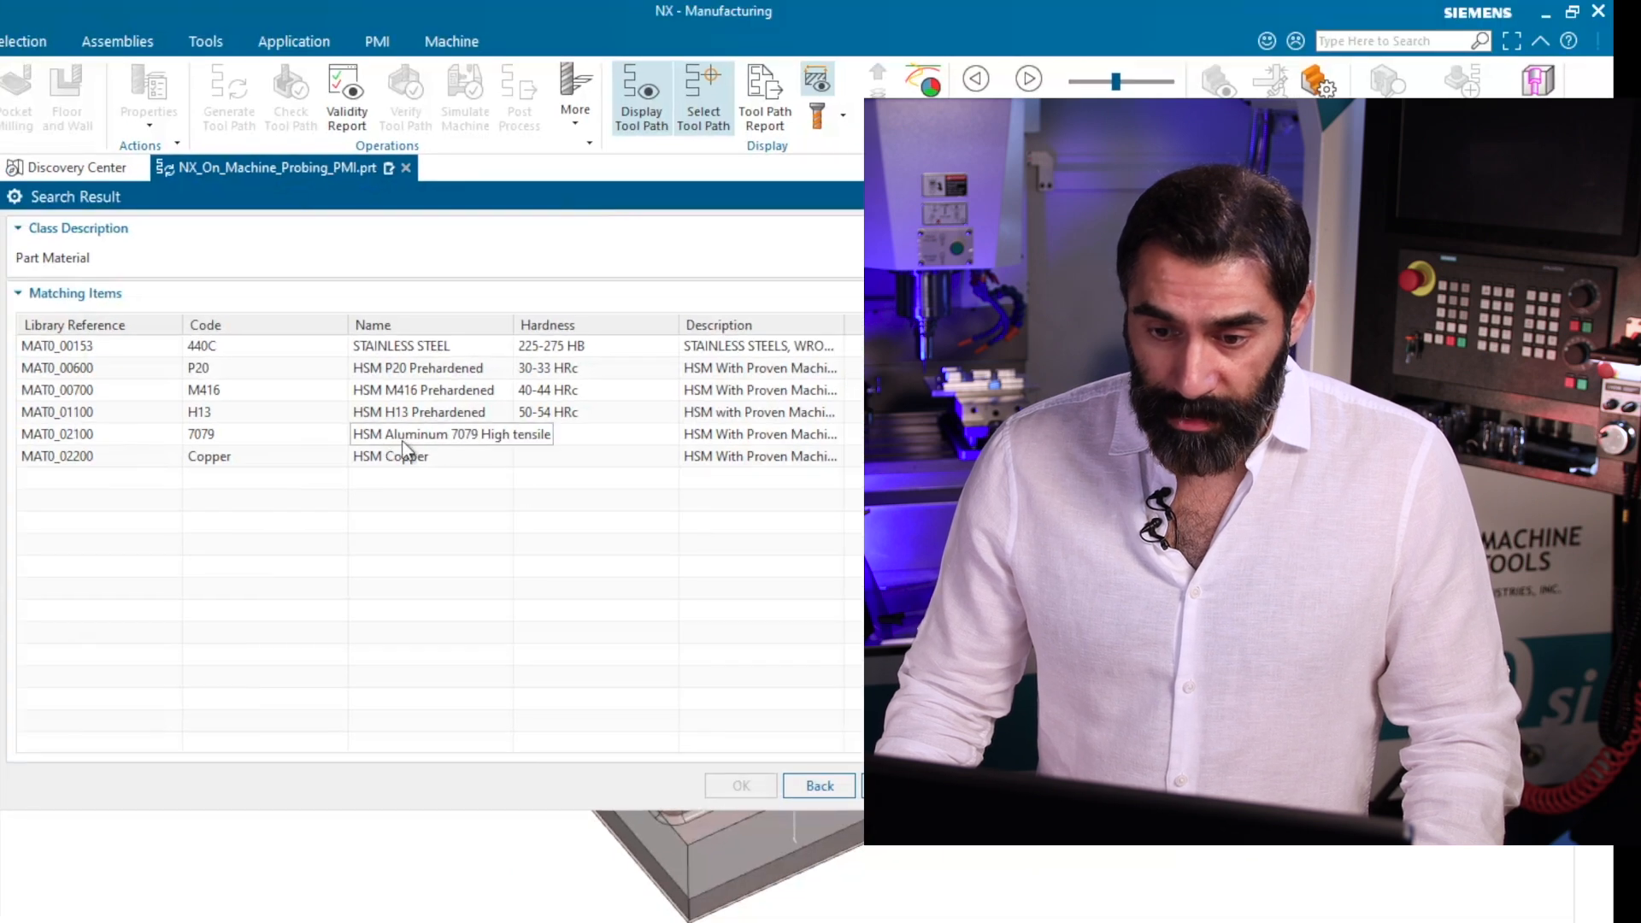
pyautogui.click(394, 436)
pyautogui.click(741, 786)
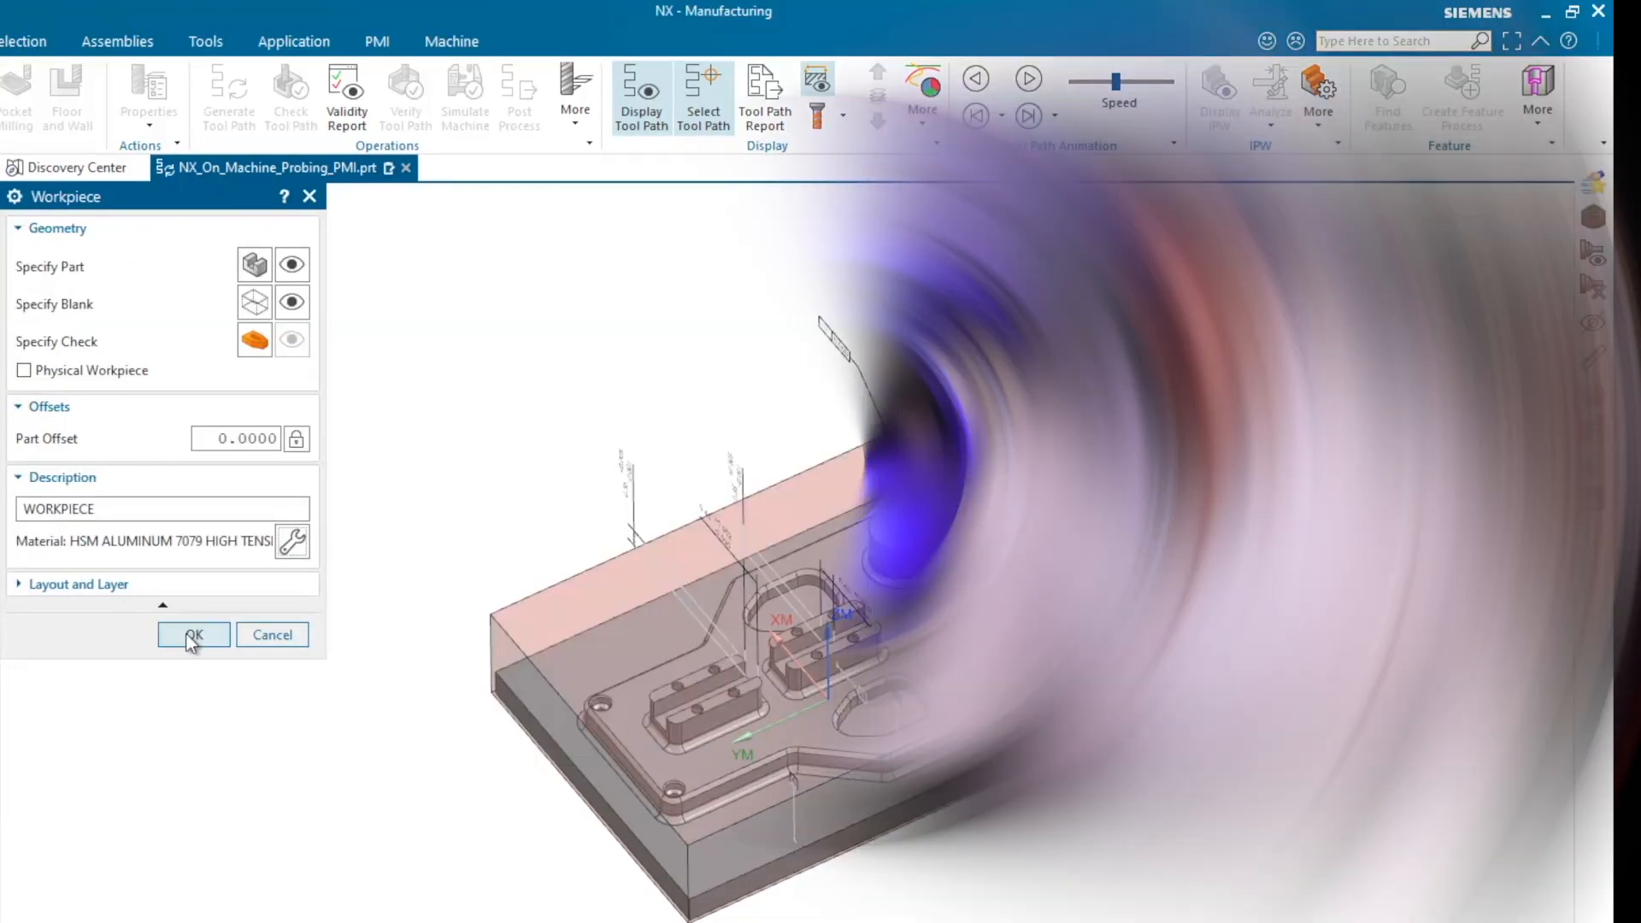
# Accept the edited WORKPIECE definition.
pyautogui.click(190, 633)
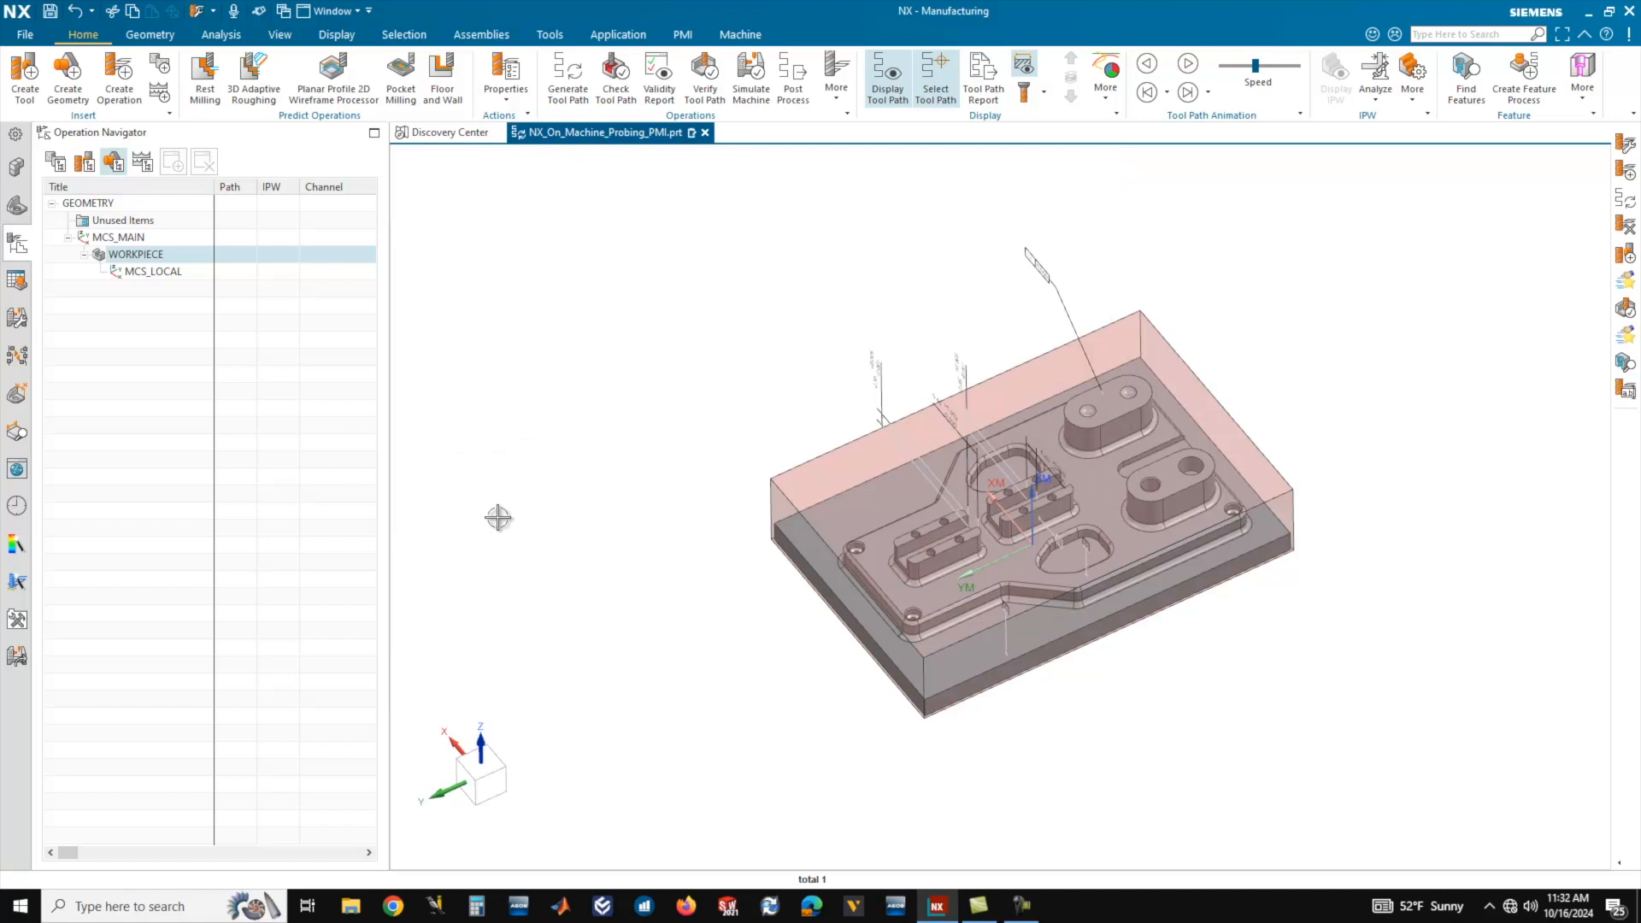
pyautogui.moveTo(732, 494)
pyautogui.mouseDown(button='middle')
pyautogui.moveTo(726, 476)
pyautogui.moveTo(722, 490)
pyautogui.mouseUp(button='middle')
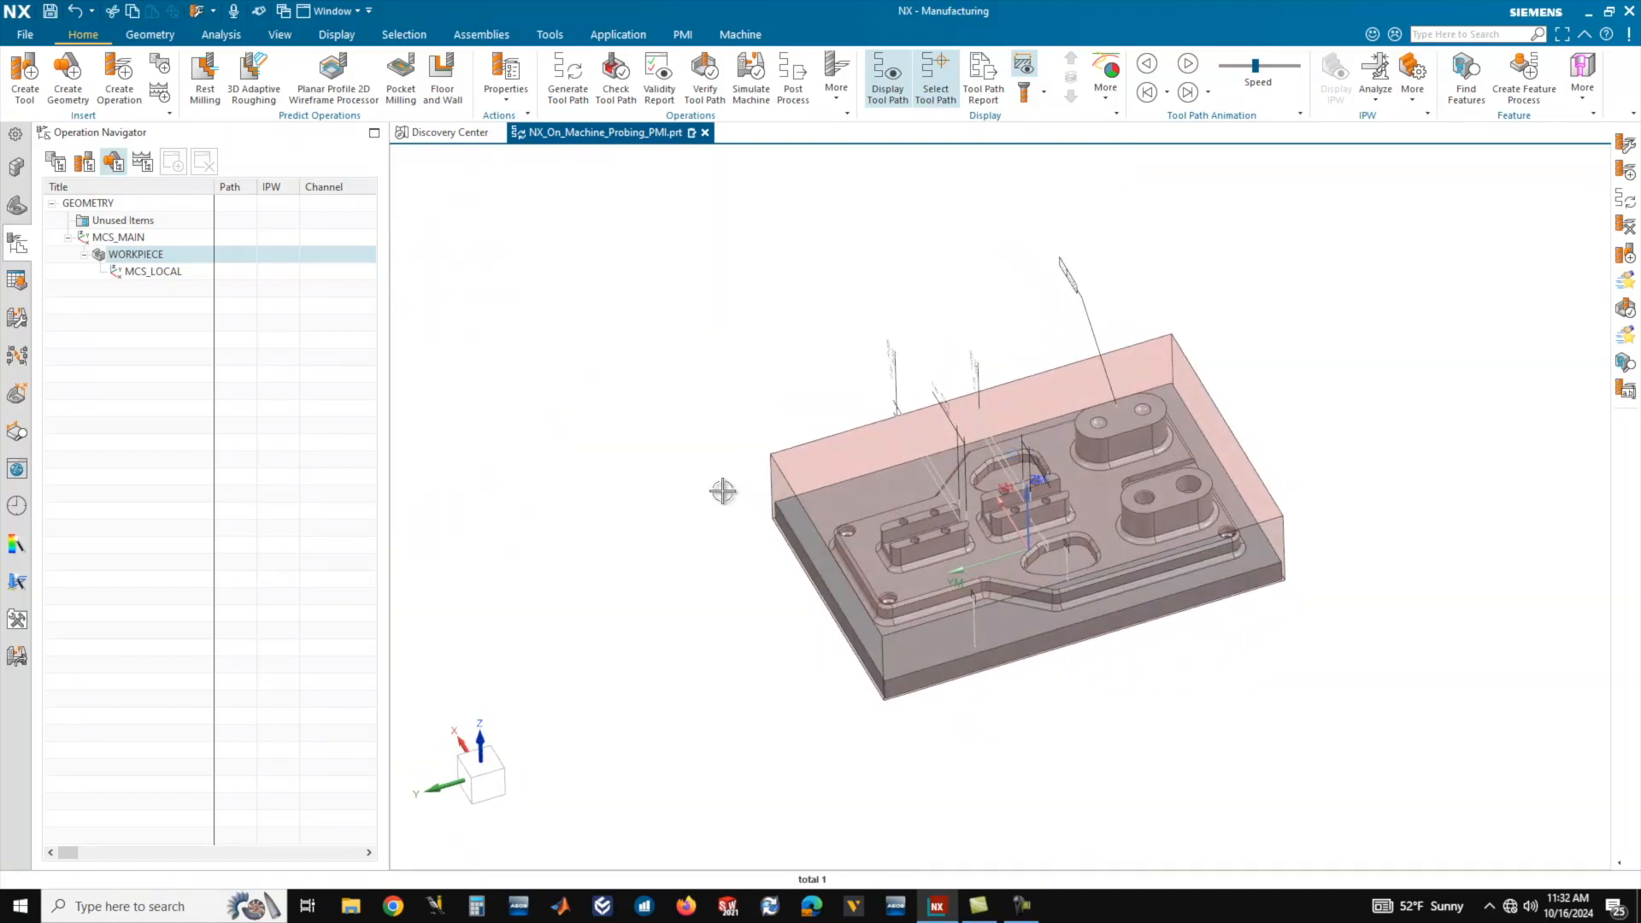
pyautogui.scroll(-1, 611, 489)
pyautogui.scroll(2, 946, 521)
pyautogui.moveTo(895, 530)
pyautogui.mouseDown(button='middle')
pyautogui.moveTo(890, 515)
pyautogui.moveTo(900, 527)
pyautogui.mouseUp(button='middle')
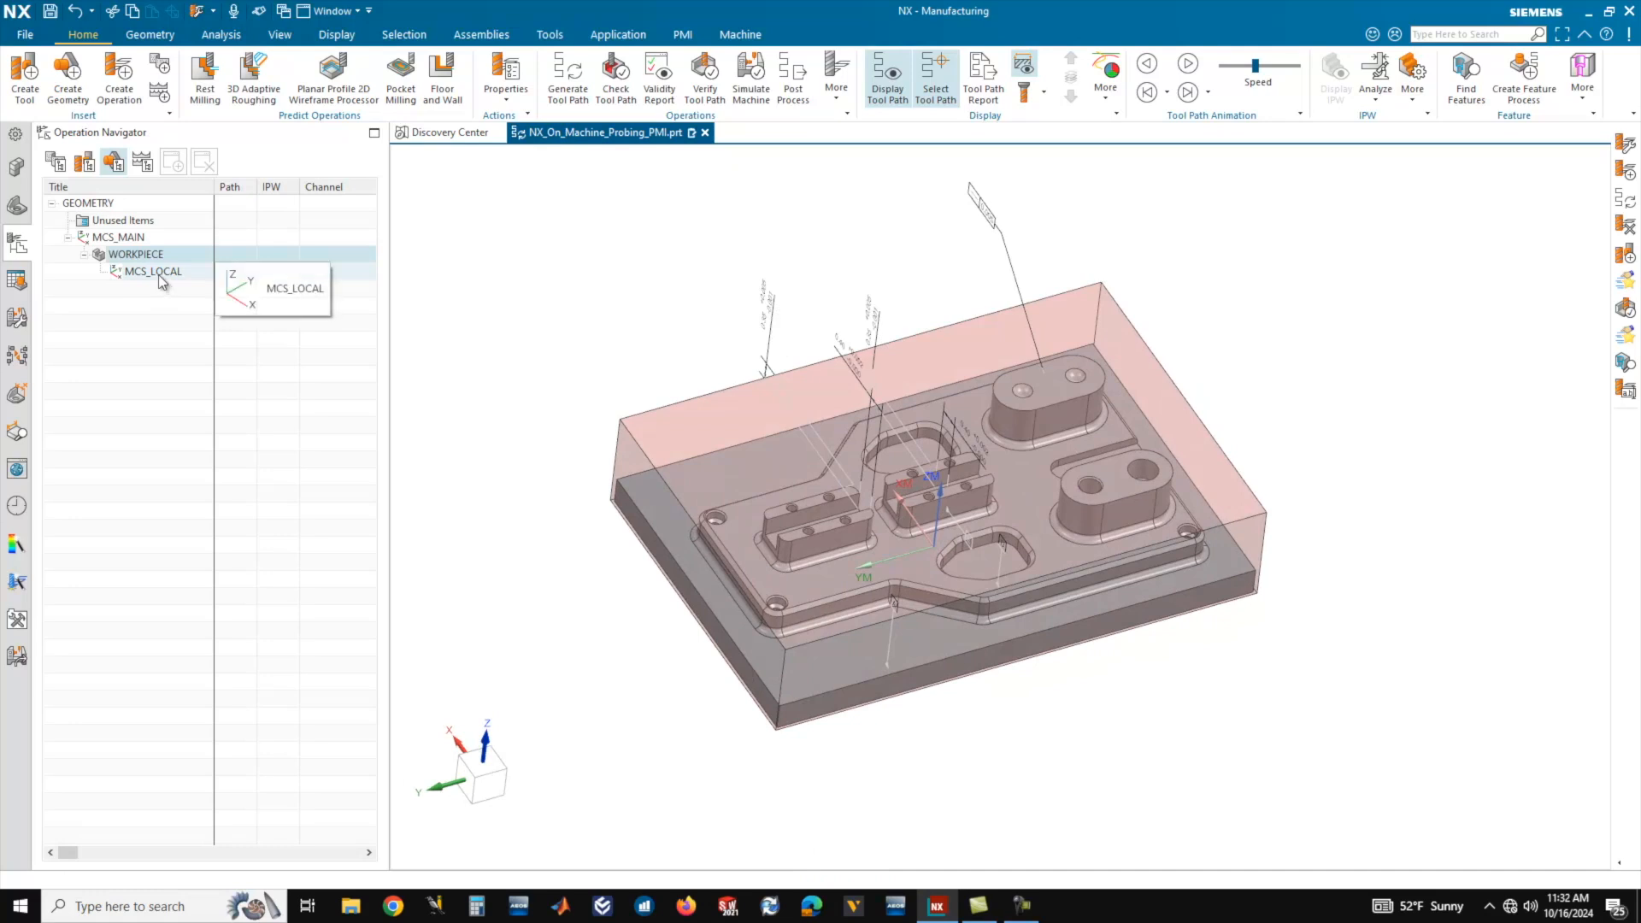
# Edit MCS_LOCAL and set its origin location to On Blank, referencing WORKPIECE.
pyautogui.rightClick(162, 275)
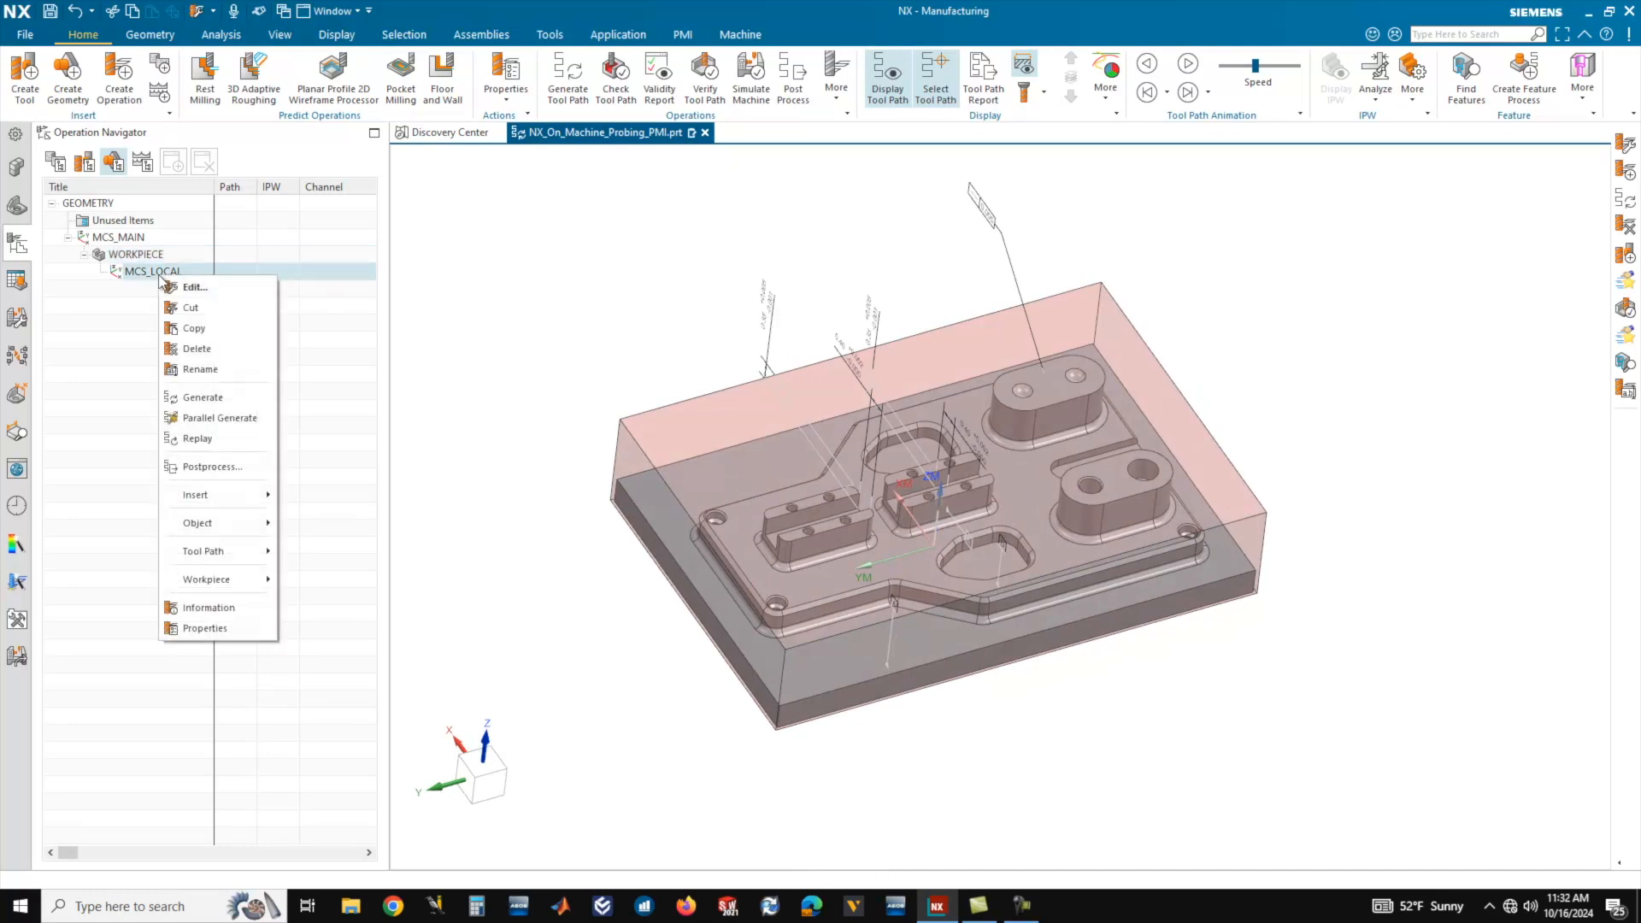
pyautogui.click(201, 291)
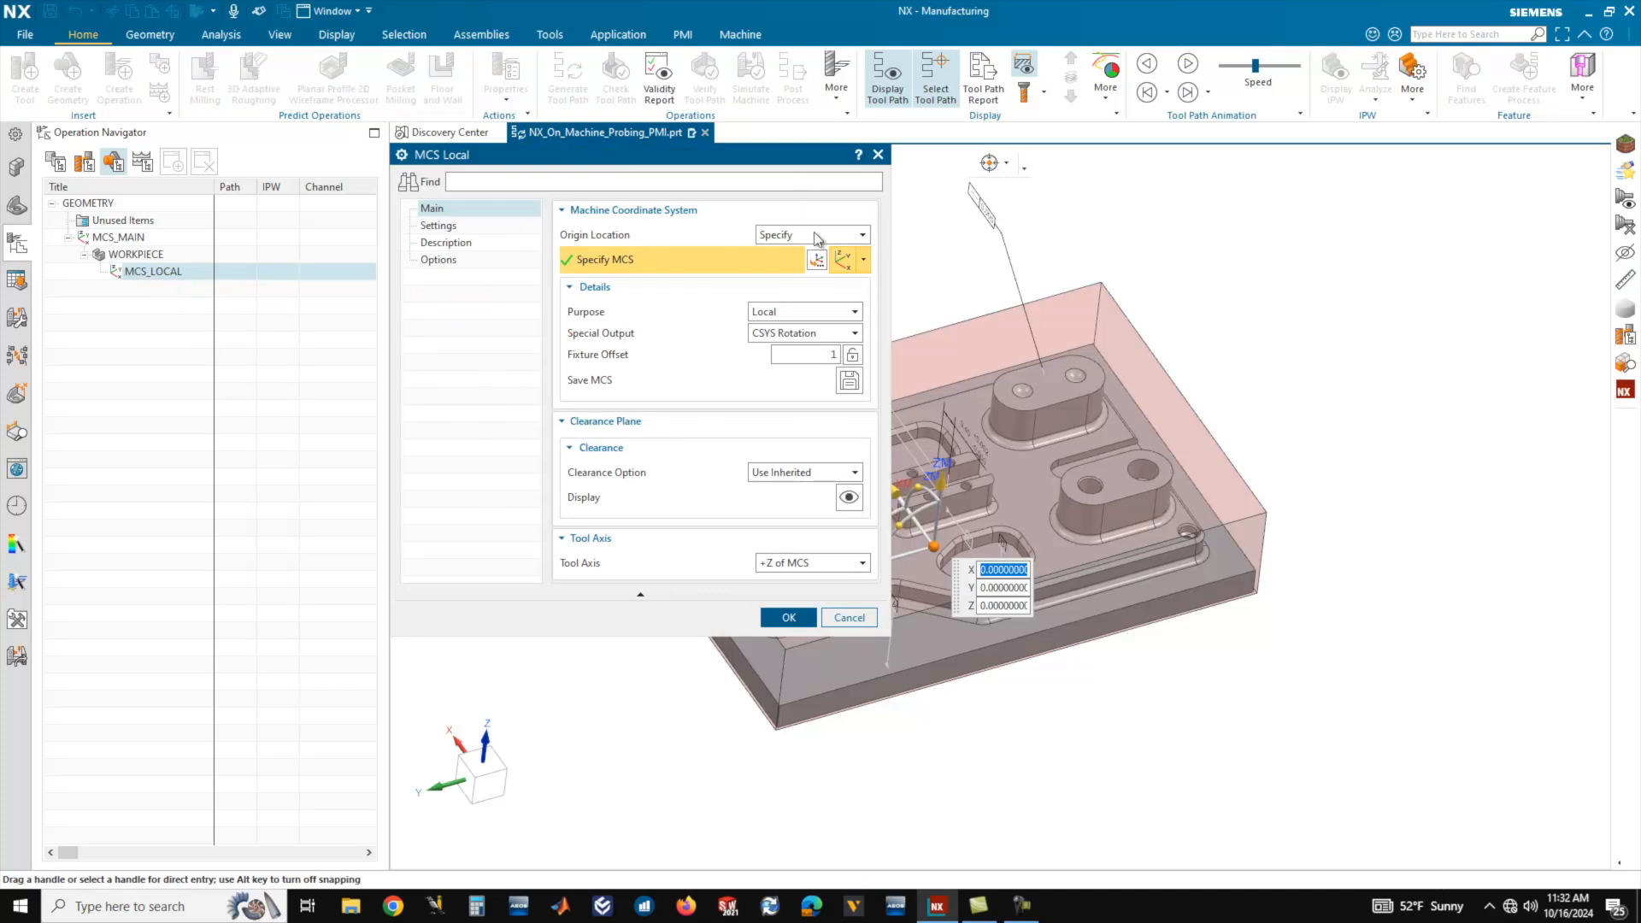
pyautogui.click(819, 239)
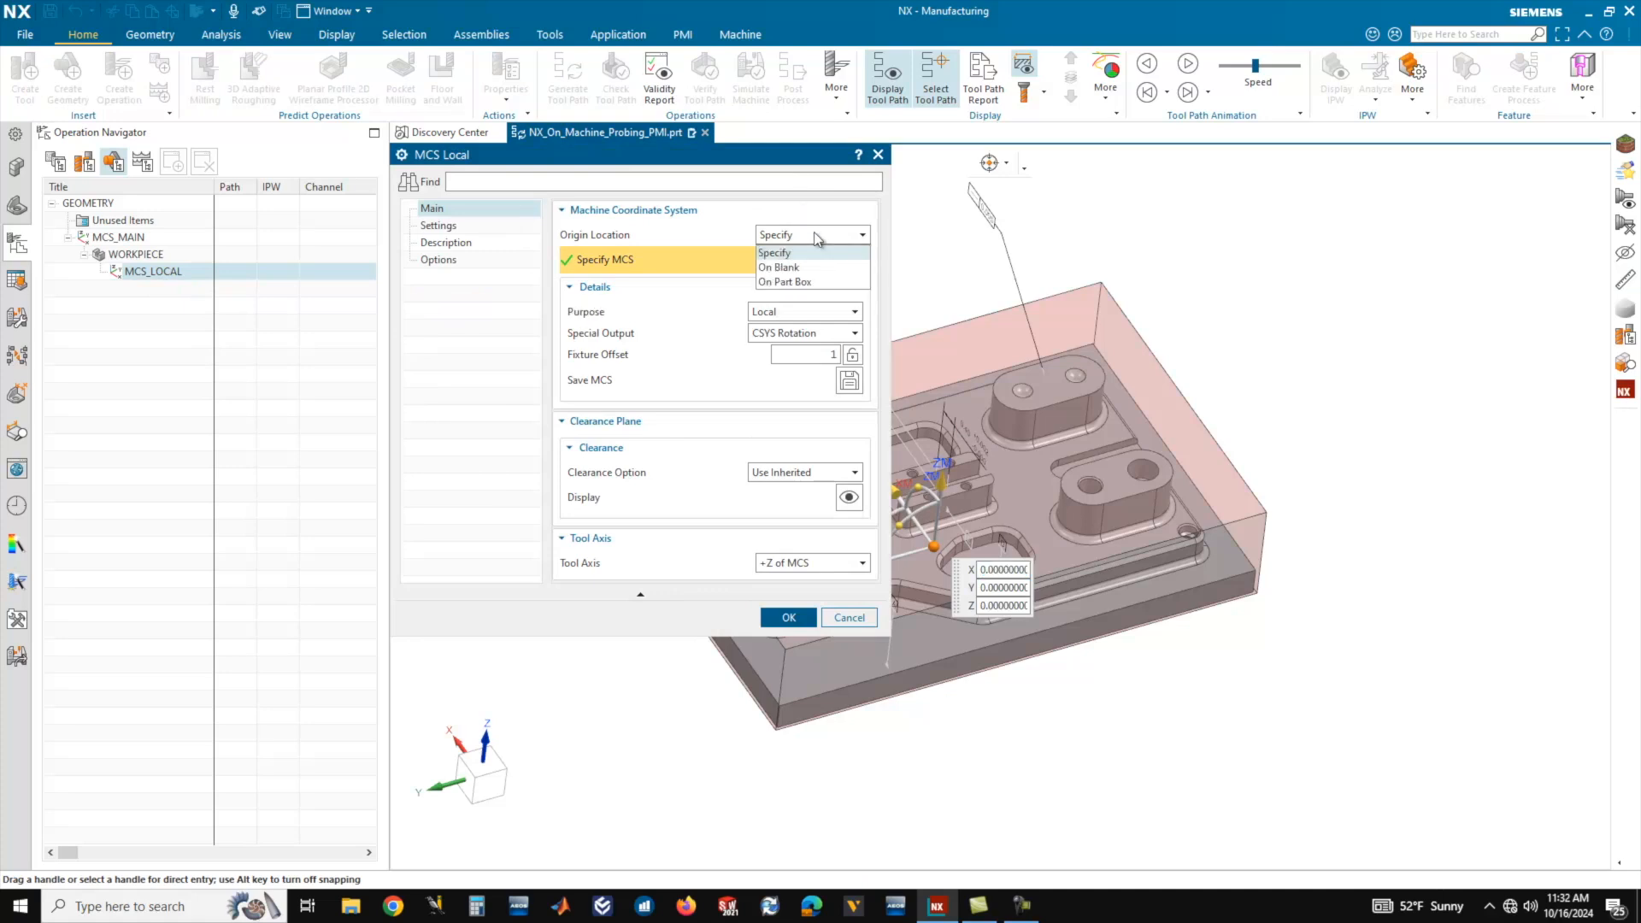
pyautogui.click(779, 267)
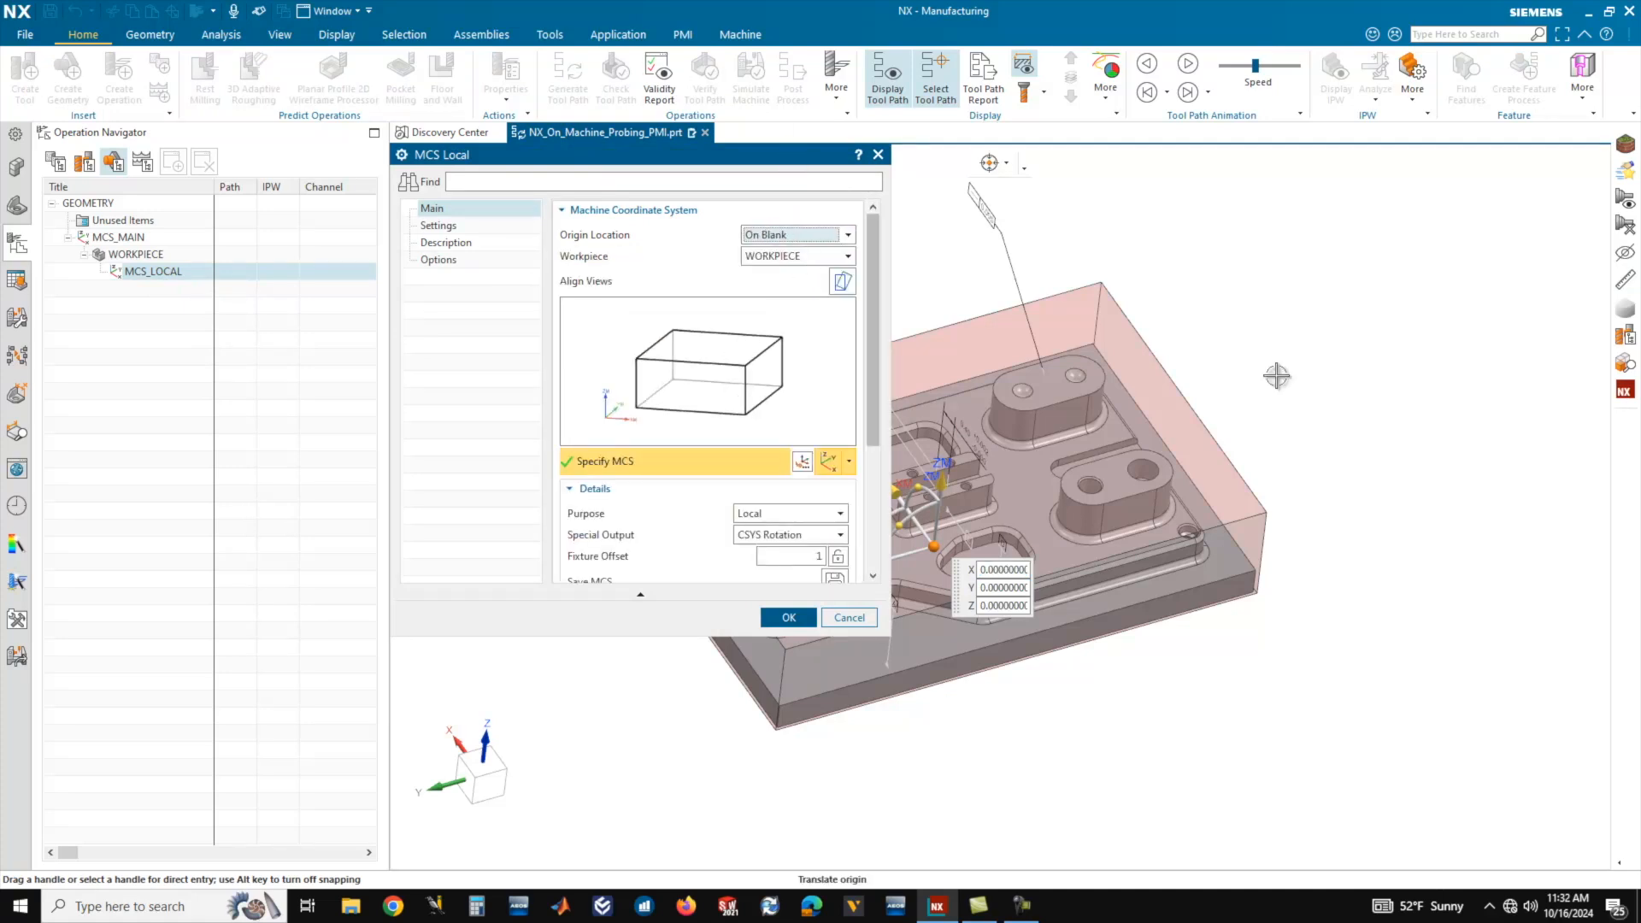
# Place the MCS_LOCAL origin on the blank's upper corner at X -3.05, Y 4.55, Z 1.85.
pyautogui.scroll(-4, 1317, 341)
pyautogui.scroll(3, 1099, 376)
pyautogui.moveTo(1111, 409); pyautogui.dragTo(1083, 384, button='middle')
pyautogui.scroll(5, 1083, 384)
pyautogui.moveTo(1100, 457); pyautogui.dragTo(1100, 438, button='middle')
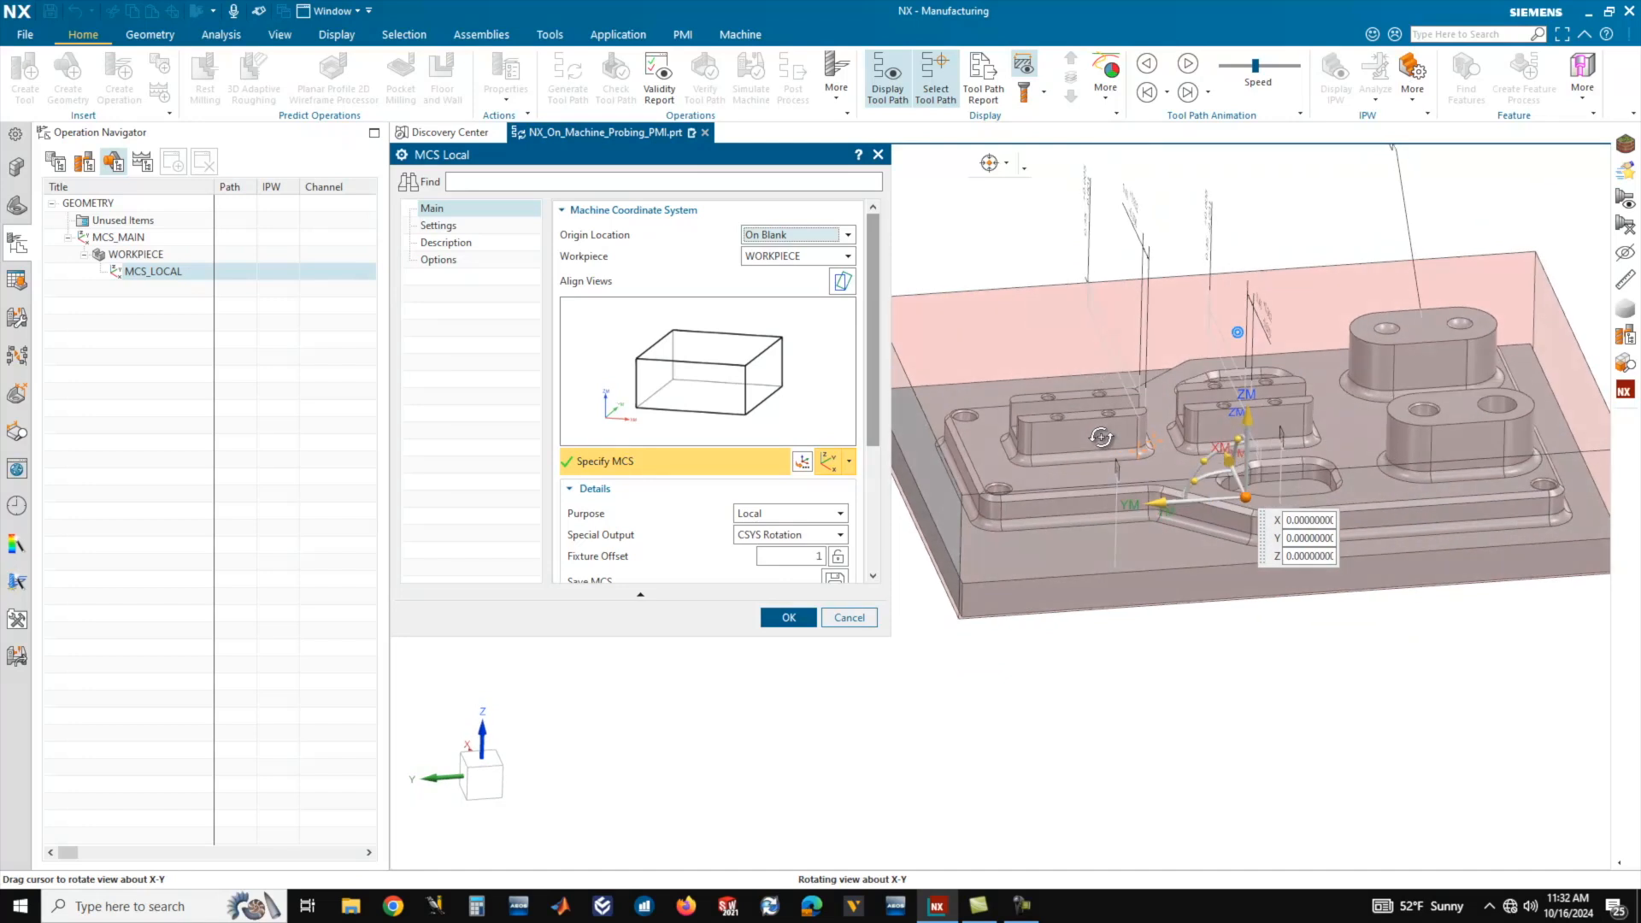
pyautogui.click(673, 330)
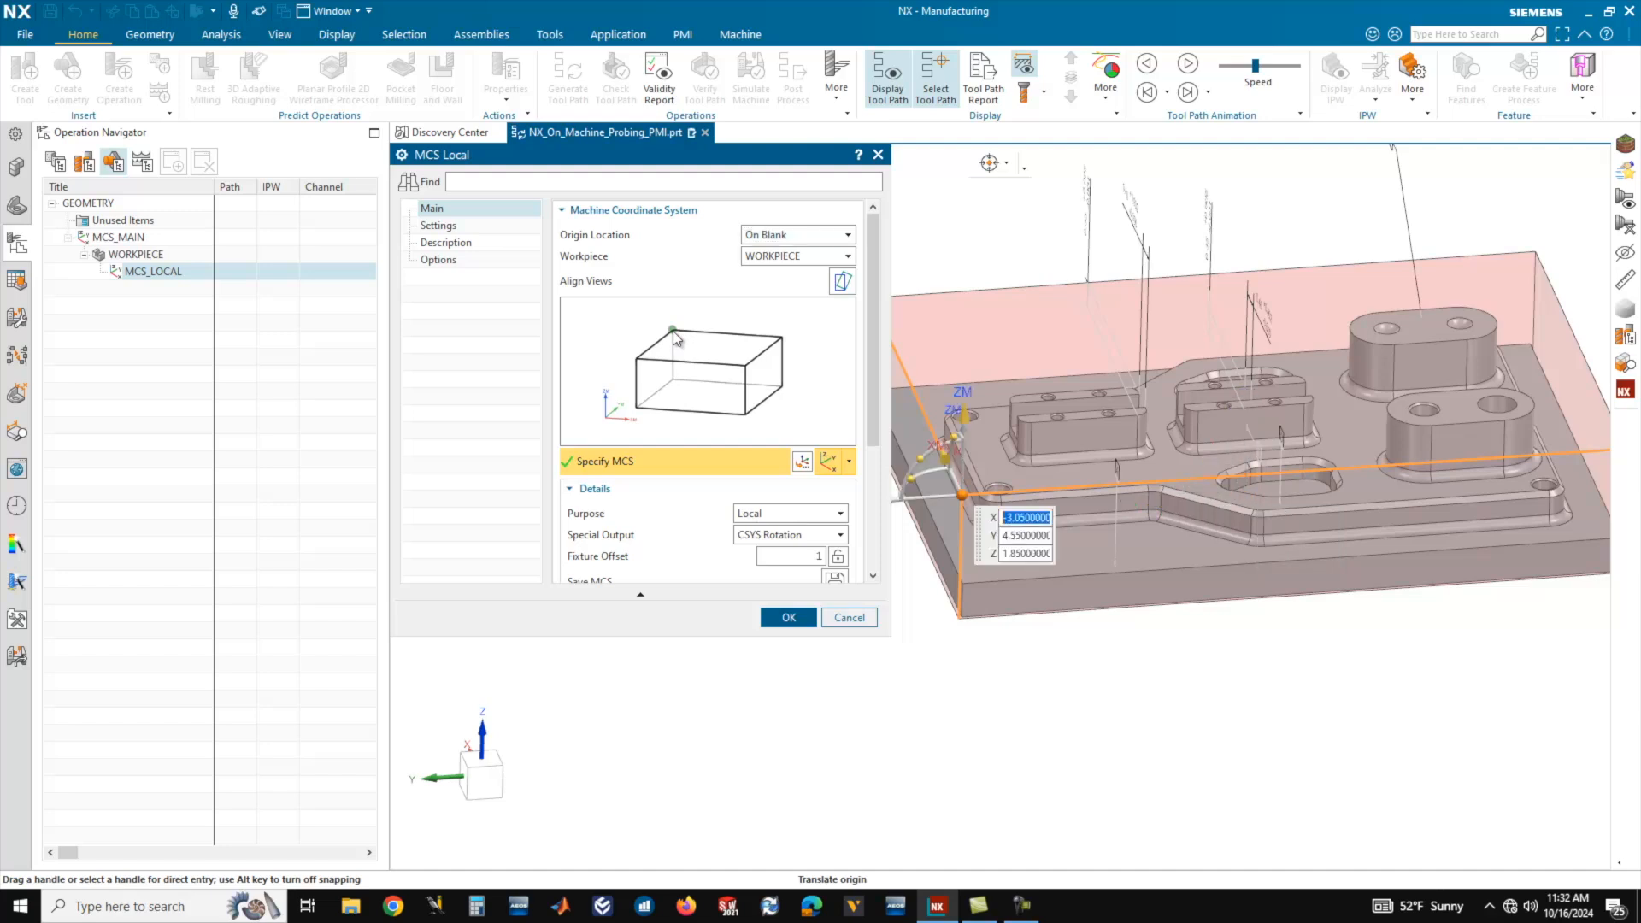
# Rotate MCS_LOCAL by -90 degrees about its ZC axis and accept the coordinate system.
pyautogui.moveTo(1176, 434); pyautogui.dragTo(1188, 455, button='middle')
pyautogui.scroll(-2, 1184, 457)
pyautogui.scroll(2, 1183, 456)
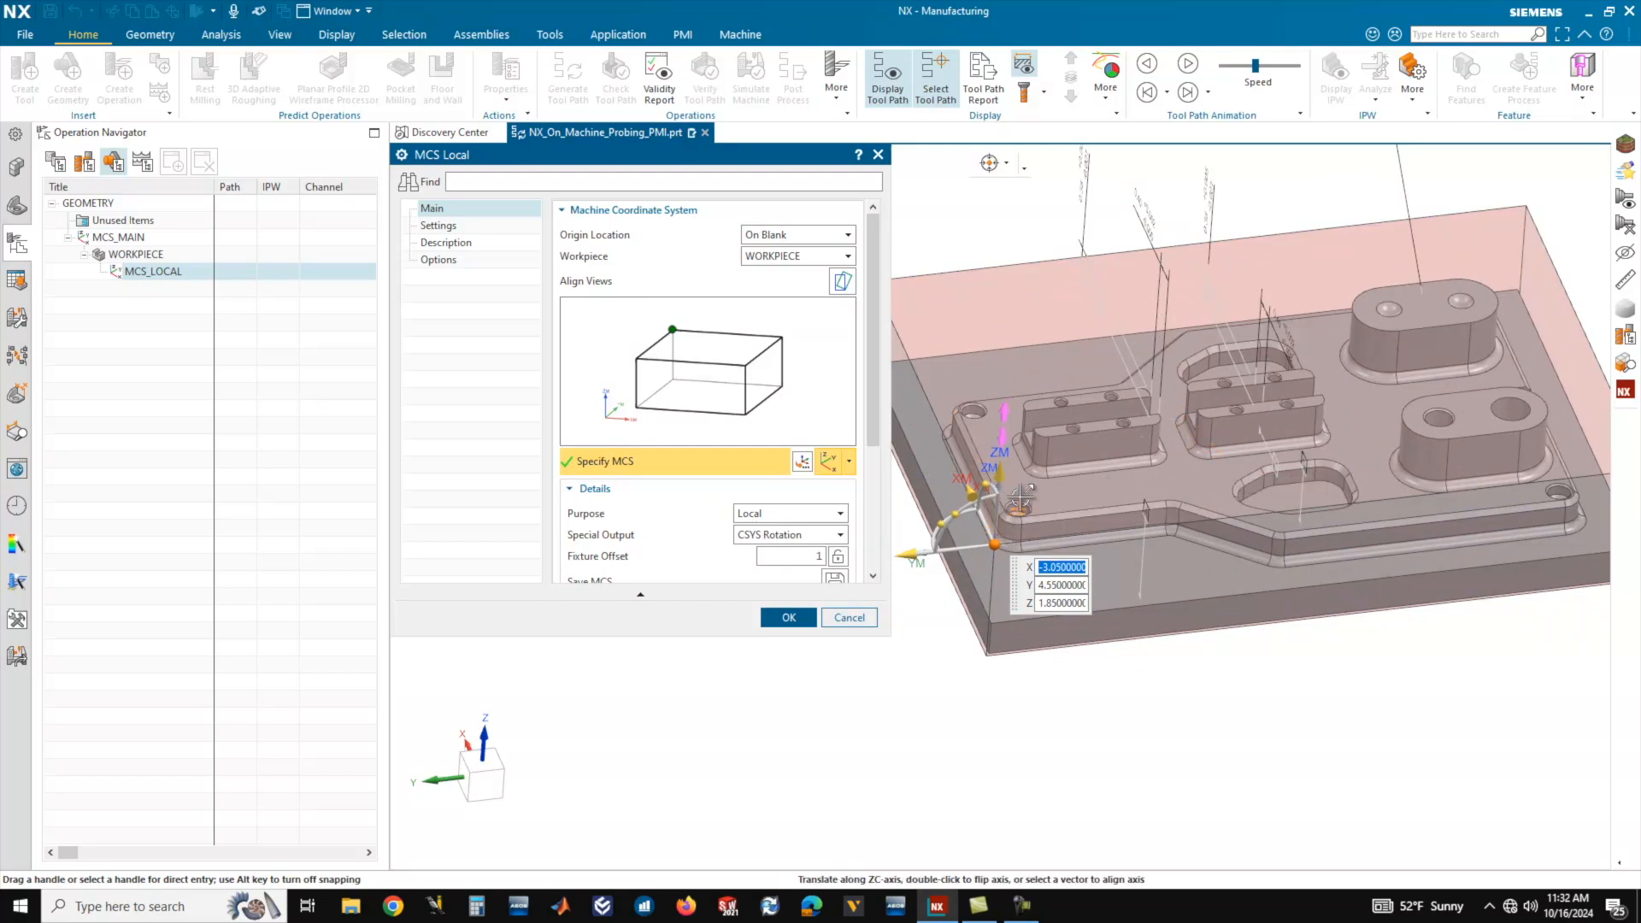
pyautogui.moveTo(996, 512); pyautogui.dragTo(949, 567, button='middle')
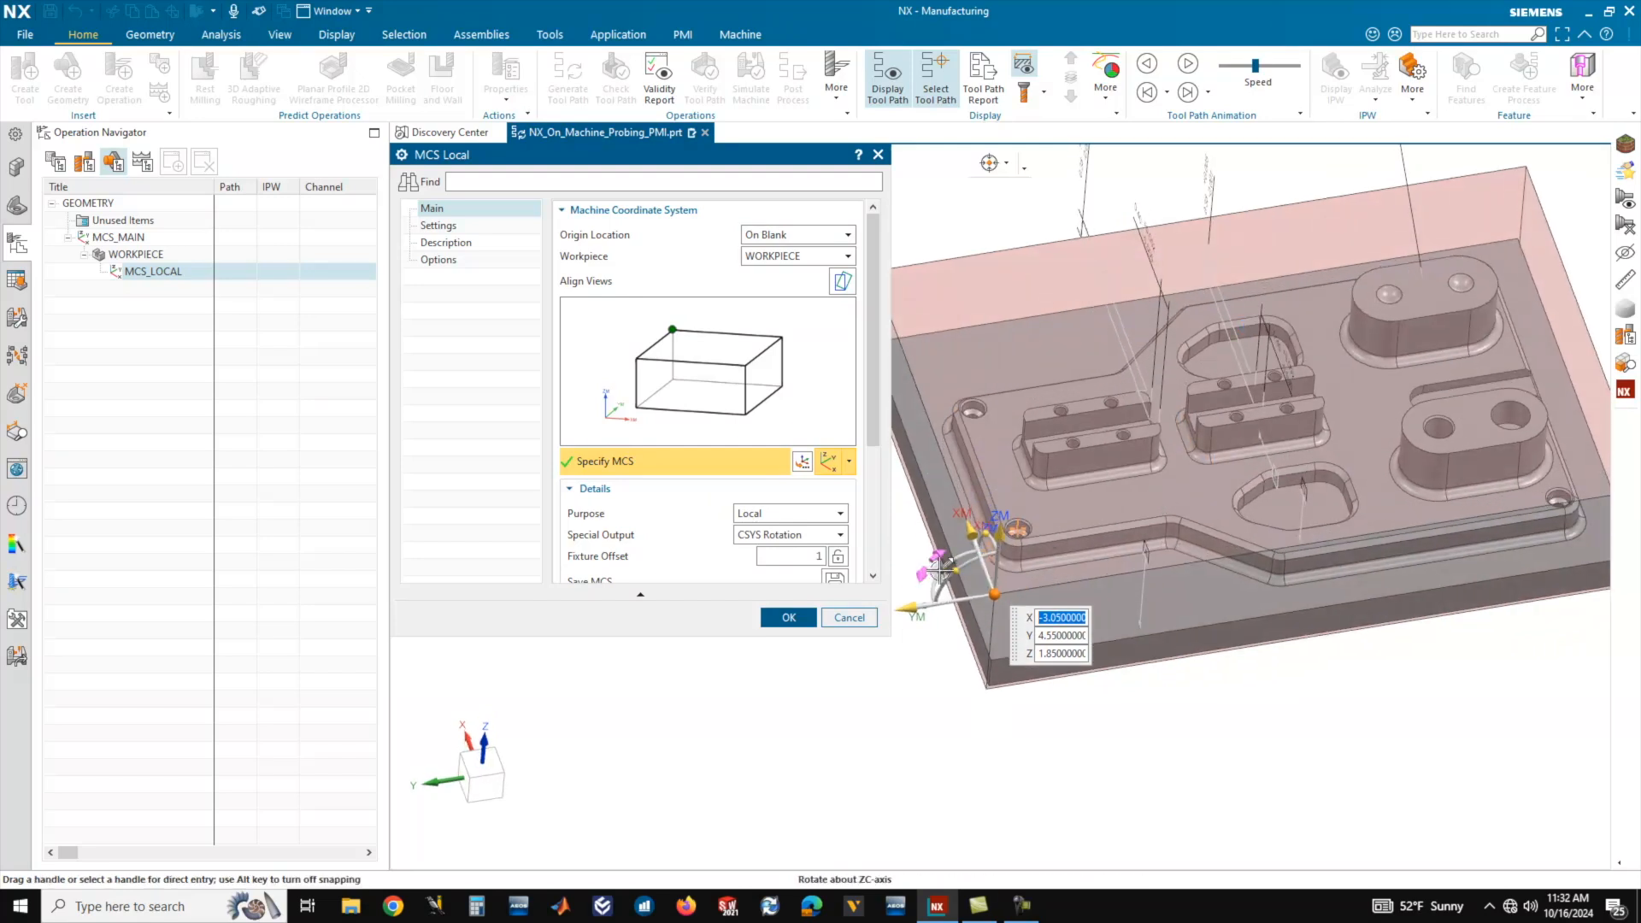
pyautogui.moveTo(941, 566); pyautogui.dragTo(1034, 528)
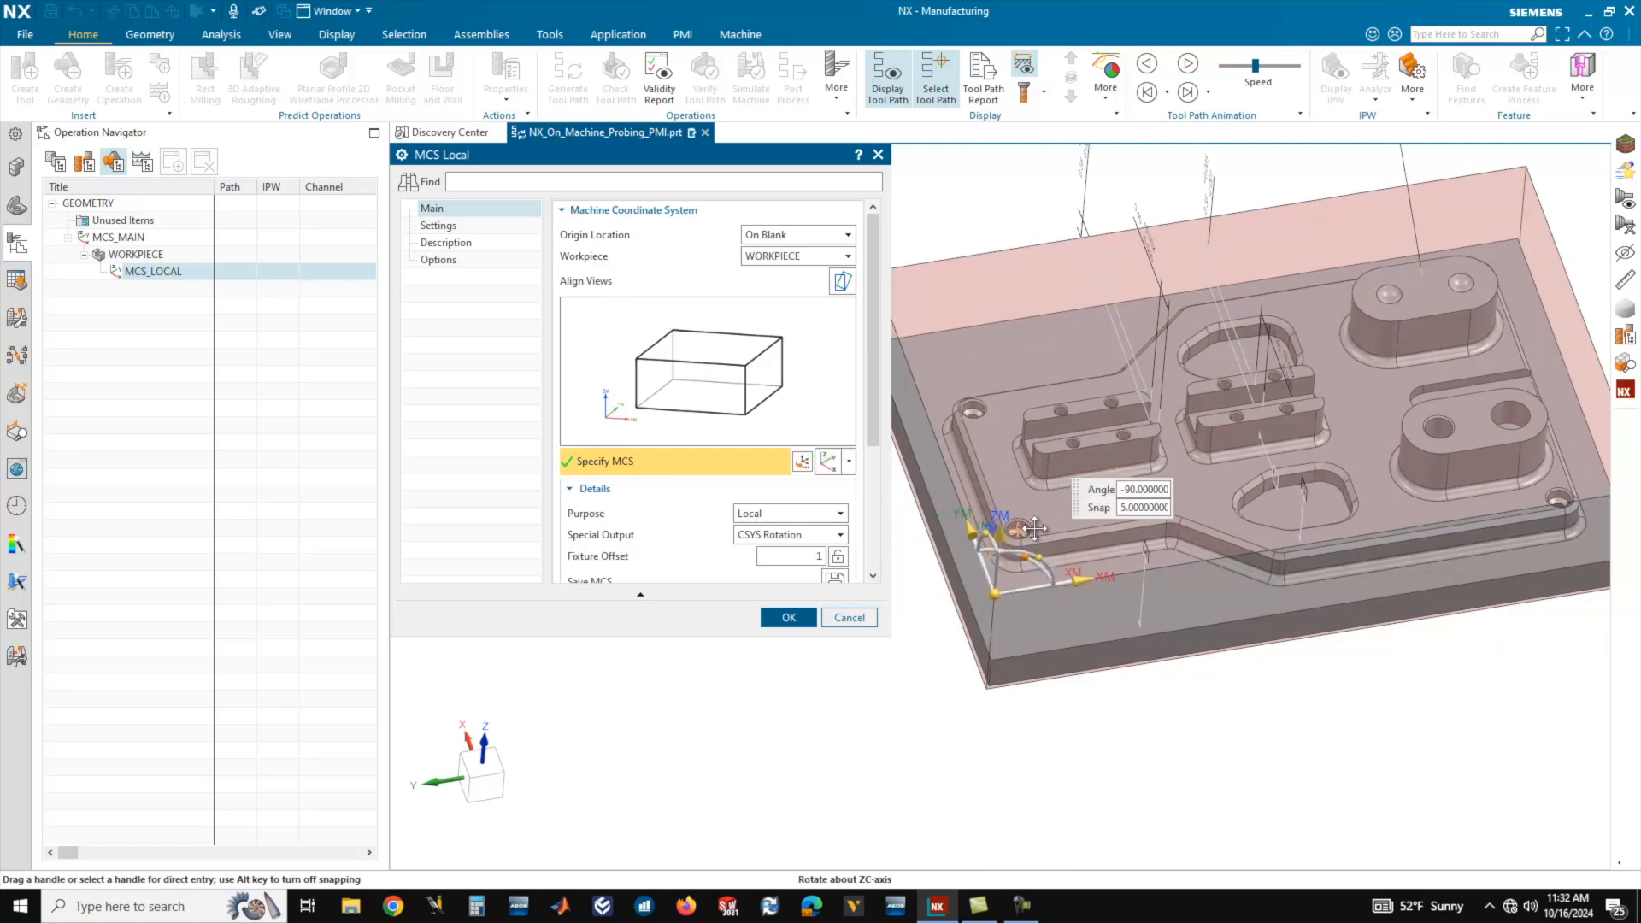
pyautogui.moveTo(1034, 528); pyautogui.dragTo(1035, 530)
pyautogui.moveTo(1264, 596); pyautogui.dragTo(780, 682, button='middle')
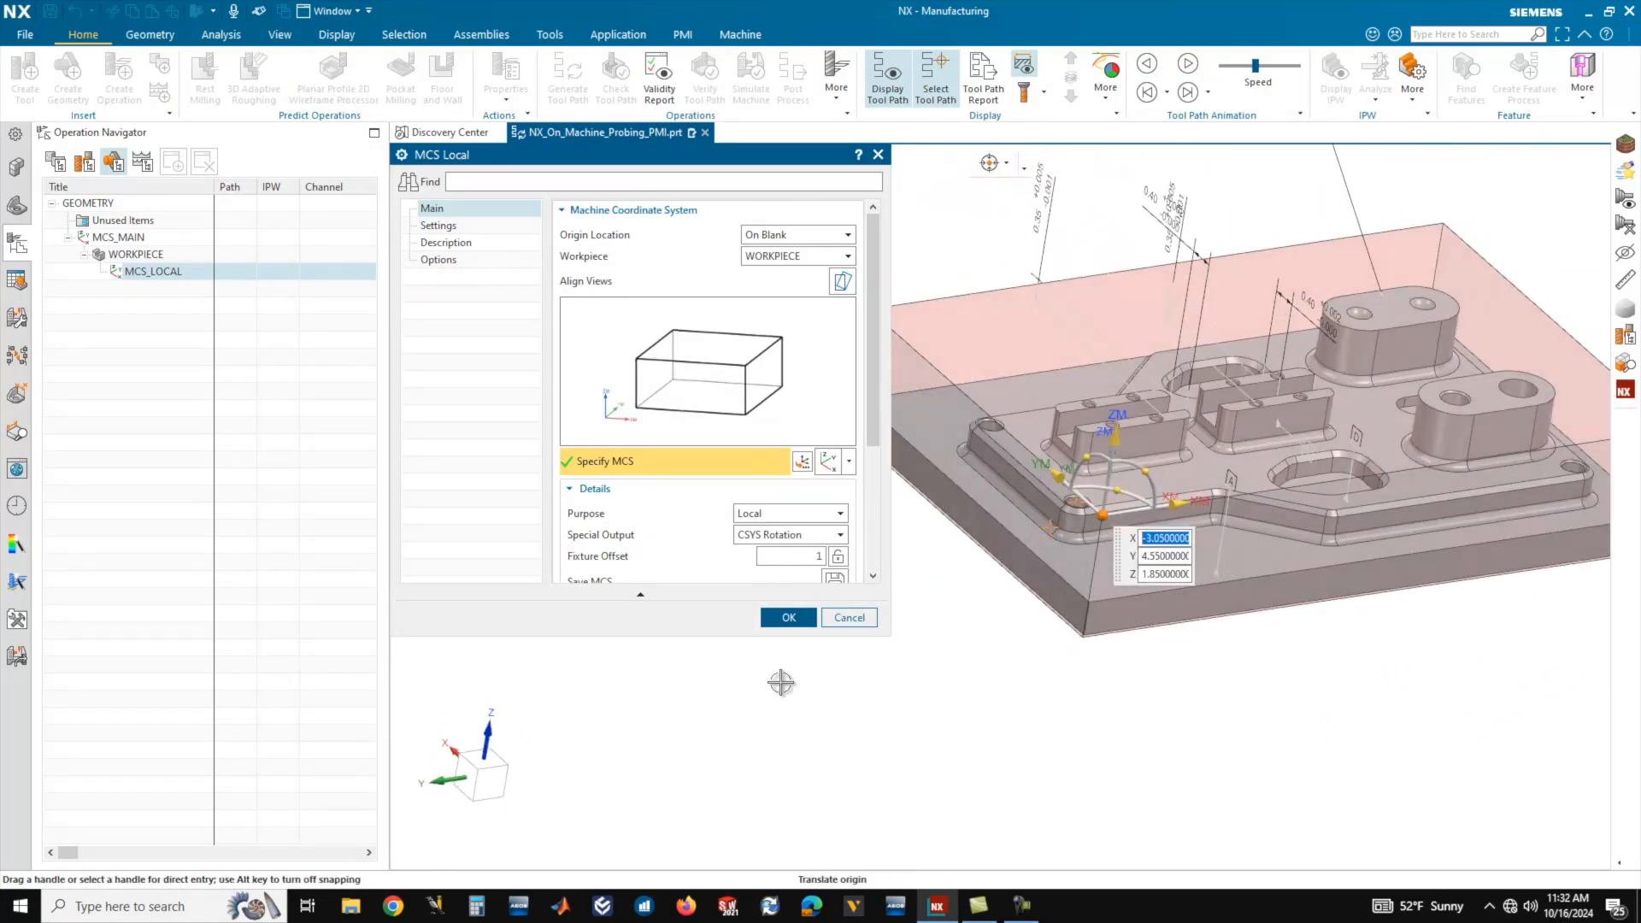
pyautogui.click(784, 617)
# Show the program order and start a new mill_contour operation under PROGRAM with the 3D Adaptive Roughing subtype.
pyautogui.moveTo(832, 586); pyautogui.dragTo(909, 555, button='middle')
pyautogui.moveTo(964, 478); pyautogui.dragTo(1048, 452, button='middle')
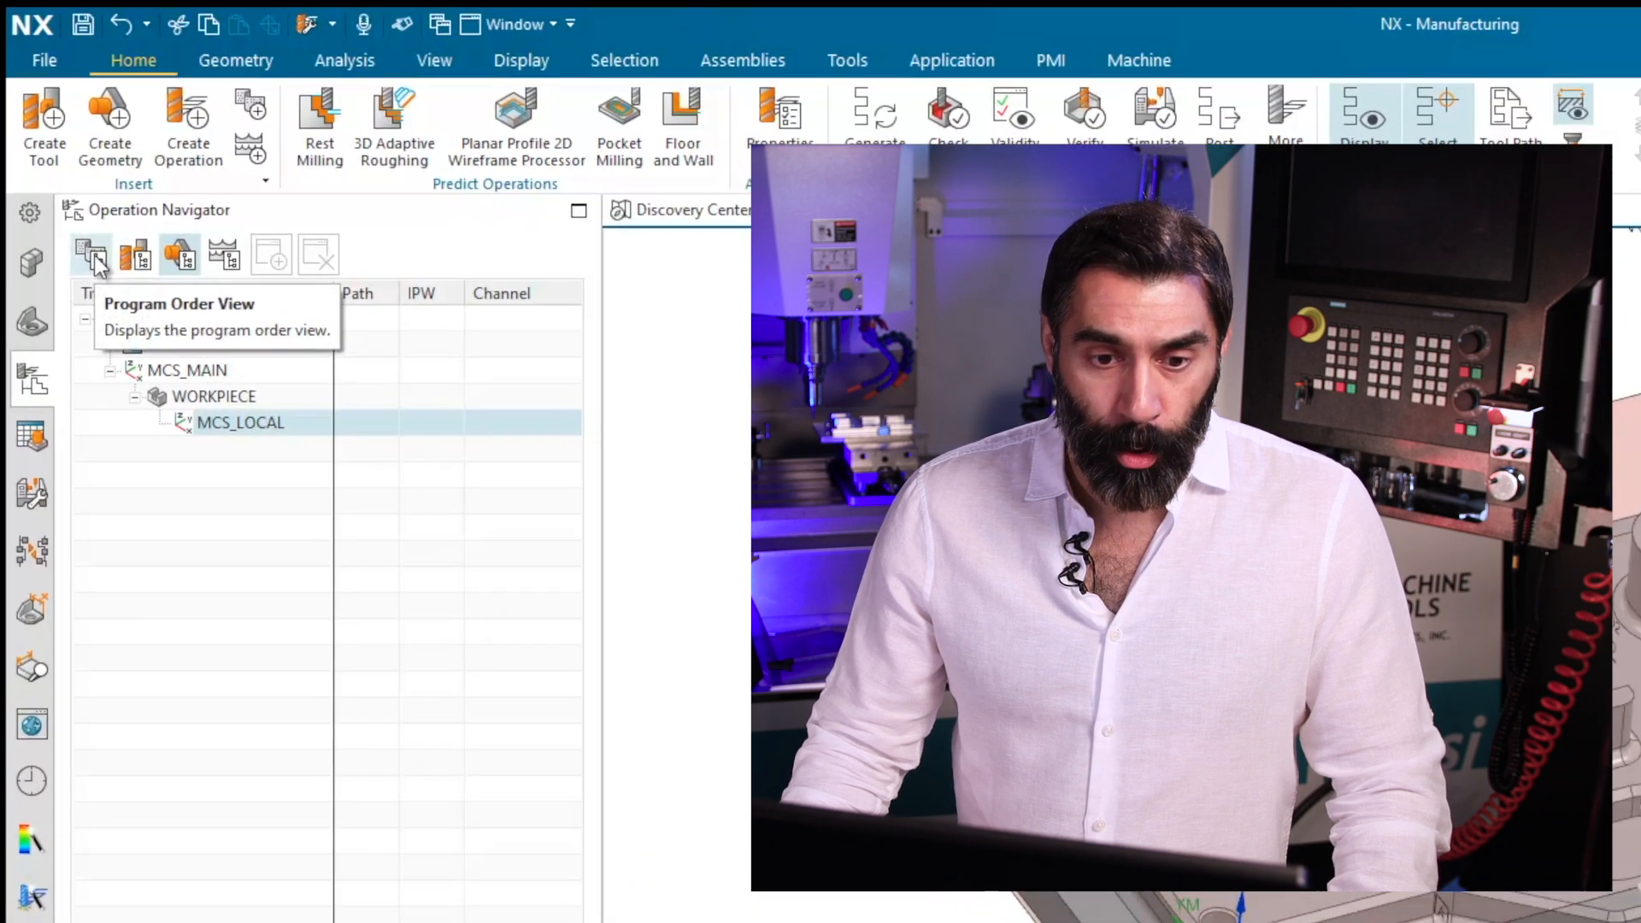
pyautogui.click(96, 261)
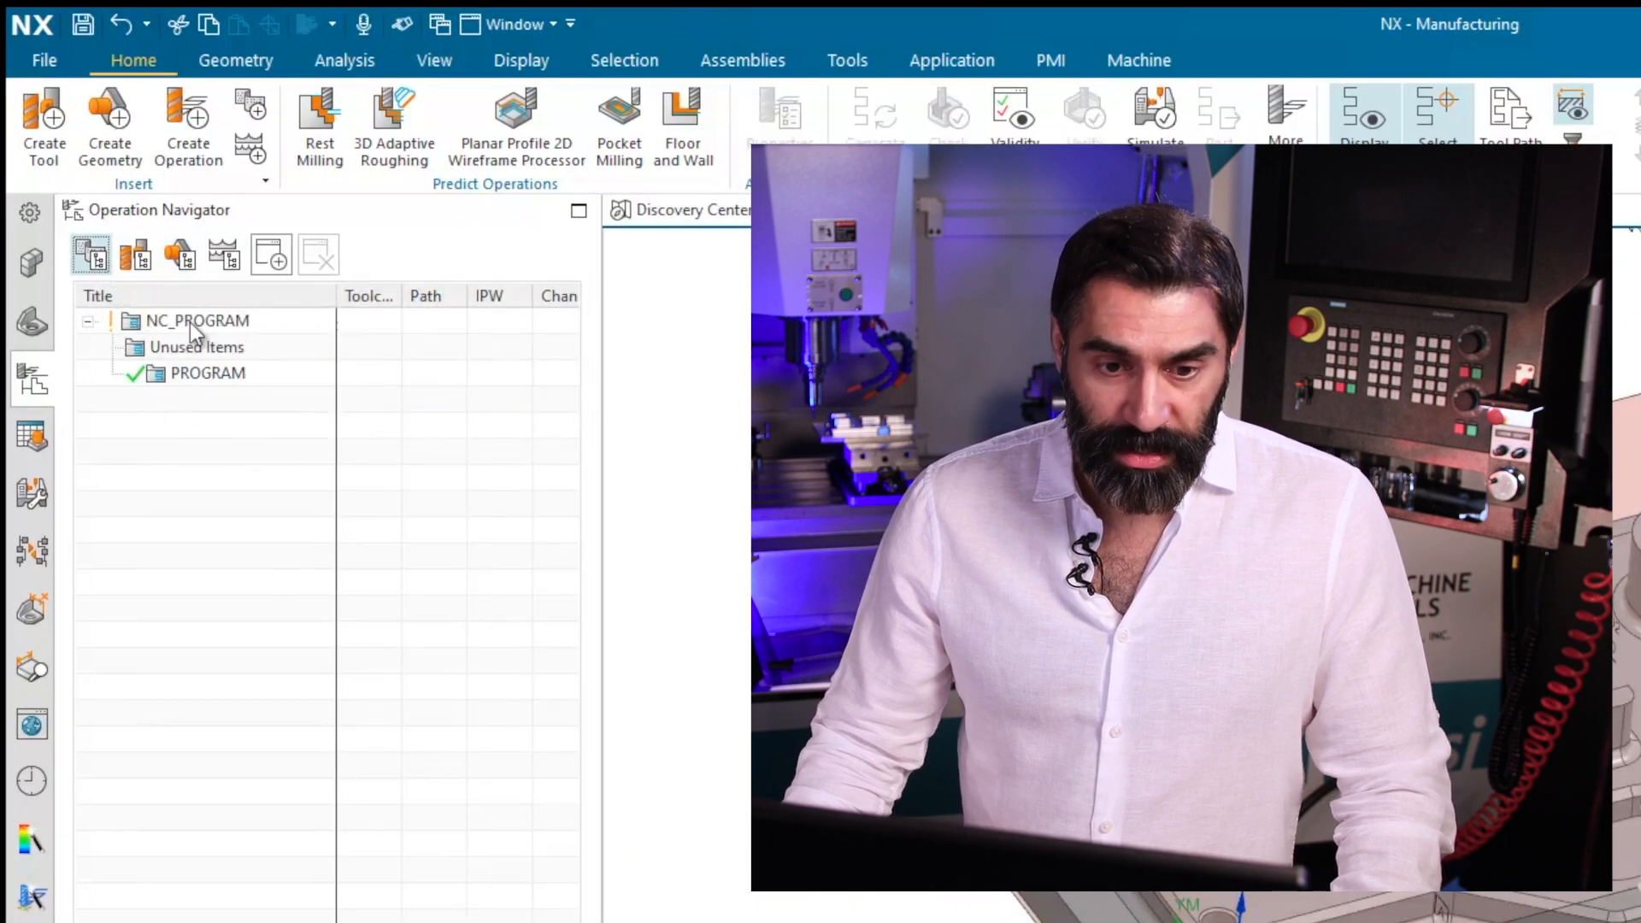
pyautogui.click(217, 376)
pyautogui.rightClick(223, 376)
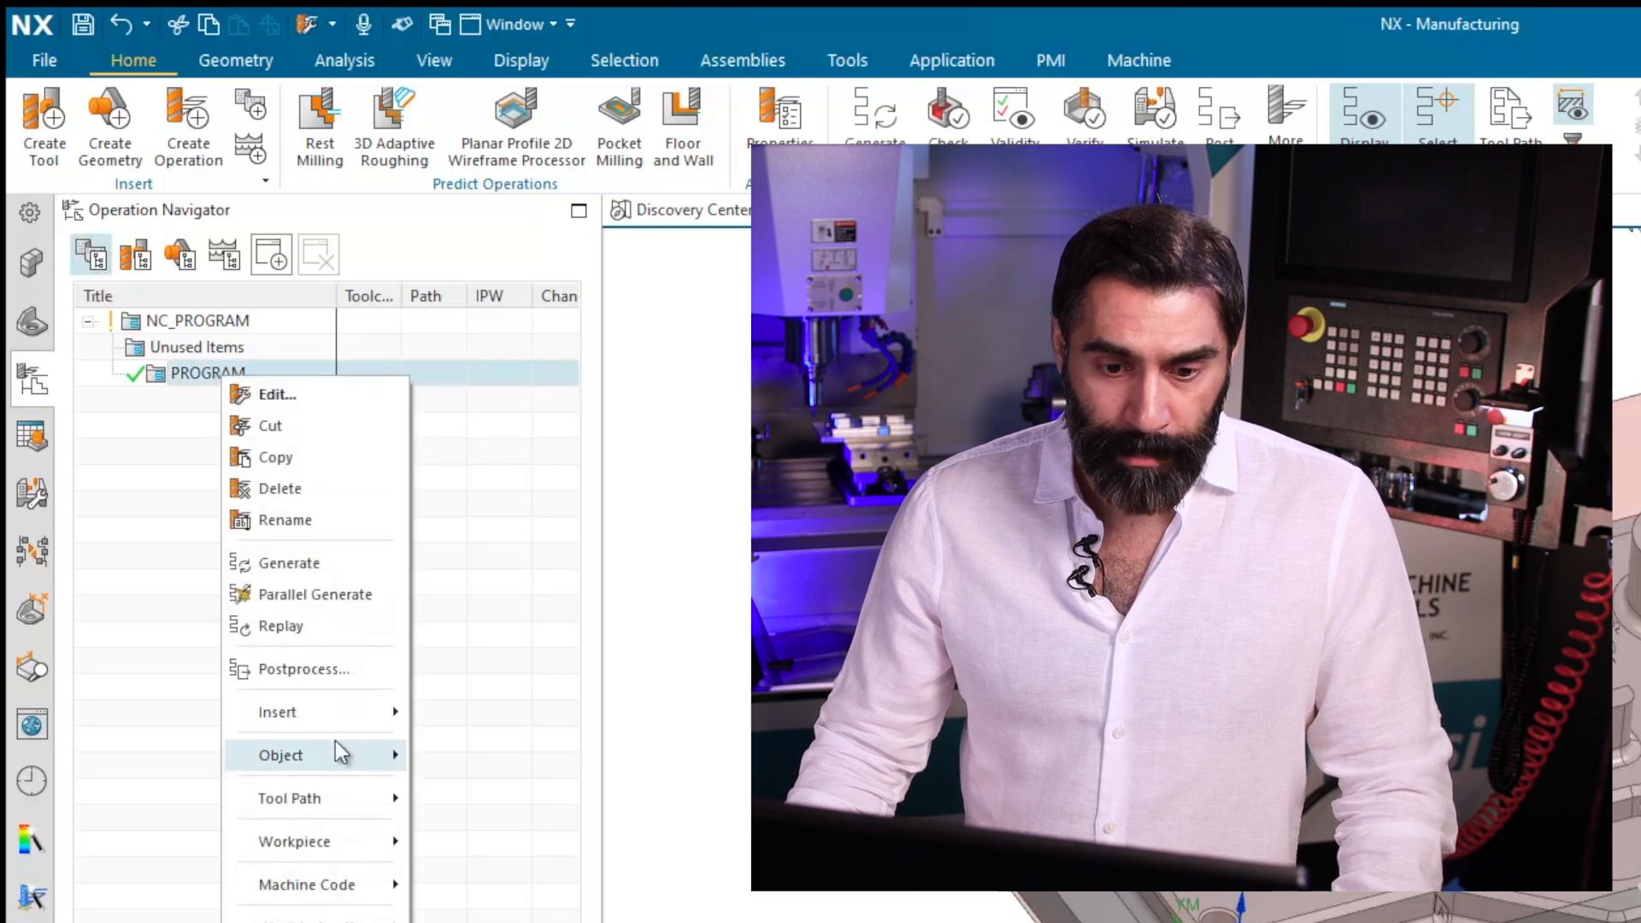
pyautogui.moveTo(344, 718)
pyautogui.click(462, 718)
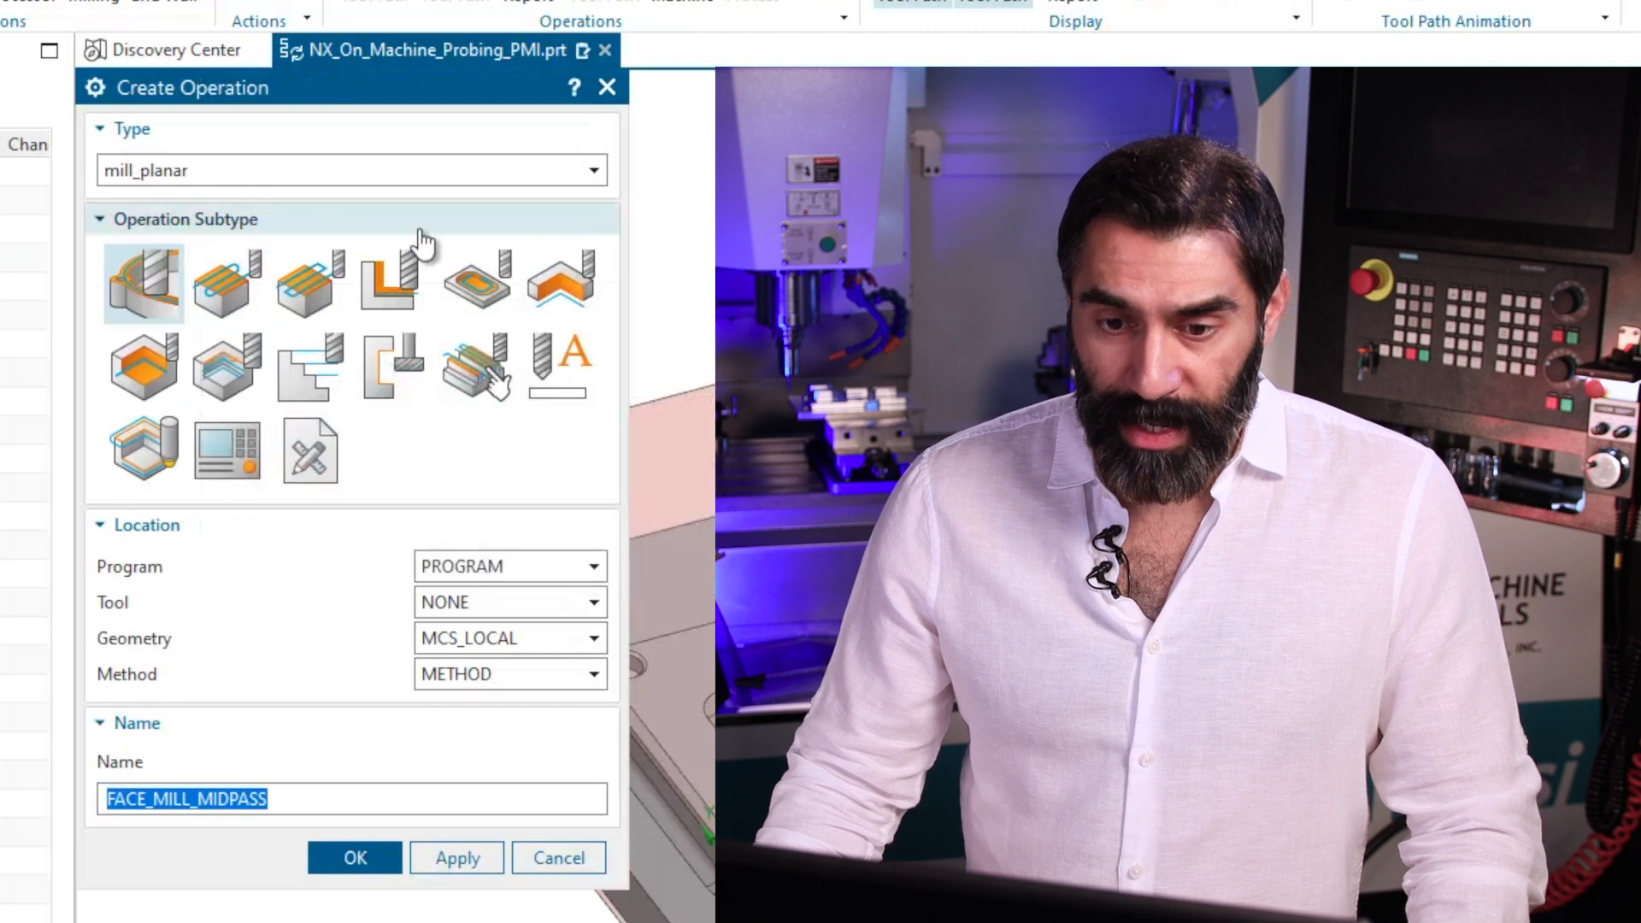
pyautogui.click(400, 170)
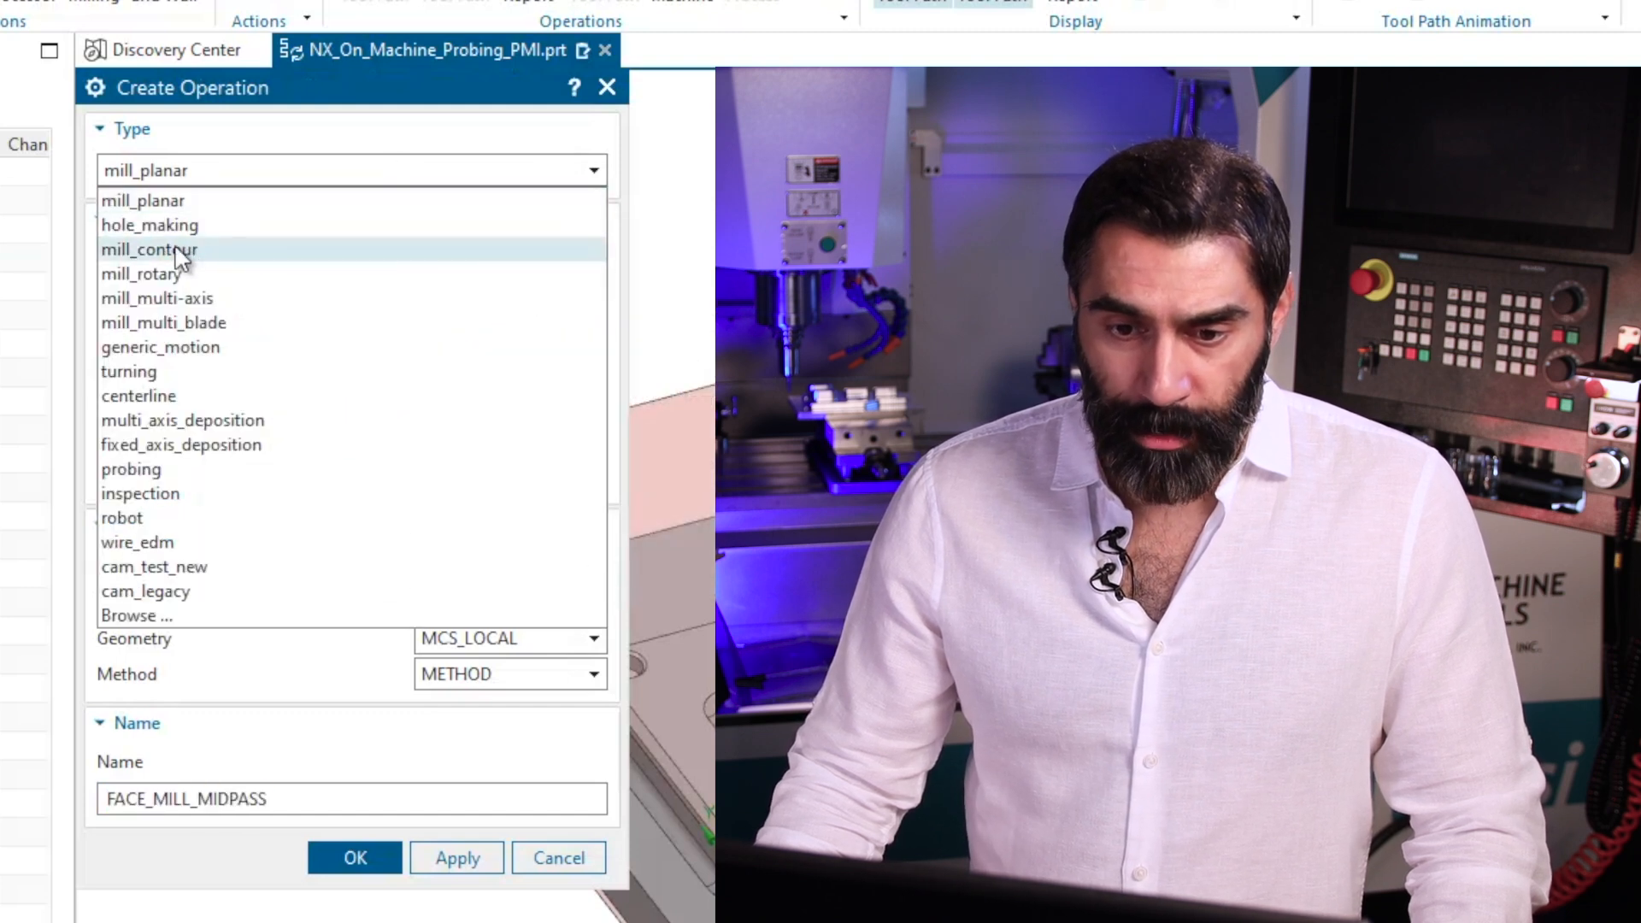
pyautogui.click(119, 252)
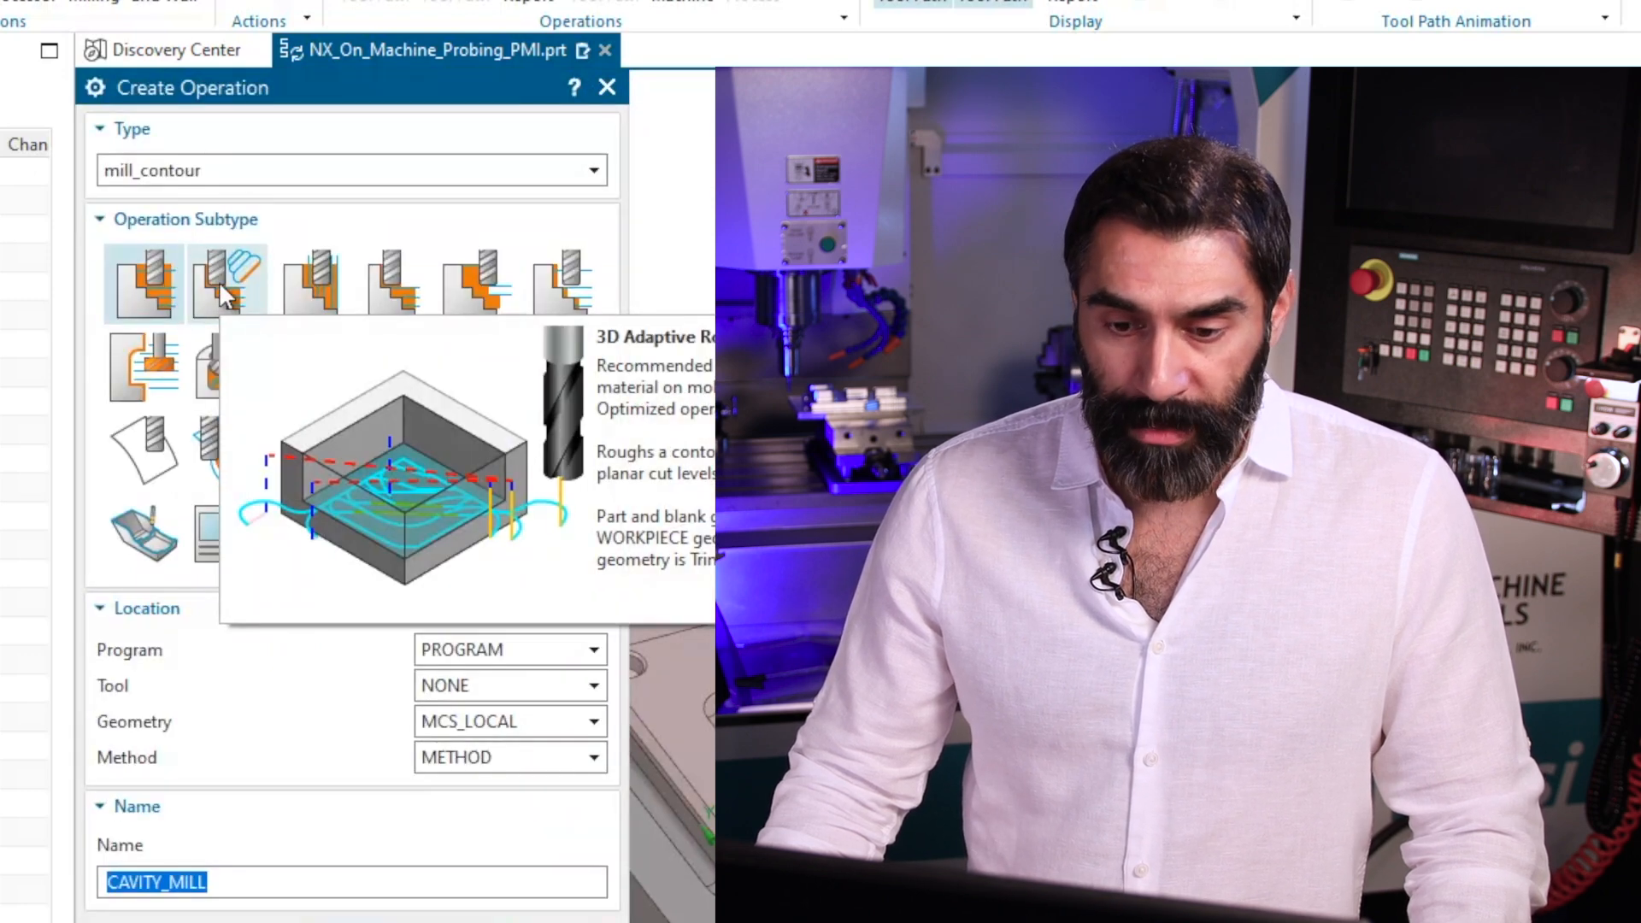
pyautogui.click(250, 272)
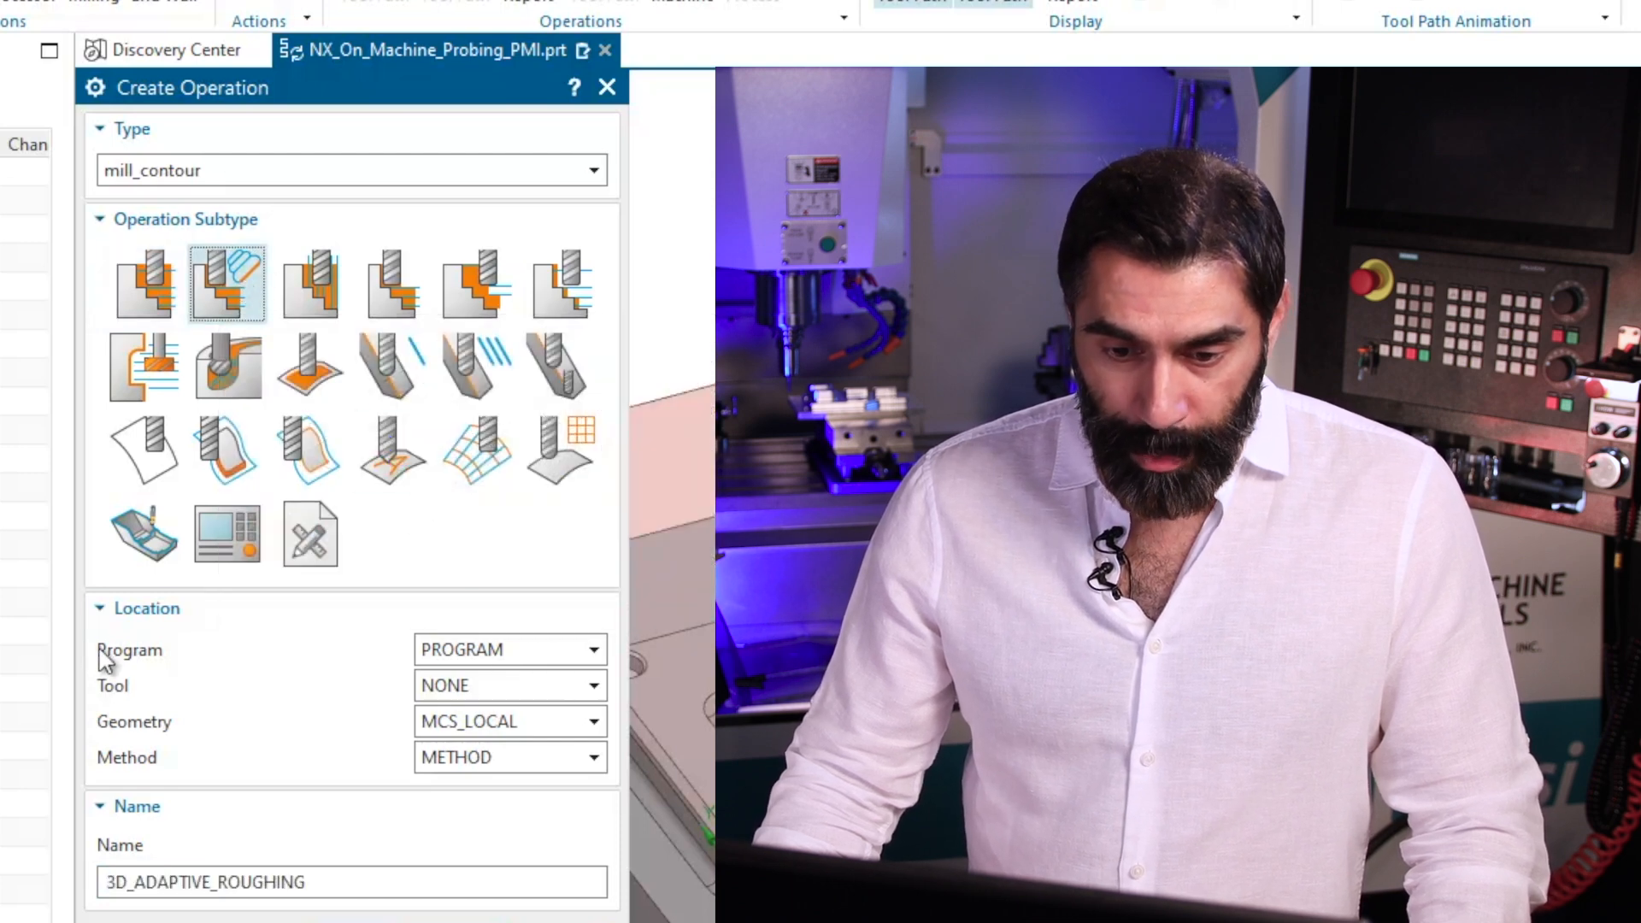
# Assign the new operation to PROGRAM with the tool UGTI0201_013 (End Mill 1").
pyautogui.click(590, 652)
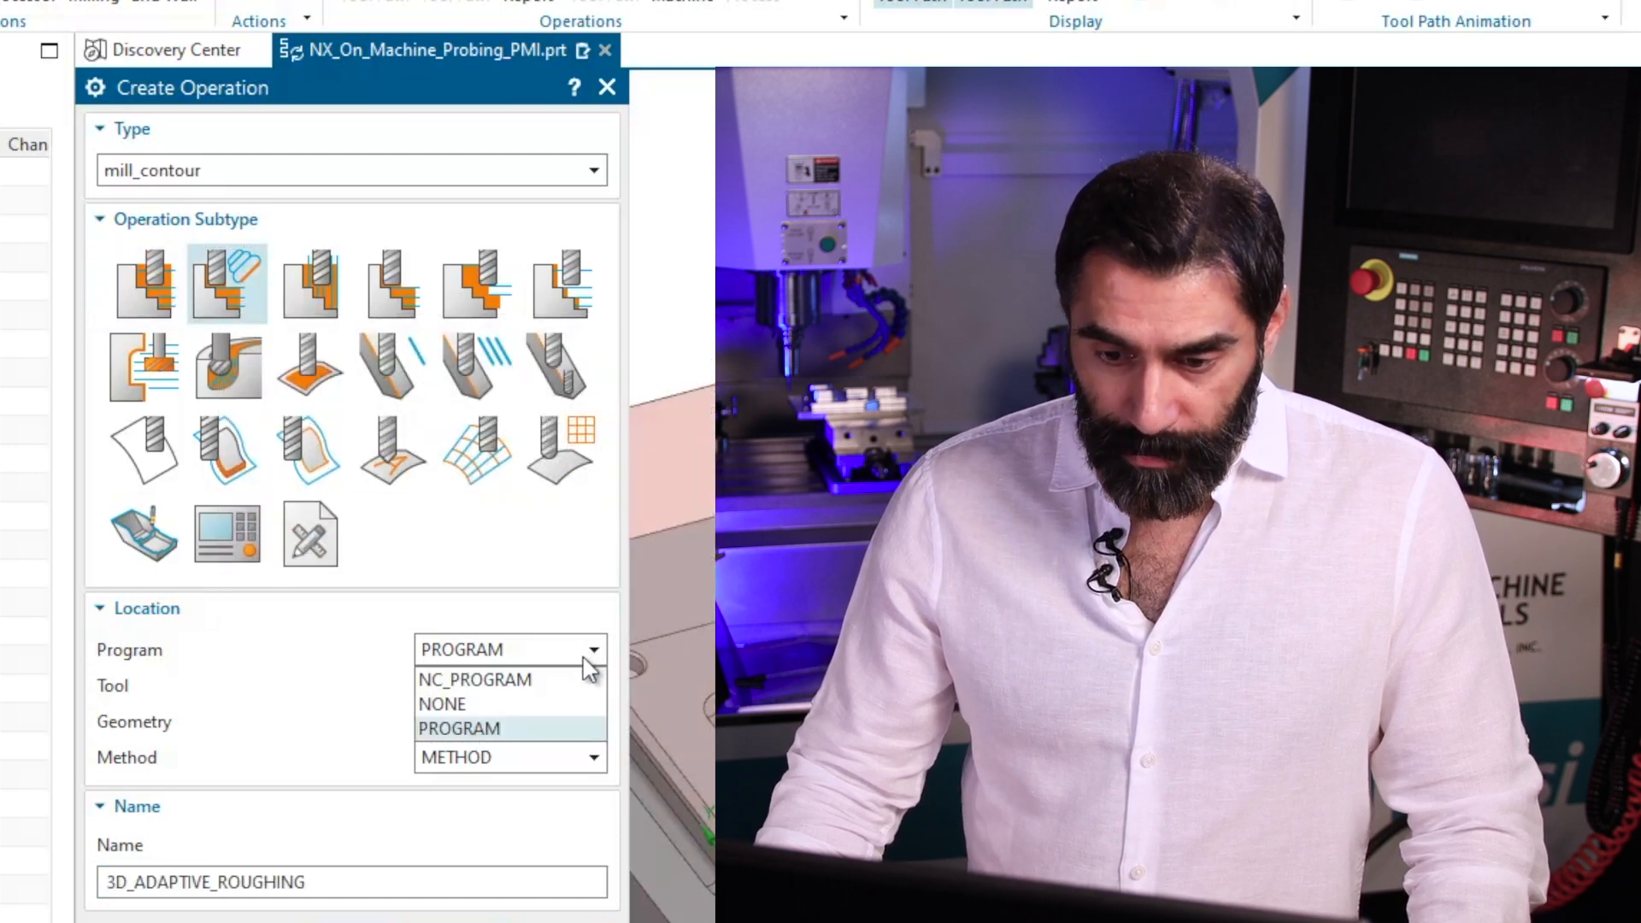
pyautogui.click(485, 729)
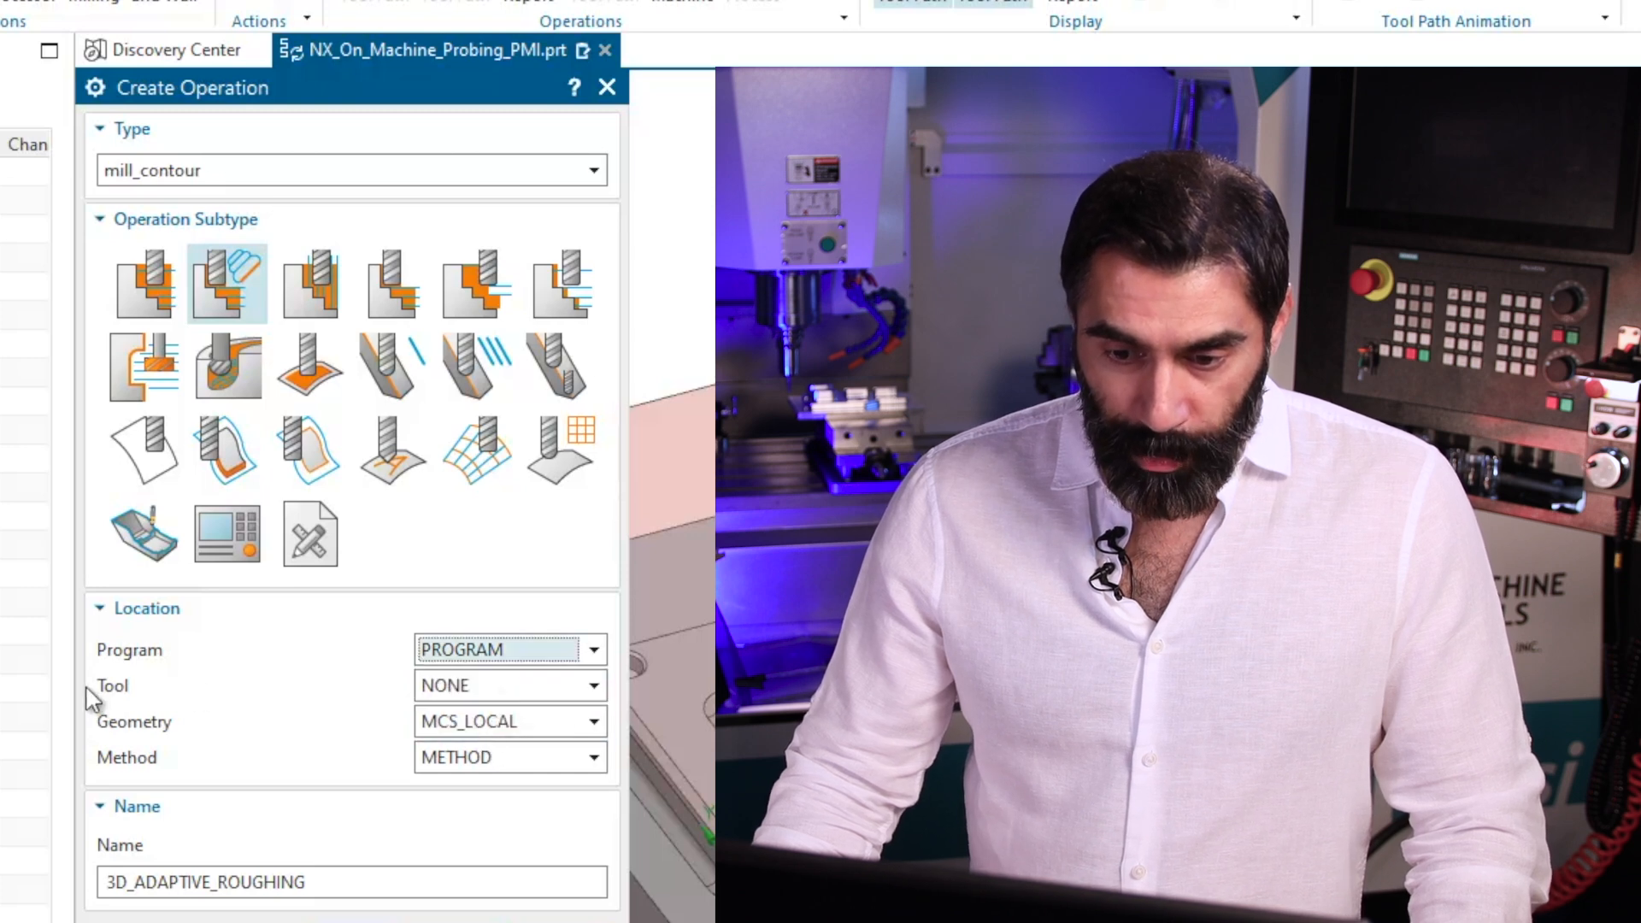
pyautogui.click(594, 688)
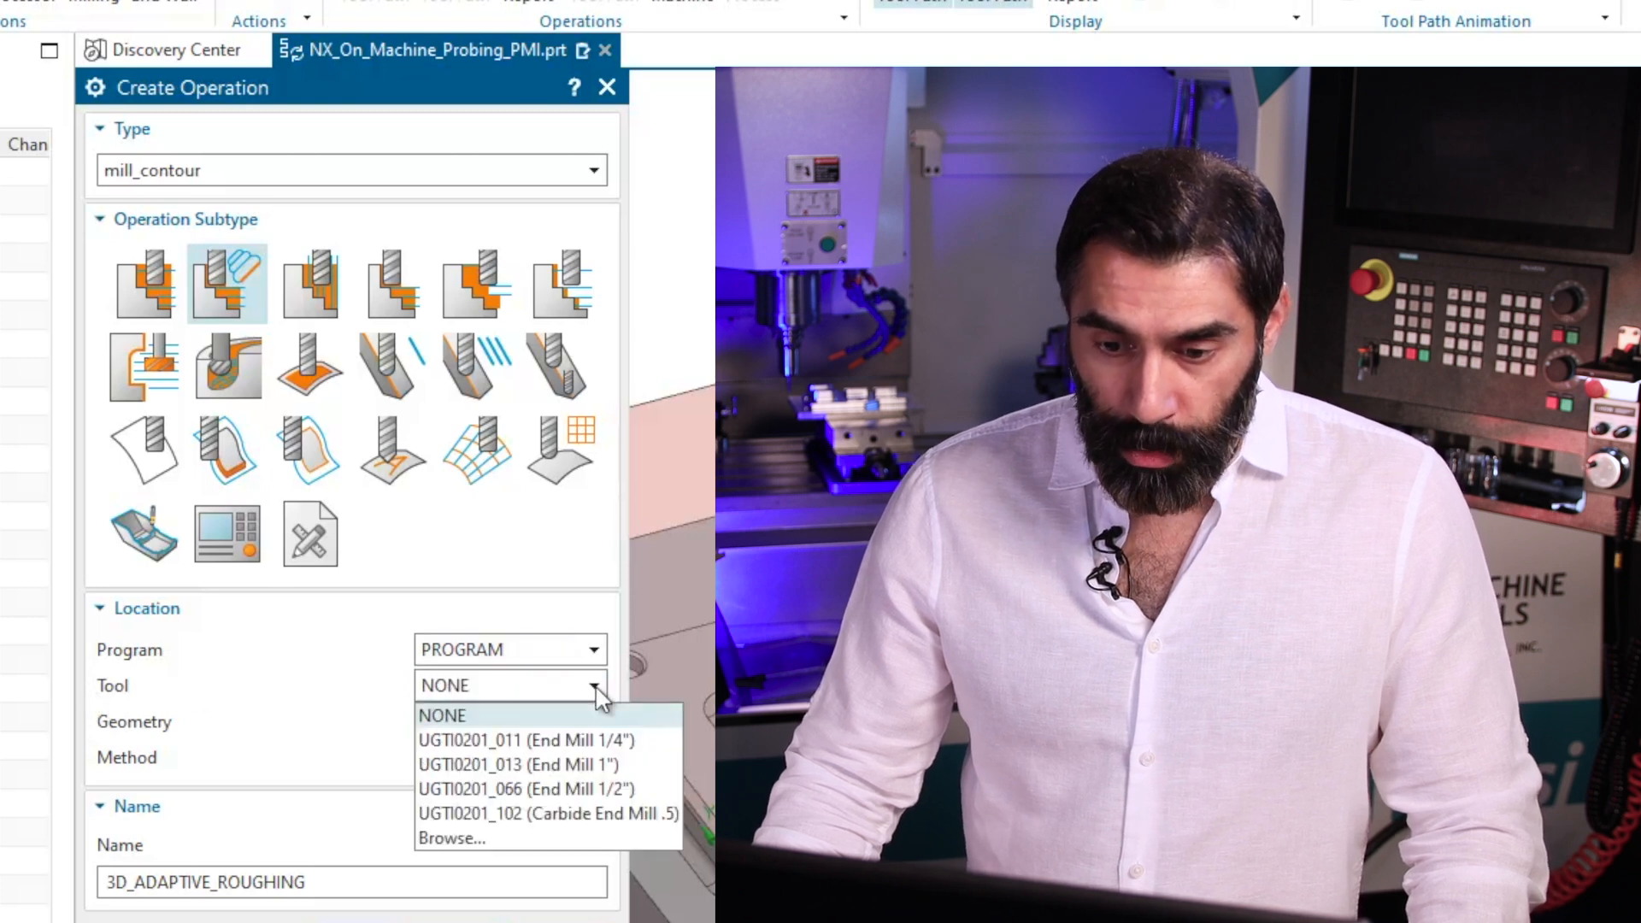
pyautogui.click(643, 766)
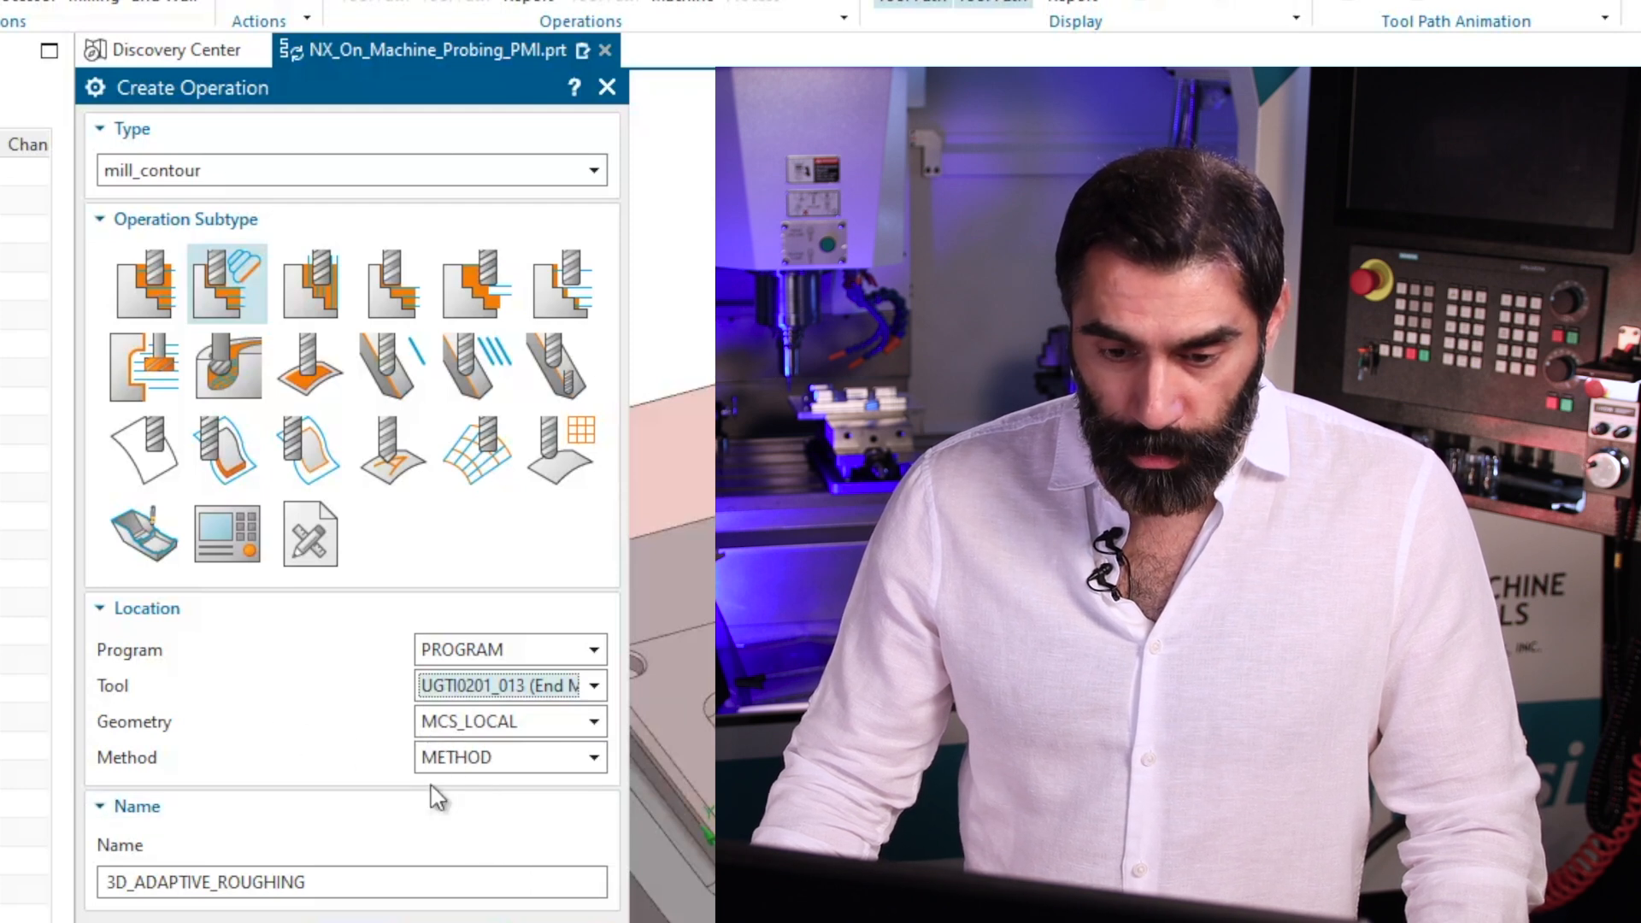
# Set the operation's geometry to WORKPIECE and method to MILL_ROUGH, and create it as 3D_ADAPTIVE_ROUGHING.
pyautogui.click(591, 722)
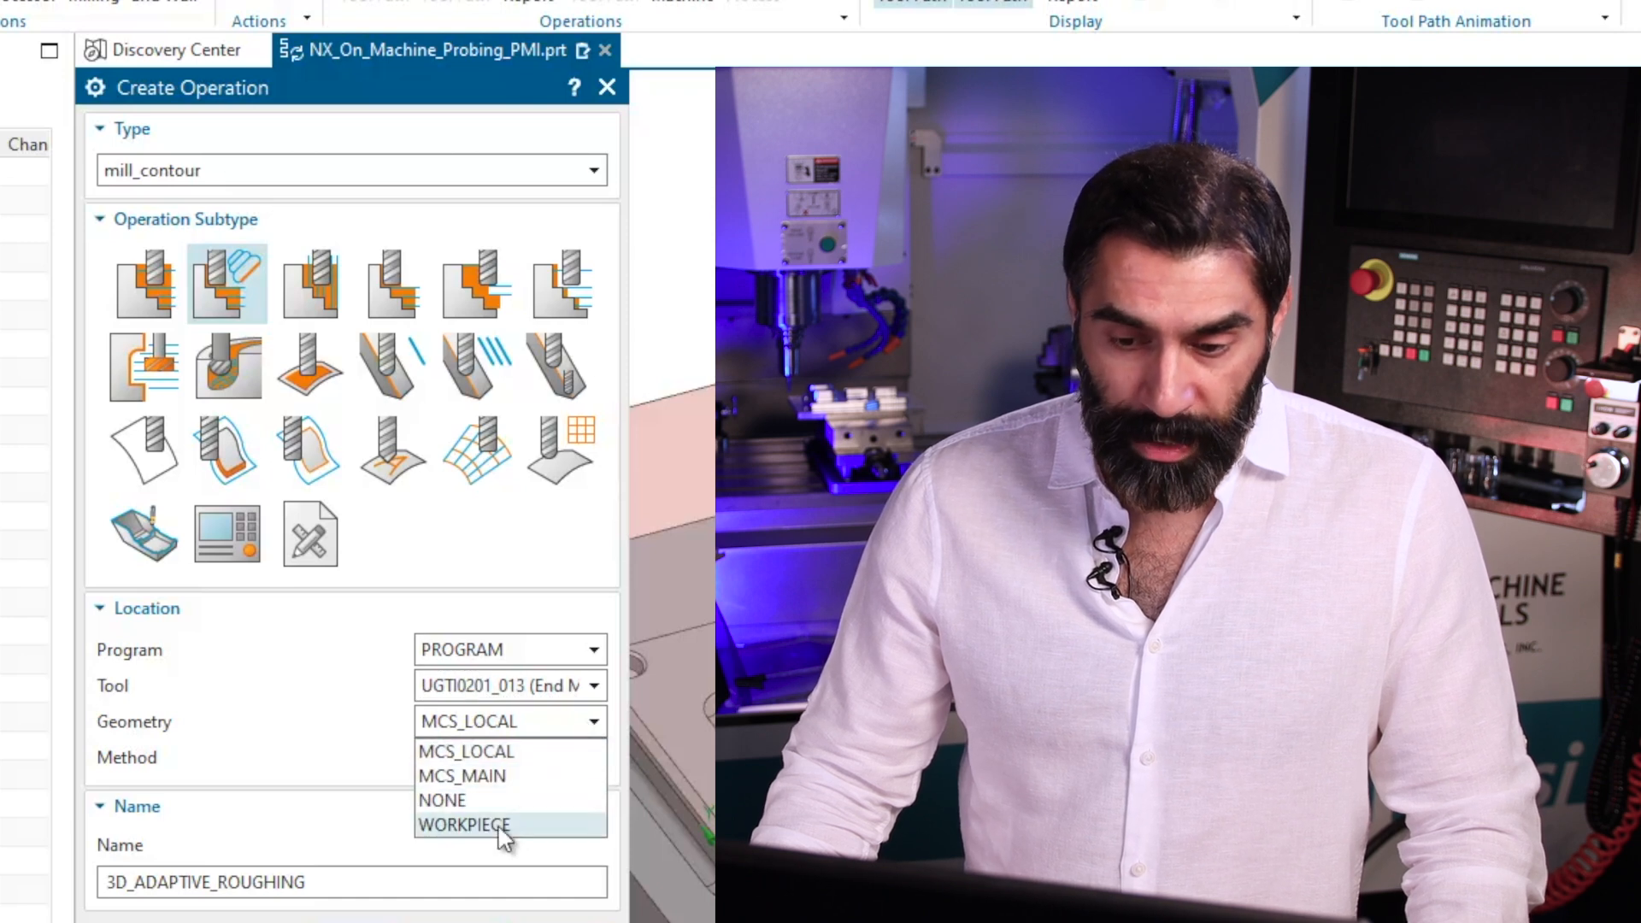
pyautogui.click(504, 825)
pyautogui.click(594, 726)
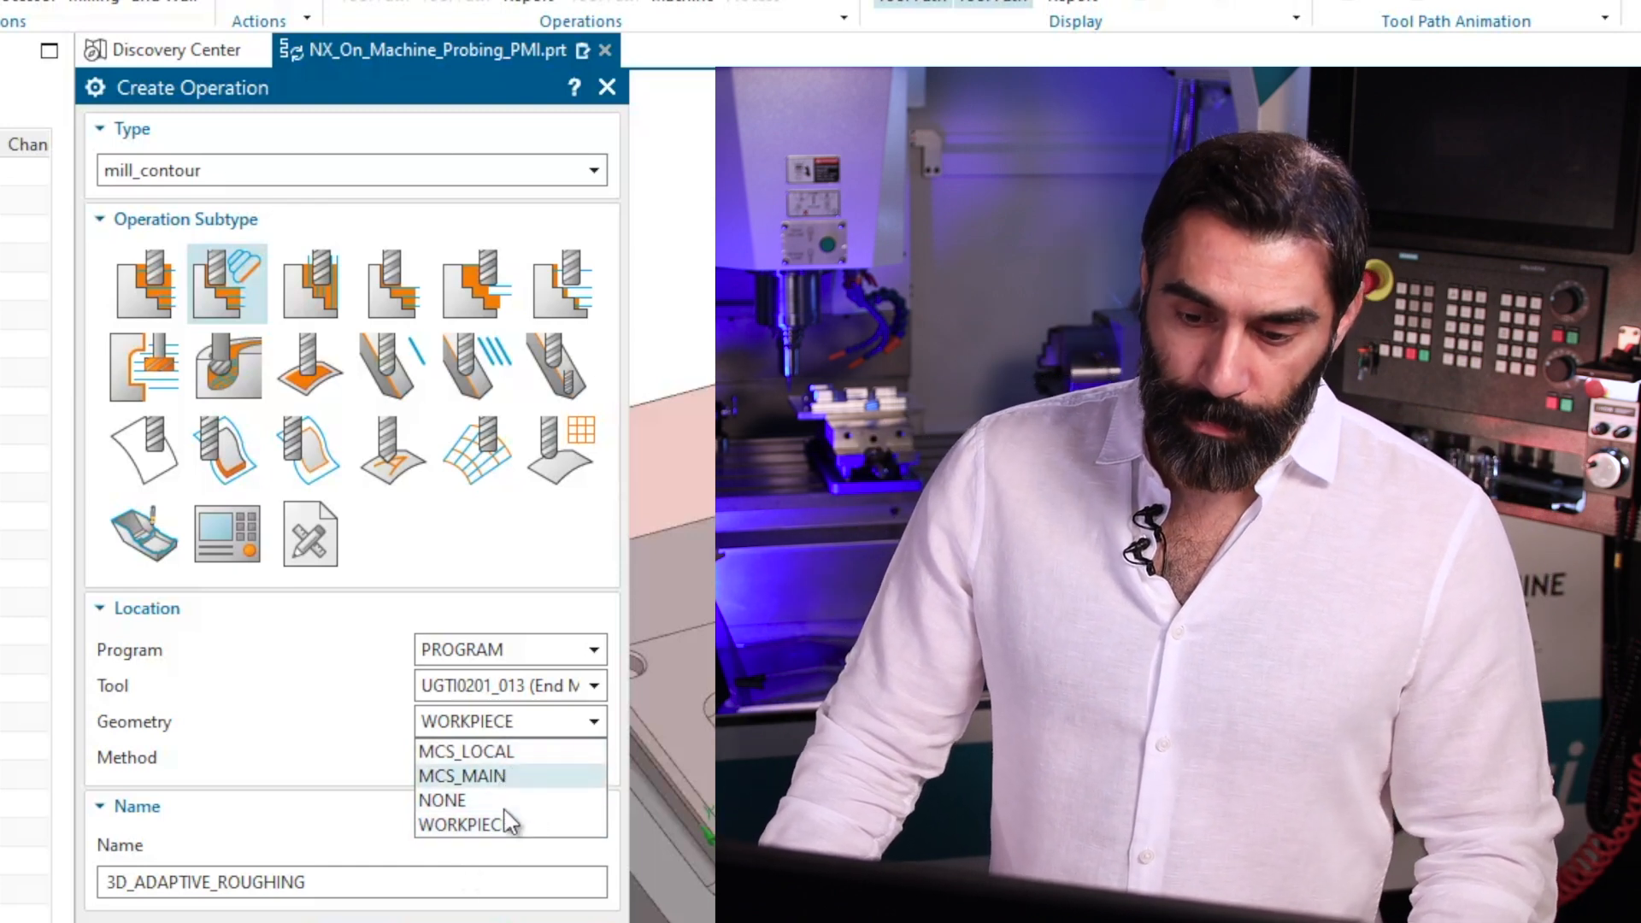
pyautogui.click(500, 826)
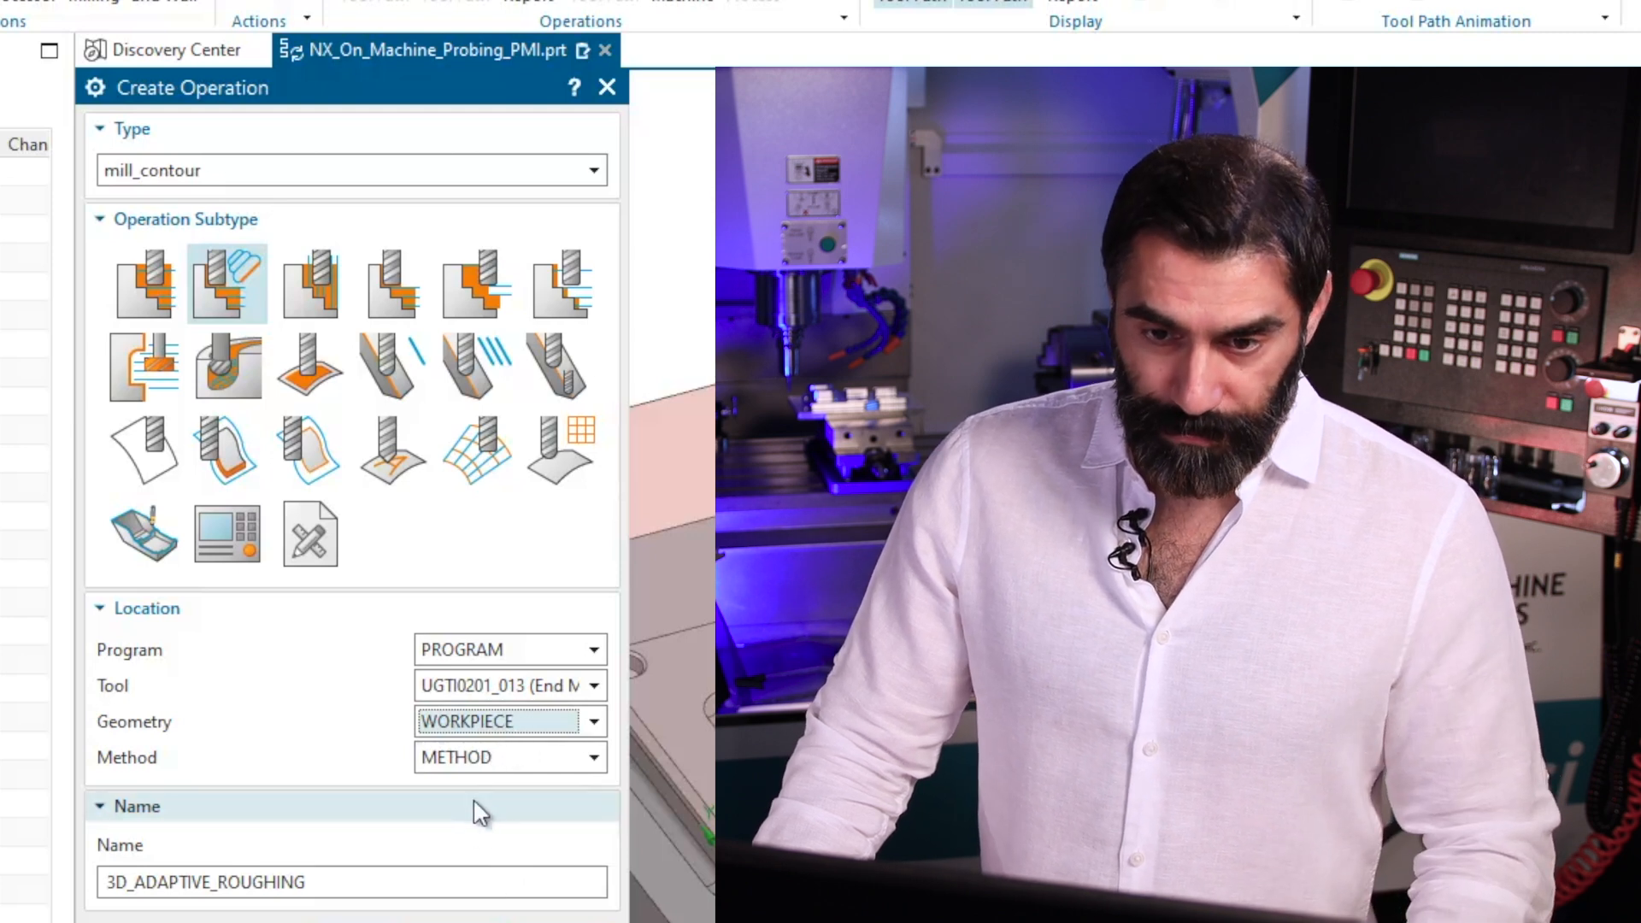
pyautogui.click(589, 759)
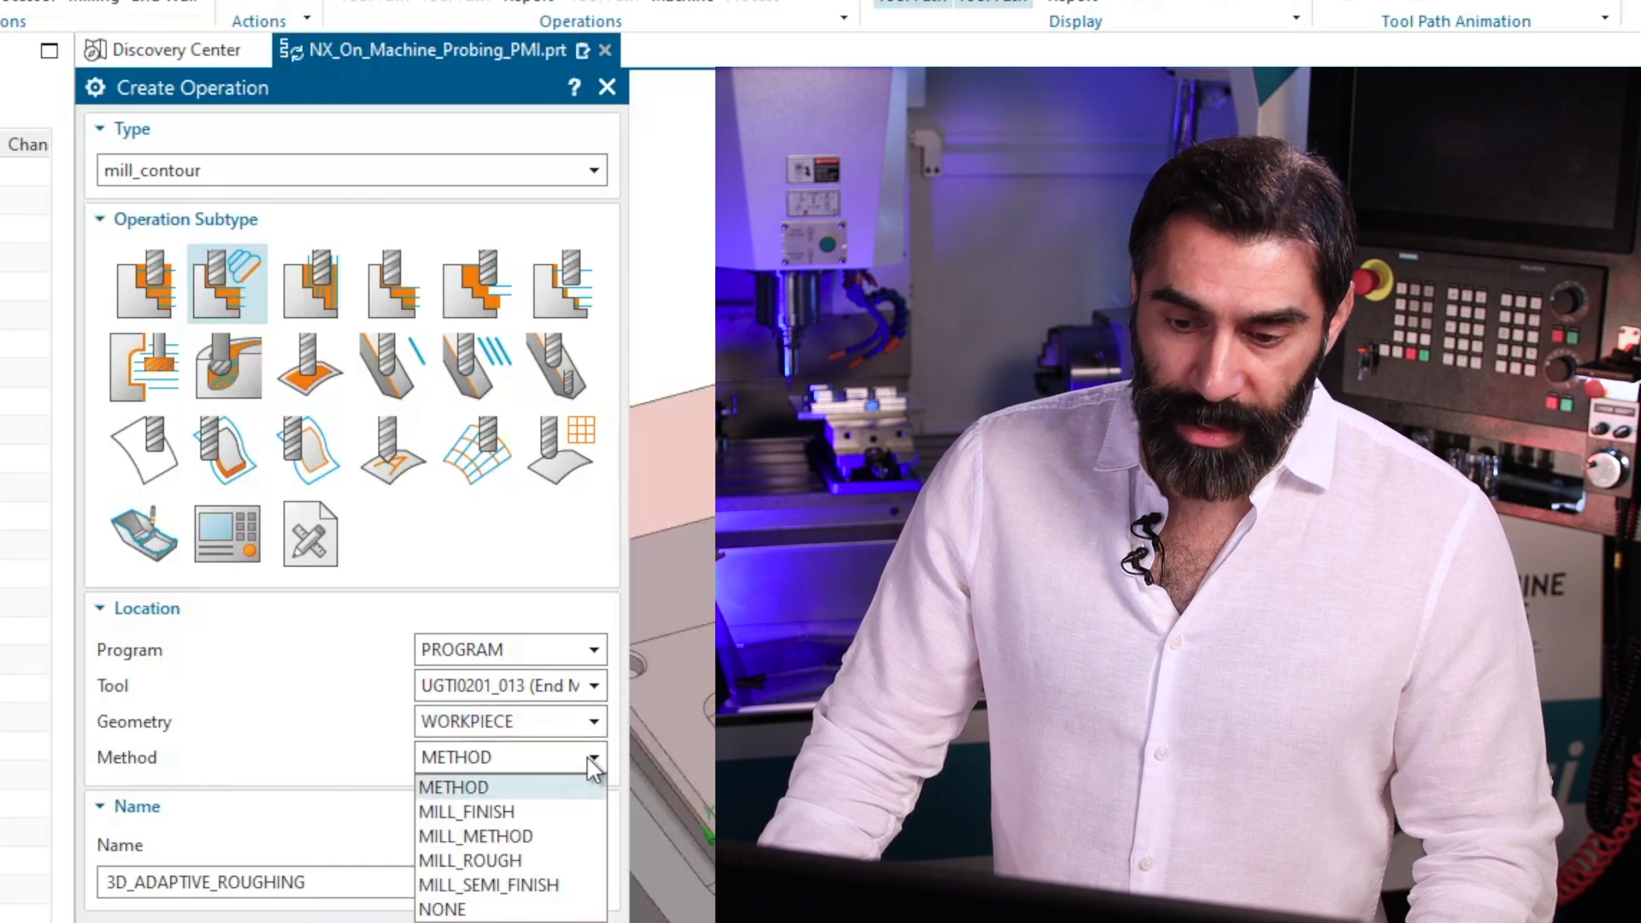
pyautogui.click(479, 860)
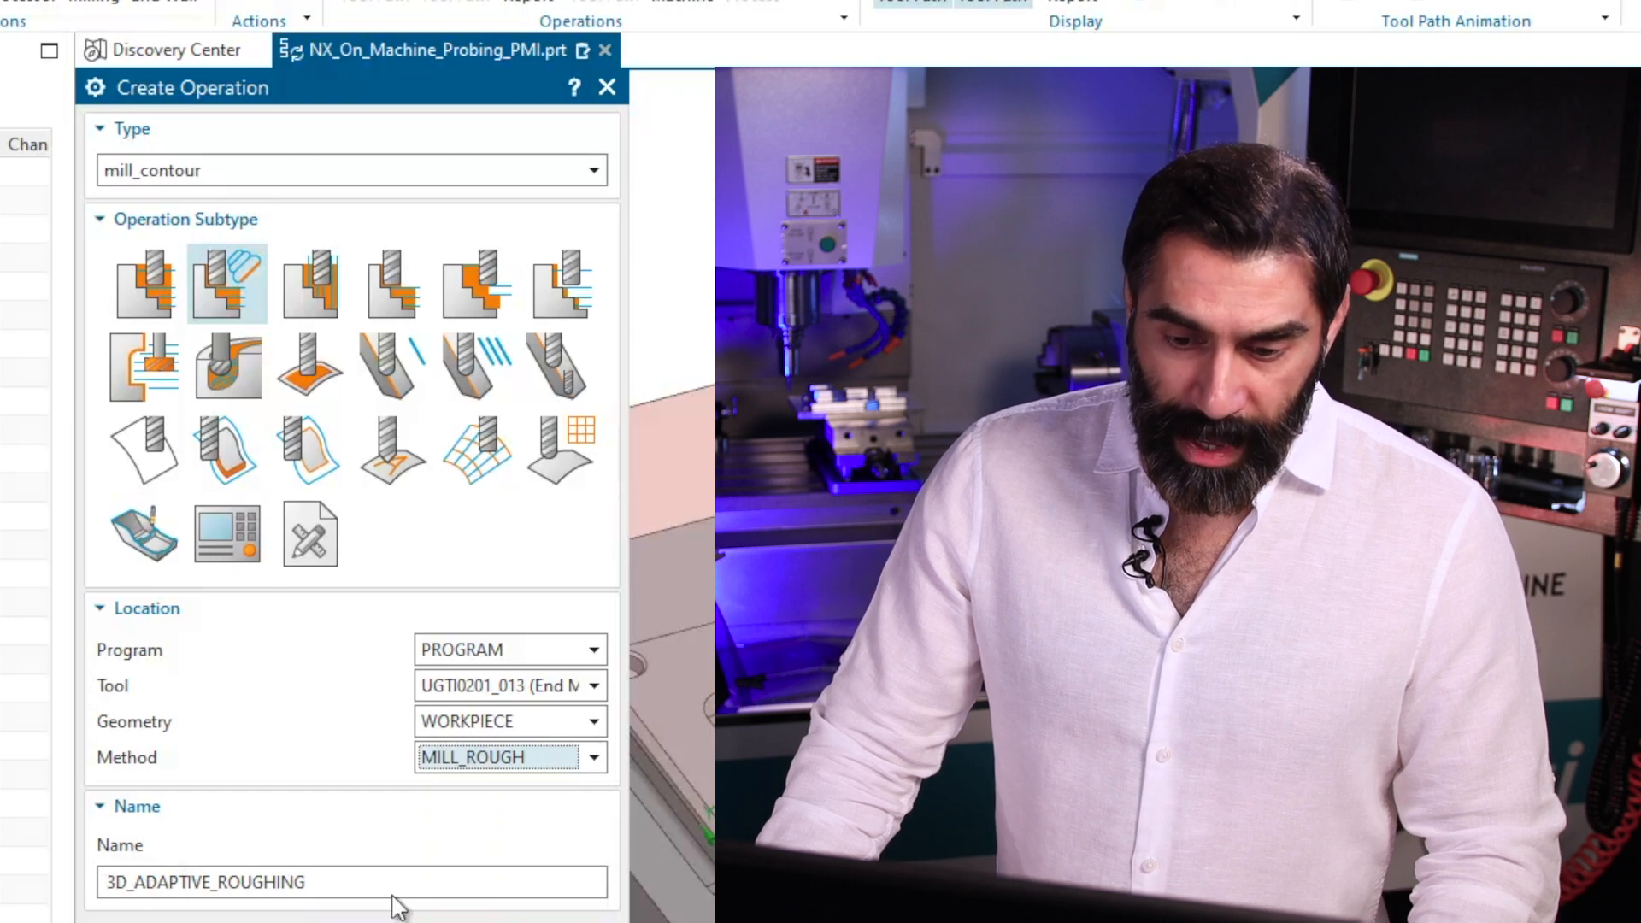
pyautogui.doubleClick(341, 884)
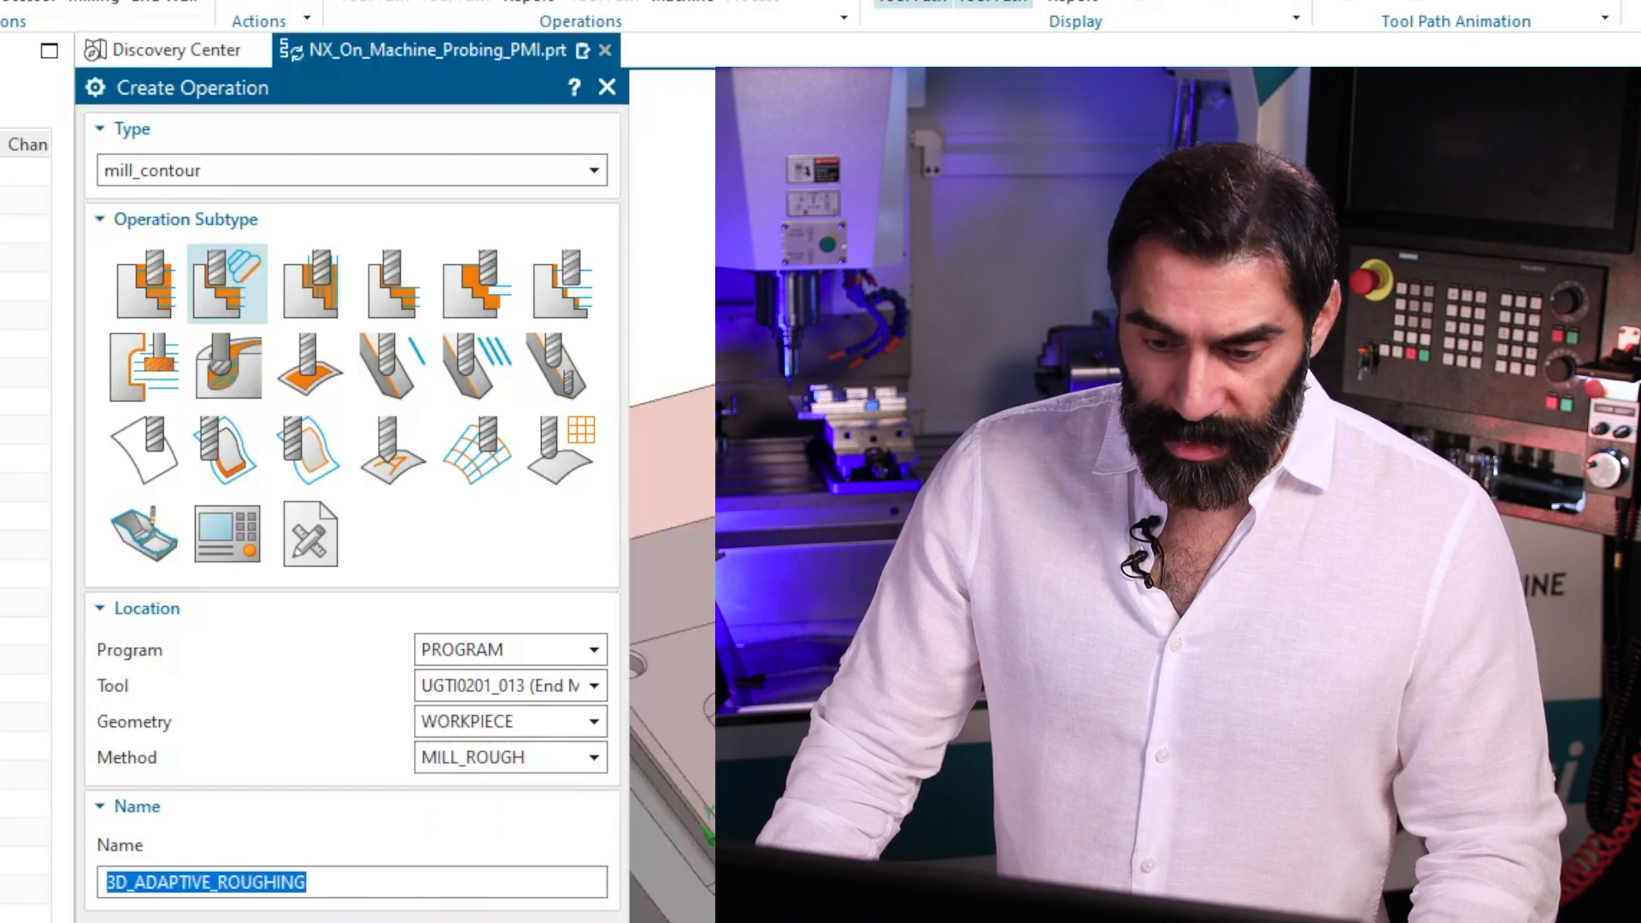
pyautogui.press('Return')
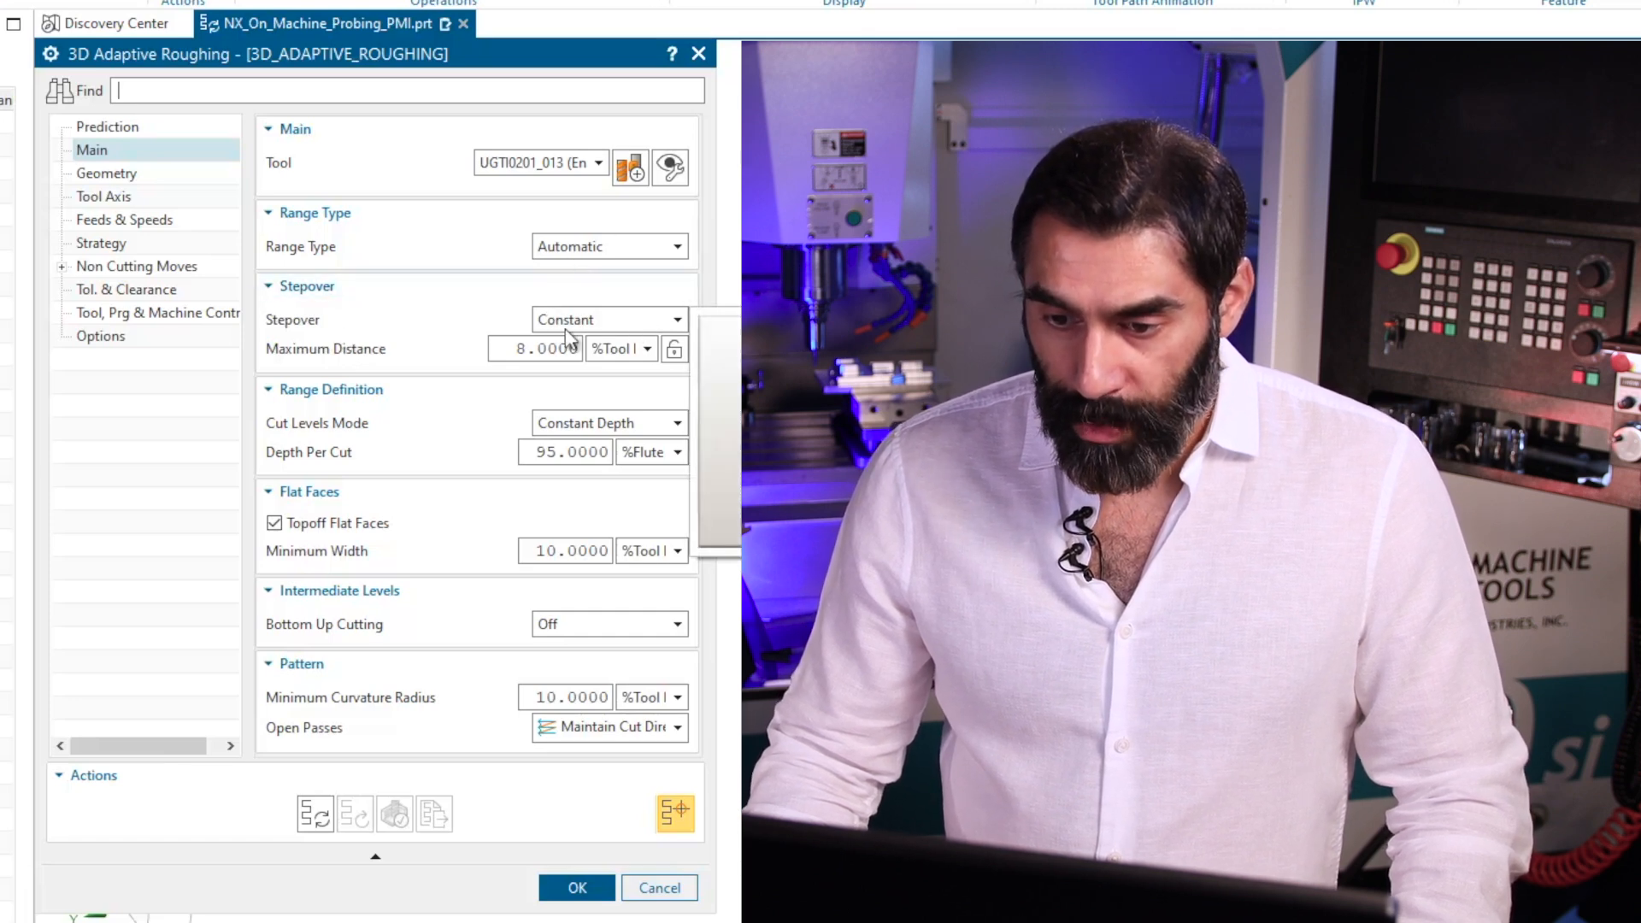
# Set the roughing stepover to Constant with a maximum distance of 0.1 in.
pyautogui.click(624, 320)
pyautogui.click(588, 346)
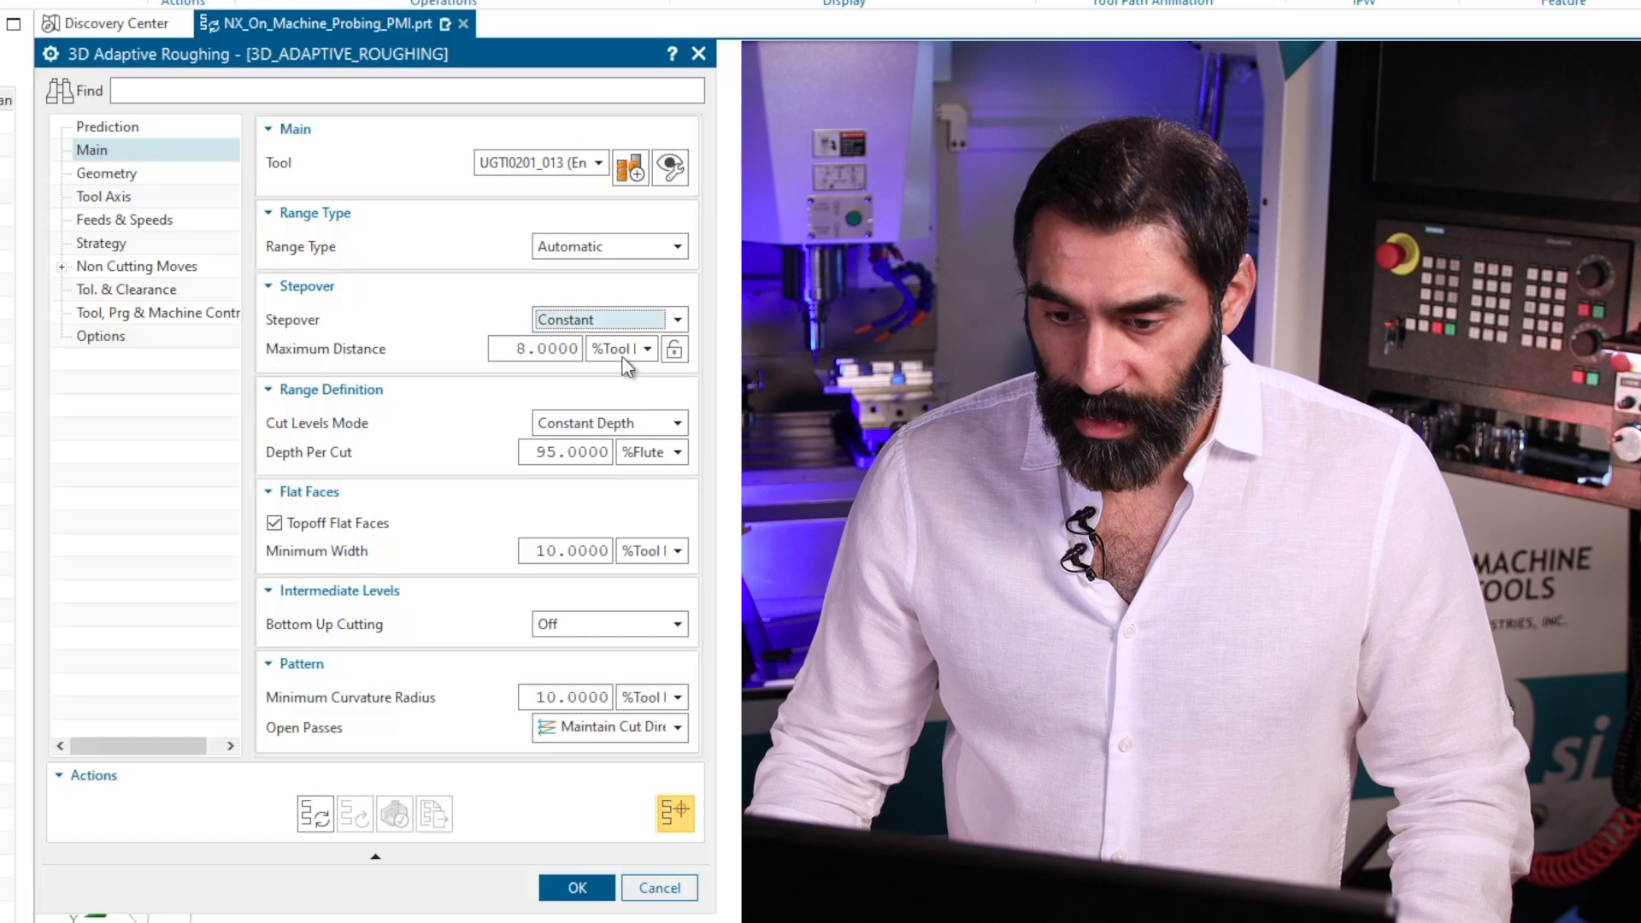
pyautogui.click(645, 349)
pyautogui.click(595, 373)
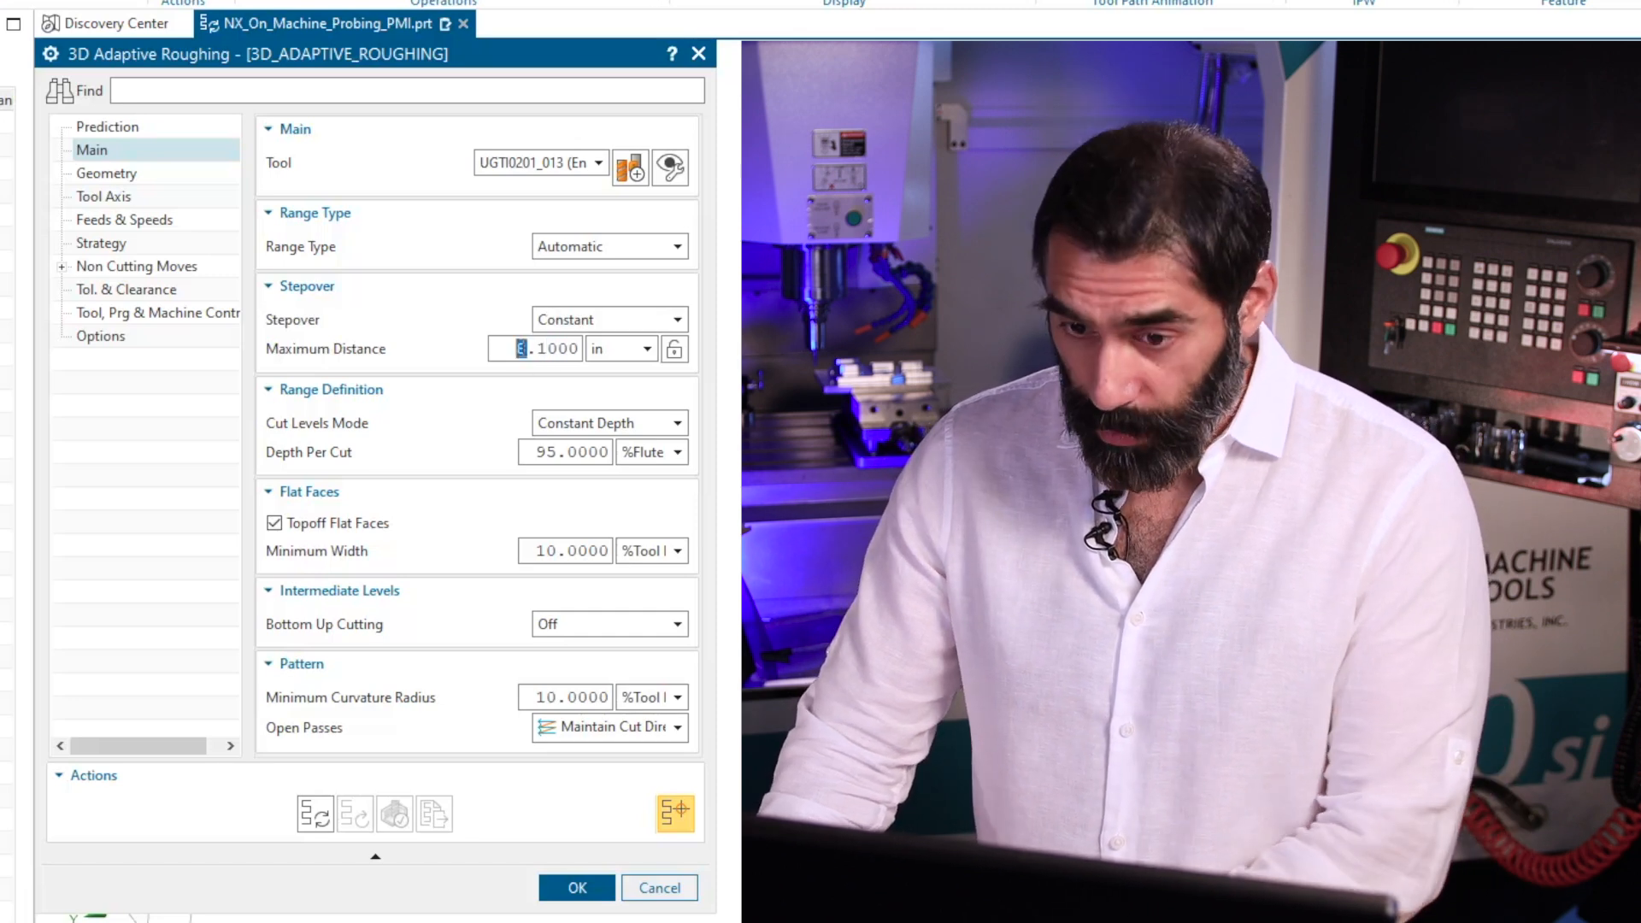
pyautogui.write('0')
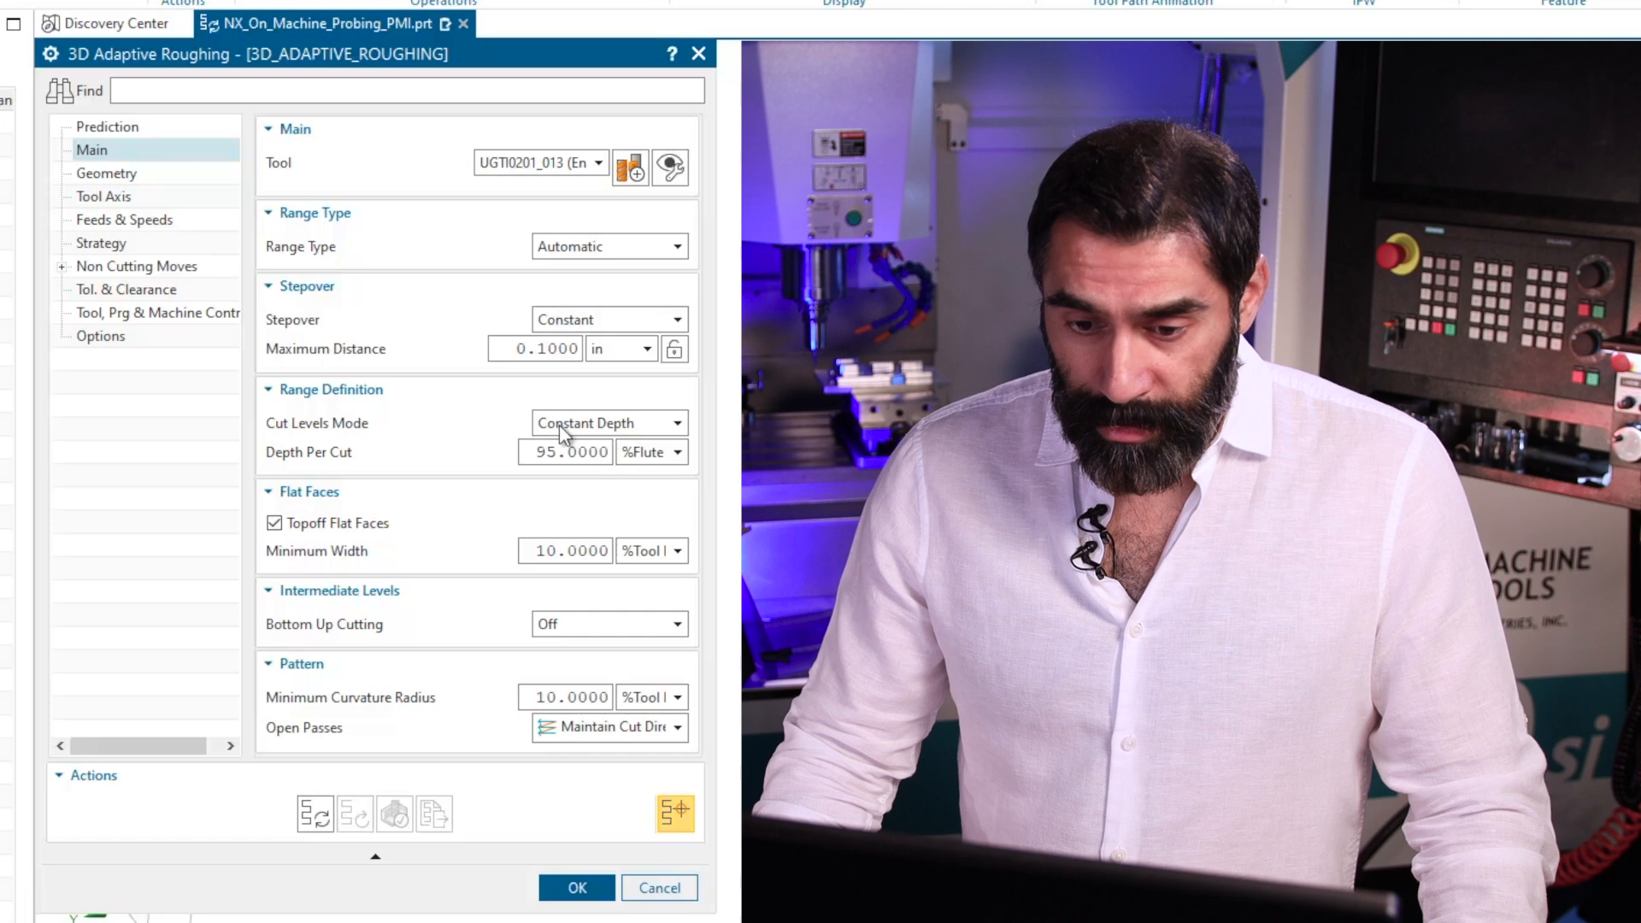
# Set the roughing operation's constant depth per cut to 0.1 in.
pyautogui.click(669, 456)
pyautogui.click(645, 480)
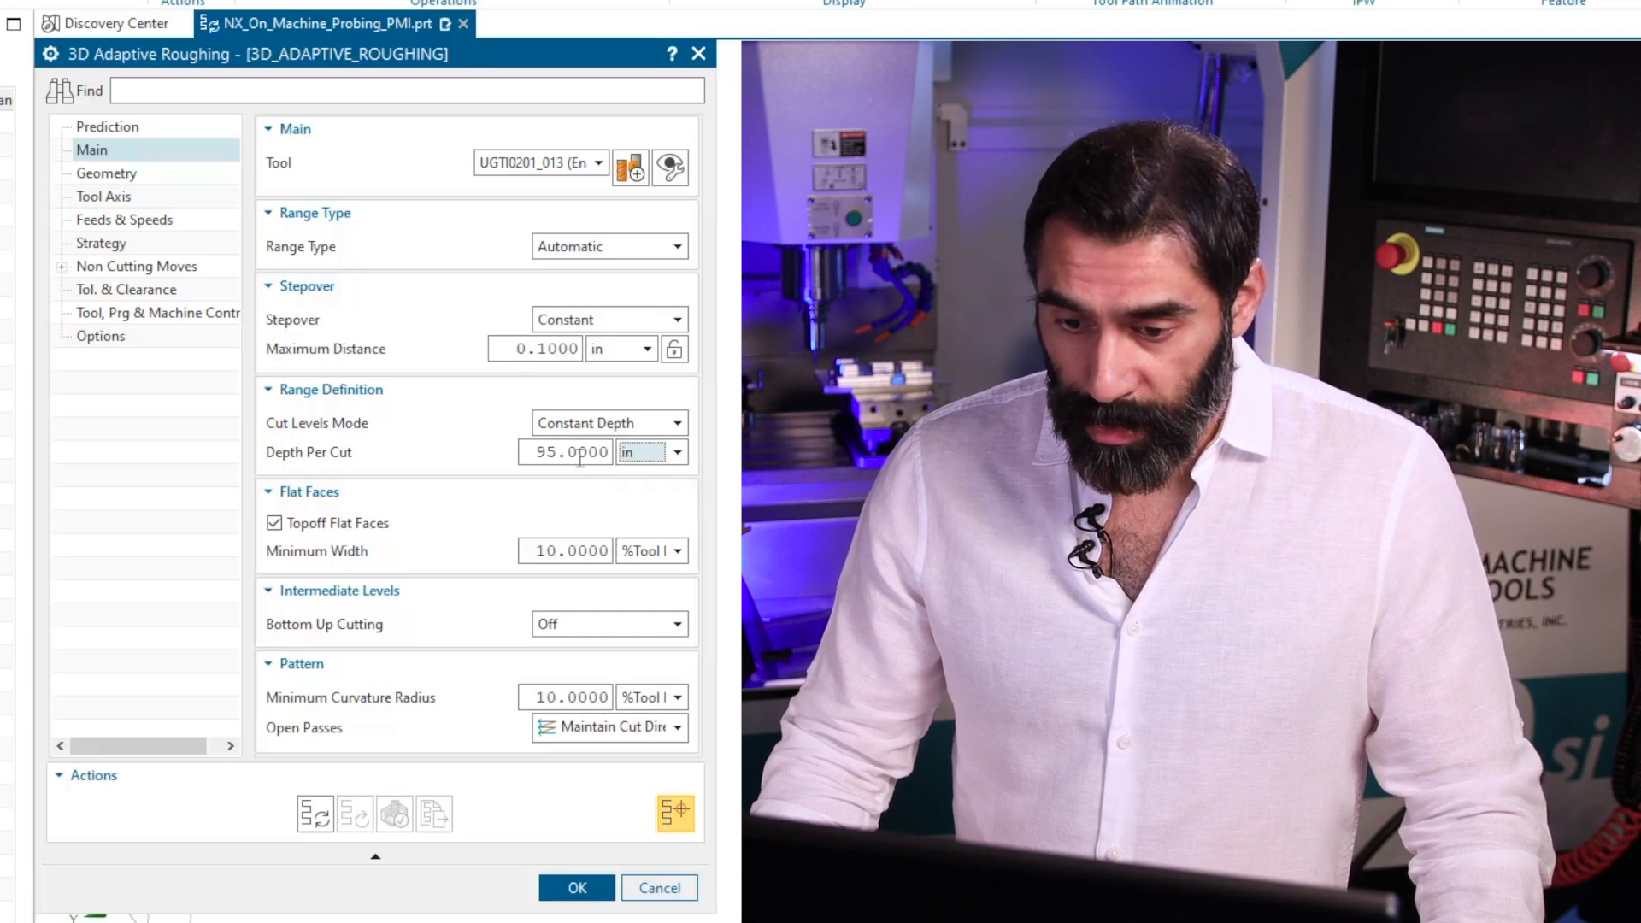
pyautogui.doubleClick(557, 451)
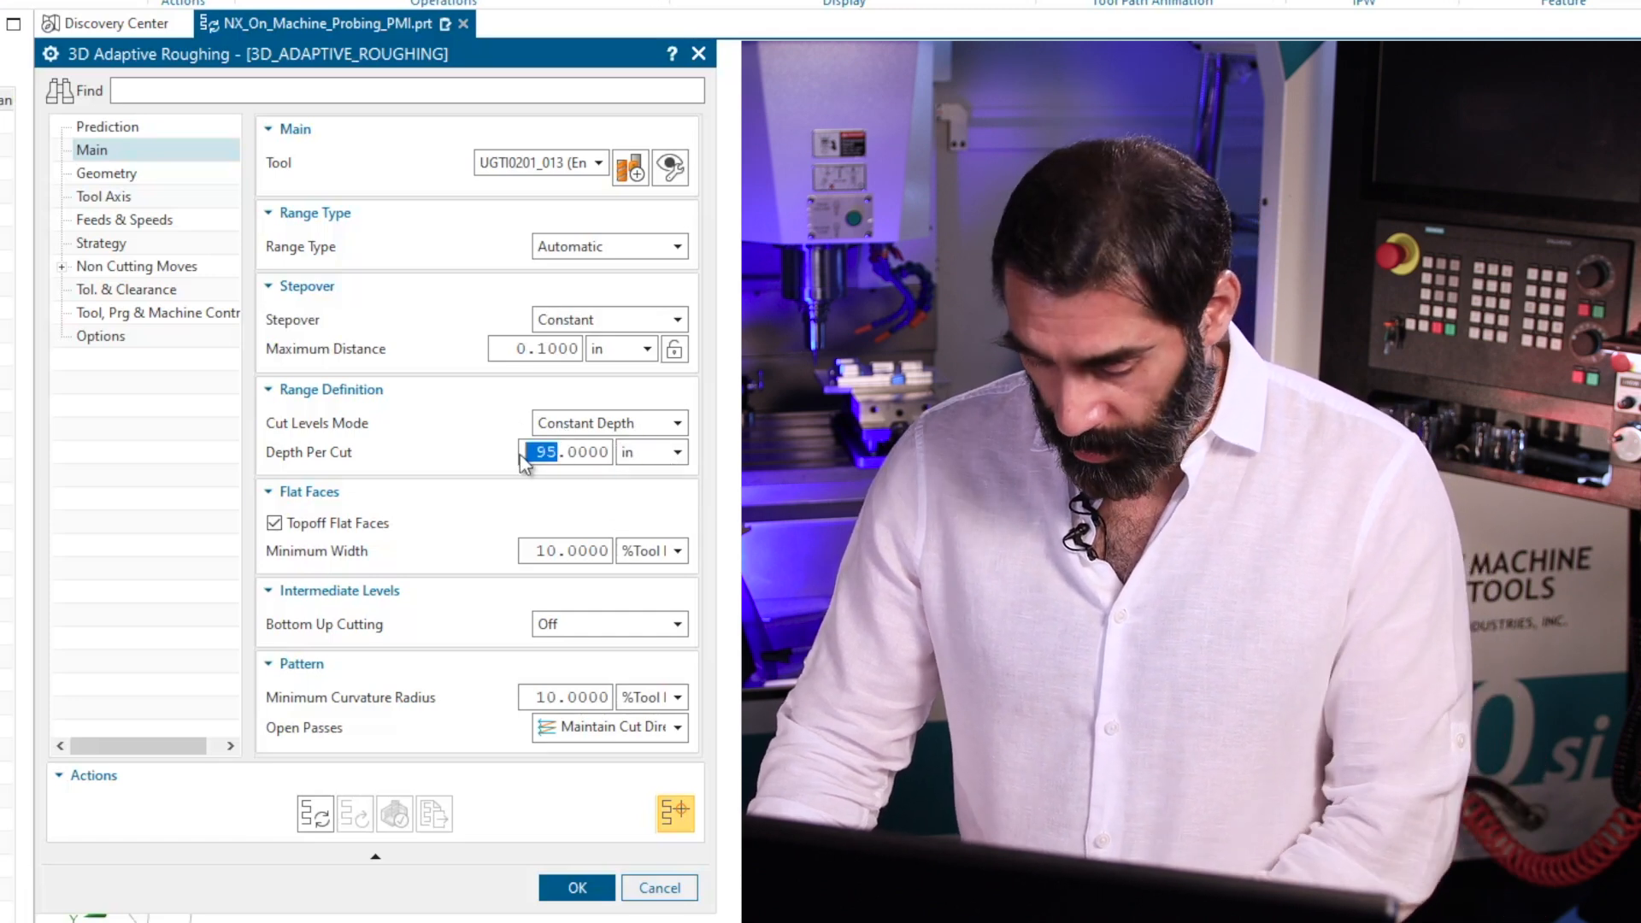
pyautogui.write('0.')
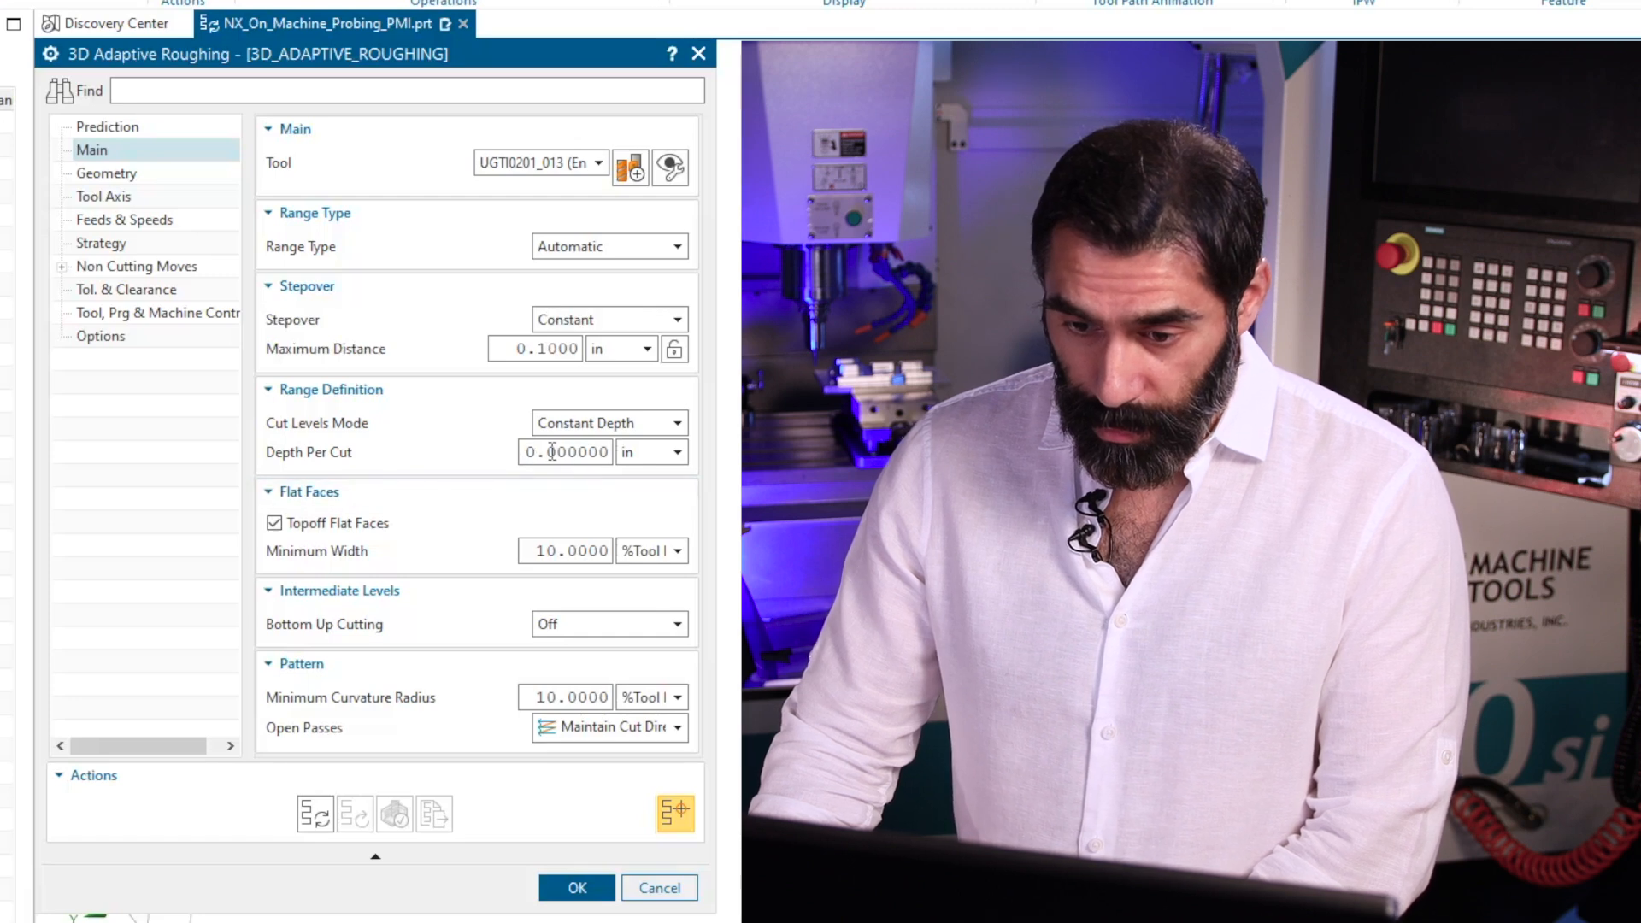
pyautogui.write('1')
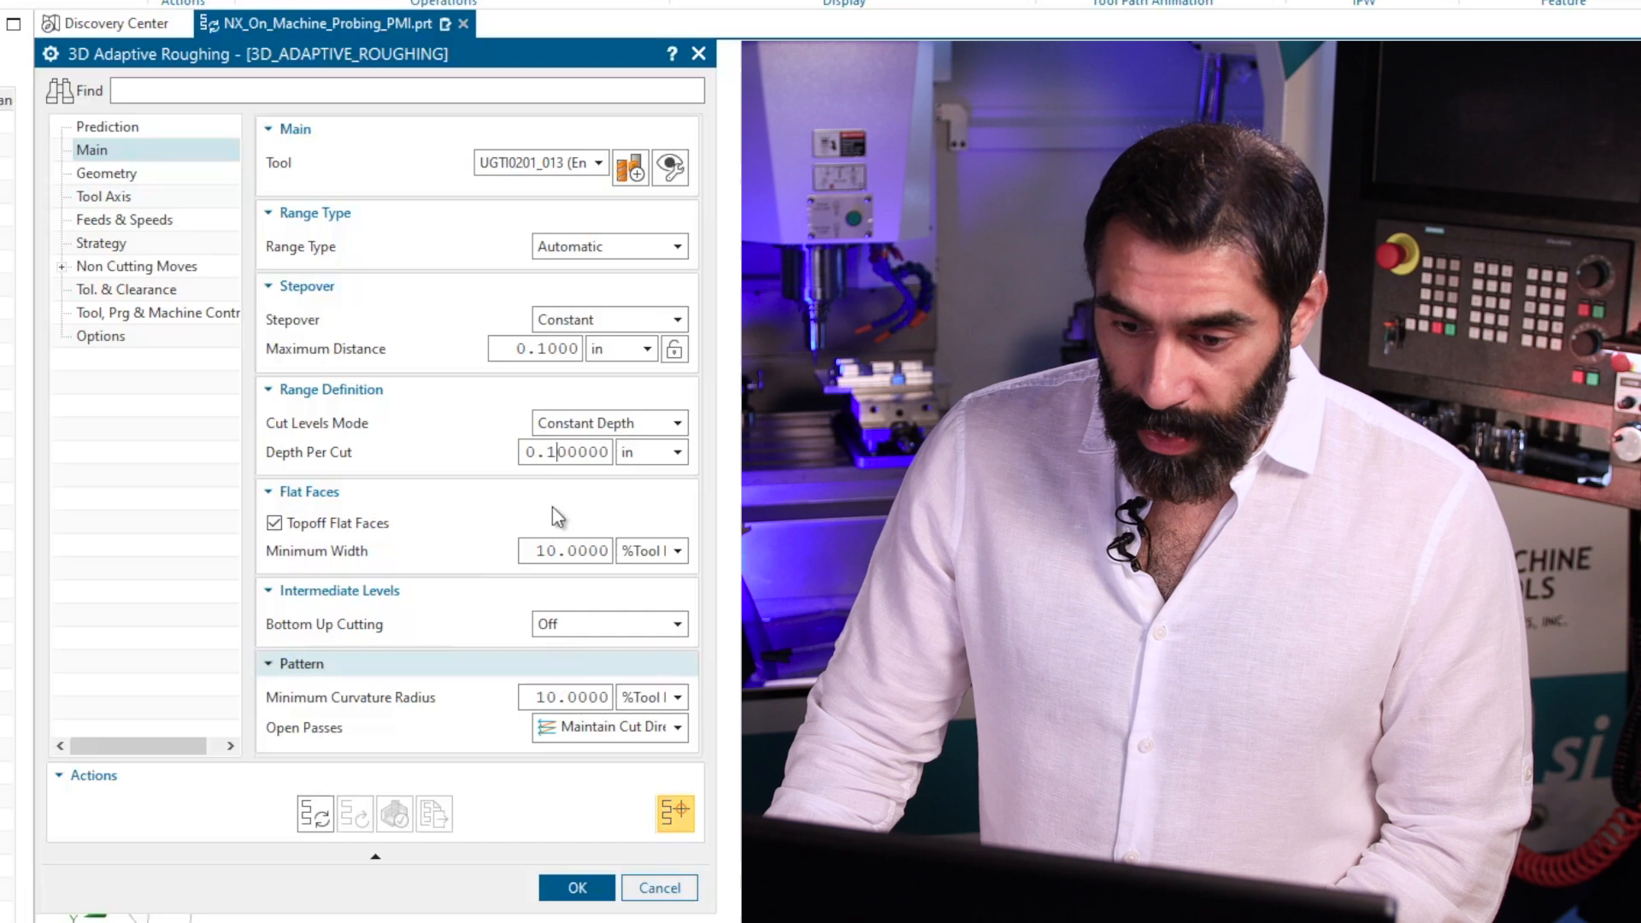
# Review the operation's part and blank stock settings and inspect the part inside its blank.
pyautogui.click(106, 174)
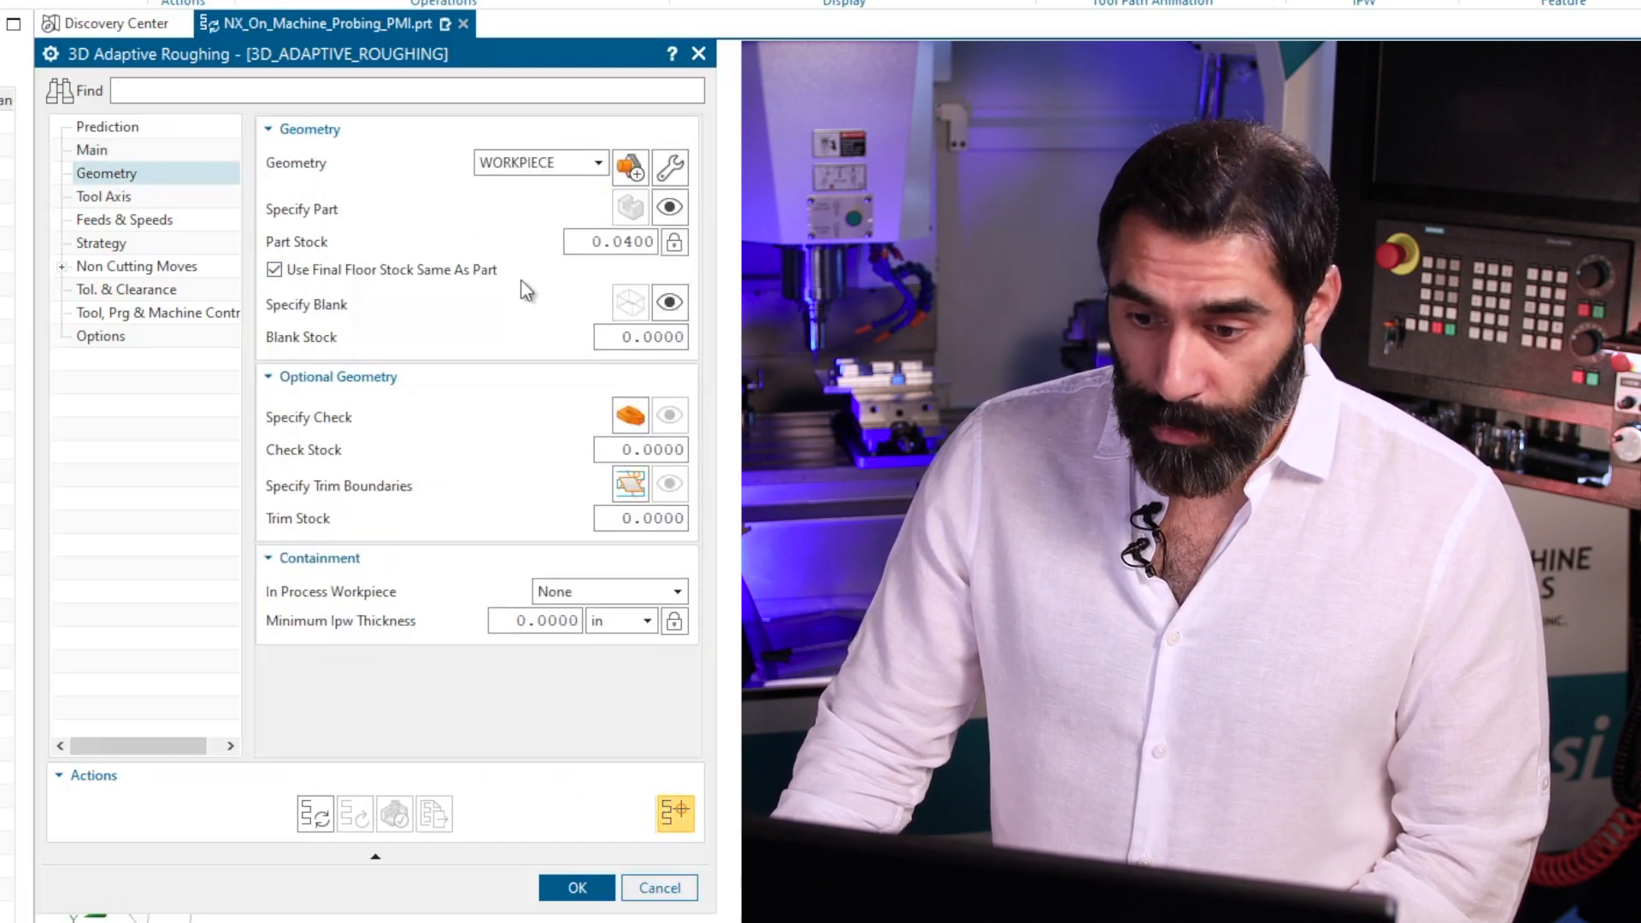
pyautogui.click(659, 338)
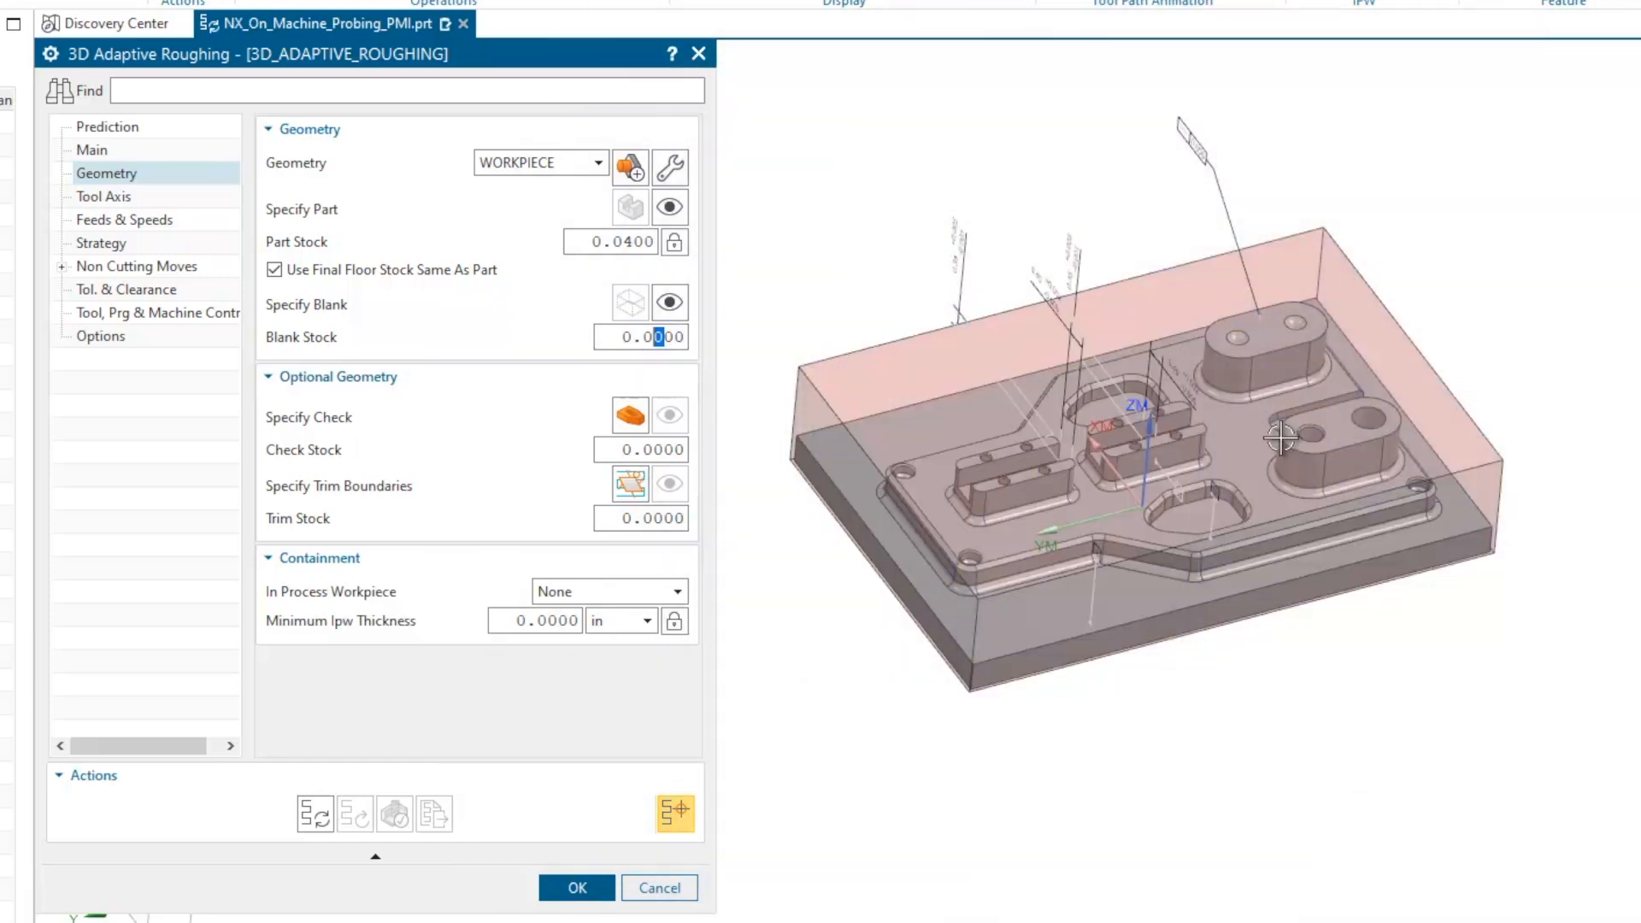
pyautogui.moveTo(1142, 628); pyautogui.dragTo(1102, 618, button='middle')
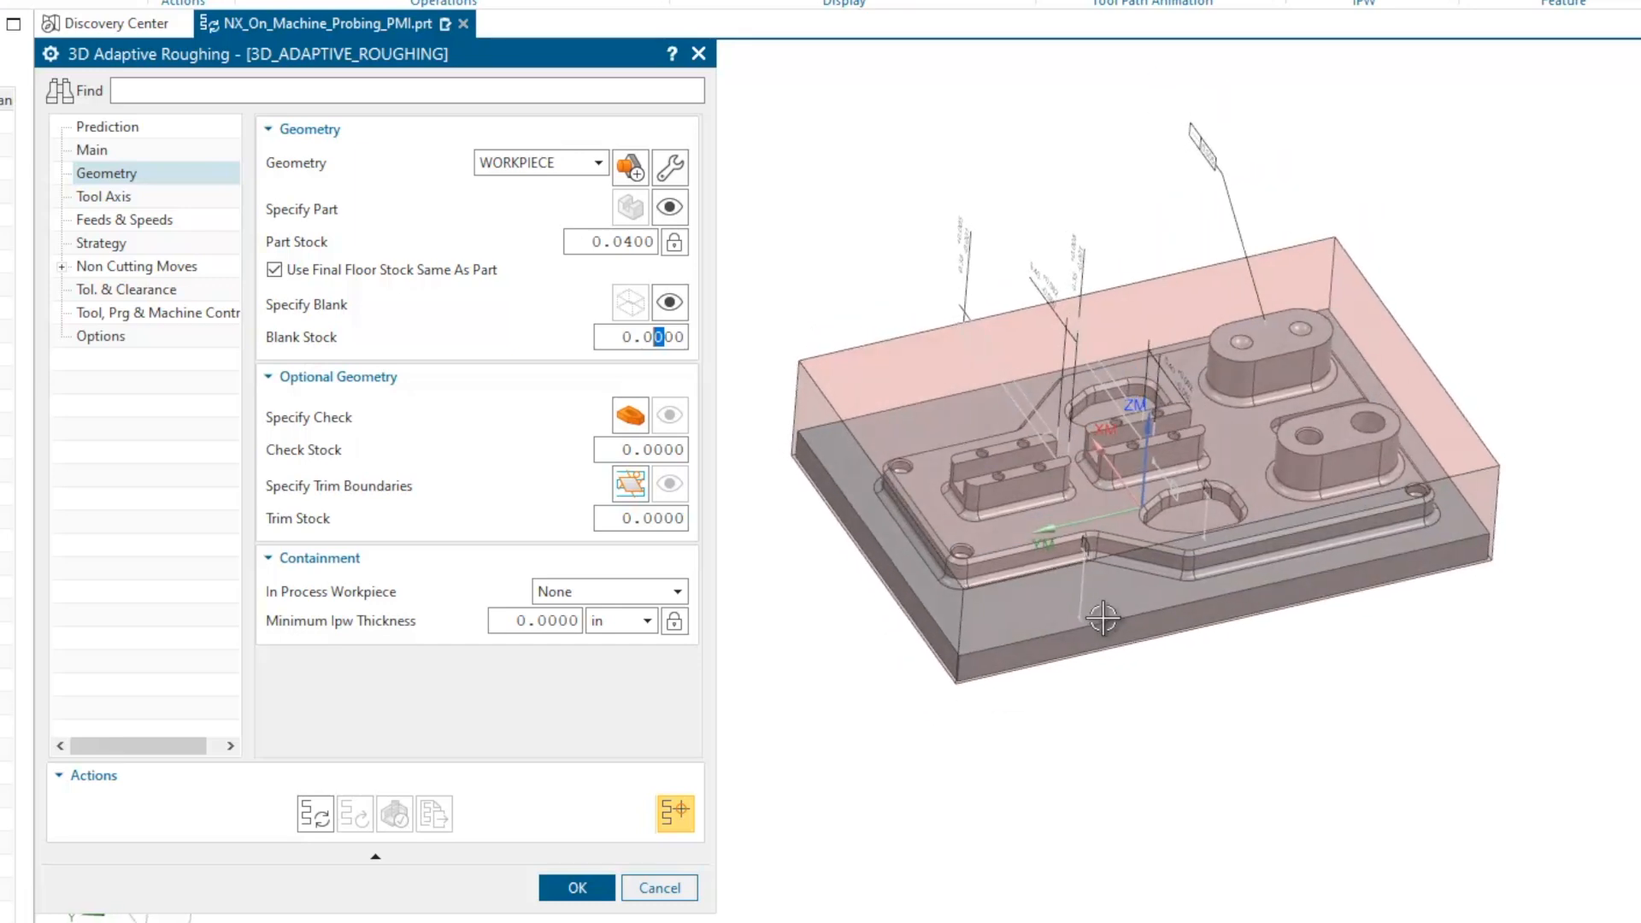
pyautogui.moveTo(1158, 571)
pyautogui.mouseDown(button='middle')
pyautogui.moveTo(1139, 696)
pyautogui.moveTo(1143, 598)
pyautogui.mouseUp(button='middle')
pyautogui.scroll(1, 1109, 432)
pyautogui.moveTo(1134, 357); pyautogui.dragTo(1092, 532, button='middle')
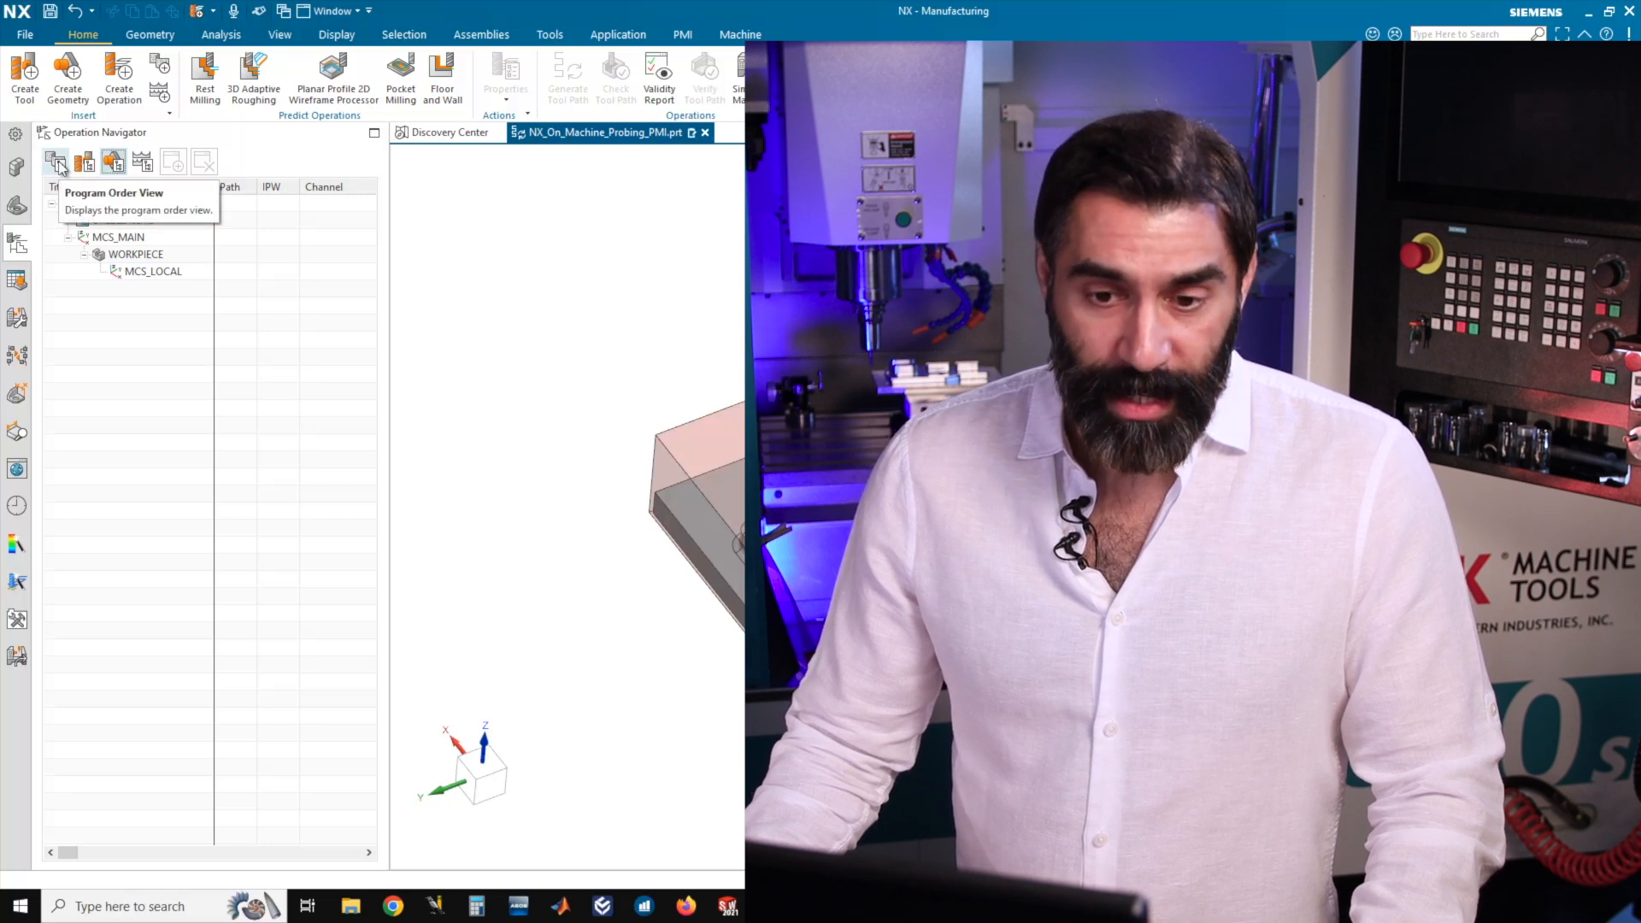
# Show the program order and insert another mill_contour operation under PROGRAM, using the 3D Adaptive Roughing subtype.
pyautogui.click(56, 161)
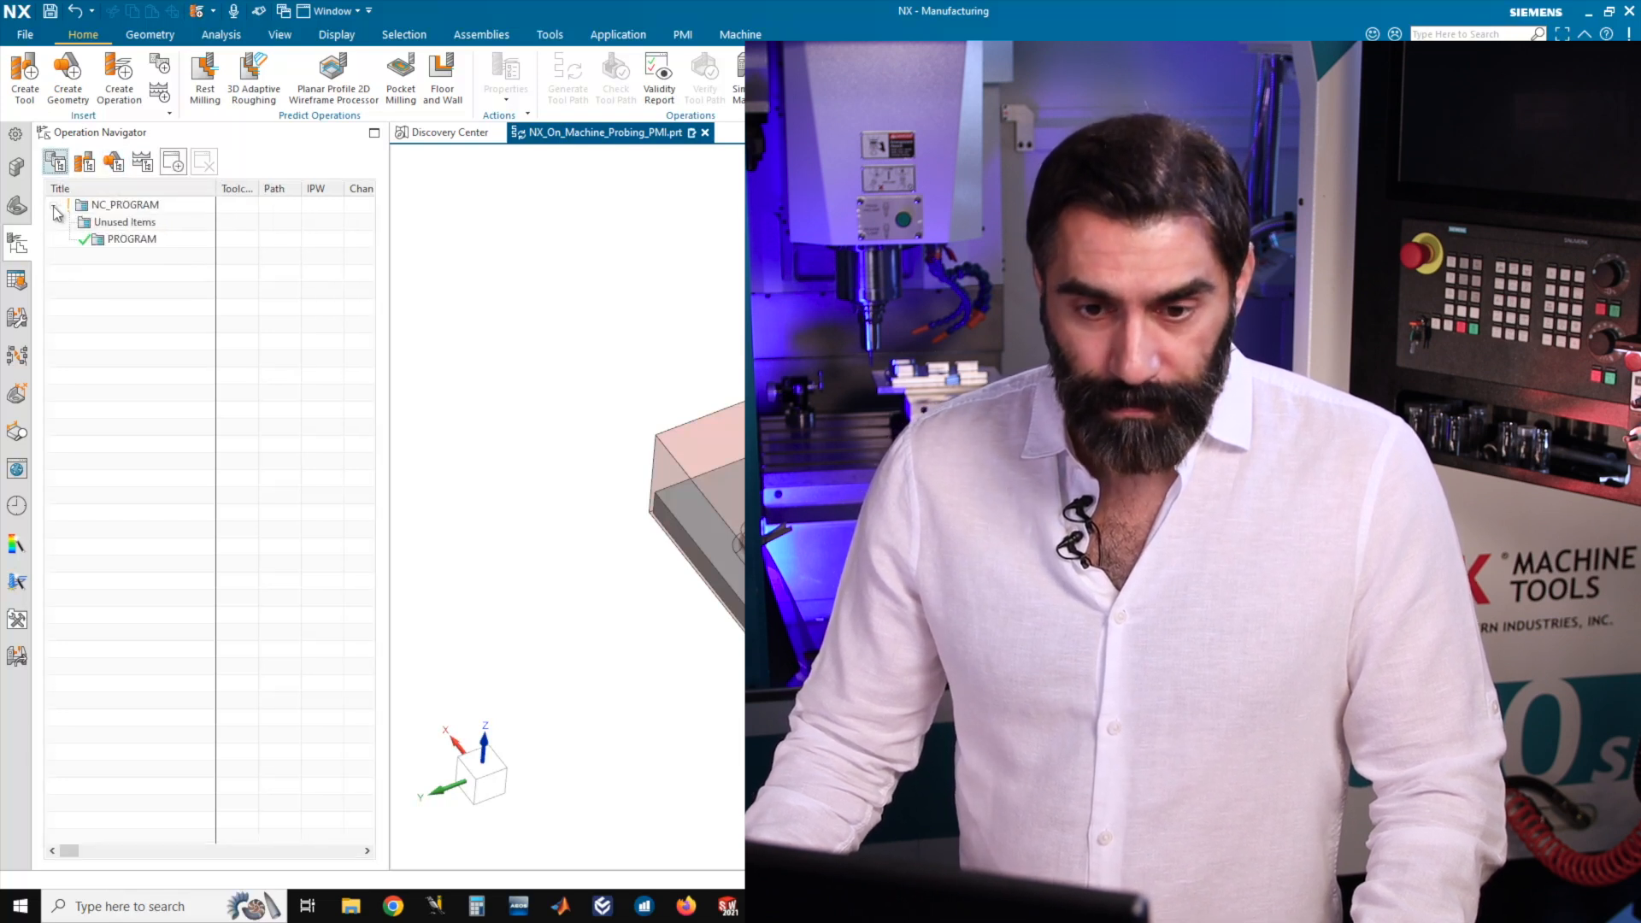
pyautogui.rightClick(132, 241)
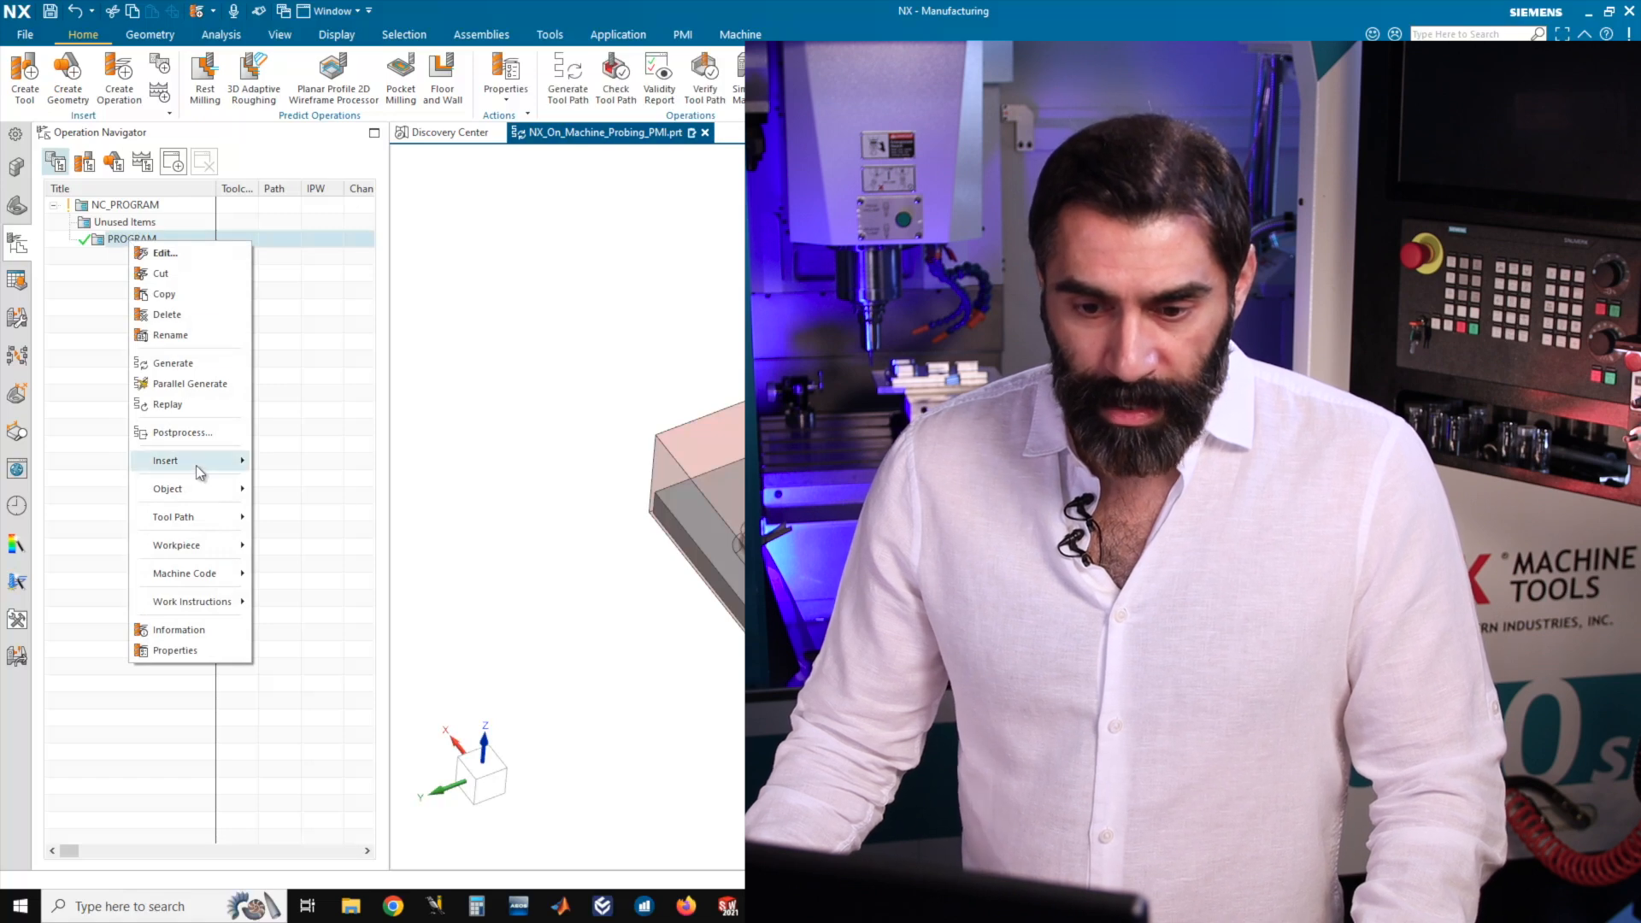
pyautogui.moveTo(203, 463)
pyautogui.click(298, 466)
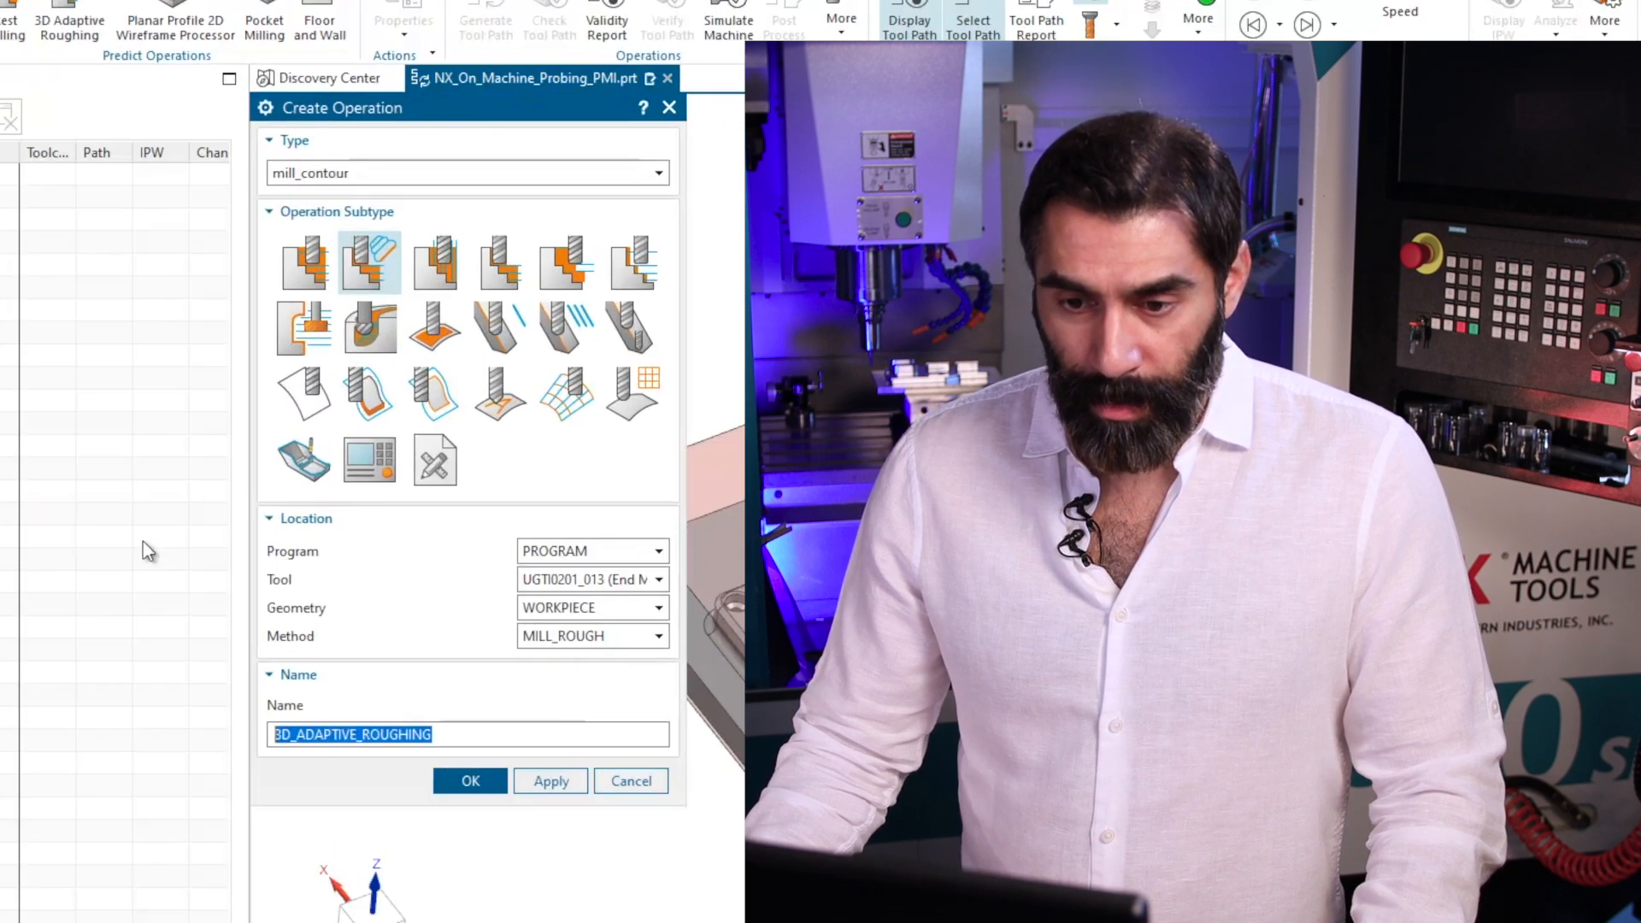
pyautogui.click(456, 199)
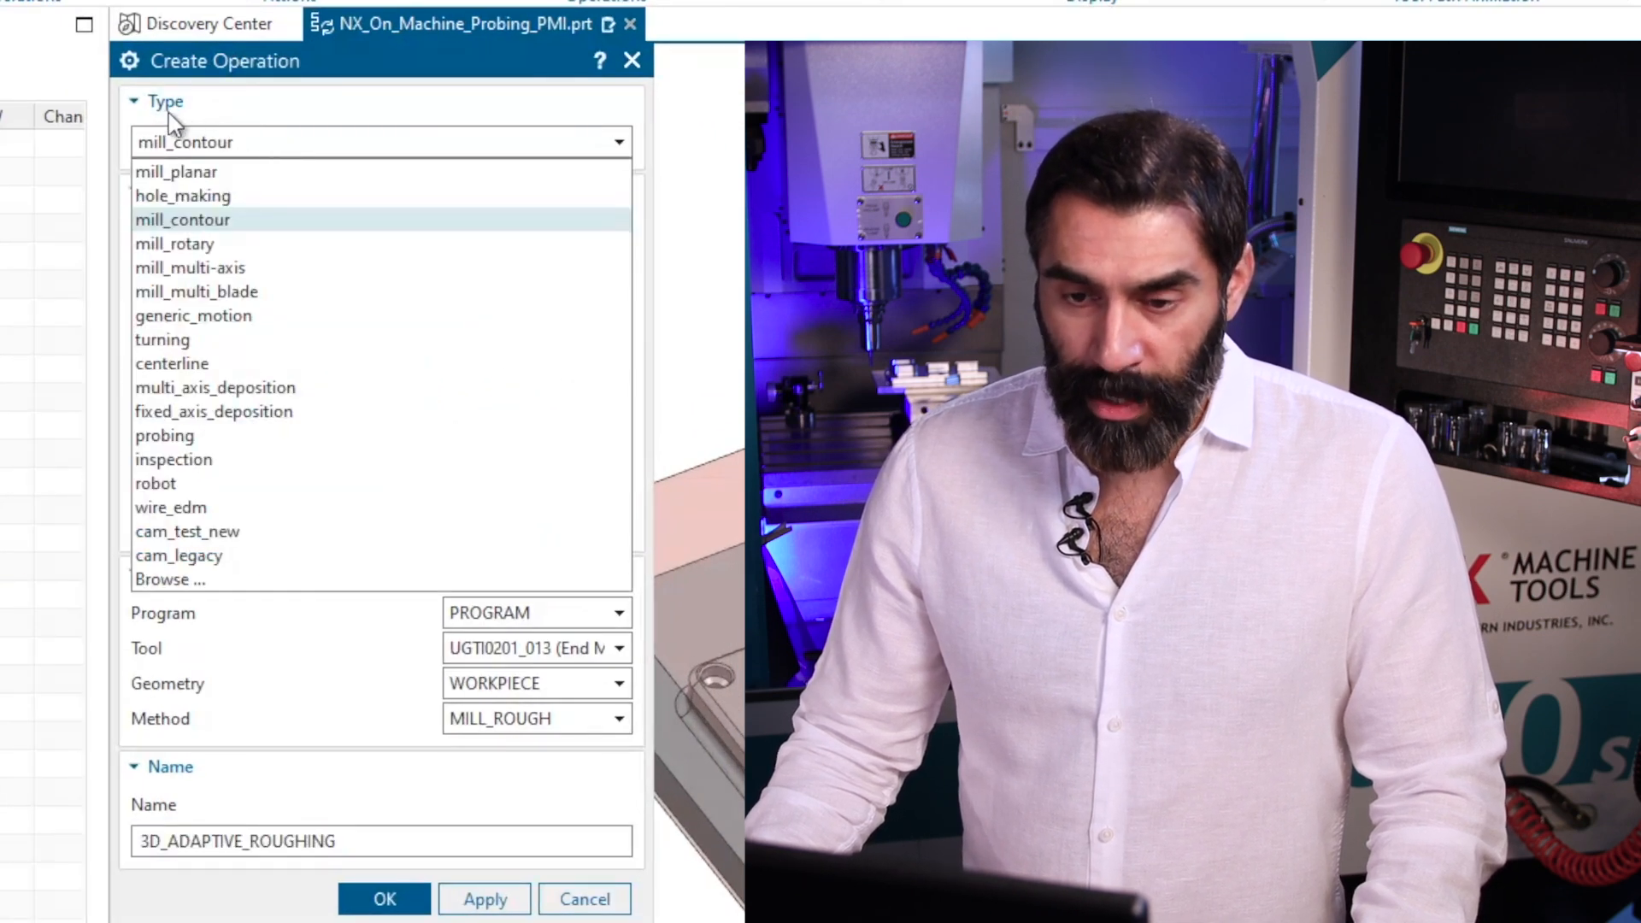
pyautogui.click(183, 222)
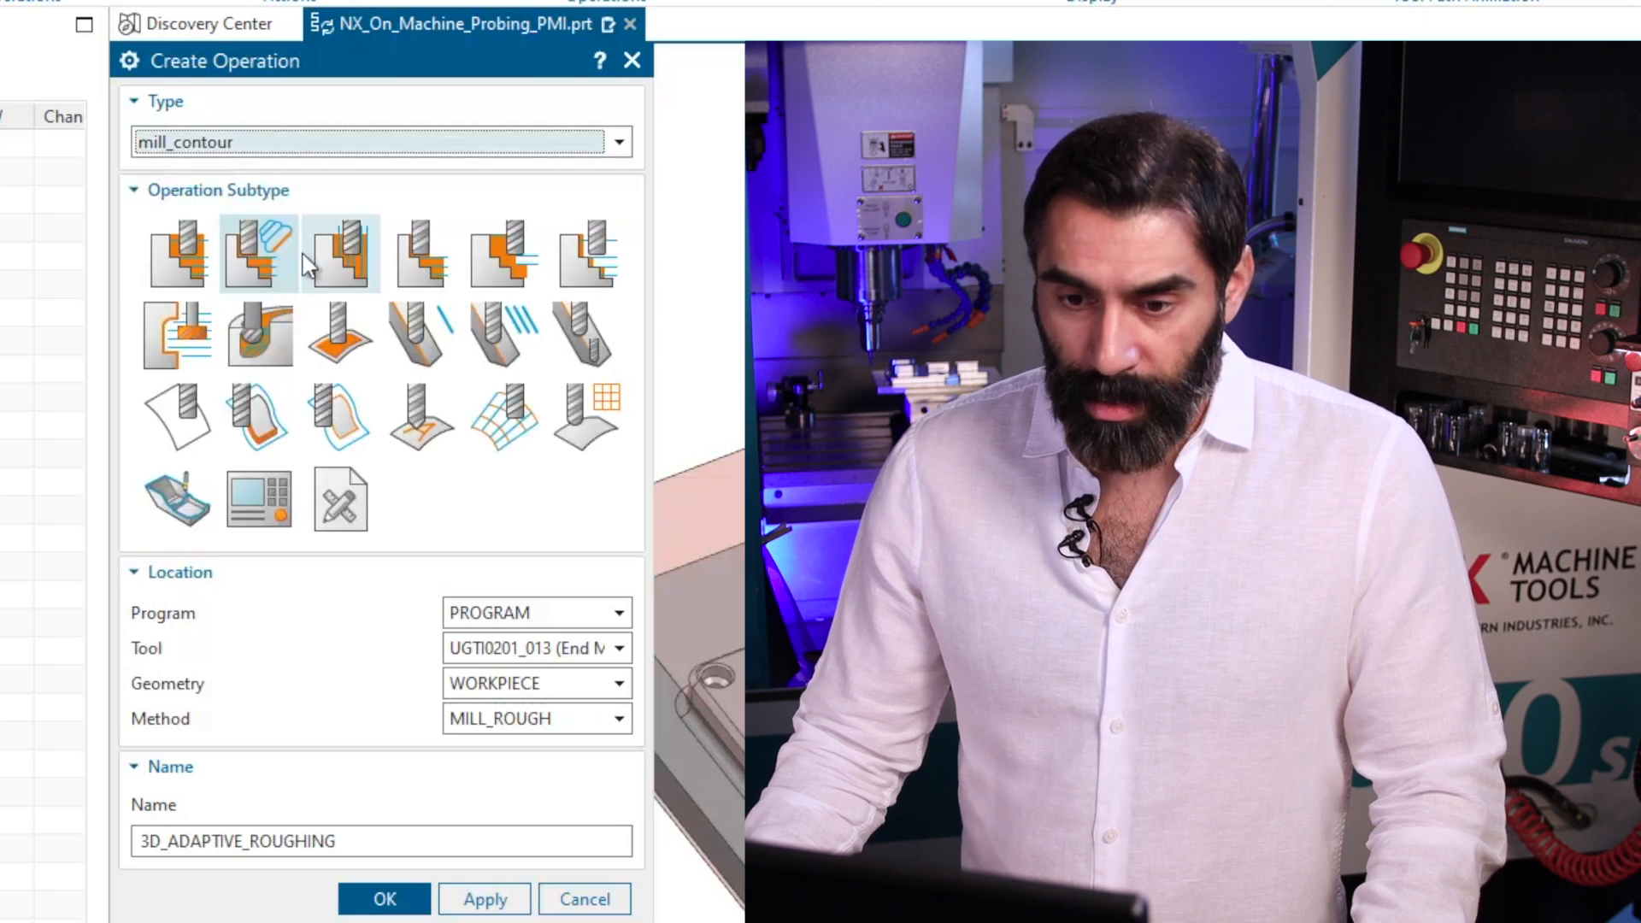
pyautogui.moveTo(265, 253)
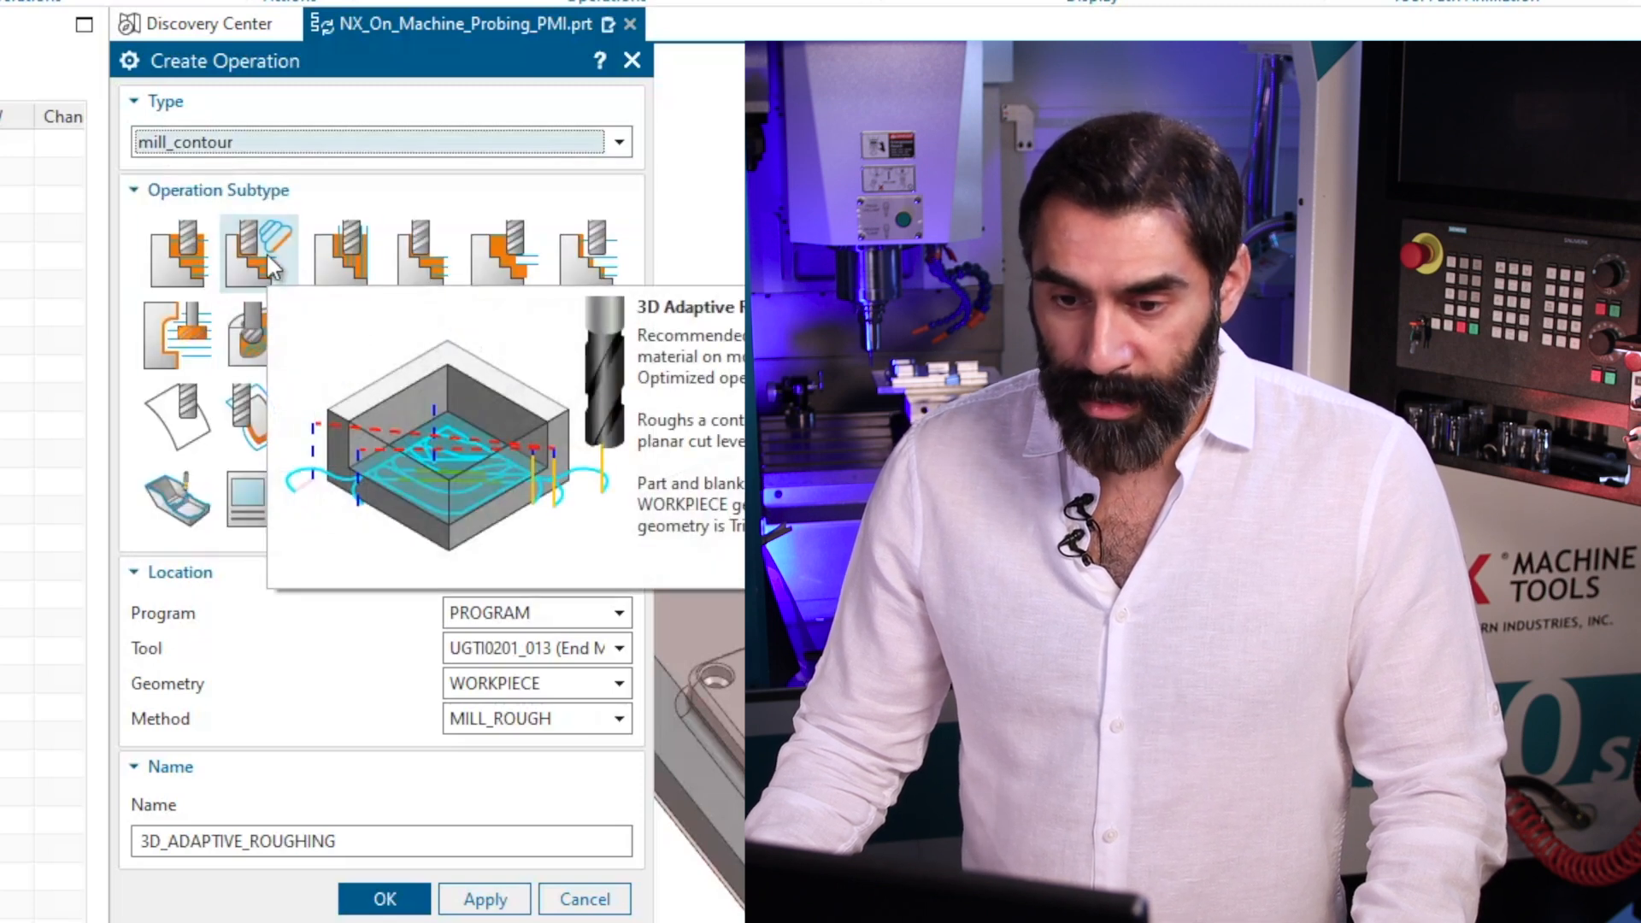
pyautogui.click(265, 253)
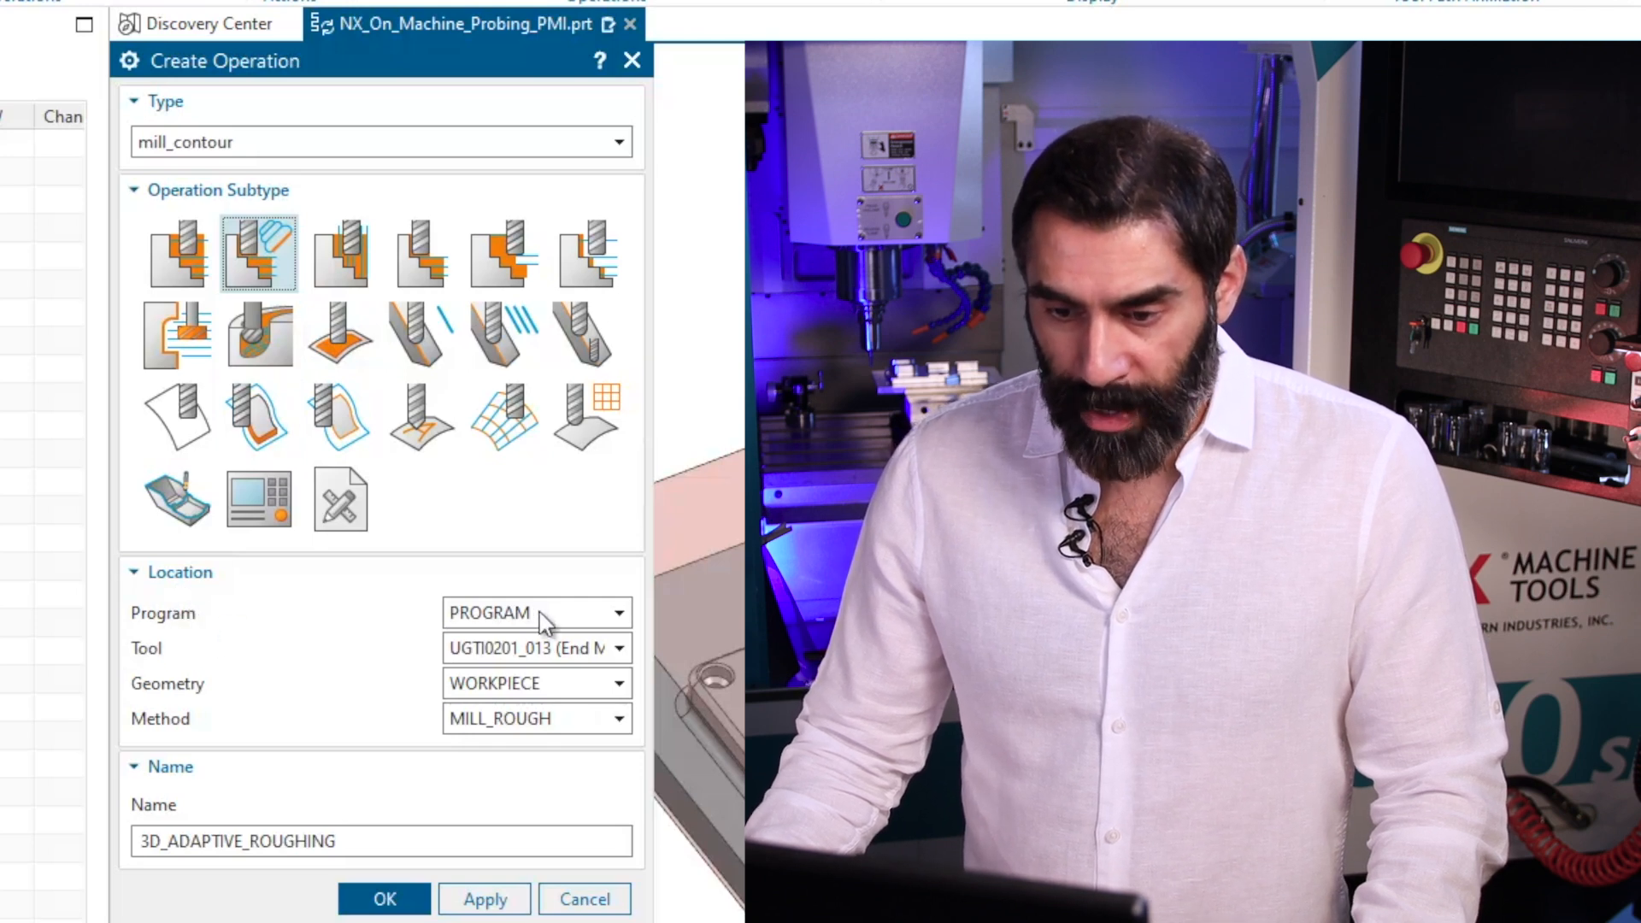
# Set the new operation's program to PROGRAM and its tool to UGTI0201_013 (End Mill 1").
pyautogui.click(614, 617)
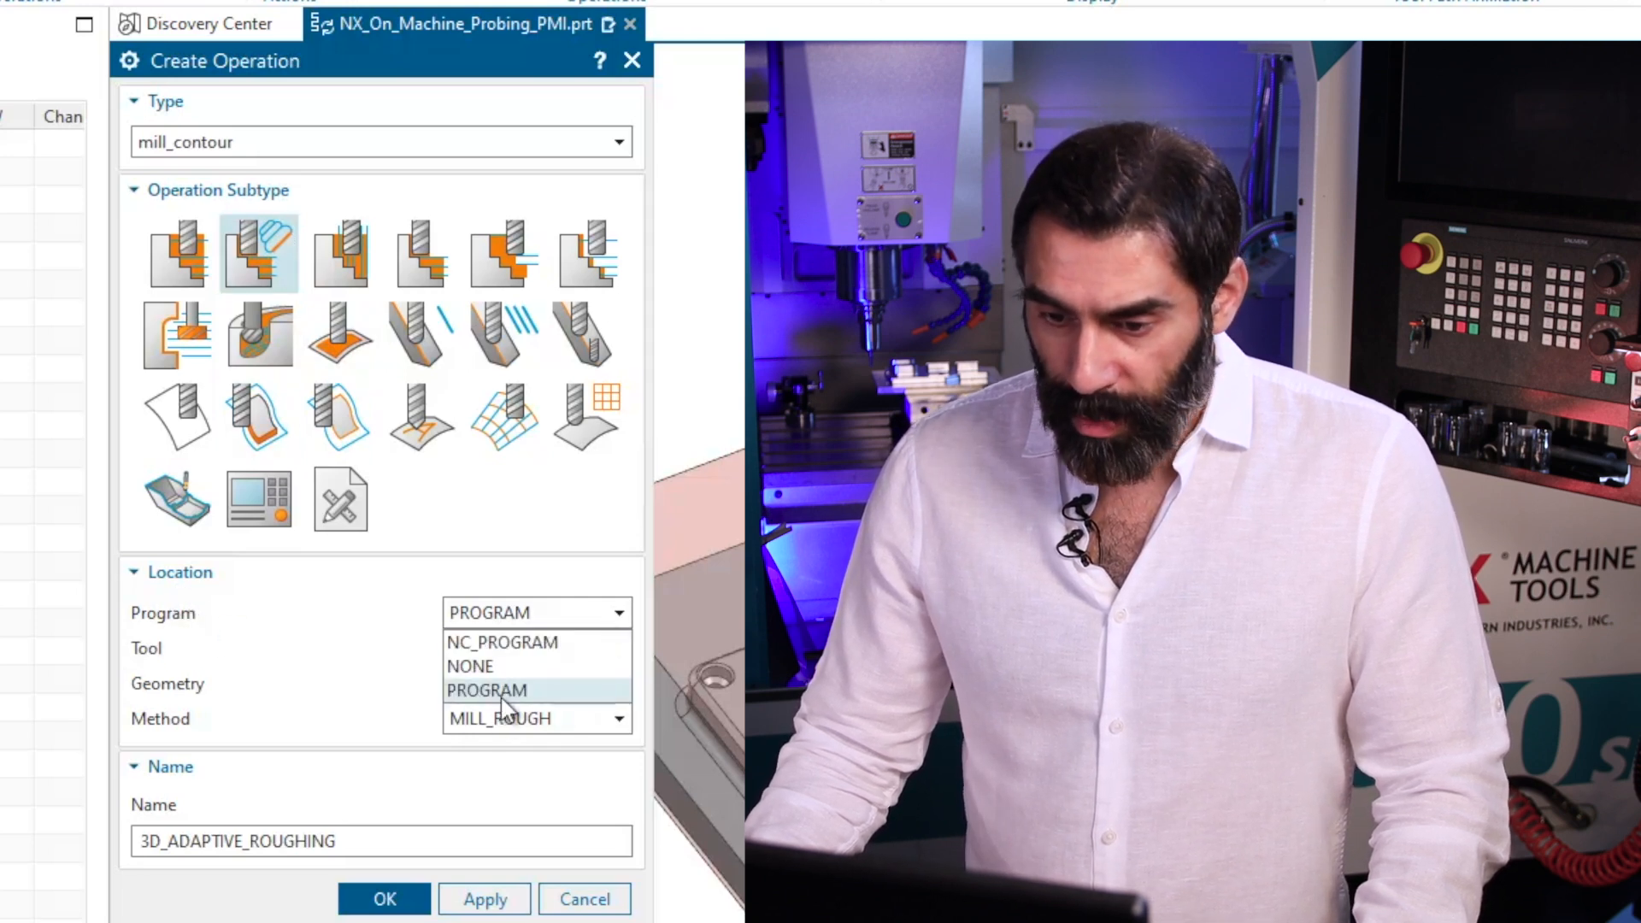
pyautogui.click(496, 691)
pyautogui.click(572, 656)
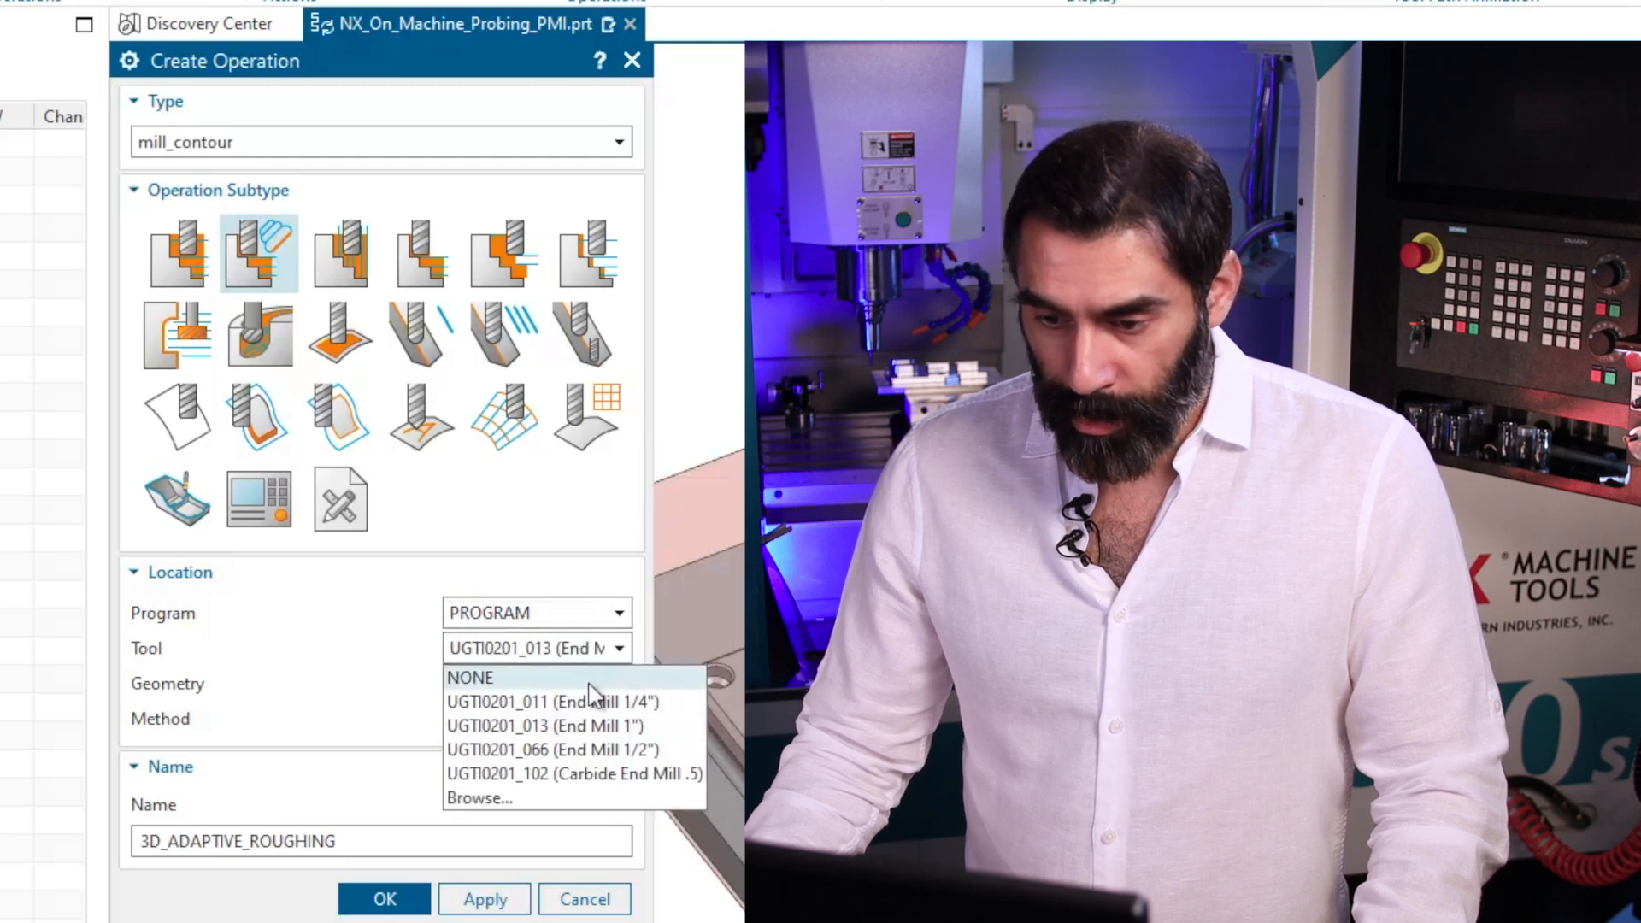
pyautogui.click(602, 728)
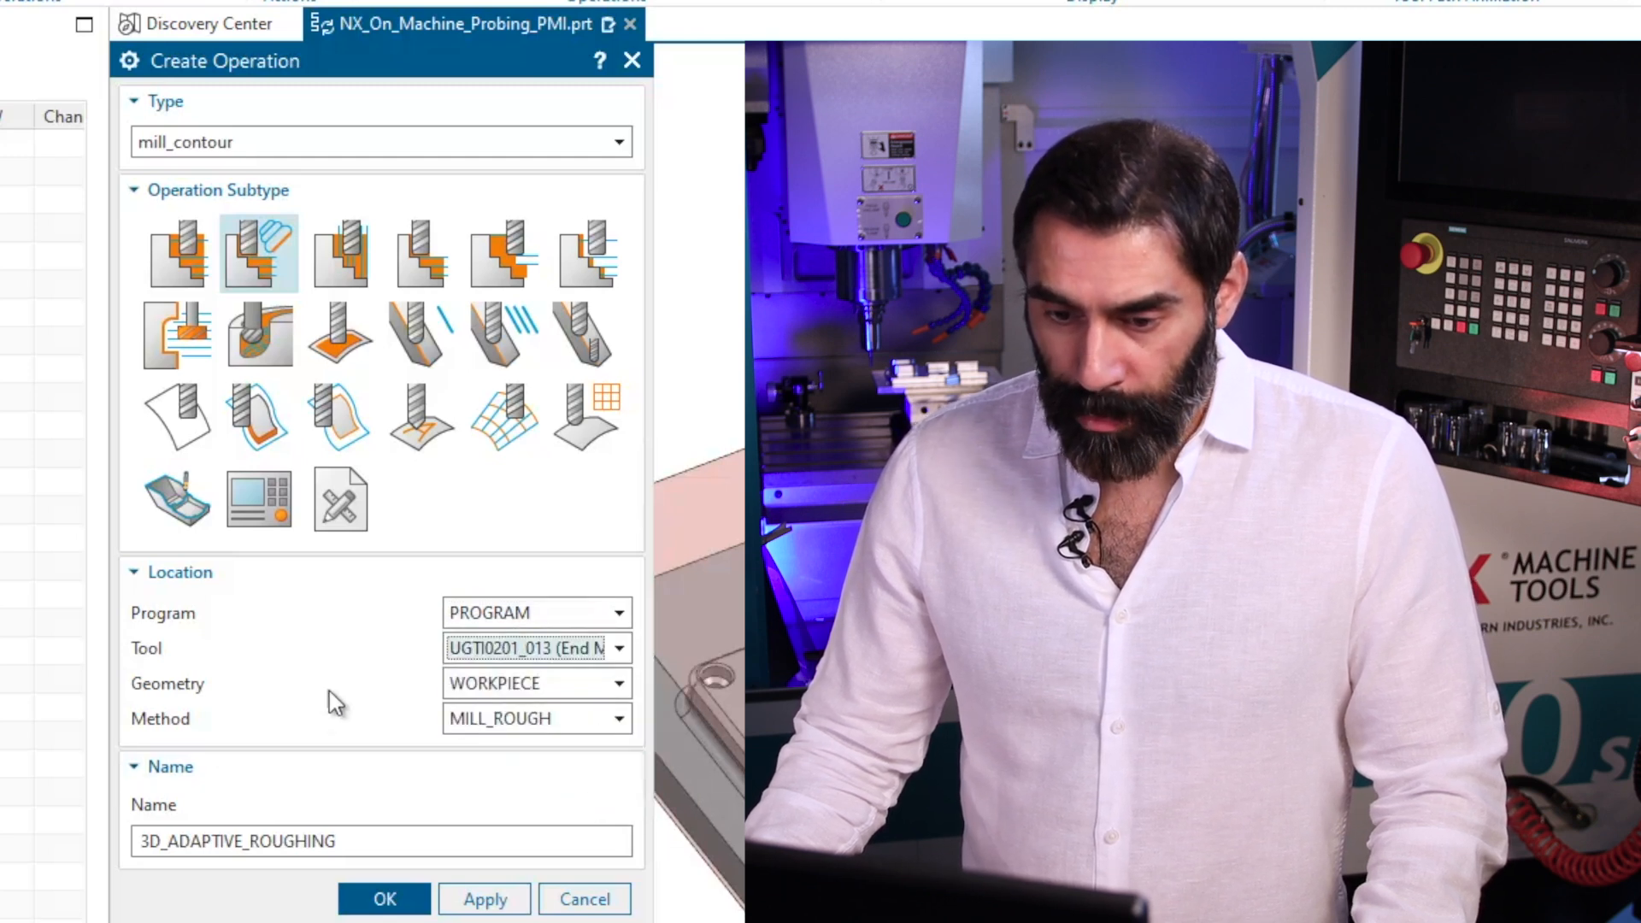
# Choose WORKPIECE as geometry and MILL_ROUGH as method, and create the operation with the name 3D_ADAPTIVE_ROUGHING.
pyautogui.click(530, 688)
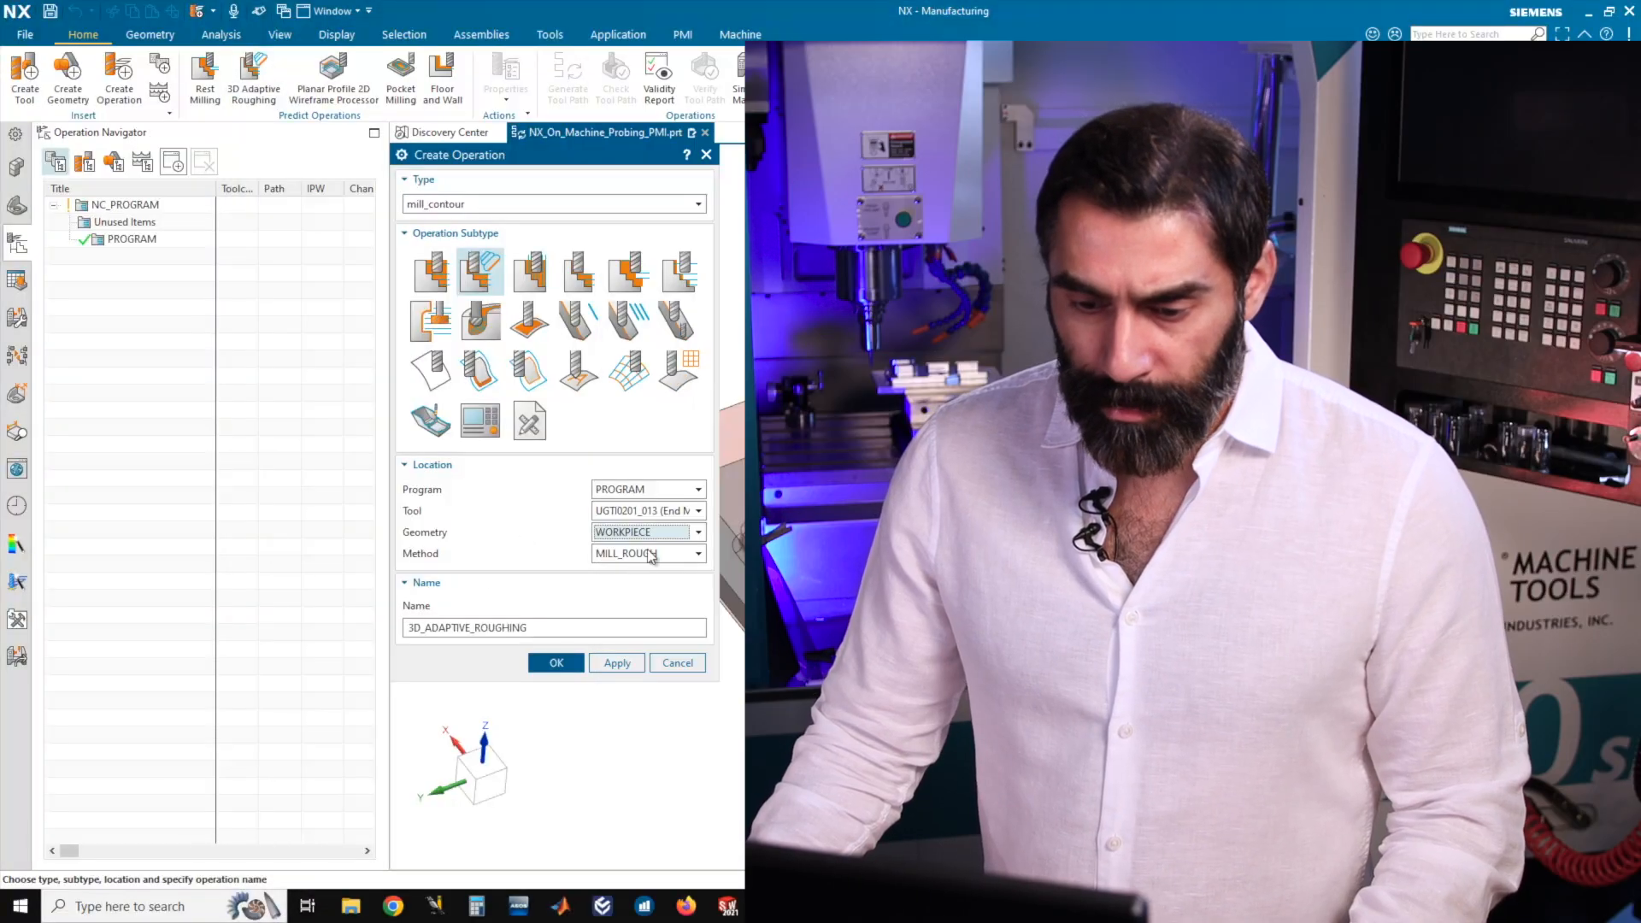
pyautogui.click(667, 554)
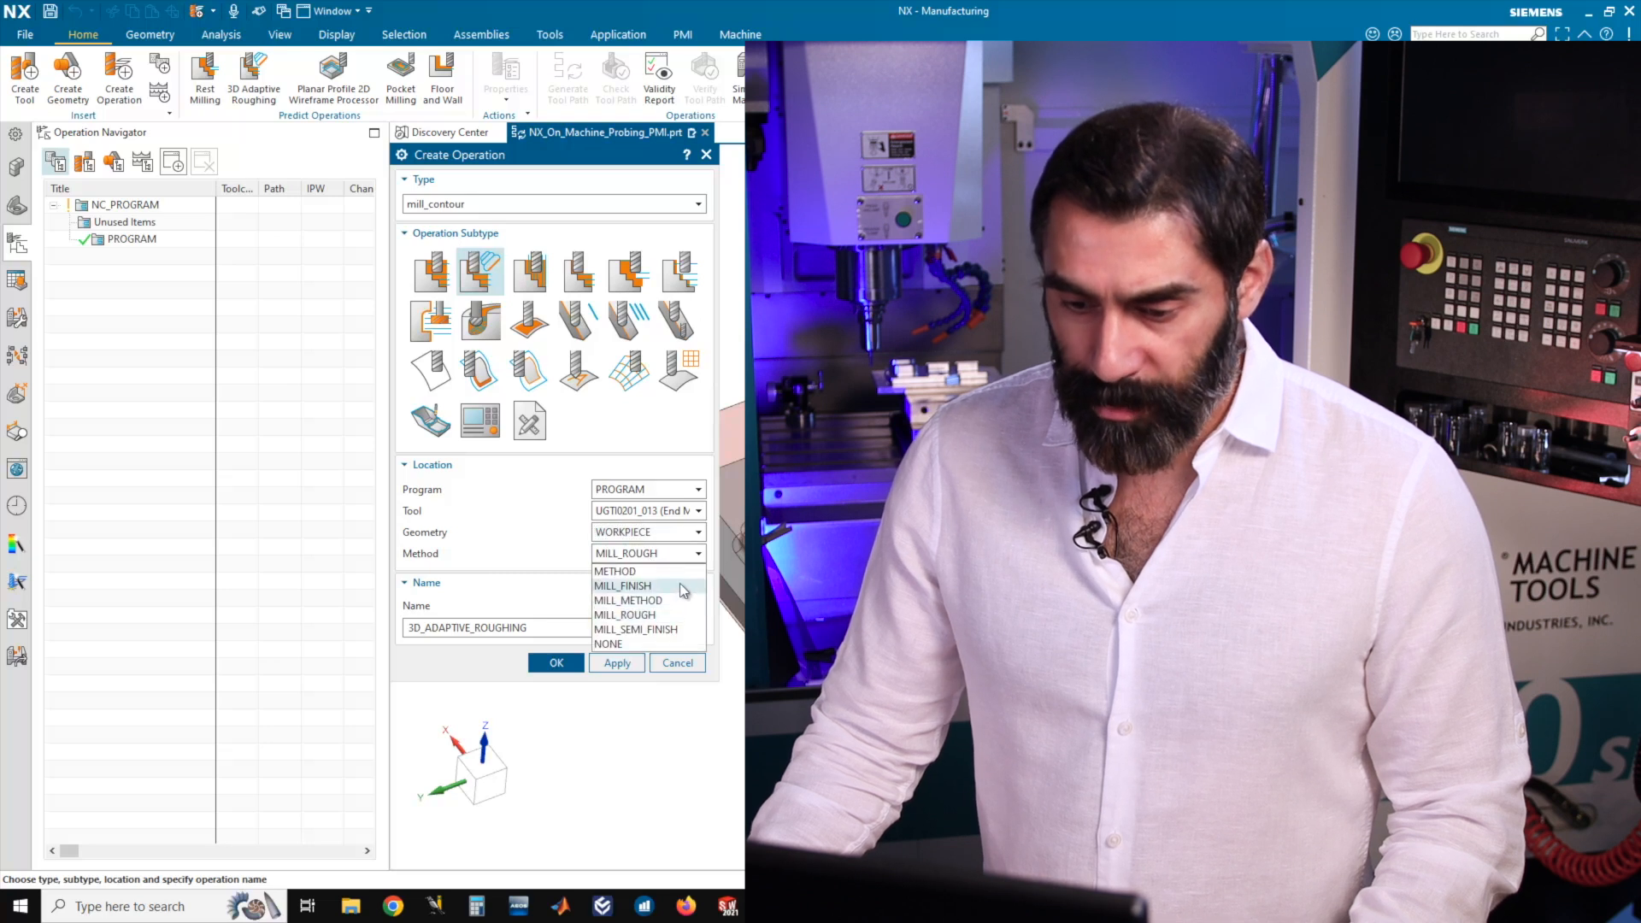
pyautogui.click(645, 615)
pyautogui.doubleClick(469, 628)
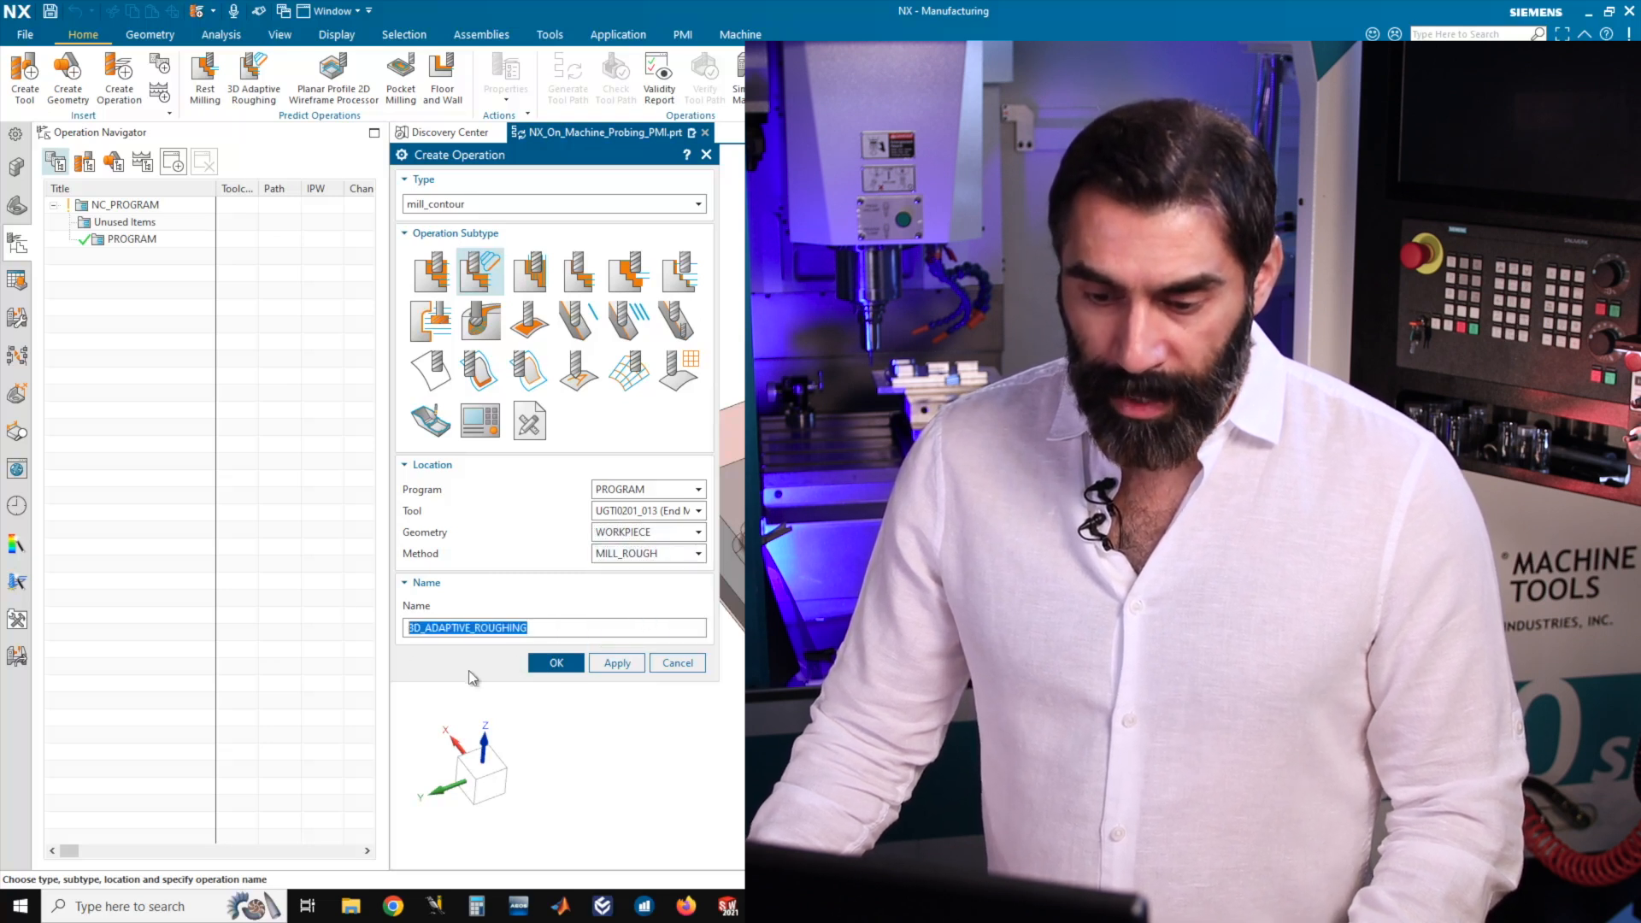
pyautogui.click(556, 664)
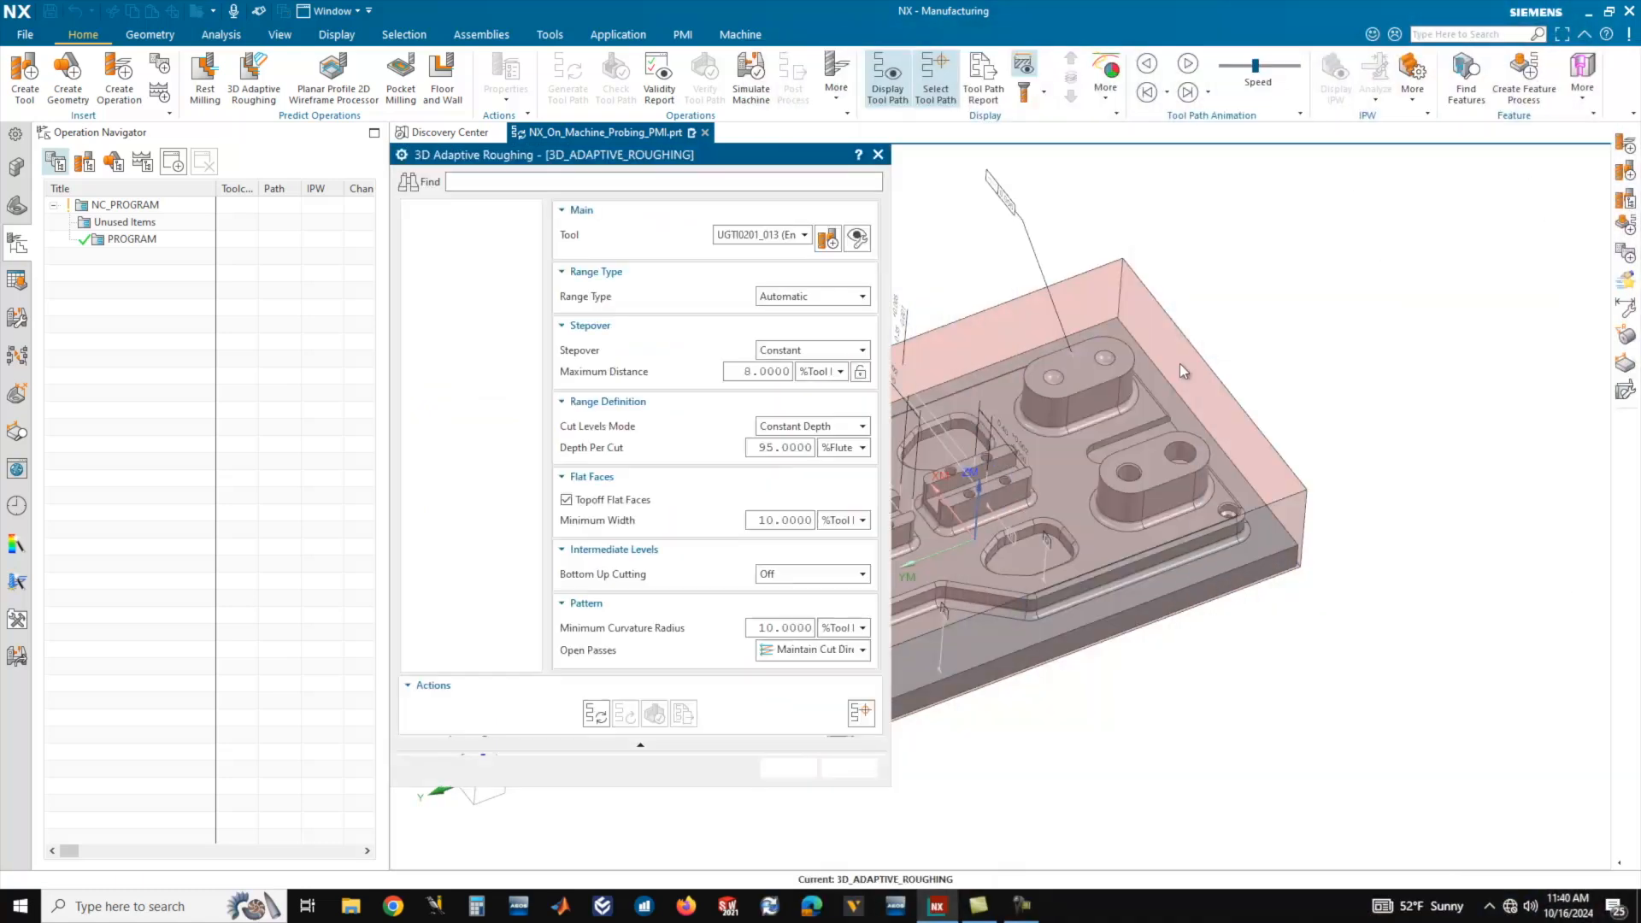
# Set the maximum distance of the constant stepover to 0.15 in.
pyautogui.moveTo(1404, 383); pyautogui.dragTo(965, 419, button='middle')
pyautogui.moveTo(1193, 413); pyautogui.dragTo(1150, 439, button='middle')
pyautogui.scroll(-1, 1152, 452)
pyautogui.scroll(3, 1152, 452)
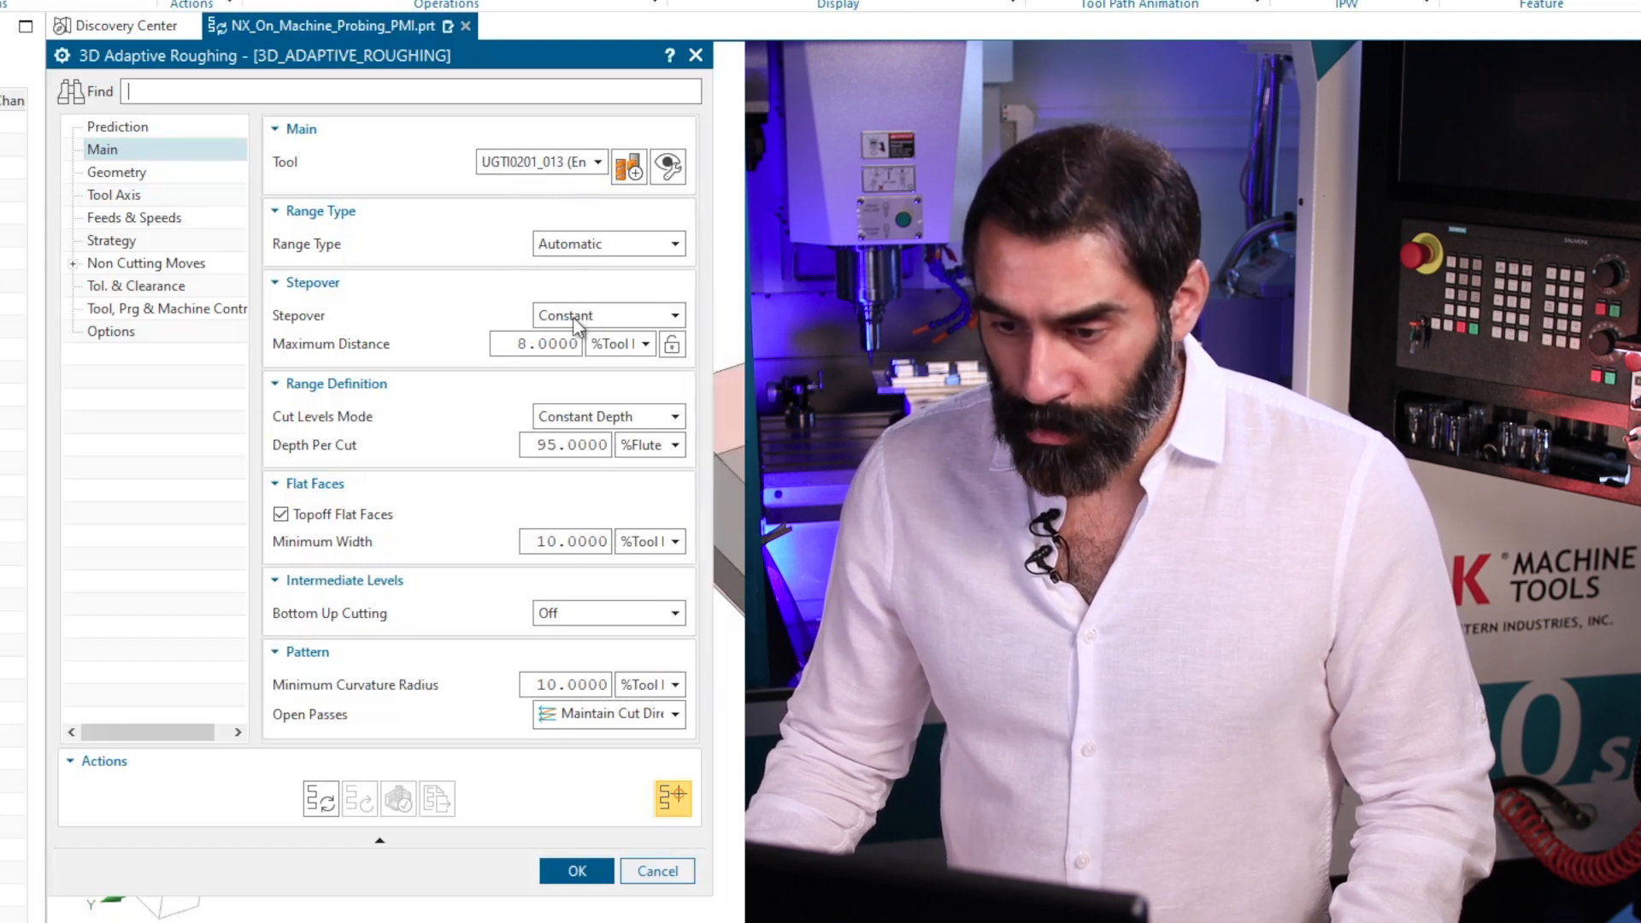
pyautogui.click(612, 343)
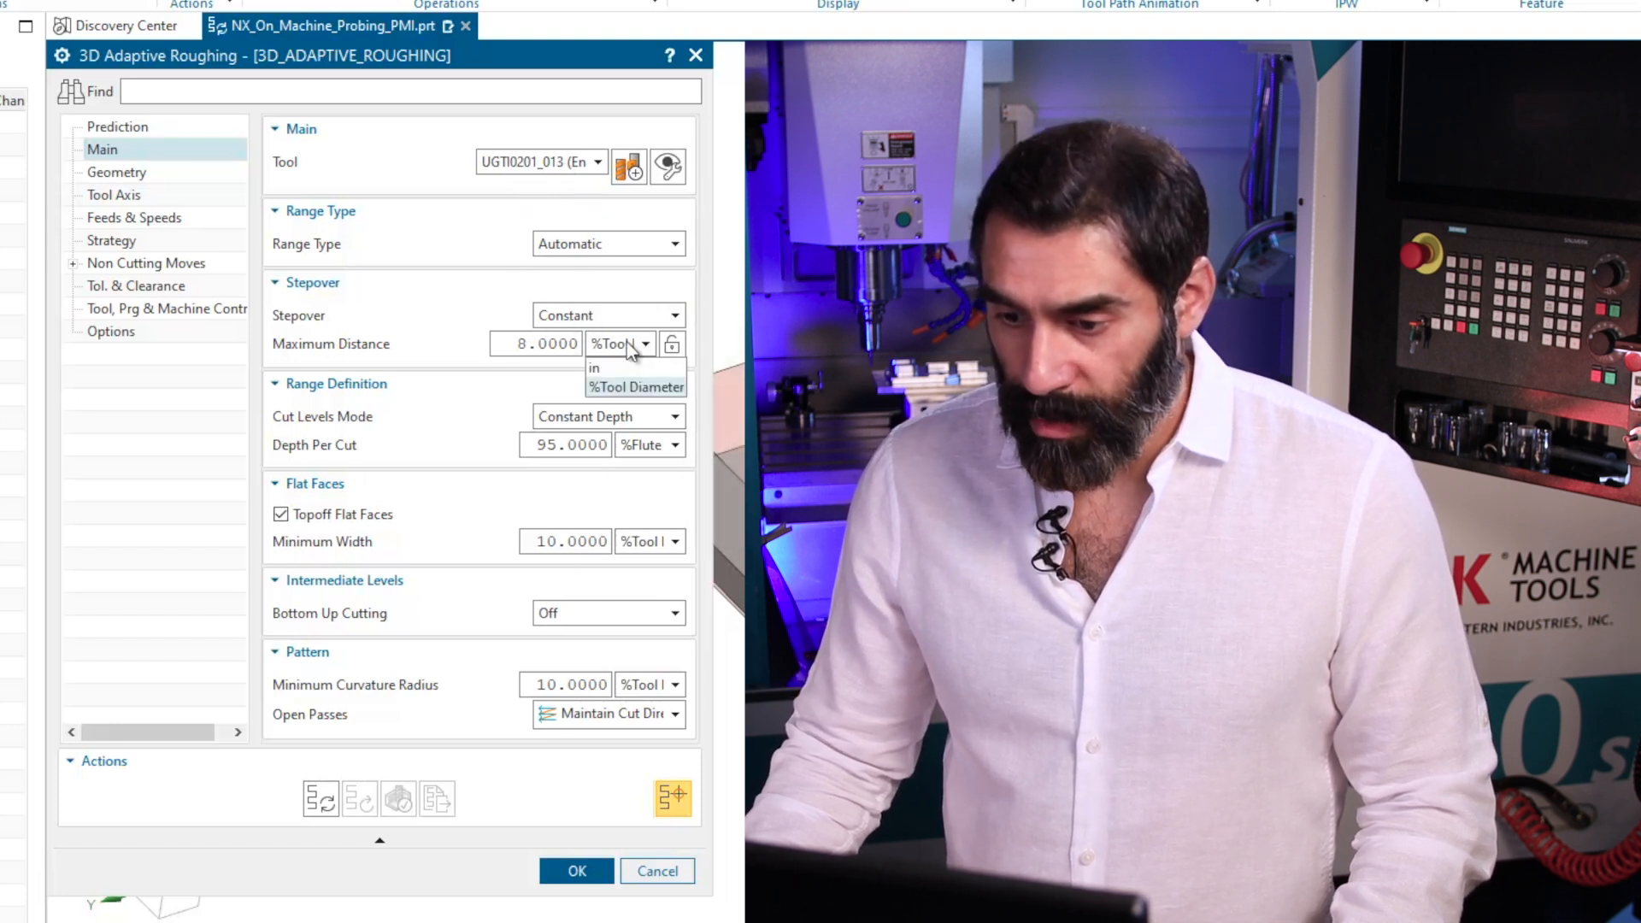
pyautogui.click(607, 362)
pyautogui.doubleClick(521, 343)
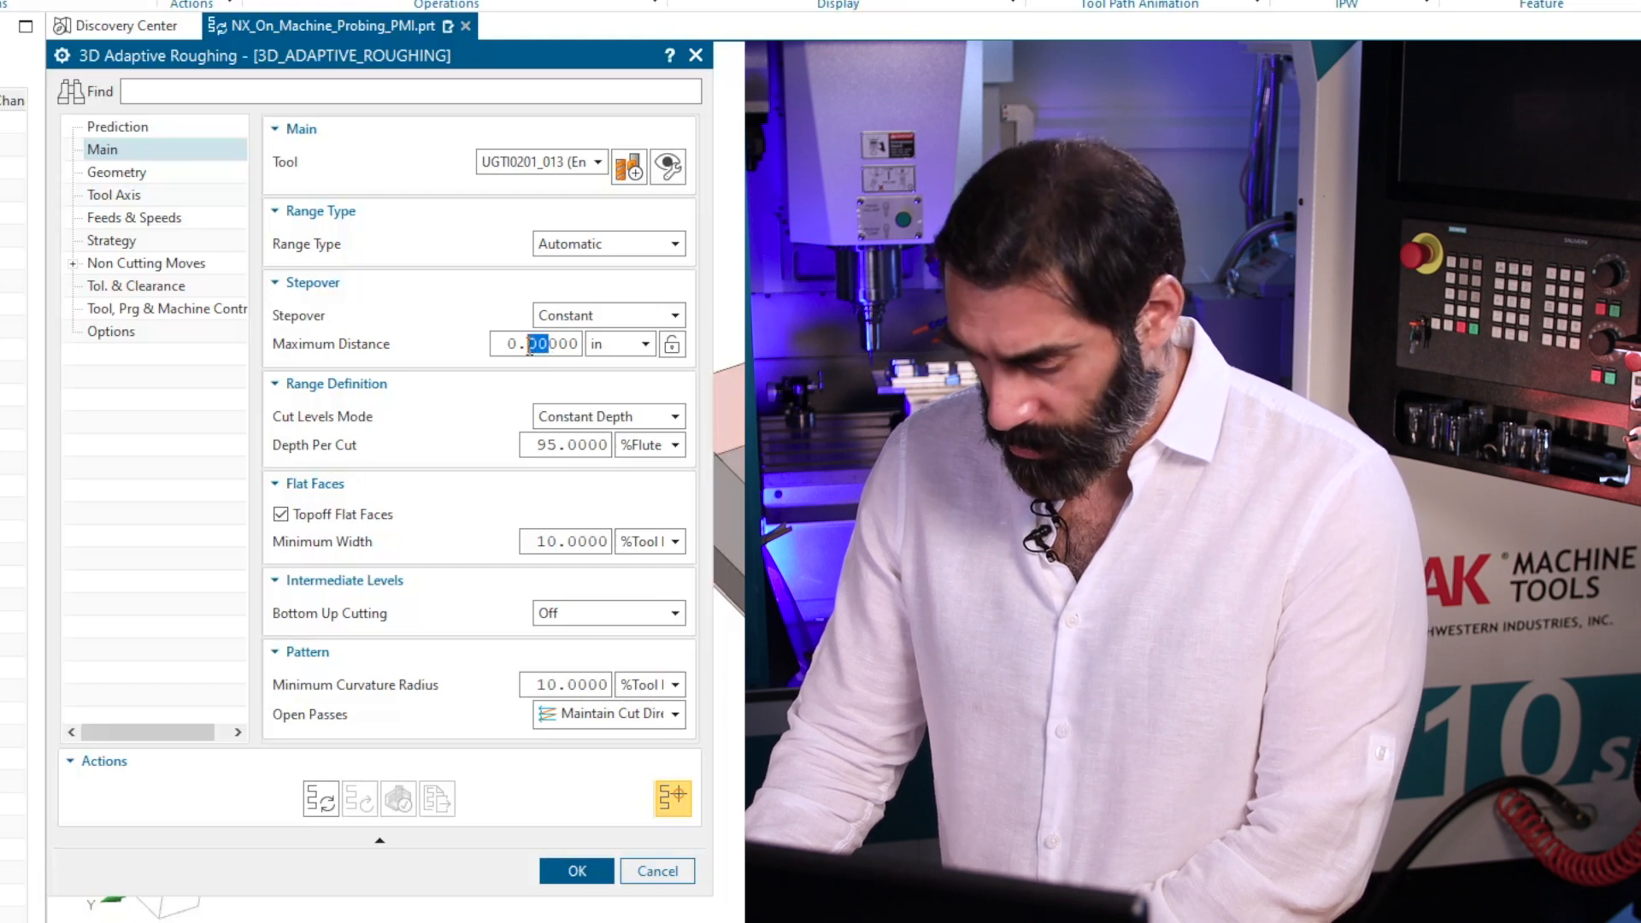
pyautogui.write('15')
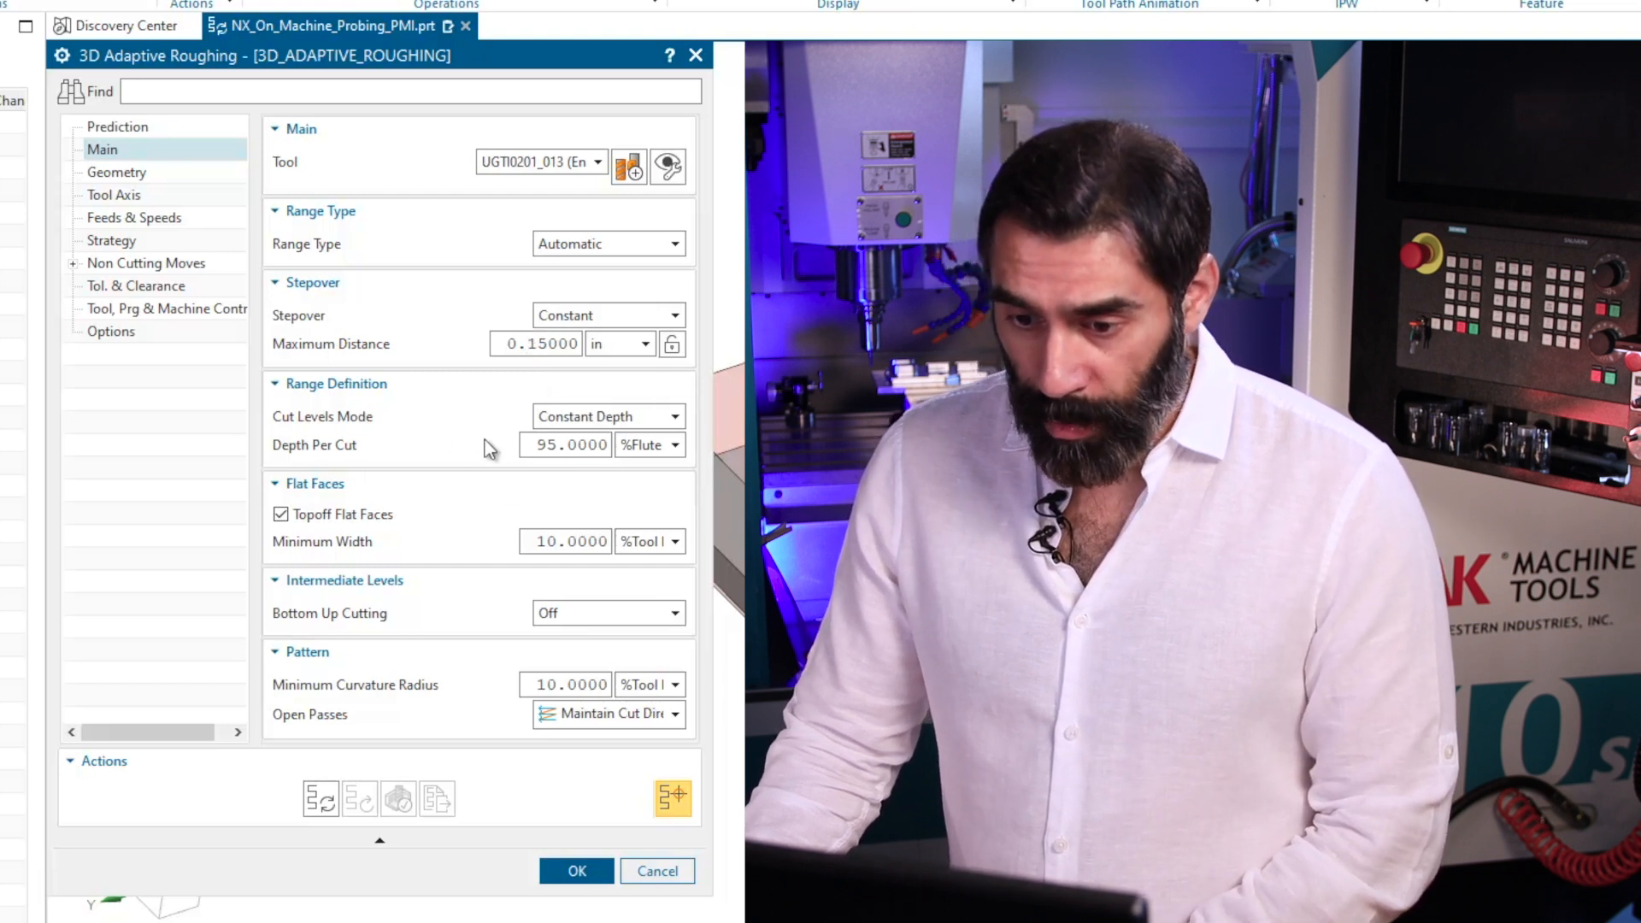
# Set the constant depth per cut of the cut levels to 0.15 in.
pyautogui.doubleClick(556, 445)
pyautogui.write('0.')
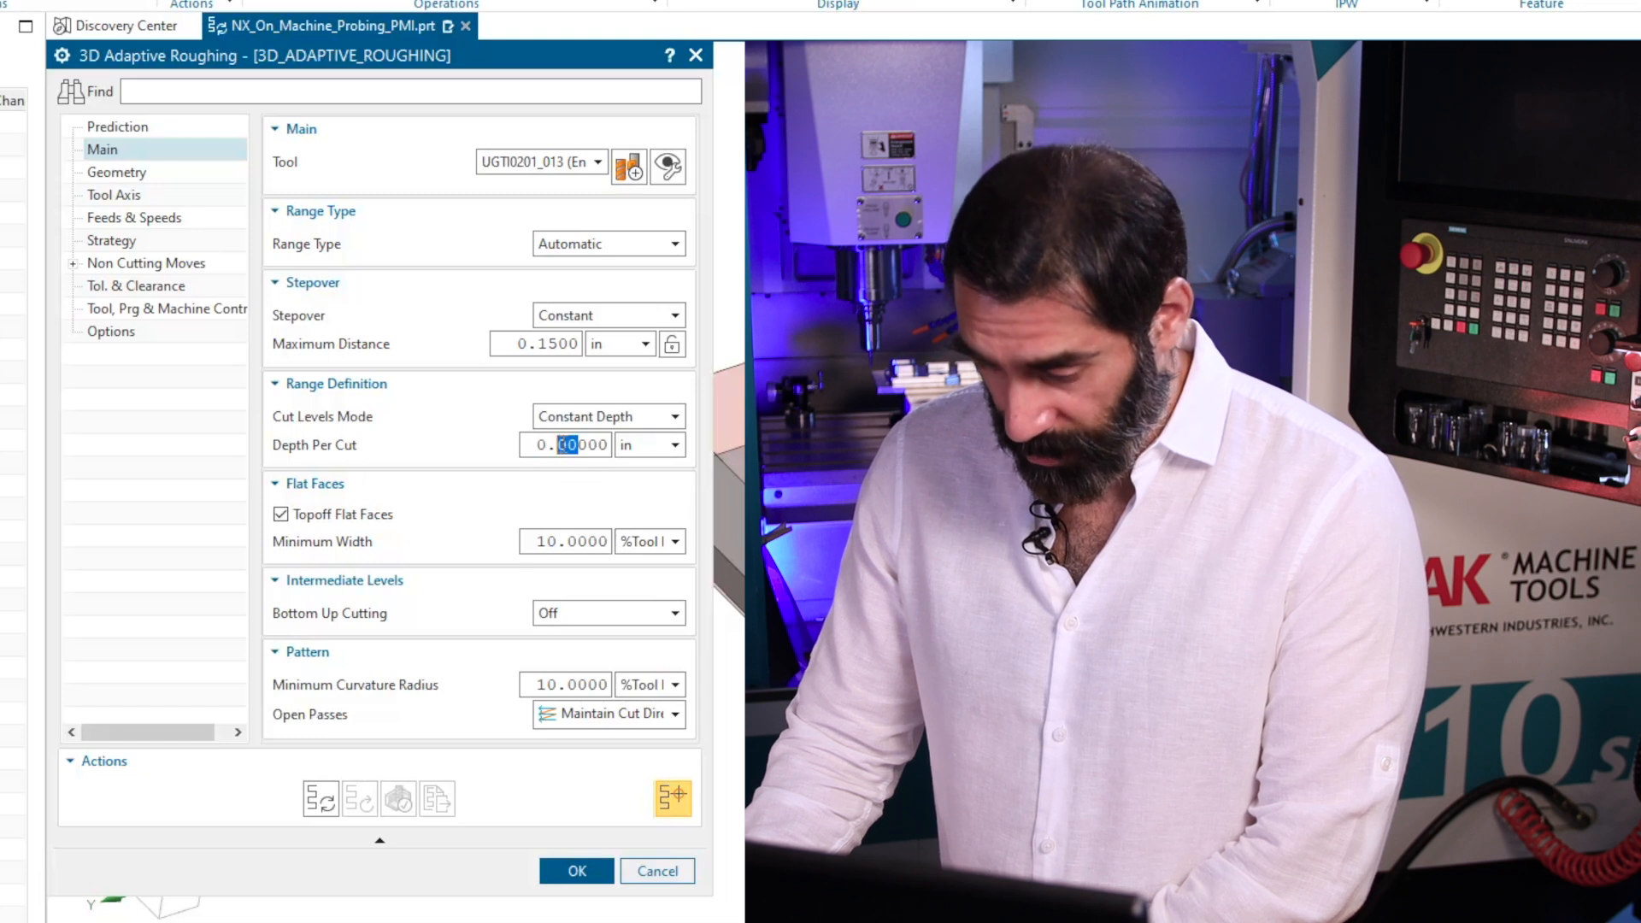
pyautogui.write('15')
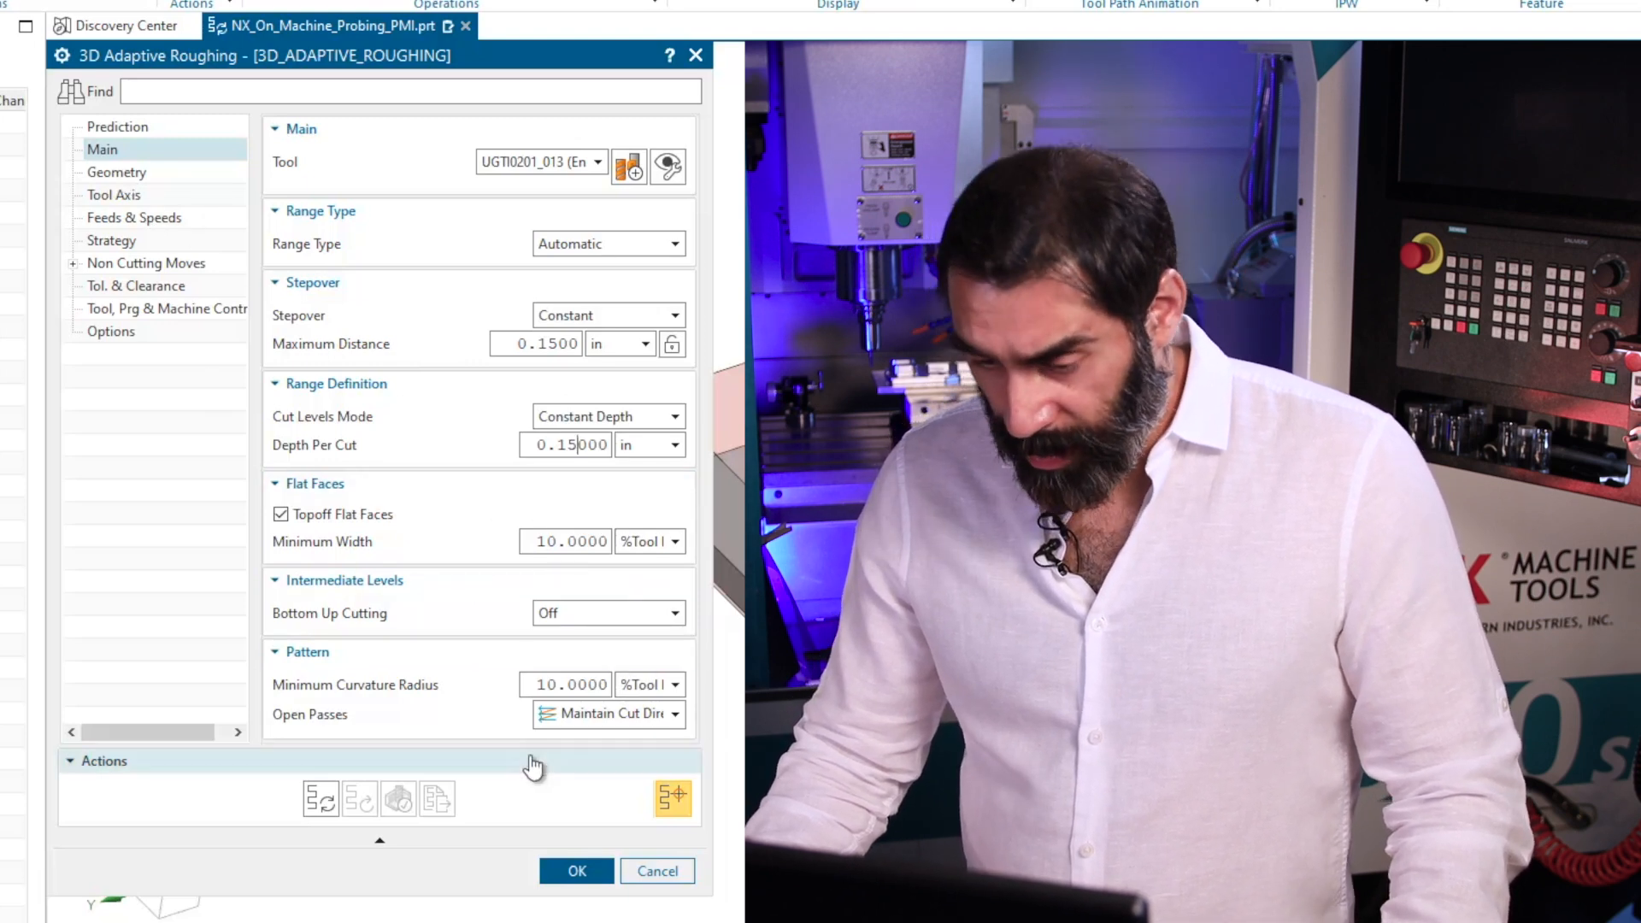
# Check the operation's geometry and part stock settings, generate the adaptive roughing tool path and inspect it on the part.
pyautogui.click(117, 173)
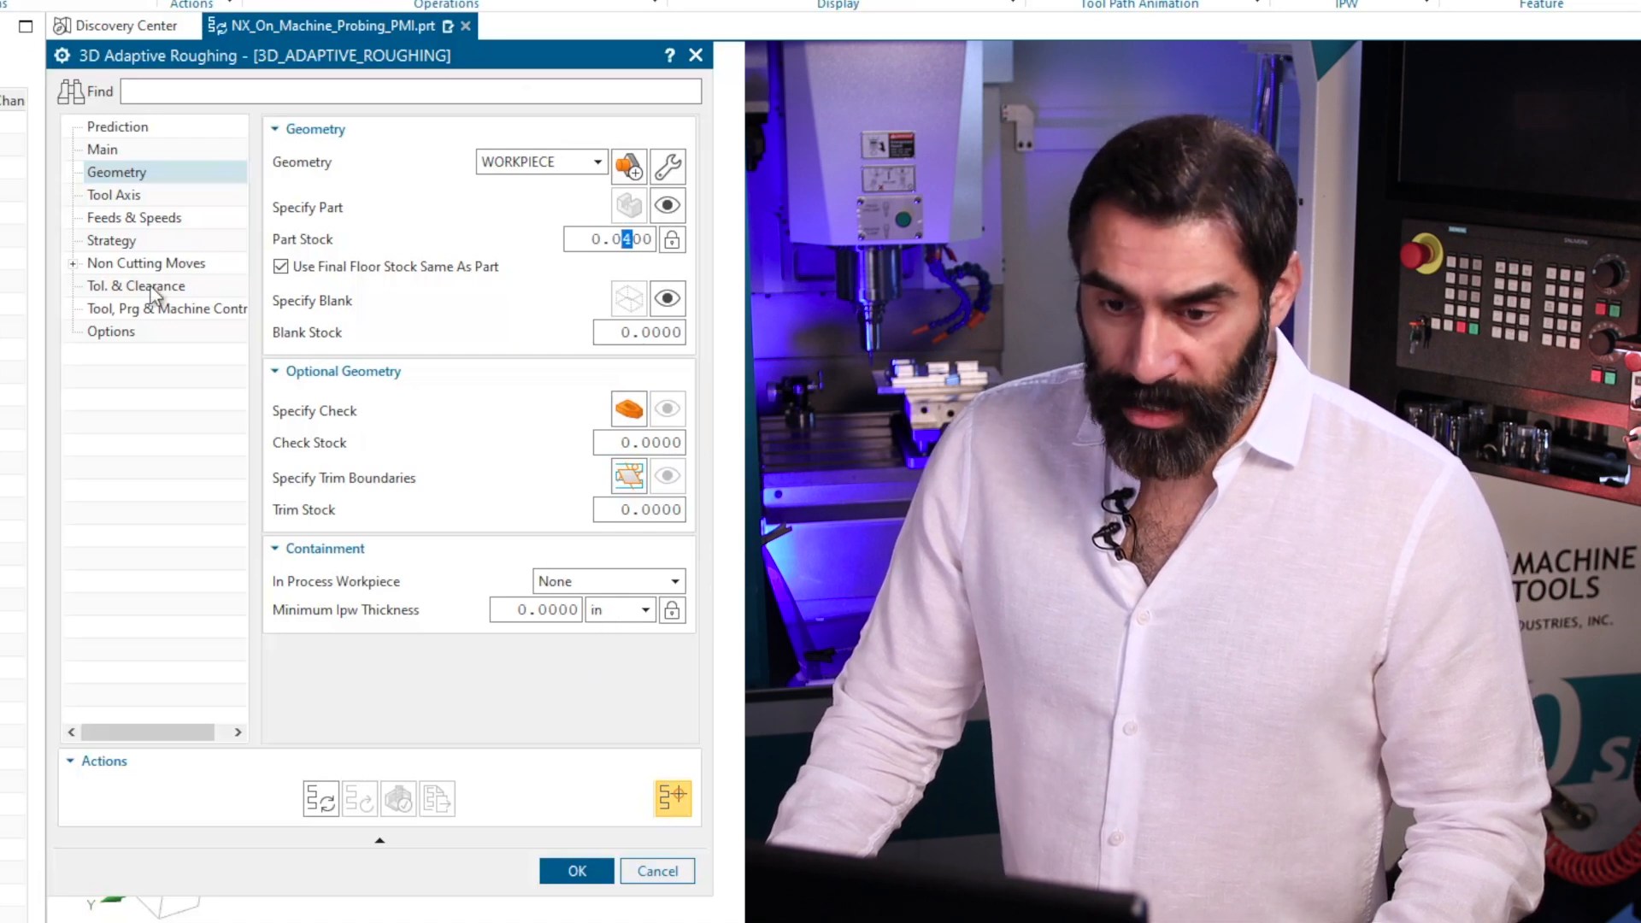
pyautogui.click(320, 805)
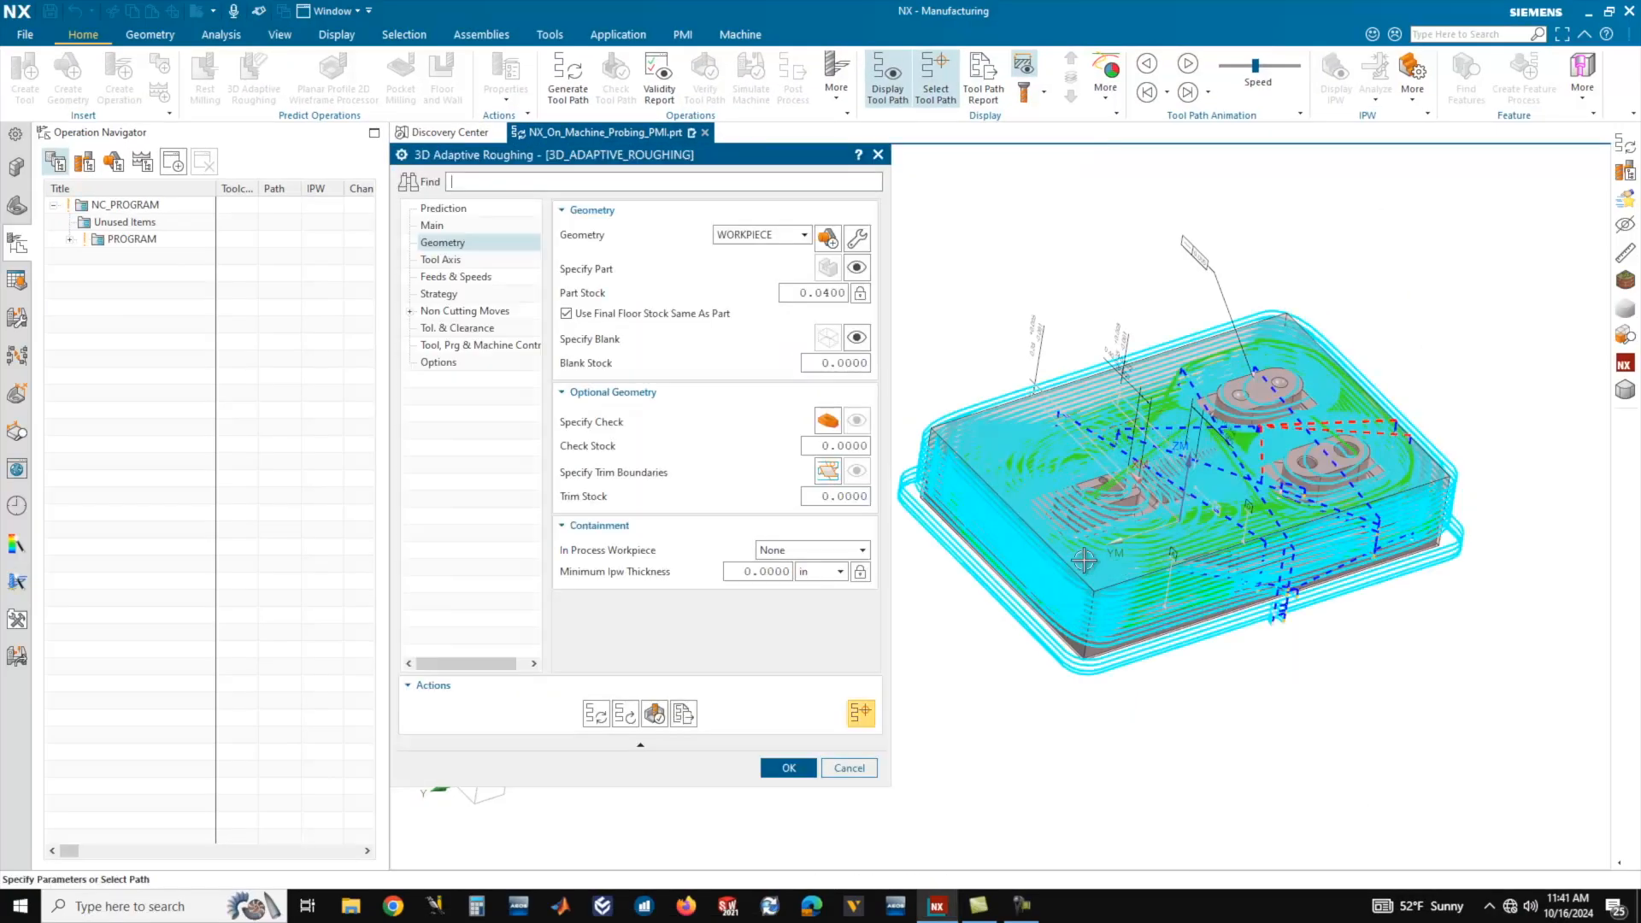
pyautogui.scroll(5, 1111, 556)
pyautogui.moveTo(1201, 506); pyautogui.dragTo(1192, 504, button='middle')
pyautogui.scroll(-2, 1193, 504)
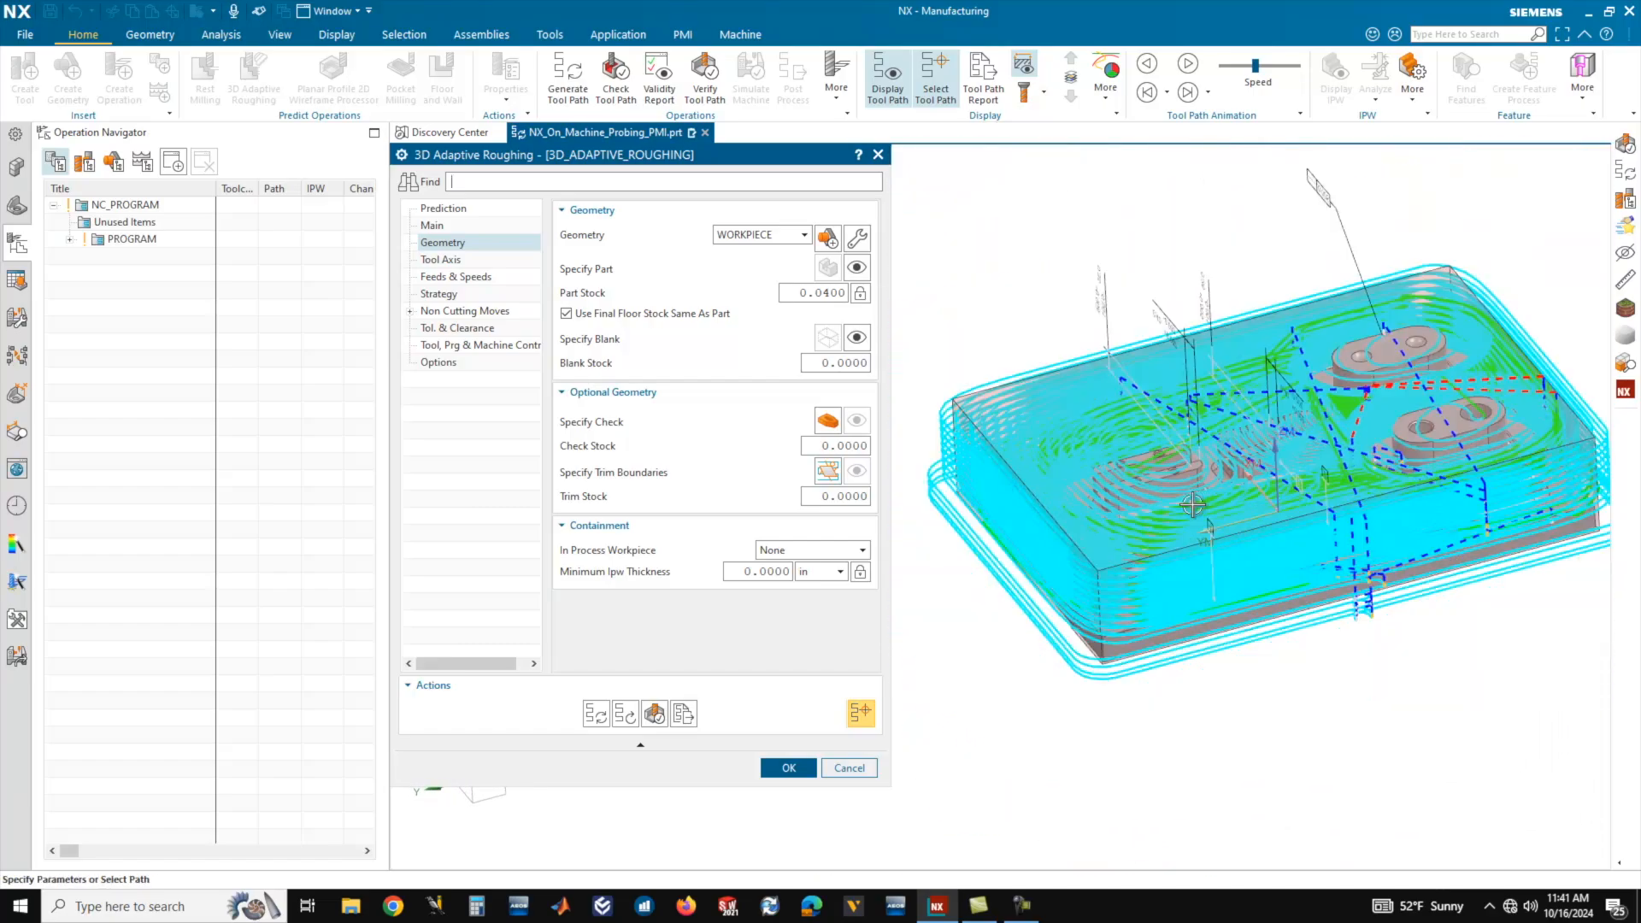
pyautogui.scroll(3, 1254, 395)
pyautogui.moveTo(1254, 395); pyautogui.dragTo(1183, 446, button='middle')
pyautogui.scroll(-2, 1177, 449)
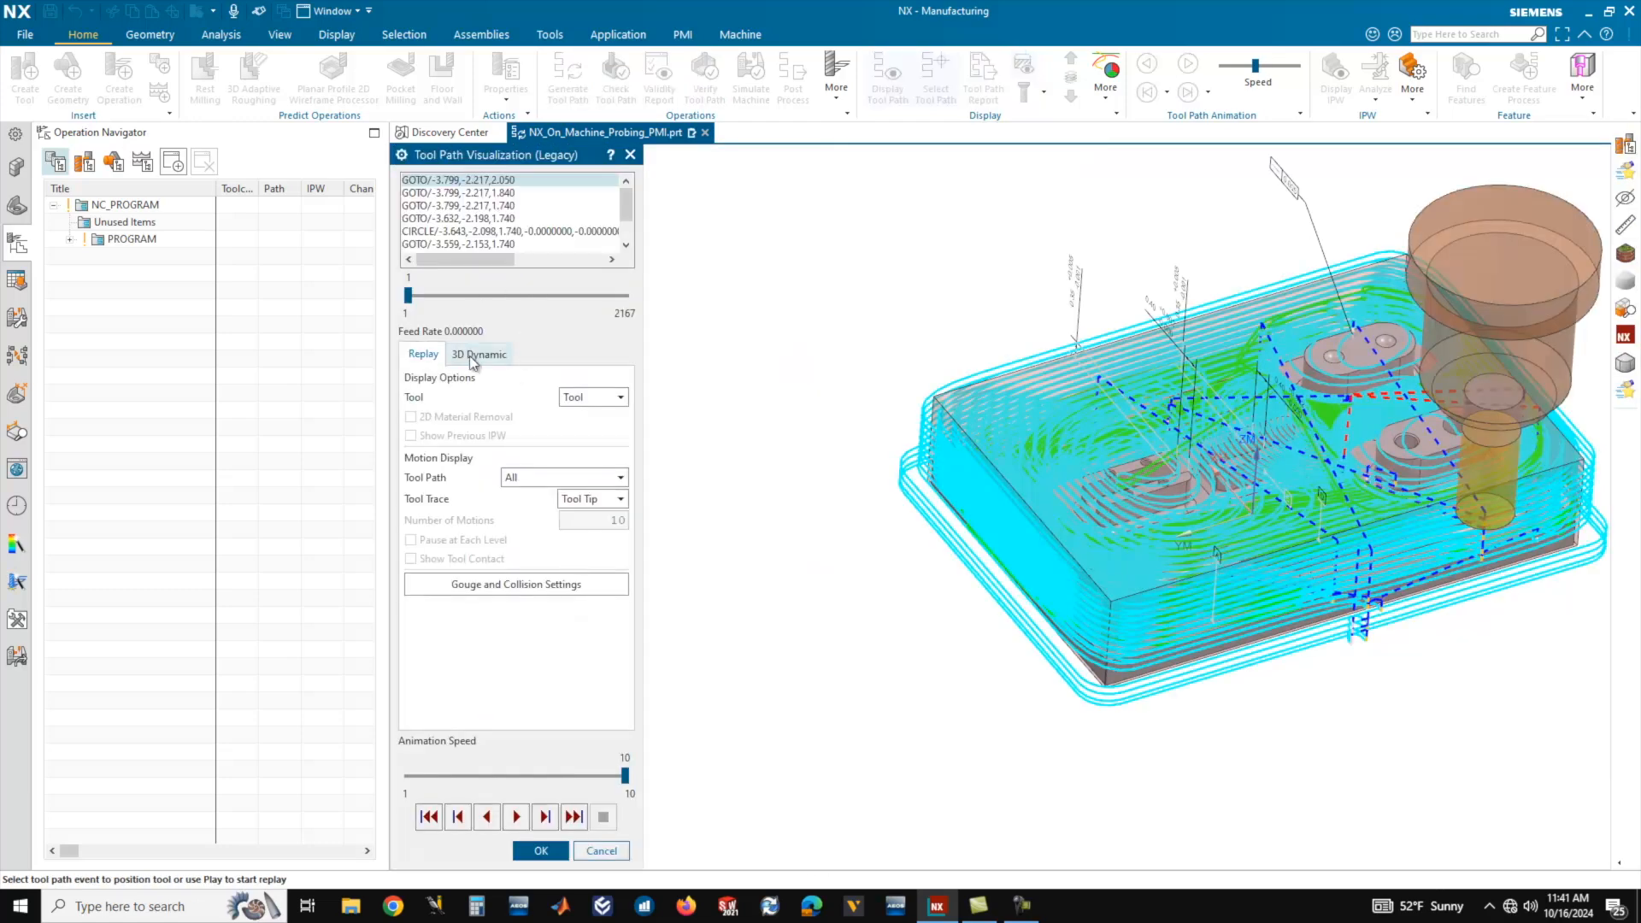
# Play the tool path's 3D Dynamic material removal at a reduced animation speed and inspect the roughed workpiece up close.
pyautogui.click(473, 355)
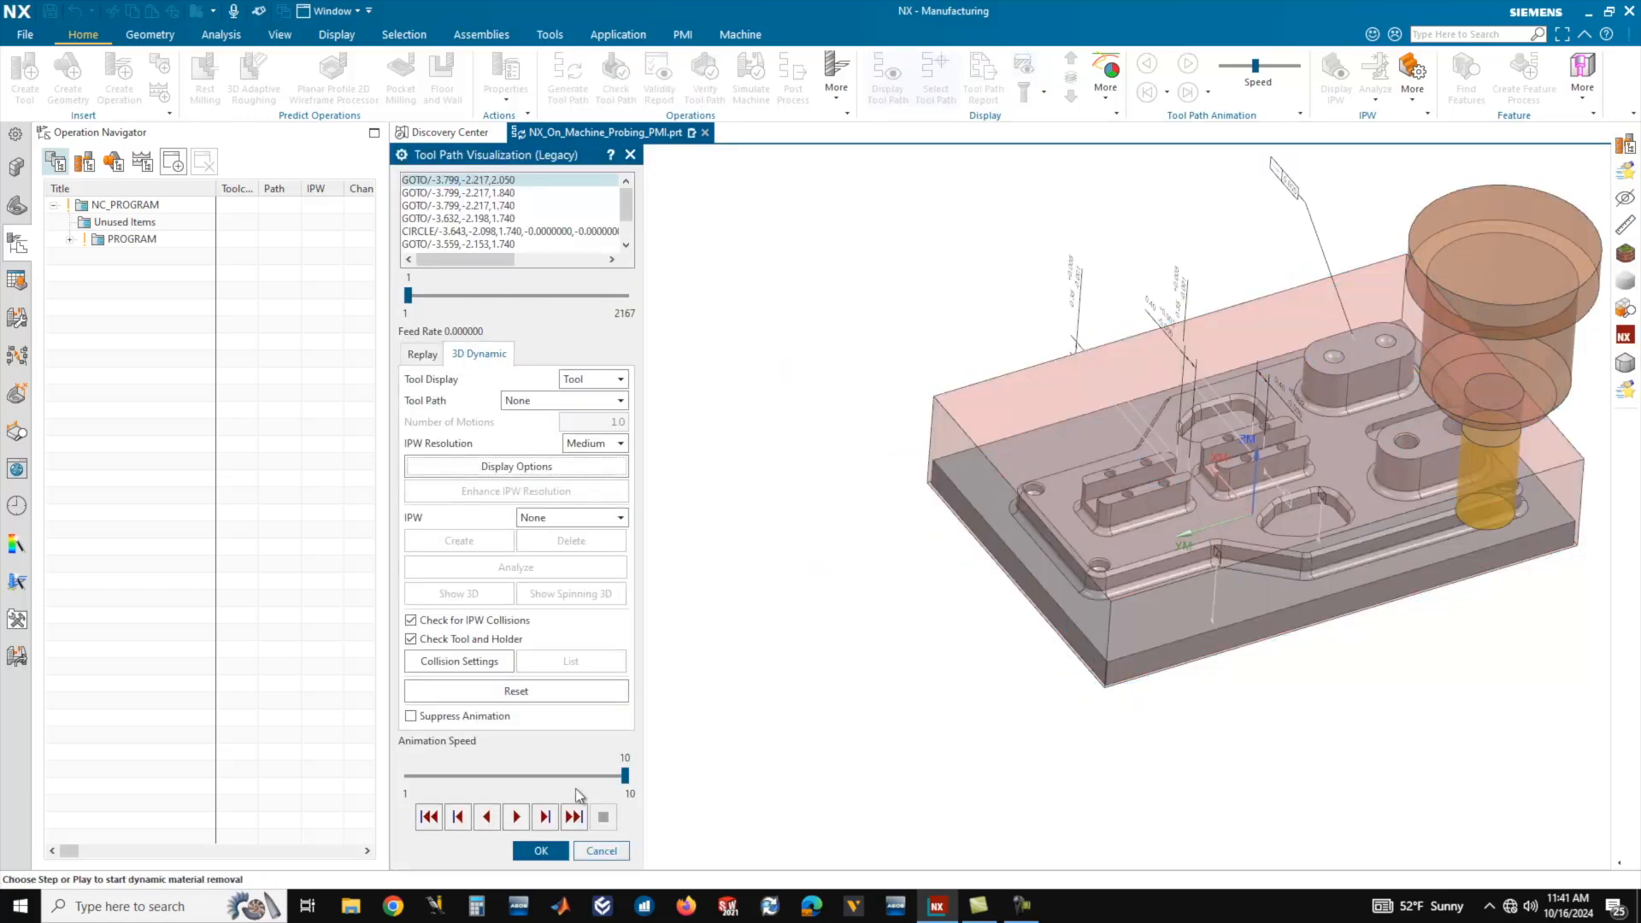
pyautogui.moveTo(624, 775); pyautogui.dragTo(504, 776)
pyautogui.click(516, 816)
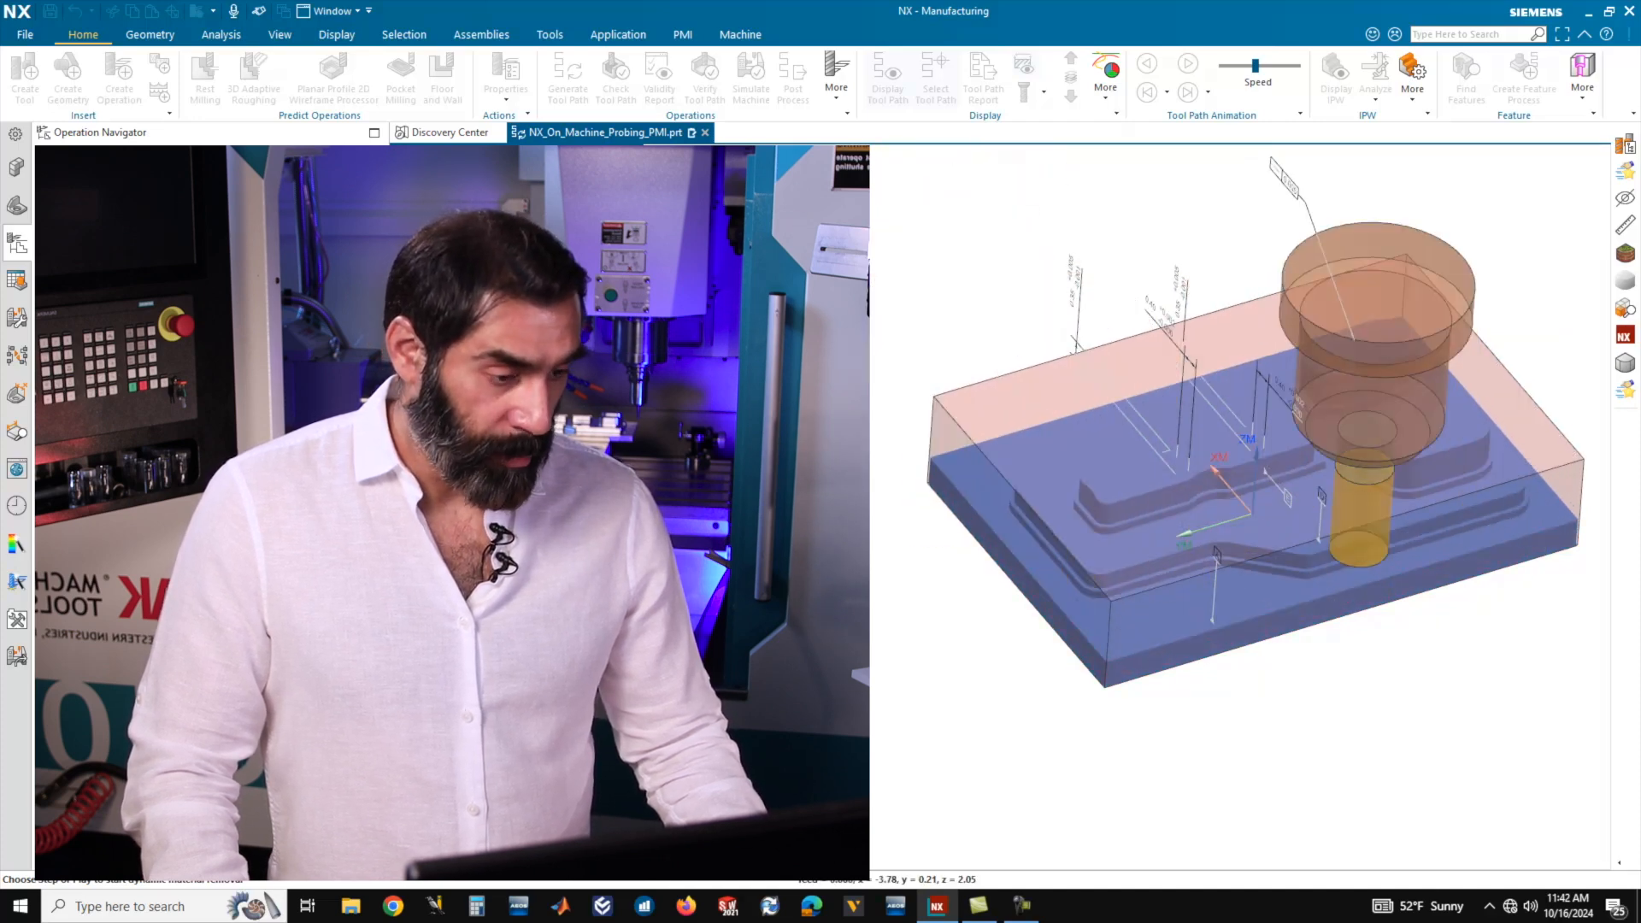
pyautogui.moveTo(1078, 537); pyautogui.dragTo(1273, 410, button='middle')
pyautogui.scroll(5, 1273, 411)
pyautogui.moveTo(1162, 603)
pyautogui.mouseDown(button='middle')
pyautogui.moveTo(1183, 567)
pyautogui.moveTo(1135, 578)
pyautogui.moveTo(1163, 580)
pyautogui.mouseUp(button='middle')
pyautogui.scroll(-4, 1163, 579)
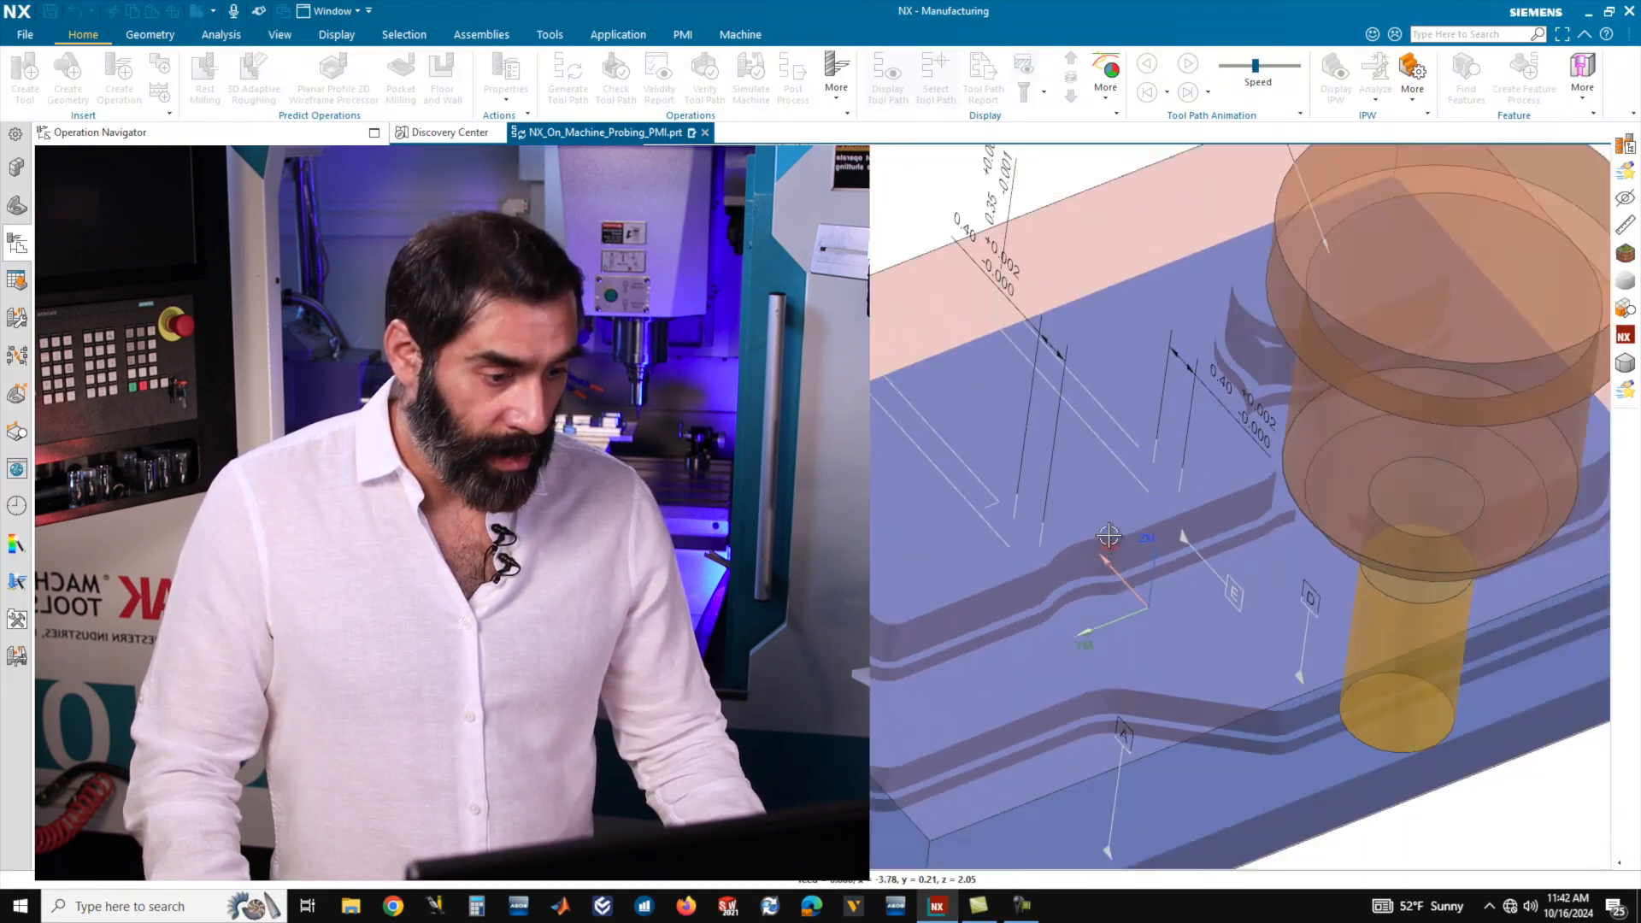
# Close the tool path visualization and accept the 3D adaptive roughing operation.
pyautogui.moveTo(1142, 552); pyautogui.dragTo(1128, 516, button='middle')
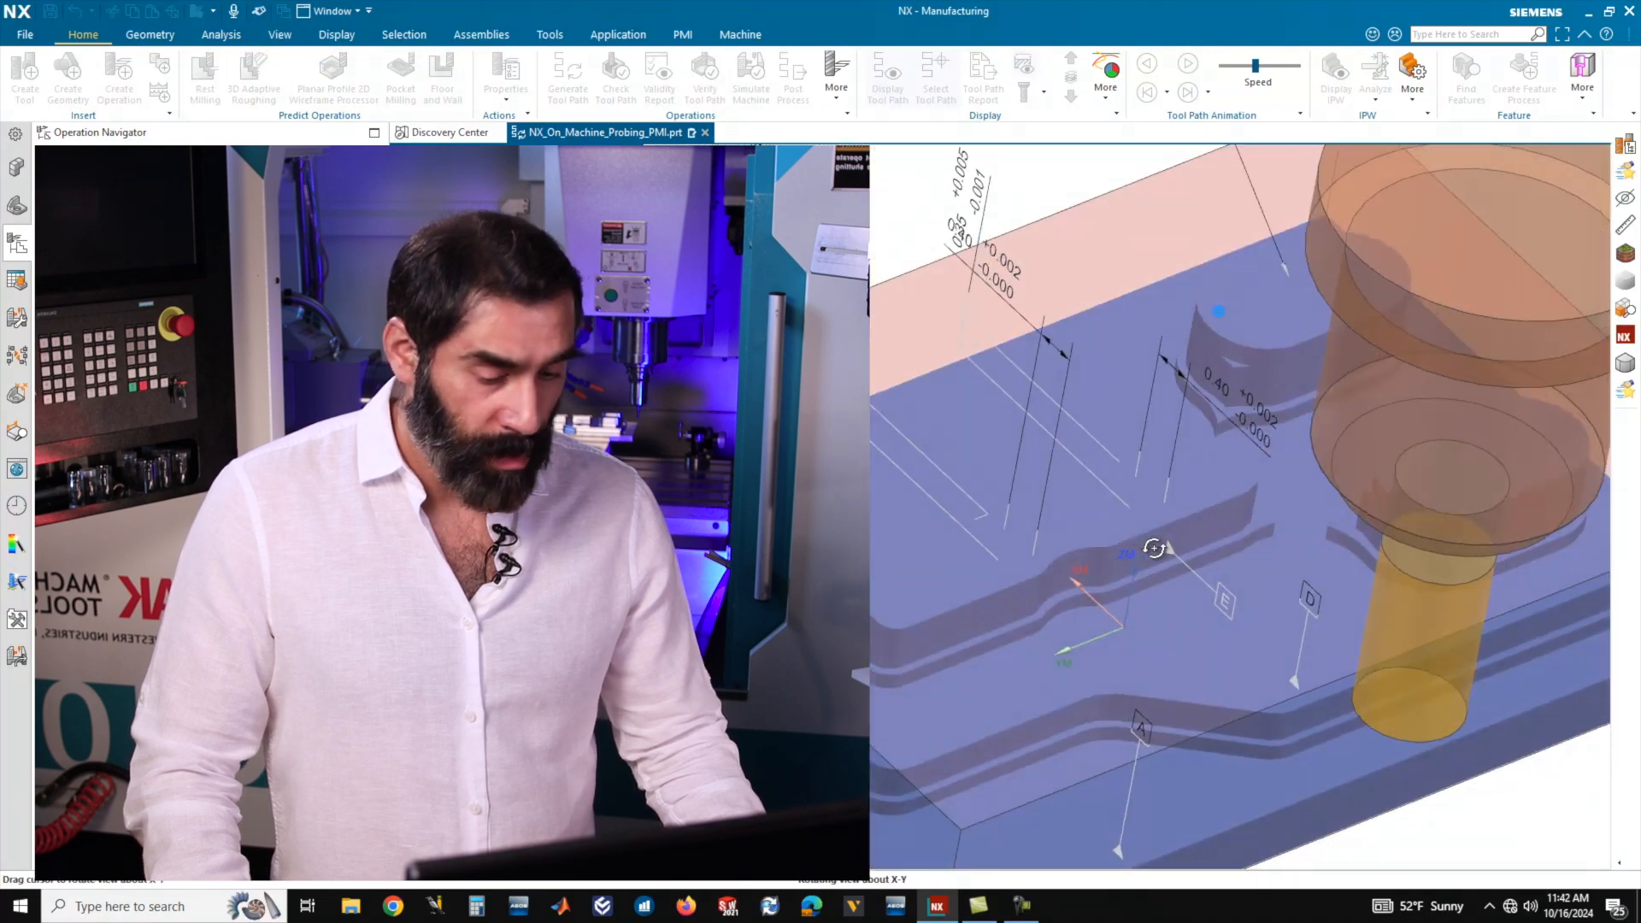
pyautogui.scroll(-1, 954, 476)
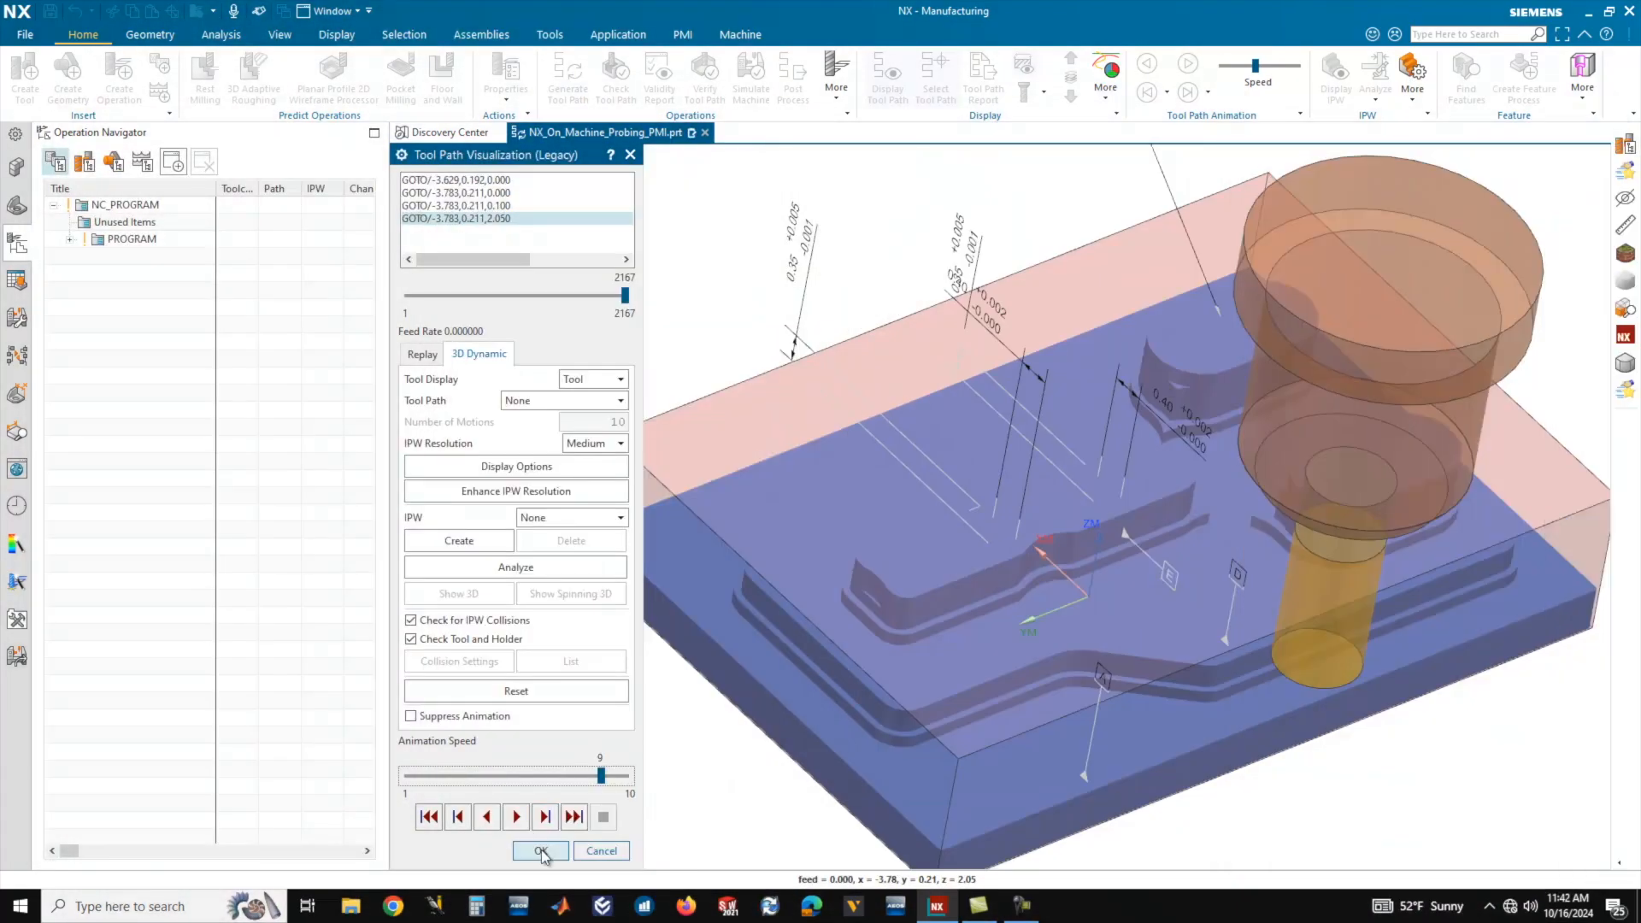
pyautogui.click(540, 852)
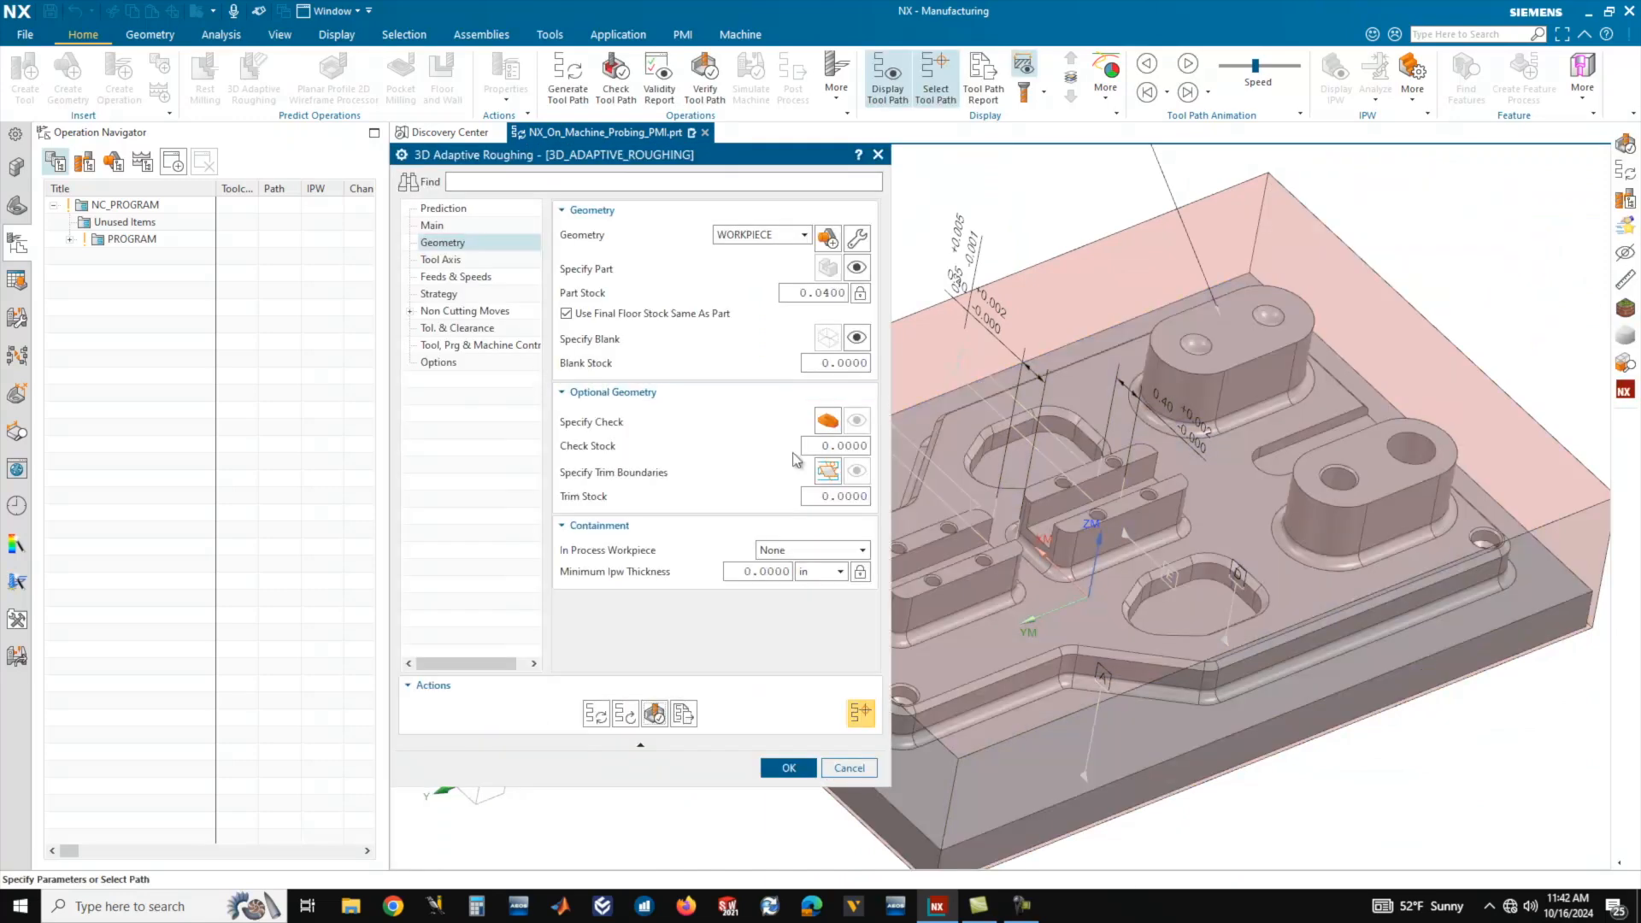
pyautogui.click(787, 768)
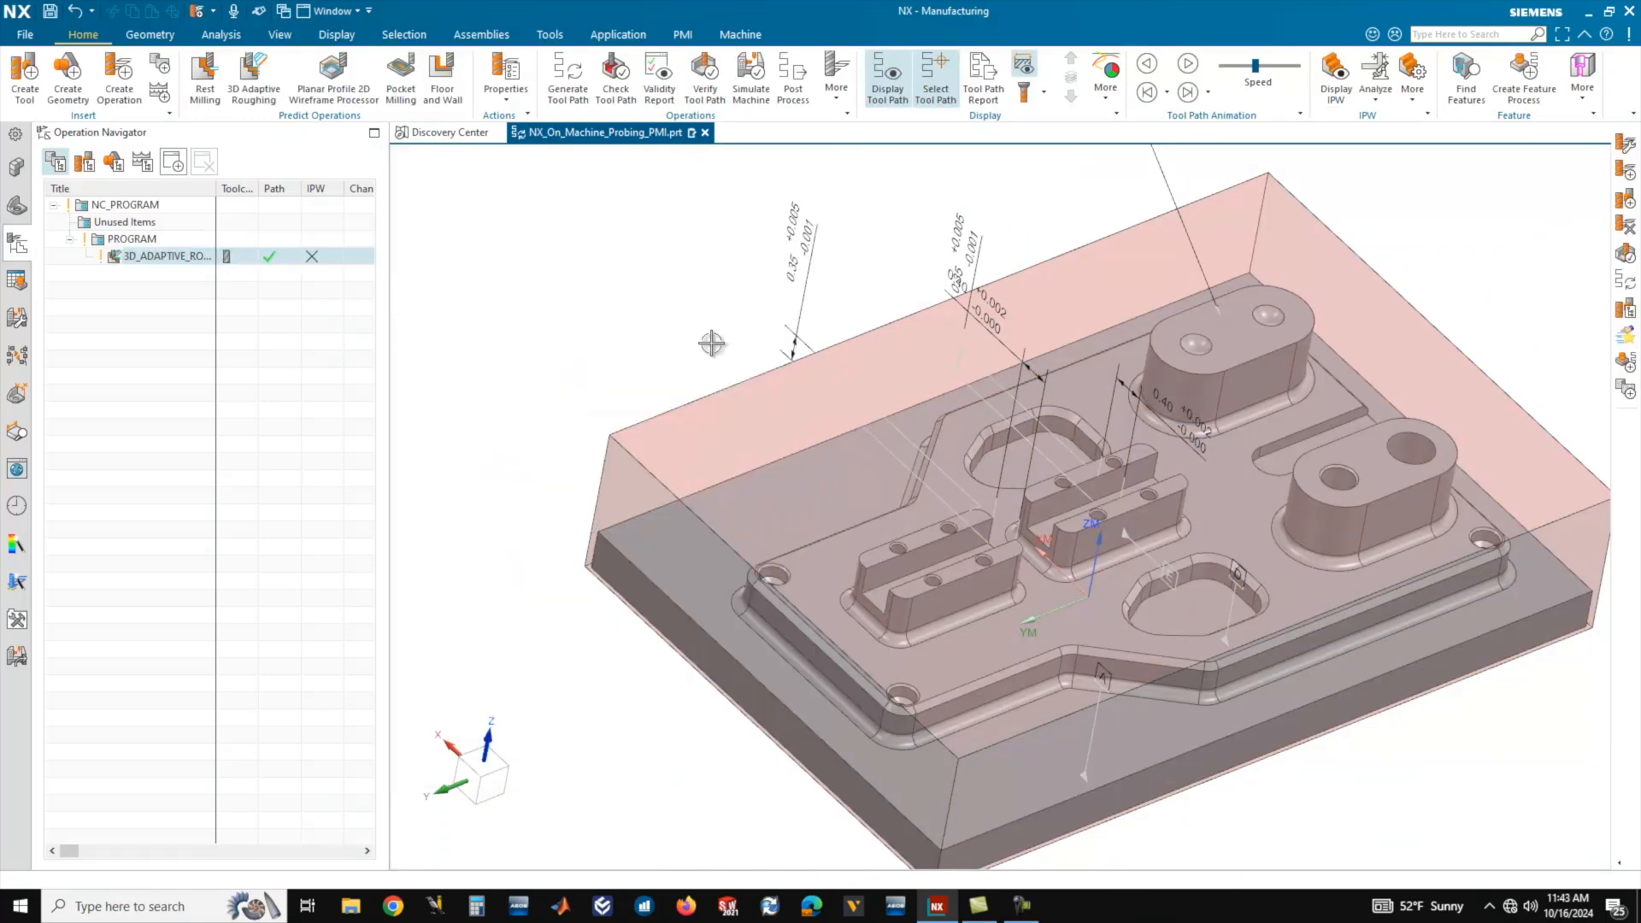
pyautogui.moveTo(1029, 402); pyautogui.dragTo(1019, 379, button='middle')
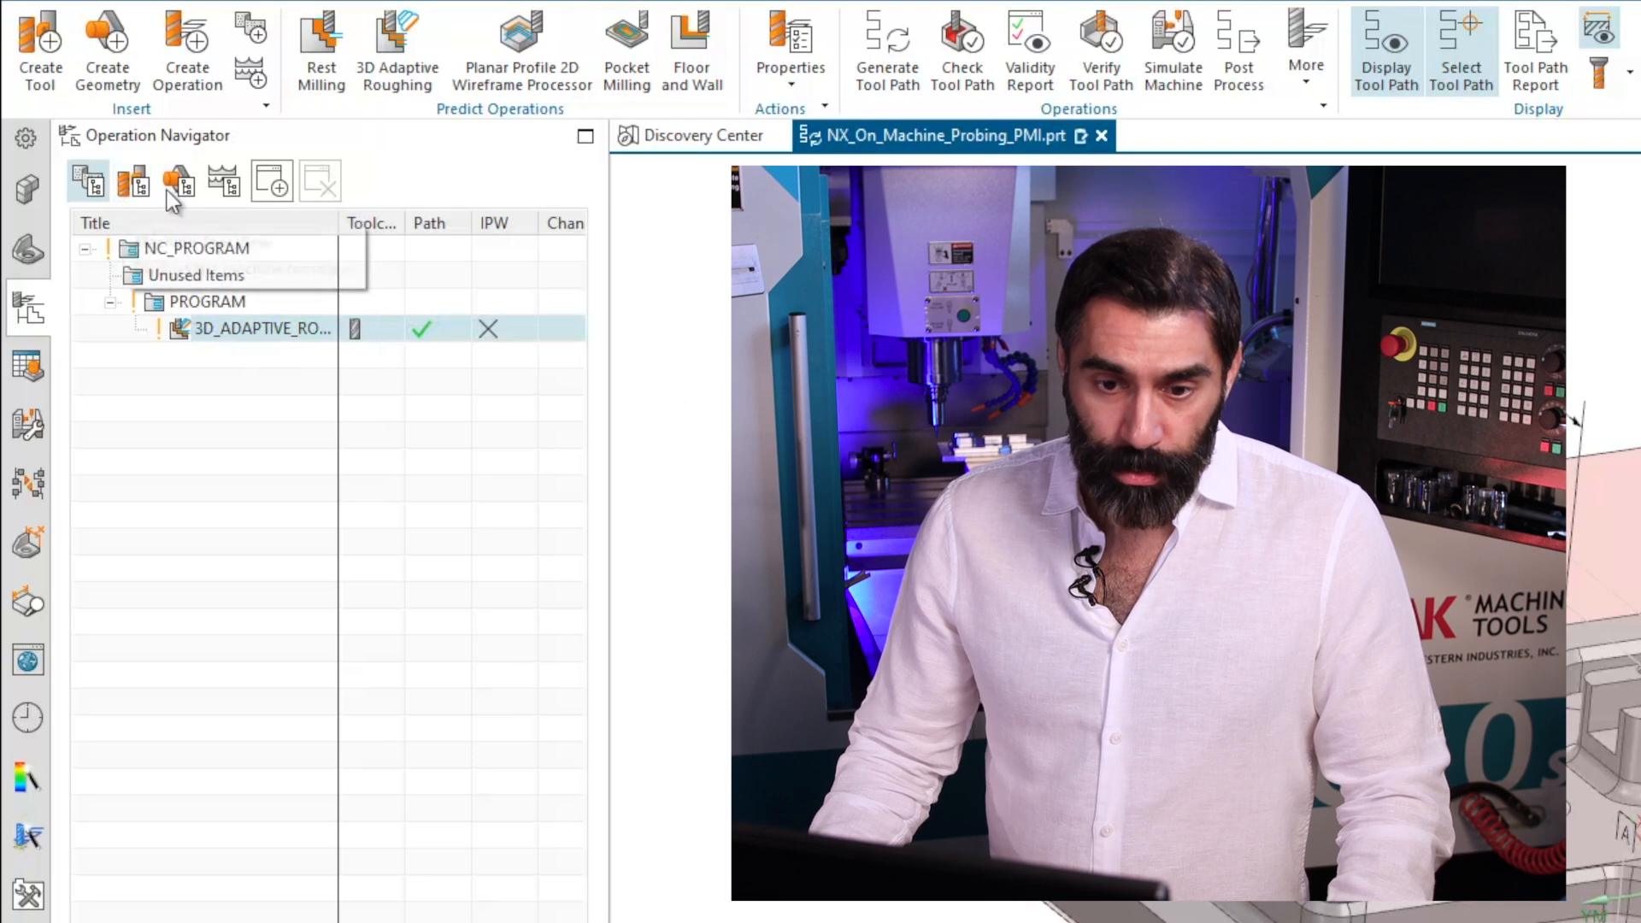
# Examine where the roughing operation sits in the geometry view, adjusting the title column width, and return to the program order view.
pyautogui.click(169, 188)
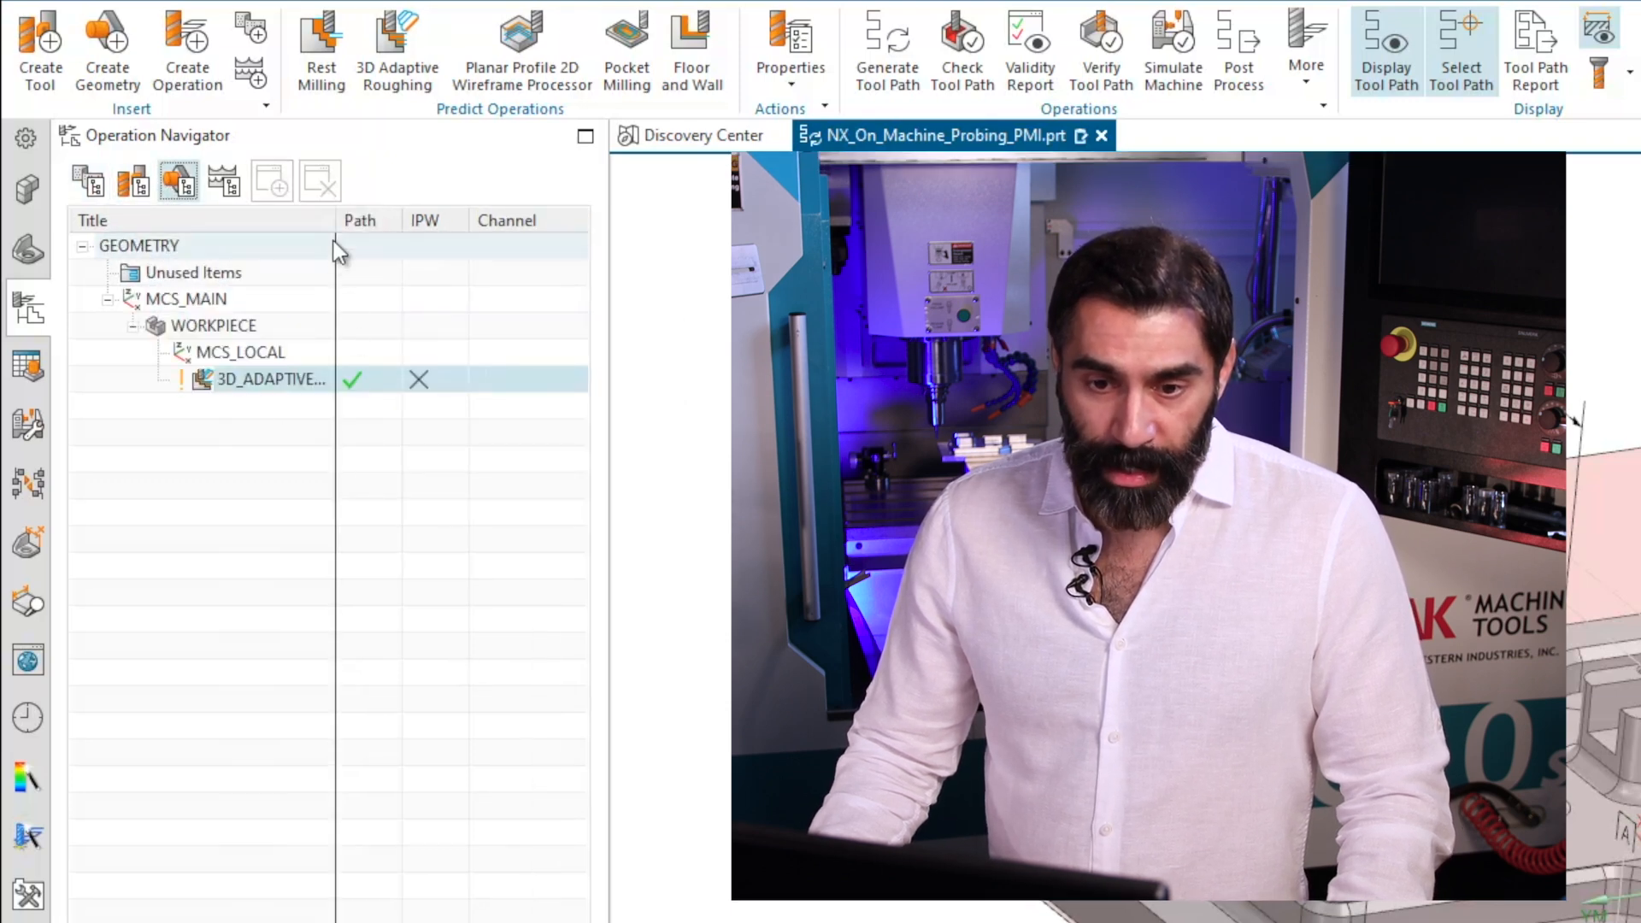
pyautogui.moveTo(335, 219); pyautogui.dragTo(460, 219)
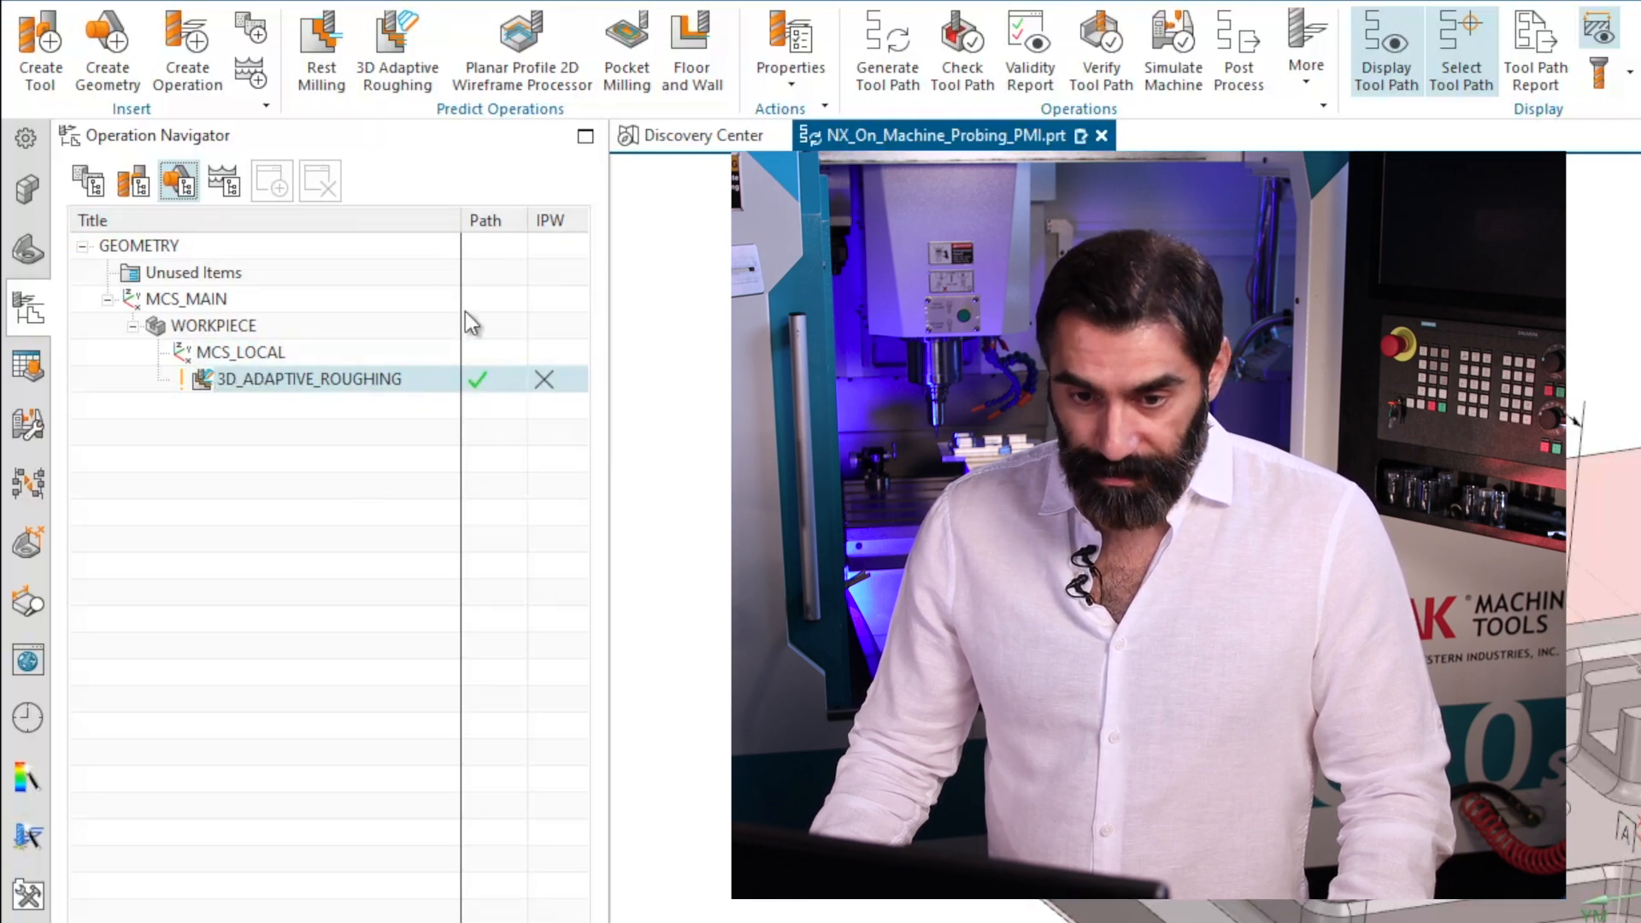
pyautogui.moveTo(460, 222); pyautogui.dragTo(432, 221)
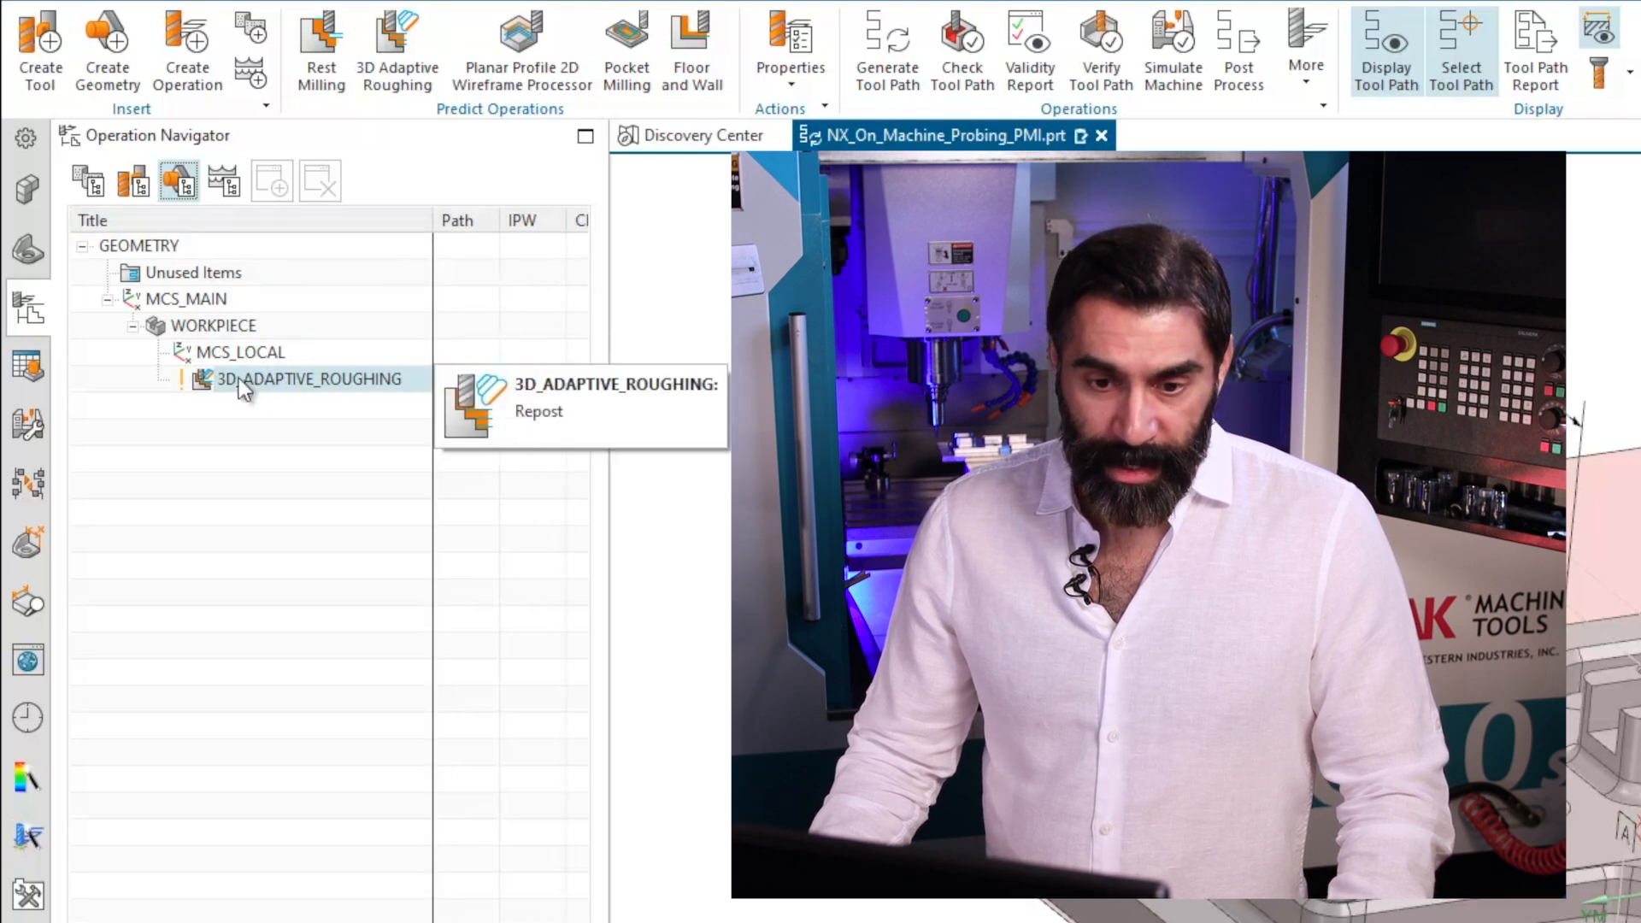
pyautogui.moveTo(425, 221); pyautogui.dragTo(372, 221)
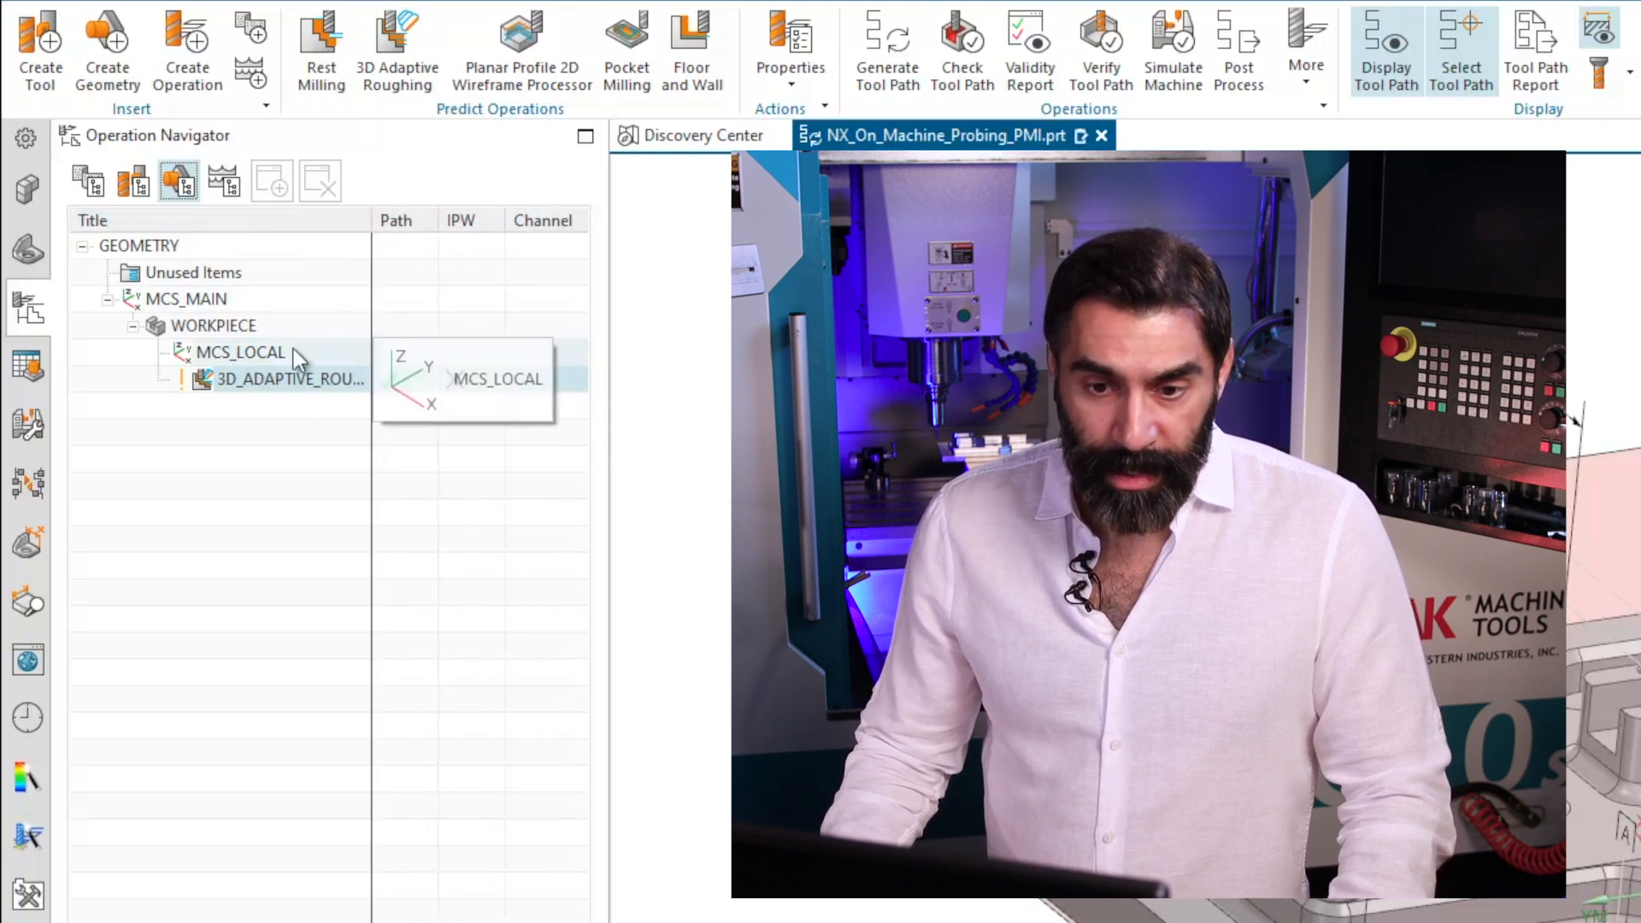
pyautogui.click(88, 181)
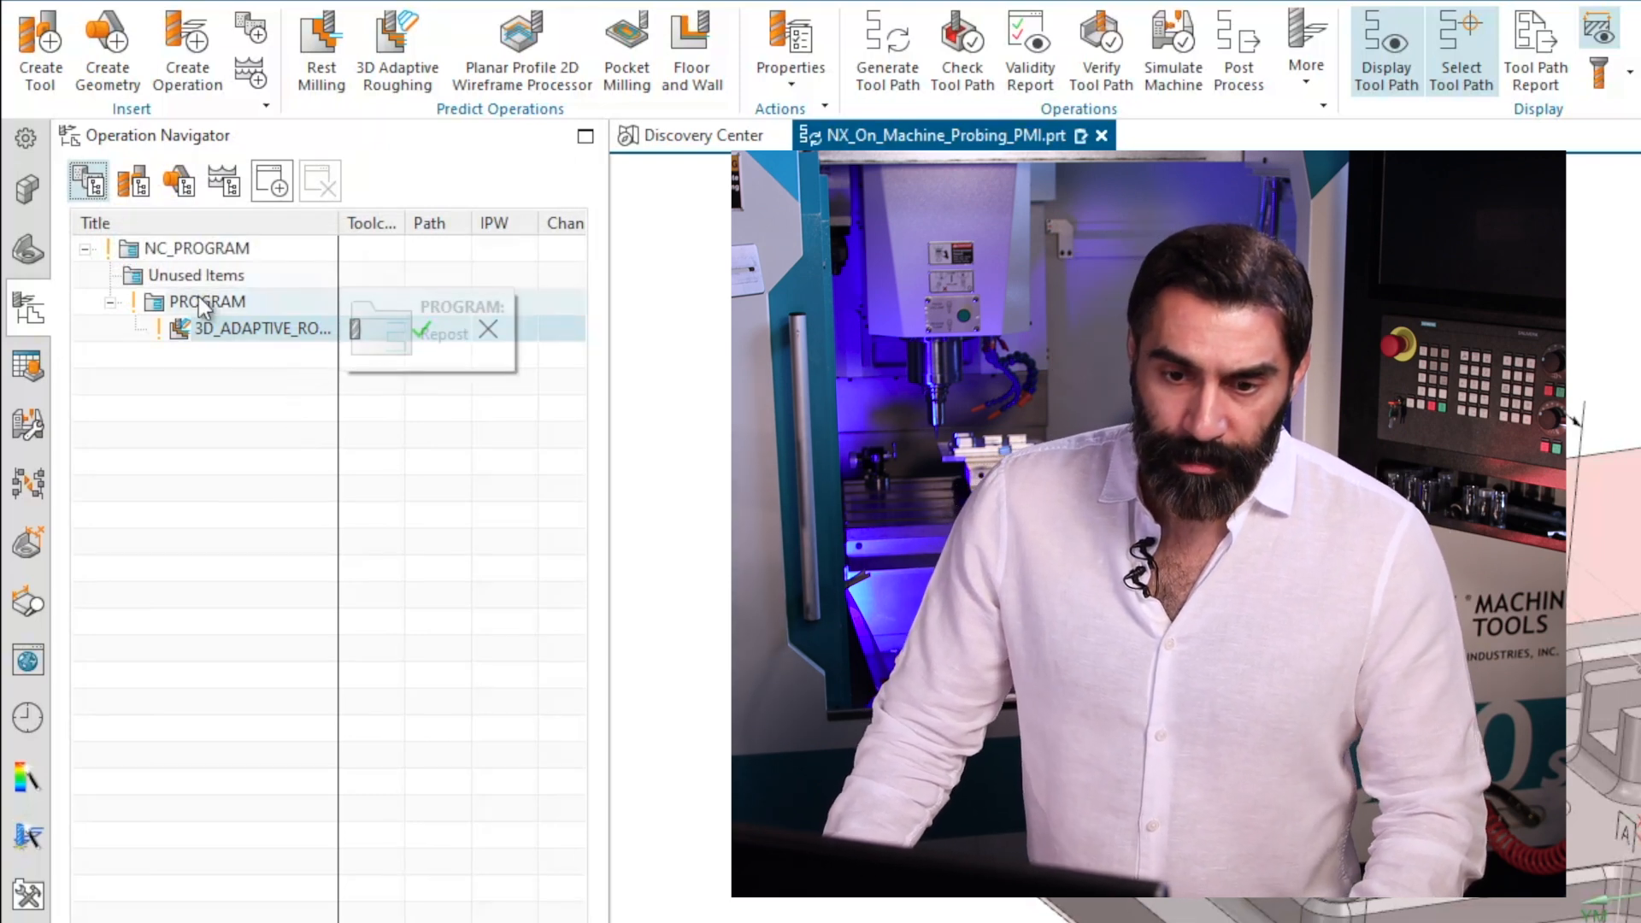
pyautogui.rightClick(201, 301)
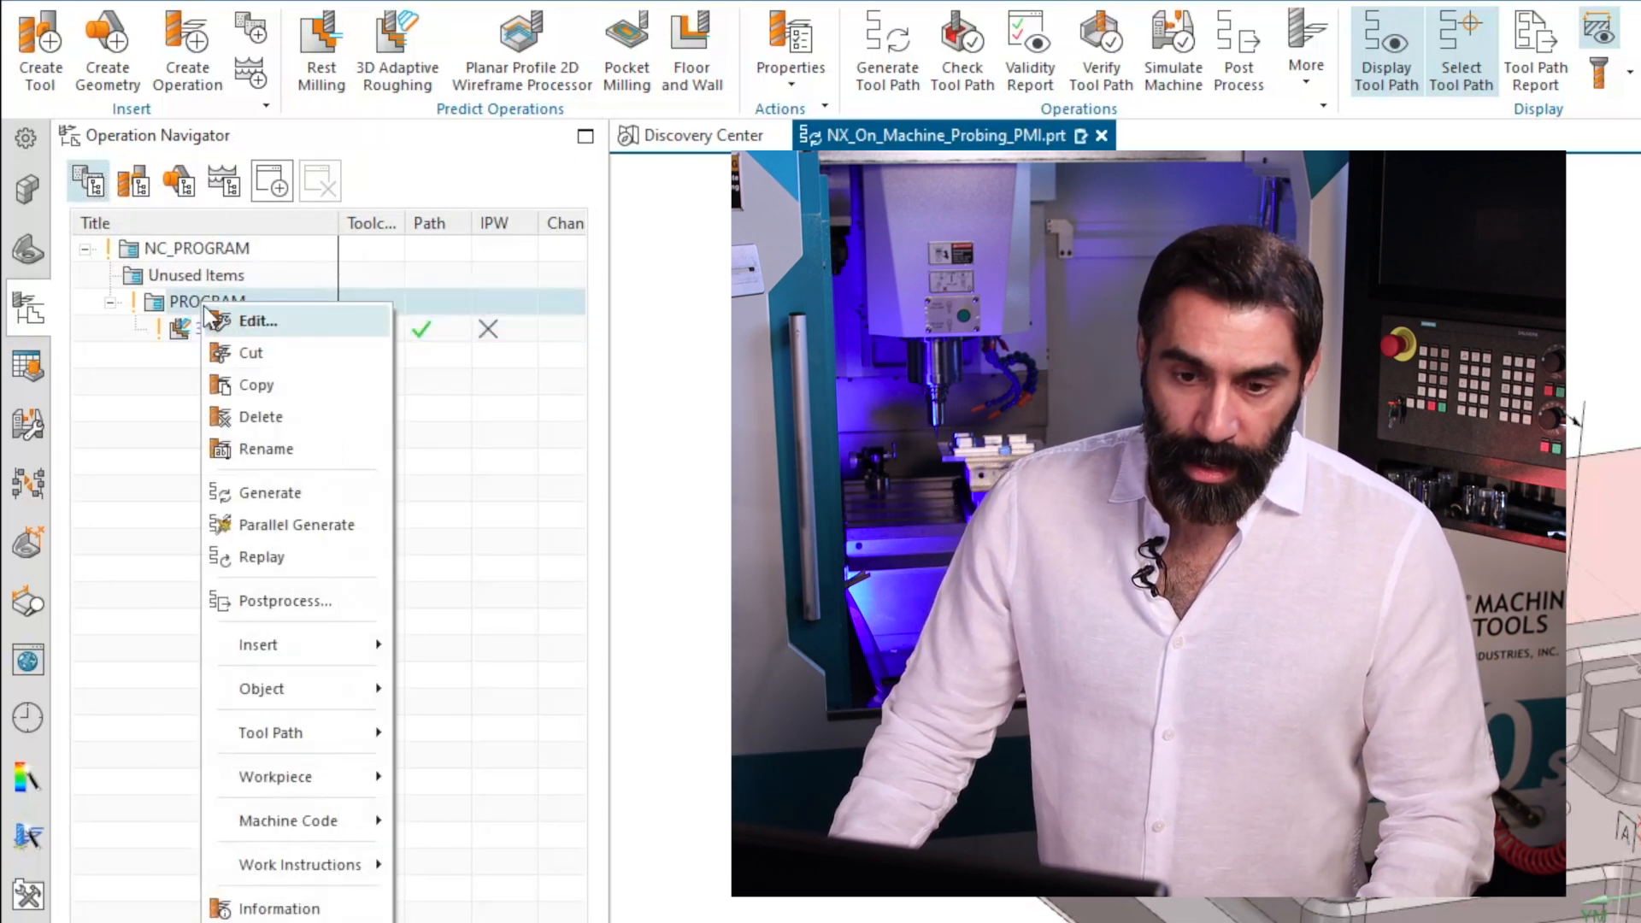
pyautogui.moveTo(303, 653)
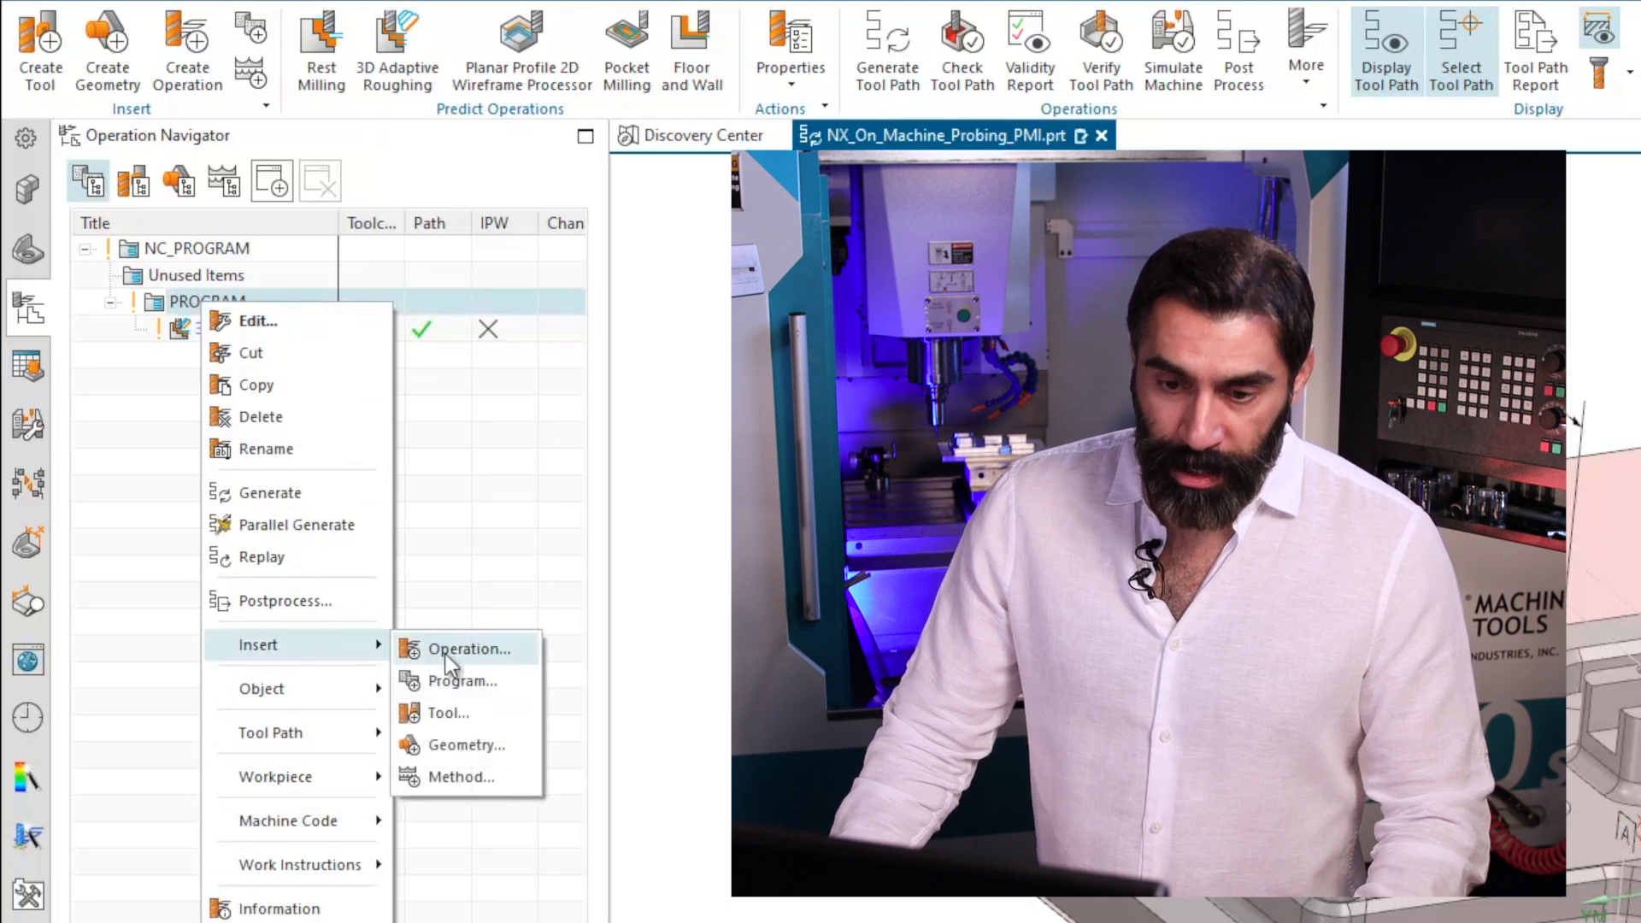
pyautogui.click(415, 158)
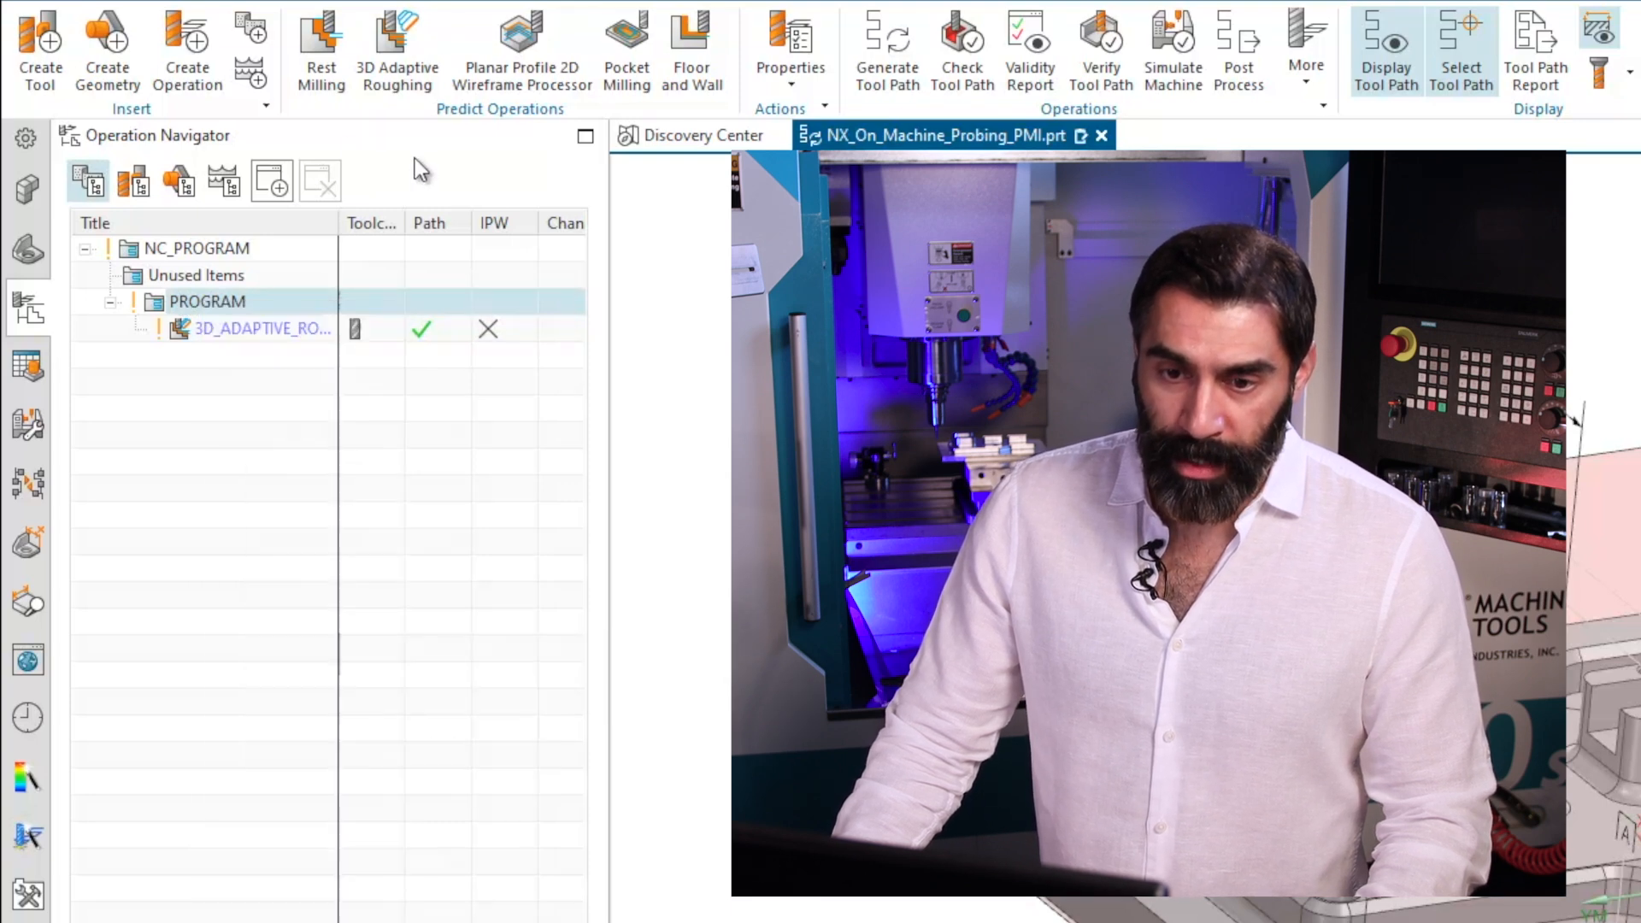
# Create a Rest Milling operation in PROGRAM and assign it the tool UGTI0201_066 (End Mill 1/2").
pyautogui.click(319, 61)
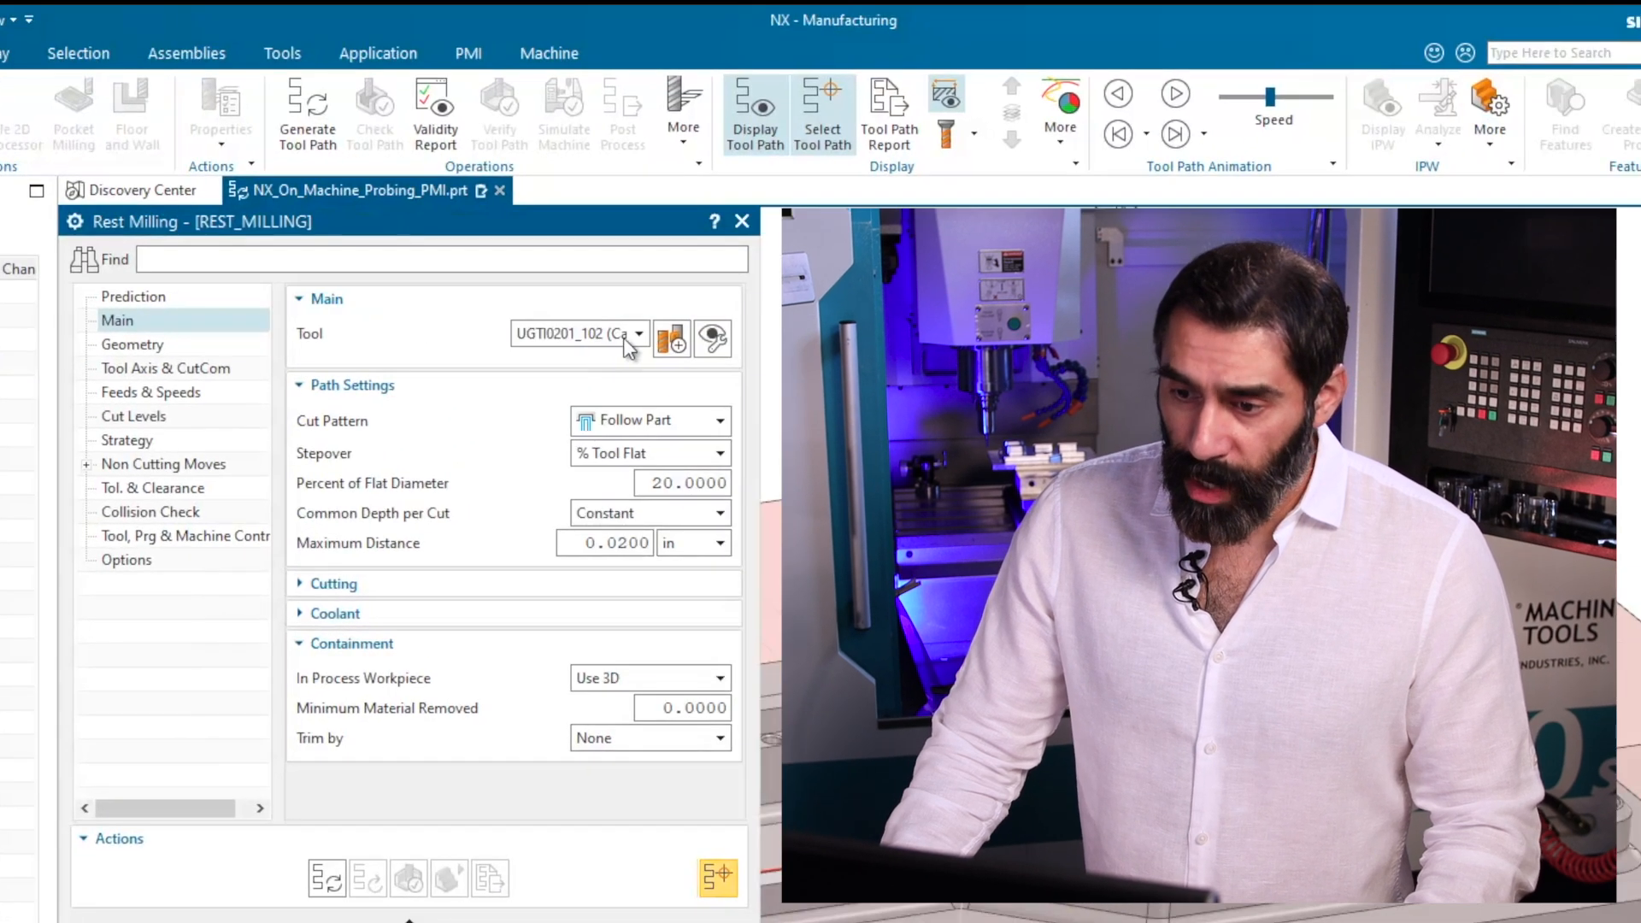
pyautogui.click(637, 333)
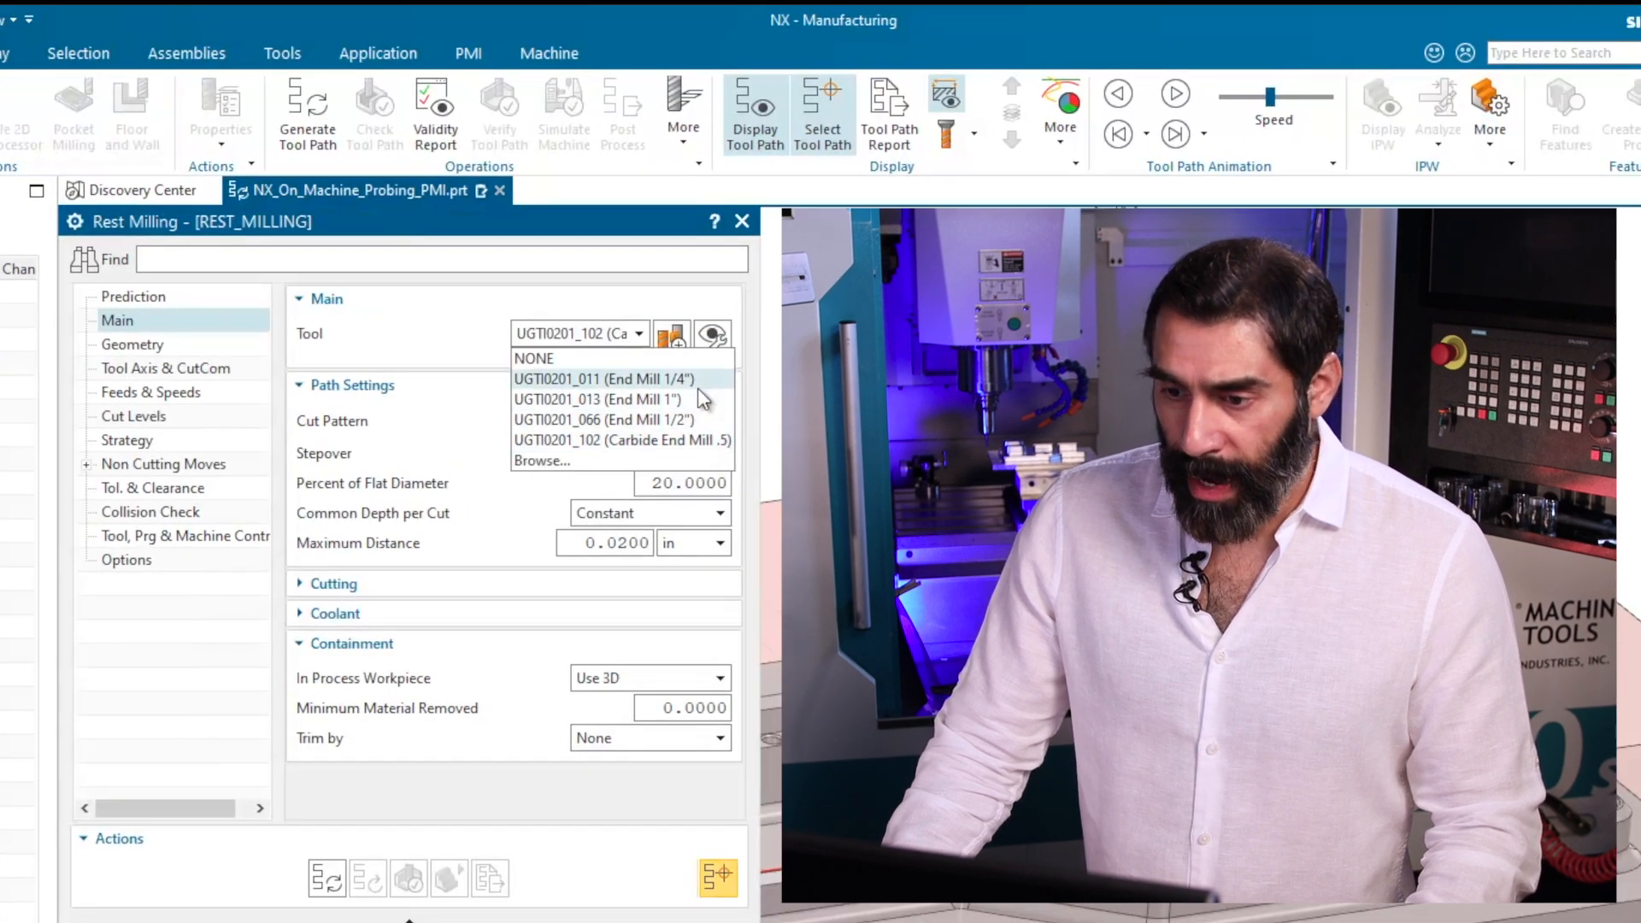
pyautogui.click(689, 421)
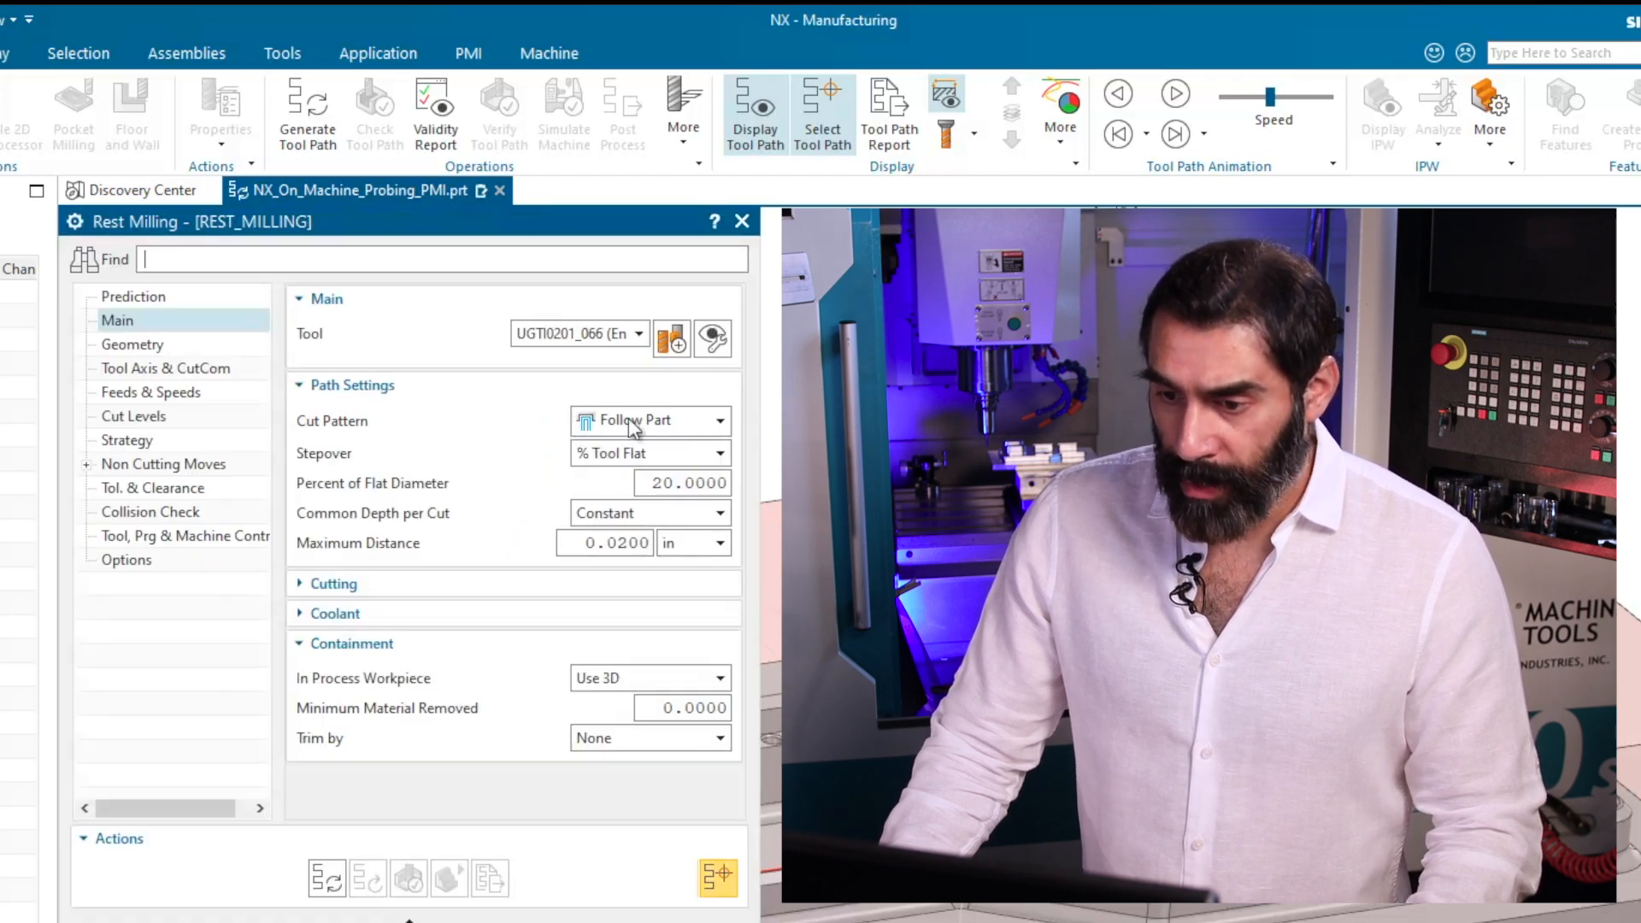
# Set a constant stepover with 0.1 in maximum distance and a constant depth per cut of 0.05 in.
pyautogui.click(672, 458)
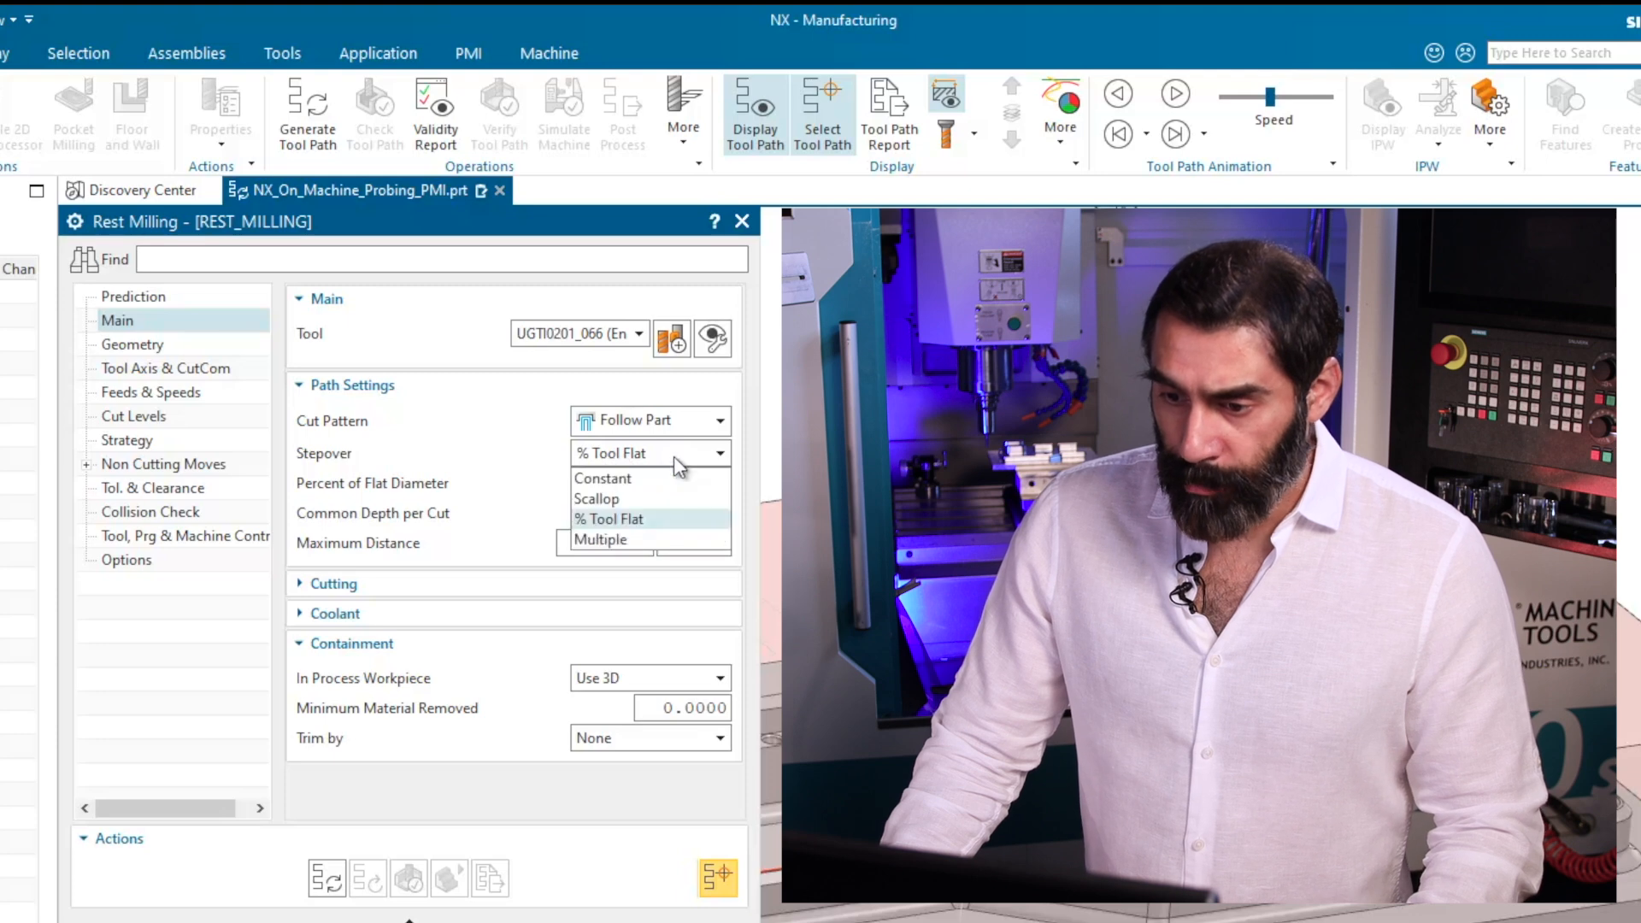
pyautogui.click(629, 483)
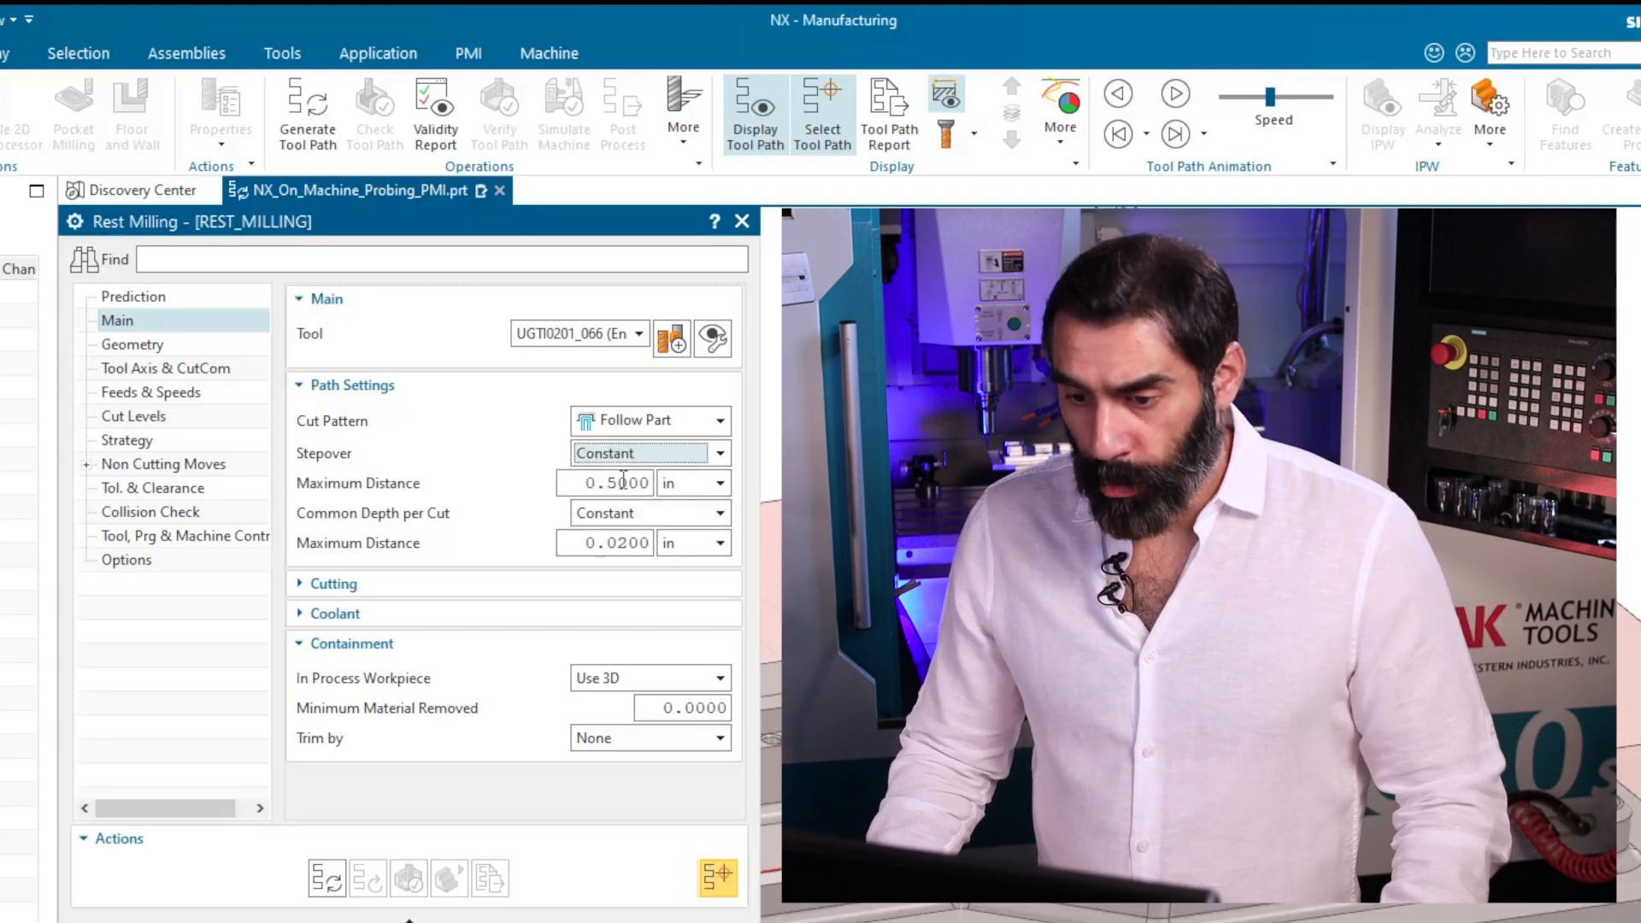
pyautogui.moveTo(618, 483); pyautogui.dragTo(609, 483)
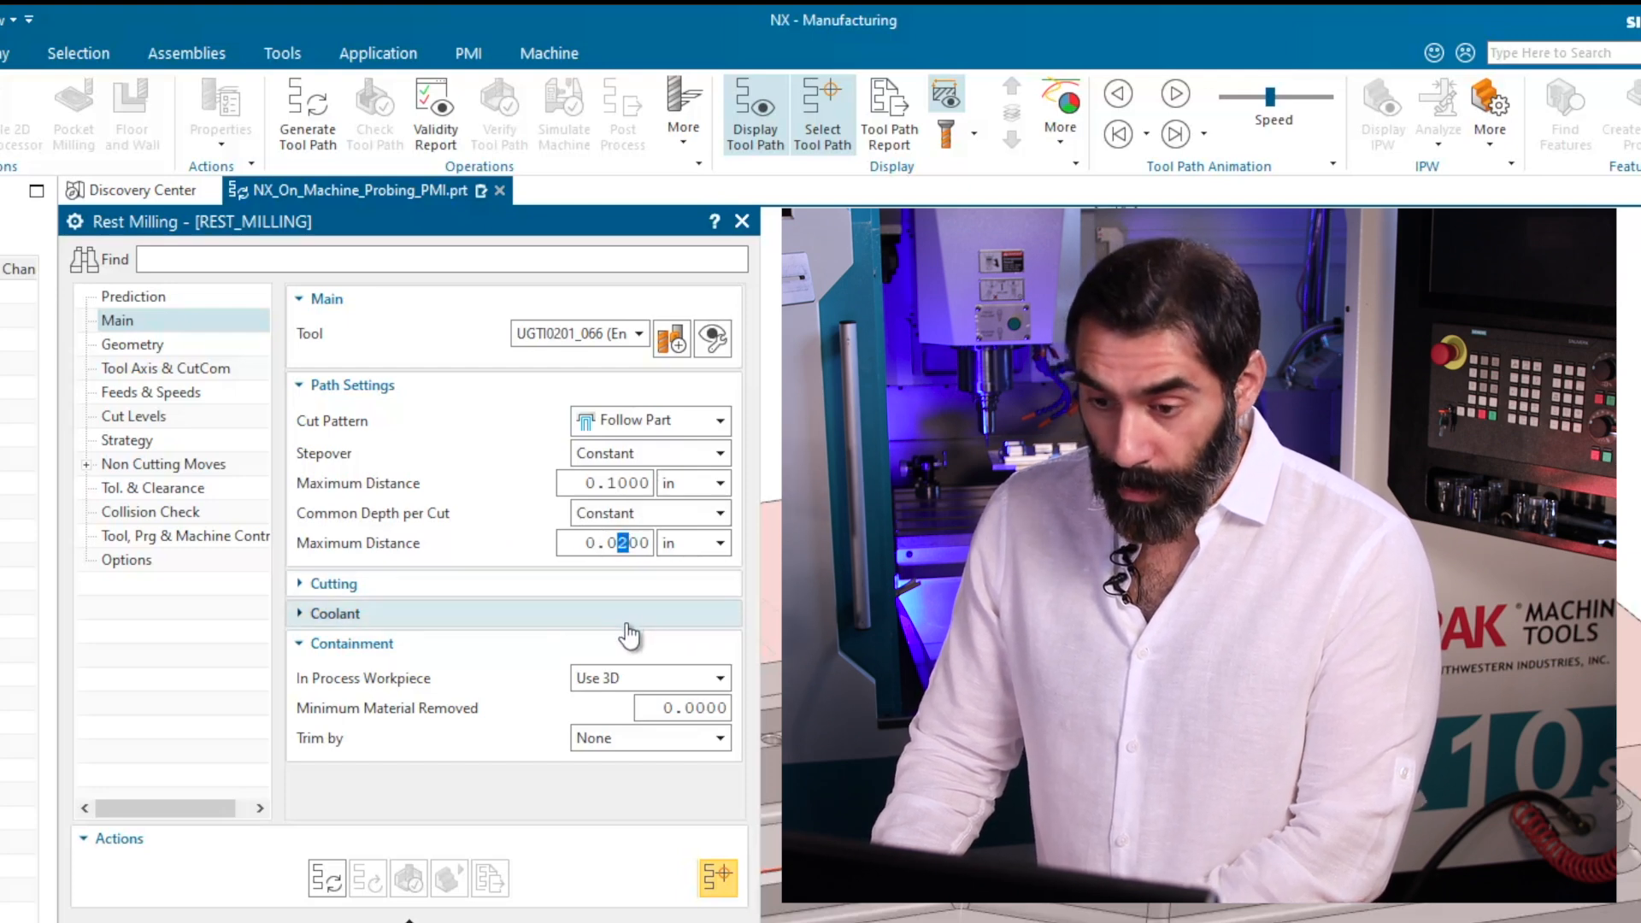
pyautogui.write('5')
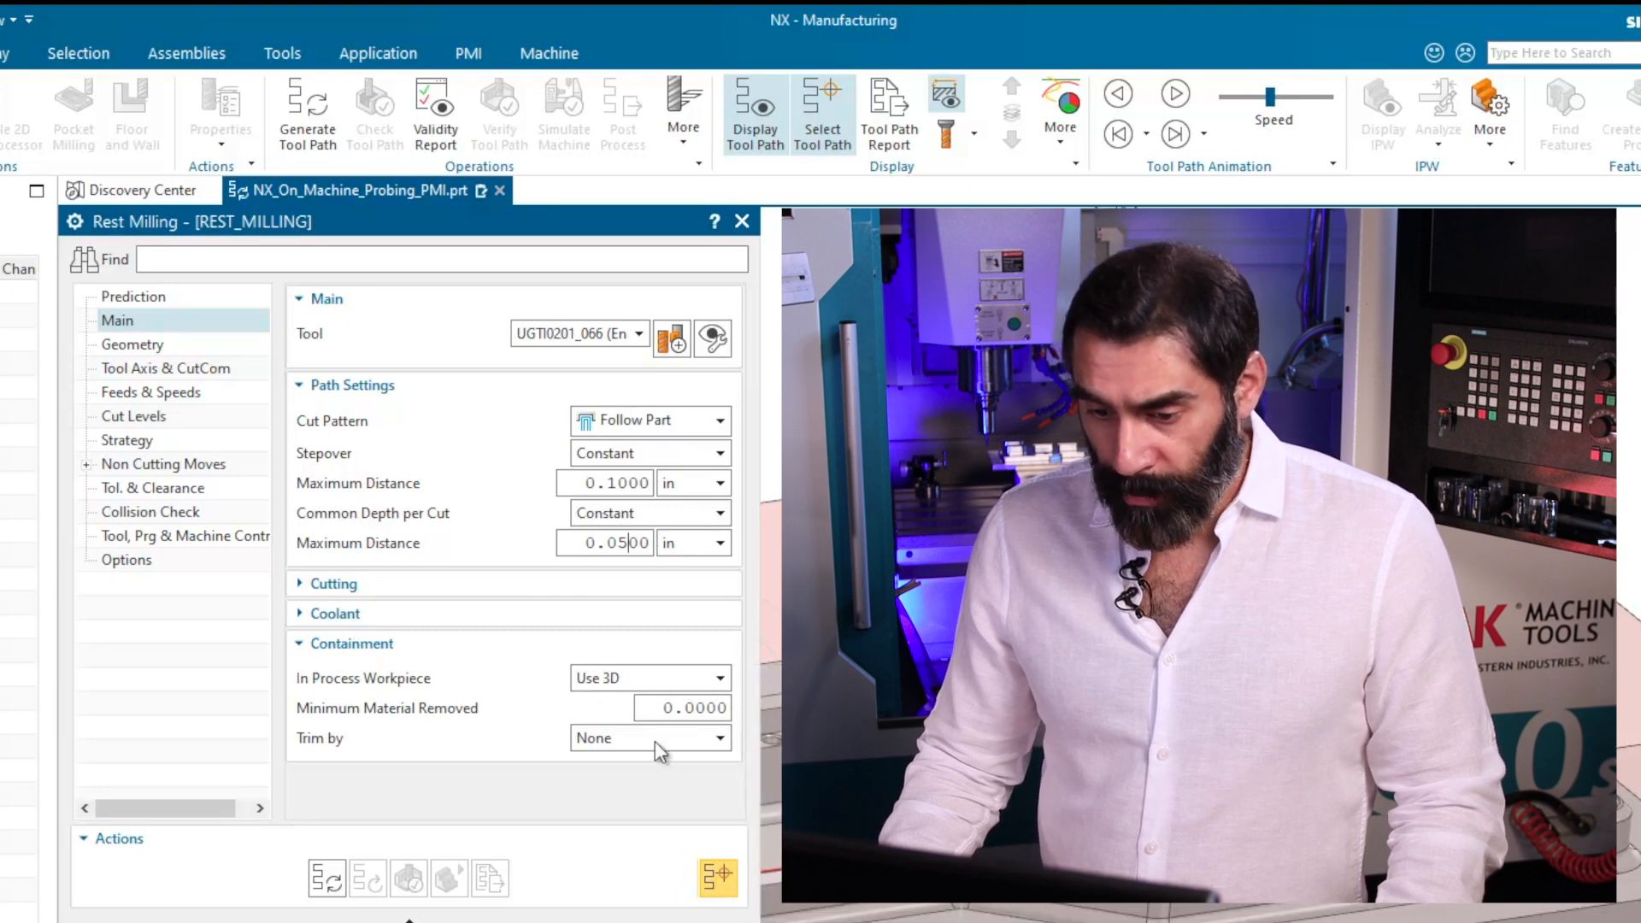
# Assign WORKPIECE as the rest milling operation's geometry and generate its tool path.
pyautogui.click(135, 350)
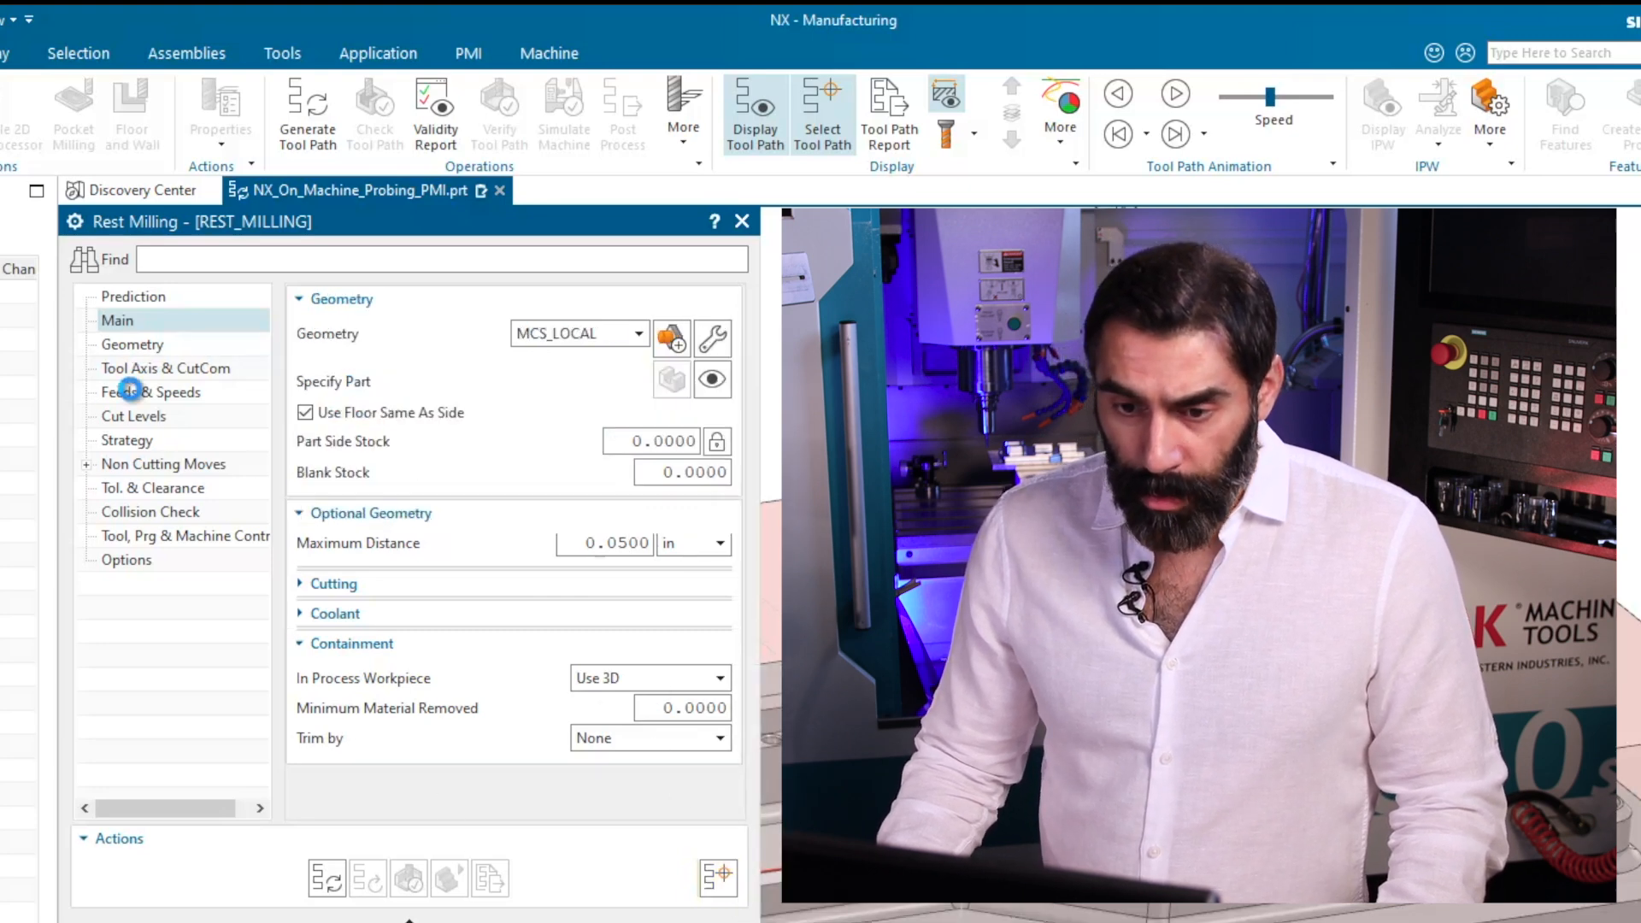
pyautogui.click(612, 335)
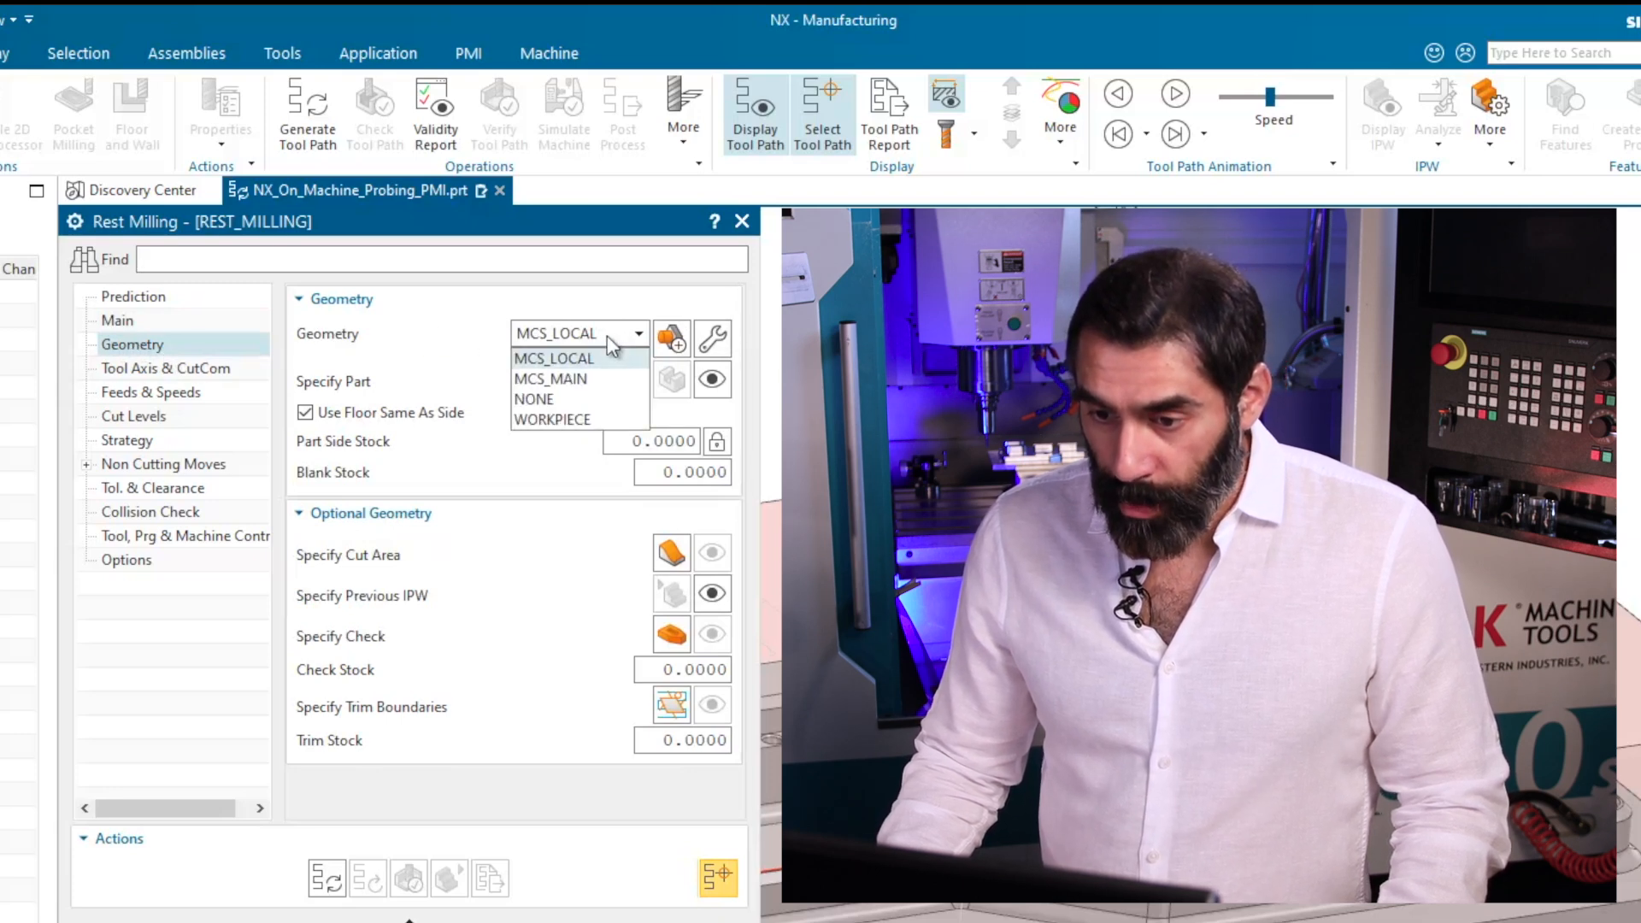
pyautogui.click(568, 421)
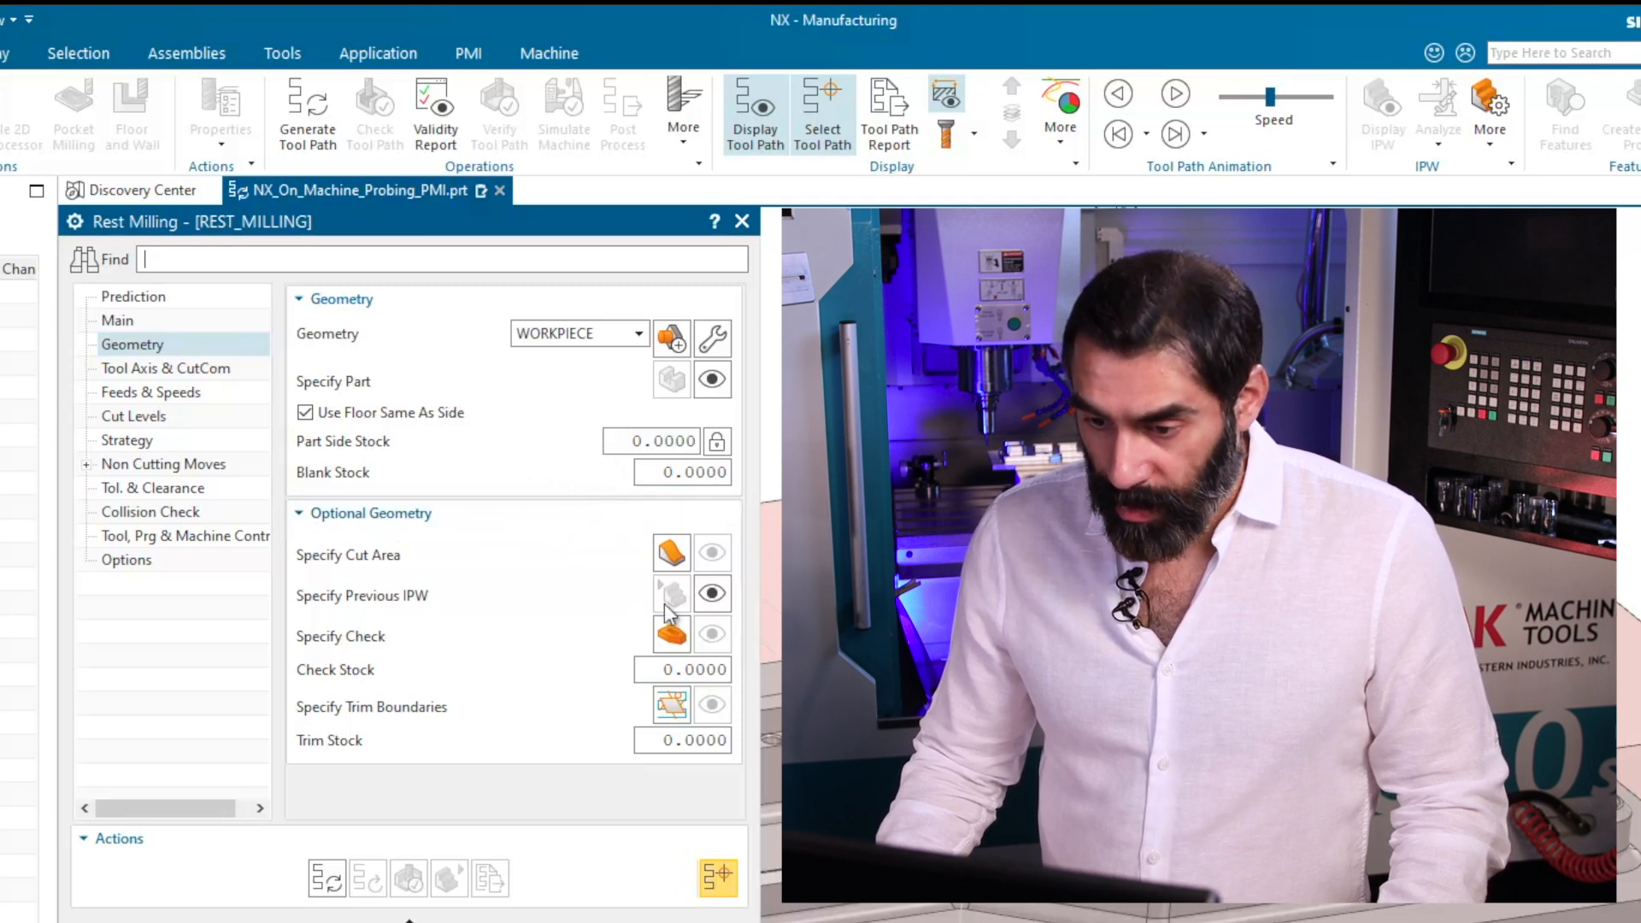
pyautogui.click(323, 881)
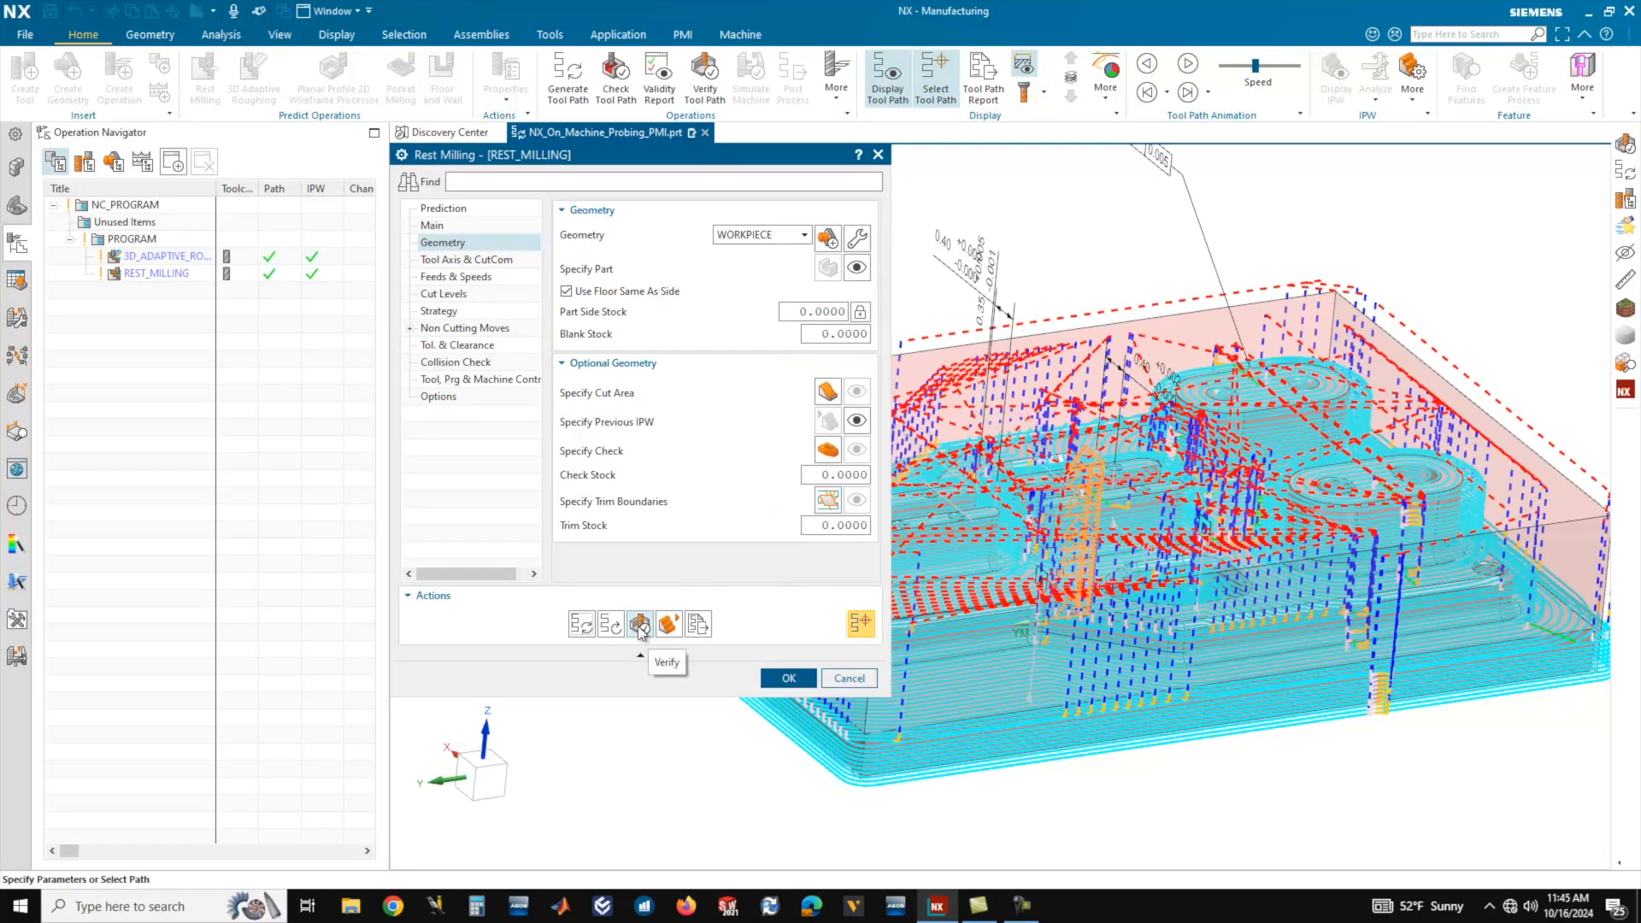
# Verify the rest milling tool path by playing its 3D Dynamic material removal, first at animation speed 5 and finishing at 8.
pyautogui.scroll(-2, 1048, 580)
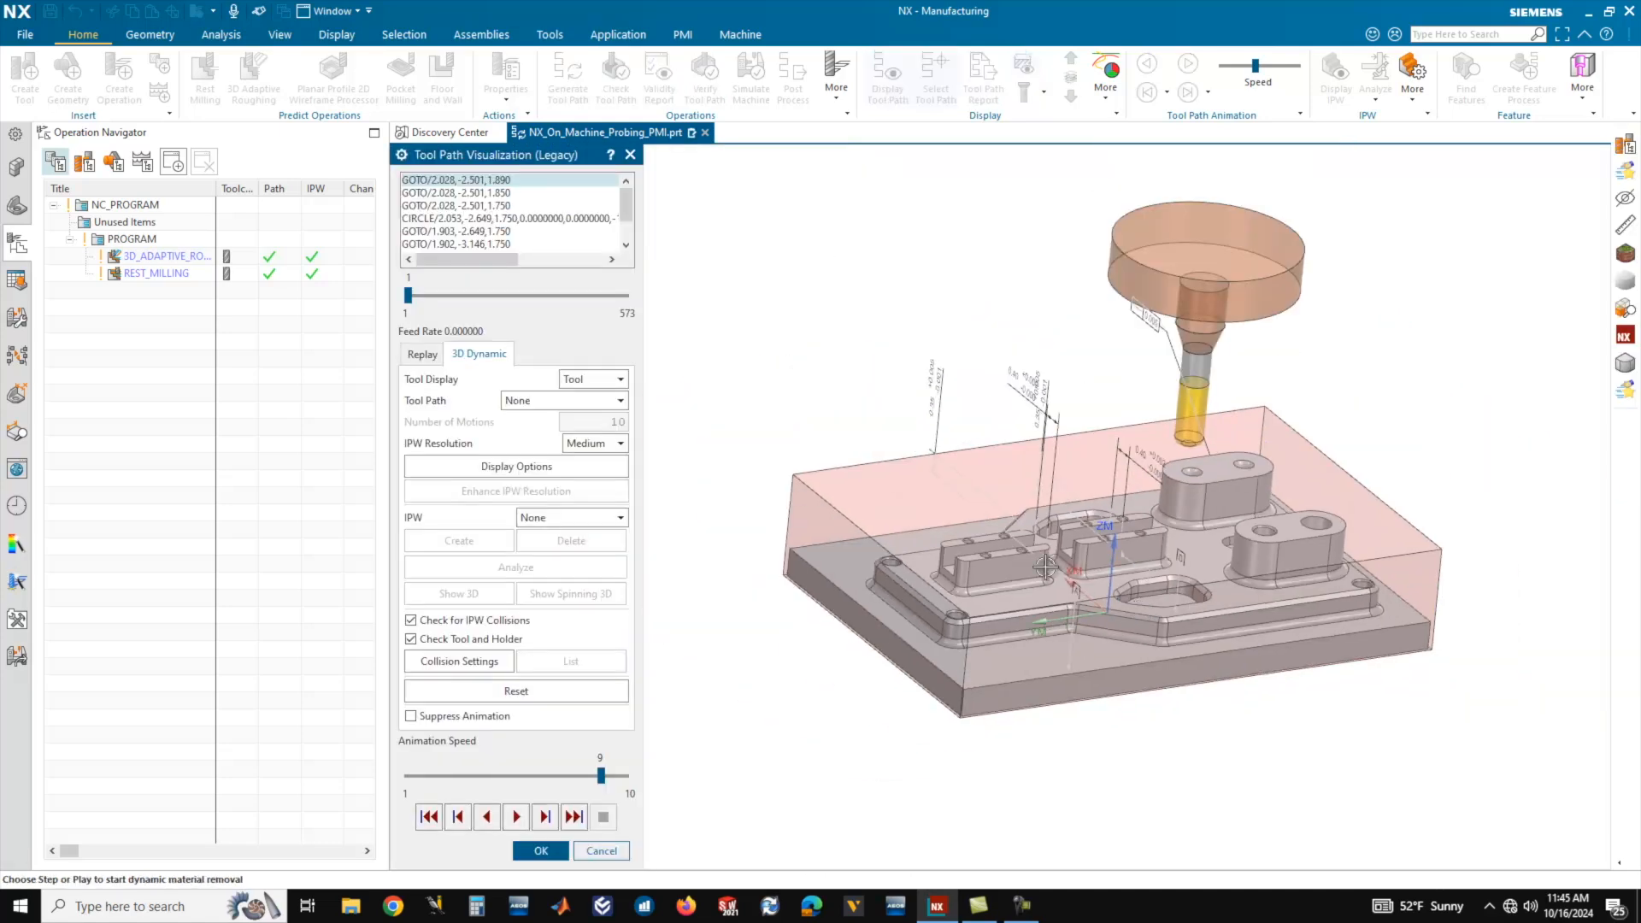
pyautogui.moveTo(1048, 580); pyautogui.dragTo(1046, 598, button='middle')
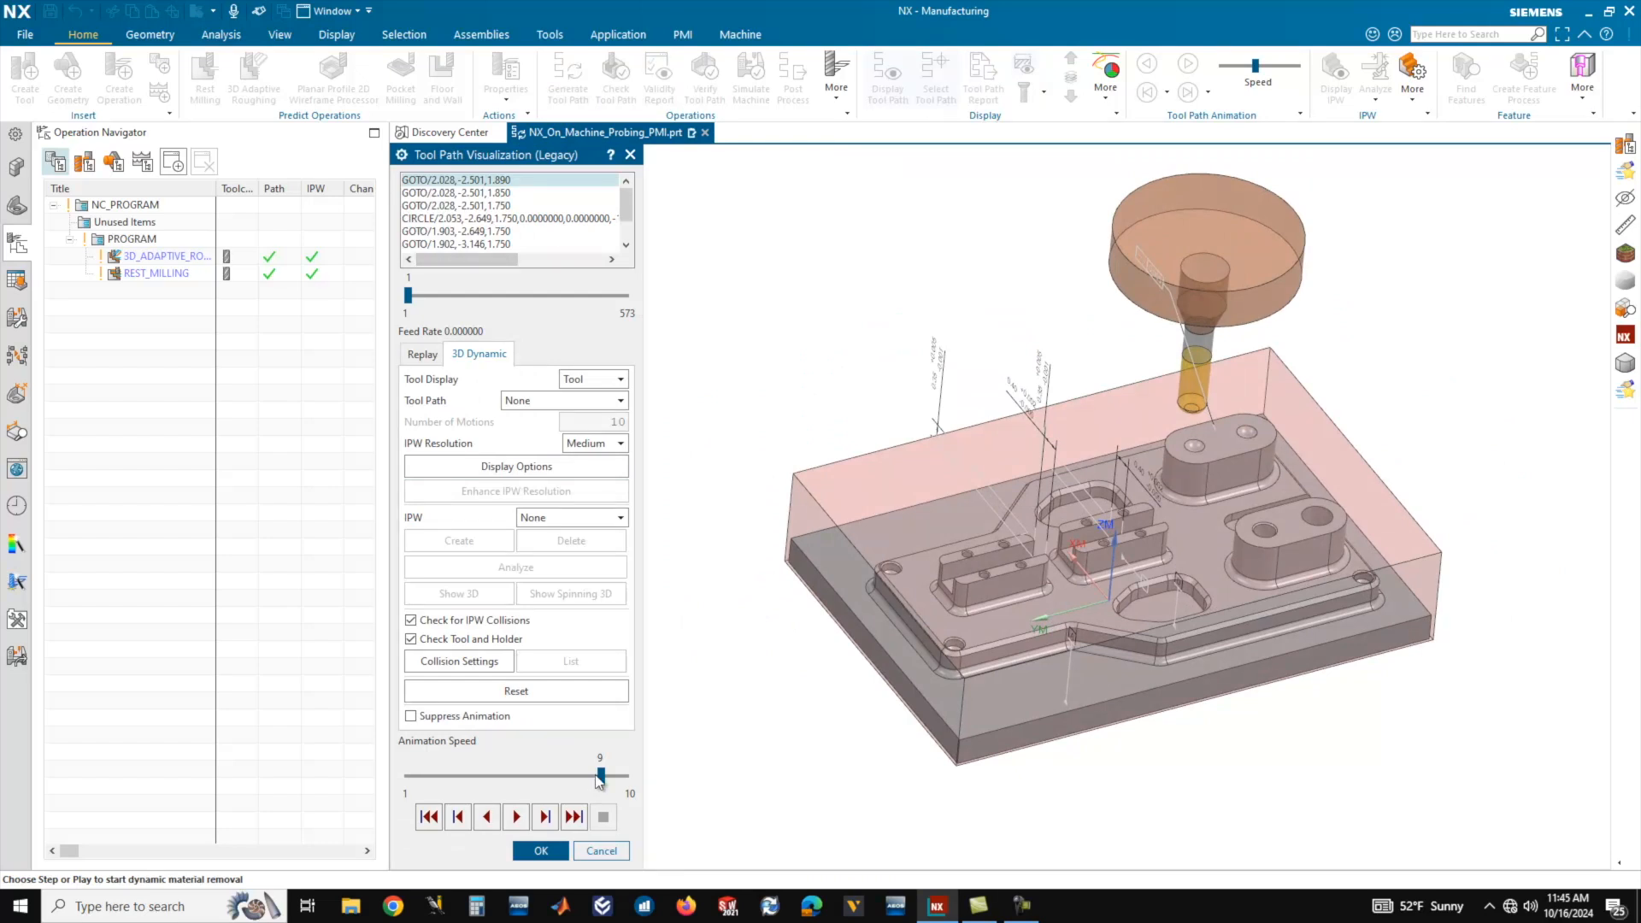
pyautogui.click(517, 816)
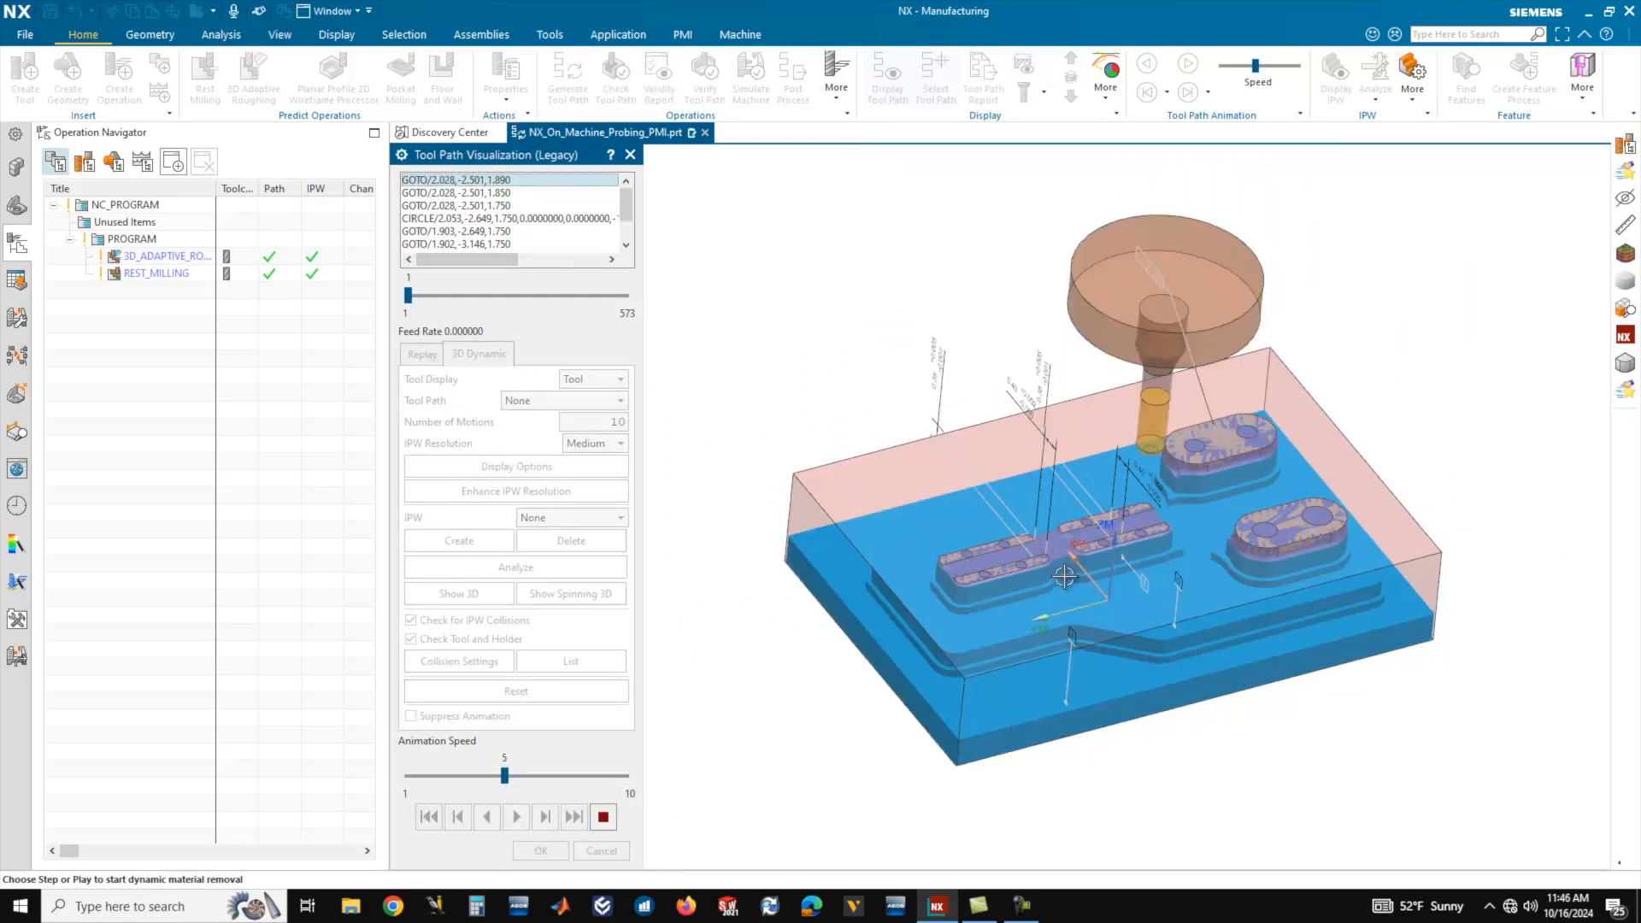
pyautogui.scroll(-6, 1065, 577)
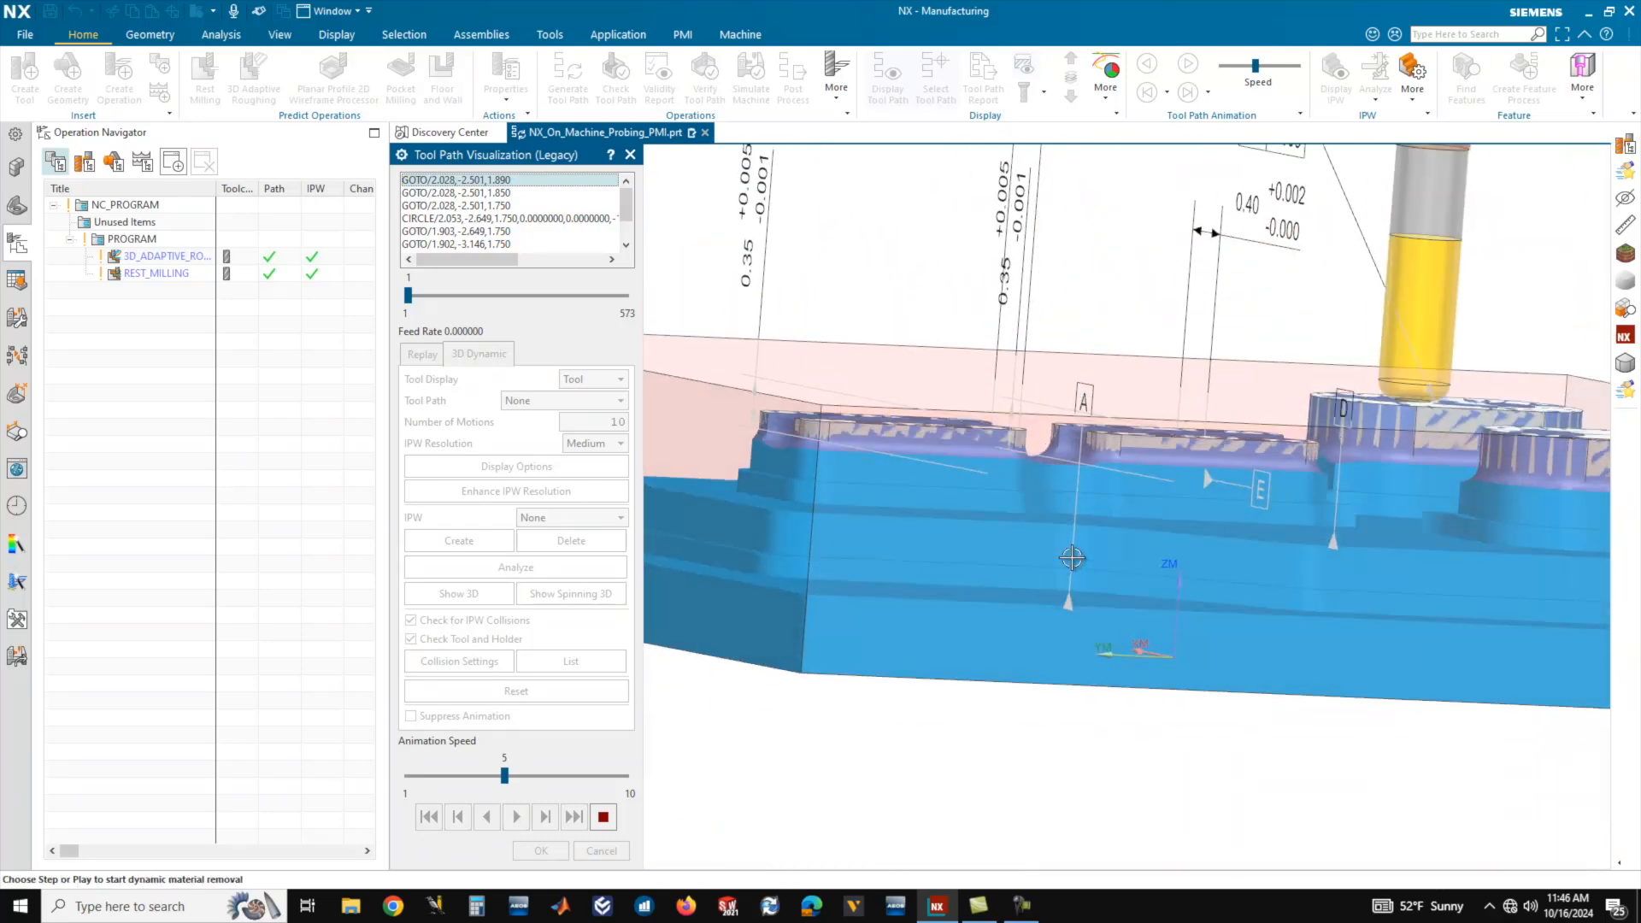
pyautogui.moveTo(1034, 530); pyautogui.dragTo(1165, 560, button='middle')
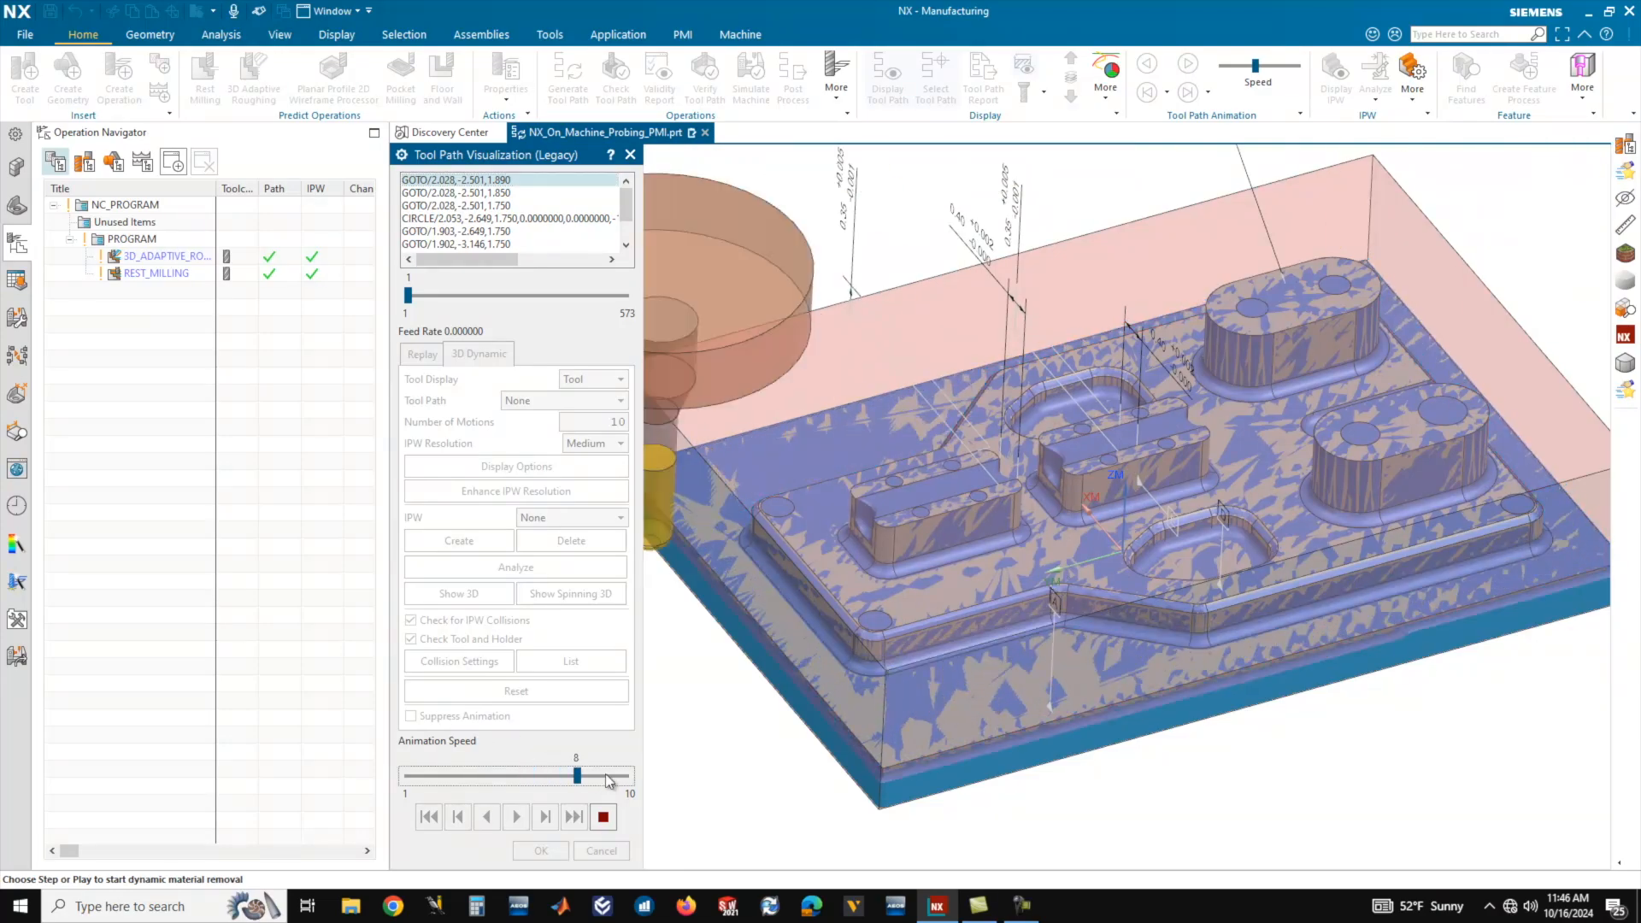
pyautogui.moveTo(1226, 508); pyautogui.dragTo(1062, 476, button='middle')
pyautogui.scroll(5, 998, 467)
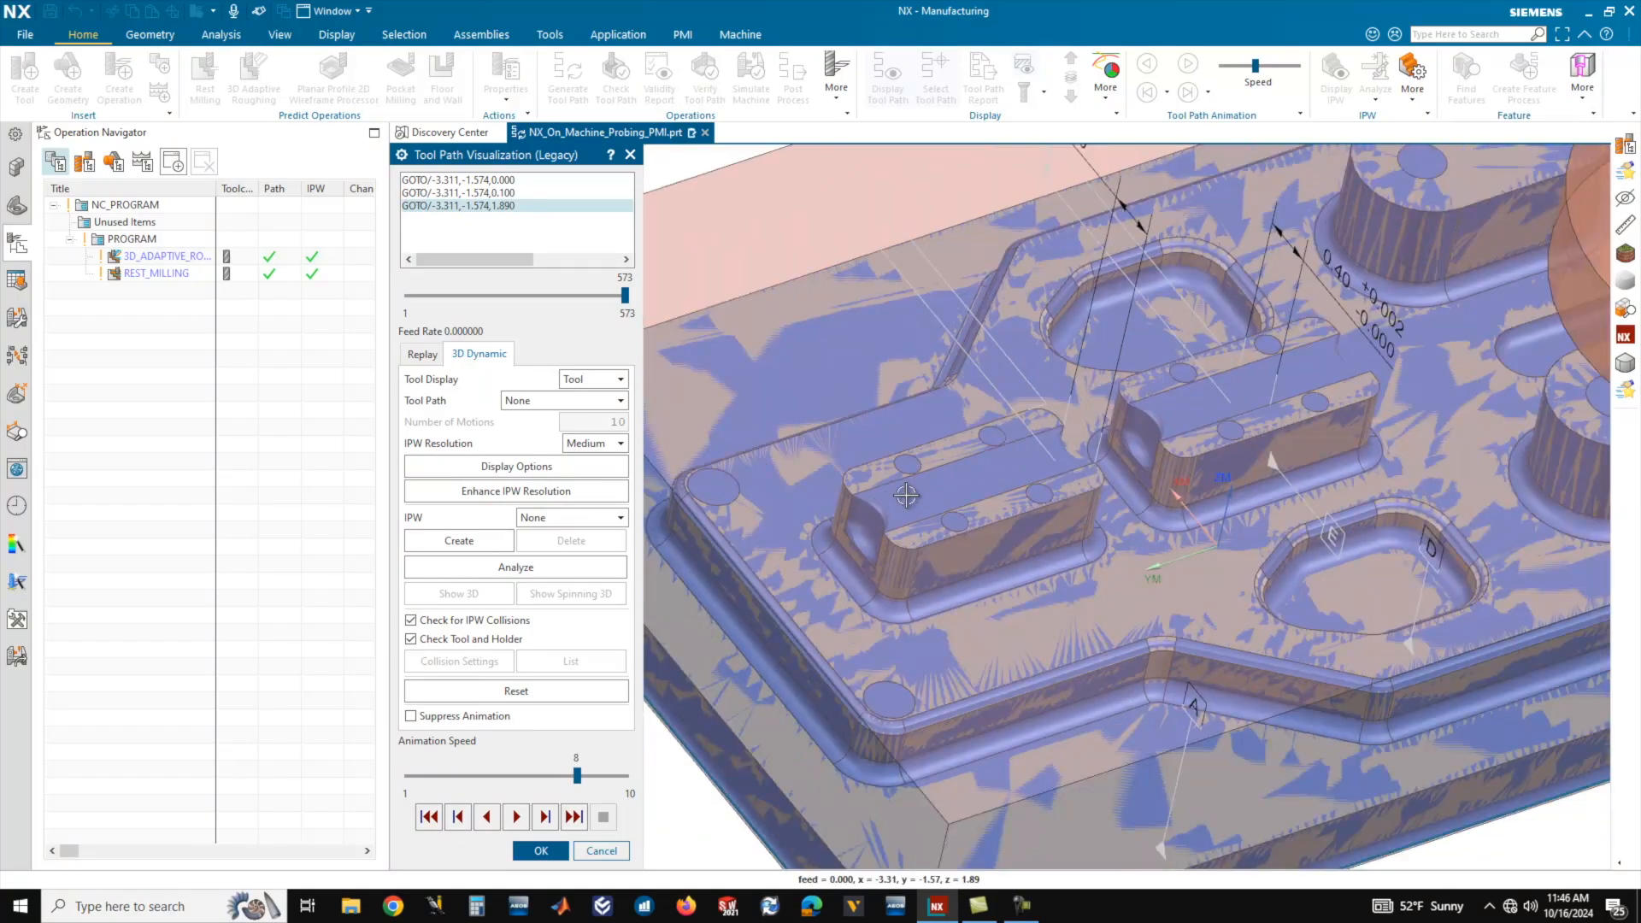
# Inspect the rest-milled bosses, pockets and open slot up close for leftover material, and close the tool path visualization.
pyautogui.moveTo(1018, 486); pyautogui.dragTo(1176, 353, button='middle')
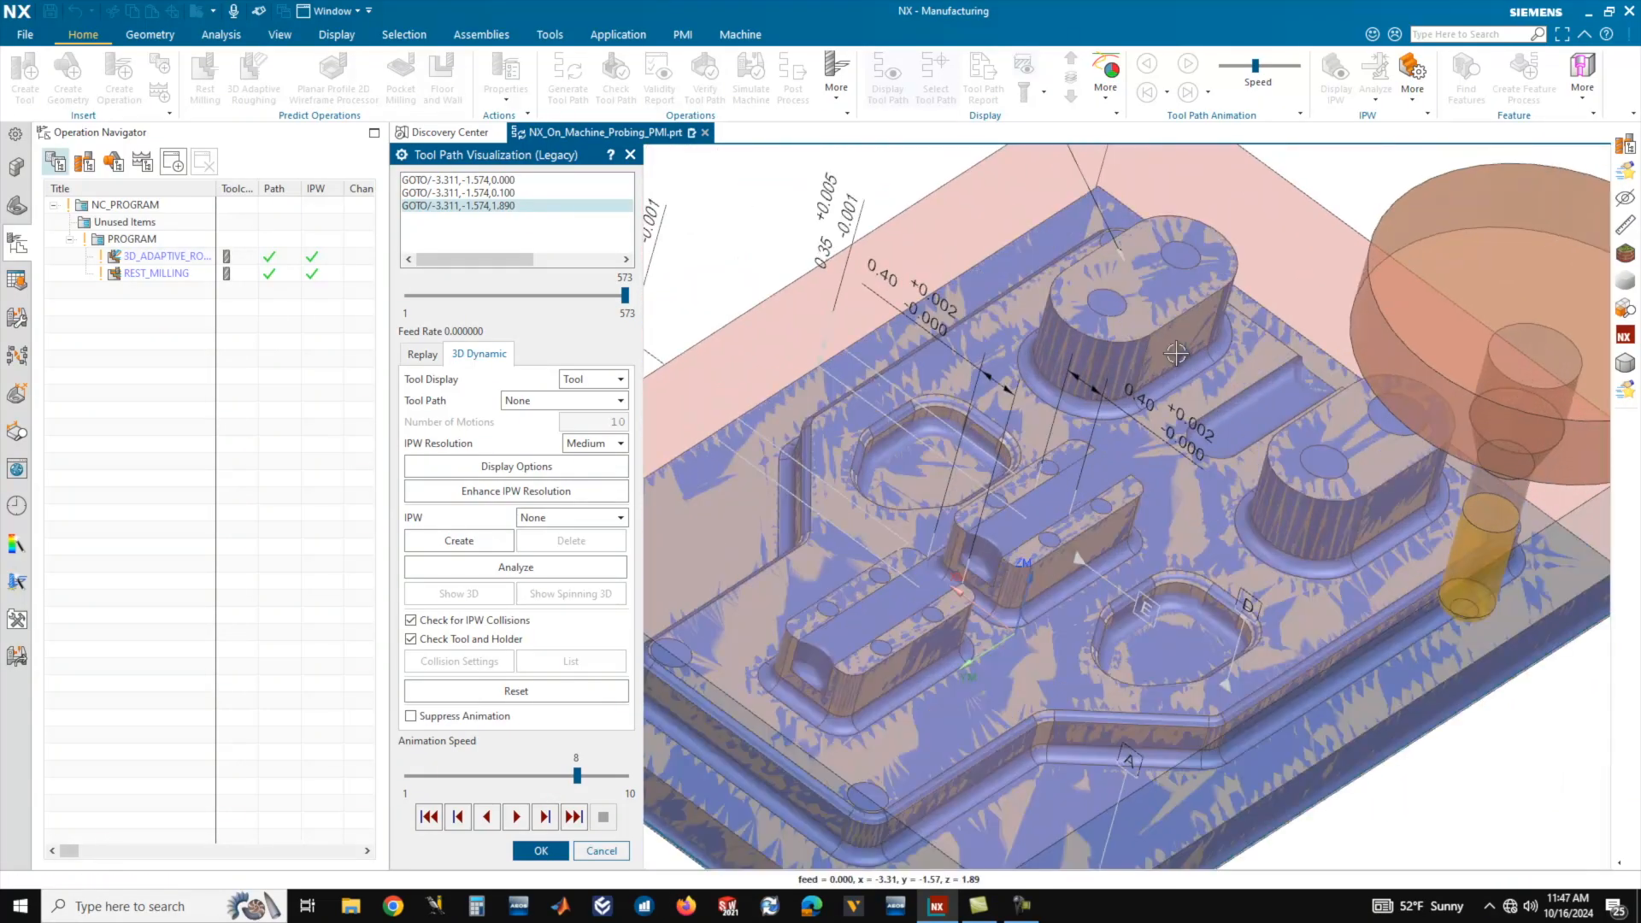
pyautogui.scroll(10, 1176, 353)
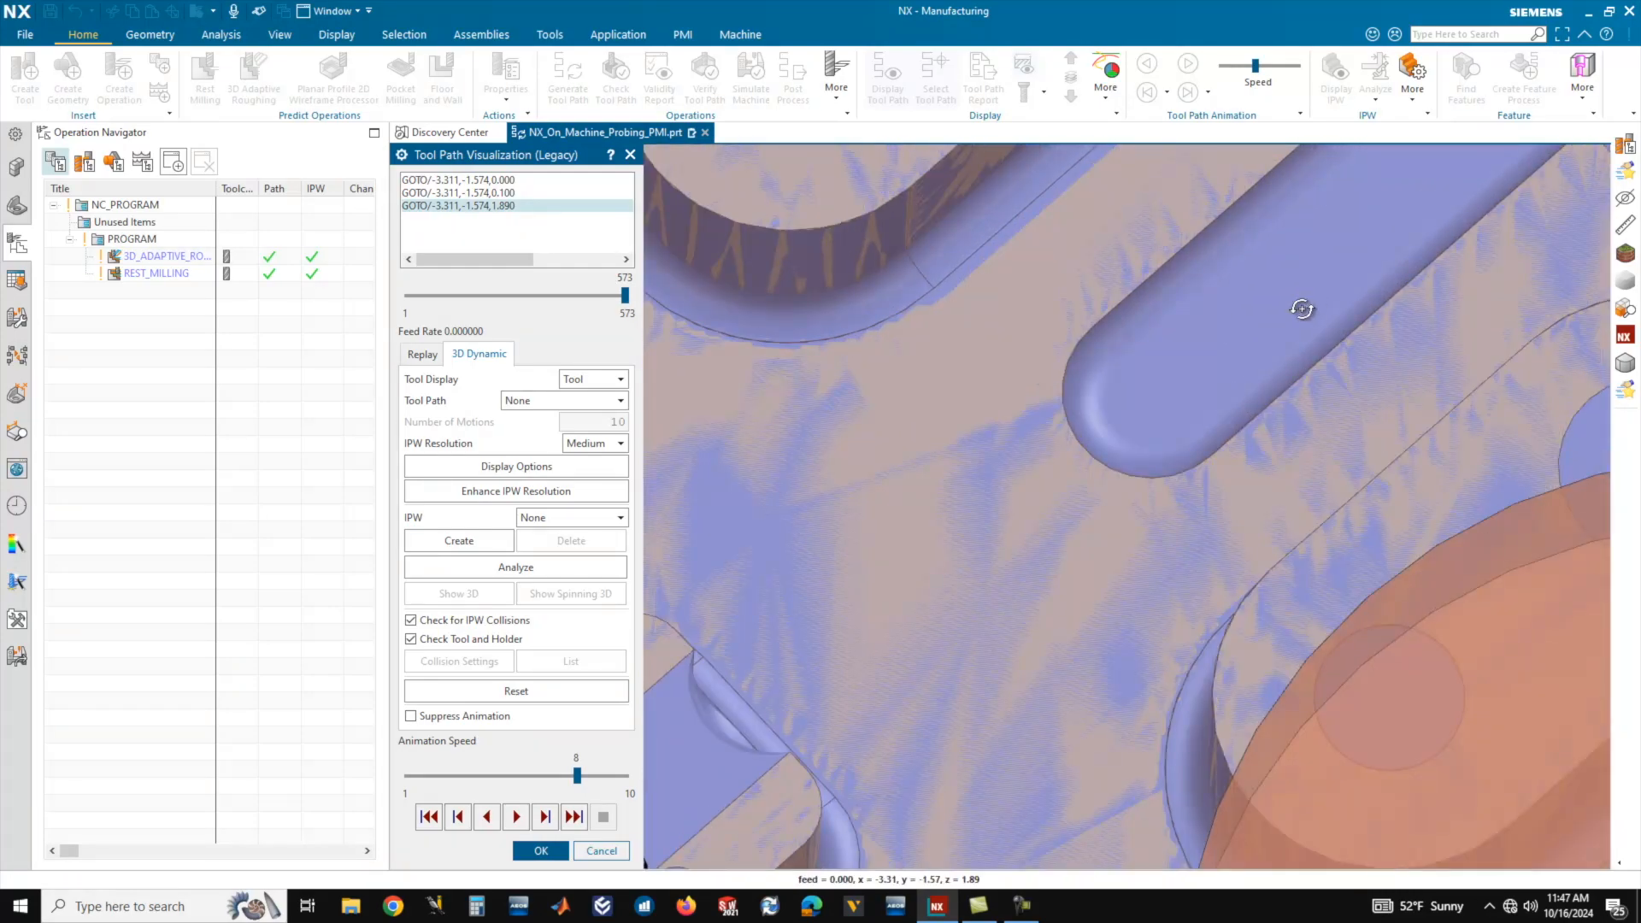
pyautogui.moveTo(1302, 308)
pyautogui.mouseDown(button='middle')
pyautogui.moveTo(1268, 344)
pyautogui.moveTo(1314, 288)
pyautogui.mouseUp(button='middle')
pyautogui.scroll(-7, 1270, 346)
pyautogui.scroll(6, 1390, 231)
pyautogui.scroll(-3, 1314, 286)
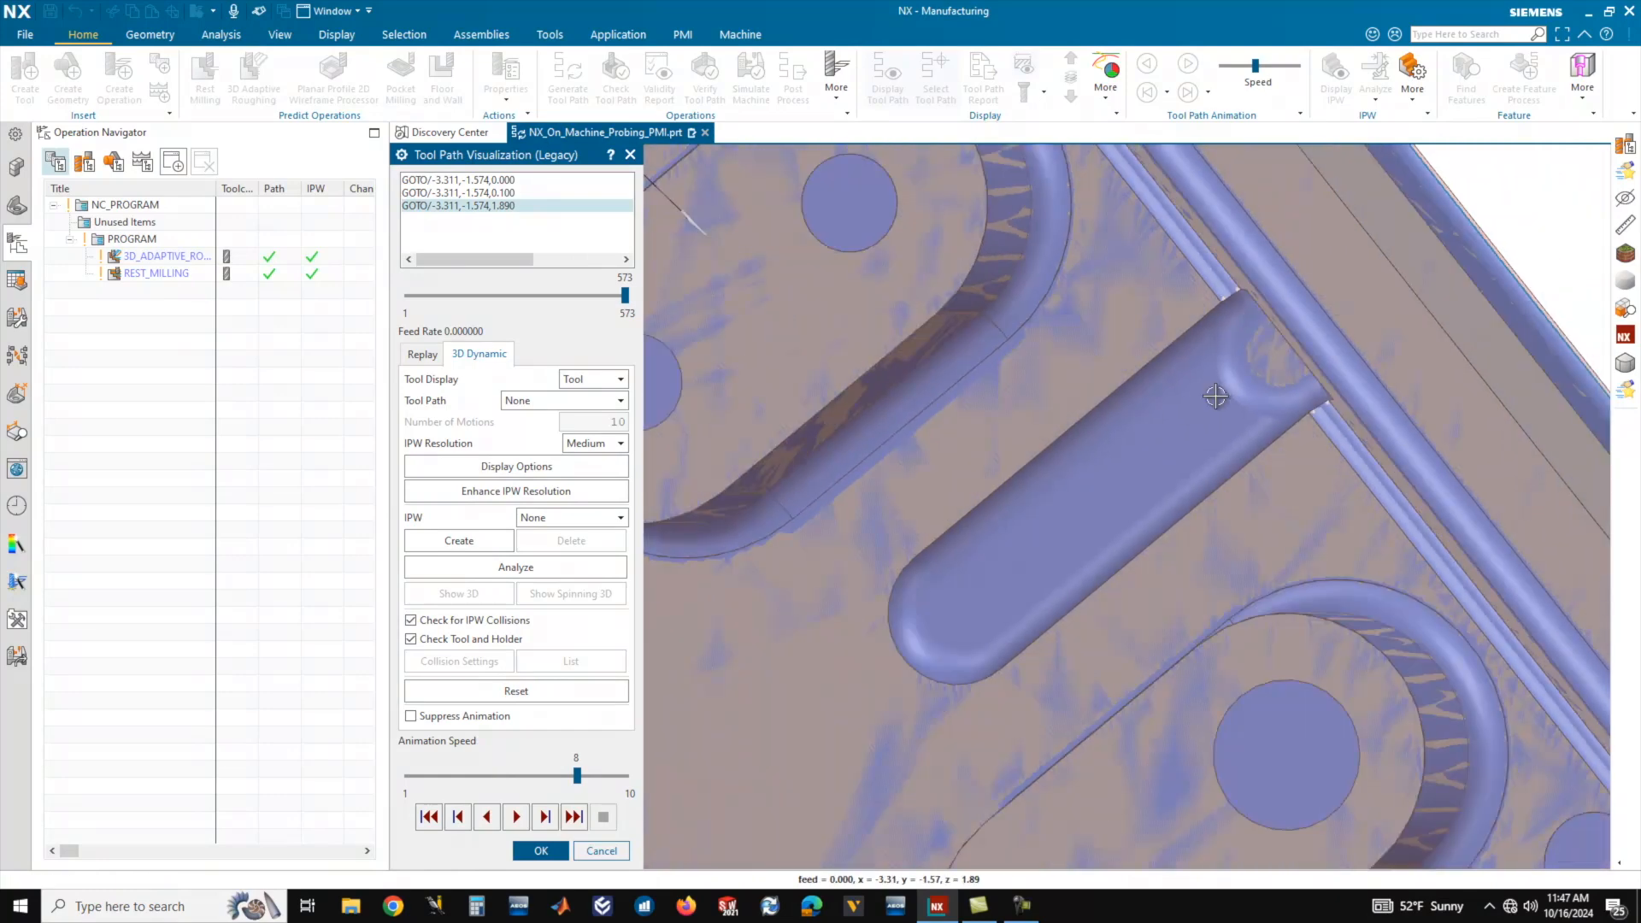
pyautogui.moveTo(1215, 396); pyautogui.dragTo(1241, 374, button='middle')
pyautogui.scroll(-5, 1256, 324)
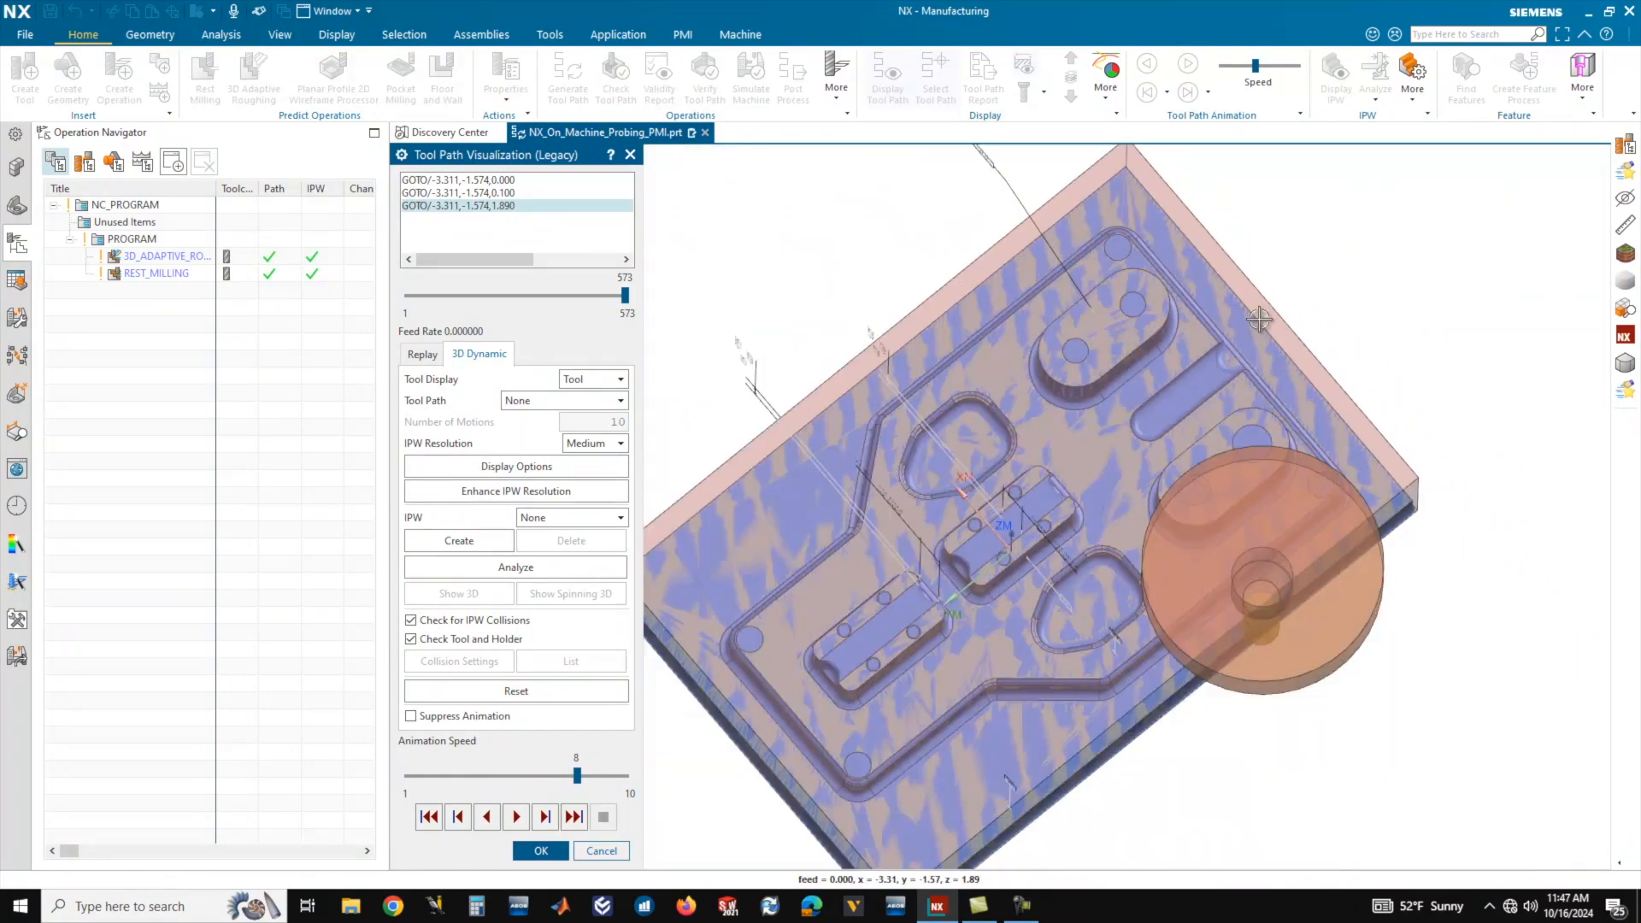
pyautogui.moveTo(1091, 461); pyautogui.dragTo(1109, 409, button='middle')
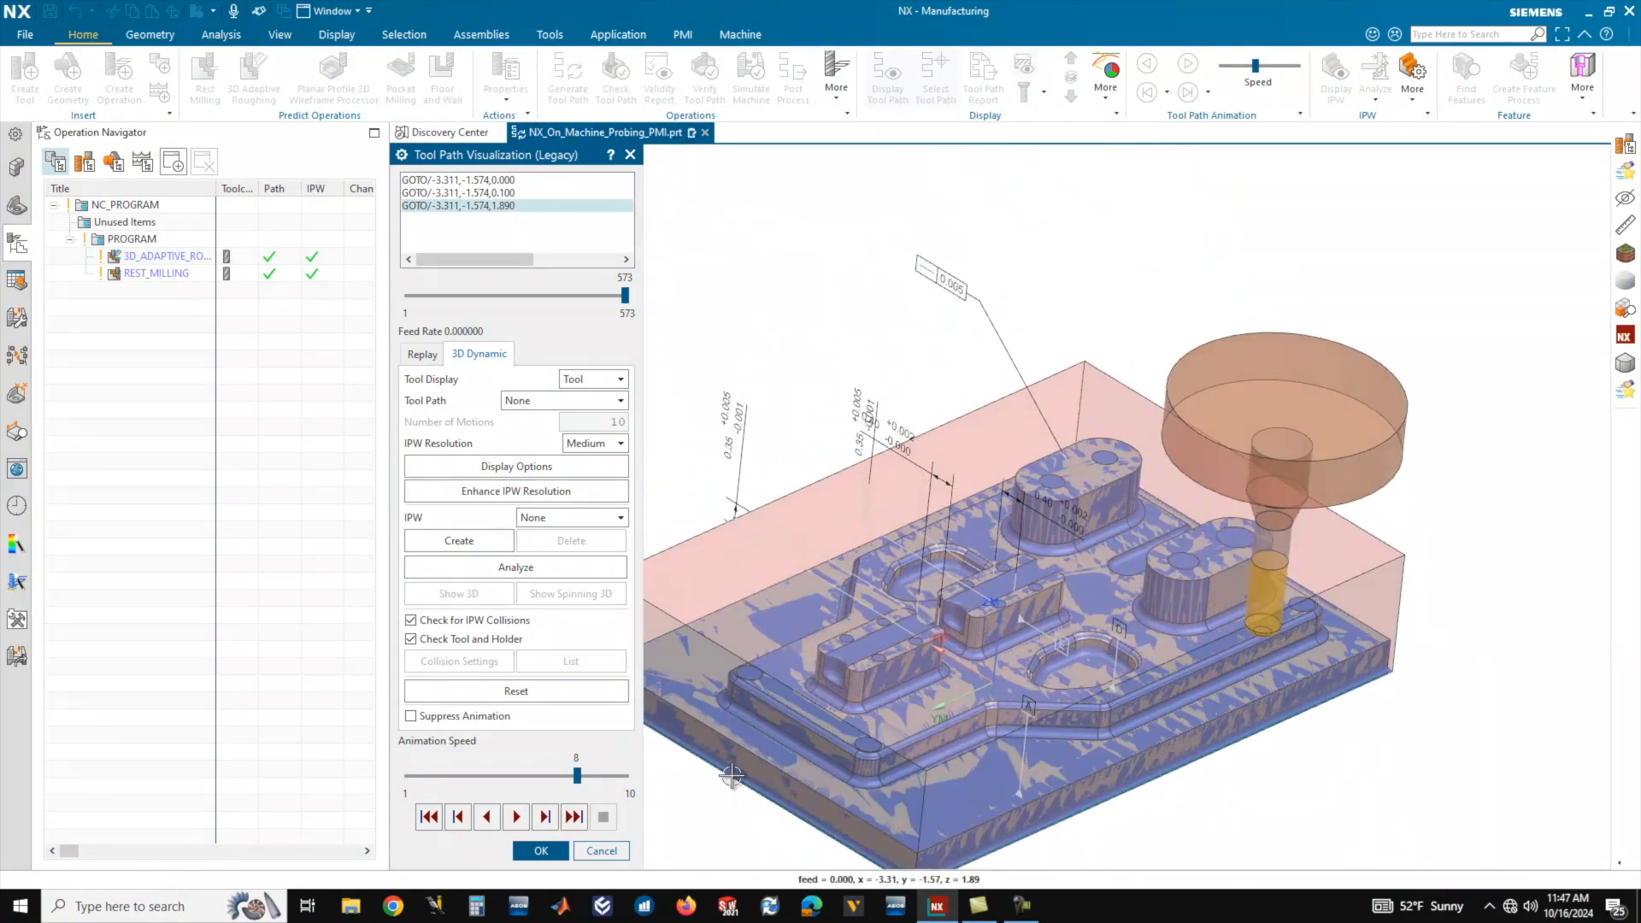
pyautogui.click(539, 855)
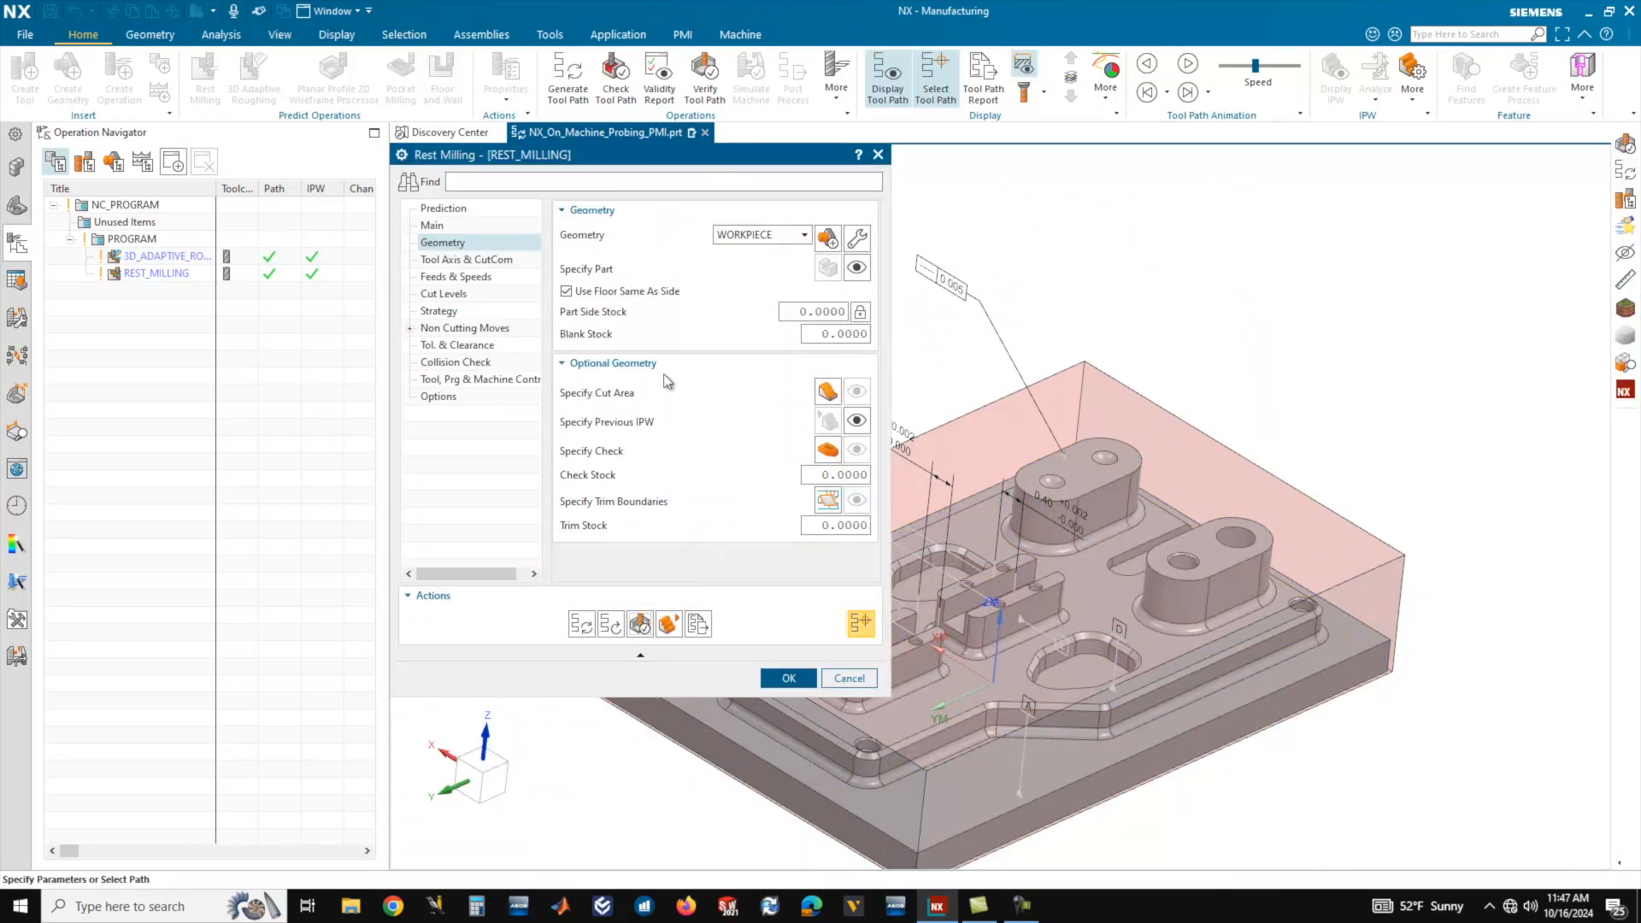
# Accept the rest milling operation and create a second one using the UGTI0201_011 (End Mill 1/4") tool.
pyautogui.click(791, 677)
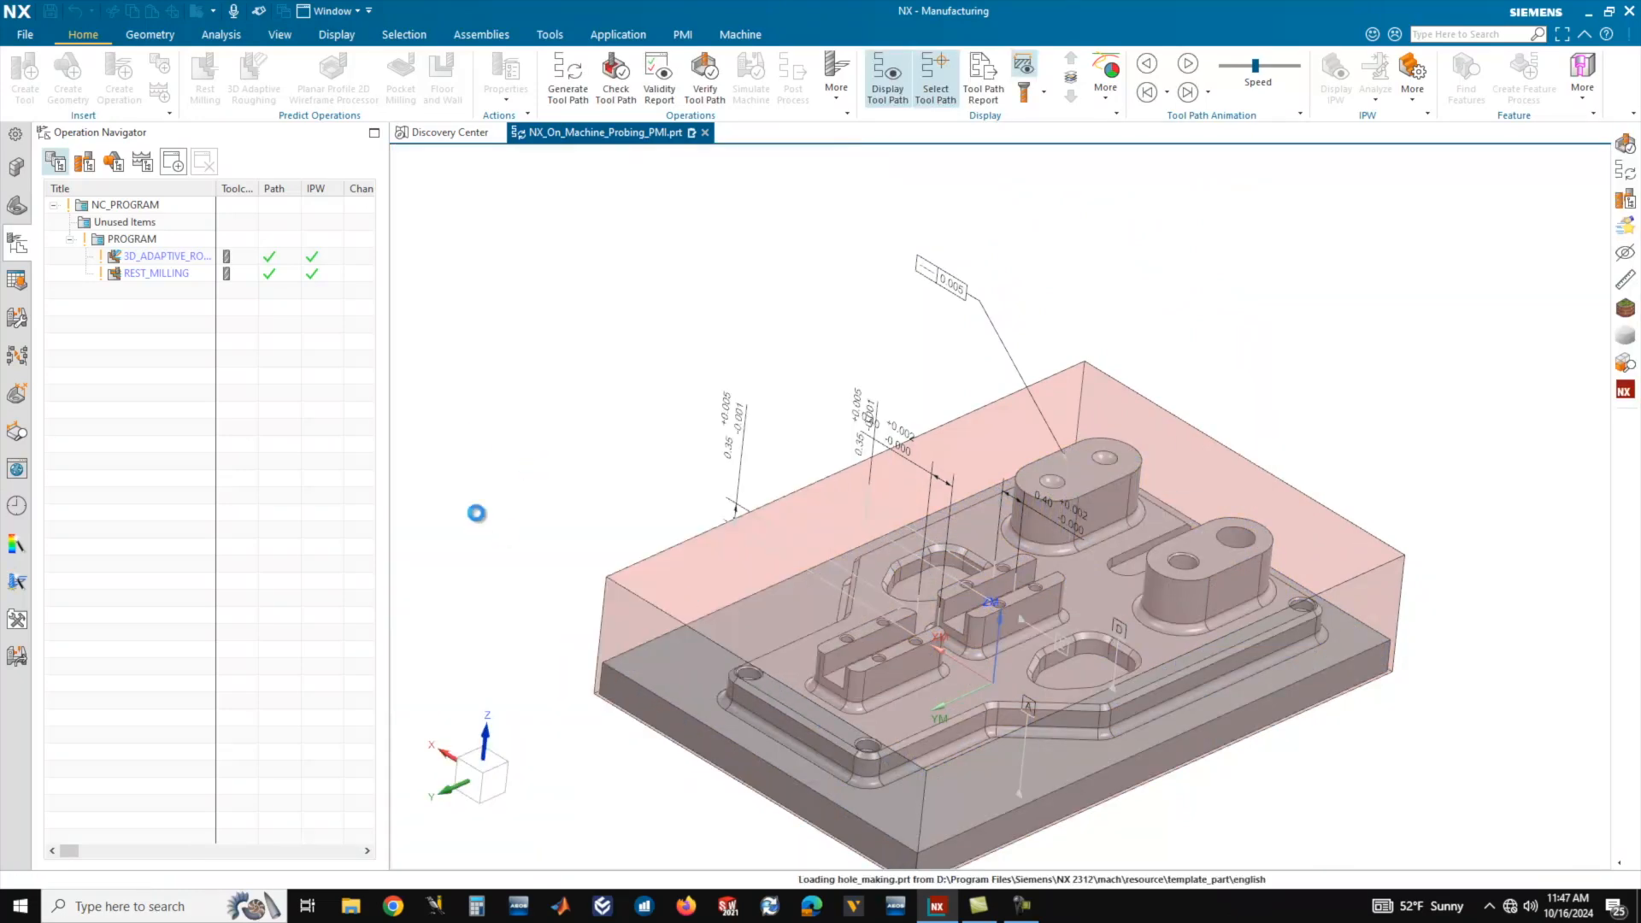
pyautogui.scroll(-1, 1146, 406)
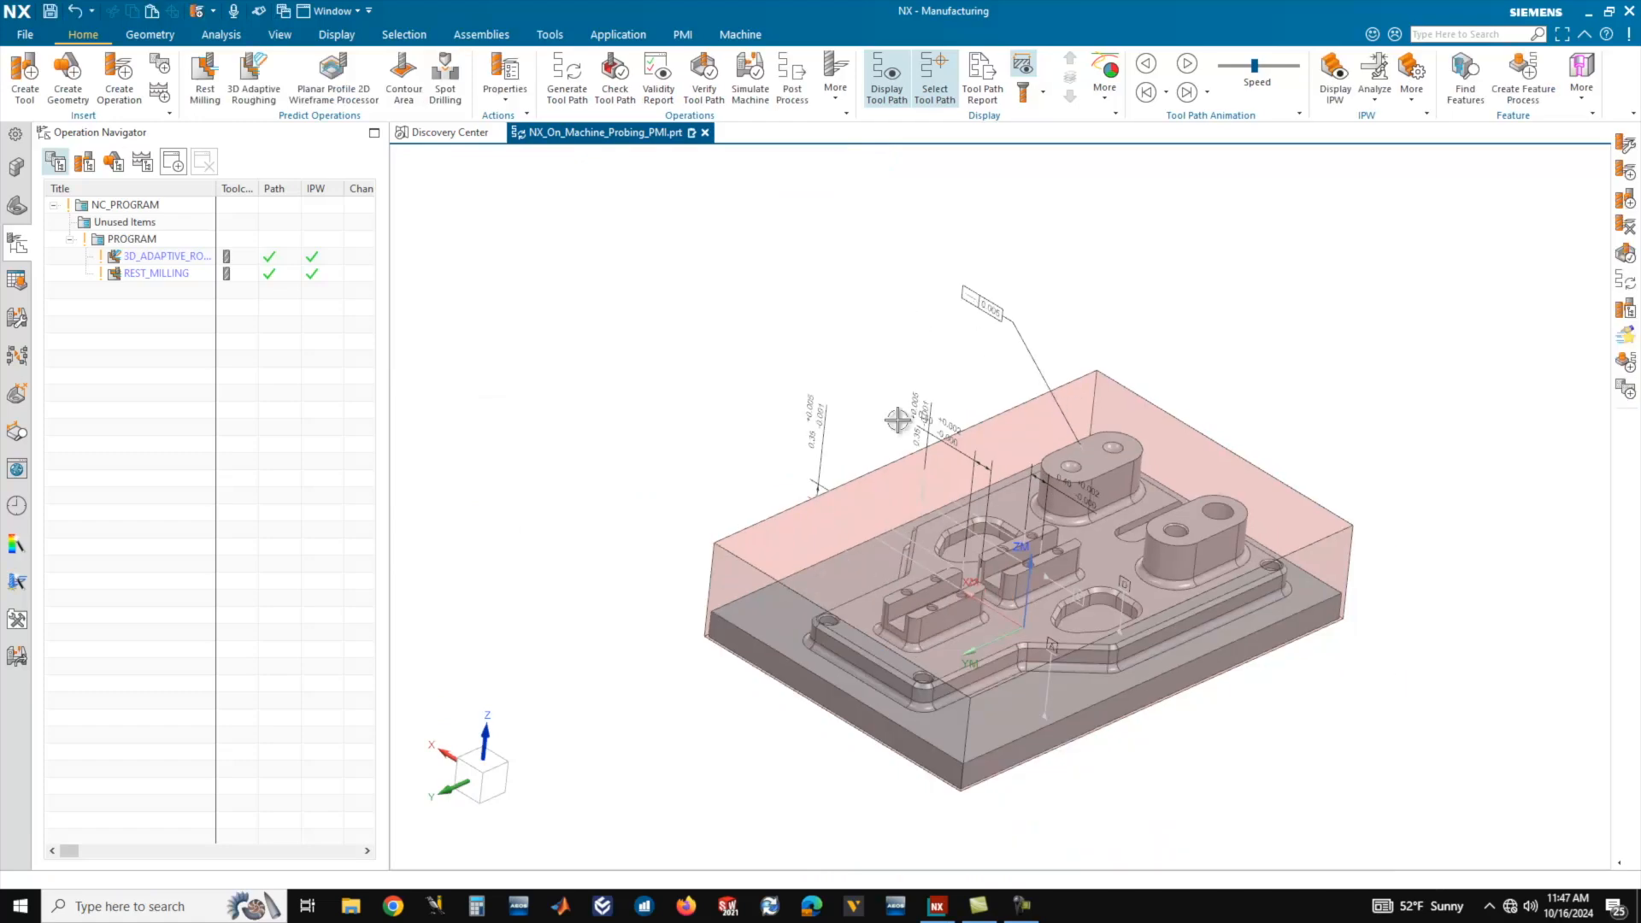
pyautogui.click(204, 88)
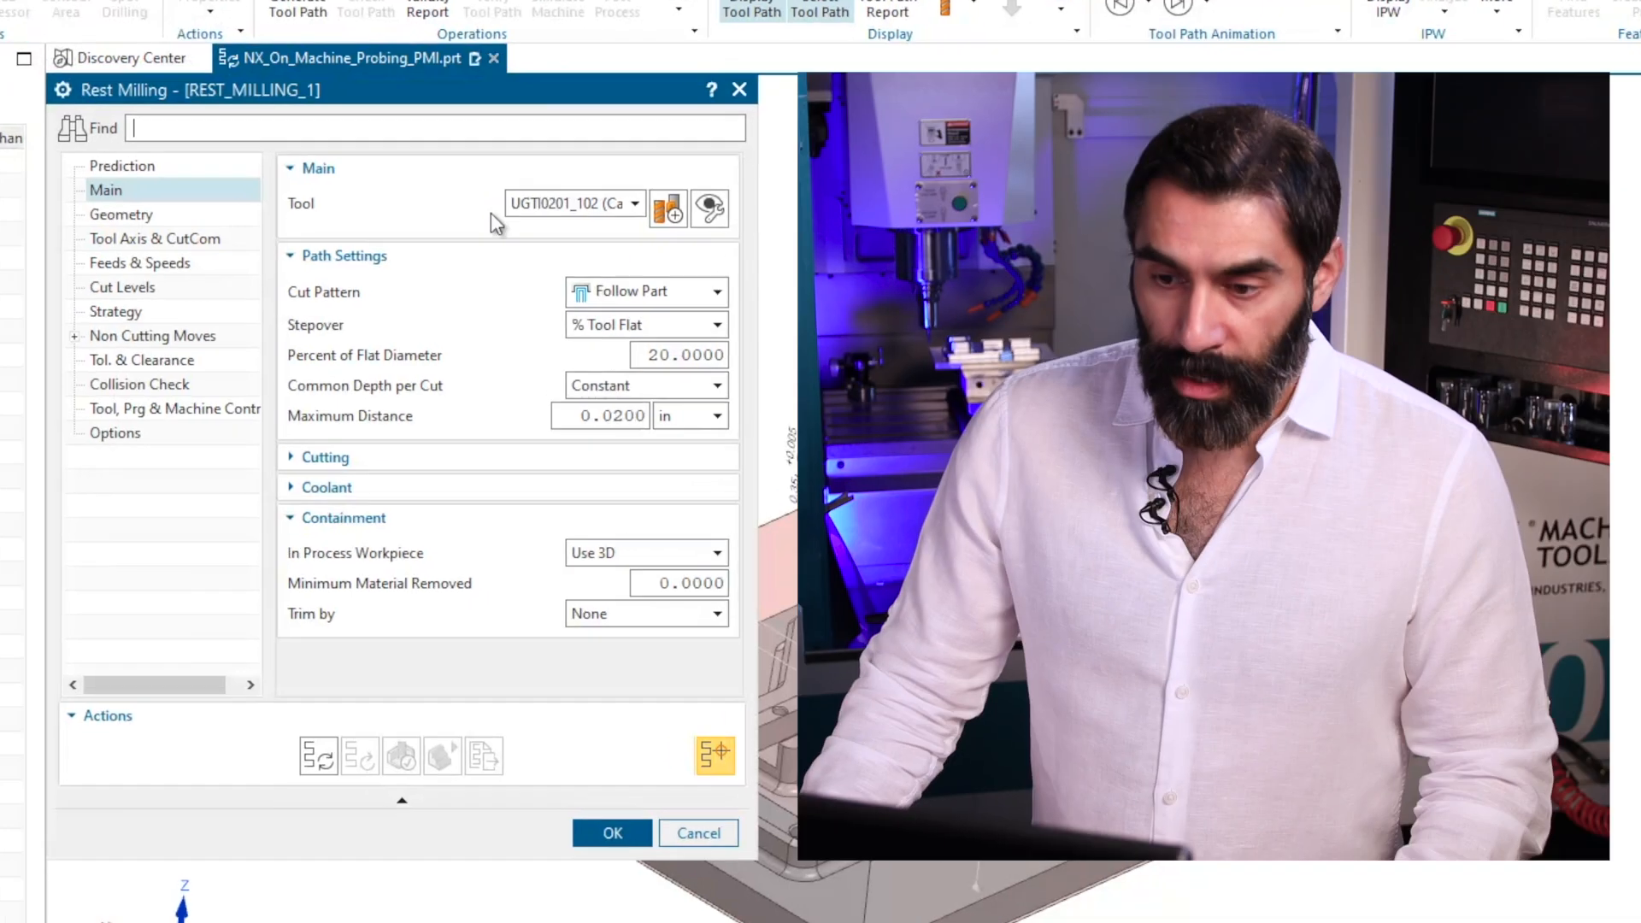
pyautogui.click(598, 203)
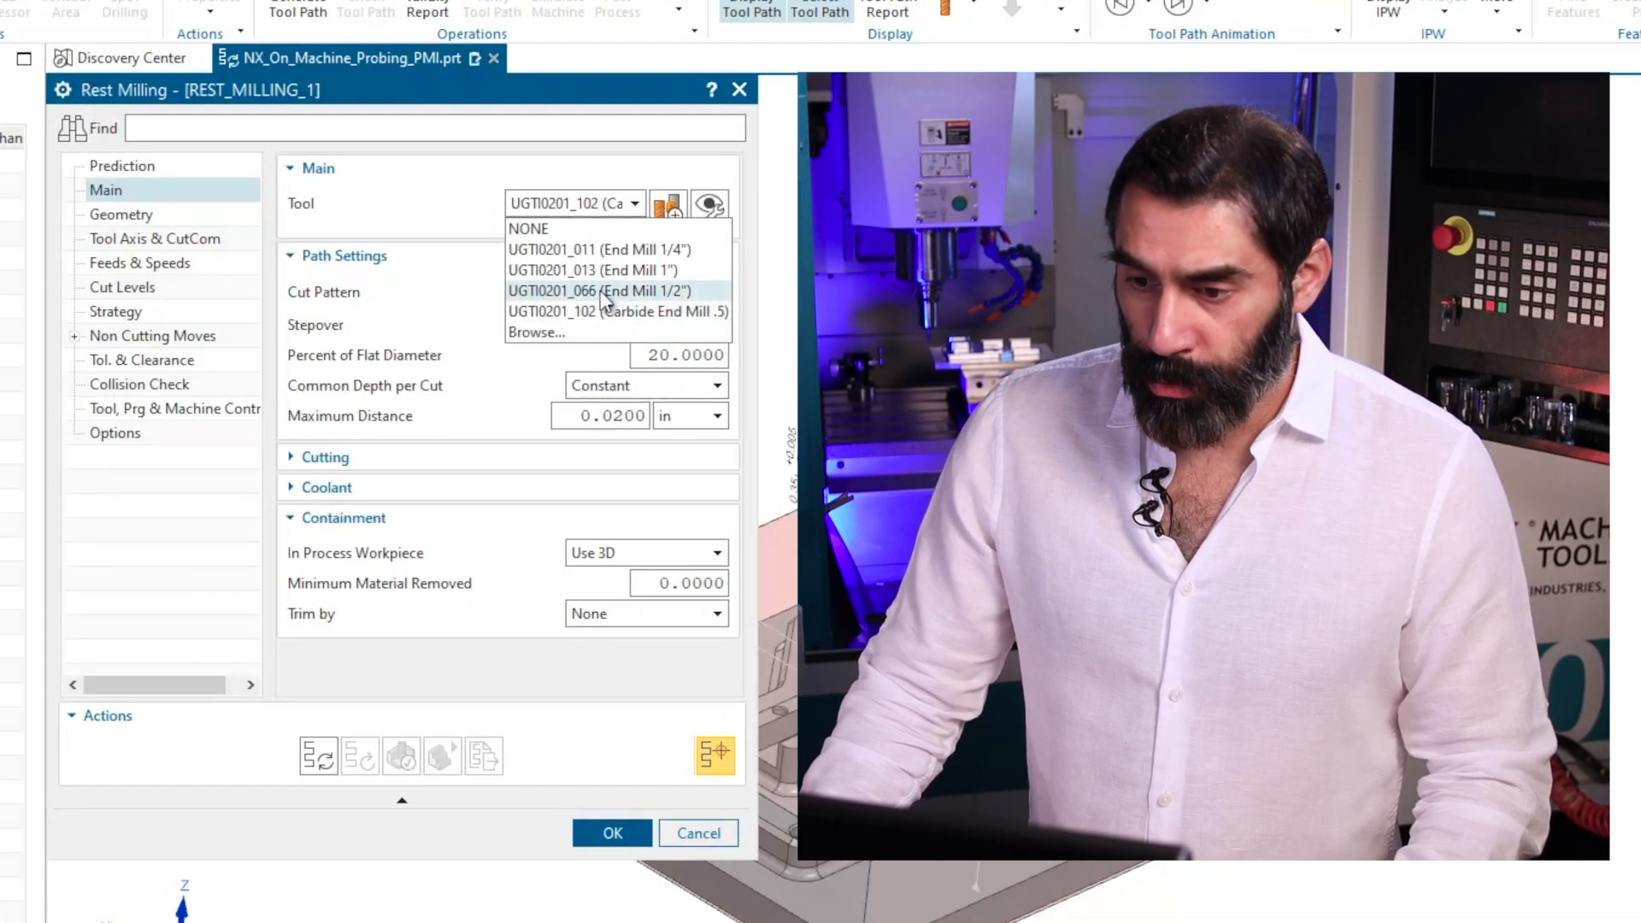
pyautogui.click(634, 250)
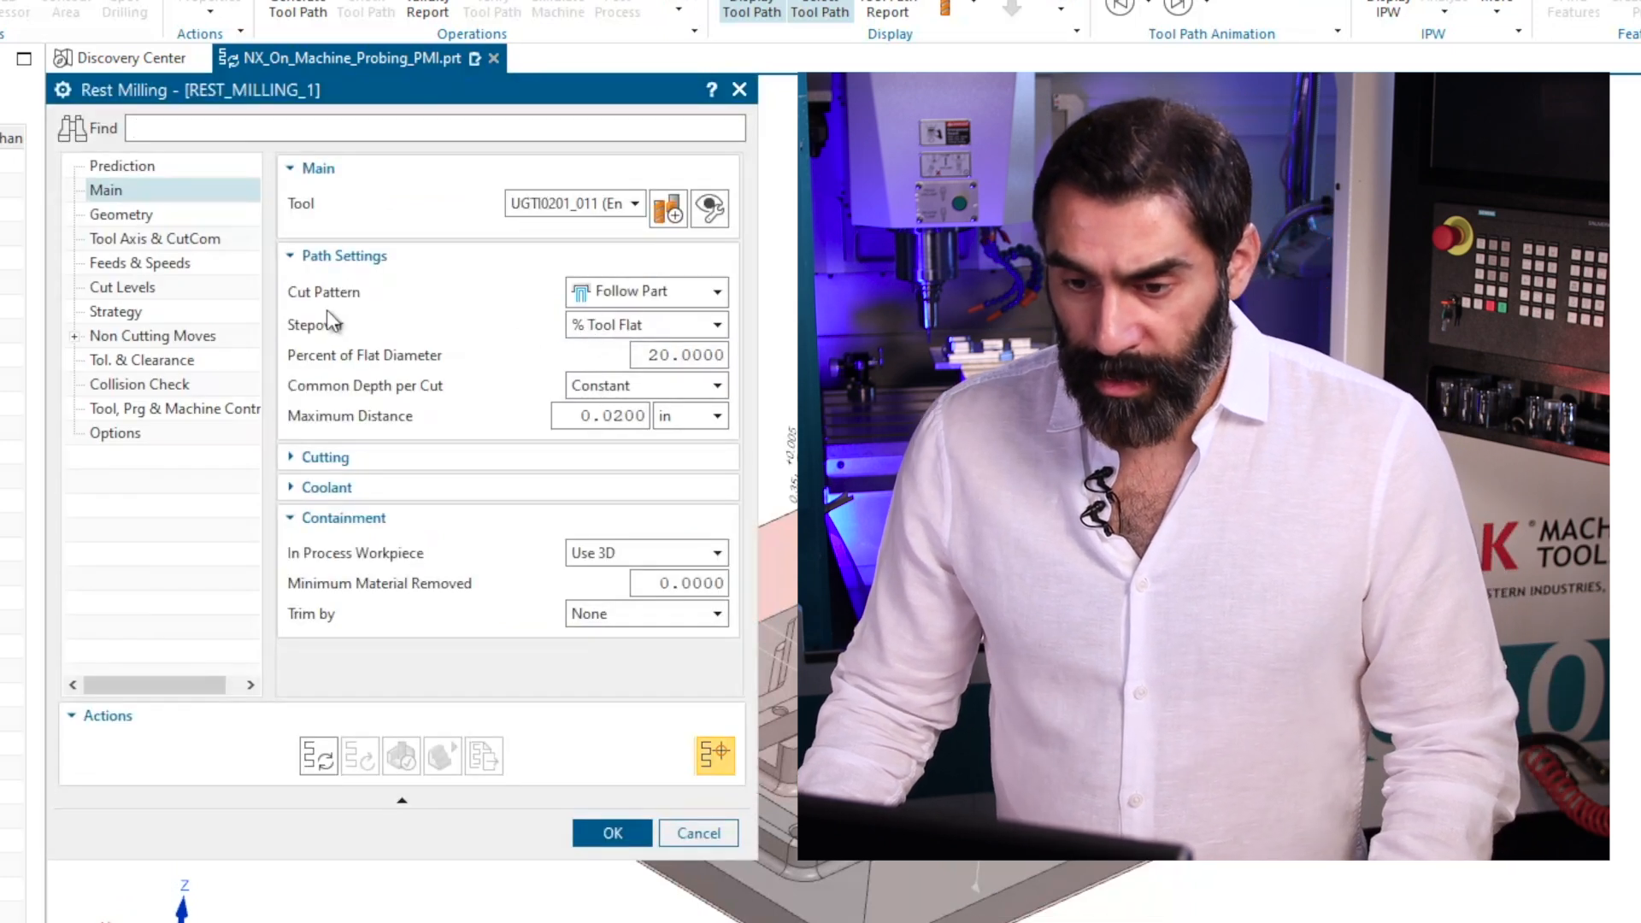
# Set the second rest milling operation's stepover to Constant with a maximum distance of 0.05 in.
pyautogui.click(654, 329)
pyautogui.click(637, 352)
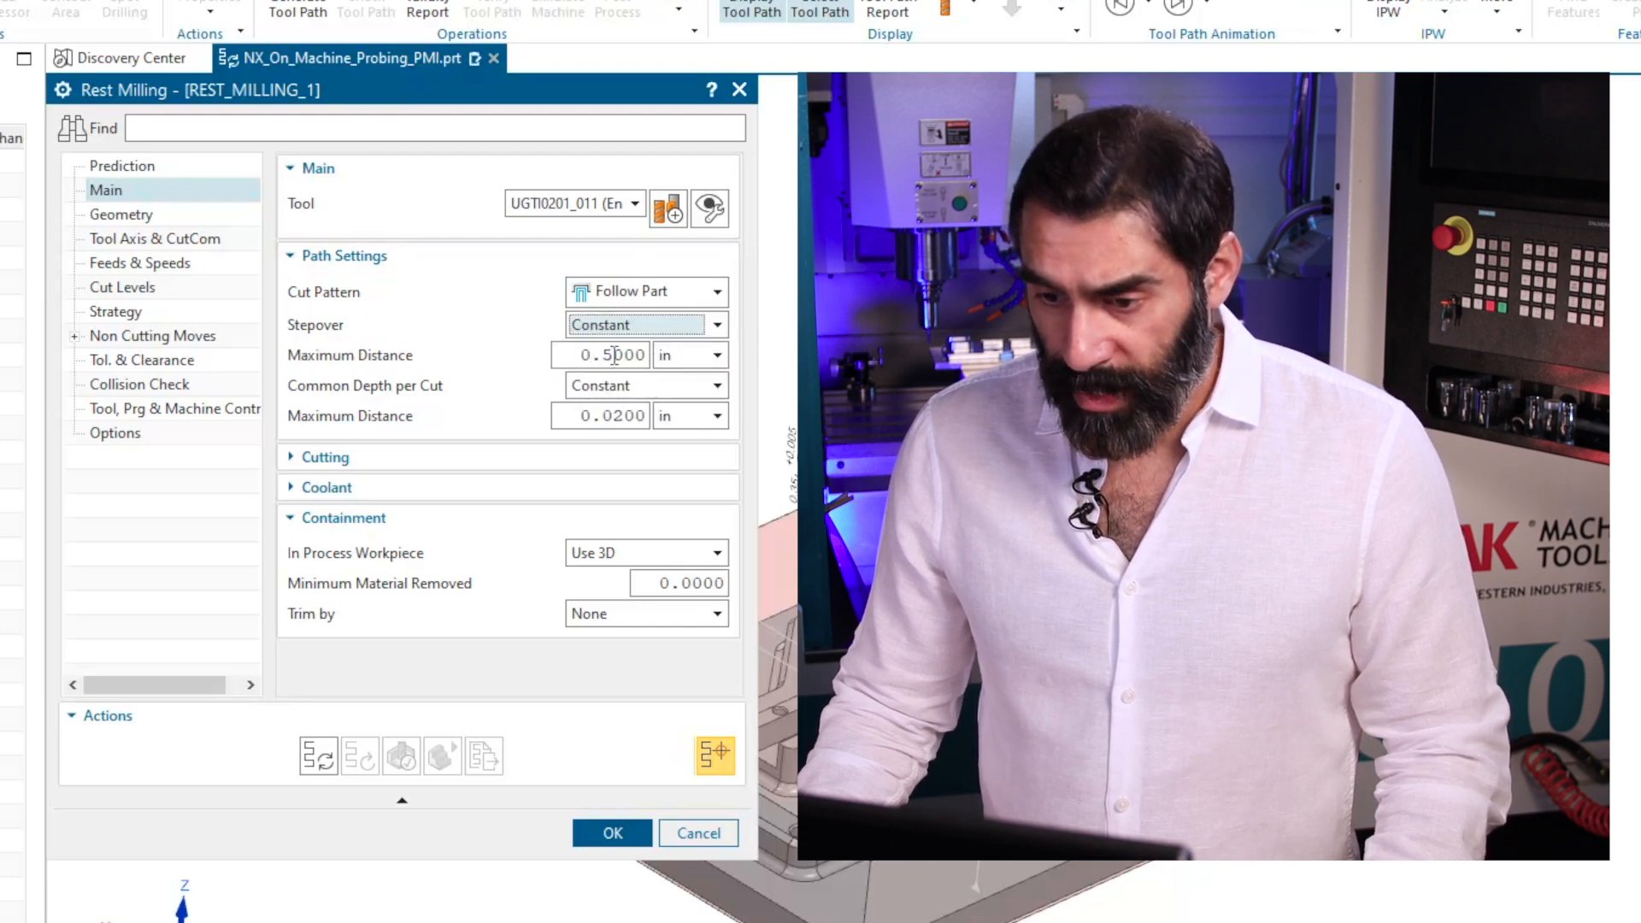
pyautogui.moveTo(615, 355); pyautogui.dragTo(603, 355)
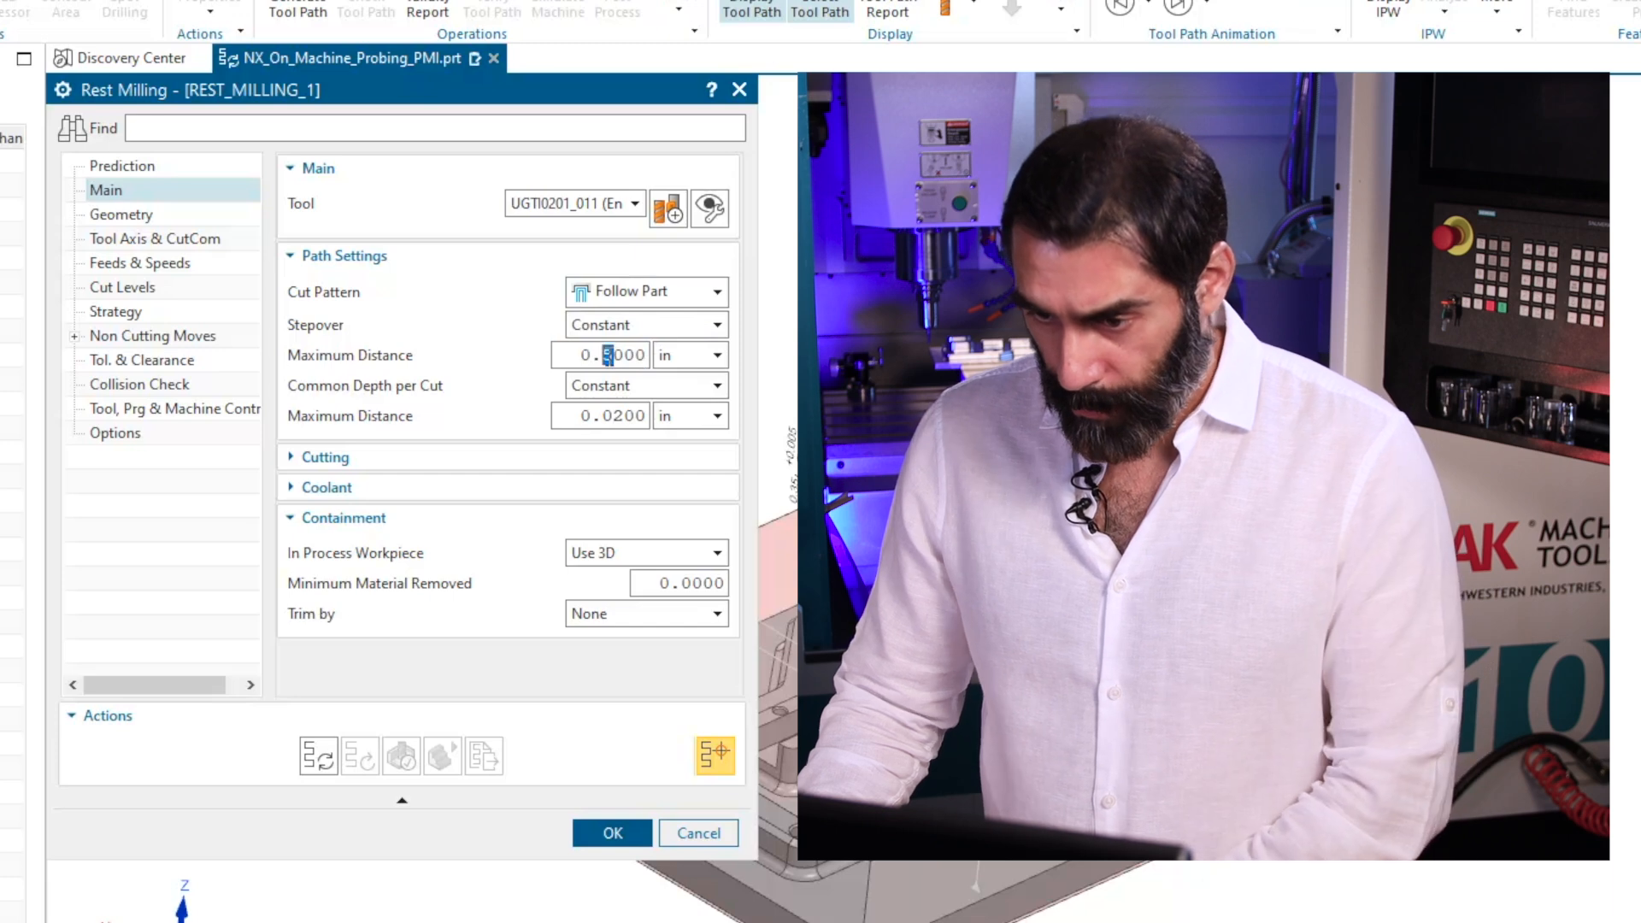
pyautogui.write('05')
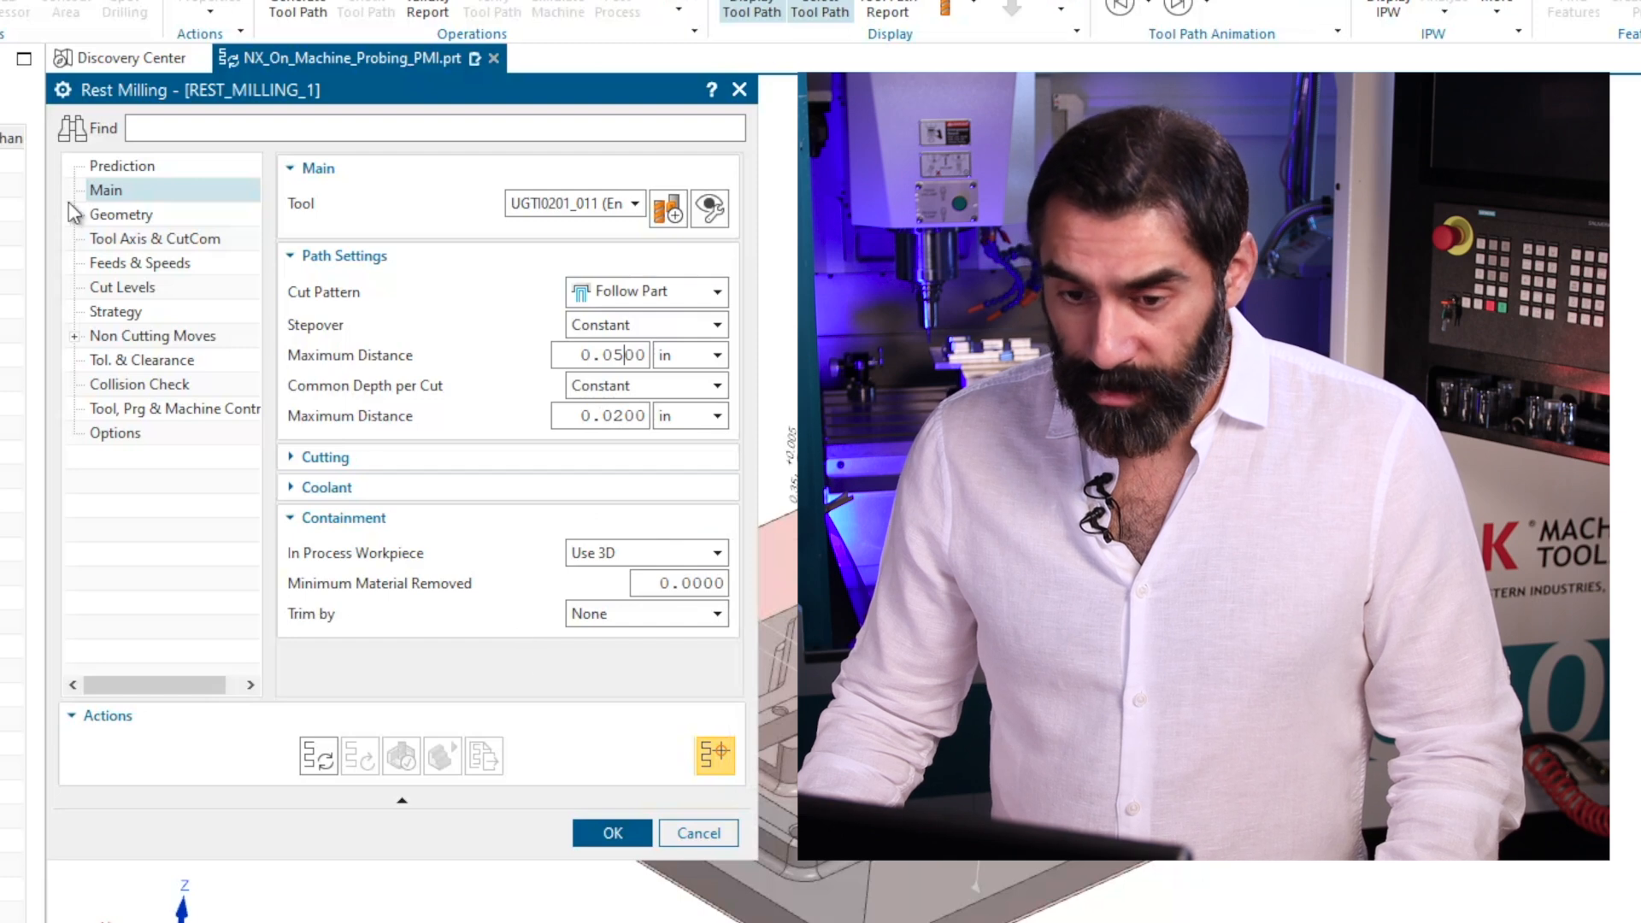
# Check that the second rest milling operation uses the WORKPIECE geometry, generate its tool path and open the 3D Dynamic verification.
pyautogui.click(101, 213)
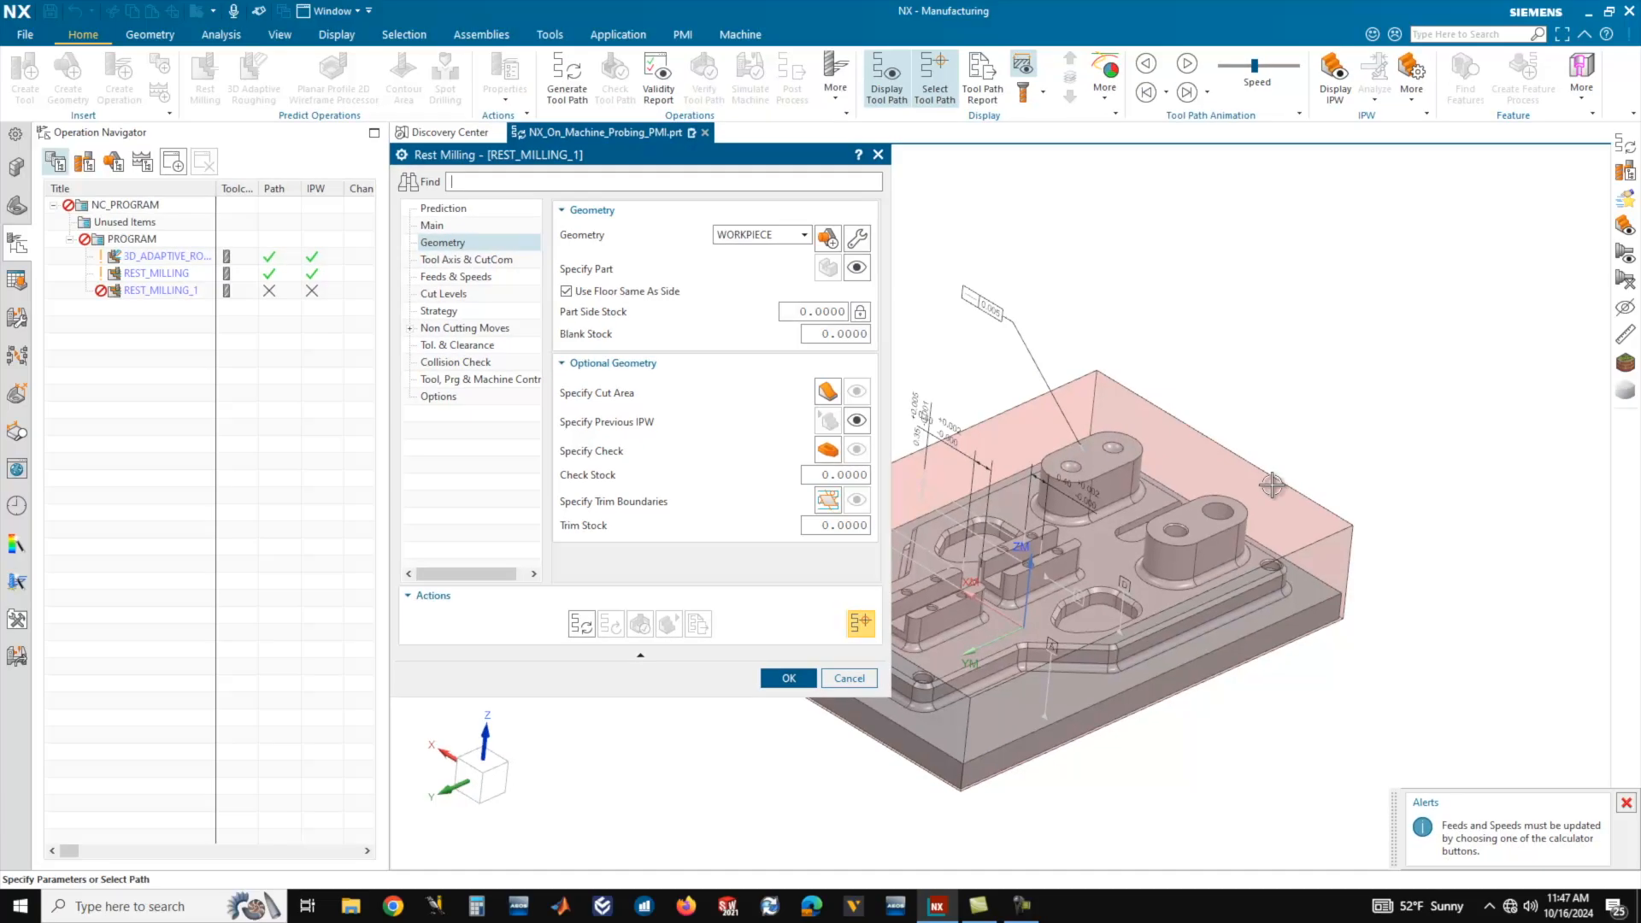
pyautogui.scroll(-3, 1068, 547)
pyautogui.scroll(3, 1048, 545)
pyautogui.moveTo(1048, 546); pyautogui.dragTo(1214, 494, button='middle')
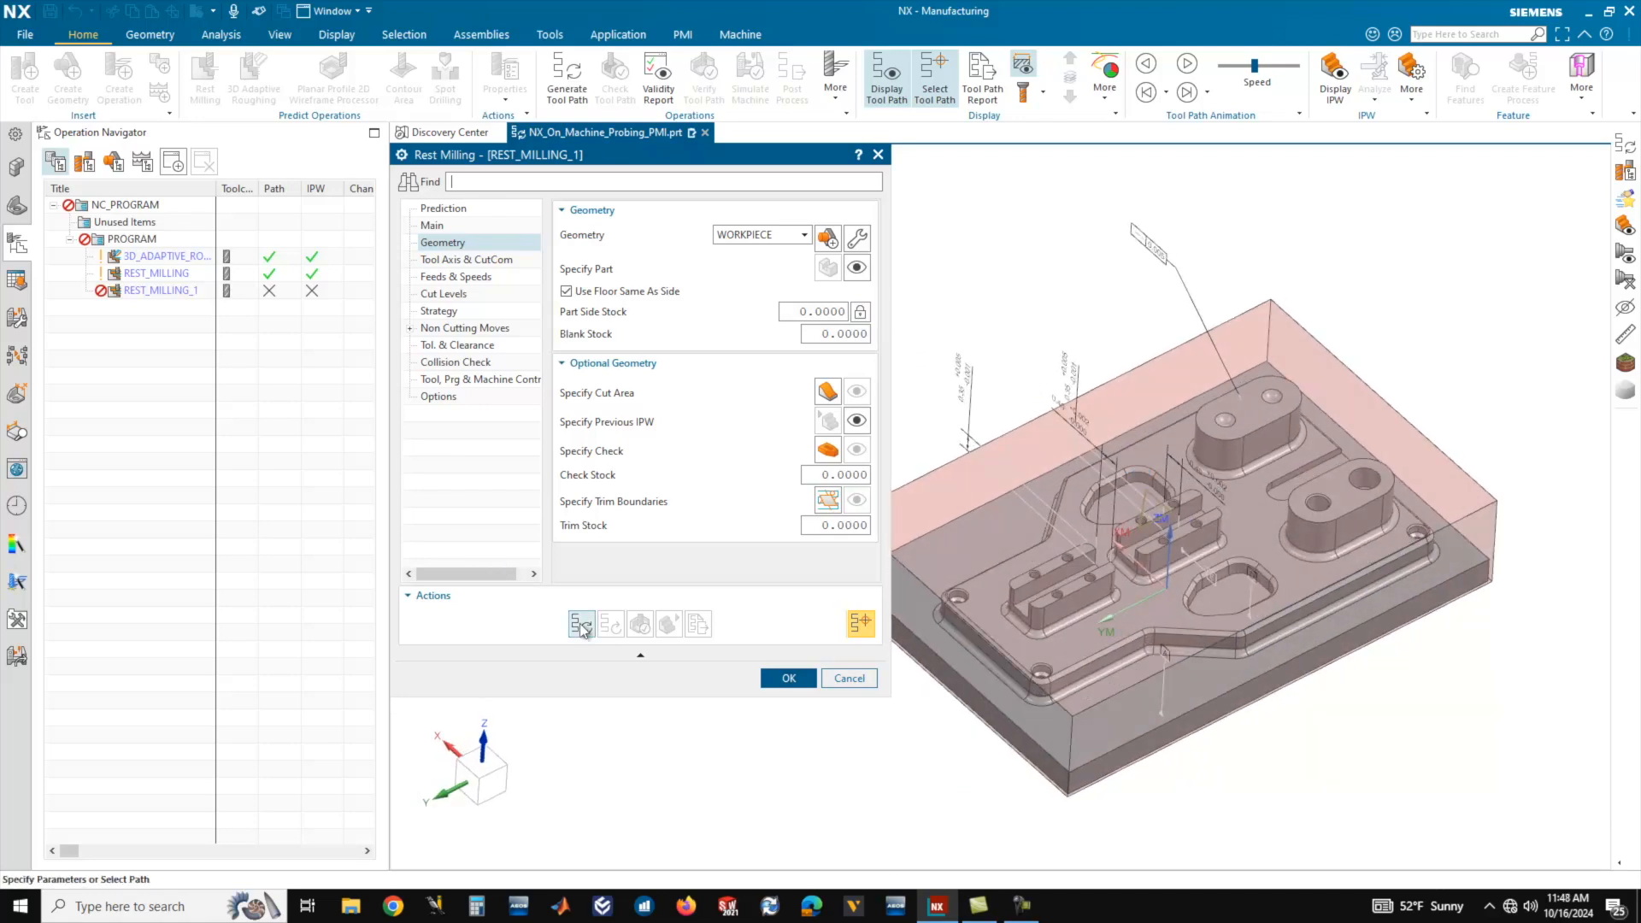
pyautogui.moveTo(1224, 486)
pyautogui.mouseDown(button='middle')
pyautogui.moveTo(1256, 495)
pyautogui.moveTo(1220, 510)
pyautogui.mouseUp(button='middle')
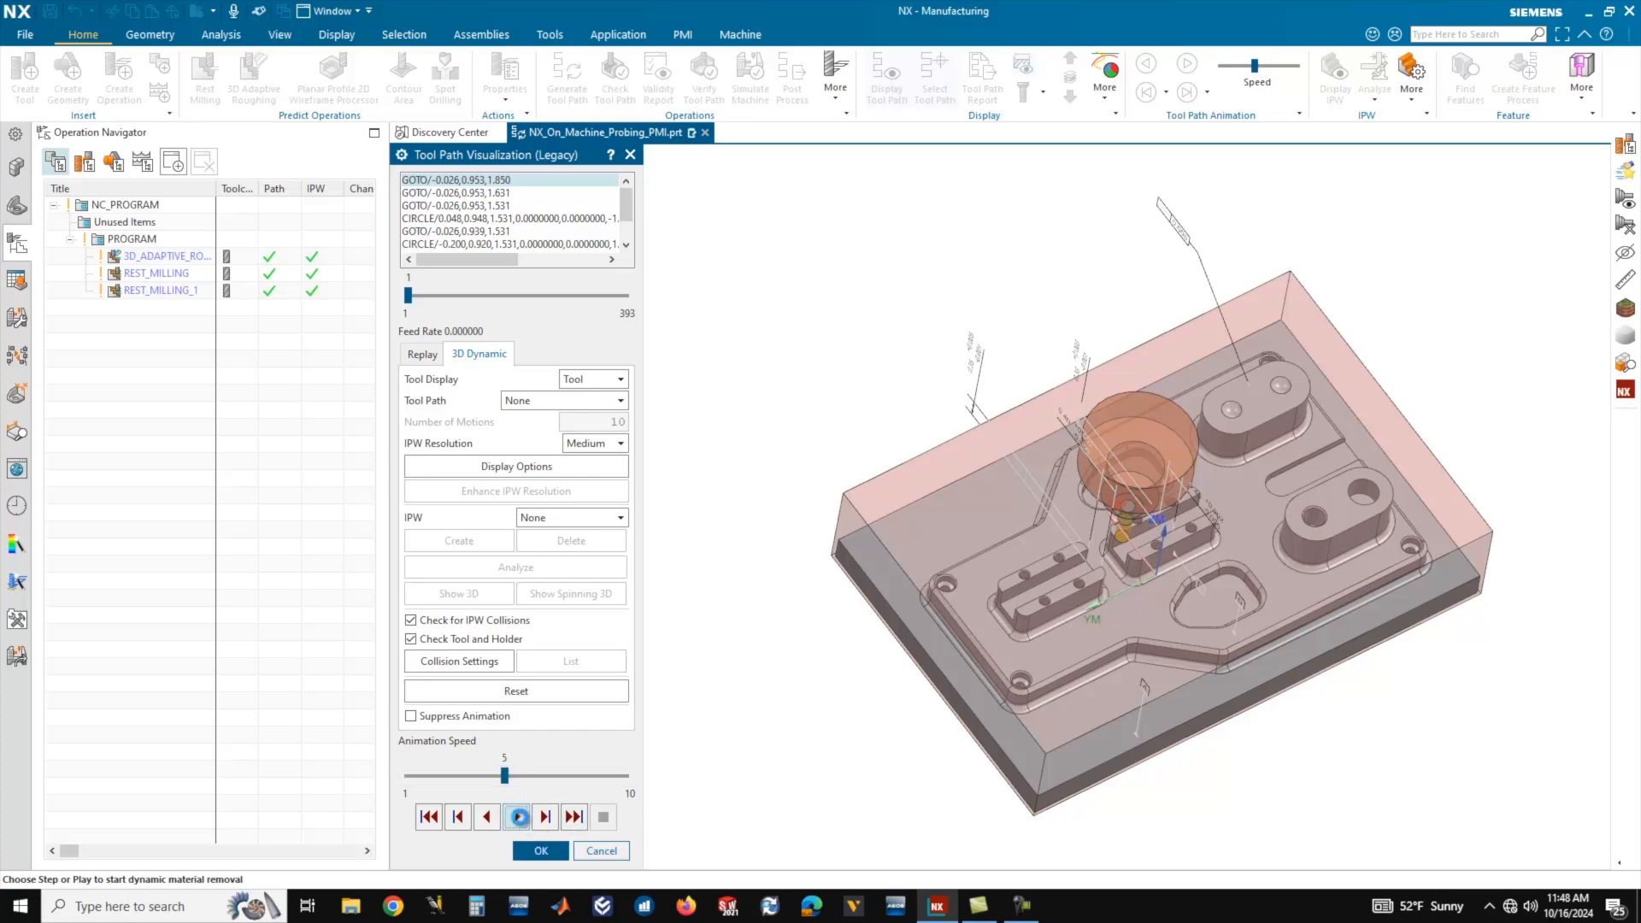
# Play the 3D Dynamic material removal of the second rest milling tool path at animation speed 5, viewing the slotted bosses up close.
pyautogui.click(518, 816)
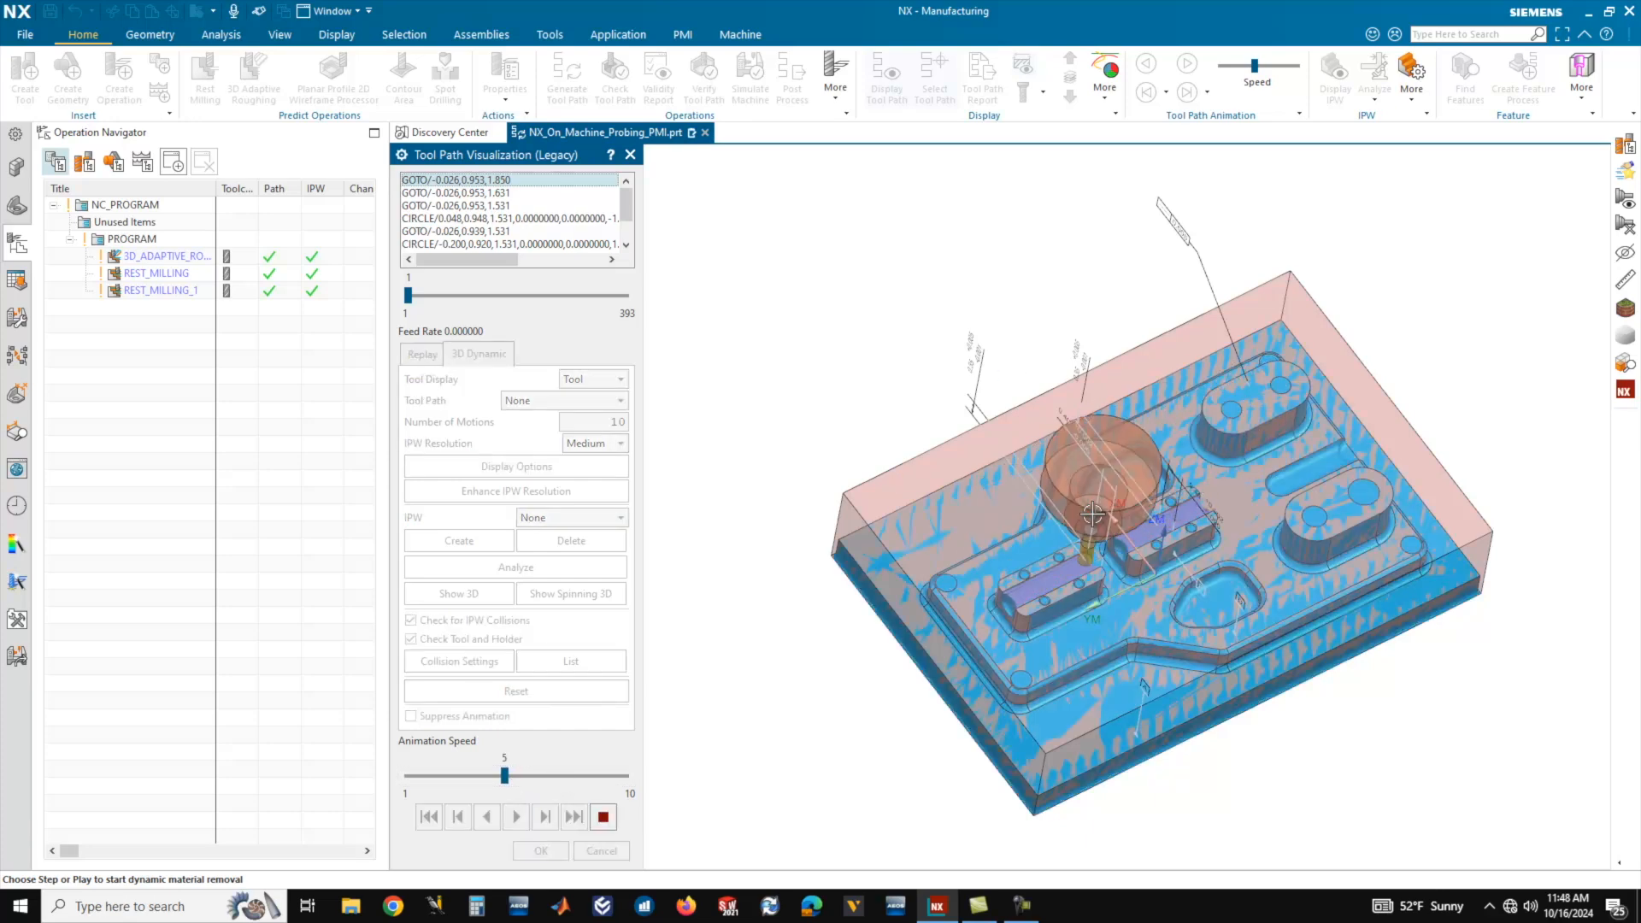
pyautogui.moveTo(1093, 514); pyautogui.dragTo(1088, 444, button='middle')
pyautogui.scroll(-1, 1078, 522)
pyautogui.scroll(3, 1065, 526)
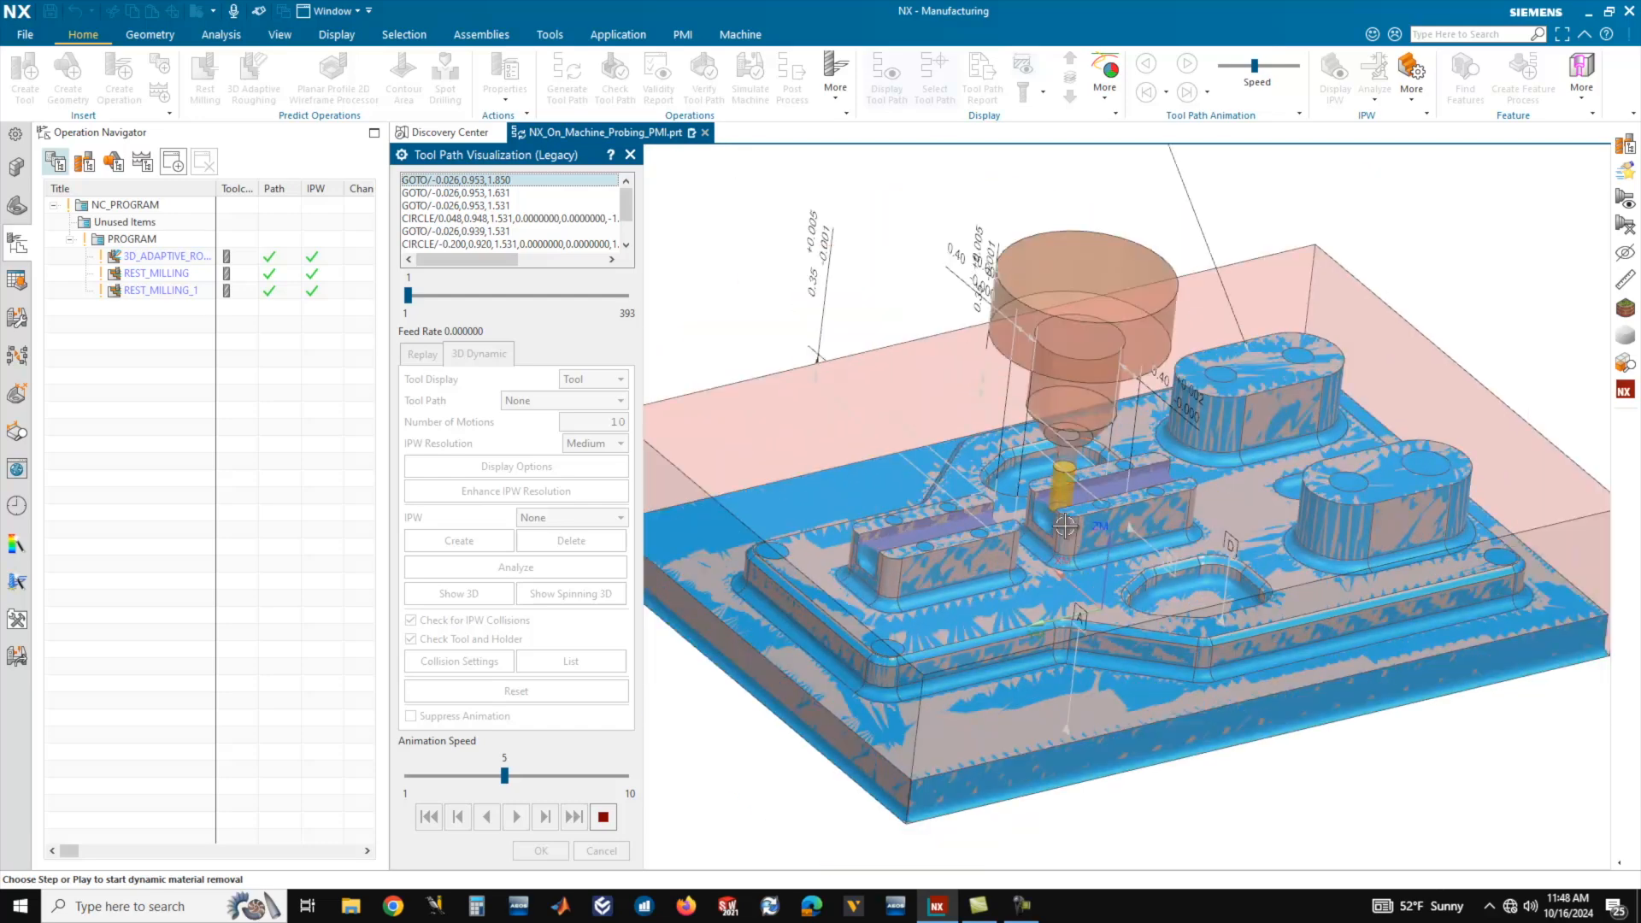
pyautogui.moveTo(1065, 526); pyautogui.dragTo(1085, 495, button='middle')
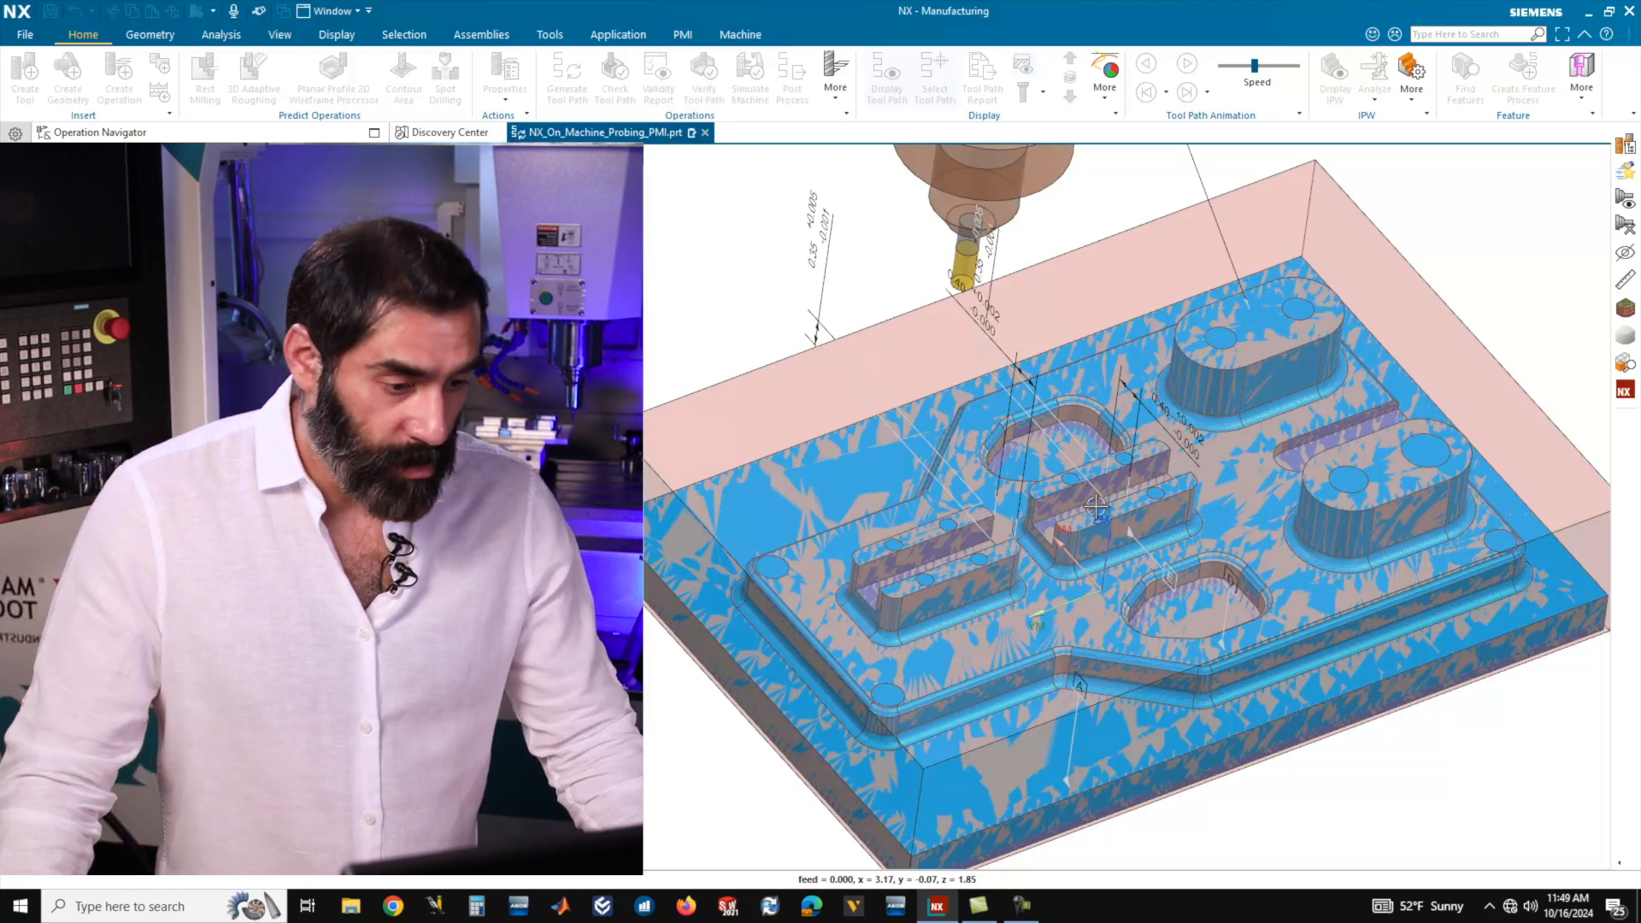
# Inspect the simulated stock around the pockets and bosses, close the tool path visualization and accept the second rest milling operation.
pyautogui.moveTo(976, 502); pyautogui.dragTo(1112, 461, button='middle')
pyautogui.scroll(2, 1220, 458)
pyautogui.scroll(-2, 1233, 458)
pyautogui.moveTo(1058, 403); pyautogui.dragTo(1145, 466, button='middle')
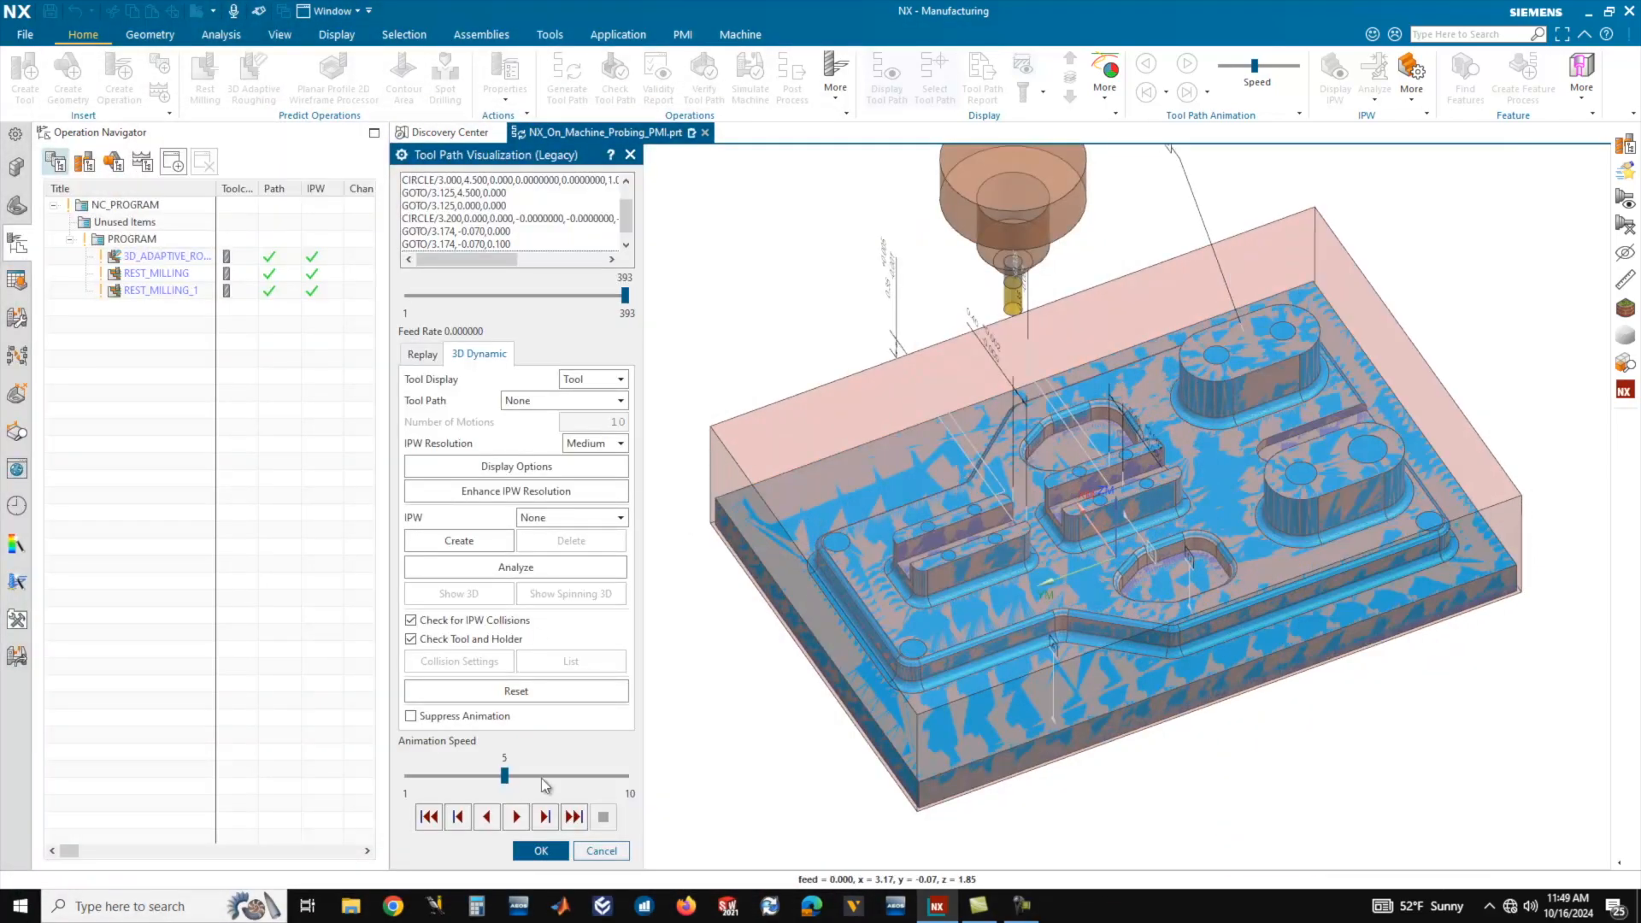
pyautogui.click(541, 851)
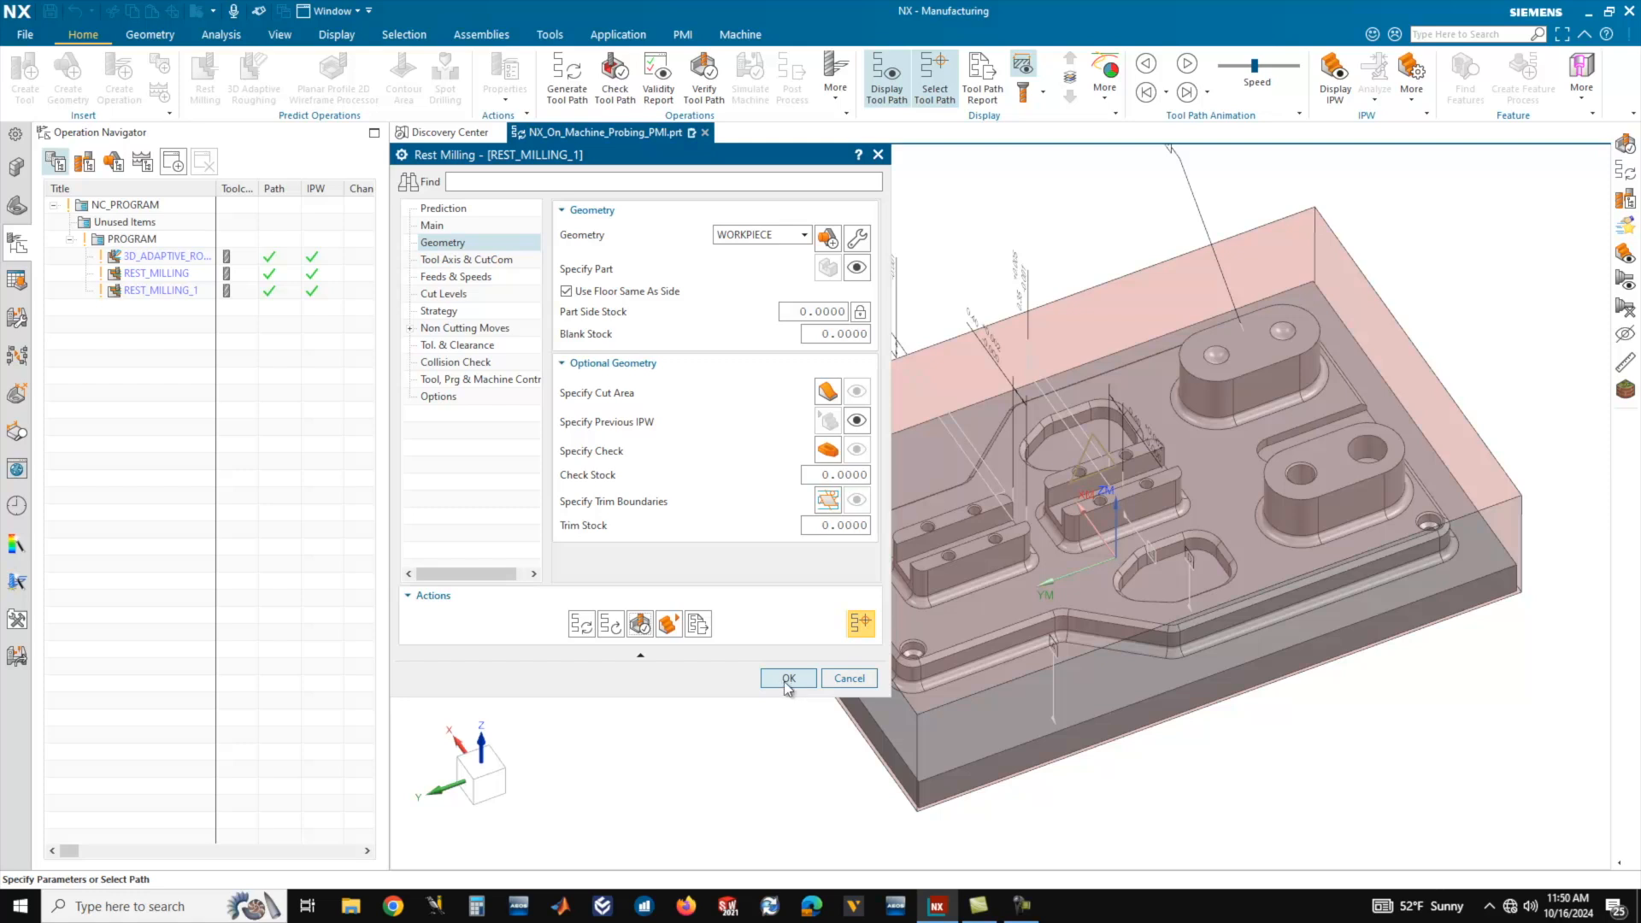
pyautogui.click(788, 679)
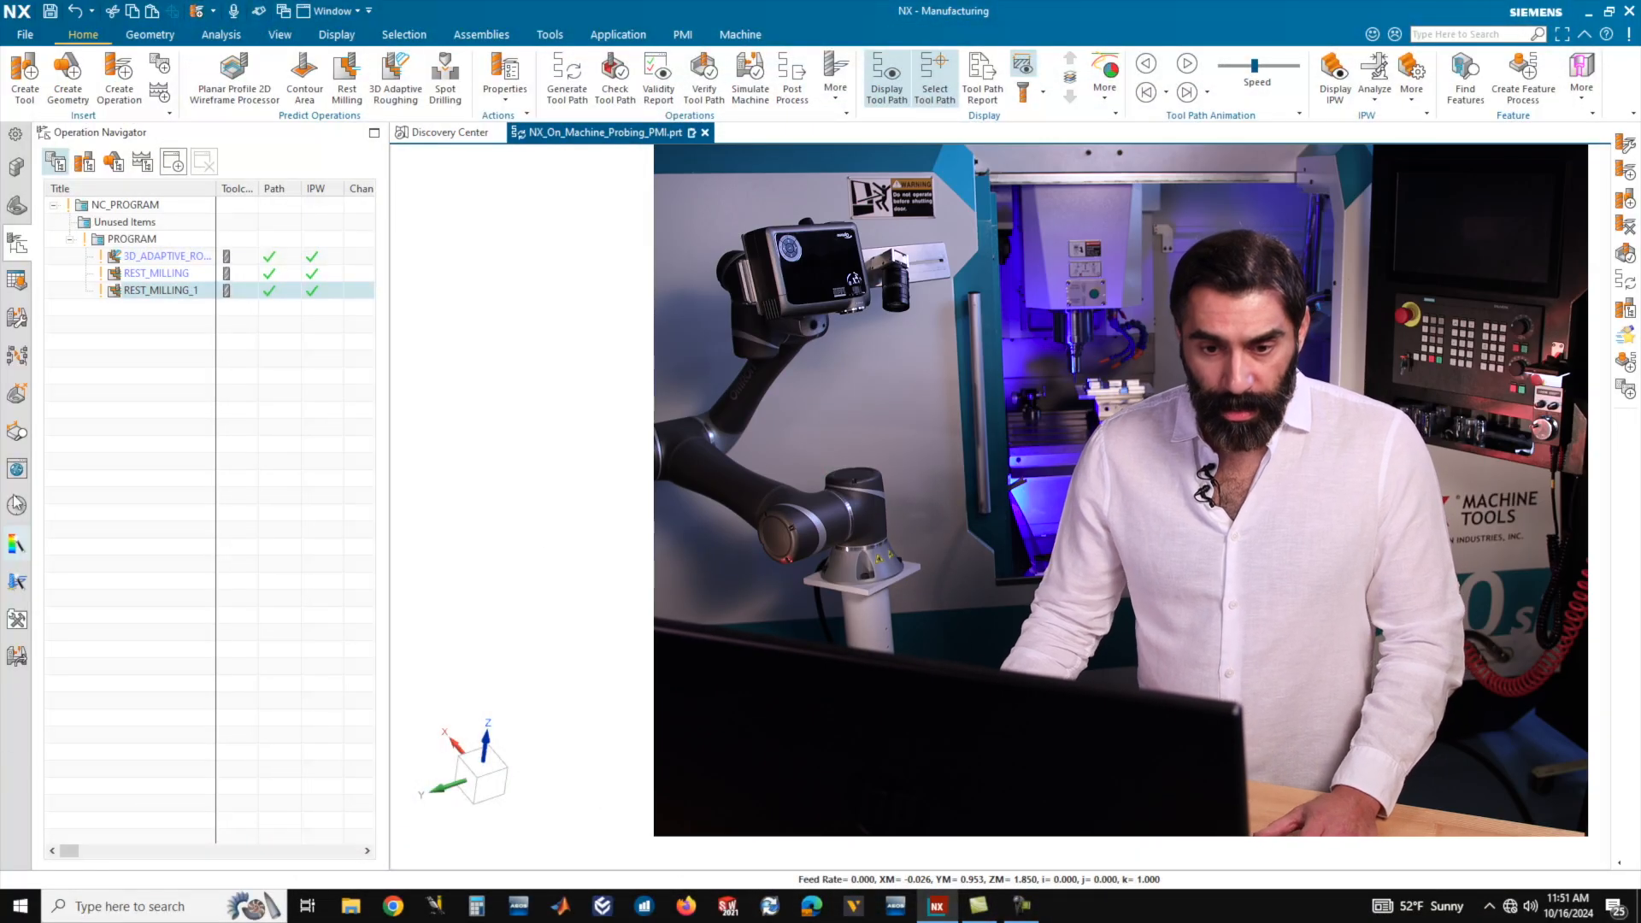
# Enable Create if Parent is created in the template settings of the adaptive roughing and both rest milling operations.
pyautogui.keyDown('shift'); pyautogui.click(152, 257); pyautogui.keyUp('shift')
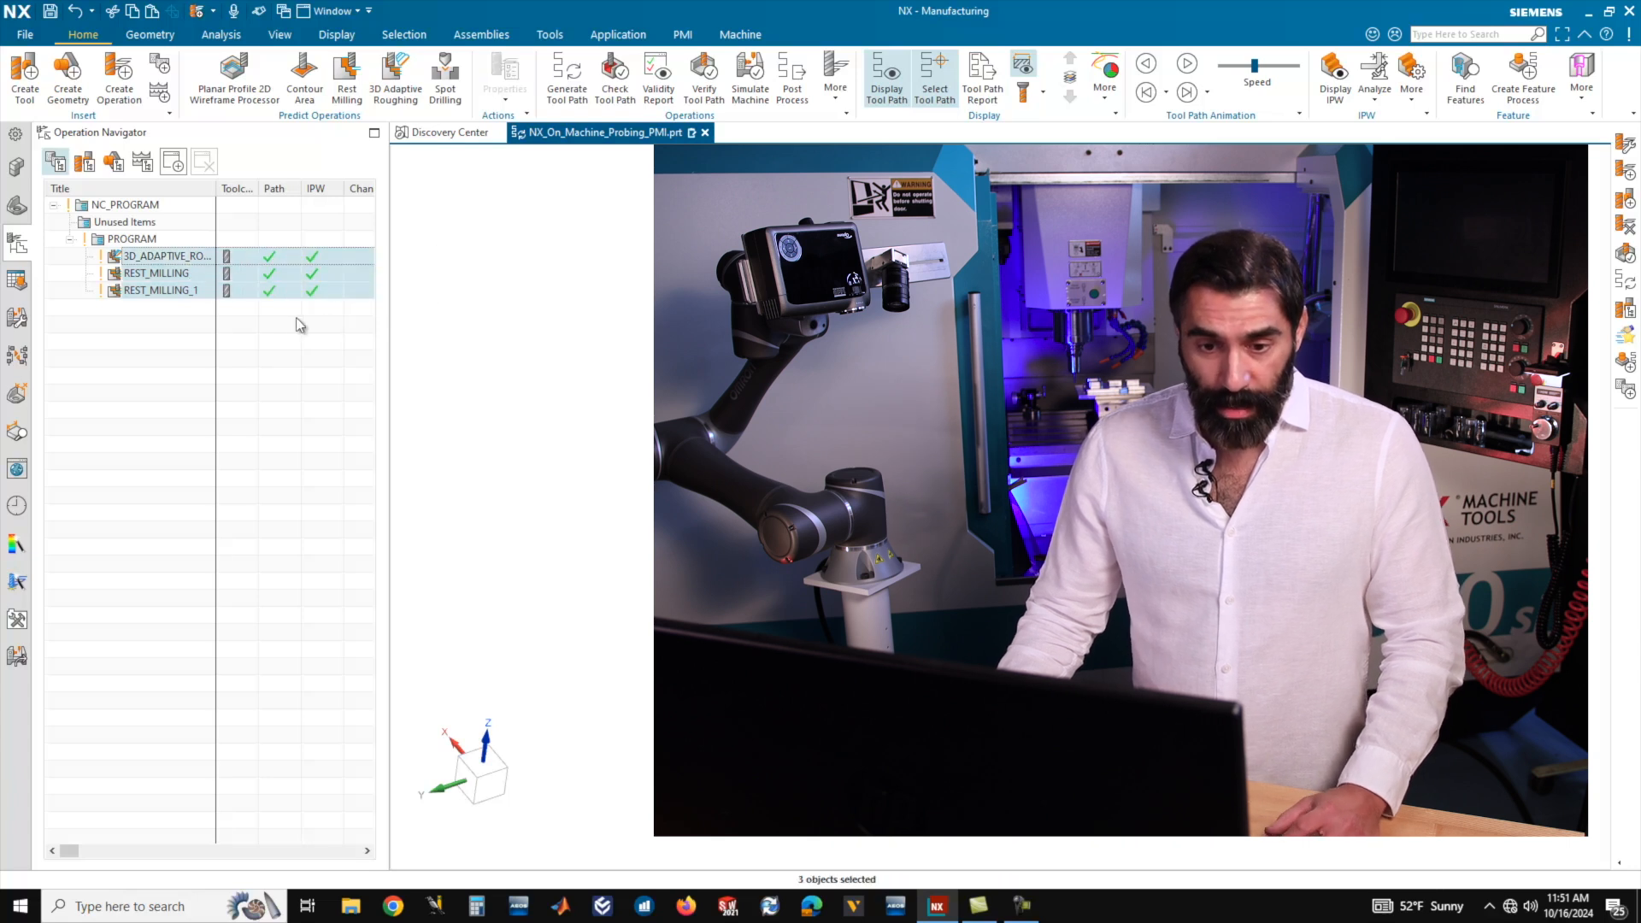
pyautogui.rightClick(169, 297)
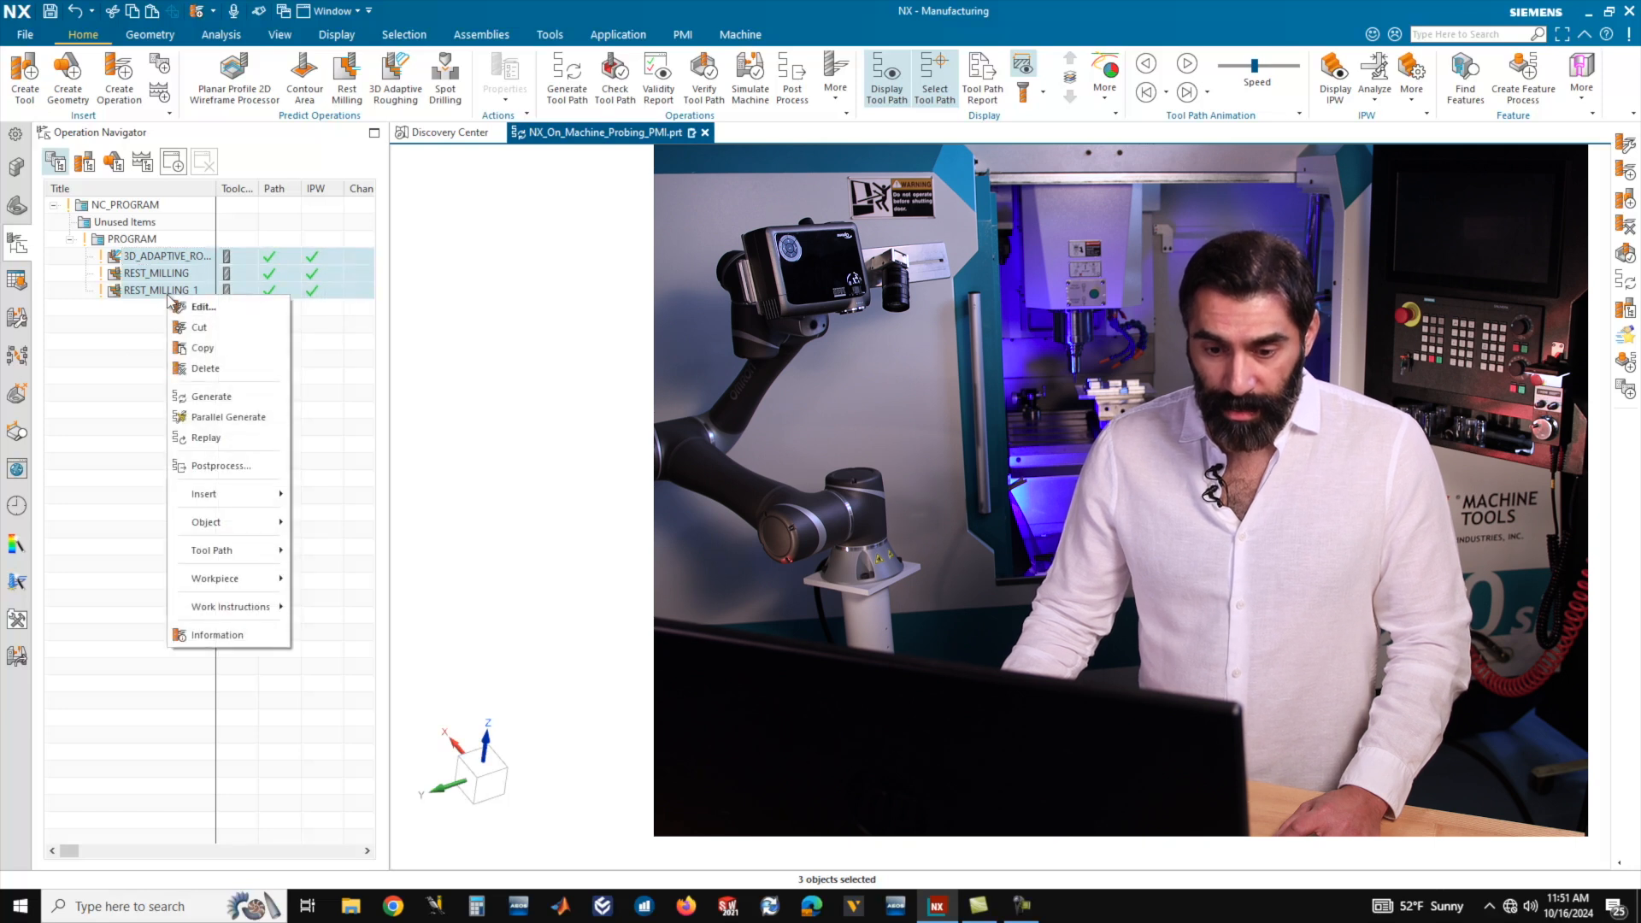
pyautogui.moveTo(234, 530)
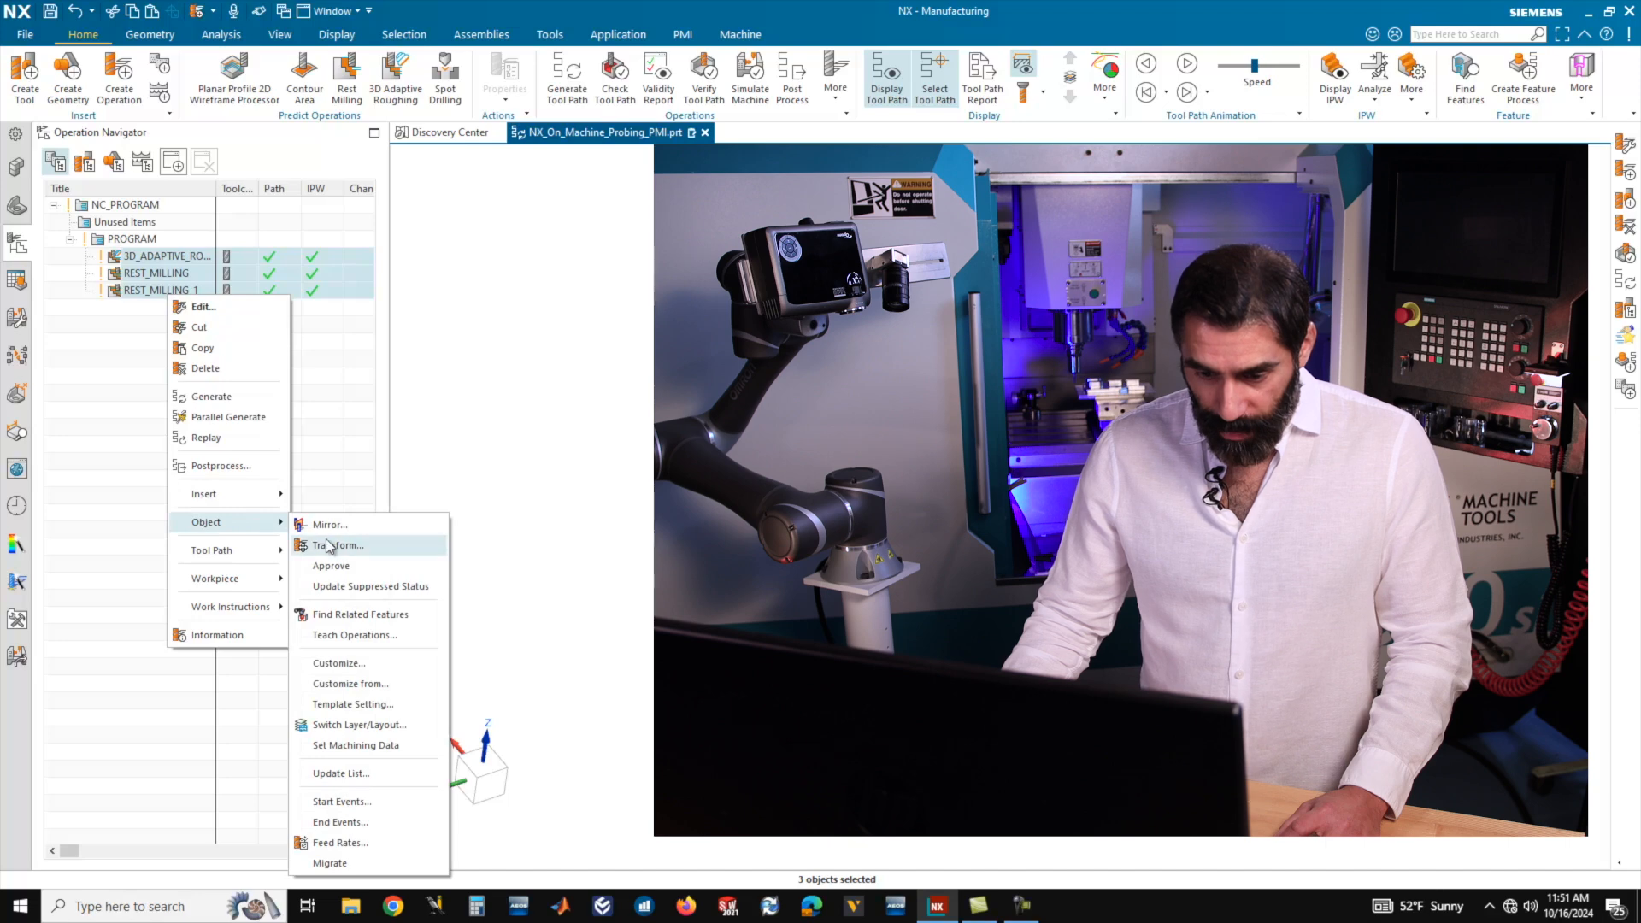
pyautogui.click(363, 706)
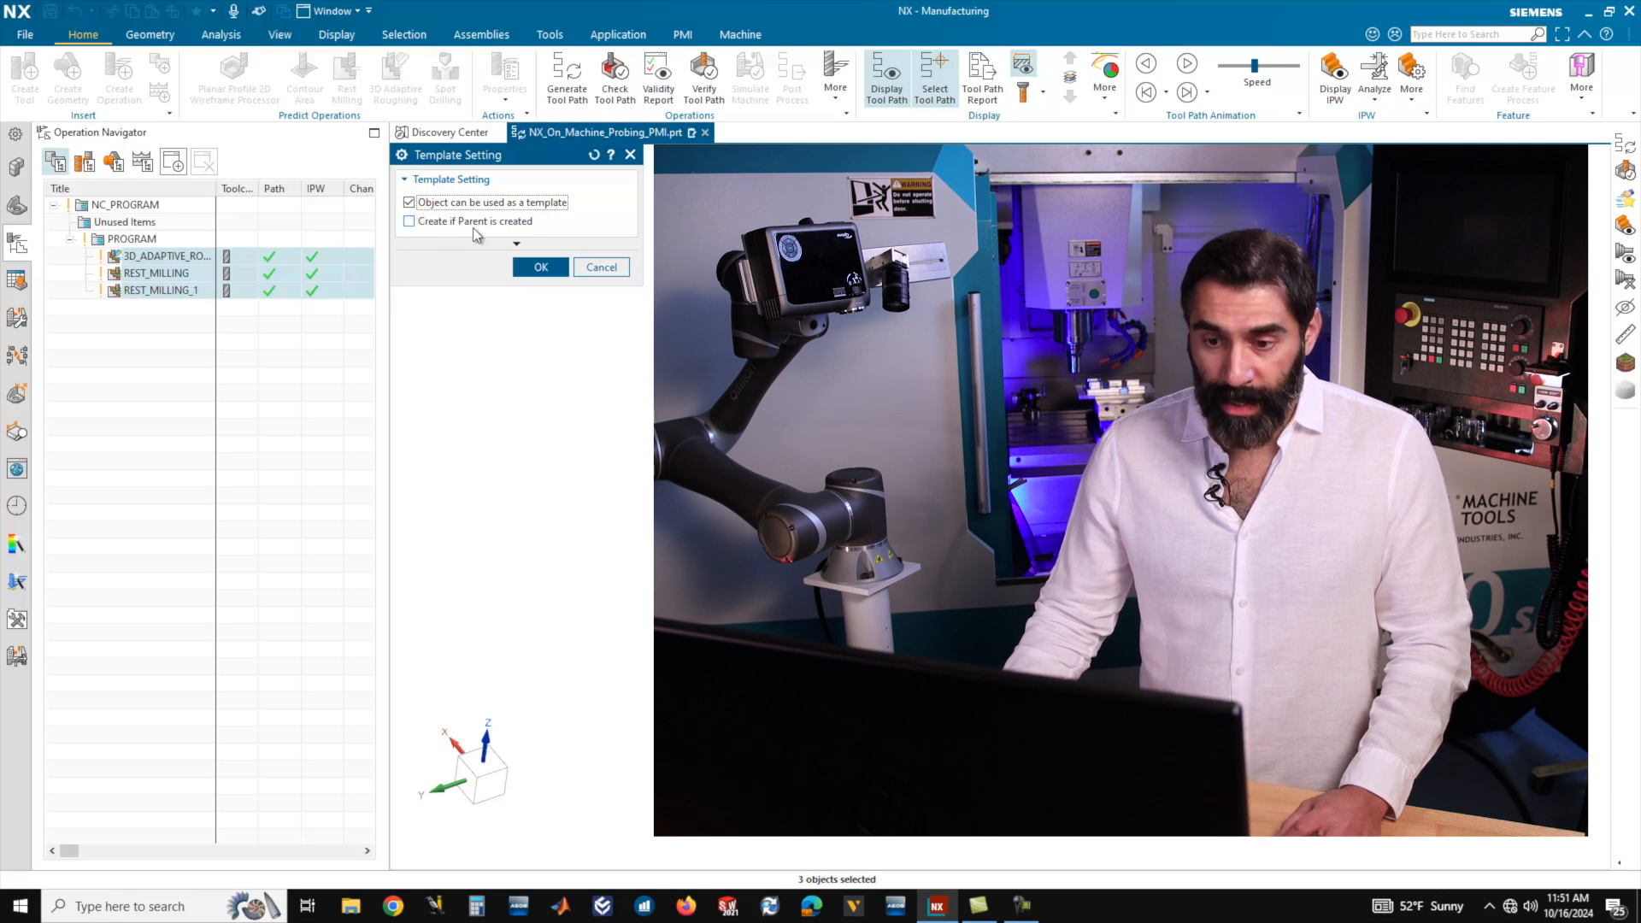
pyautogui.click(408, 221)
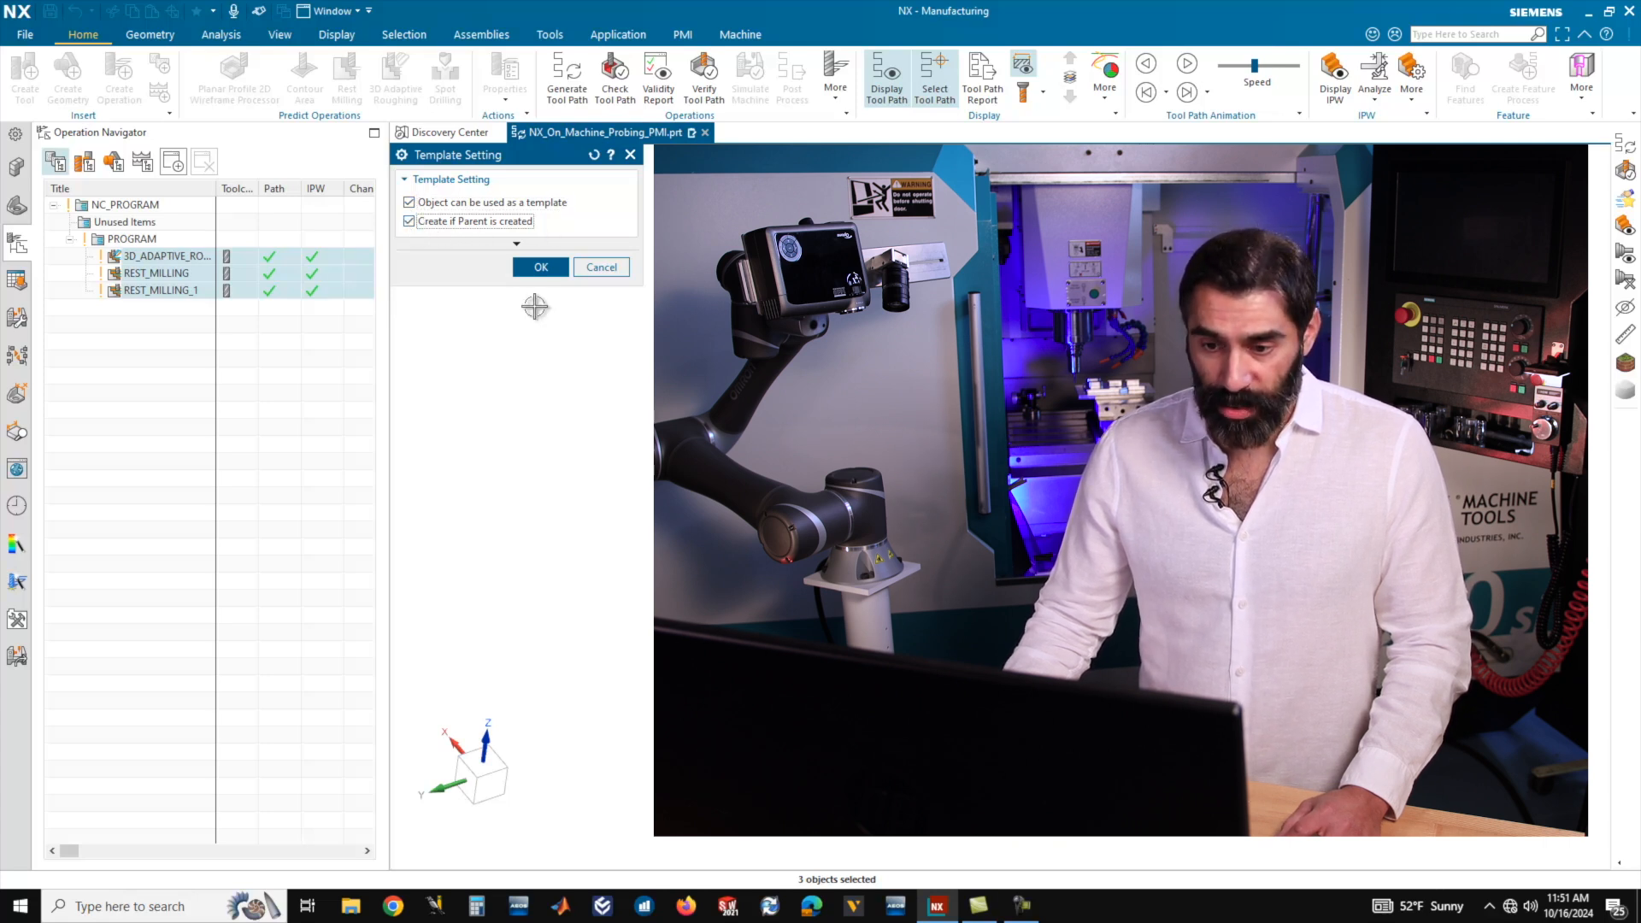
pyautogui.click(542, 267)
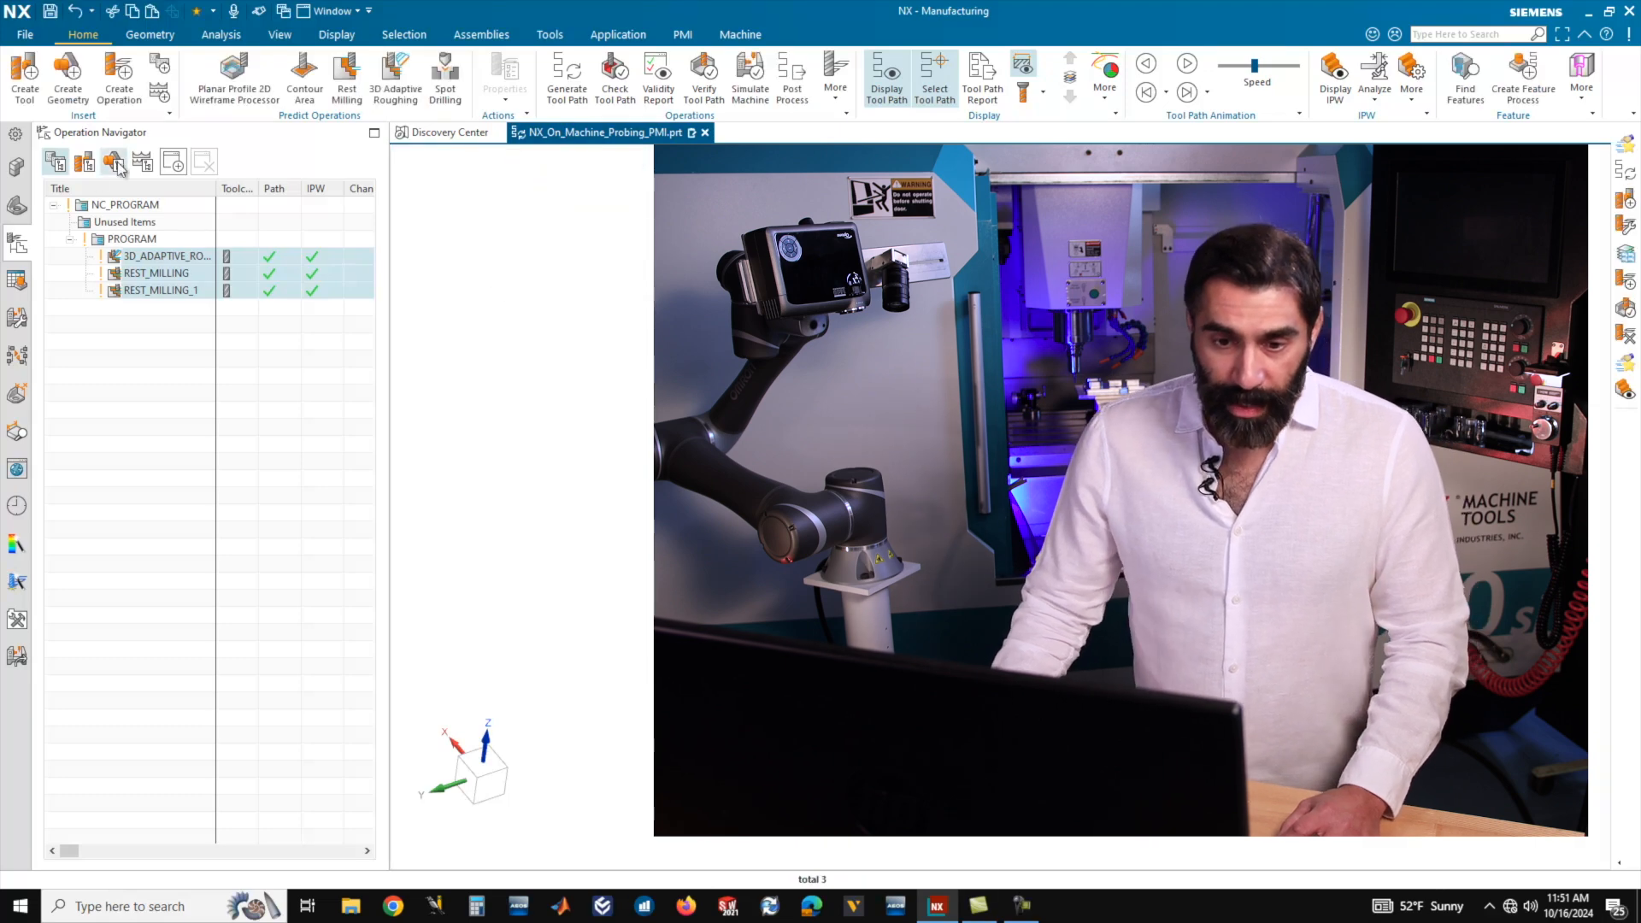
# In the machine tool view, enable Create if Parent is created in the template settings of all end mills and their operations.
pyautogui.click(84, 161)
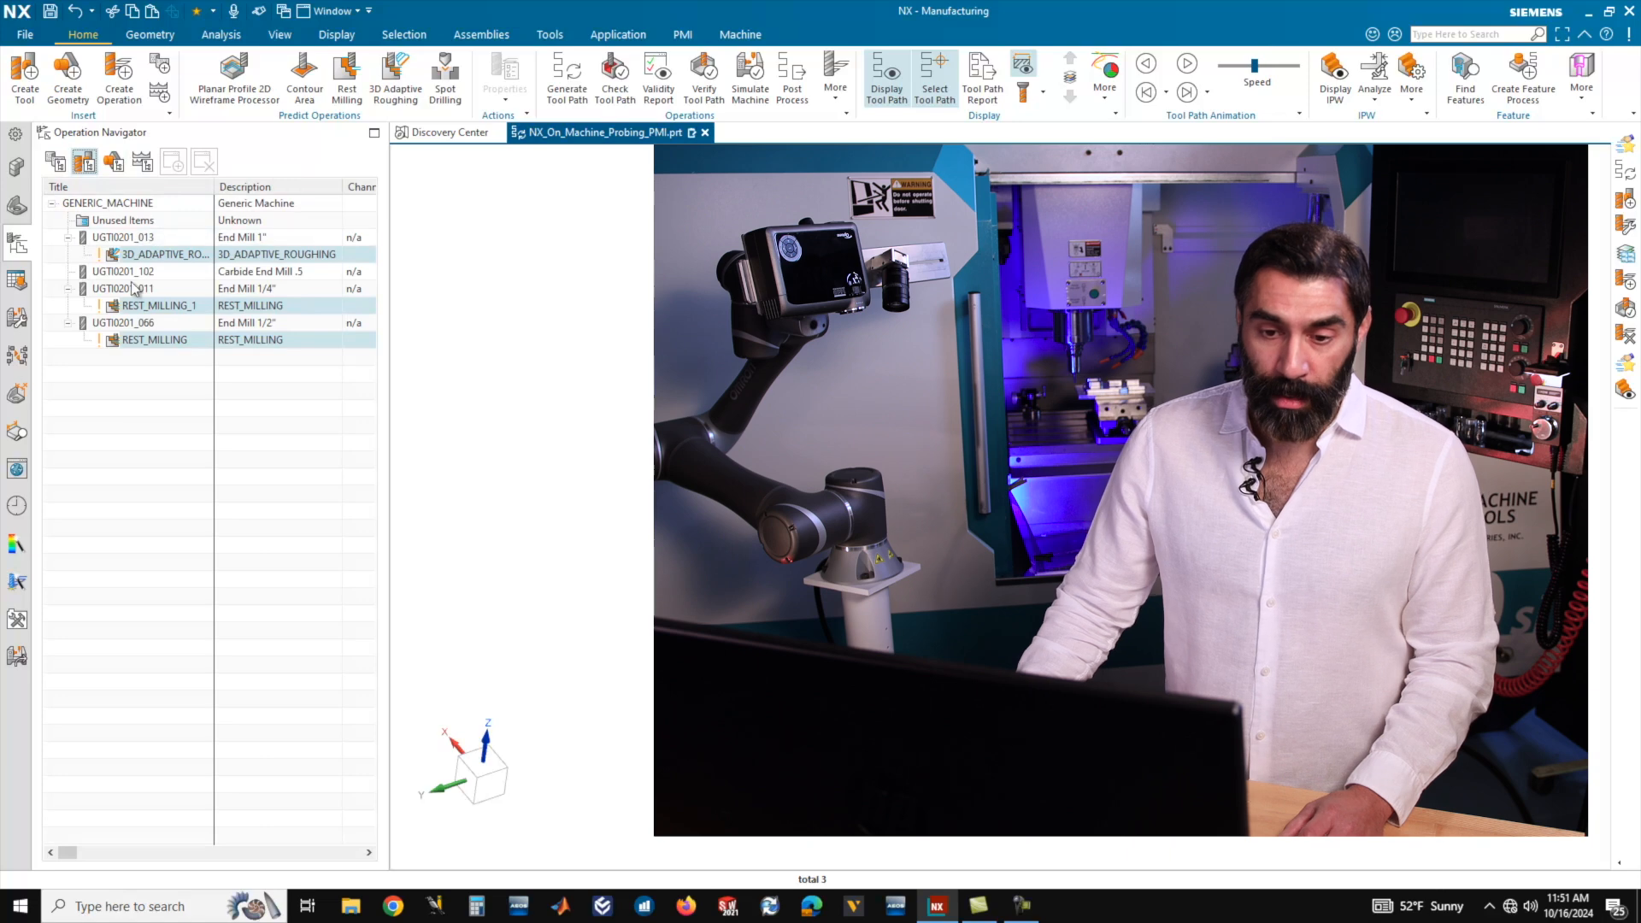
pyautogui.click(119, 238)
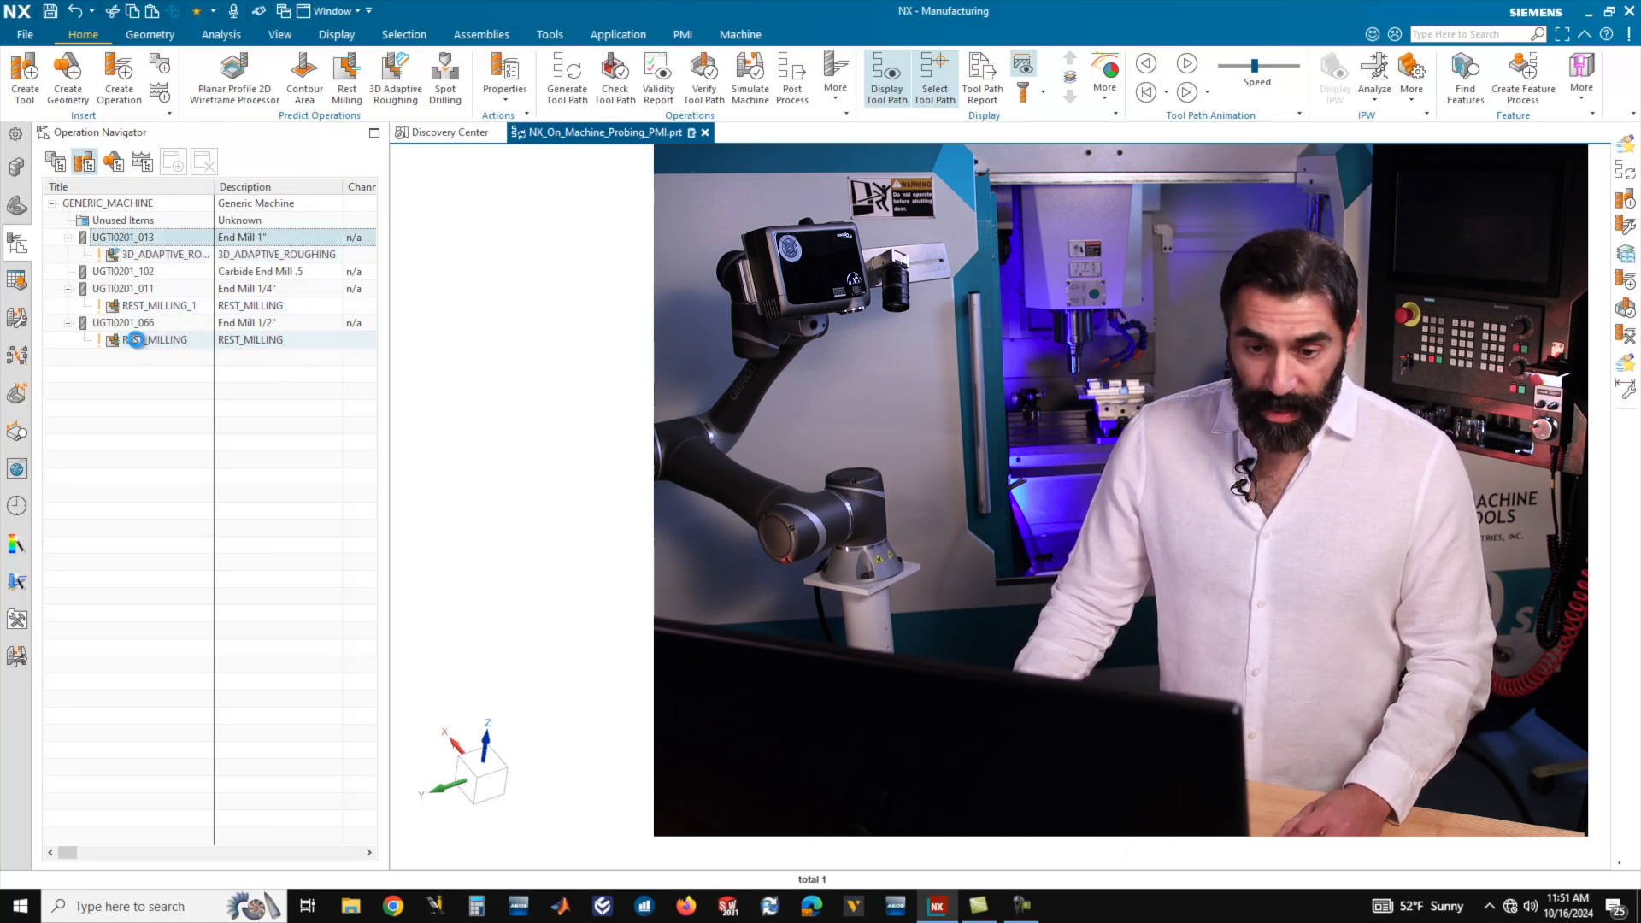
pyautogui.keyDown('shift'); pyautogui.click(139, 344); pyautogui.keyUp('shift')
pyautogui.rightClick(138, 344)
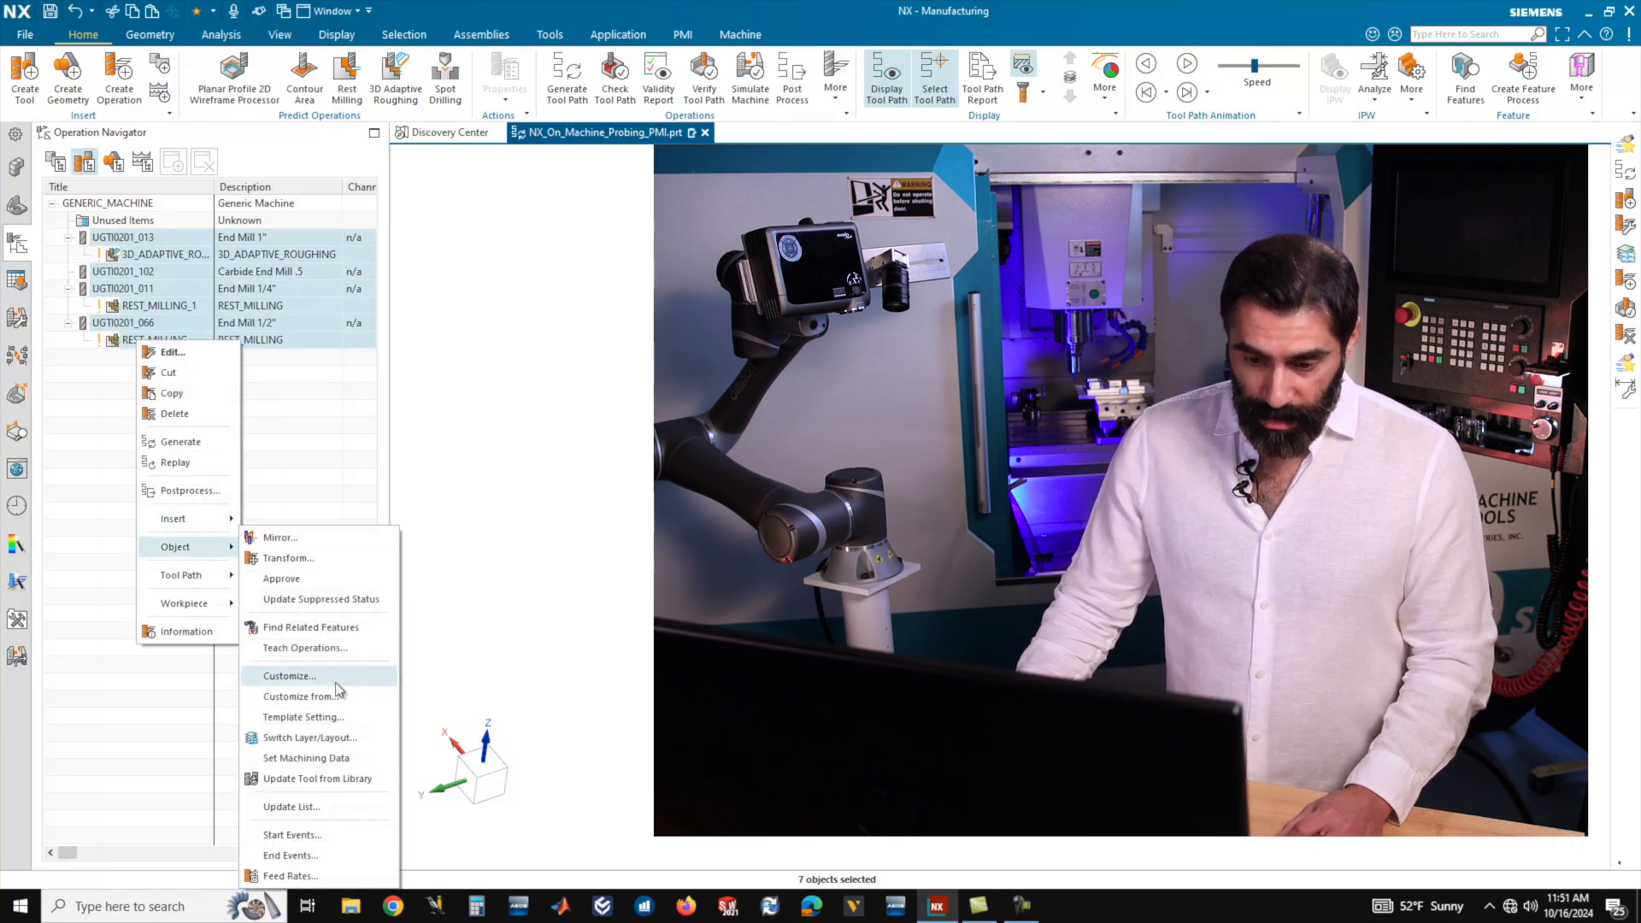
pyautogui.click(303, 717)
pyautogui.click(410, 222)
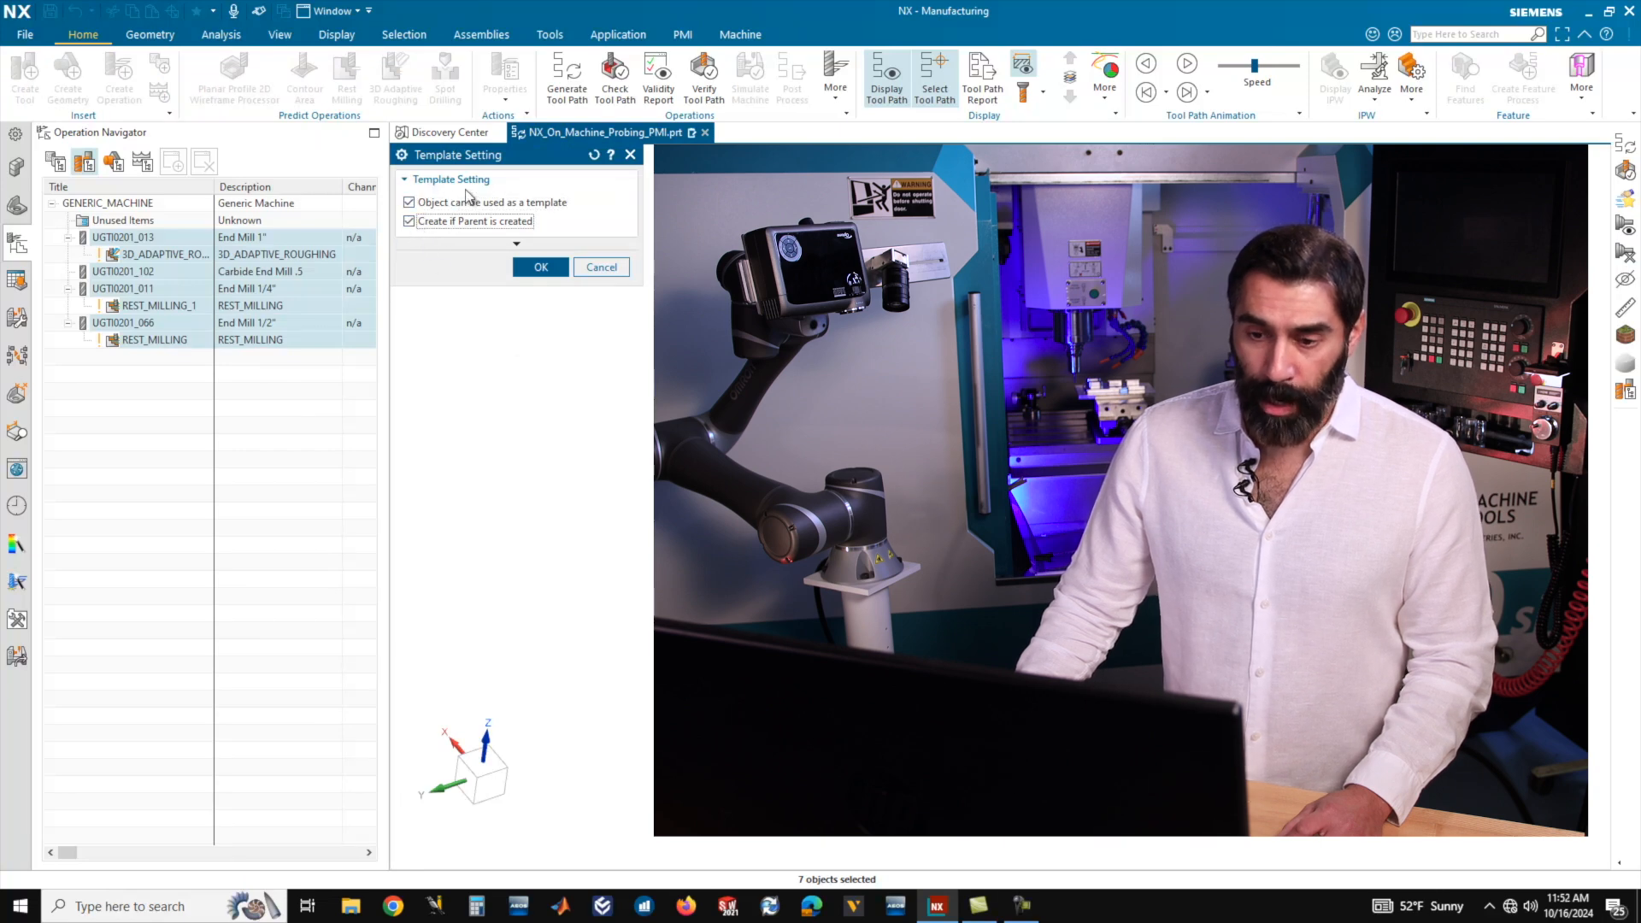
pyautogui.click(545, 267)
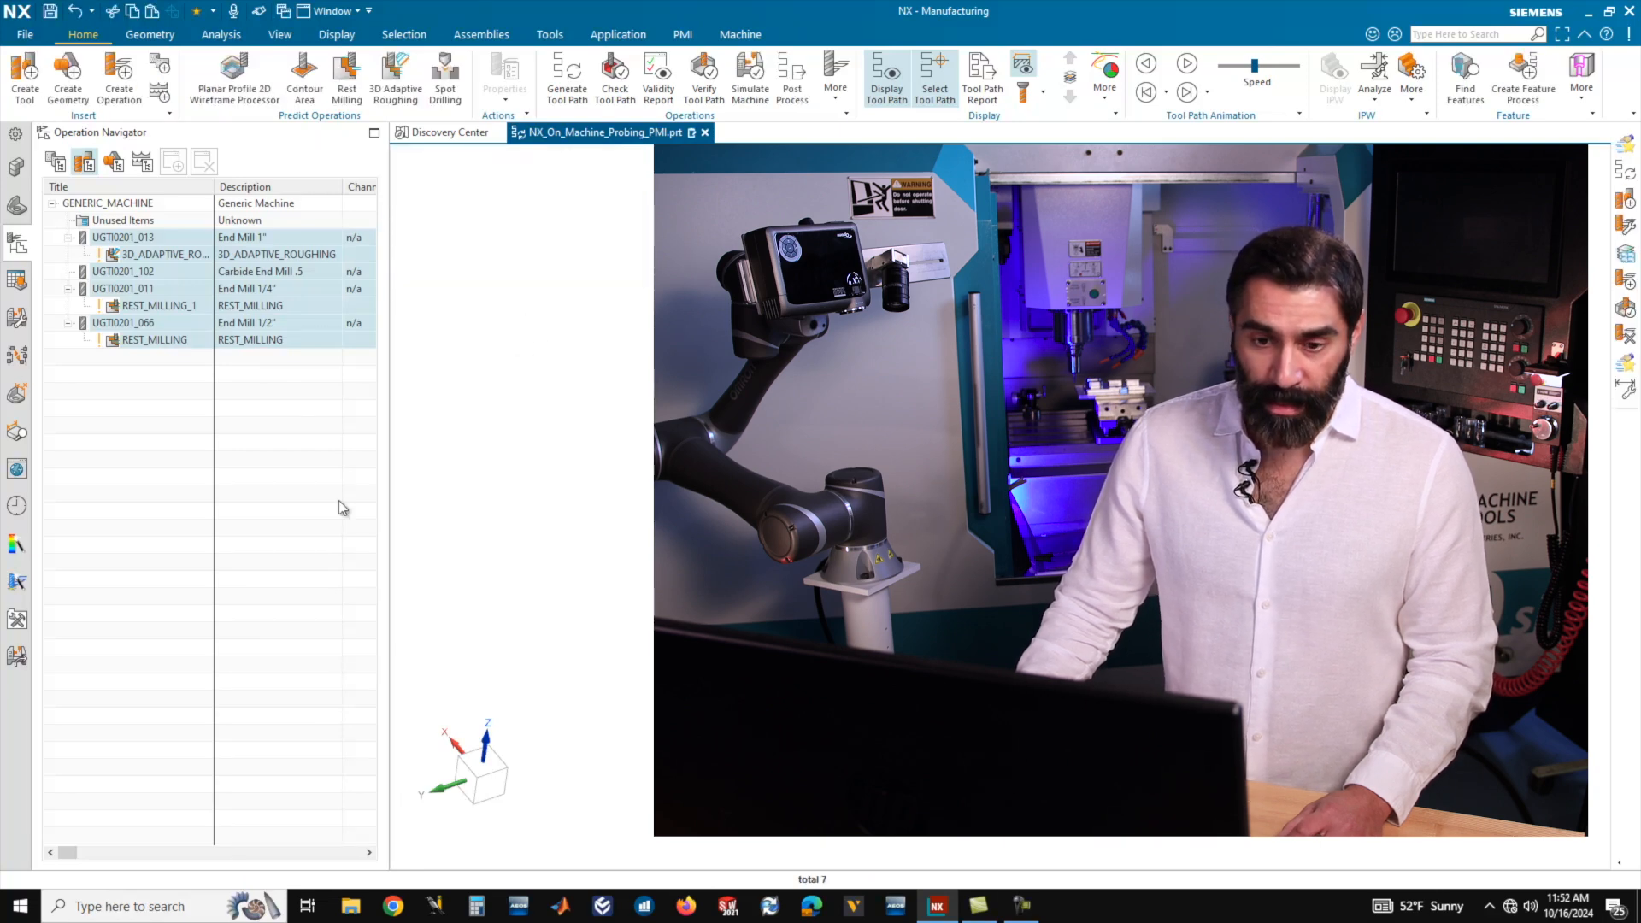
# In the geometry view, apply the template settings to the three operations with both template options enabled.
pyautogui.click(113, 161)
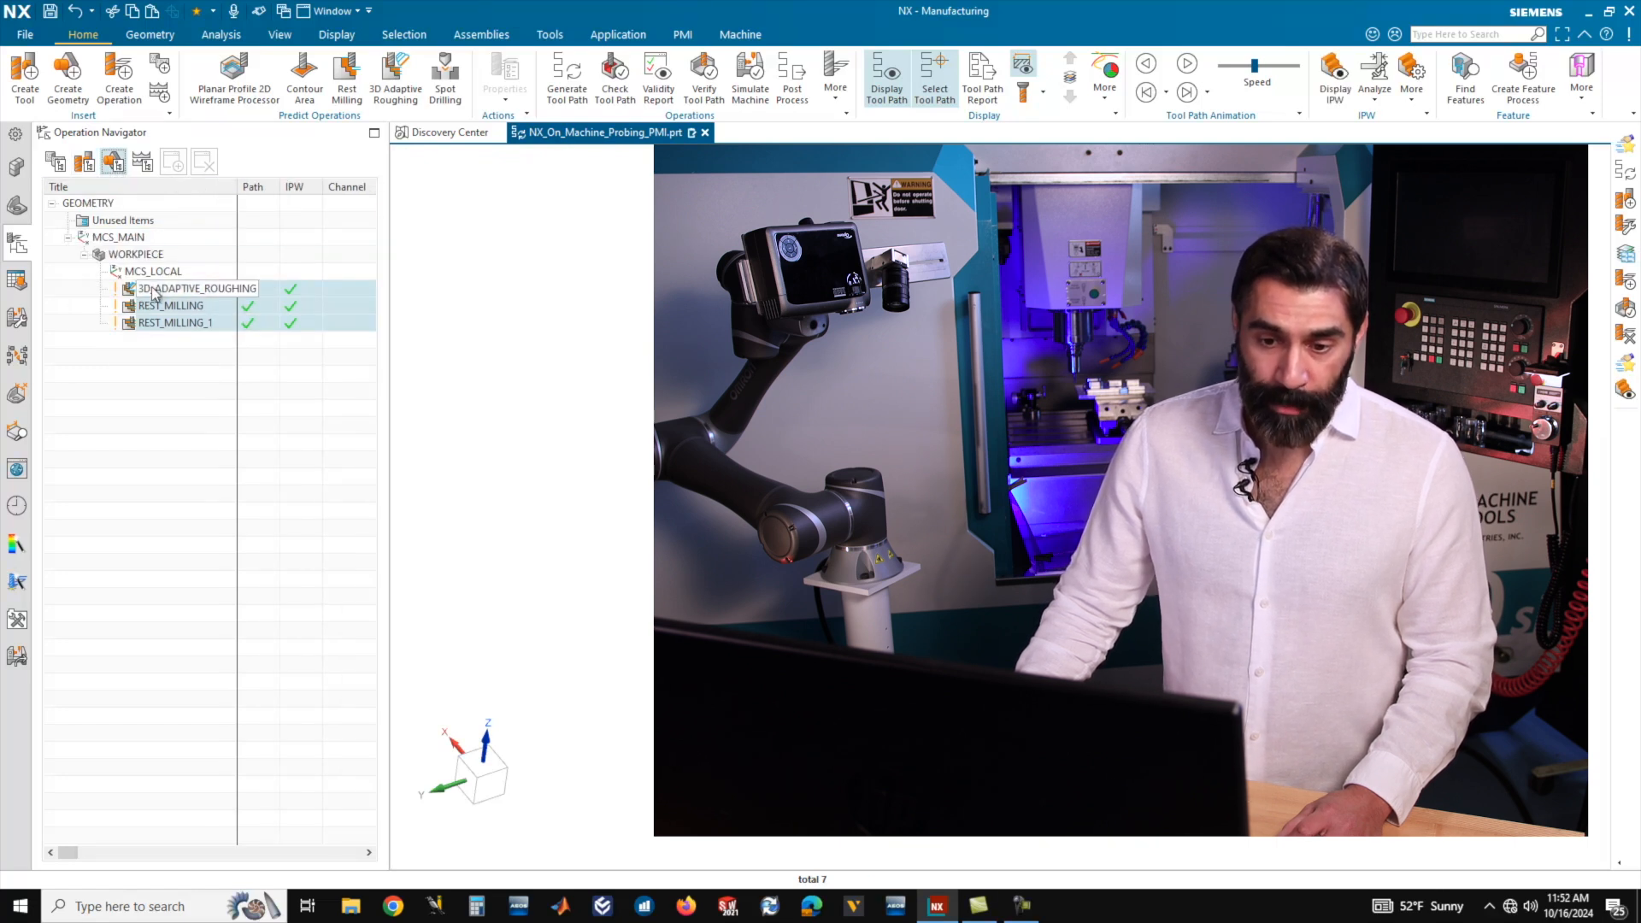
pyautogui.rightClick(163, 331)
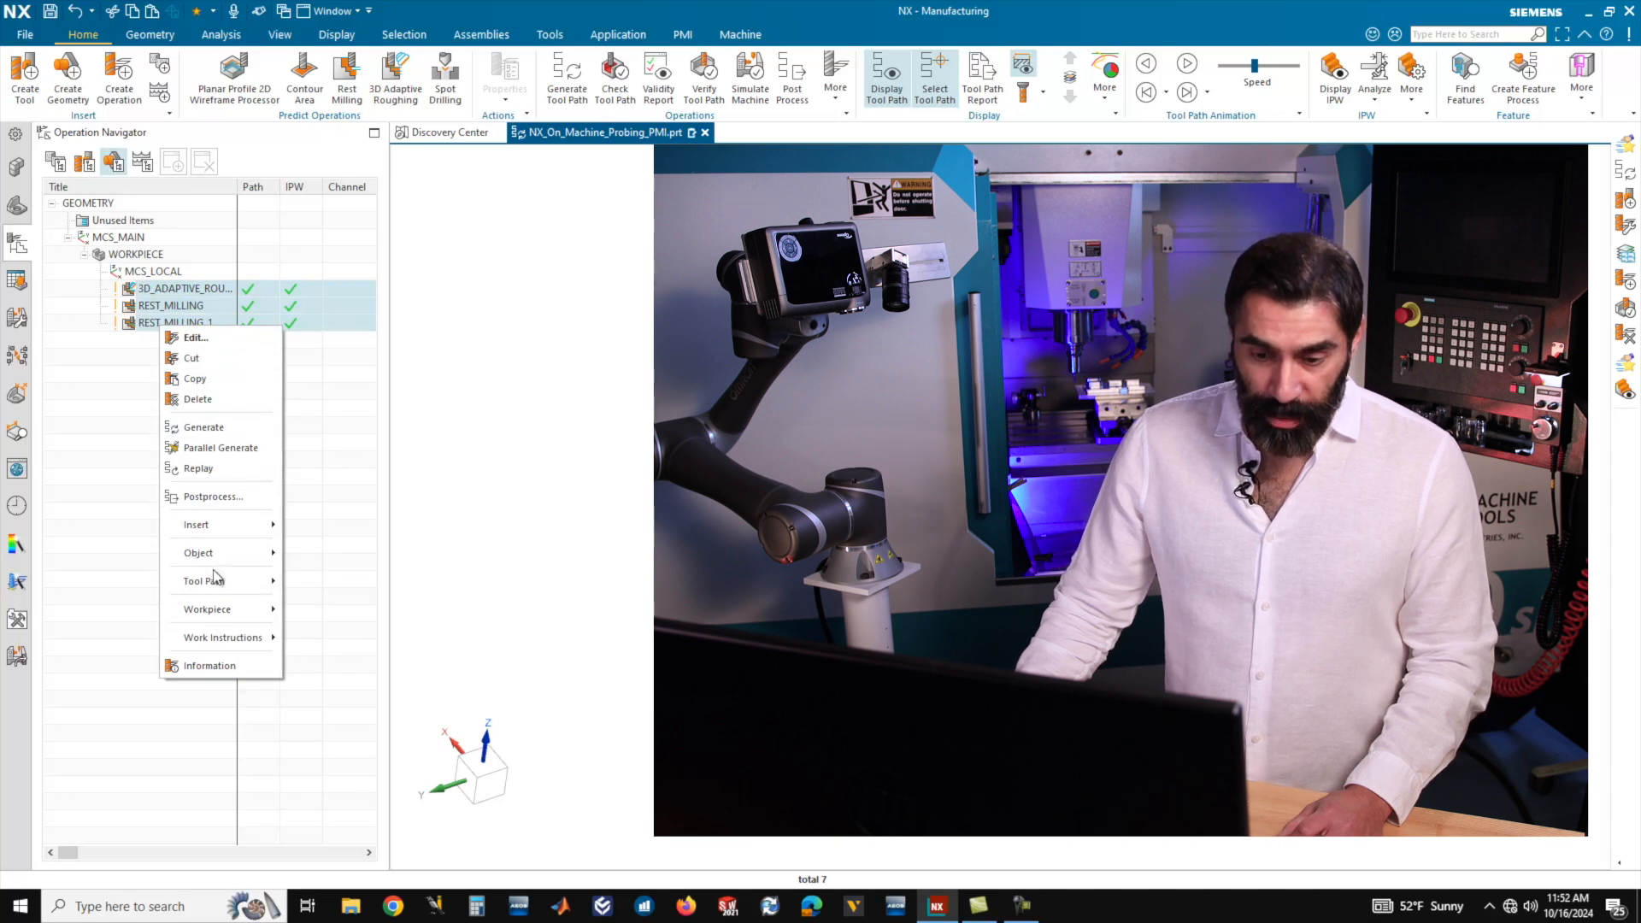
pyautogui.moveTo(214, 553)
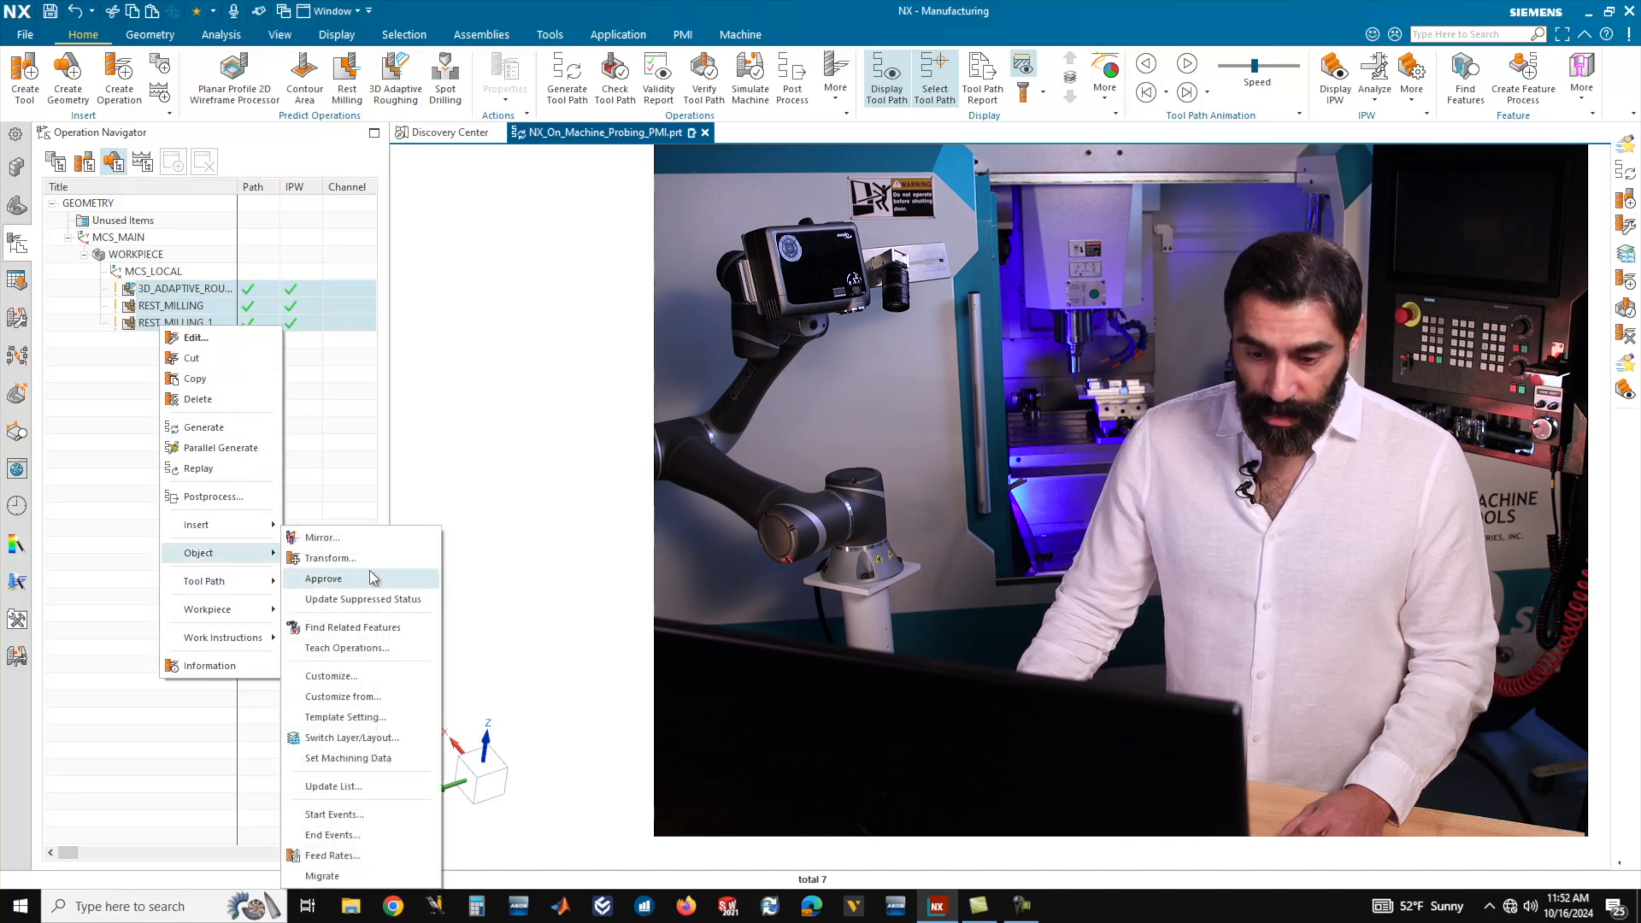
pyautogui.click(359, 717)
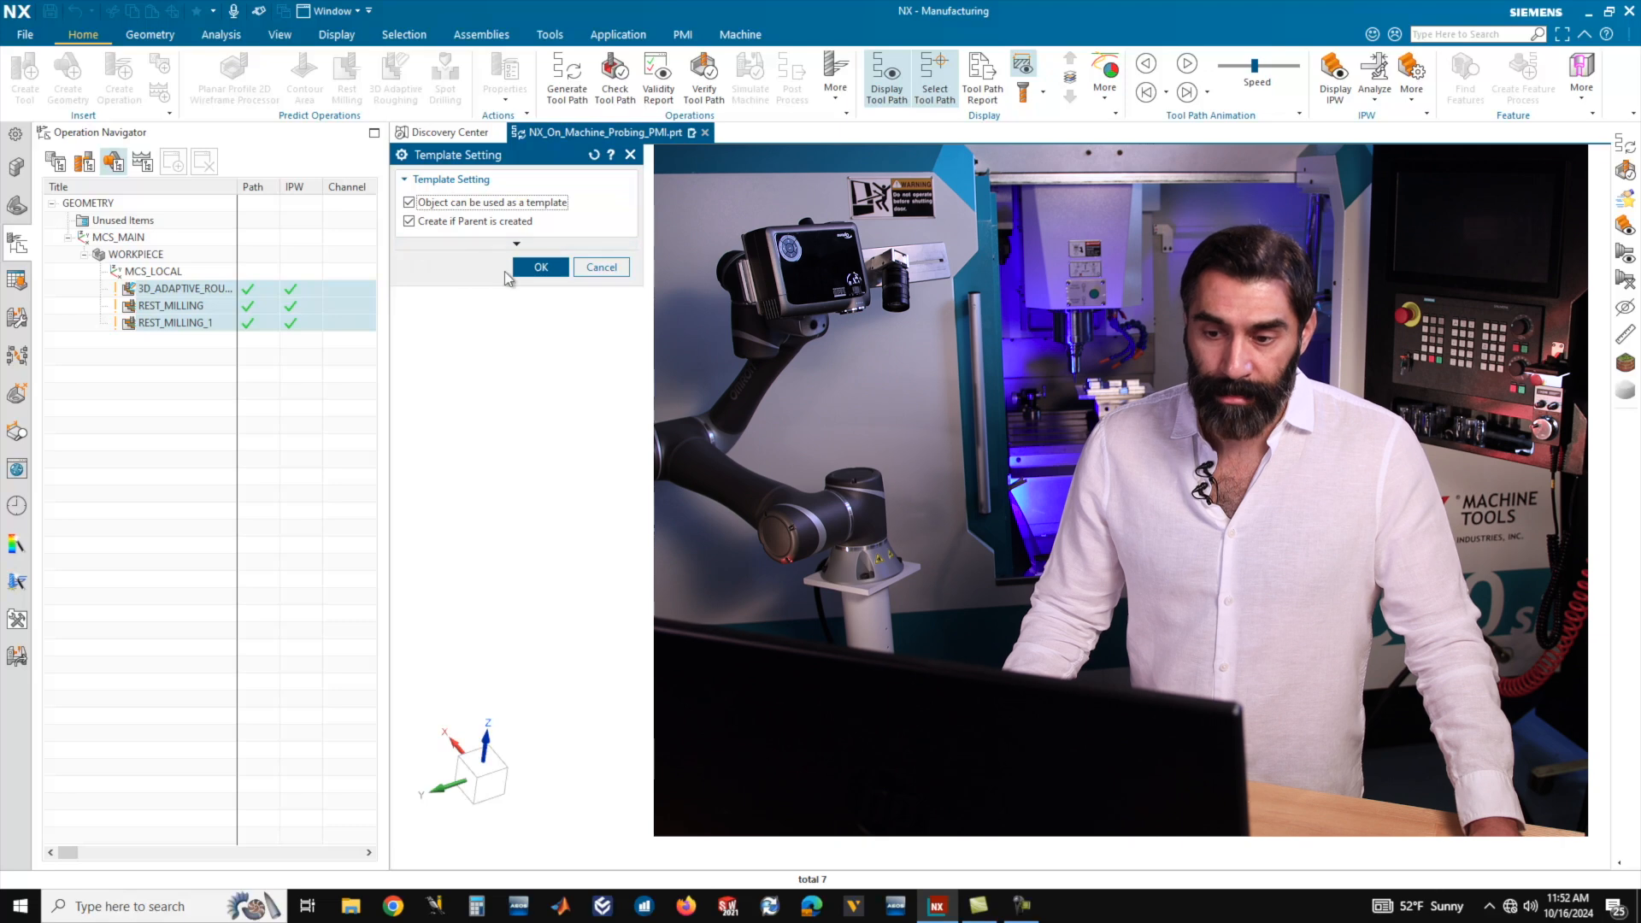
pyautogui.click(541, 268)
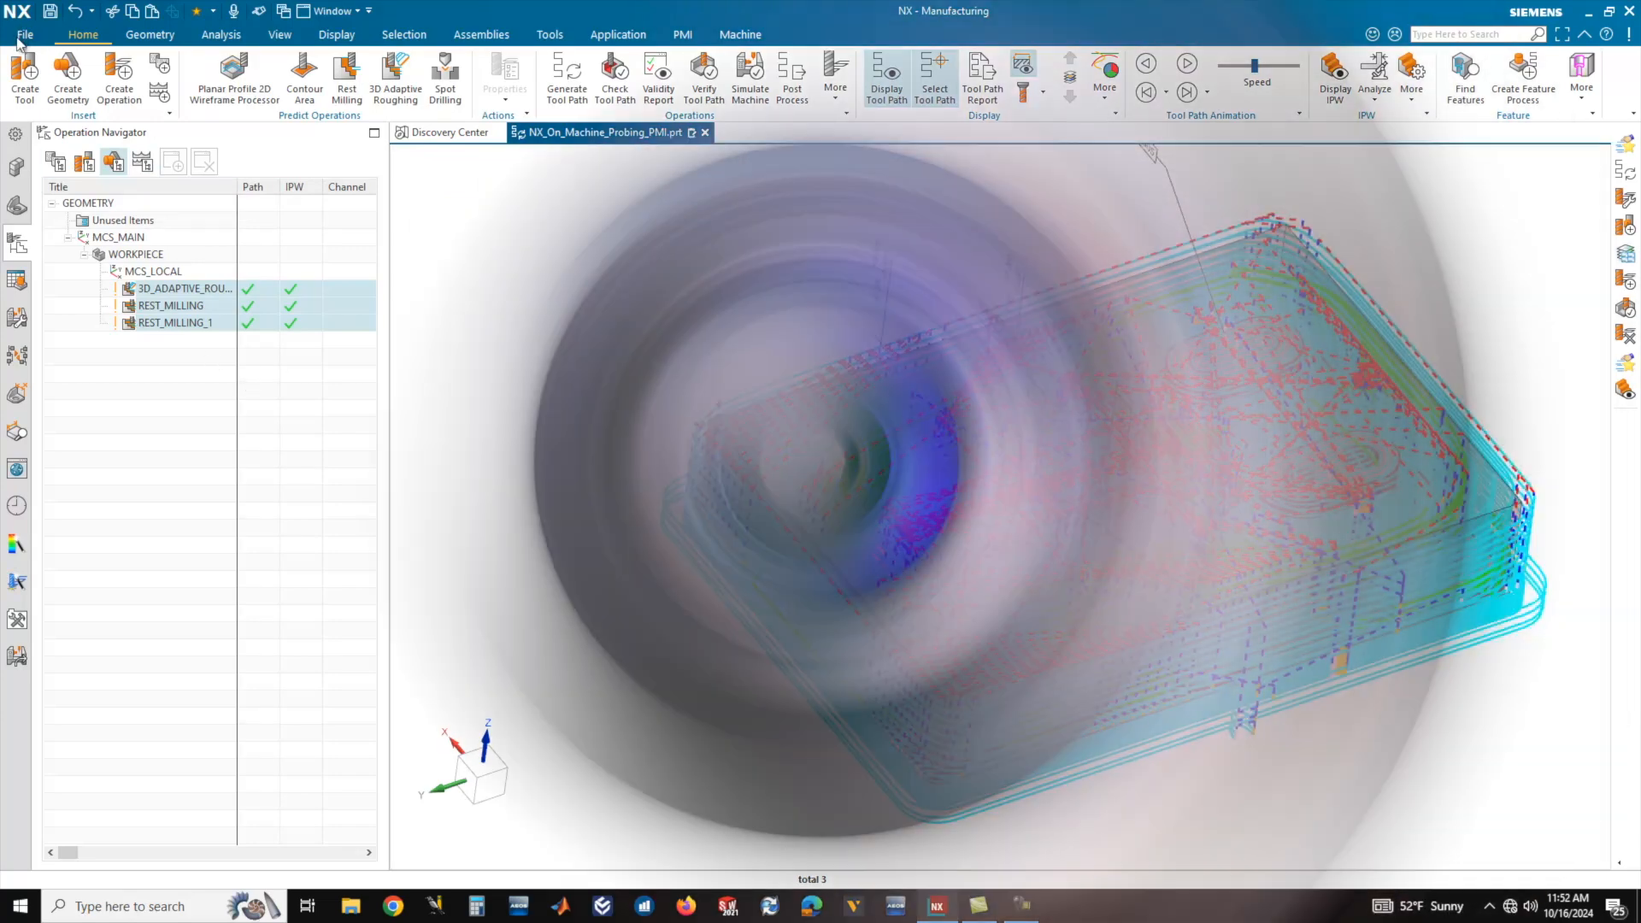
# Save the machining setup as a template part file named NX_On_Machine_Probing_PMI_Template.
pyautogui.click(21, 36)
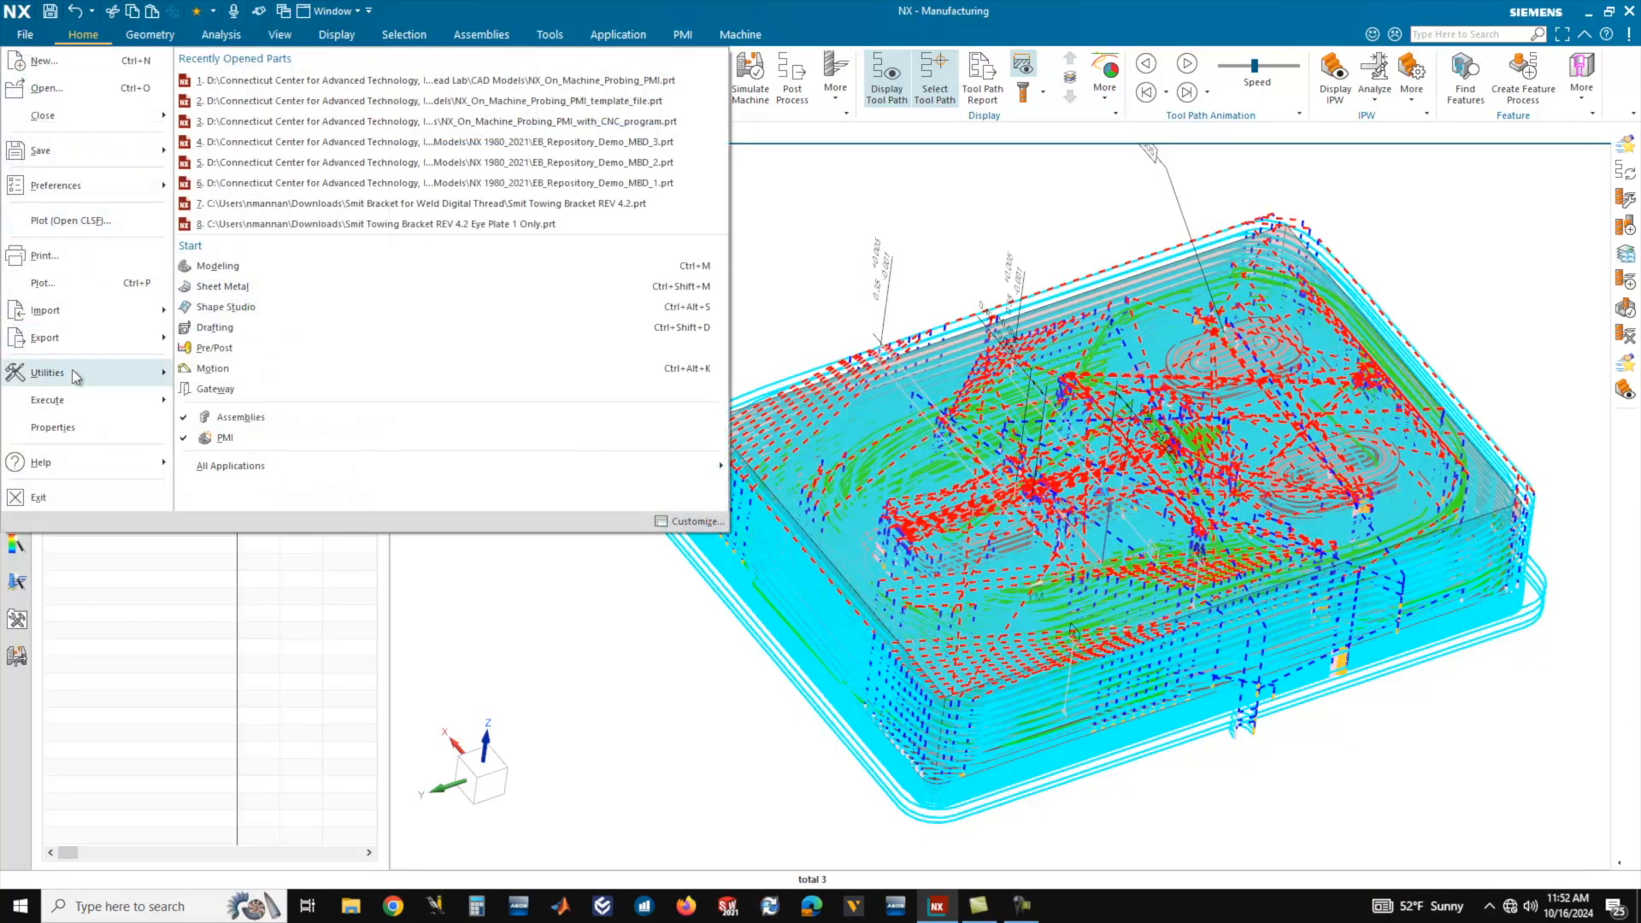
pyautogui.moveTo(75, 160)
pyautogui.click(222, 146)
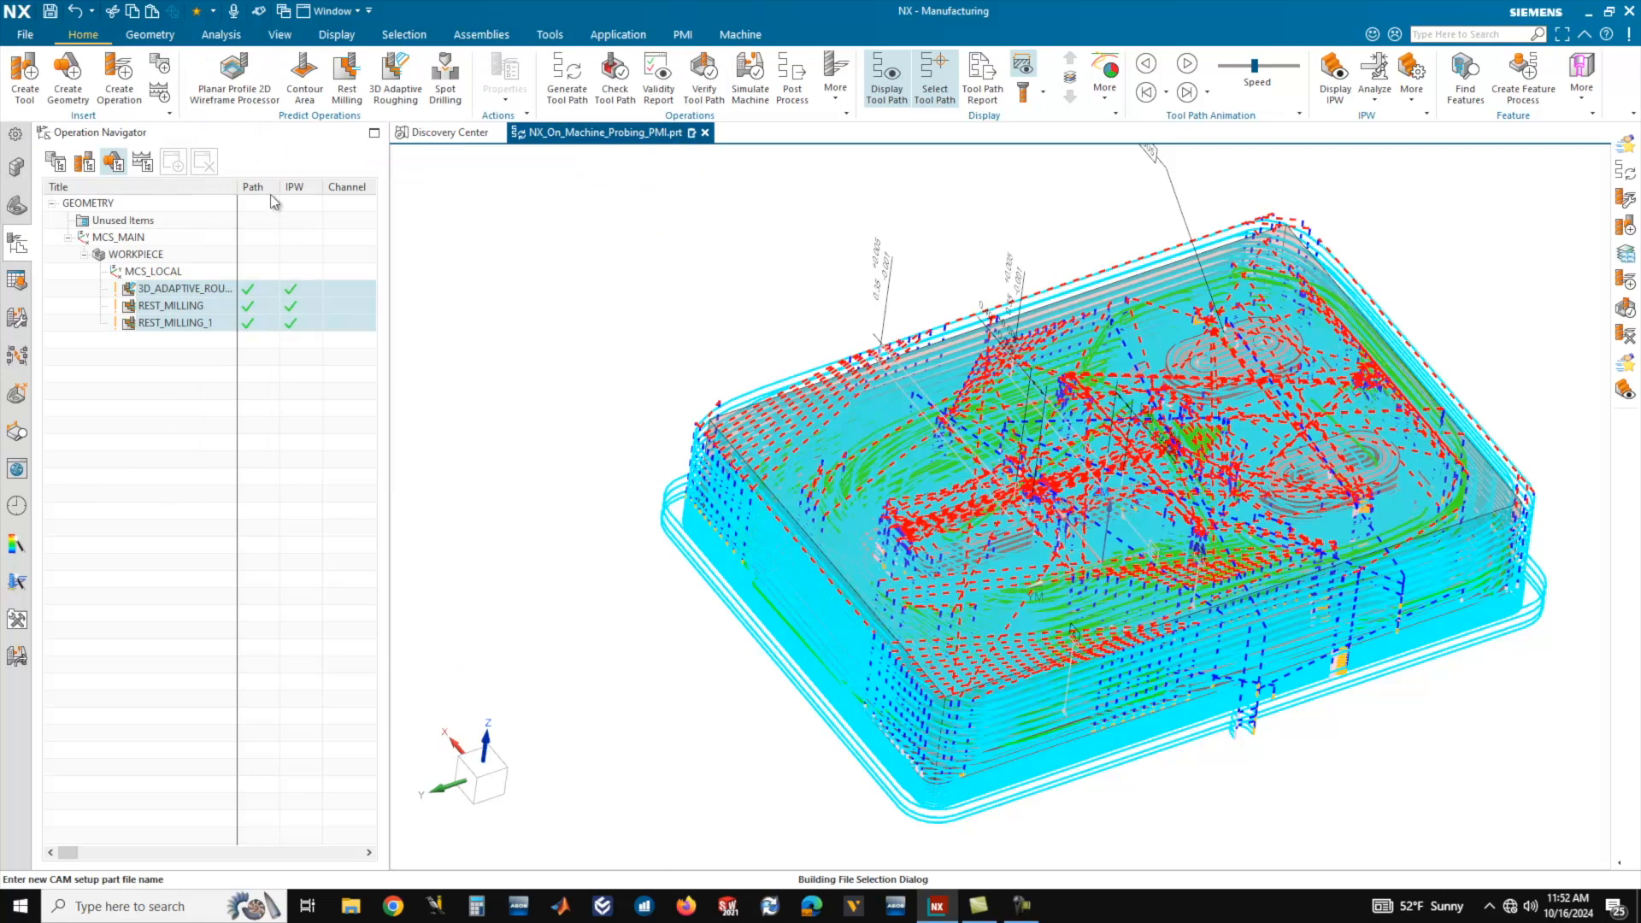
pyautogui.click(793, 637)
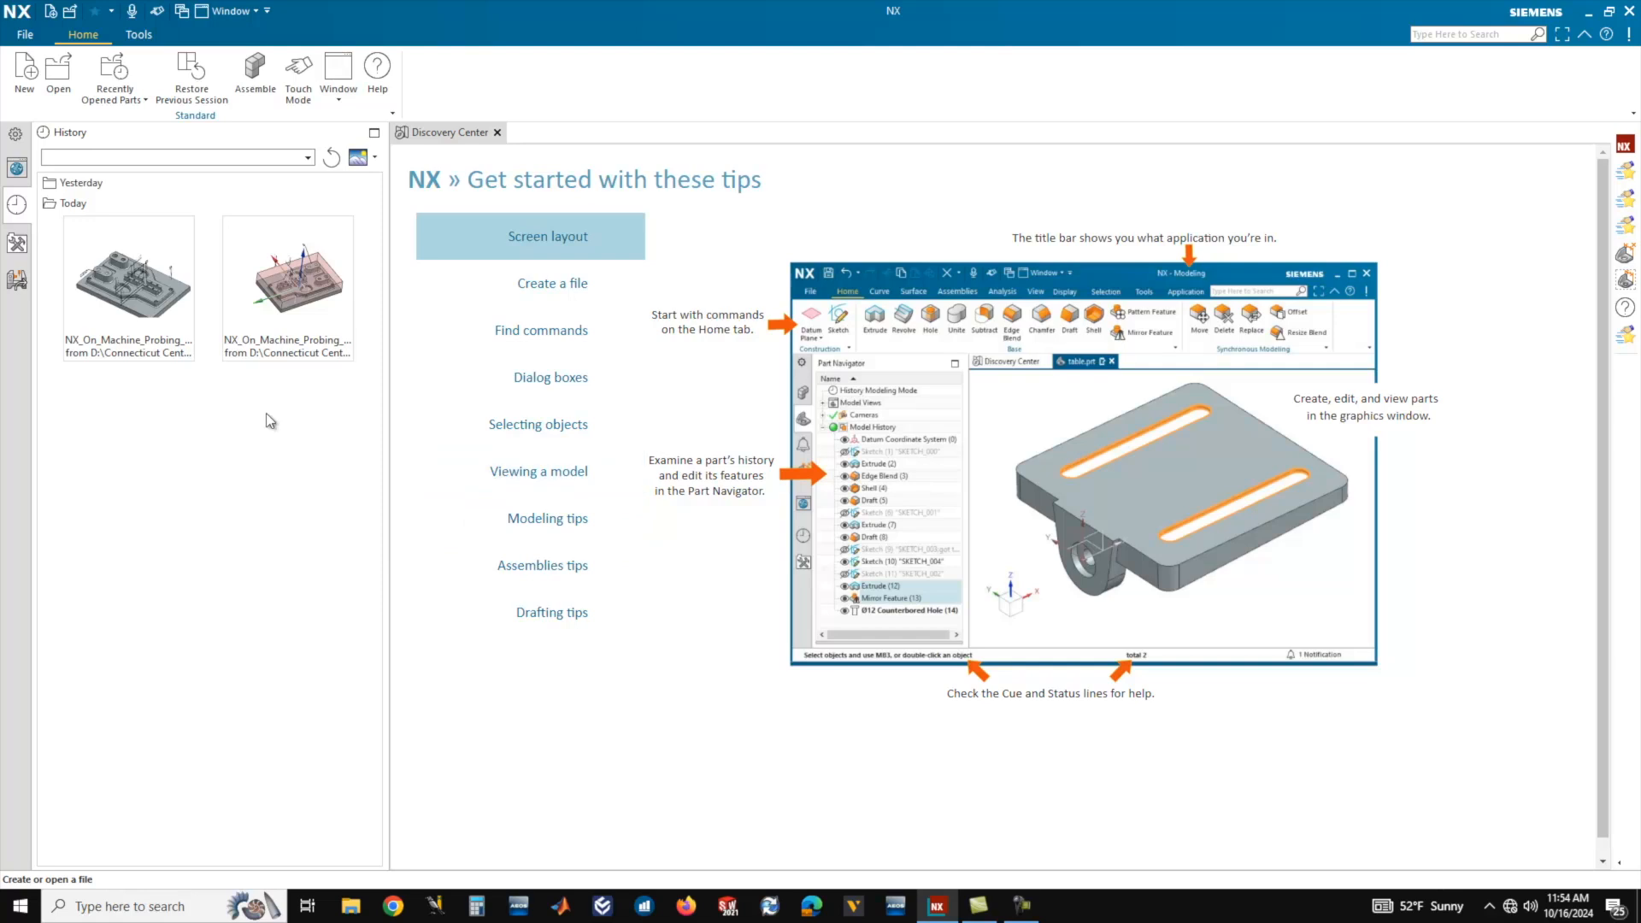
# Reopen the NX_On_Machine_Probing_PMI part from the recent files and switch to the Manufacturing application.
pyautogui.click(308, 355)
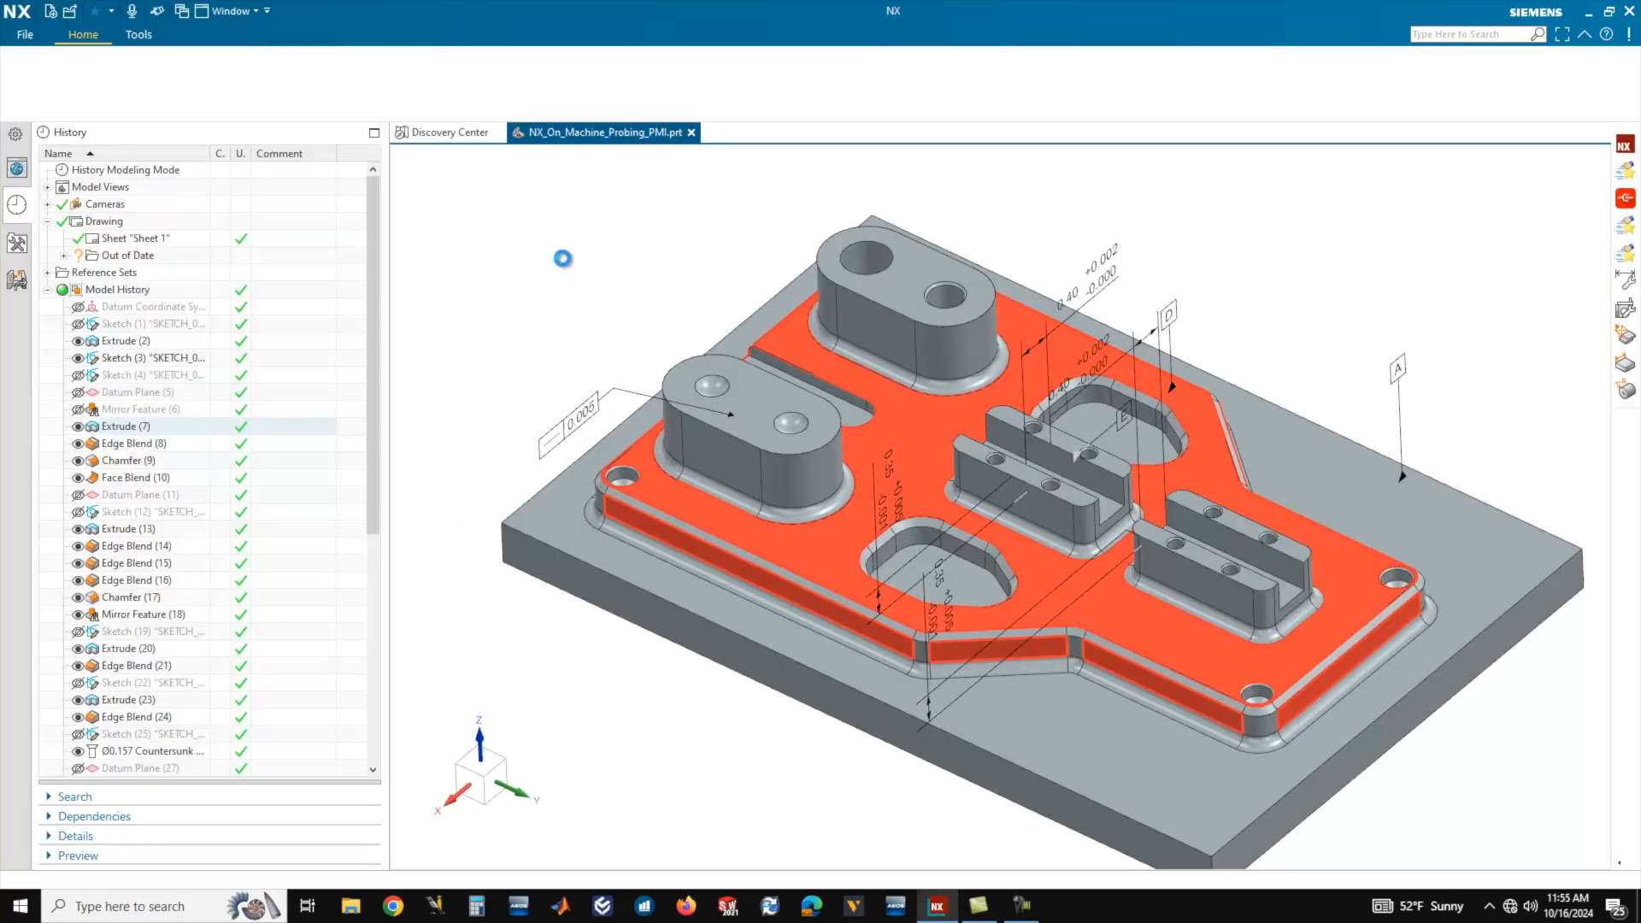
pyautogui.moveTo(670, 290); pyautogui.dragTo(943, 392, button='middle')
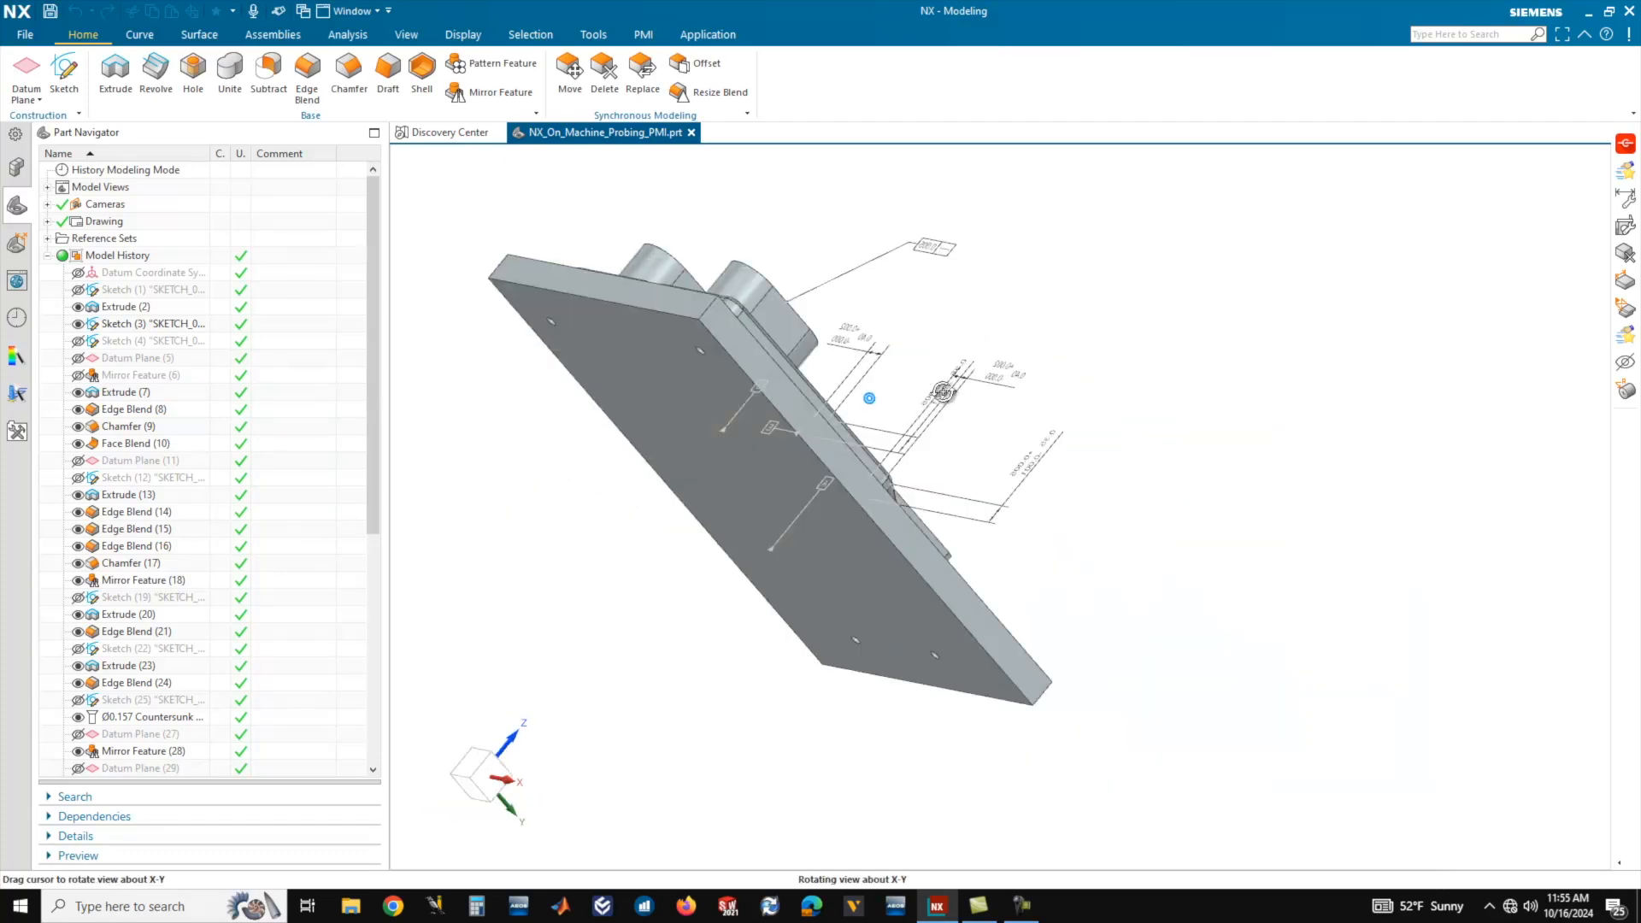
pyautogui.press('Home')
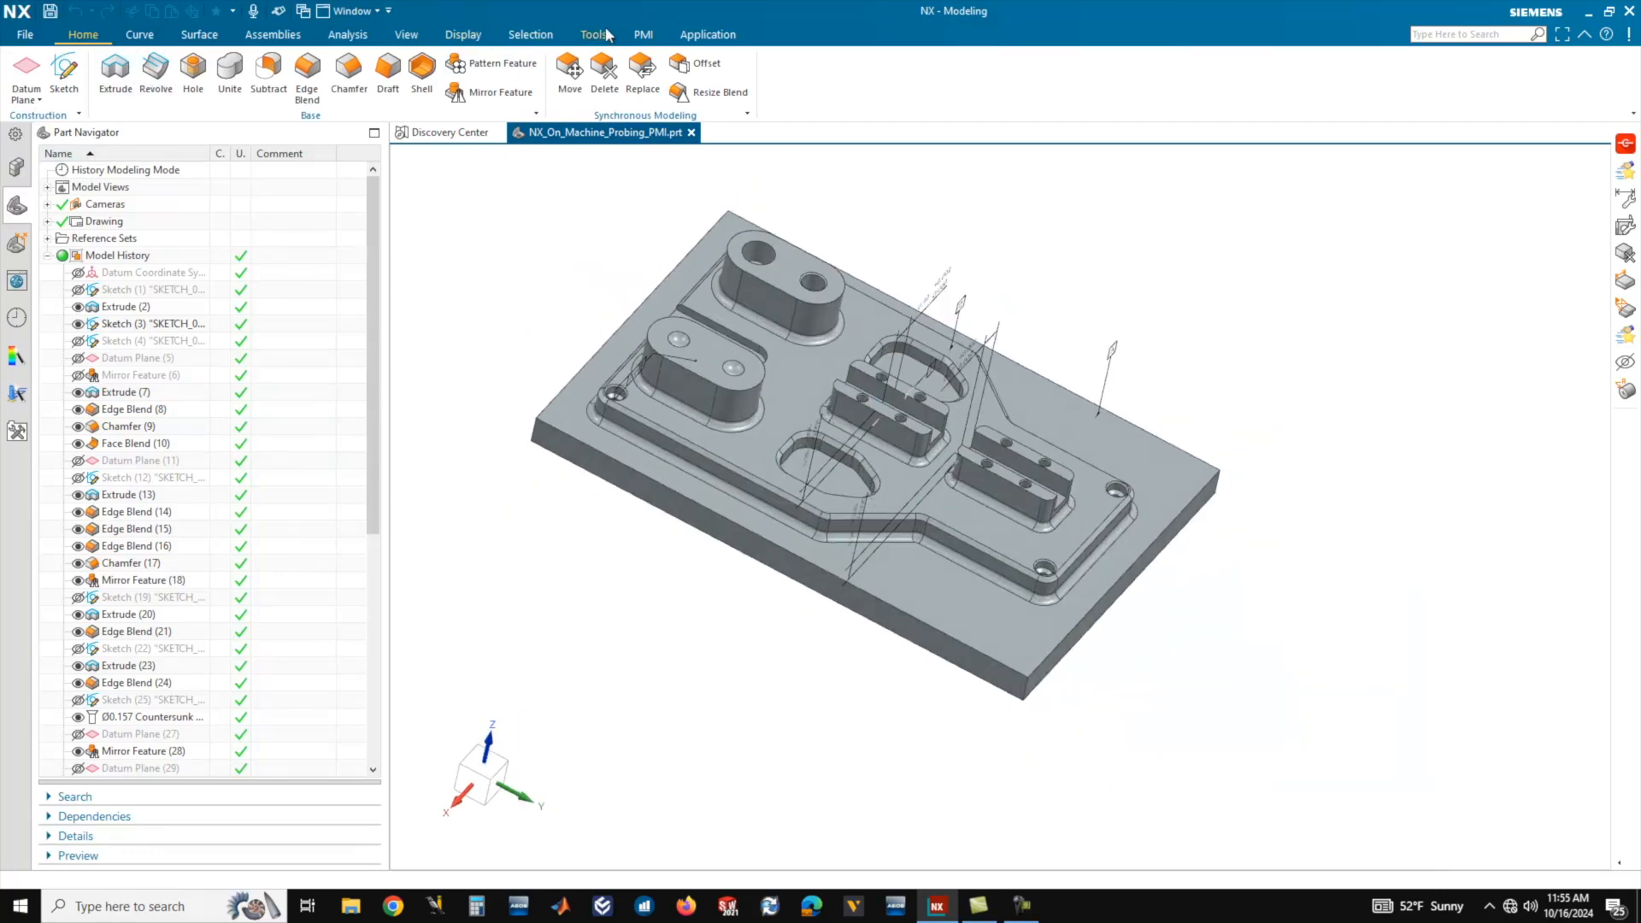
pyautogui.click(708, 34)
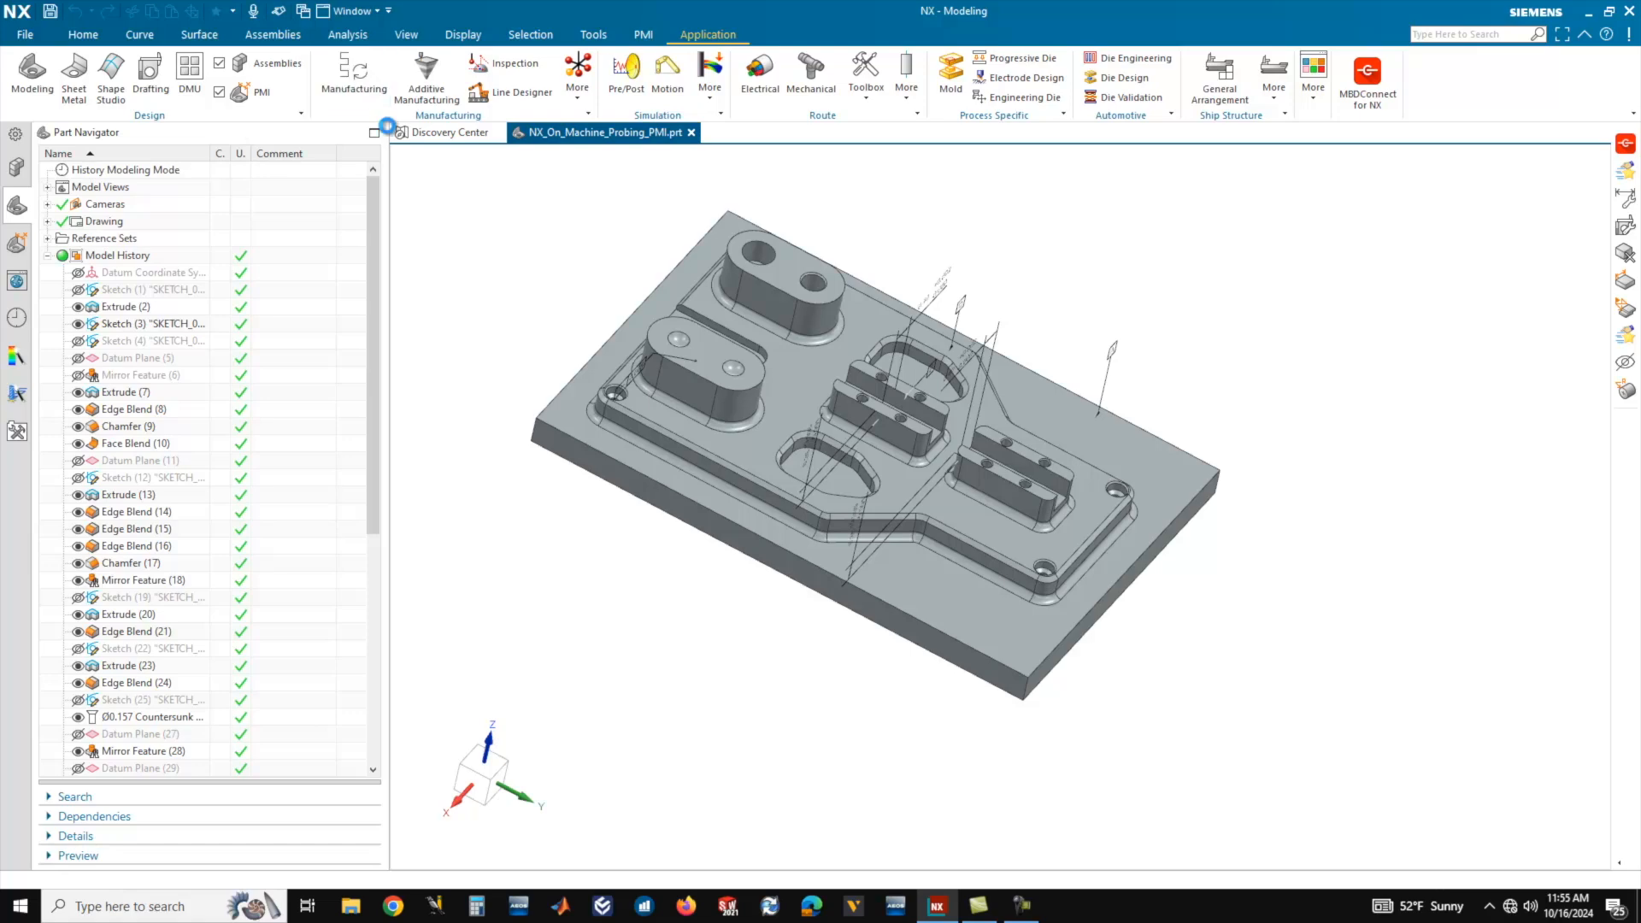
pyautogui.click(348, 75)
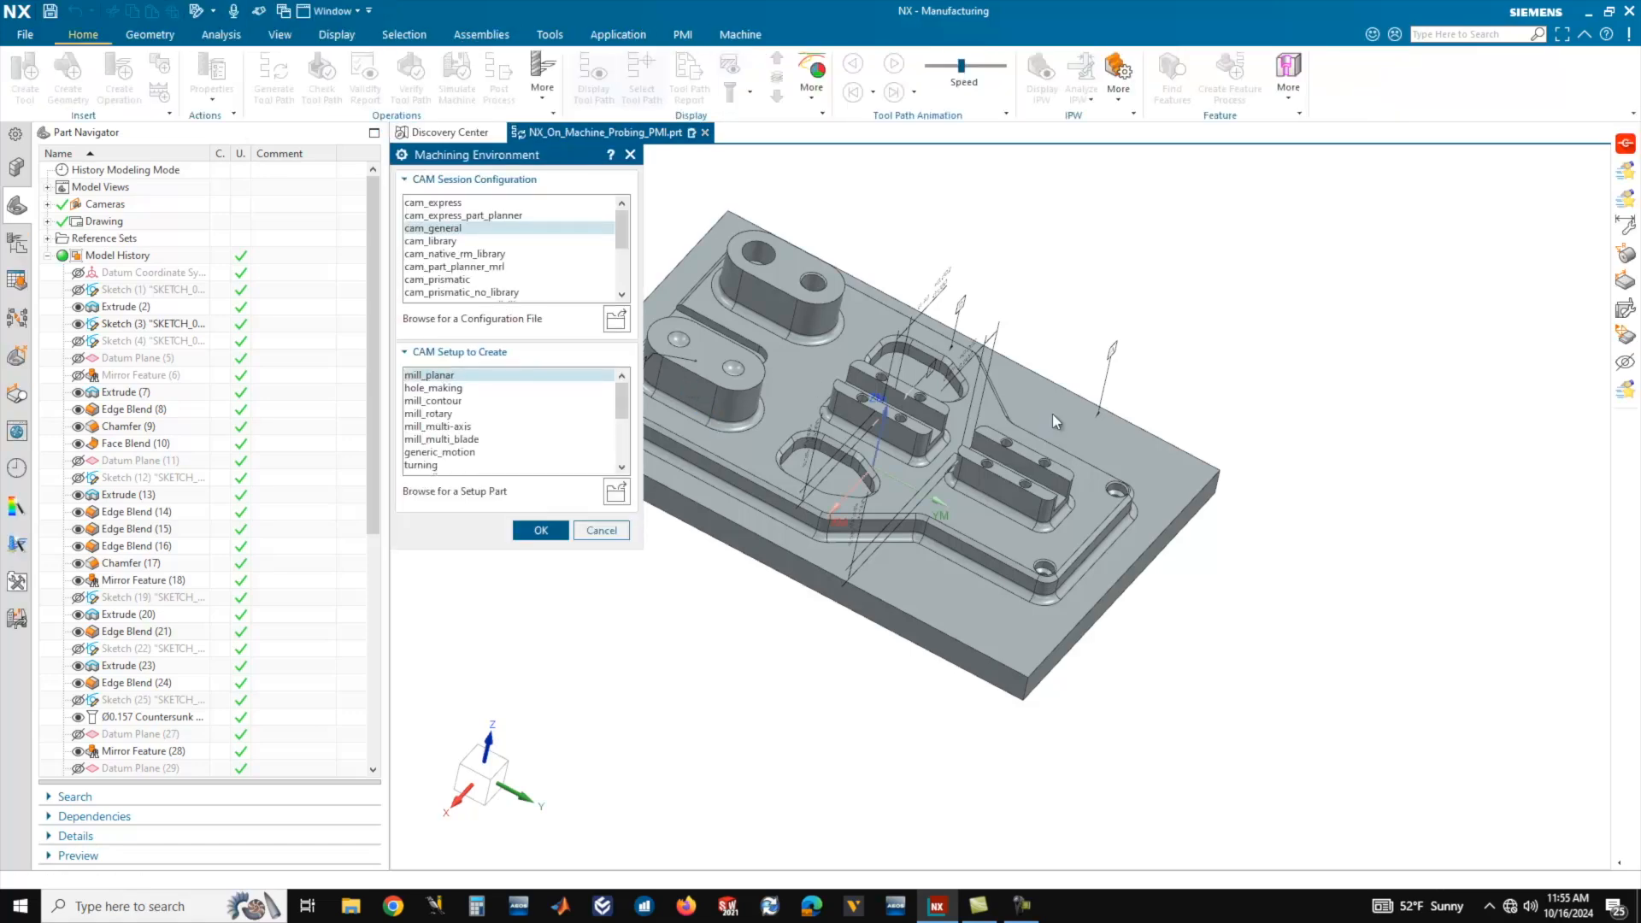
# Initialize the machining environment with cam_general and the setup part NX_On_Machine_Probing_PMI_Template.prt.
pyautogui.scroll(-2, 1097, 453)
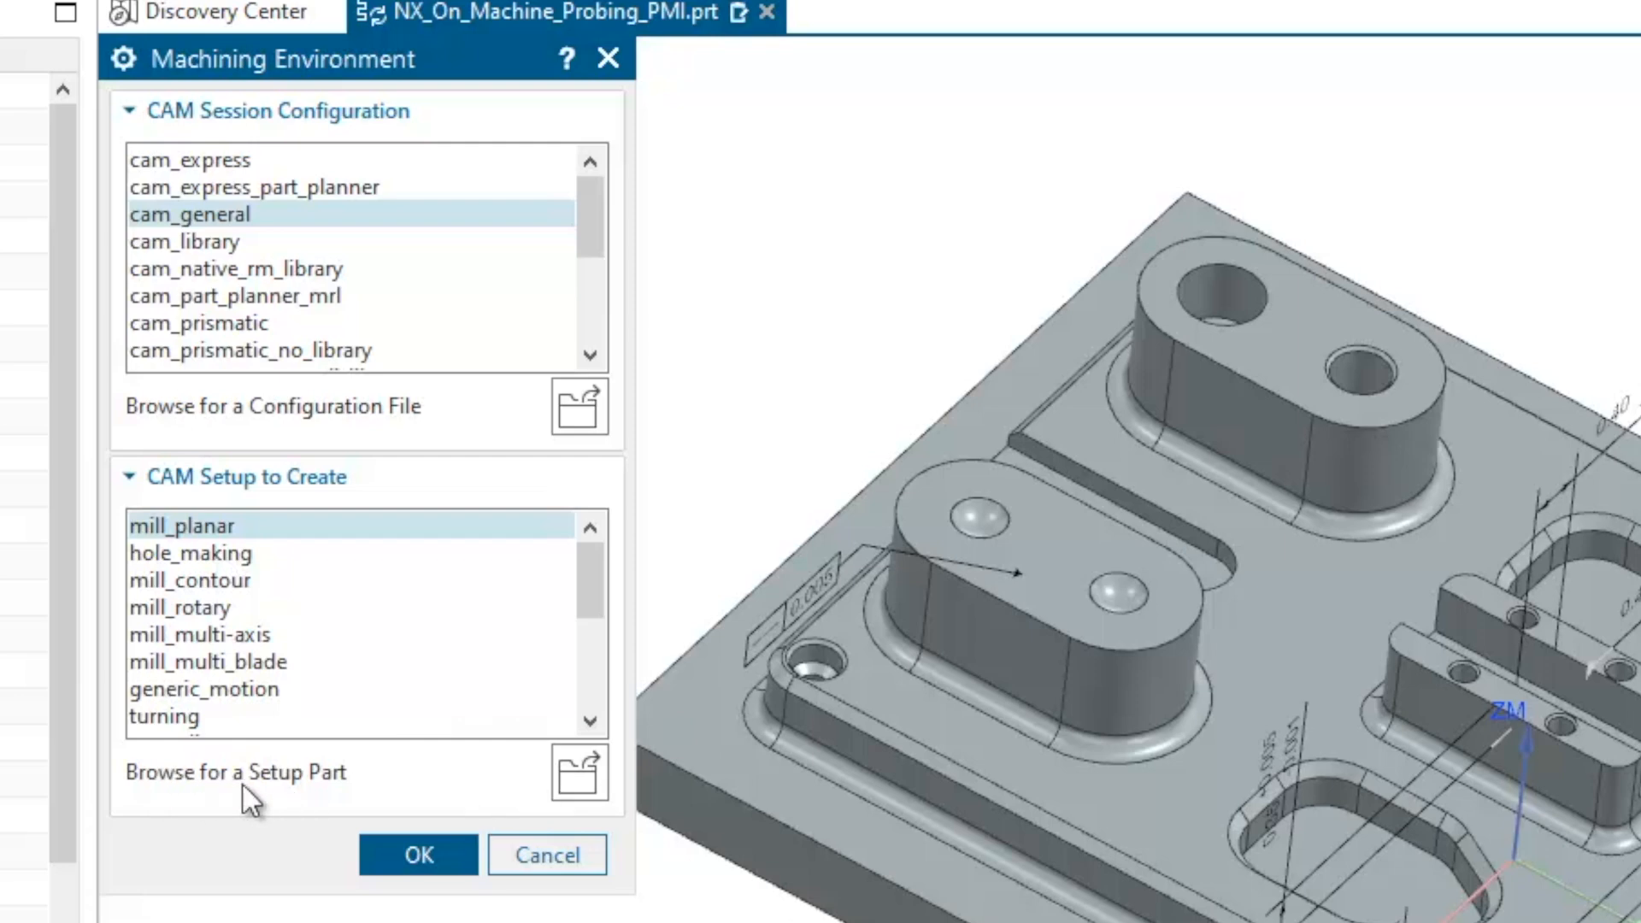
pyautogui.click(580, 780)
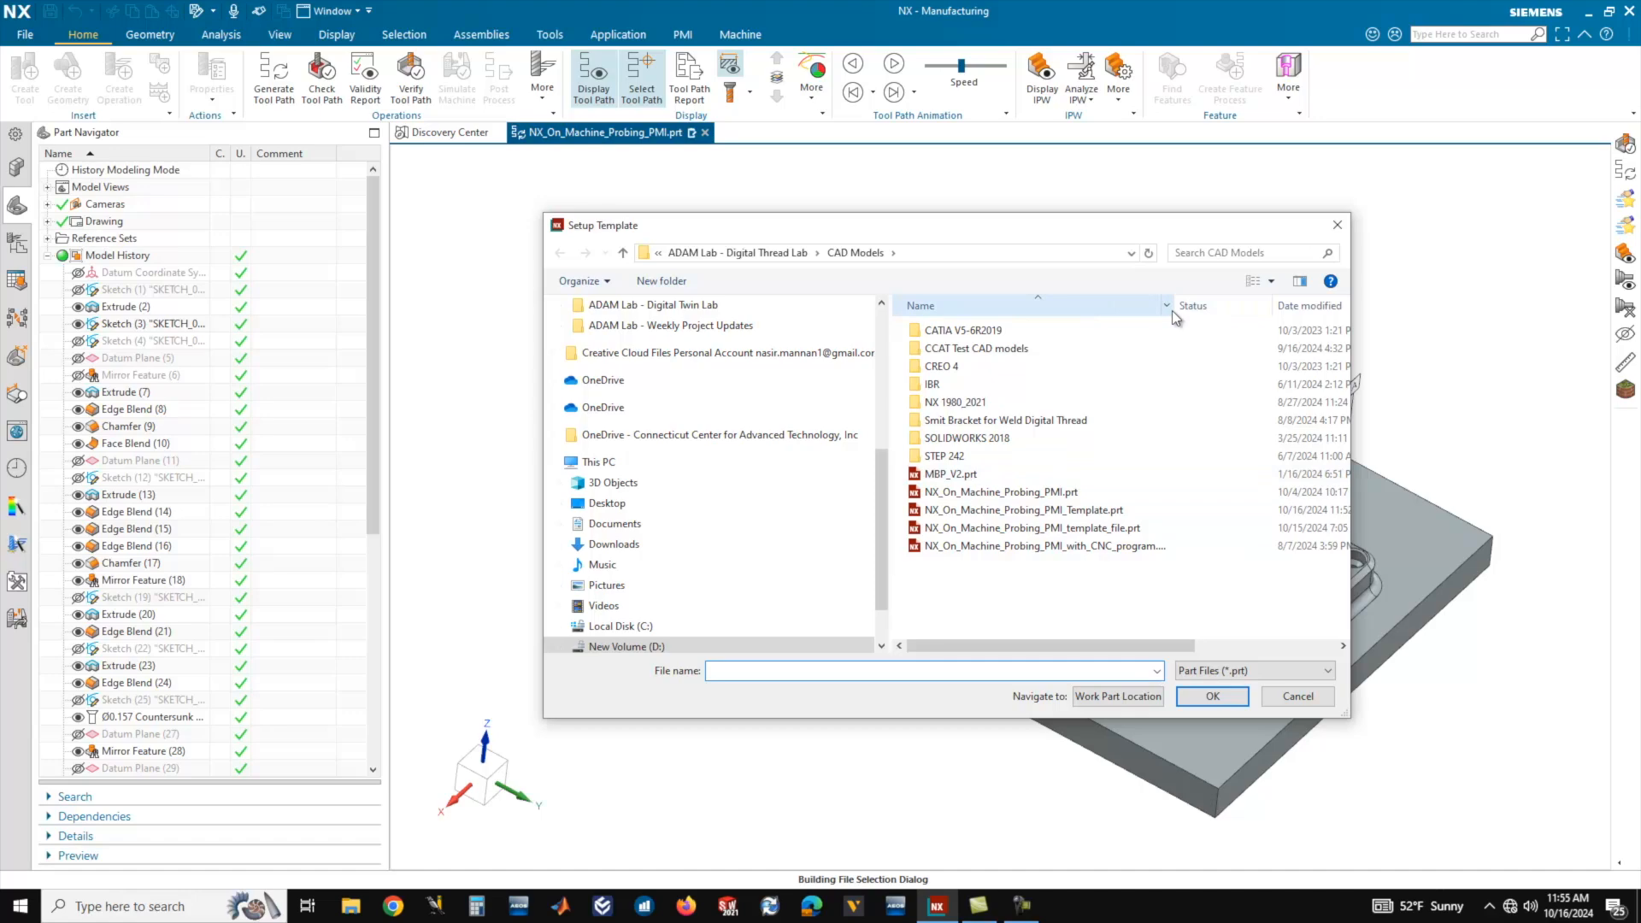
pyautogui.moveTo(1174, 309); pyautogui.dragTo(1265, 310)
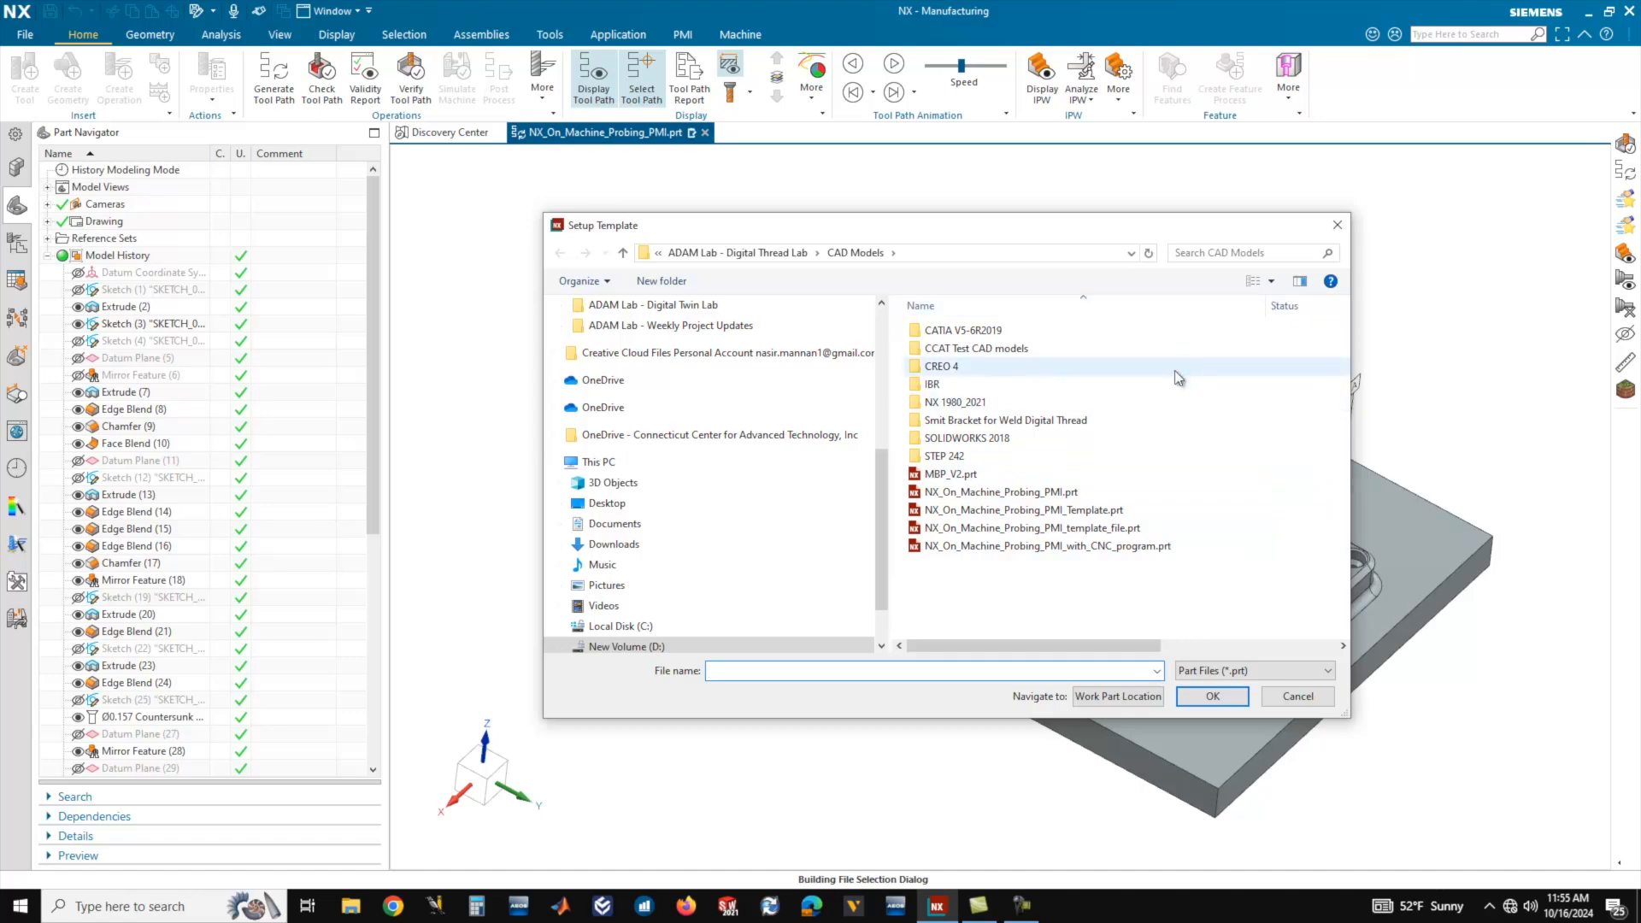
pyautogui.click(1069, 510)
pyautogui.click(1208, 699)
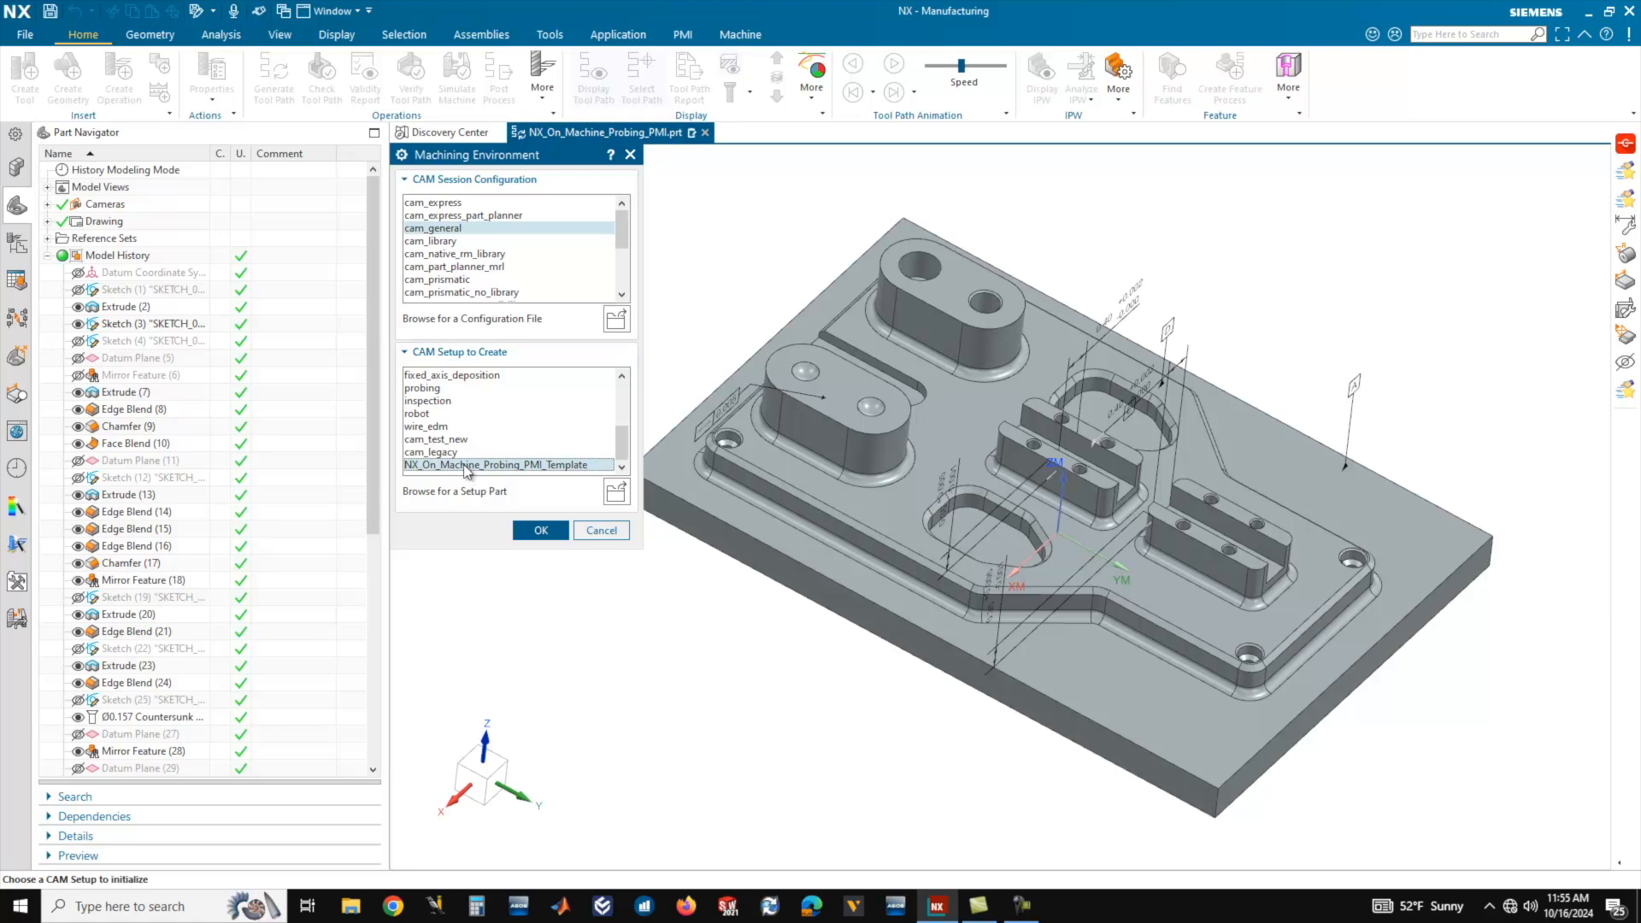
pyautogui.click(541, 531)
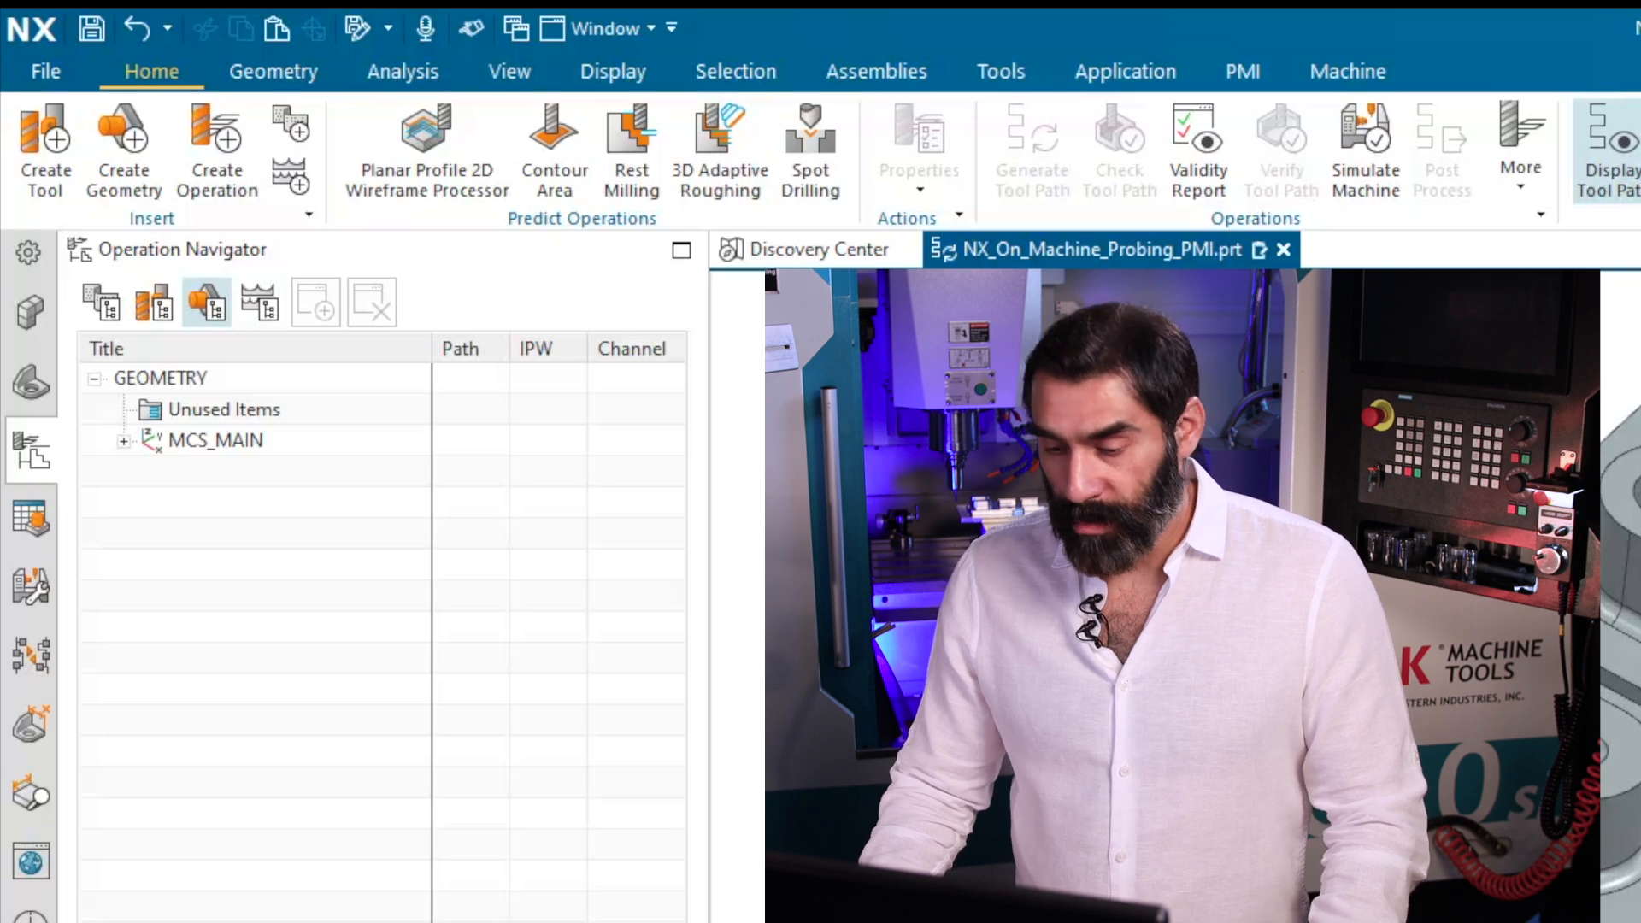
# Examine the coordinate systems, workpiece, end mills and operations brought in by the template in the geometry, machine tool and program order views.
pyautogui.click(124, 441)
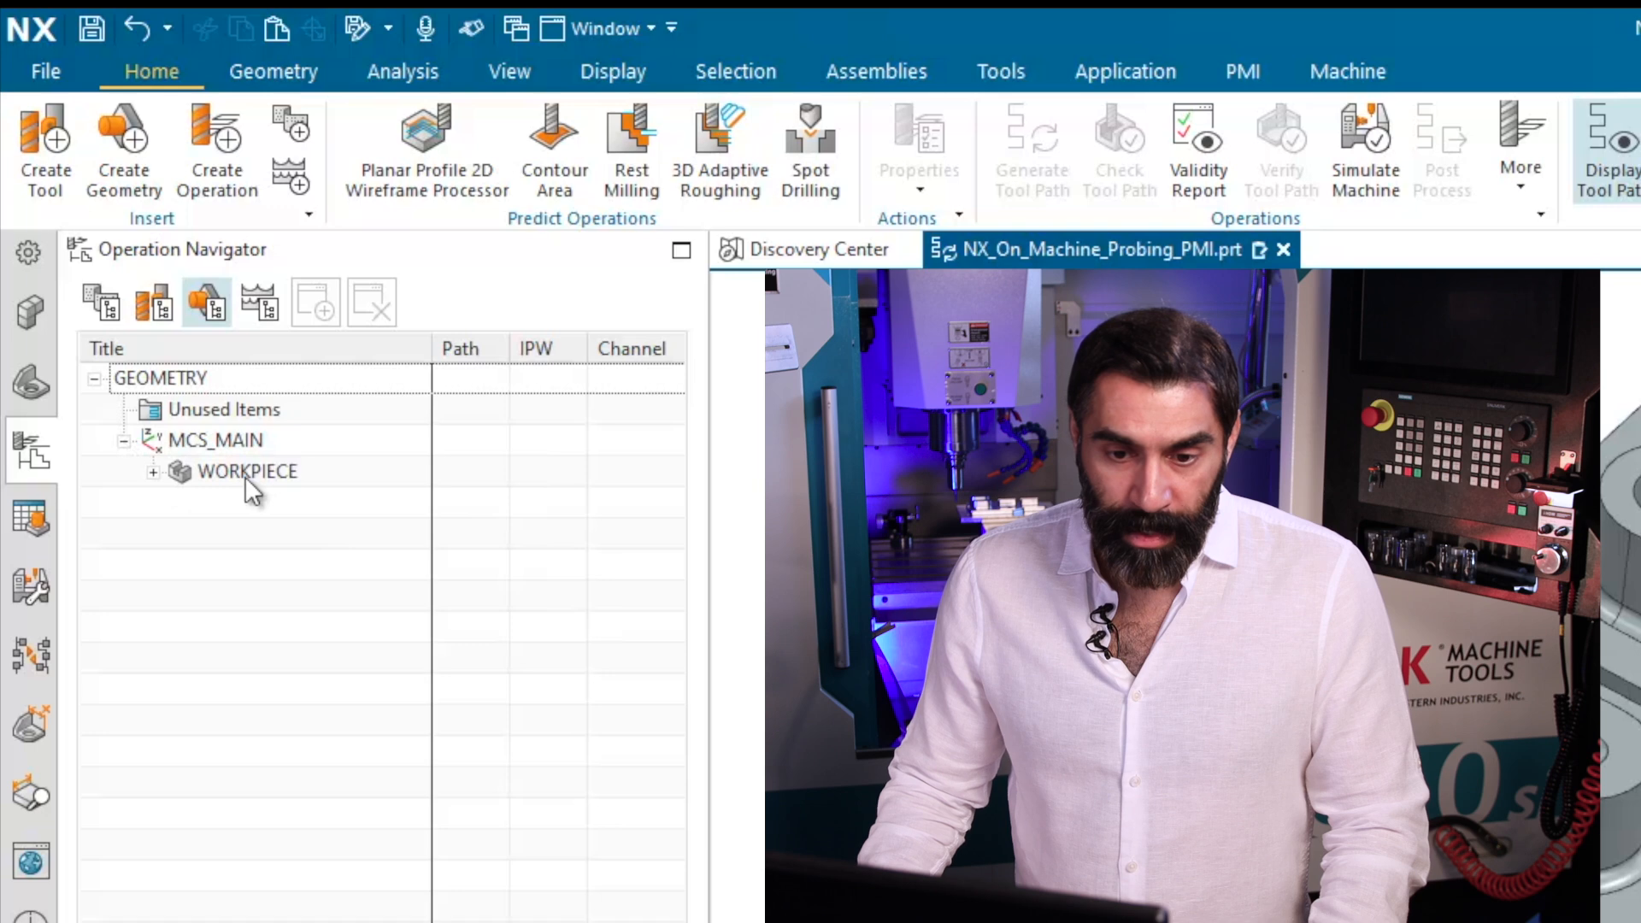
pyautogui.click(154, 473)
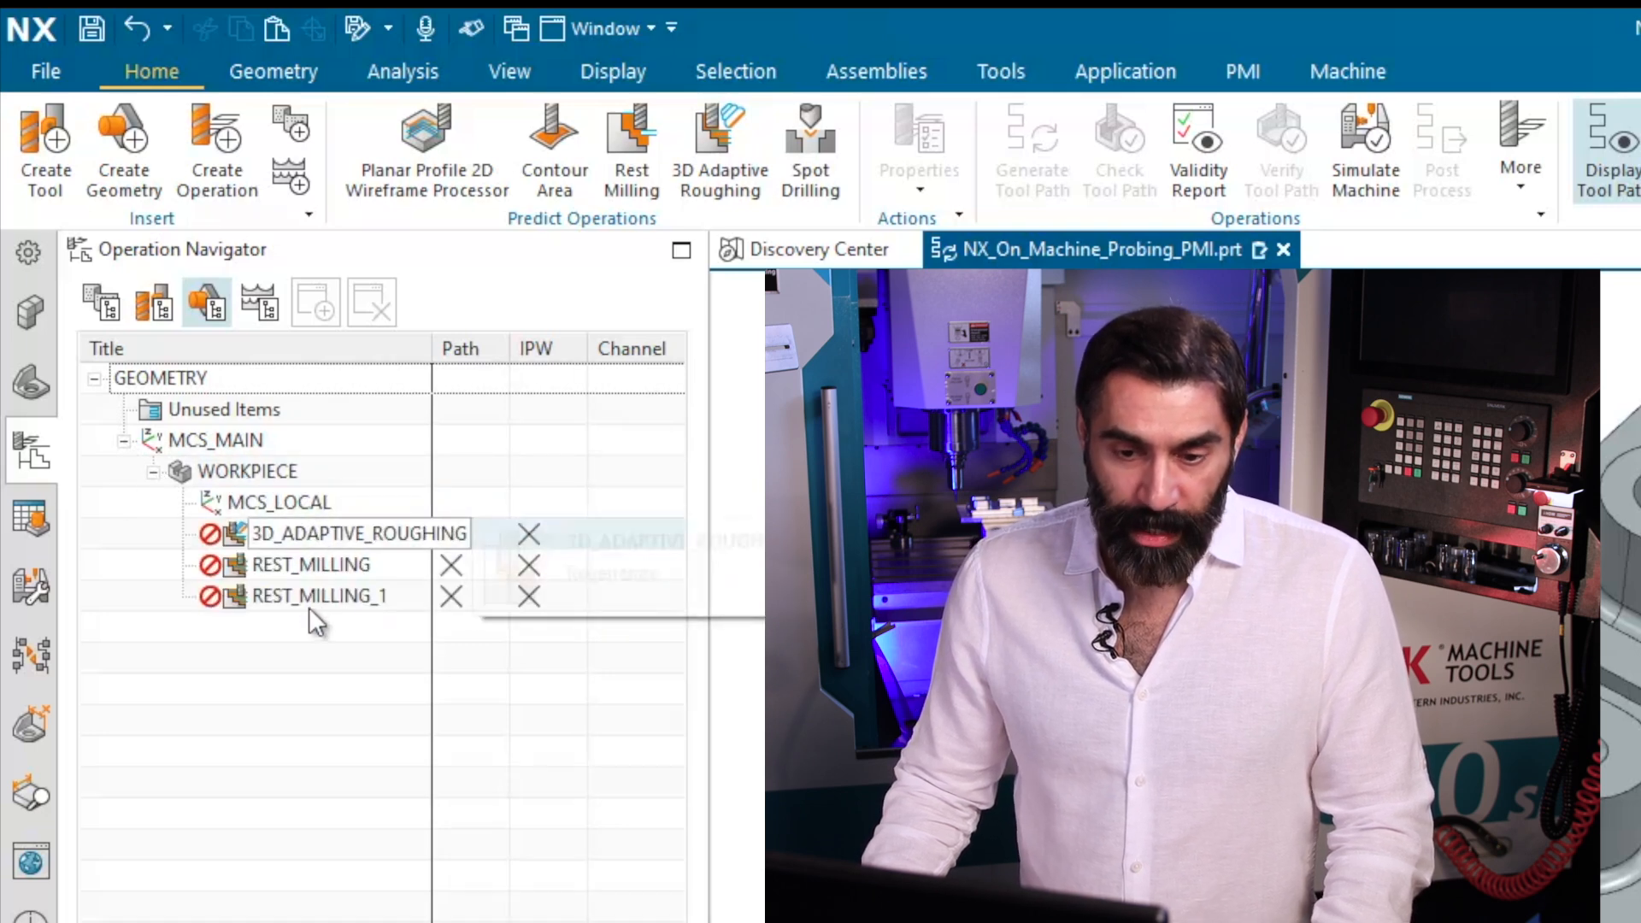
pyautogui.click(154, 304)
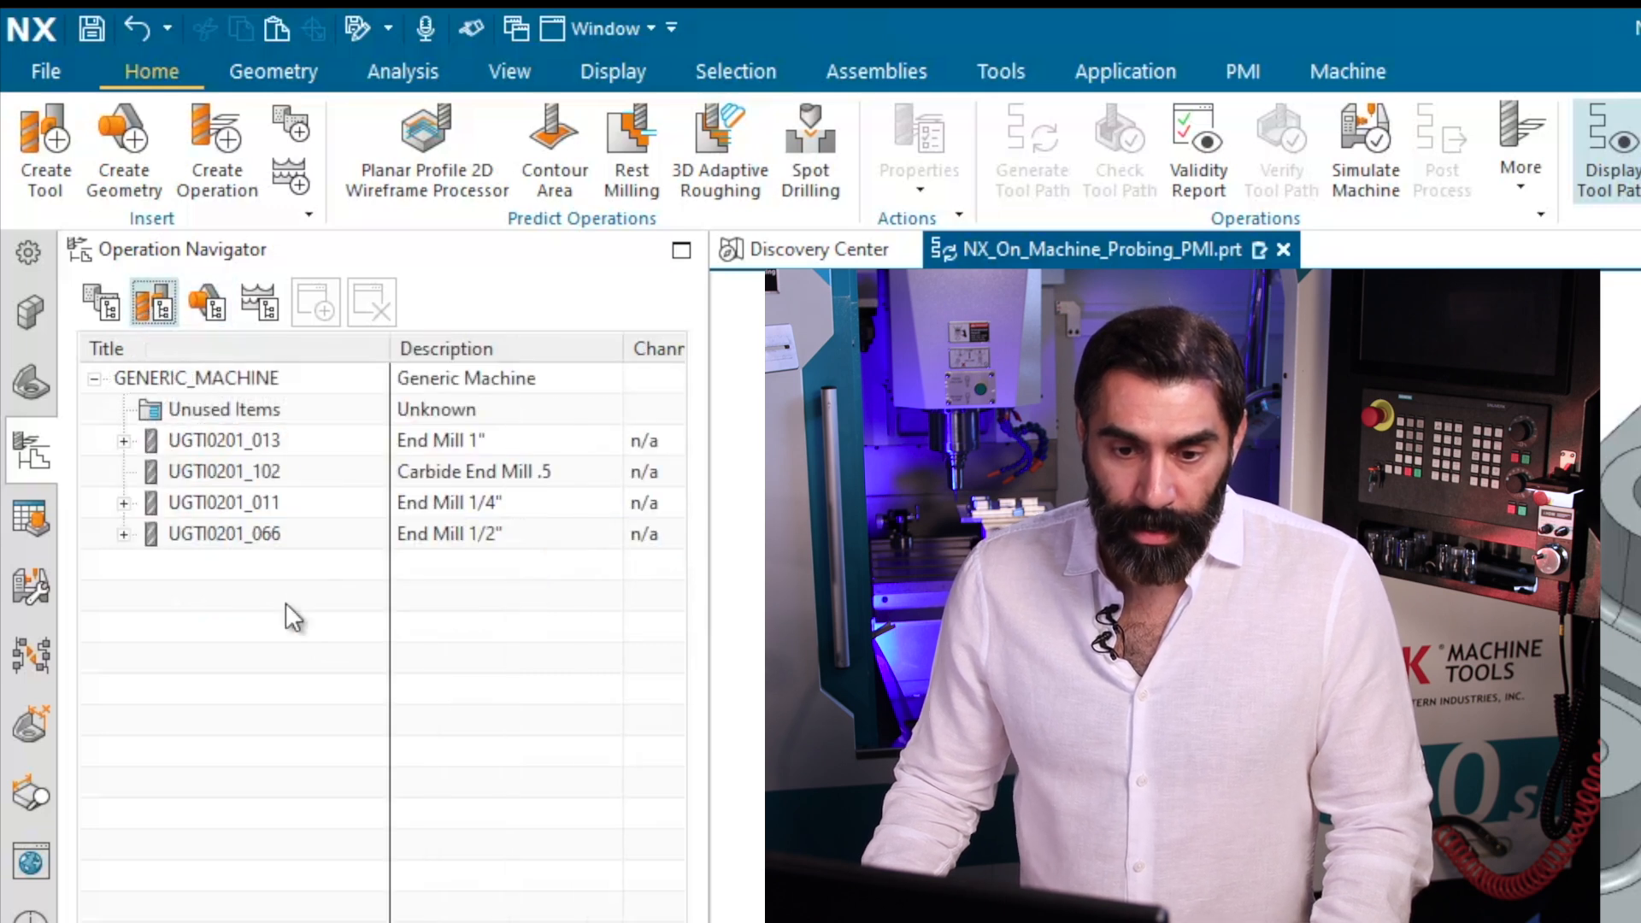
pyautogui.moveTo(214, 441); pyautogui.dragTo(206, 489)
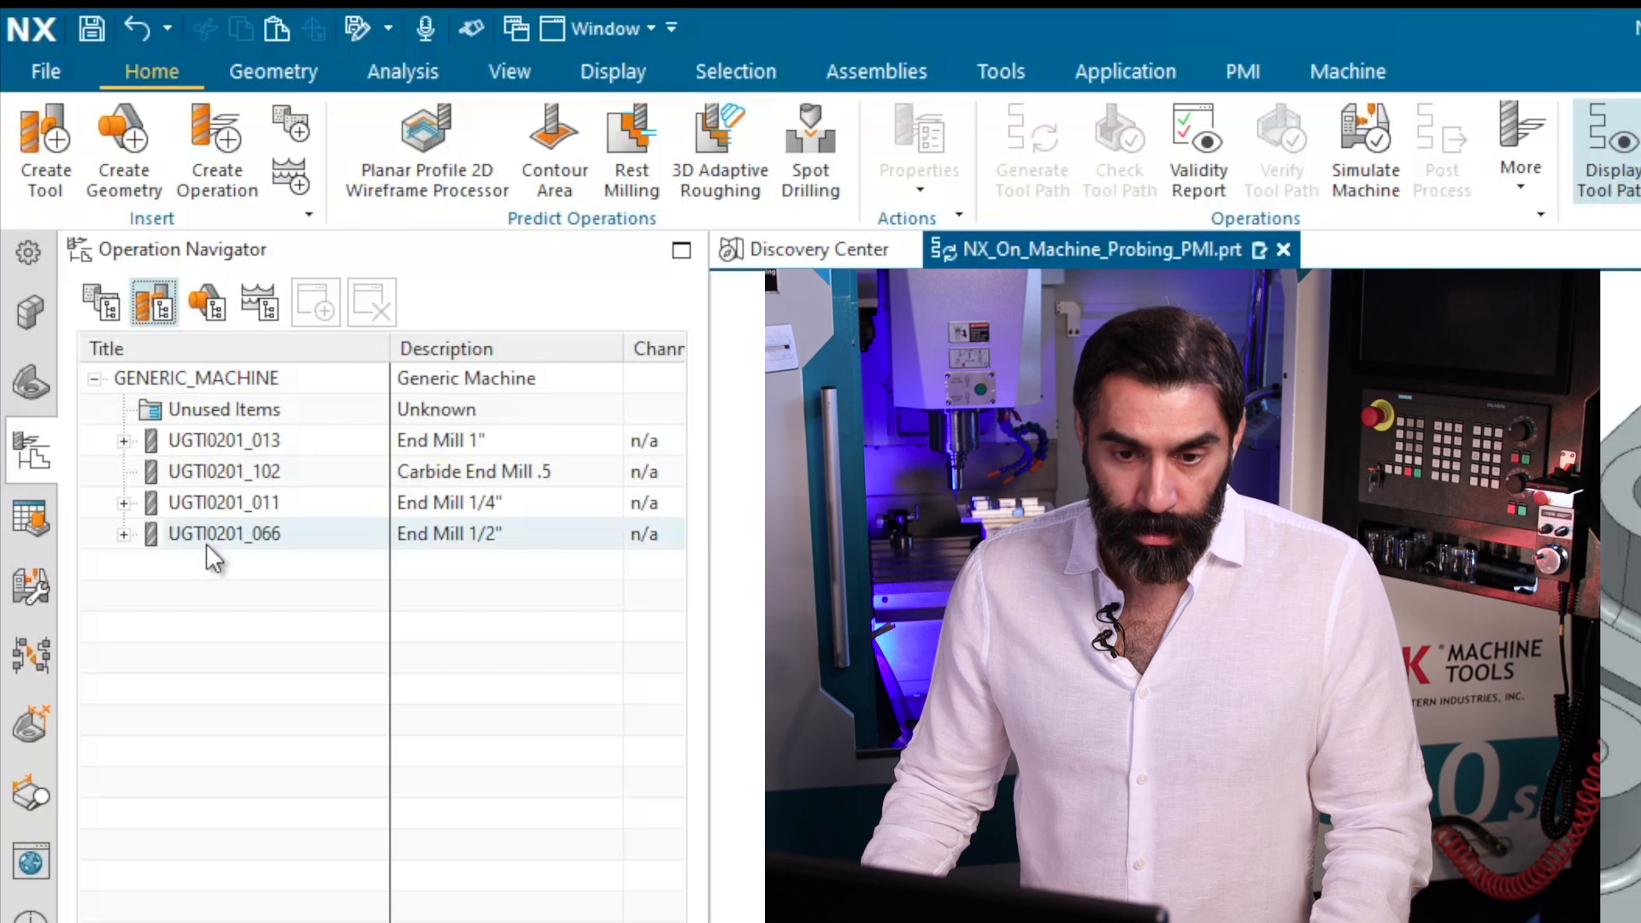
pyautogui.click(101, 303)
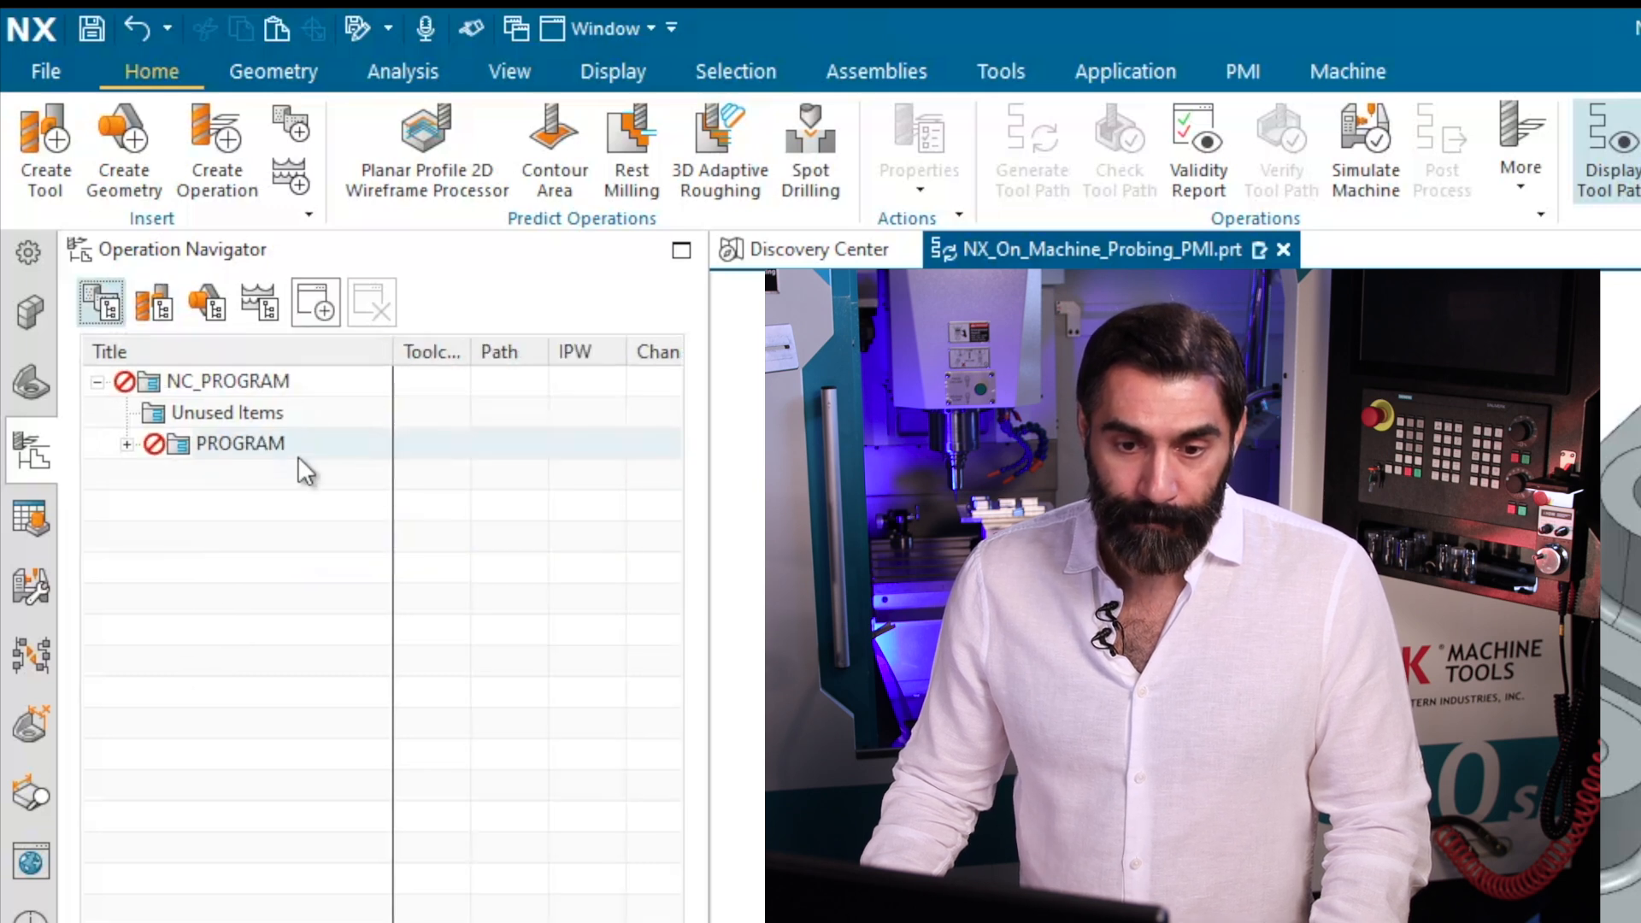
pyautogui.click(127, 442)
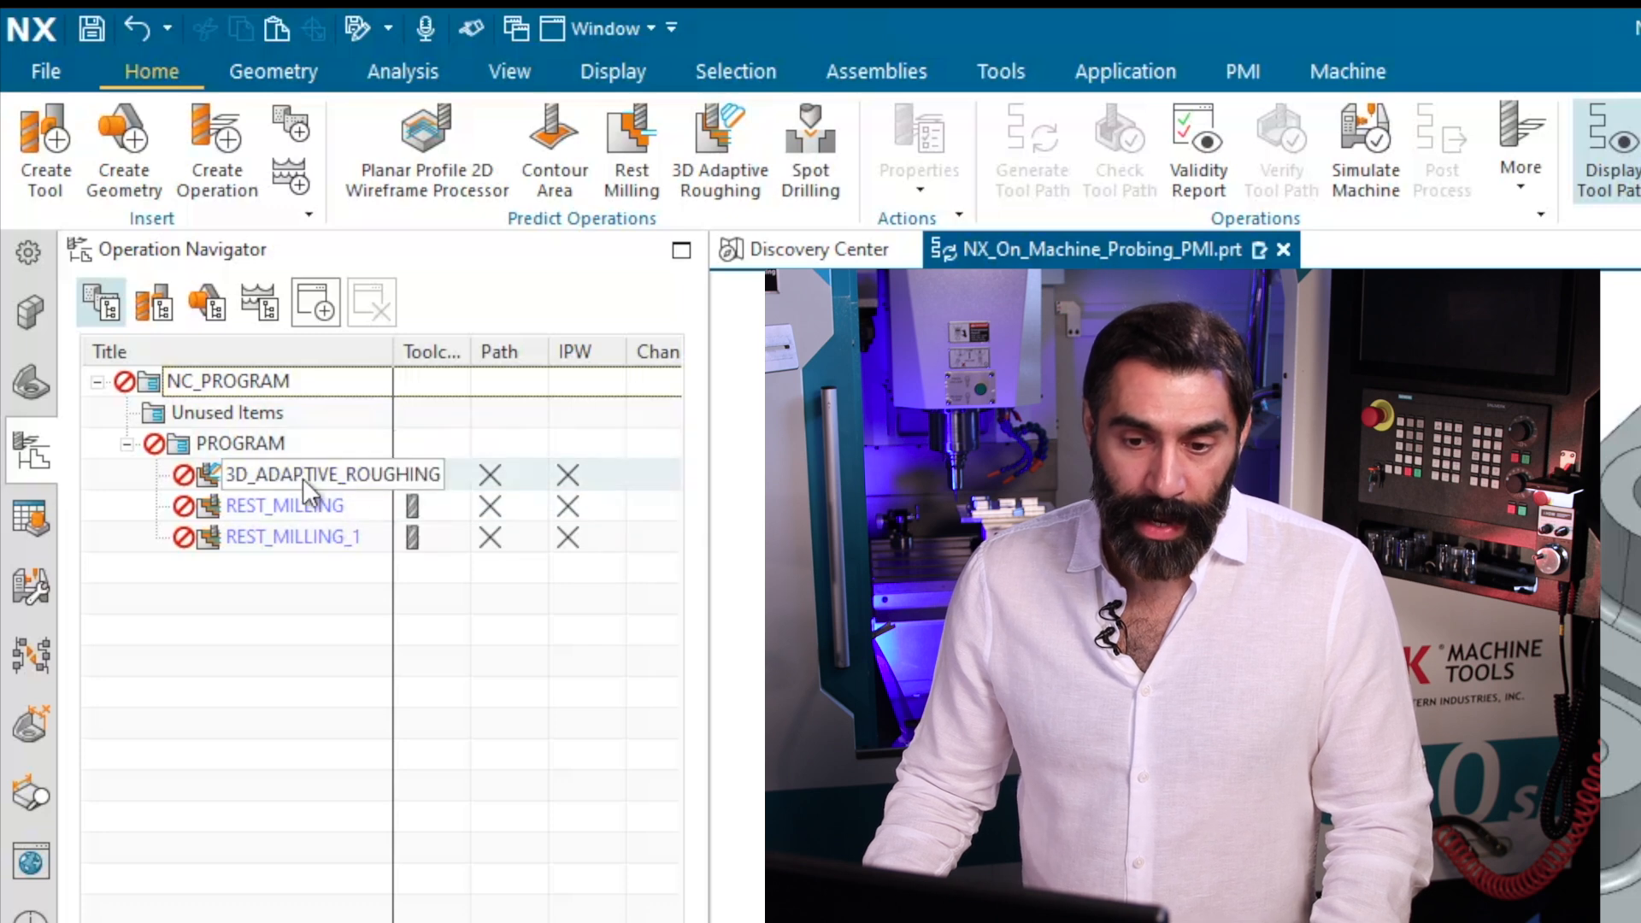
pyautogui.moveTo(394, 353); pyautogui.dragTo(518, 353)
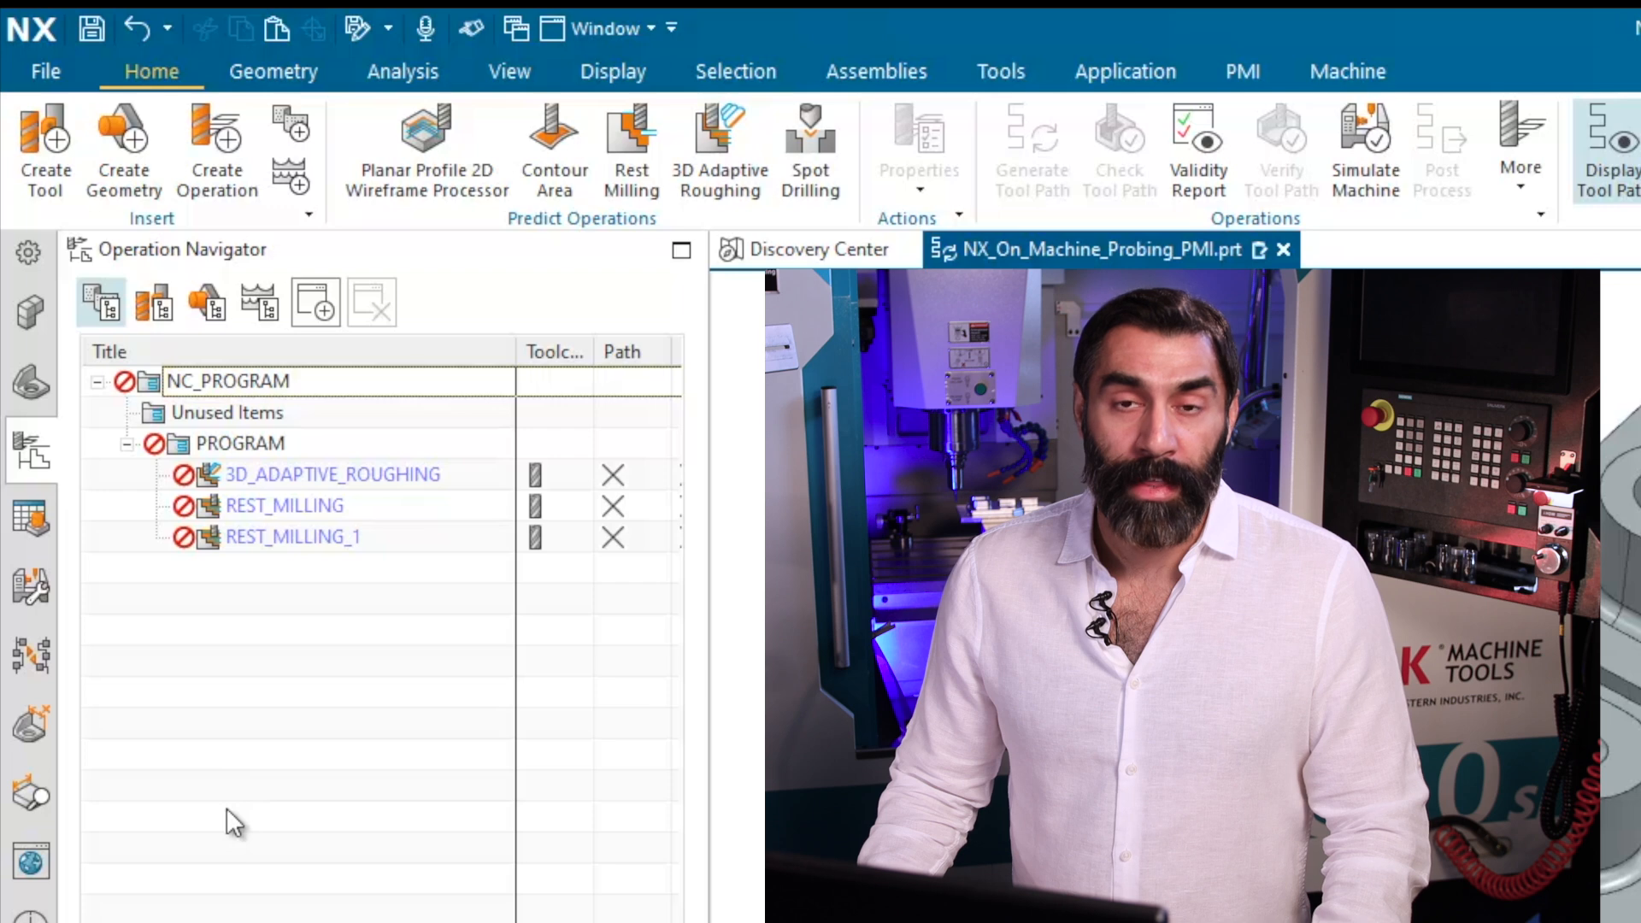
# In the geometry view, edit WORKPIECE and specify the solid plate body as its part geometry.
pyautogui.click(210, 317)
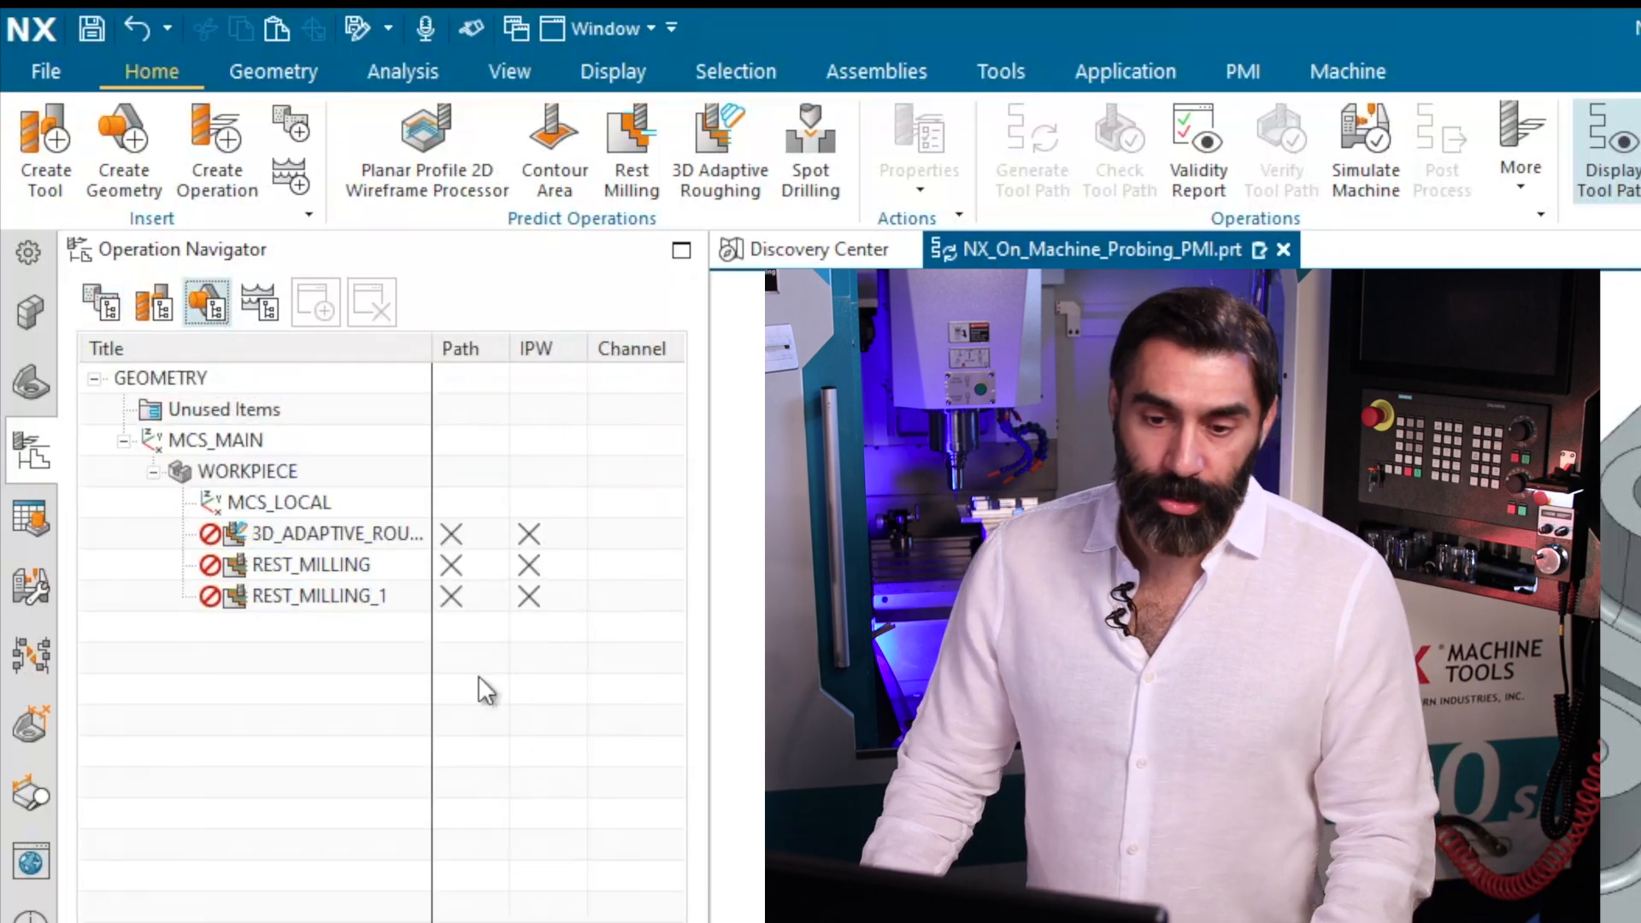
pyautogui.rightClick(286, 475)
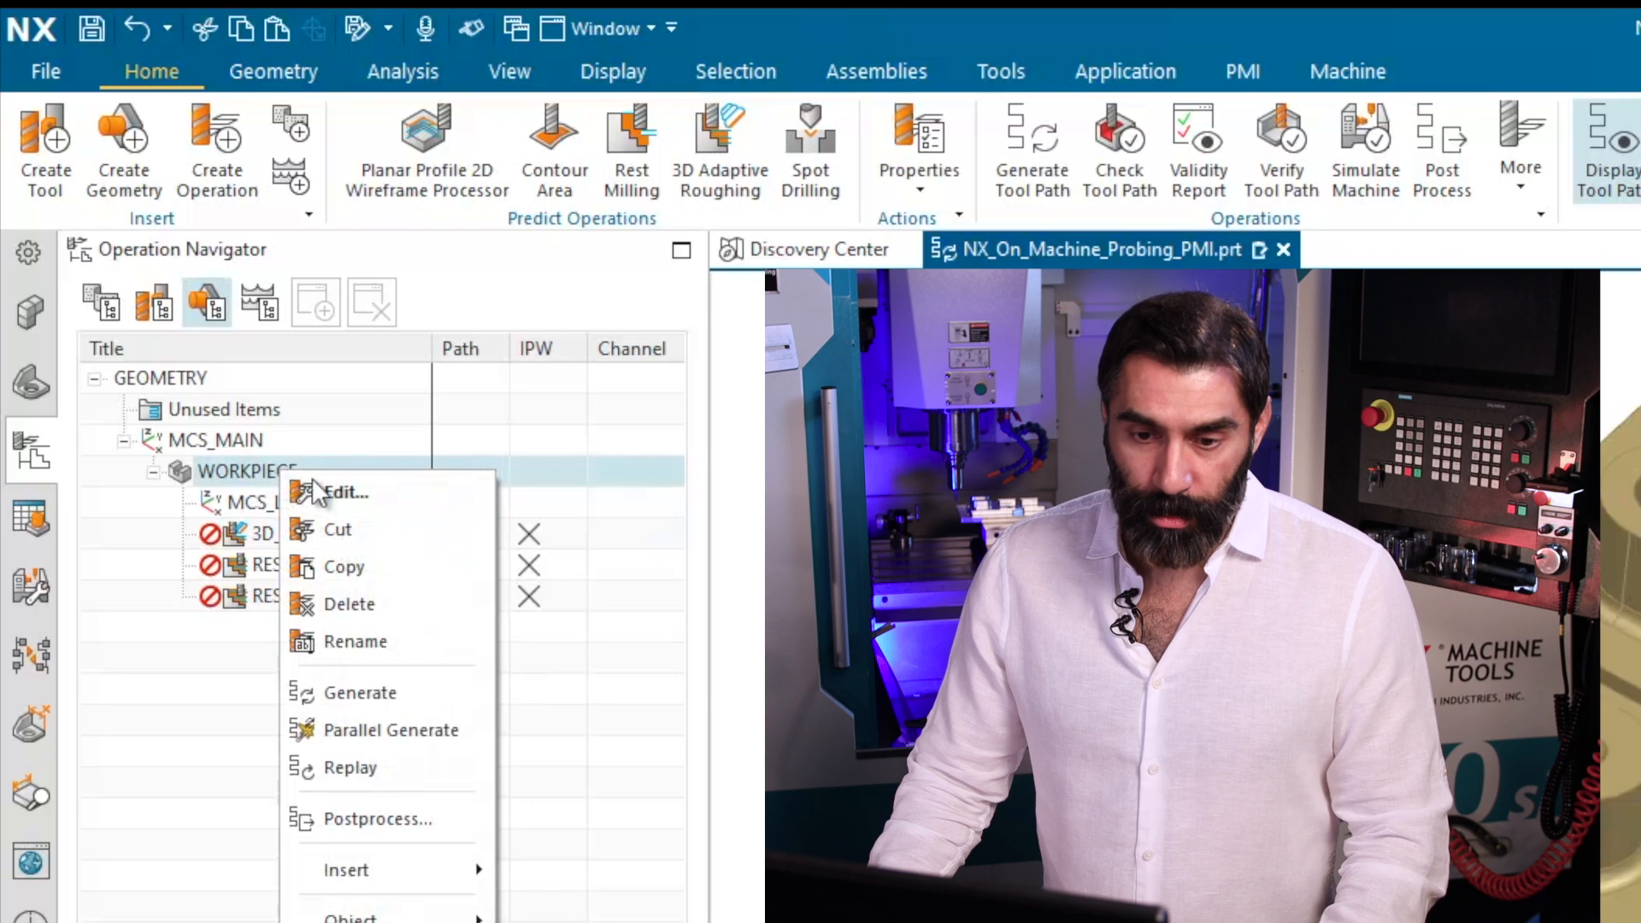
pyautogui.click(333, 488)
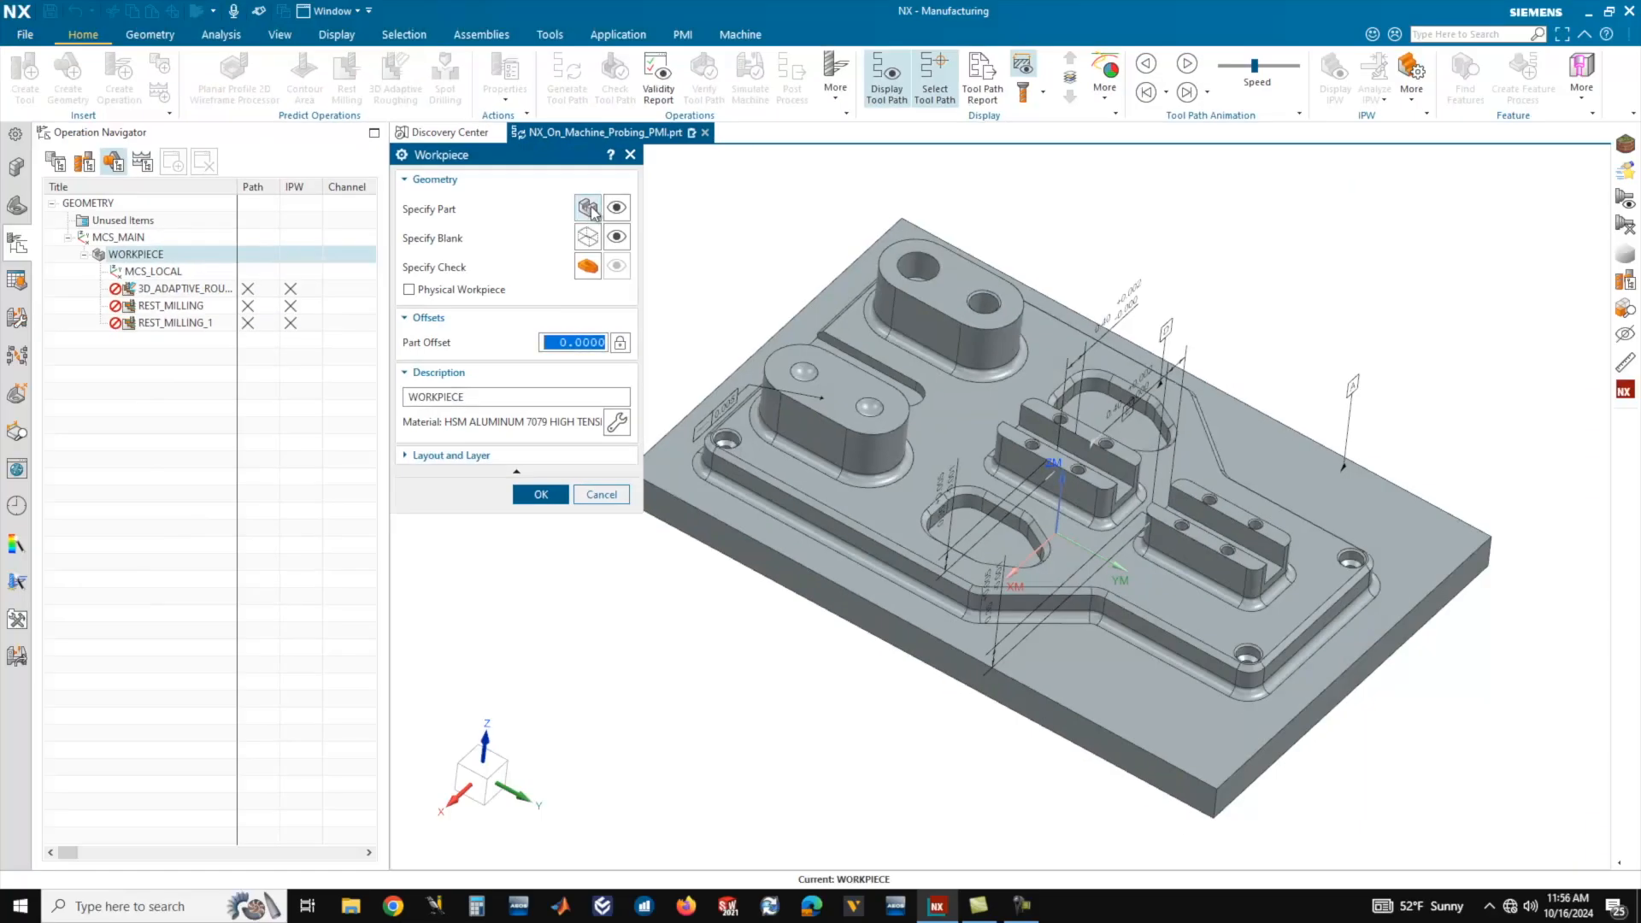
pyautogui.click(592, 211)
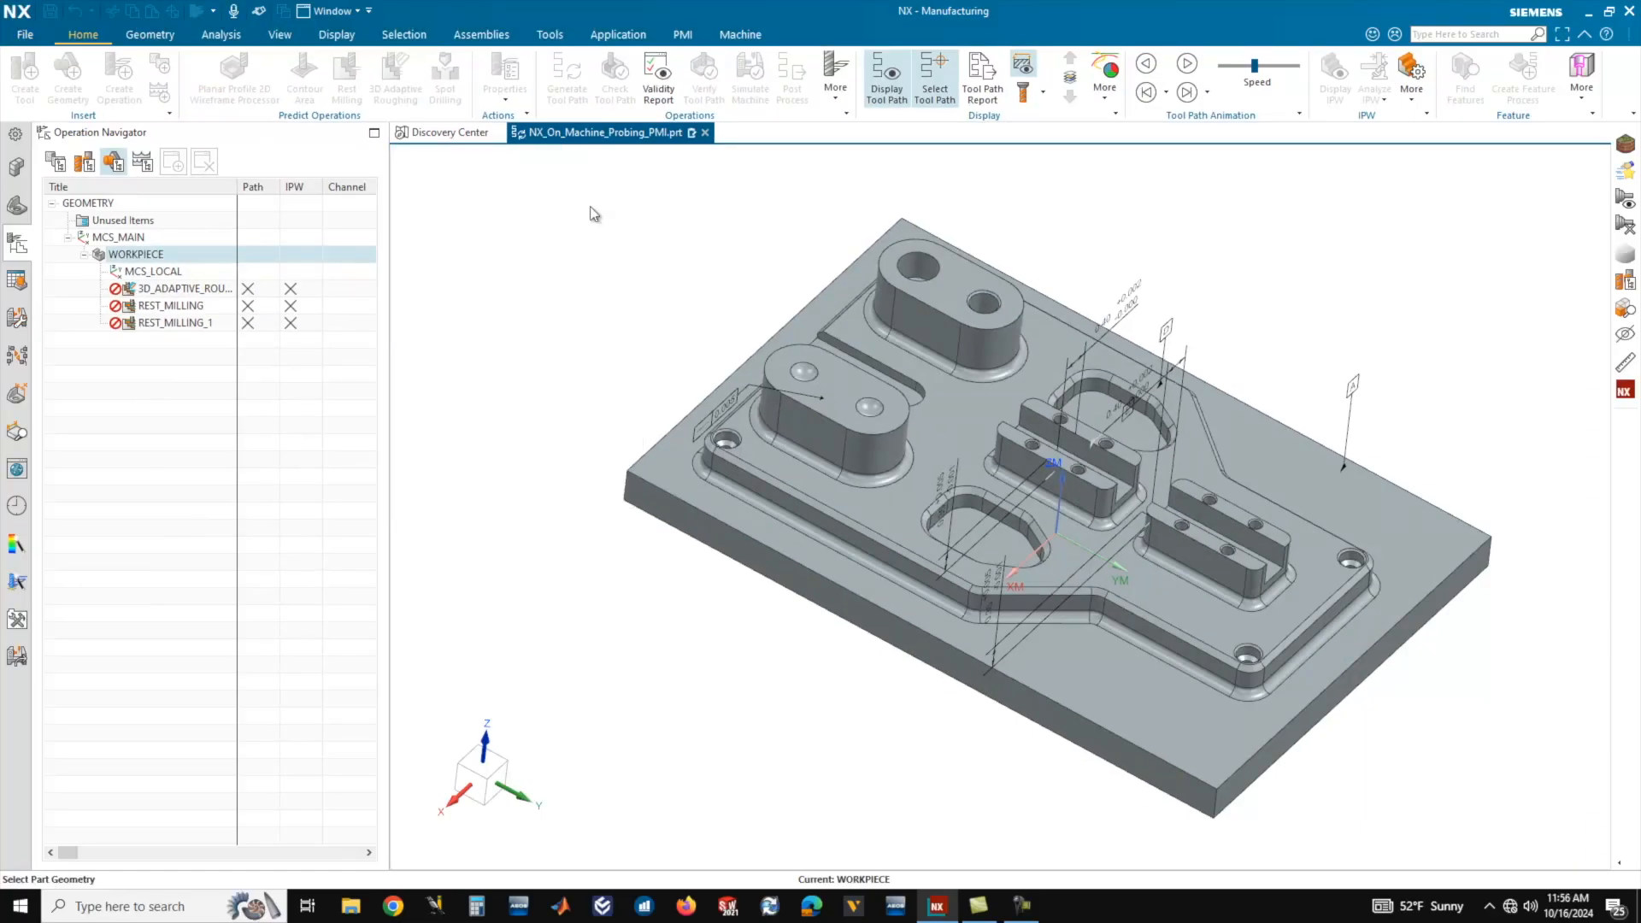
pyautogui.moveTo(1033, 510)
pyautogui.mouseDown(button='middle')
pyautogui.moveTo(1030, 440)
pyautogui.moveTo(1098, 475)
pyautogui.moveTo(1037, 473)
pyautogui.moveTo(1051, 469)
pyautogui.moveTo(1008, 530)
pyautogui.mouseUp(button='middle')
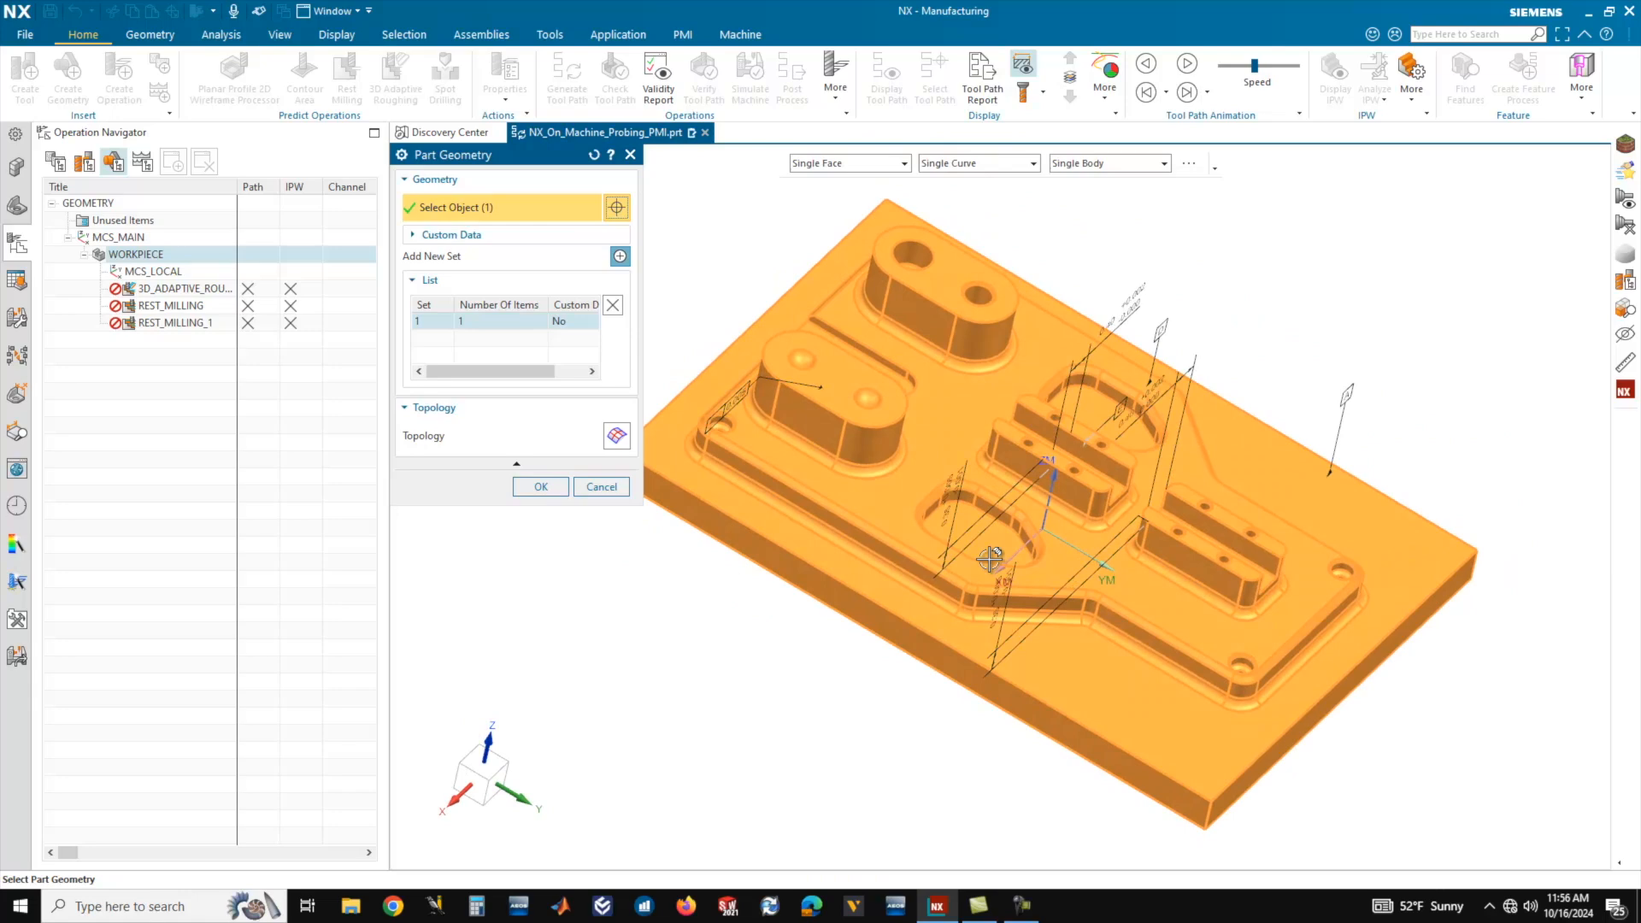
pyautogui.moveTo(914, 456); pyautogui.dragTo(906, 479, button='middle')
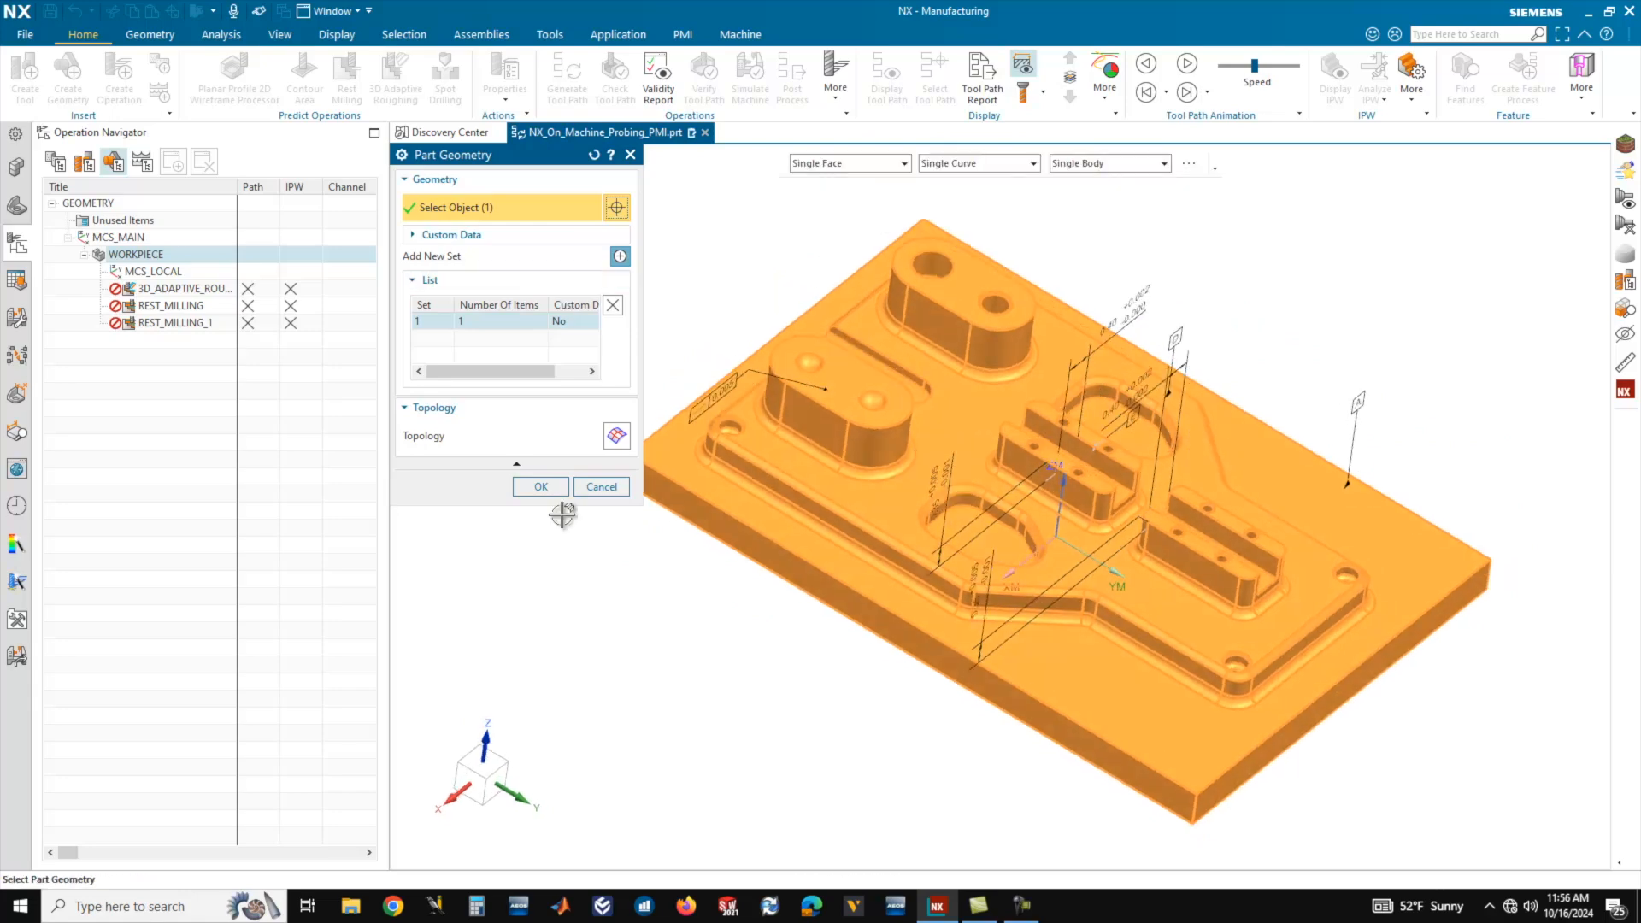
pyautogui.click(542, 488)
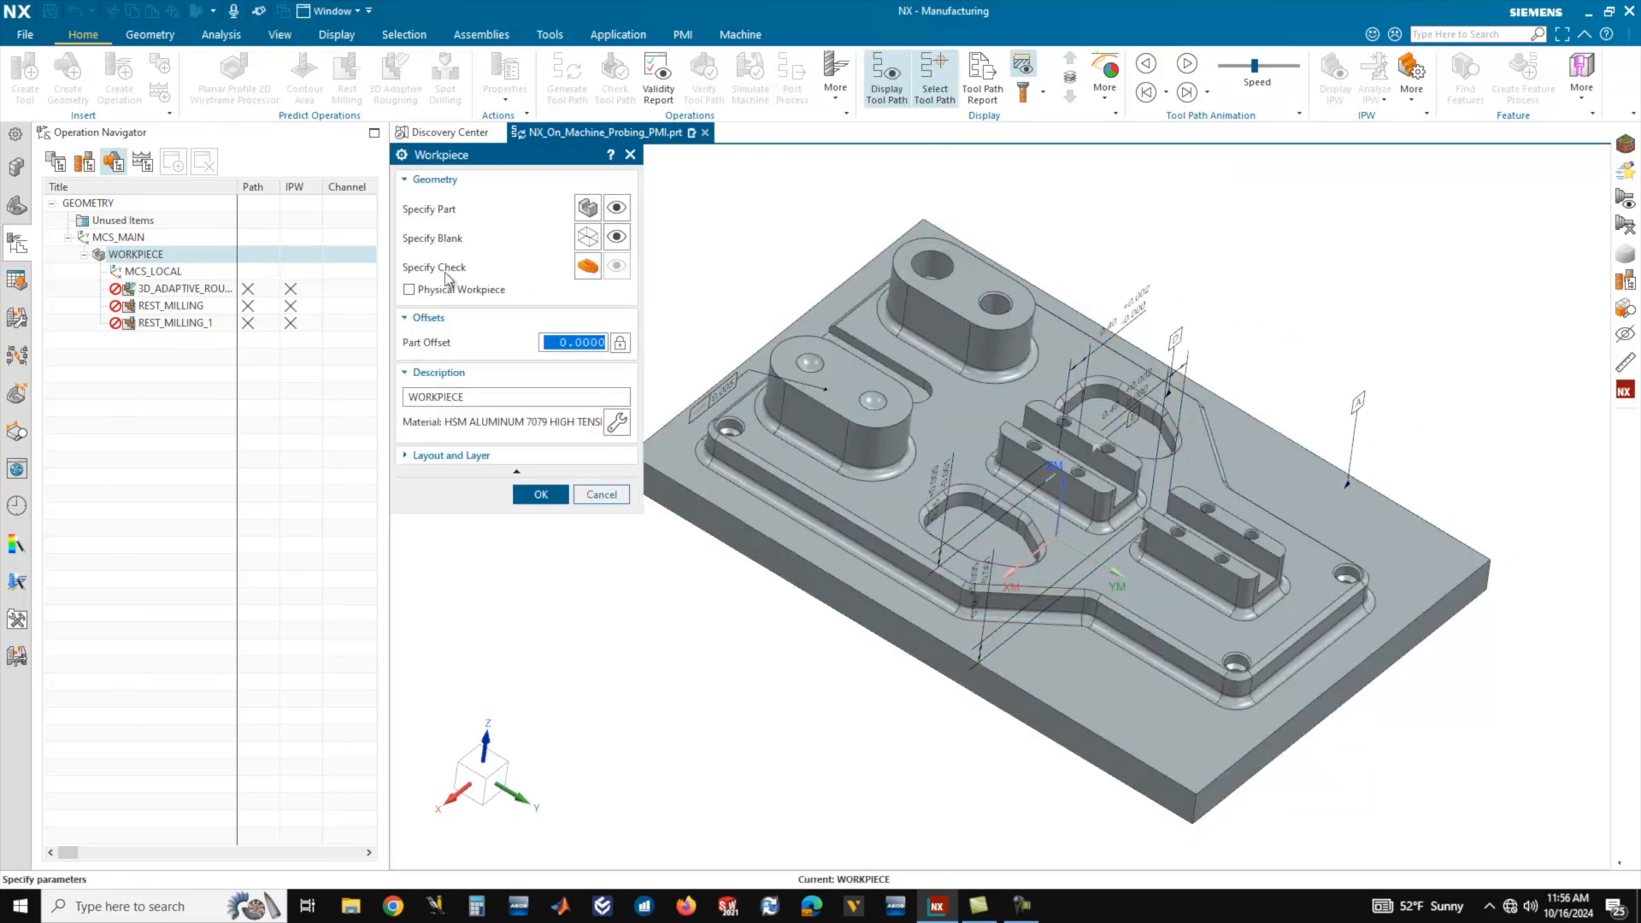
# Specify a Bounding Block around the part as the workpiece blank and accept the workpiece definition.
pyautogui.click(588, 237)
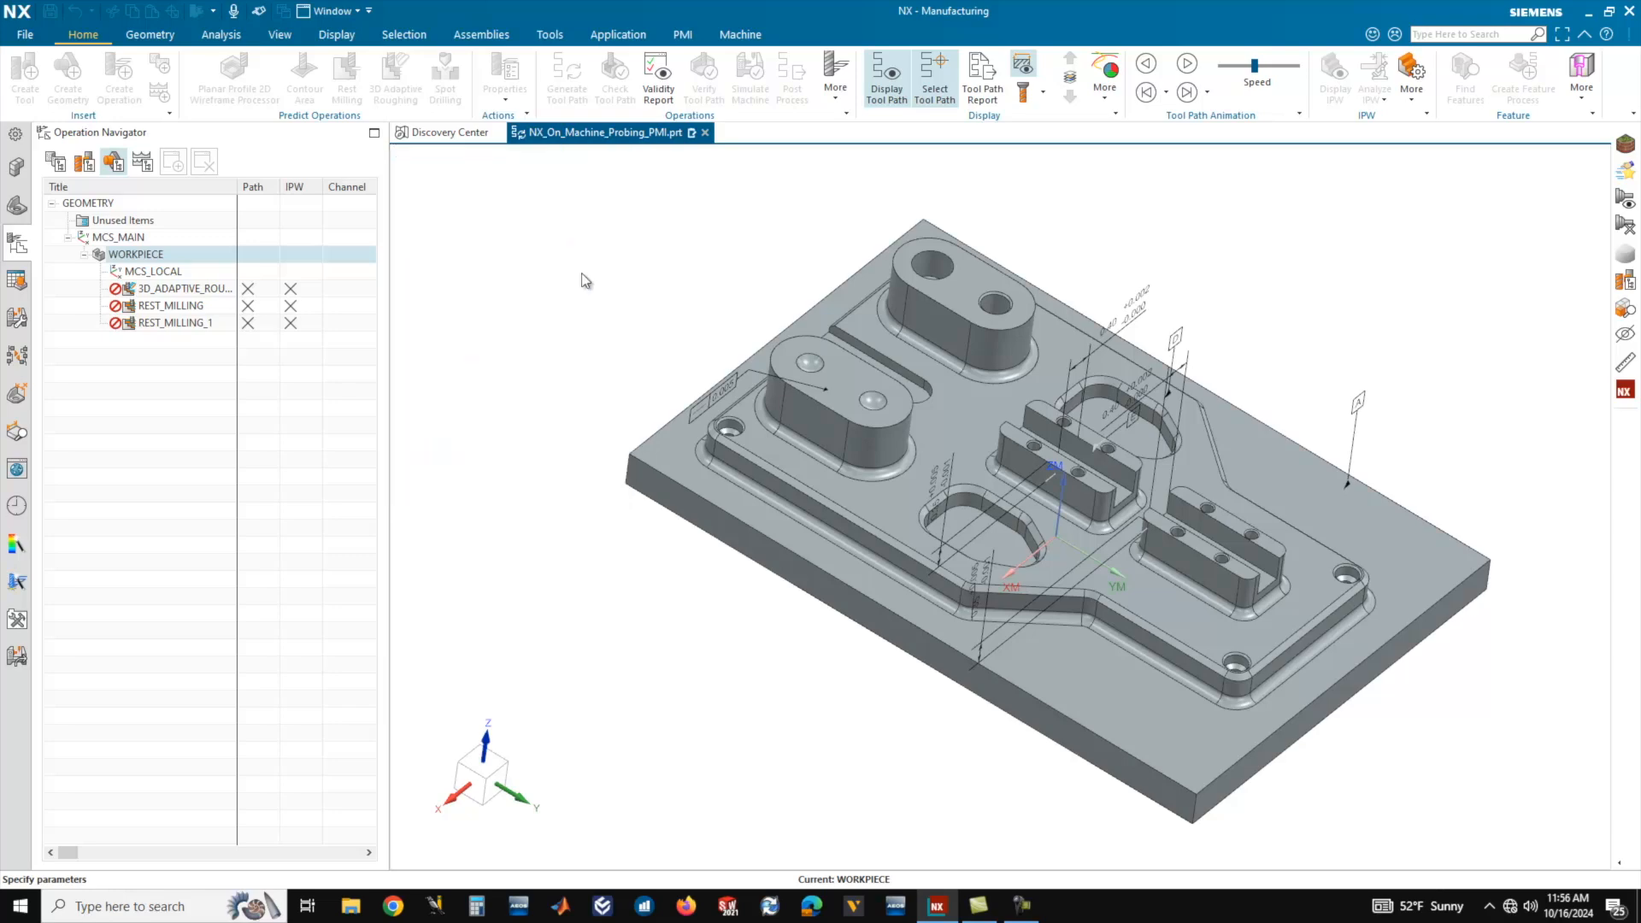
pyautogui.moveTo(855, 367); pyautogui.dragTo(974, 357, button='middle')
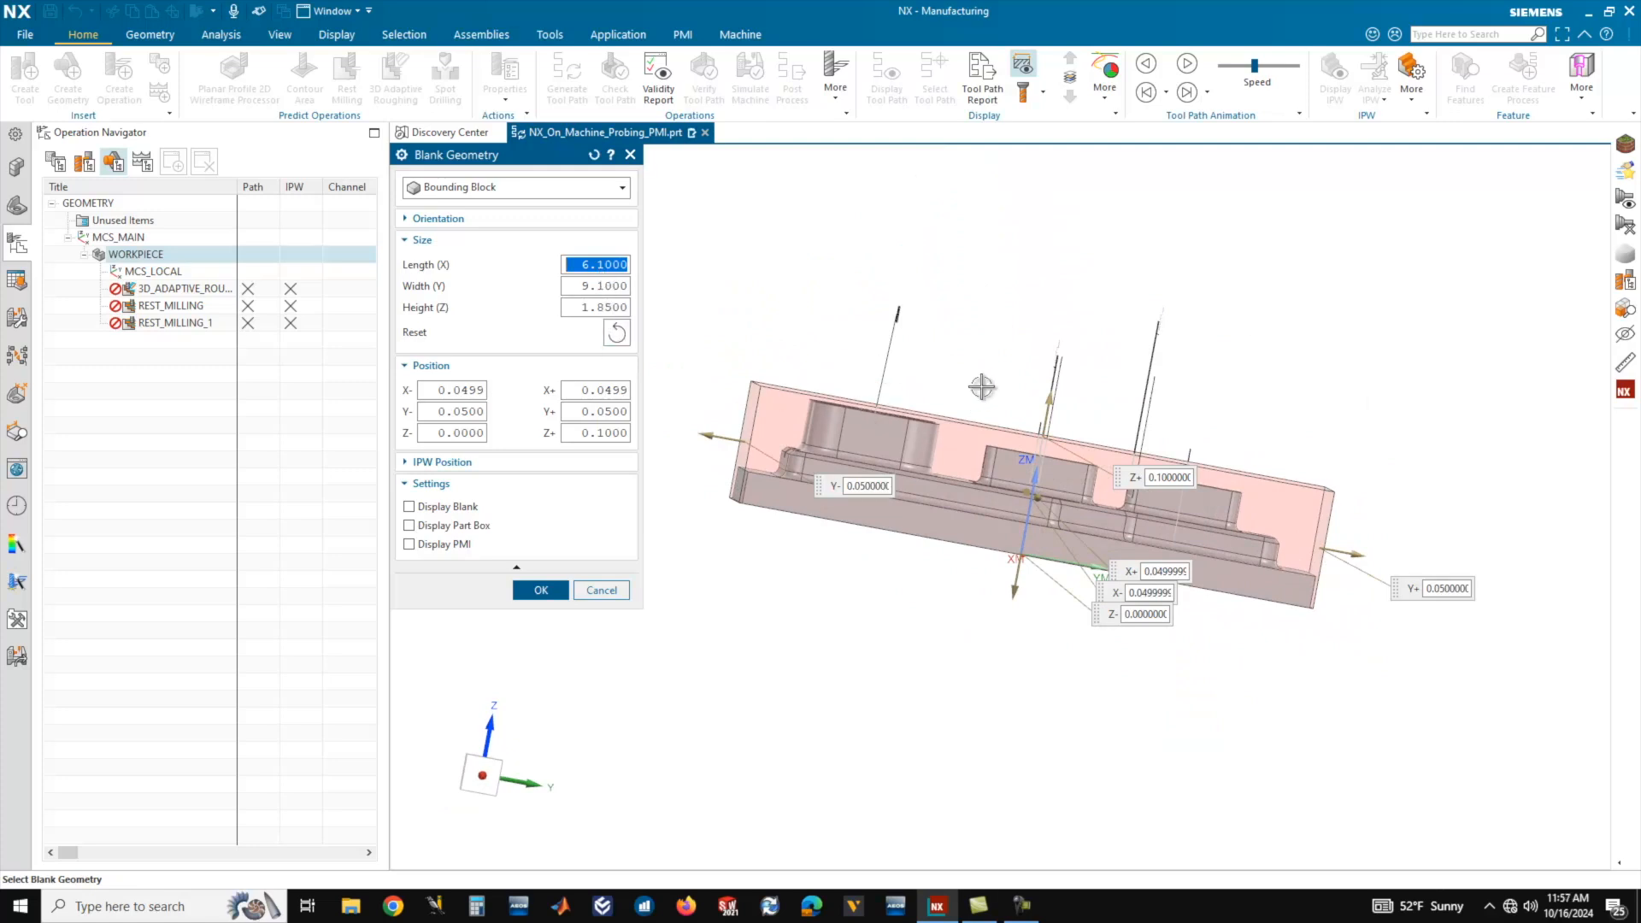
pyautogui.press('Home')
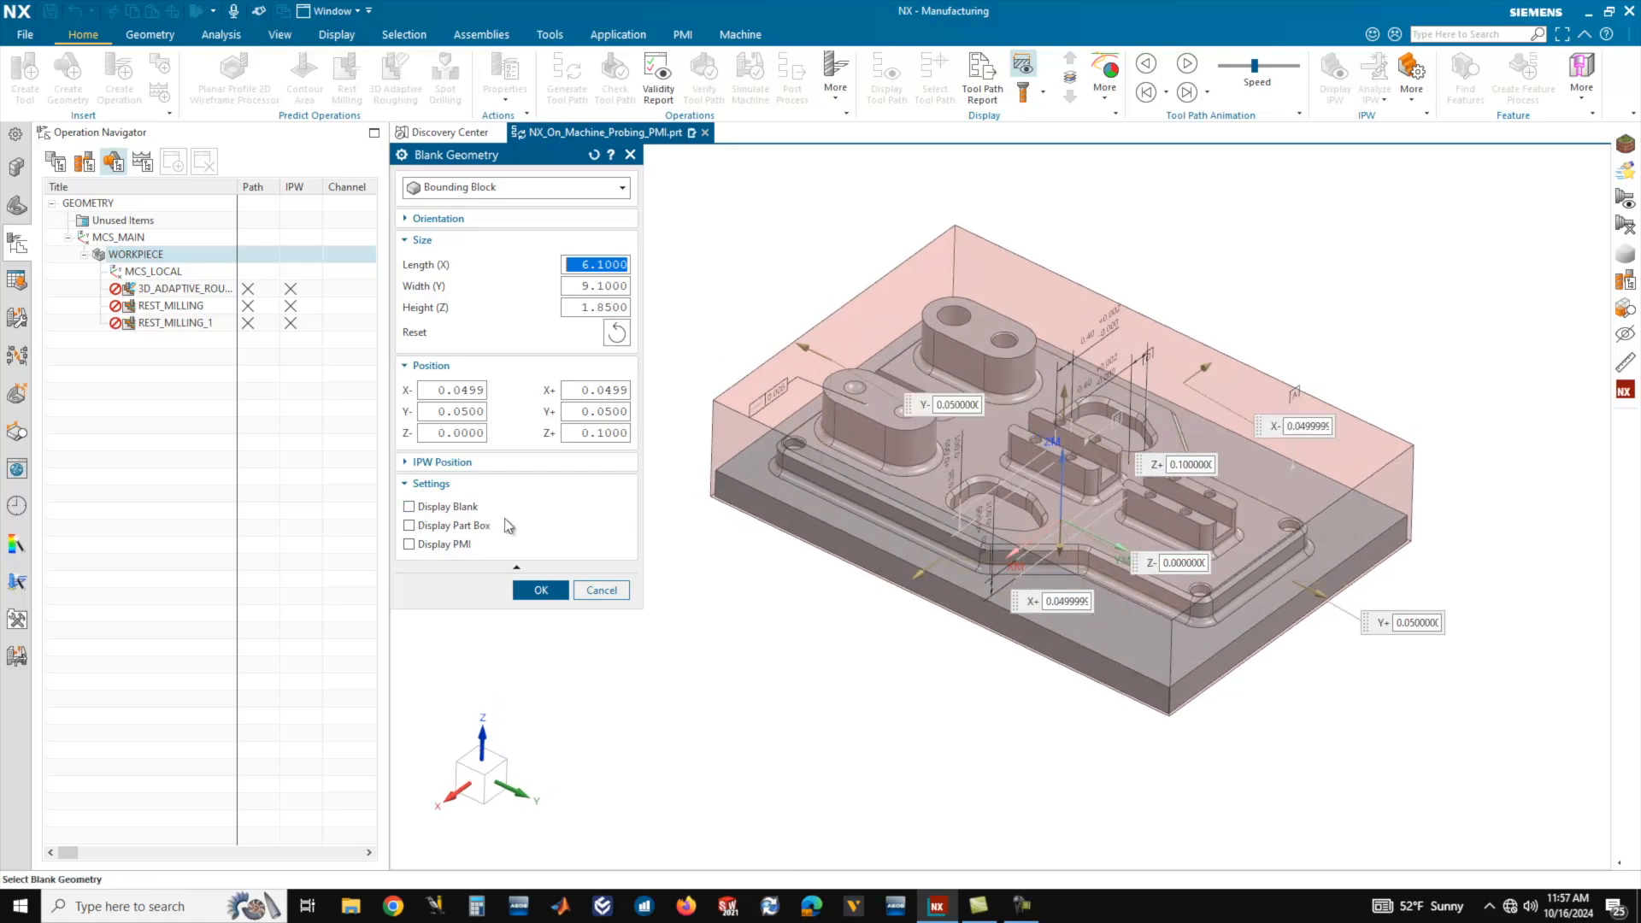
pyautogui.click(550, 591)
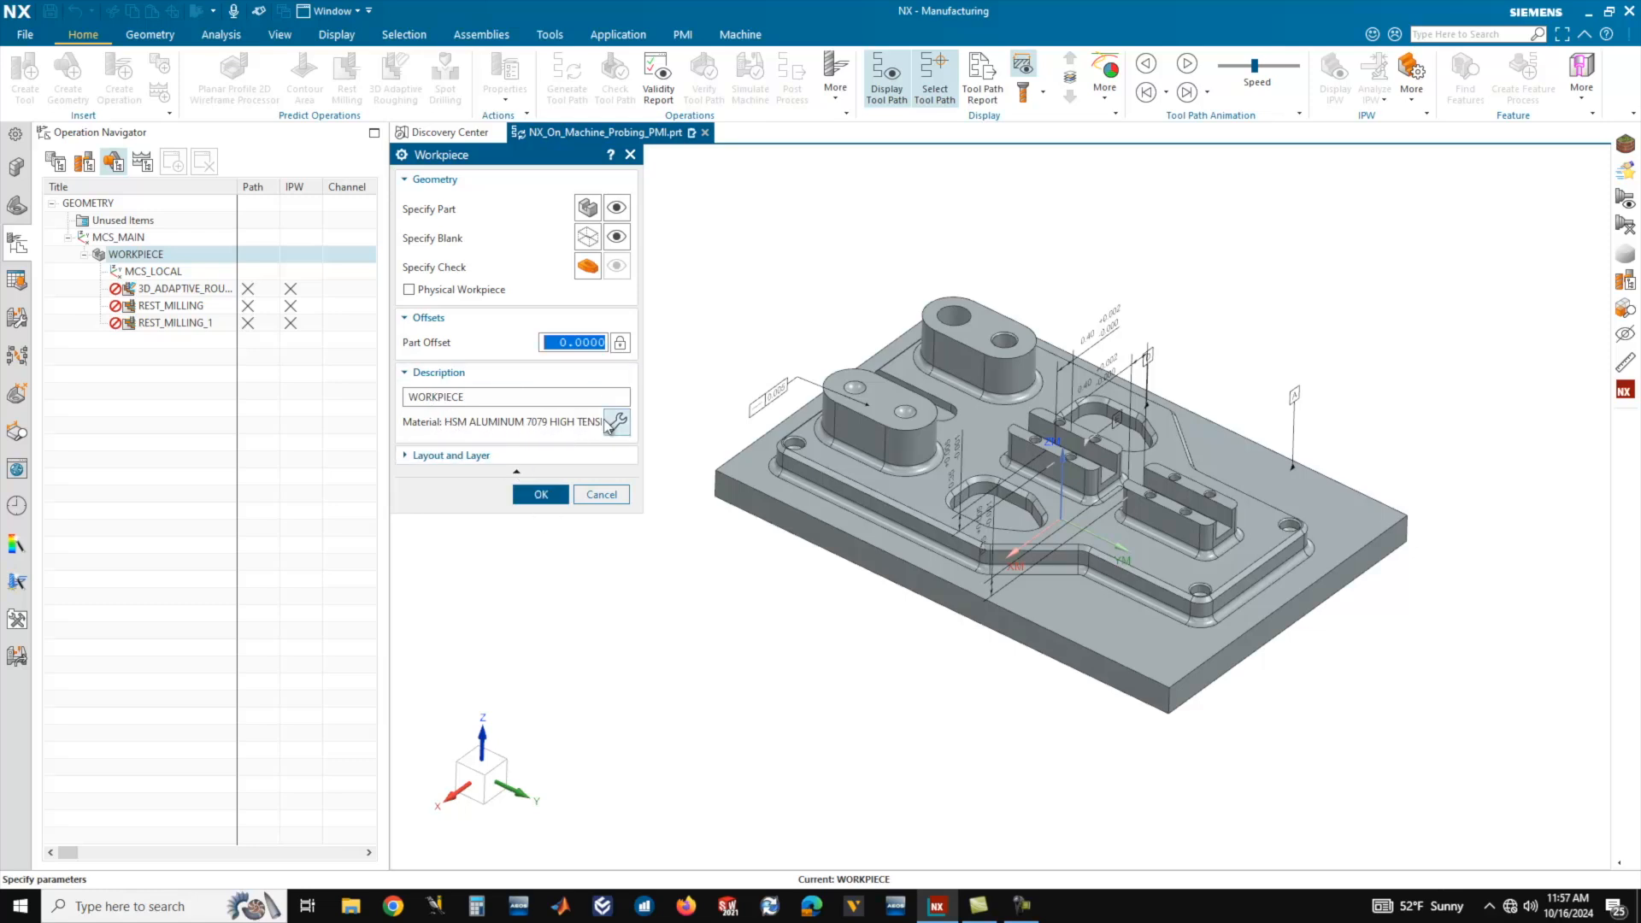
pyautogui.click(541, 495)
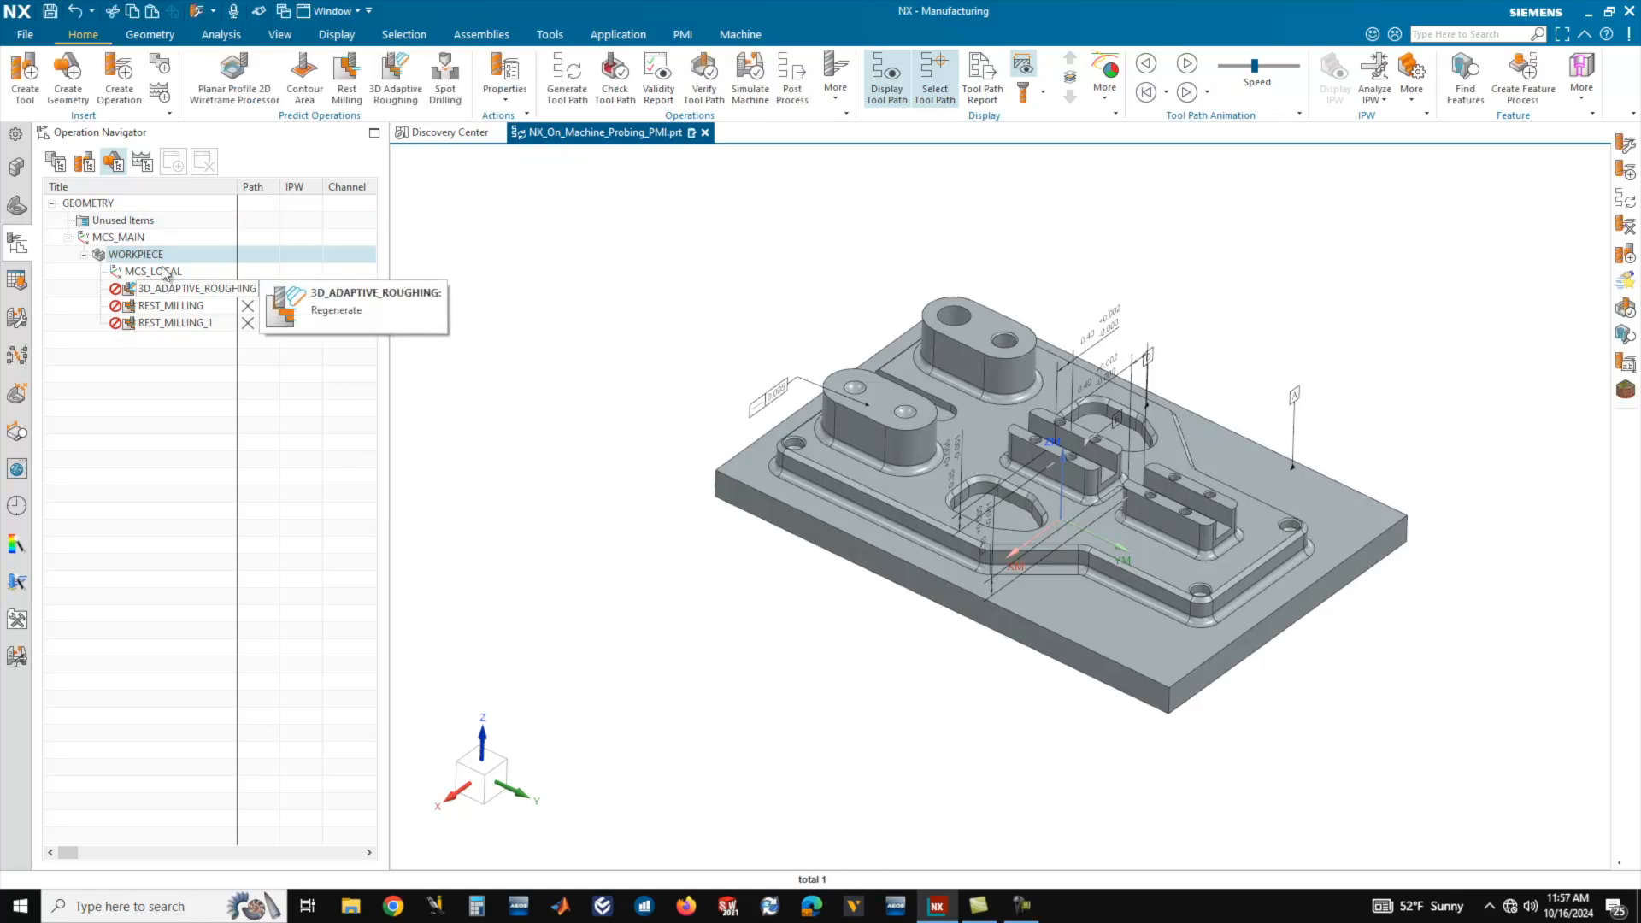
# In the program order view, generate the tool paths for all operations in the PROGRAM group and accept them.
pyautogui.click(57, 162)
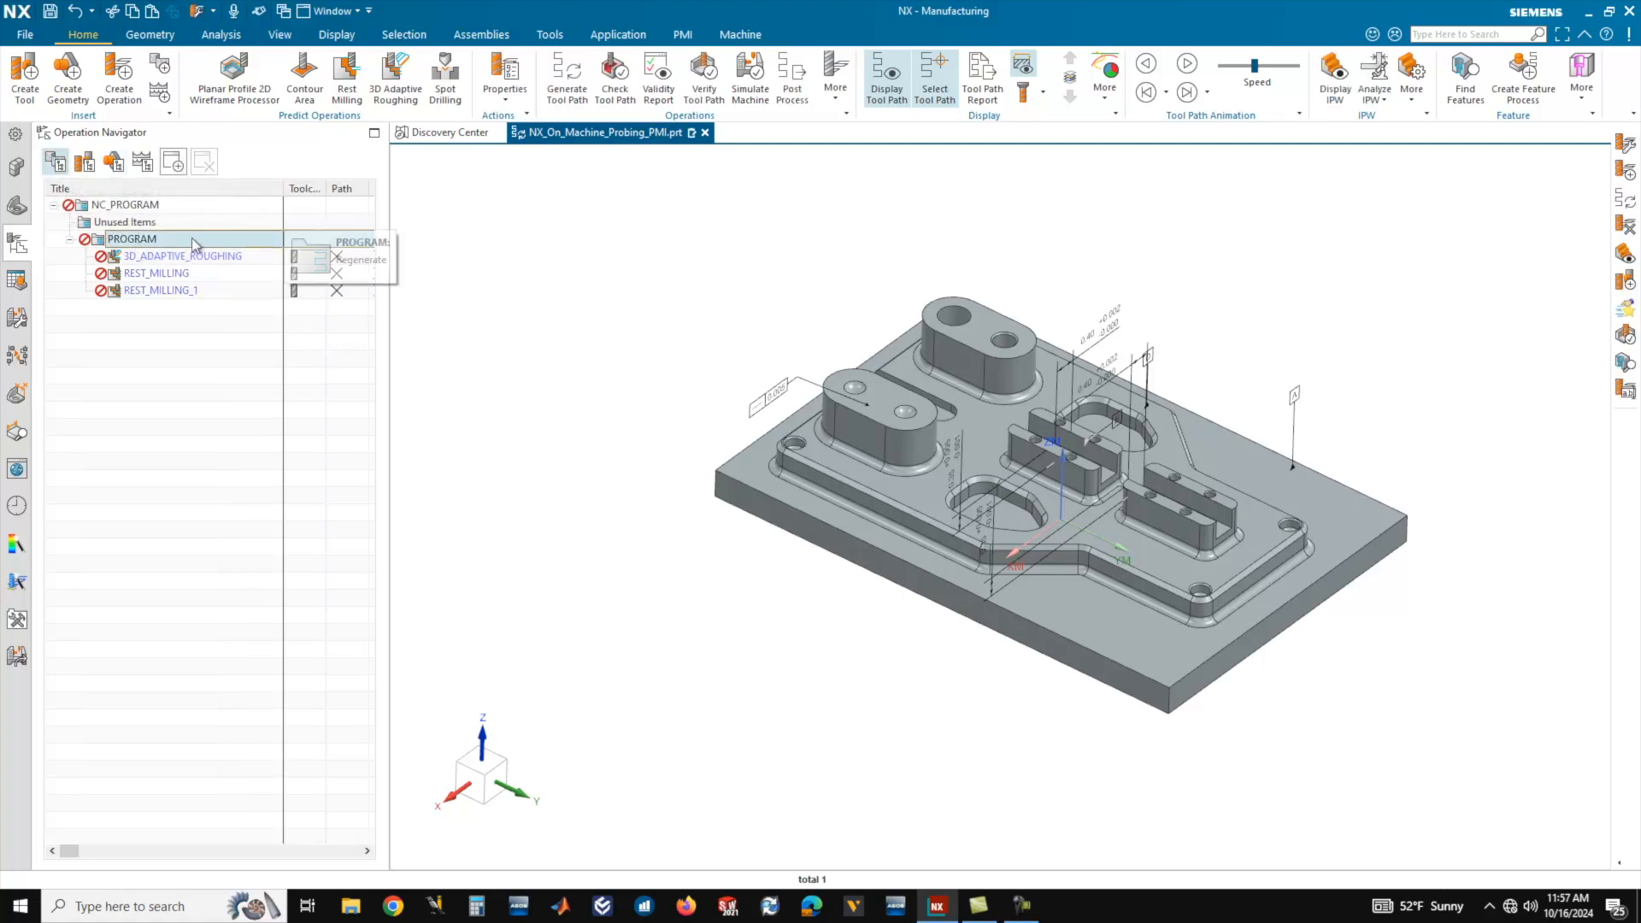
pyautogui.click(571, 92)
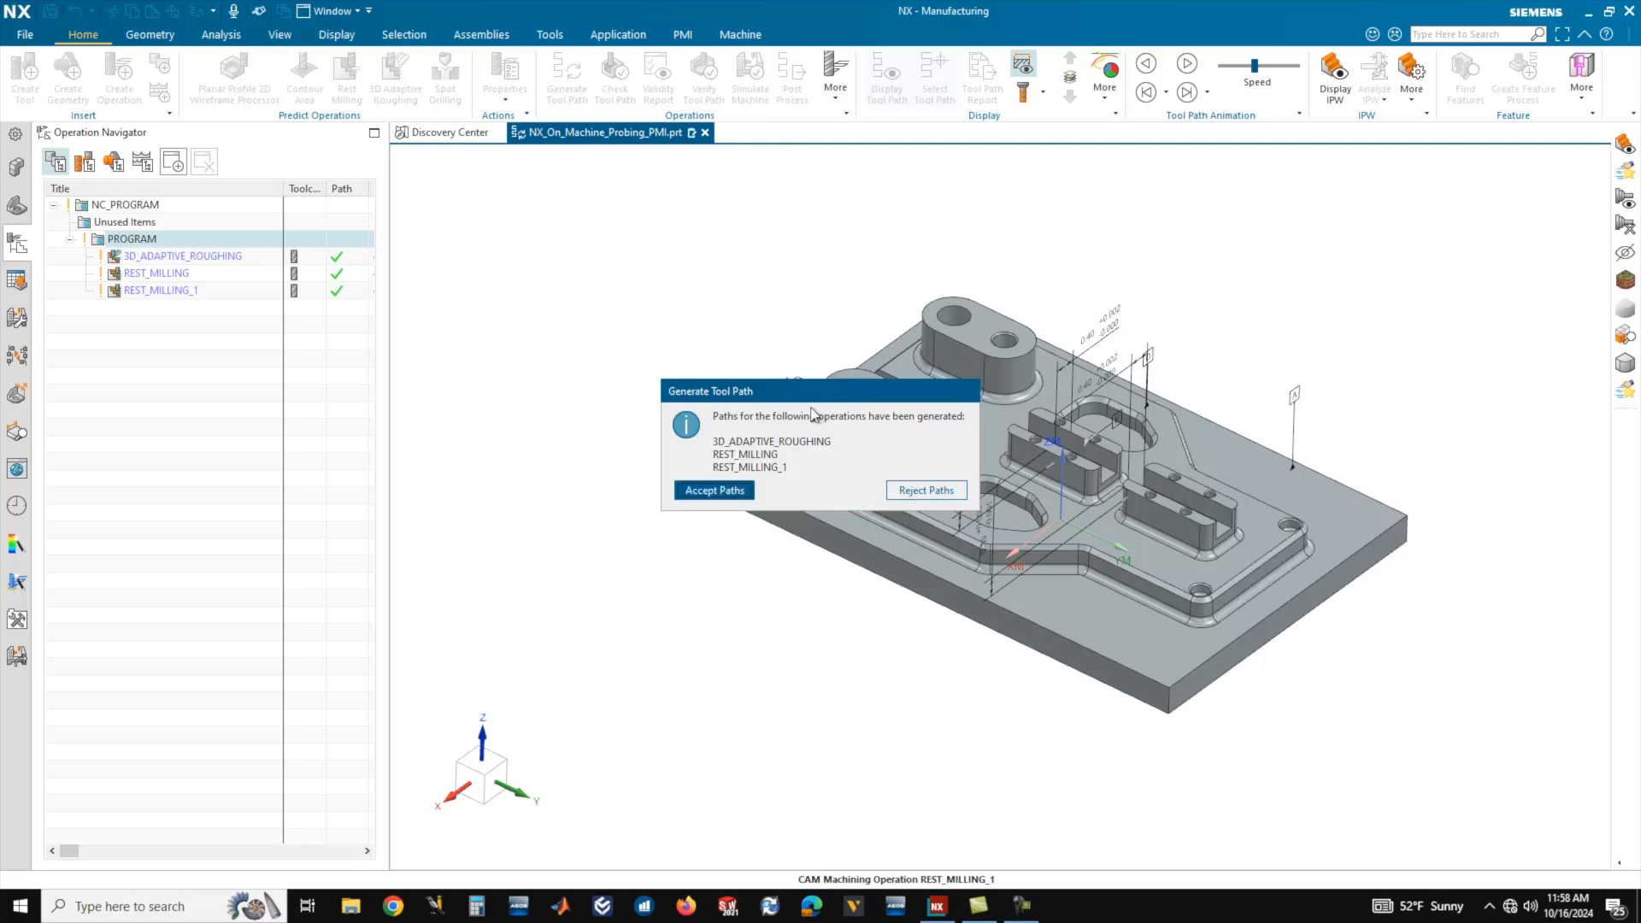
pyautogui.moveTo(813, 396); pyautogui.dragTo(494, 196)
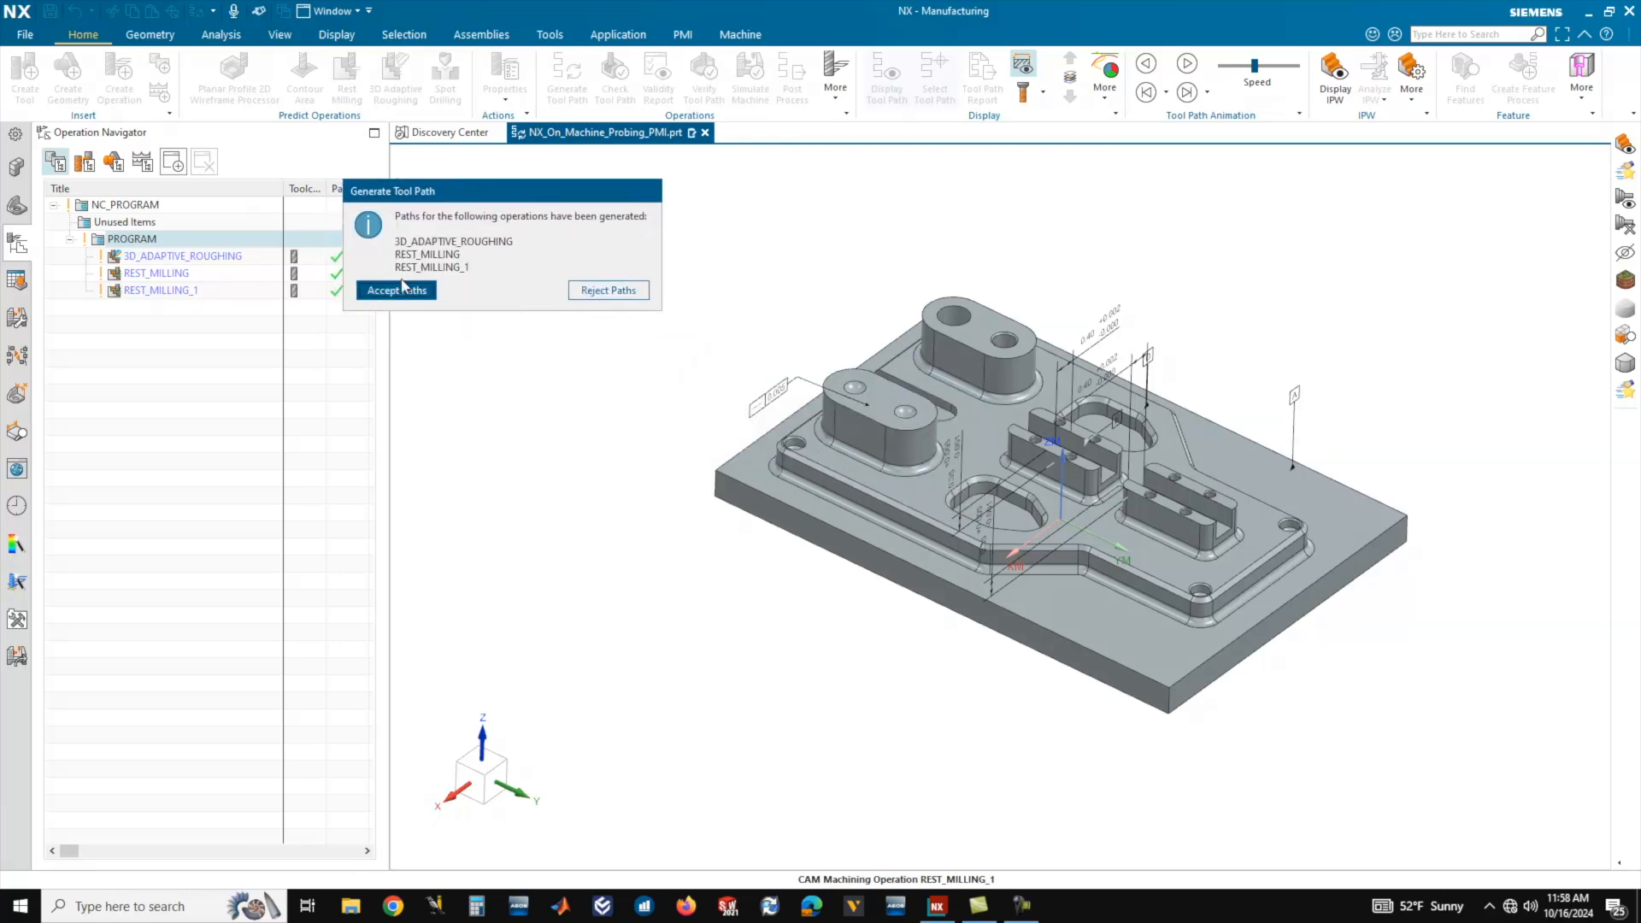
pyautogui.click(398, 291)
pyautogui.click(99, 33)
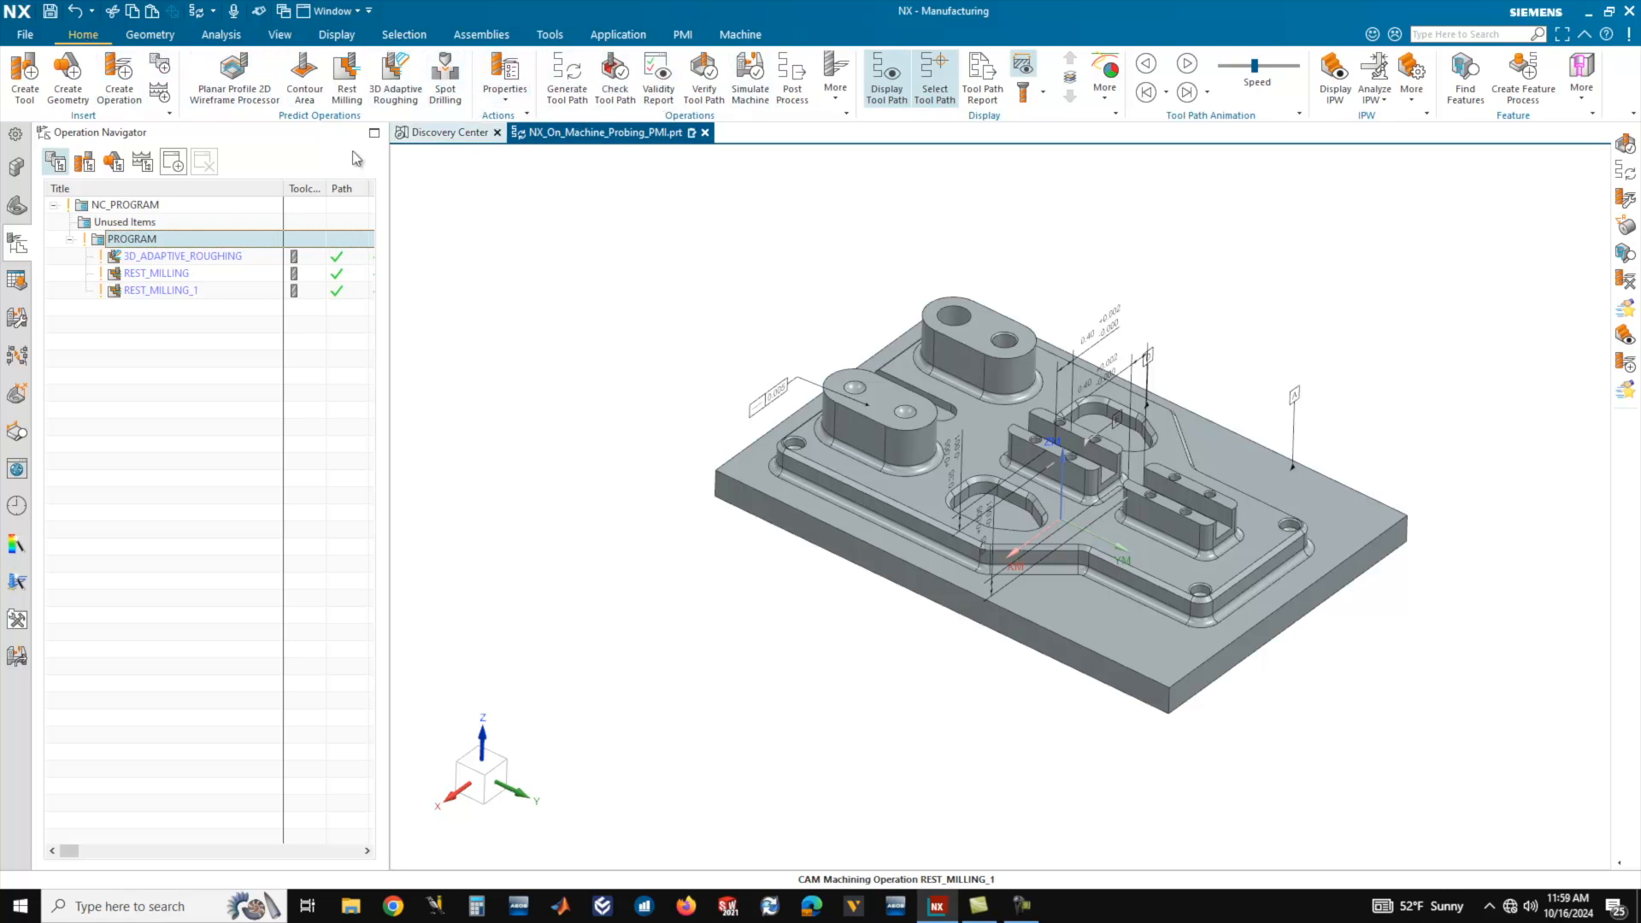
# Verify the PROGRAM group's tool paths with a 3D Dynamic material removal simulation and examine the machined plate from several angles.
pyautogui.click(135, 240)
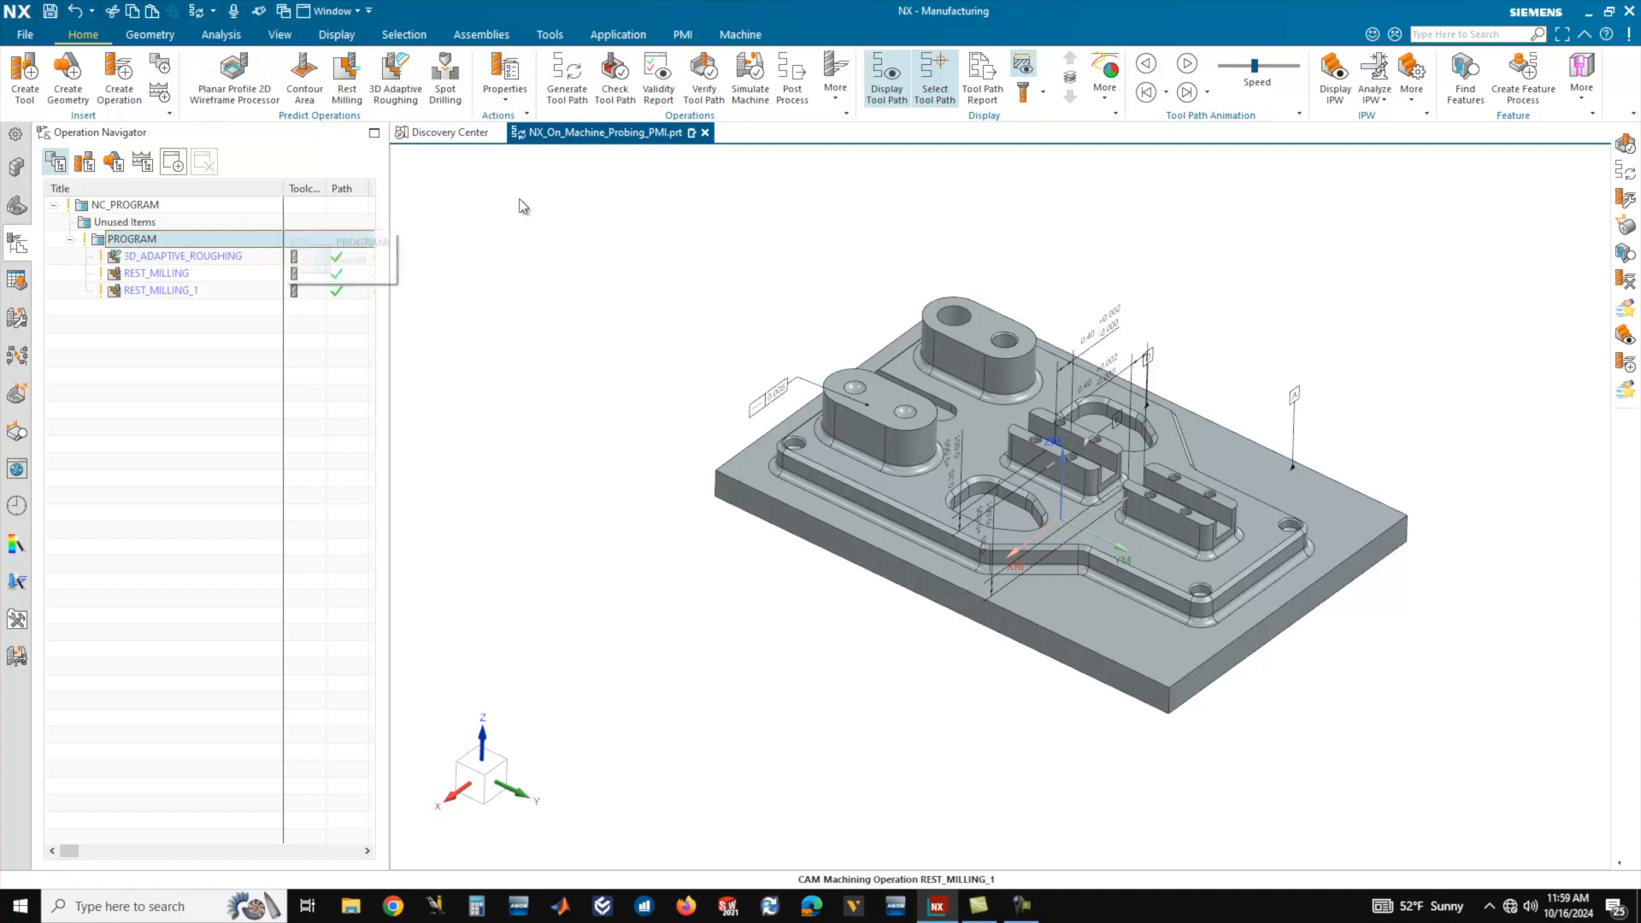
pyautogui.click(706, 94)
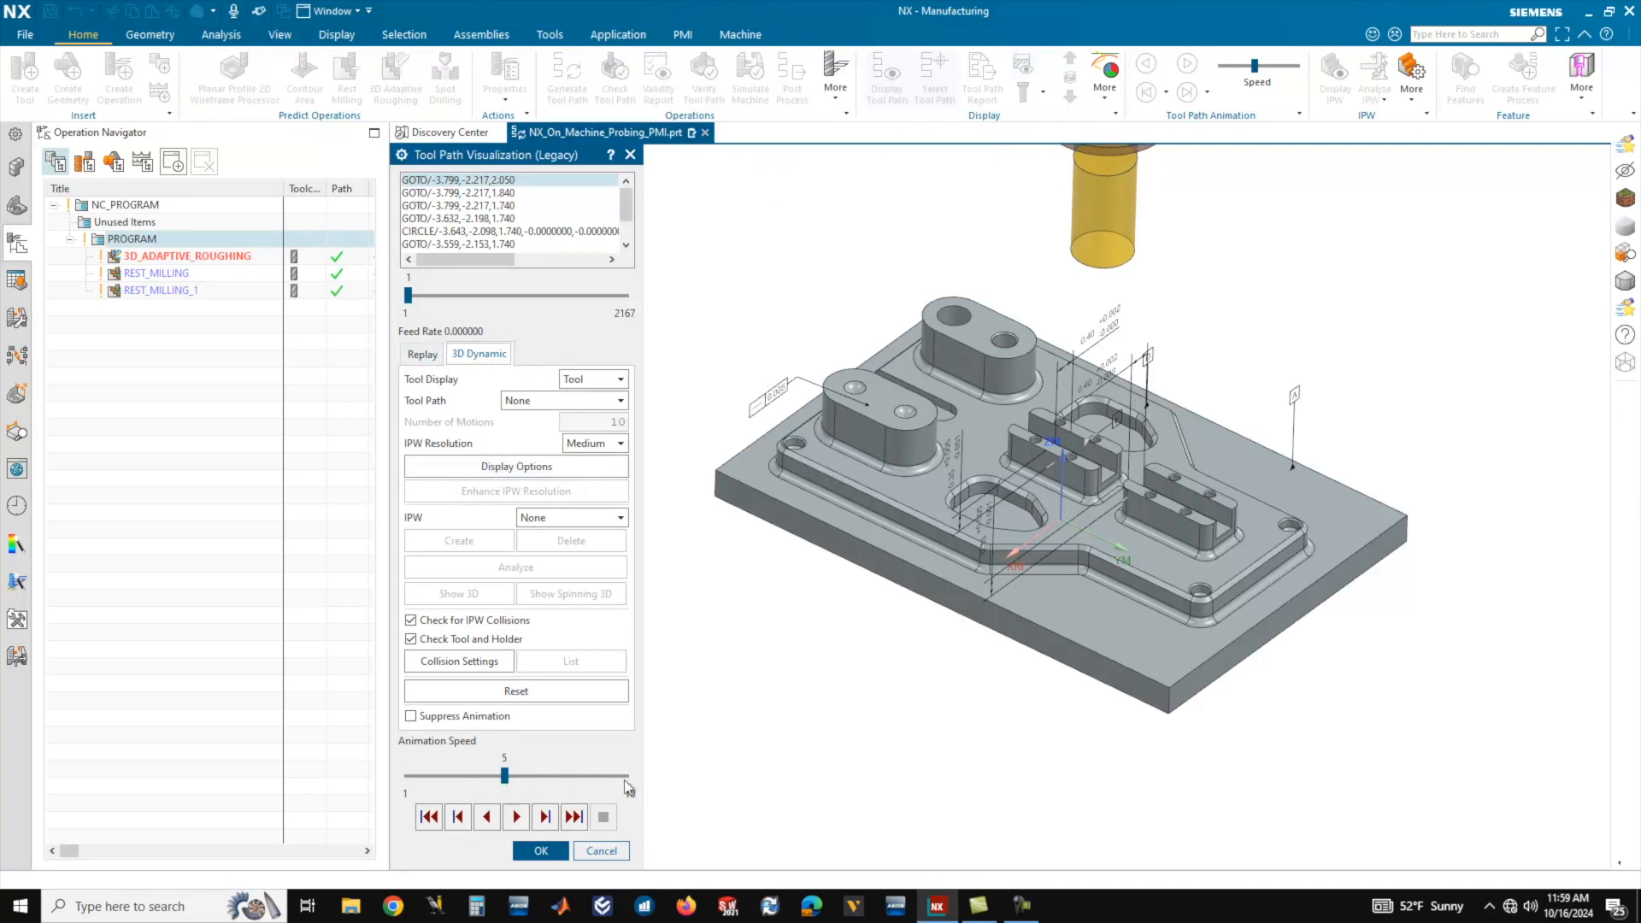
pyautogui.click(516, 817)
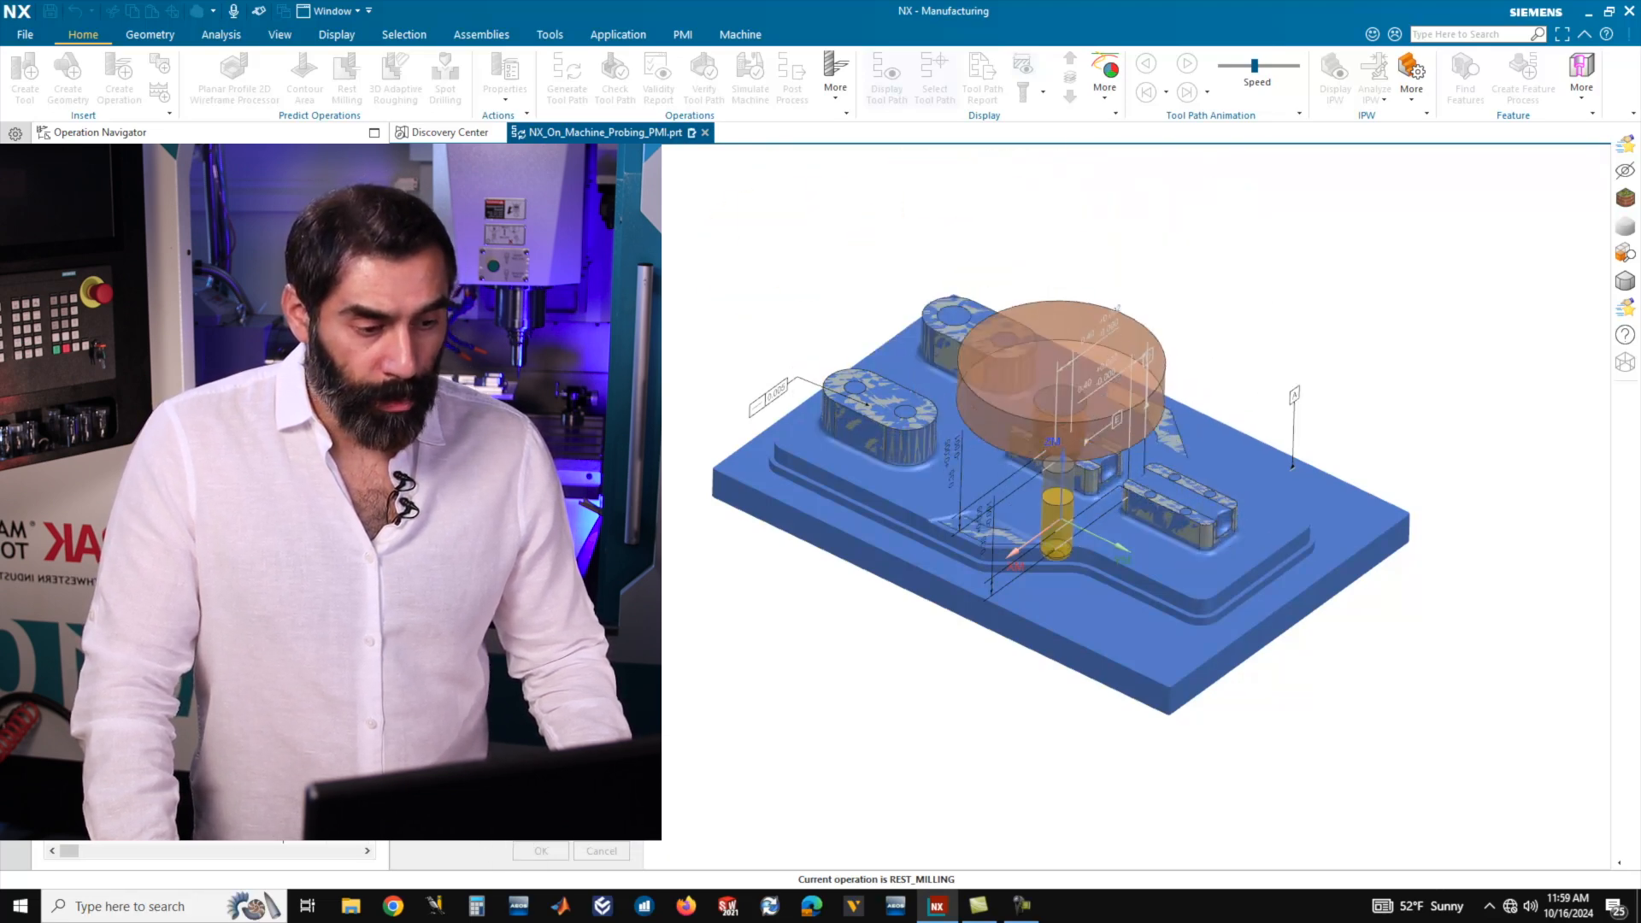
pyautogui.scroll(2, 1000, 755)
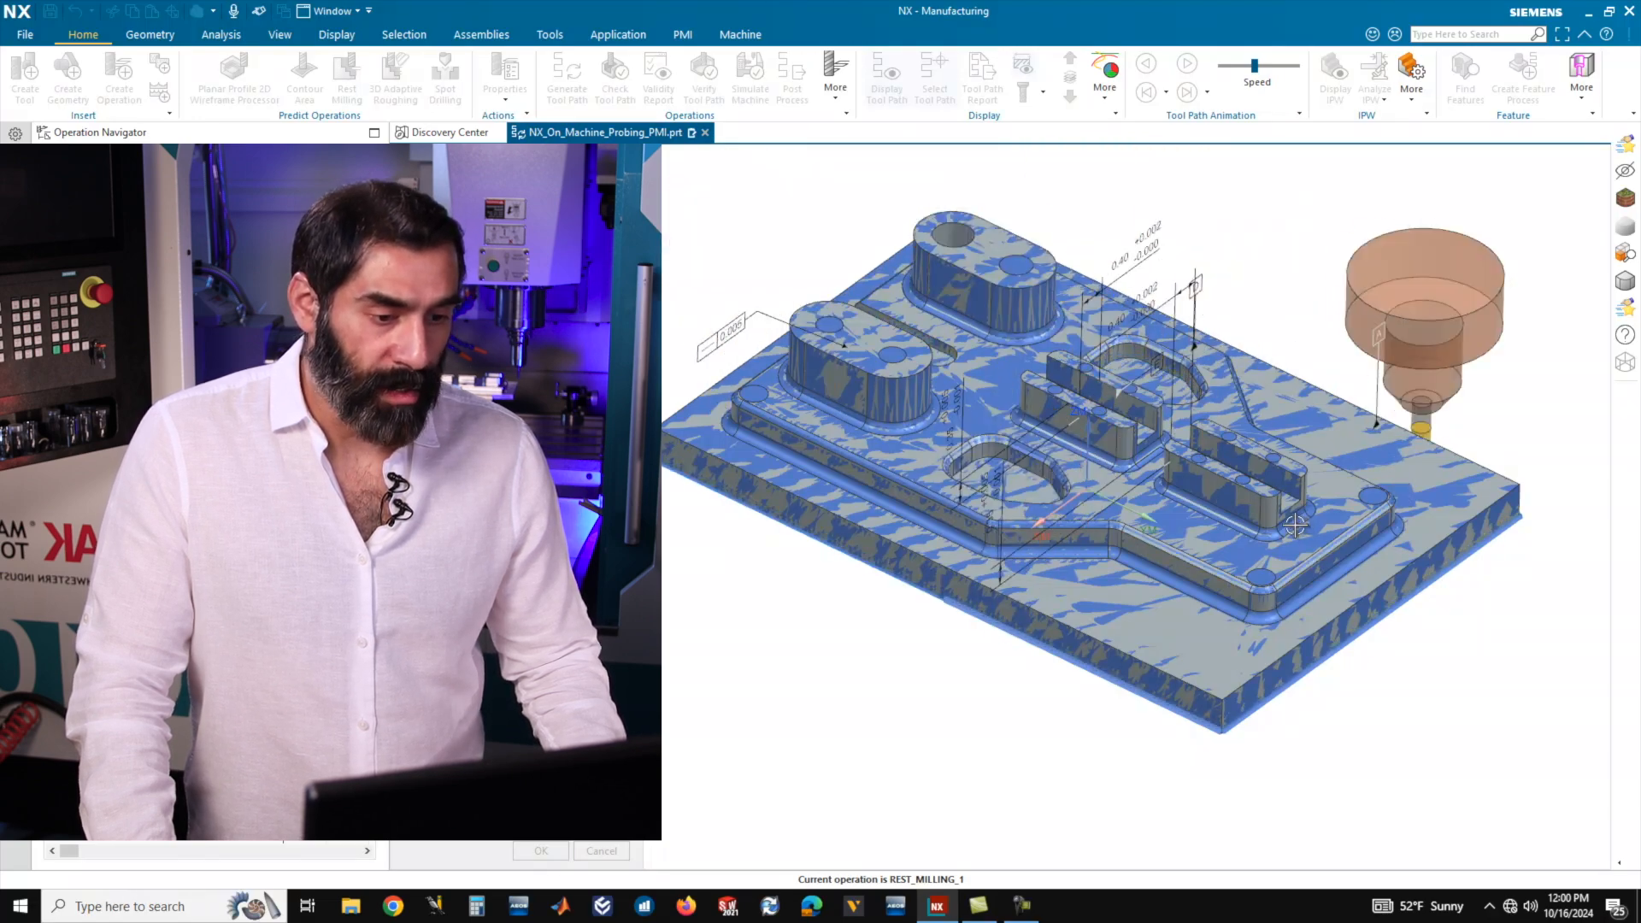
pyautogui.moveTo(1299, 525); pyautogui.dragTo(1020, 551, button='middle')
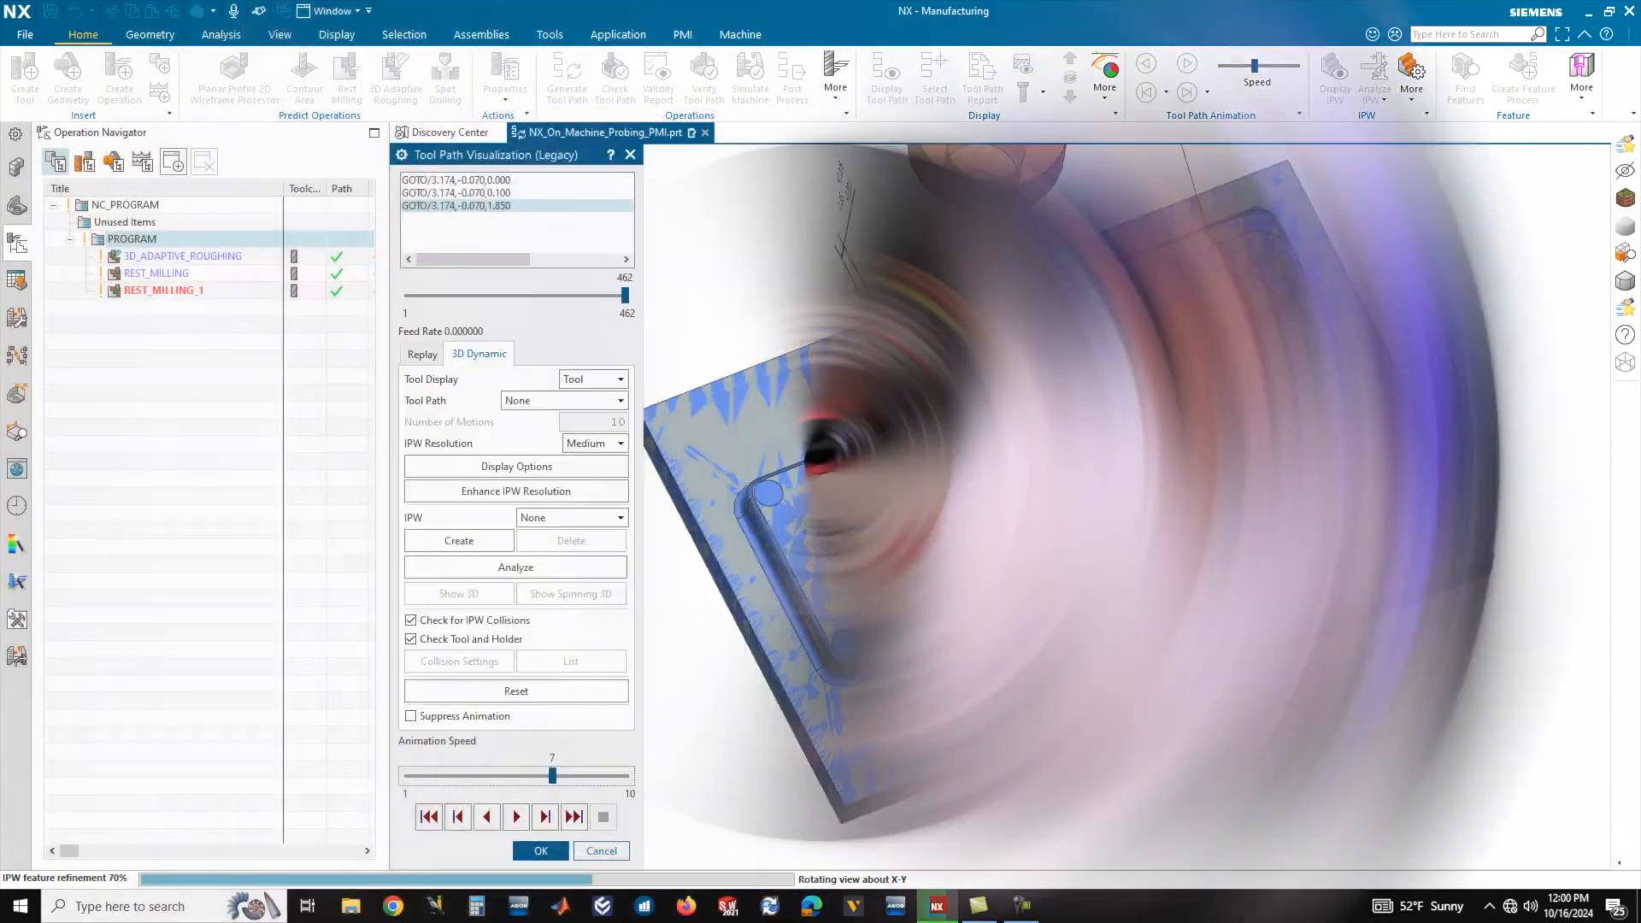
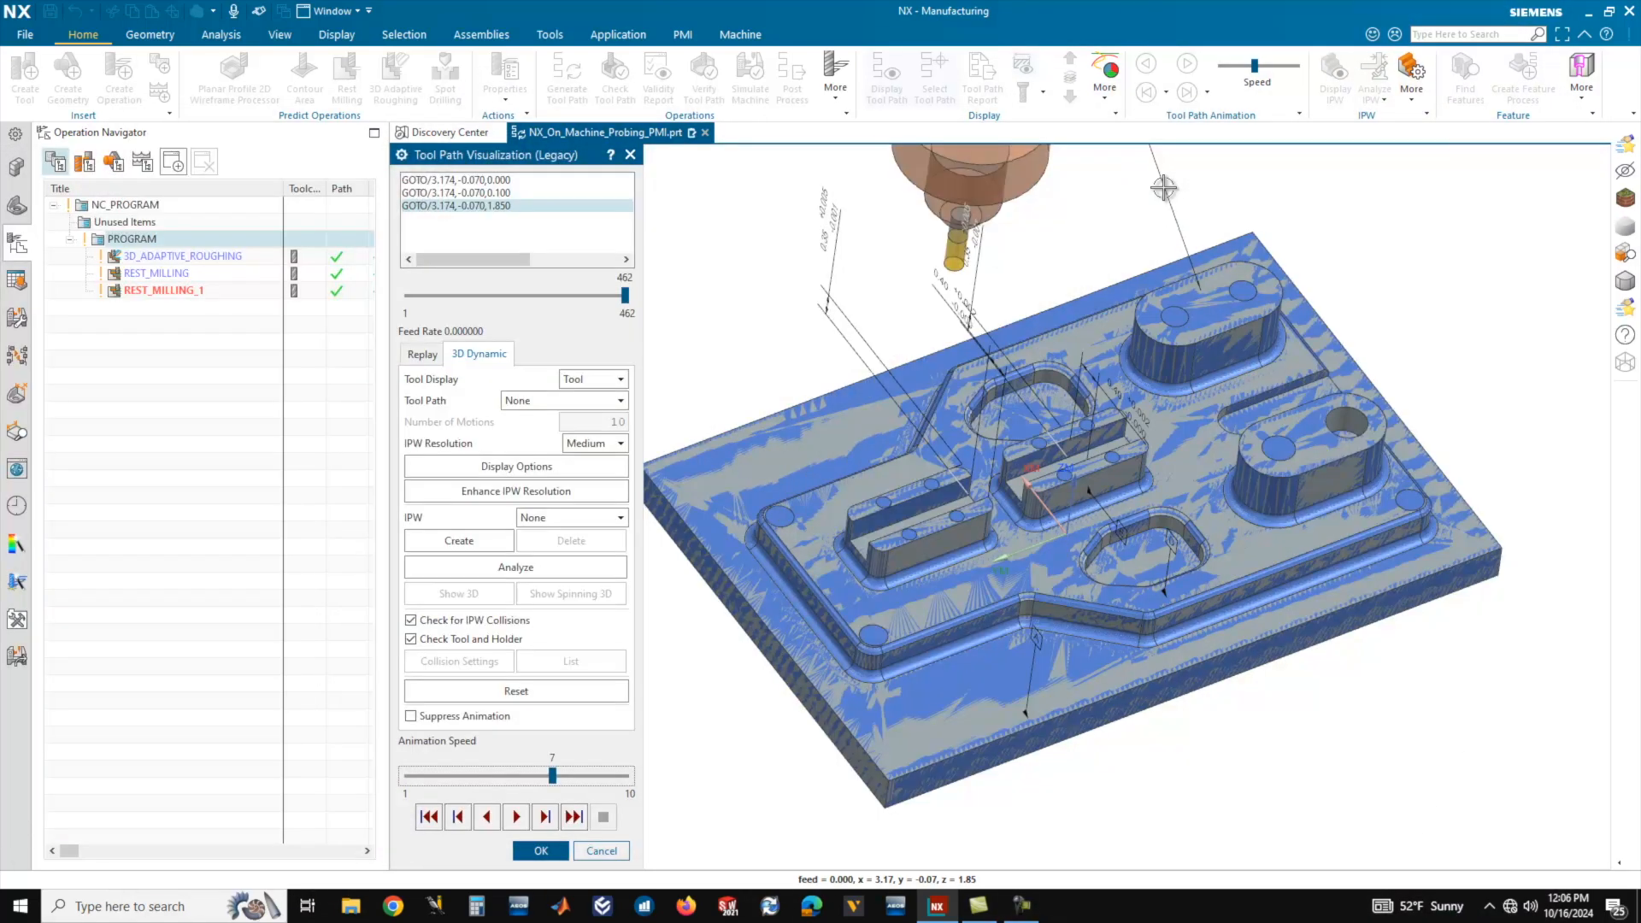
# Accept the tool path visualization of the PROGRAM group and return to the plate model.
pyautogui.click(544, 853)
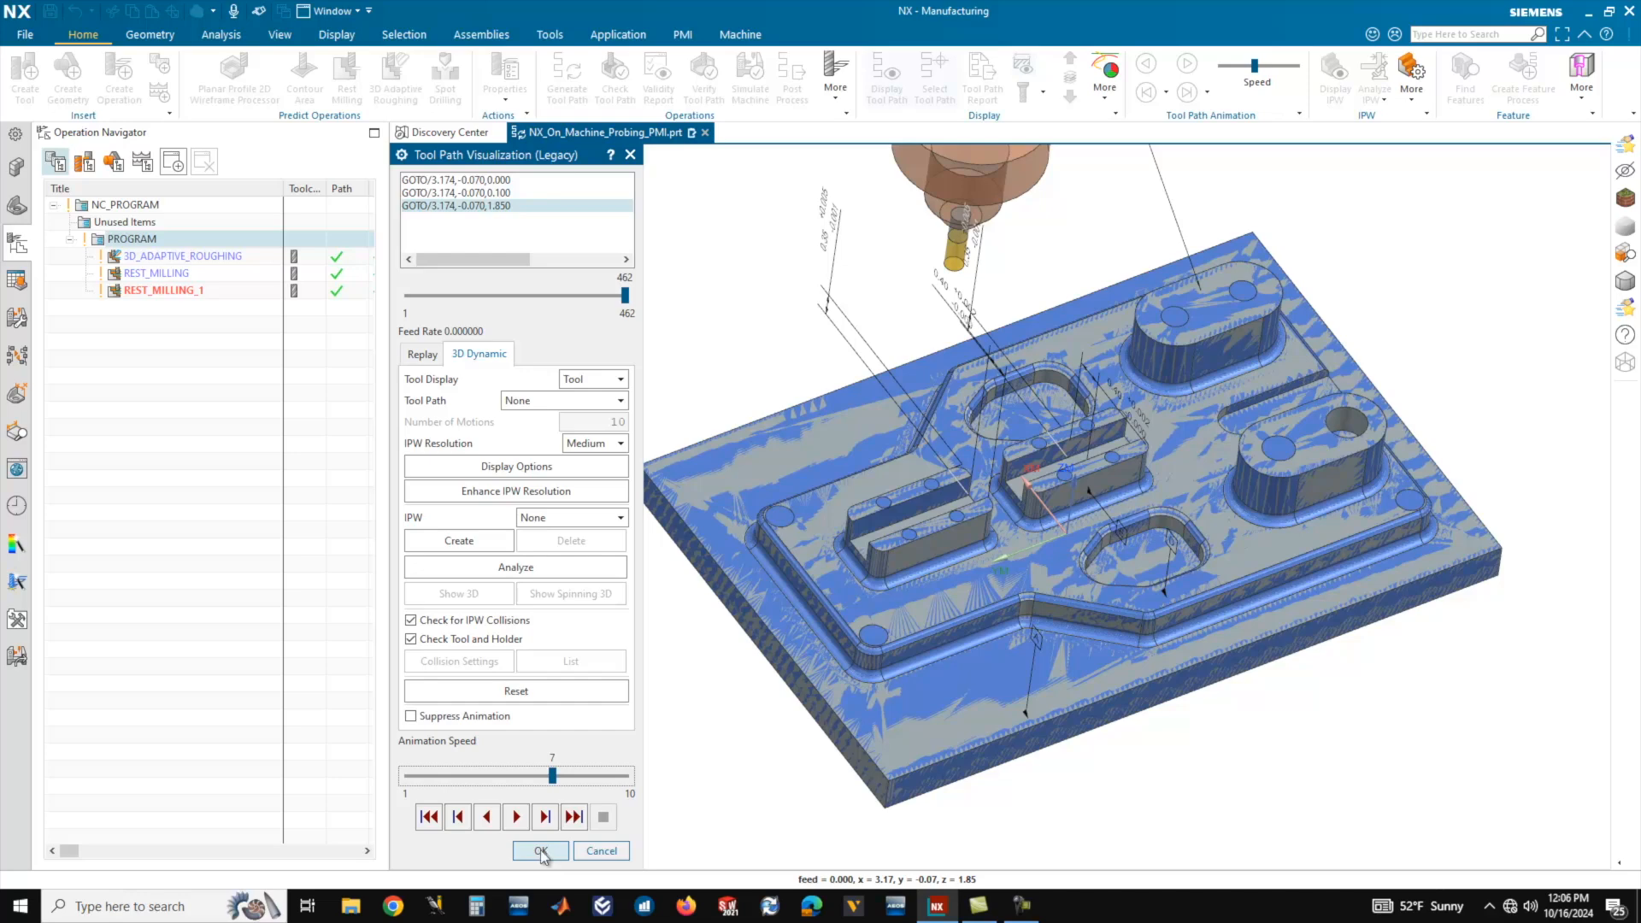
pyautogui.moveTo(804, 573); pyautogui.dragTo(808, 566, button='middle')
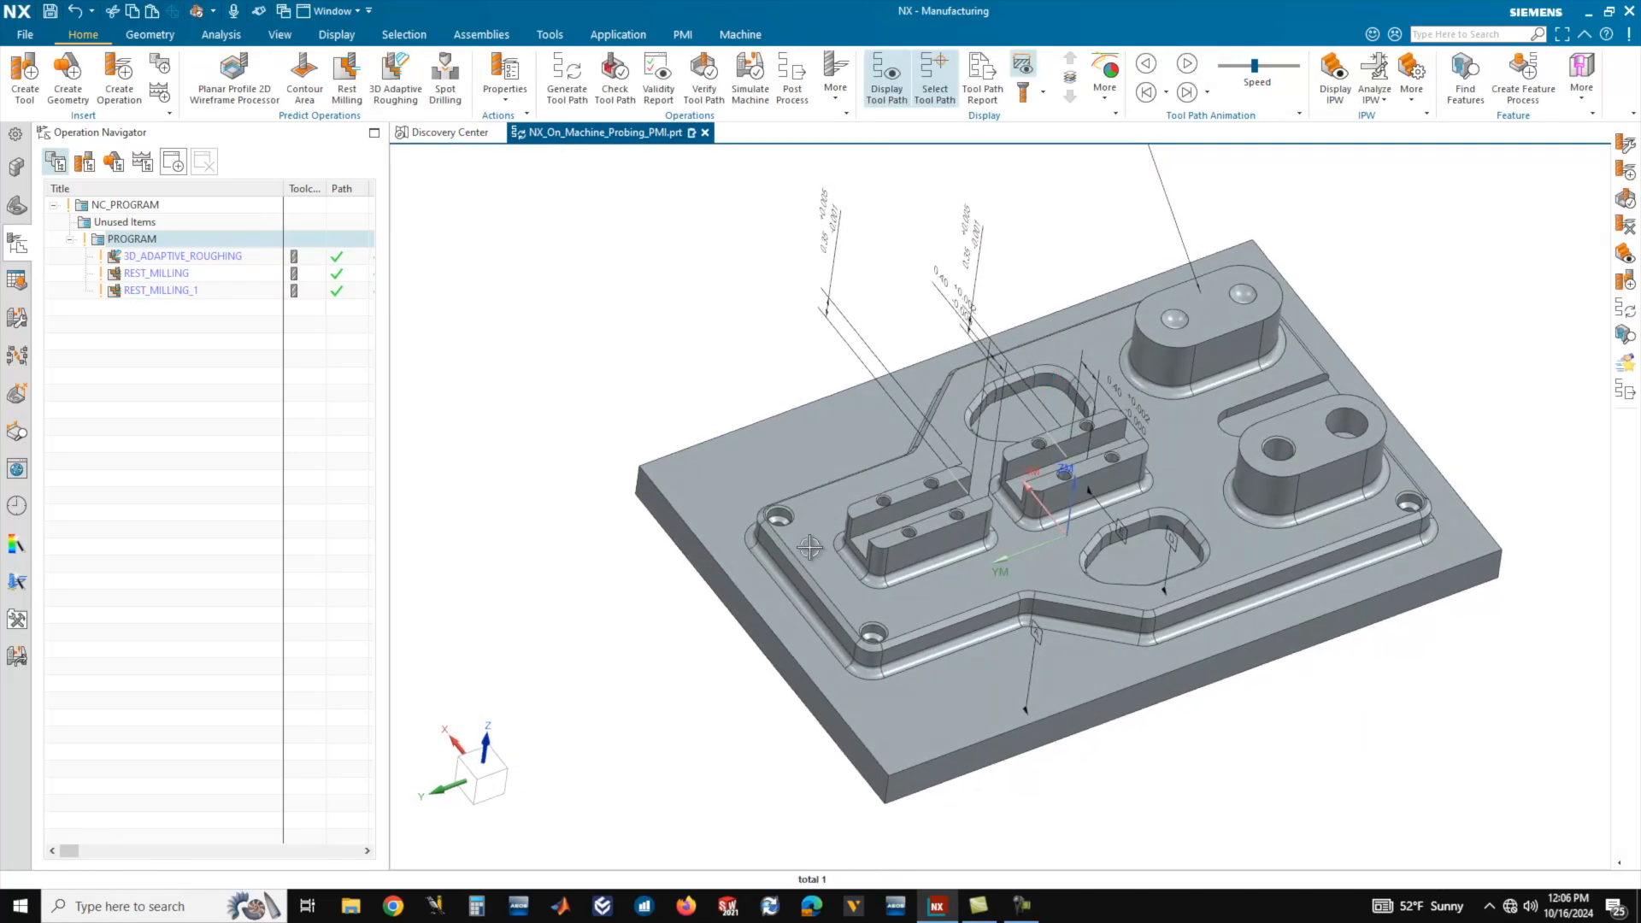
pyautogui.scroll(-2, 697, 500)
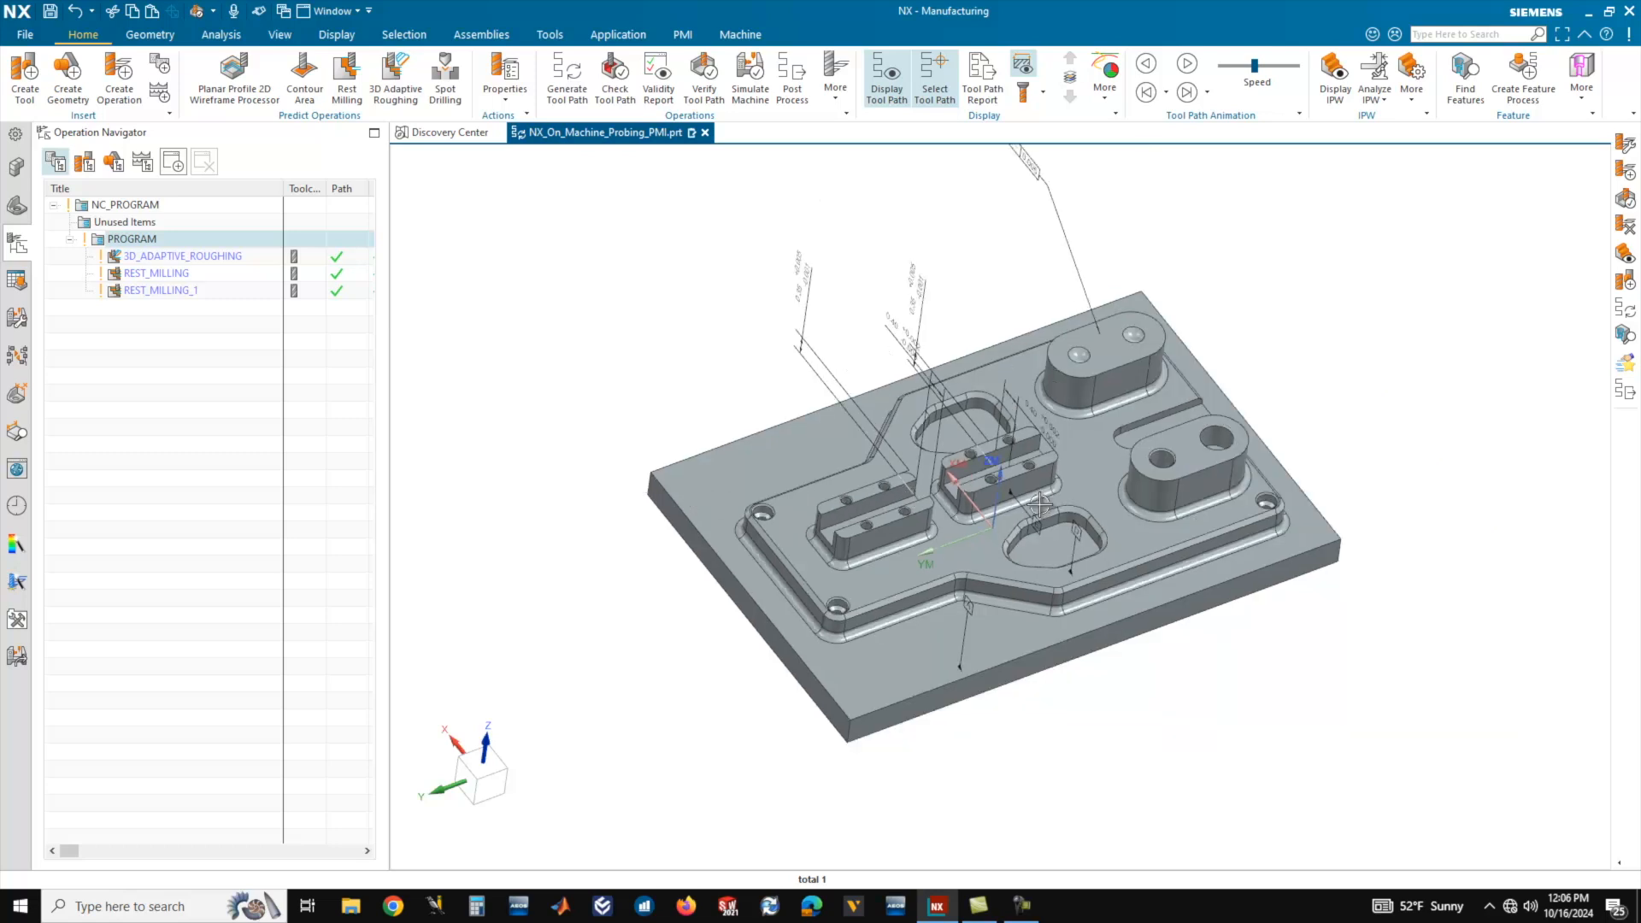
pyautogui.scroll(1, 1039, 505)
pyautogui.moveTo(978, 517); pyautogui.dragTo(979, 513, button='middle')
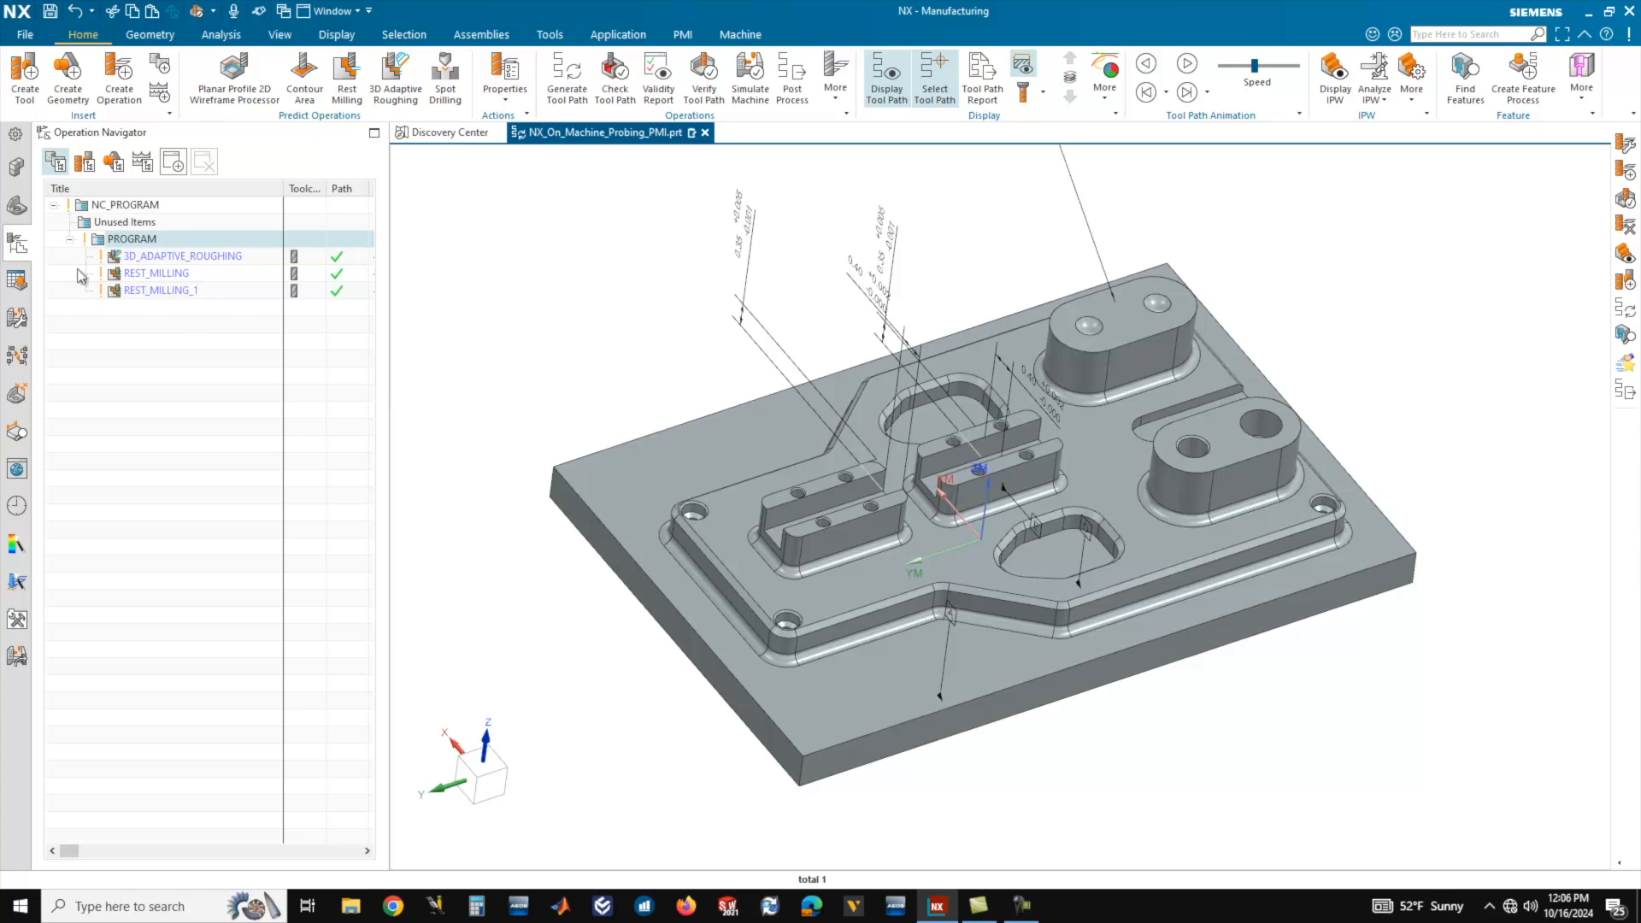
# In the machining feature view, set up a Parametric Recognition feature search that leaves out the SURFACES, TURNING and WEDM types.
pyautogui.click(18, 282)
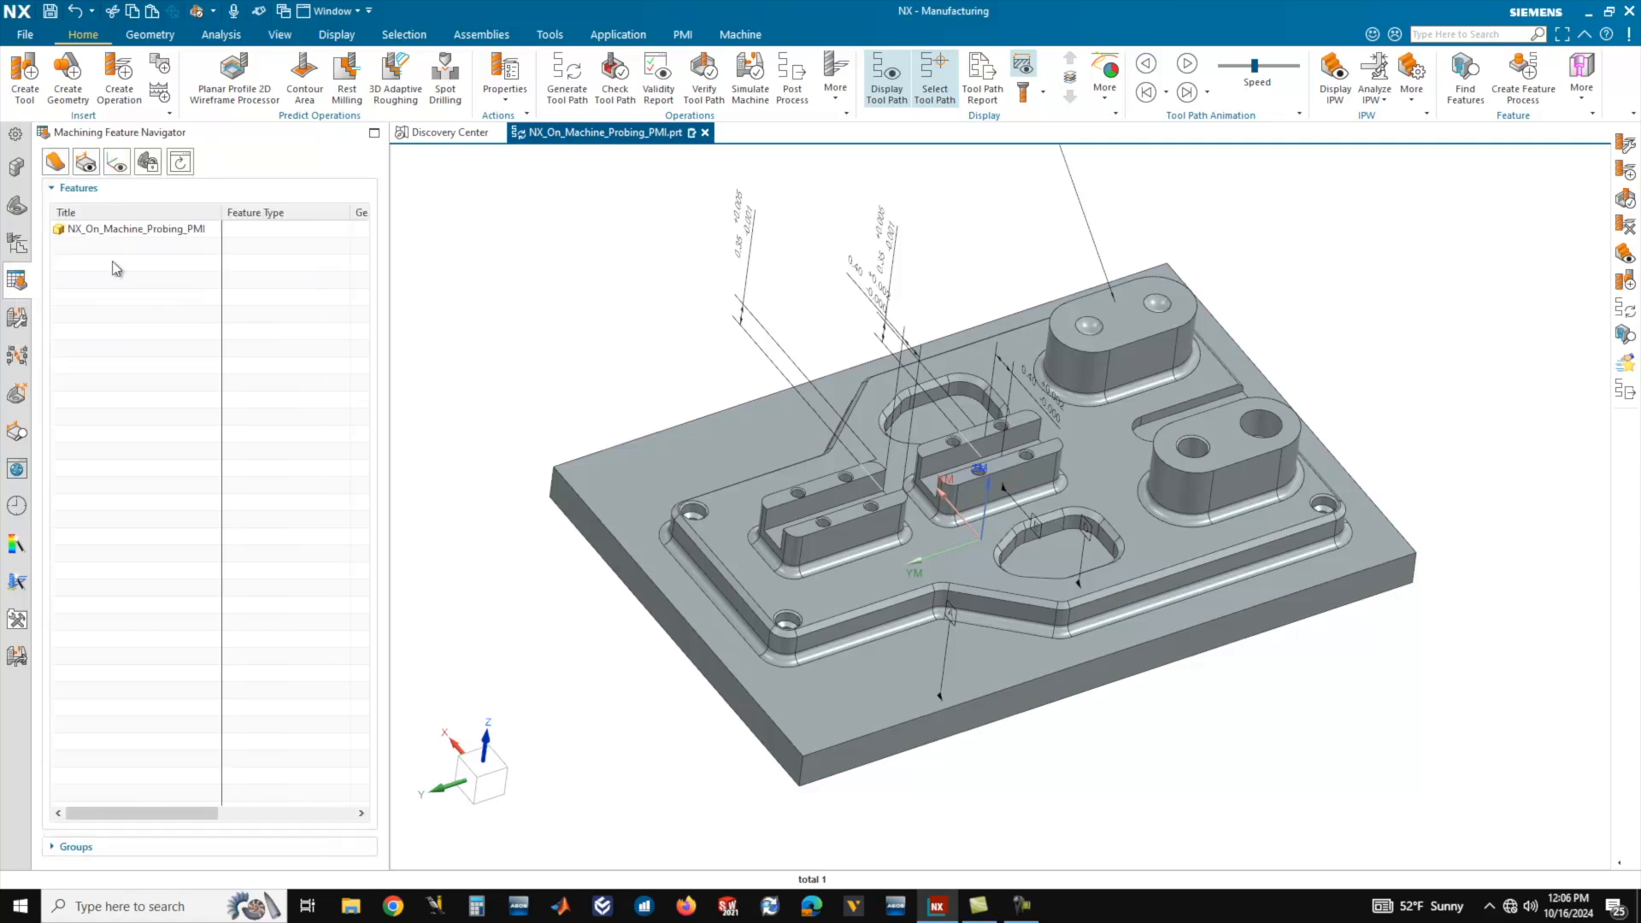
pyautogui.rightClick(130, 289)
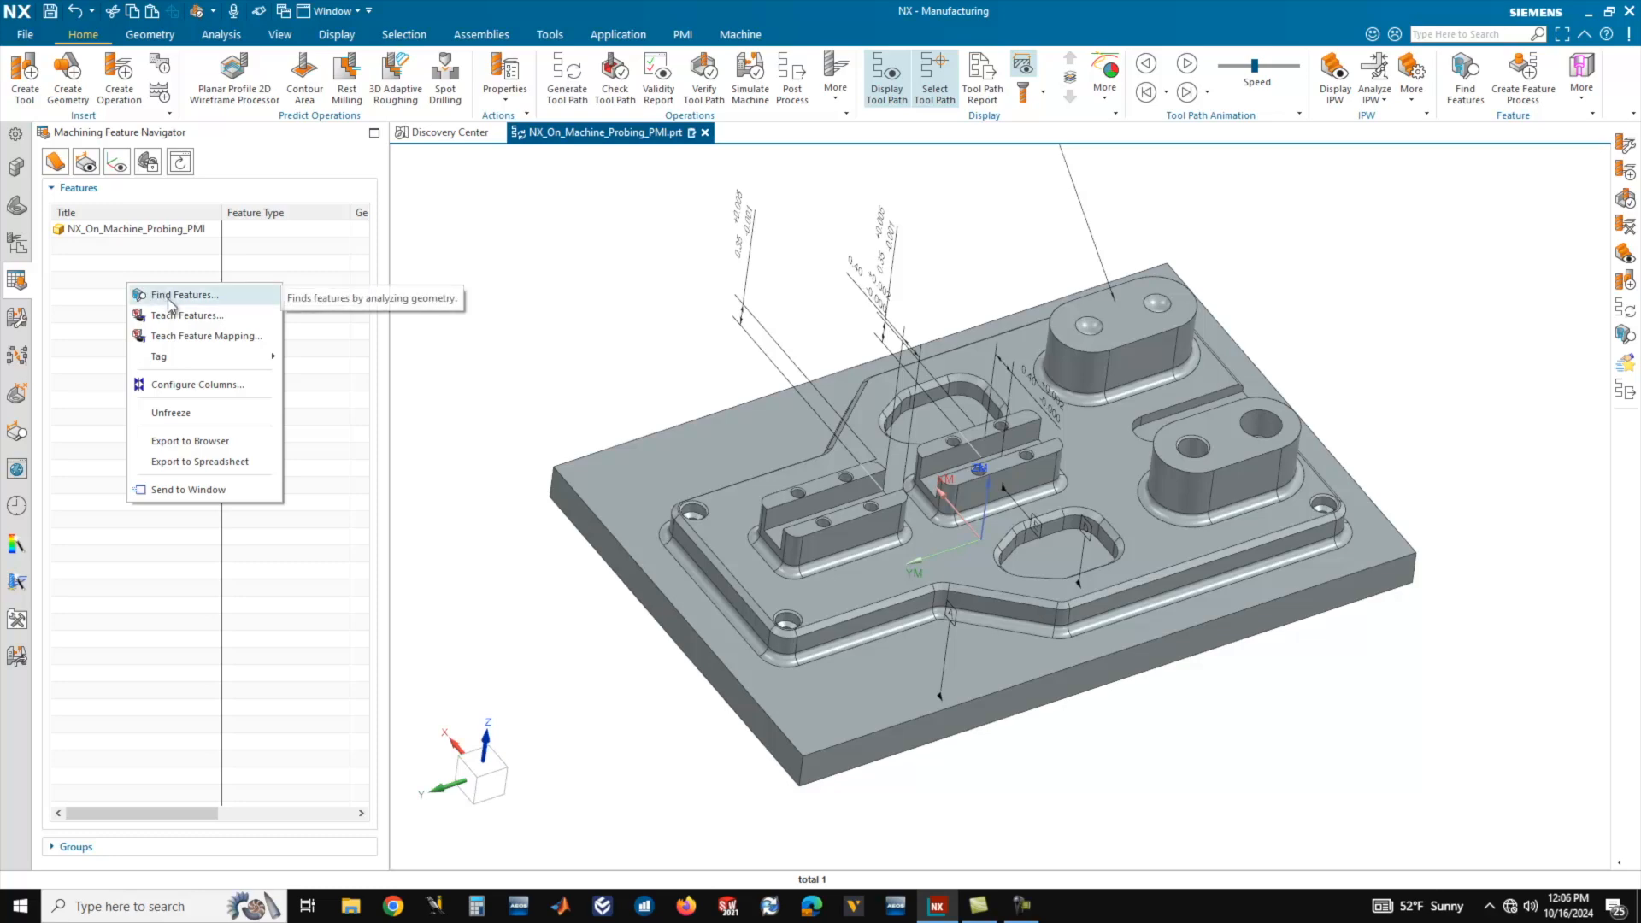
pyautogui.click(170, 296)
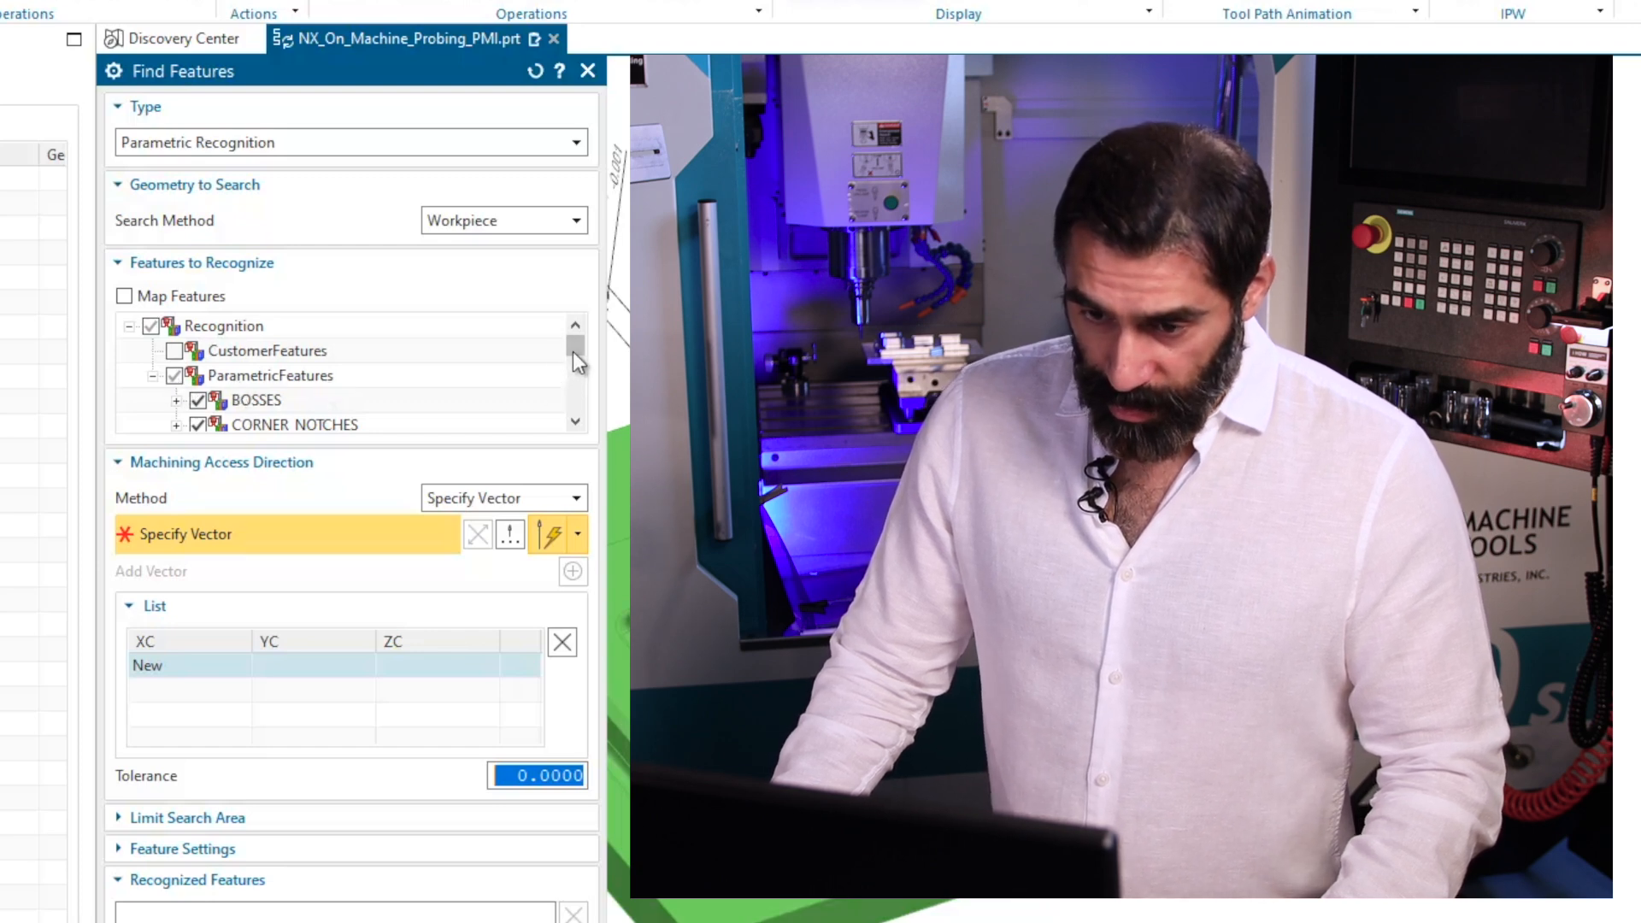
pyautogui.moveTo(576, 349); pyautogui.dragTo(583, 403)
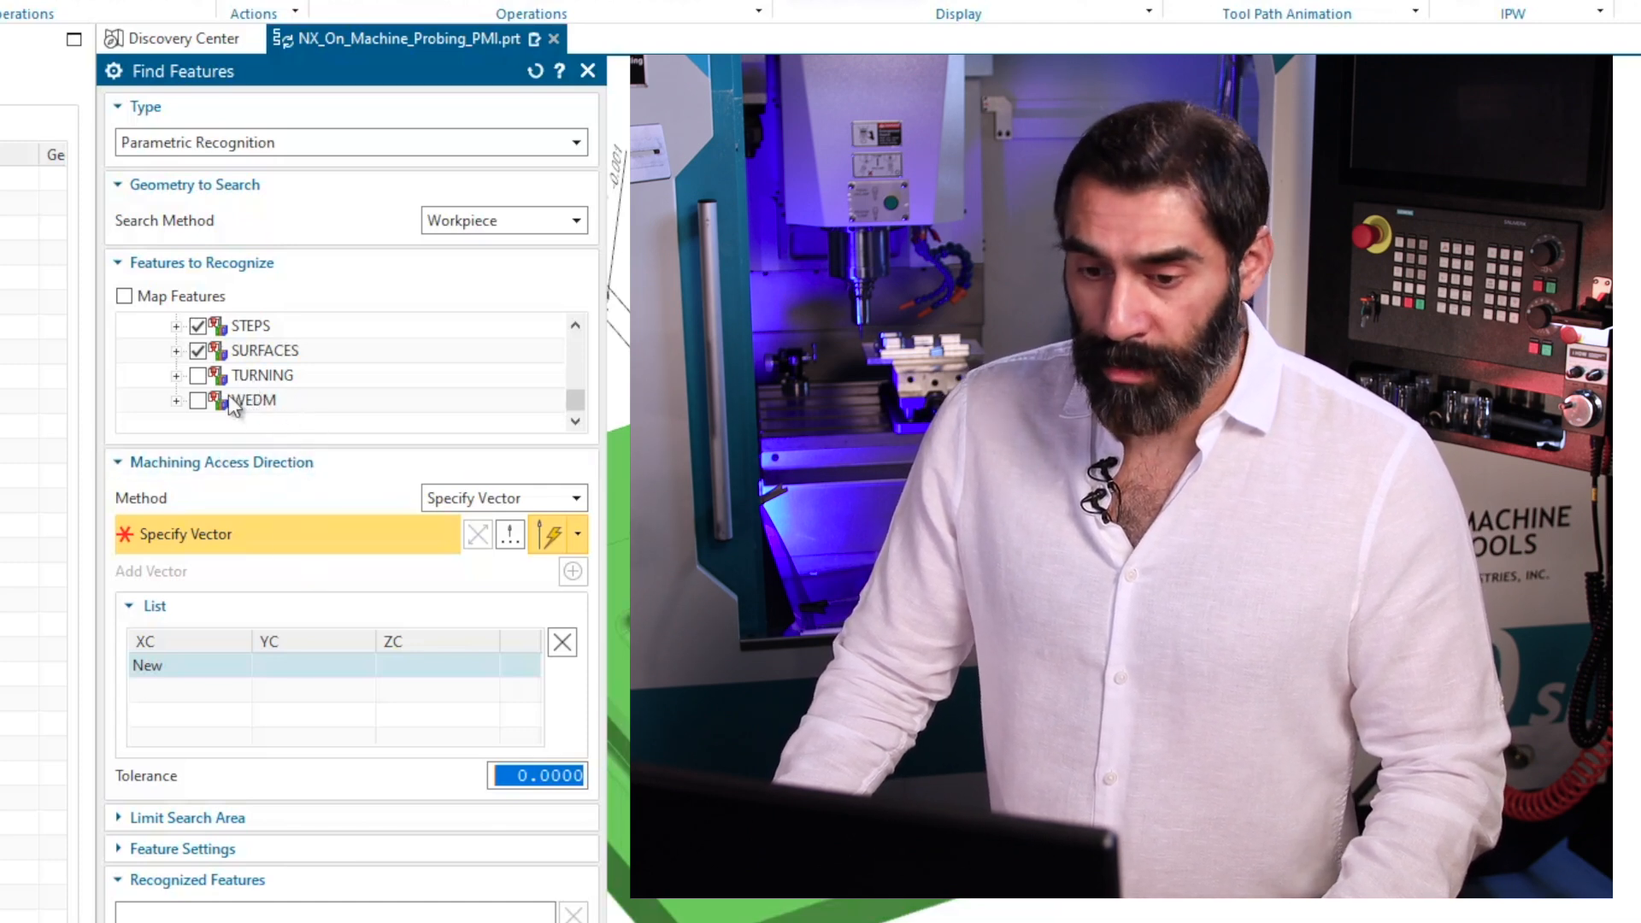
pyautogui.moveTo(569, 402)
pyautogui.mouseDown()
pyautogui.moveTo(572, 345)
pyautogui.moveTo(578, 391)
pyautogui.mouseUp()
pyautogui.click(198, 400)
pyautogui.moveTo(571, 395)
pyautogui.mouseDown()
pyautogui.moveTo(578, 366)
pyautogui.moveTo(582, 415)
pyautogui.mouseUp()
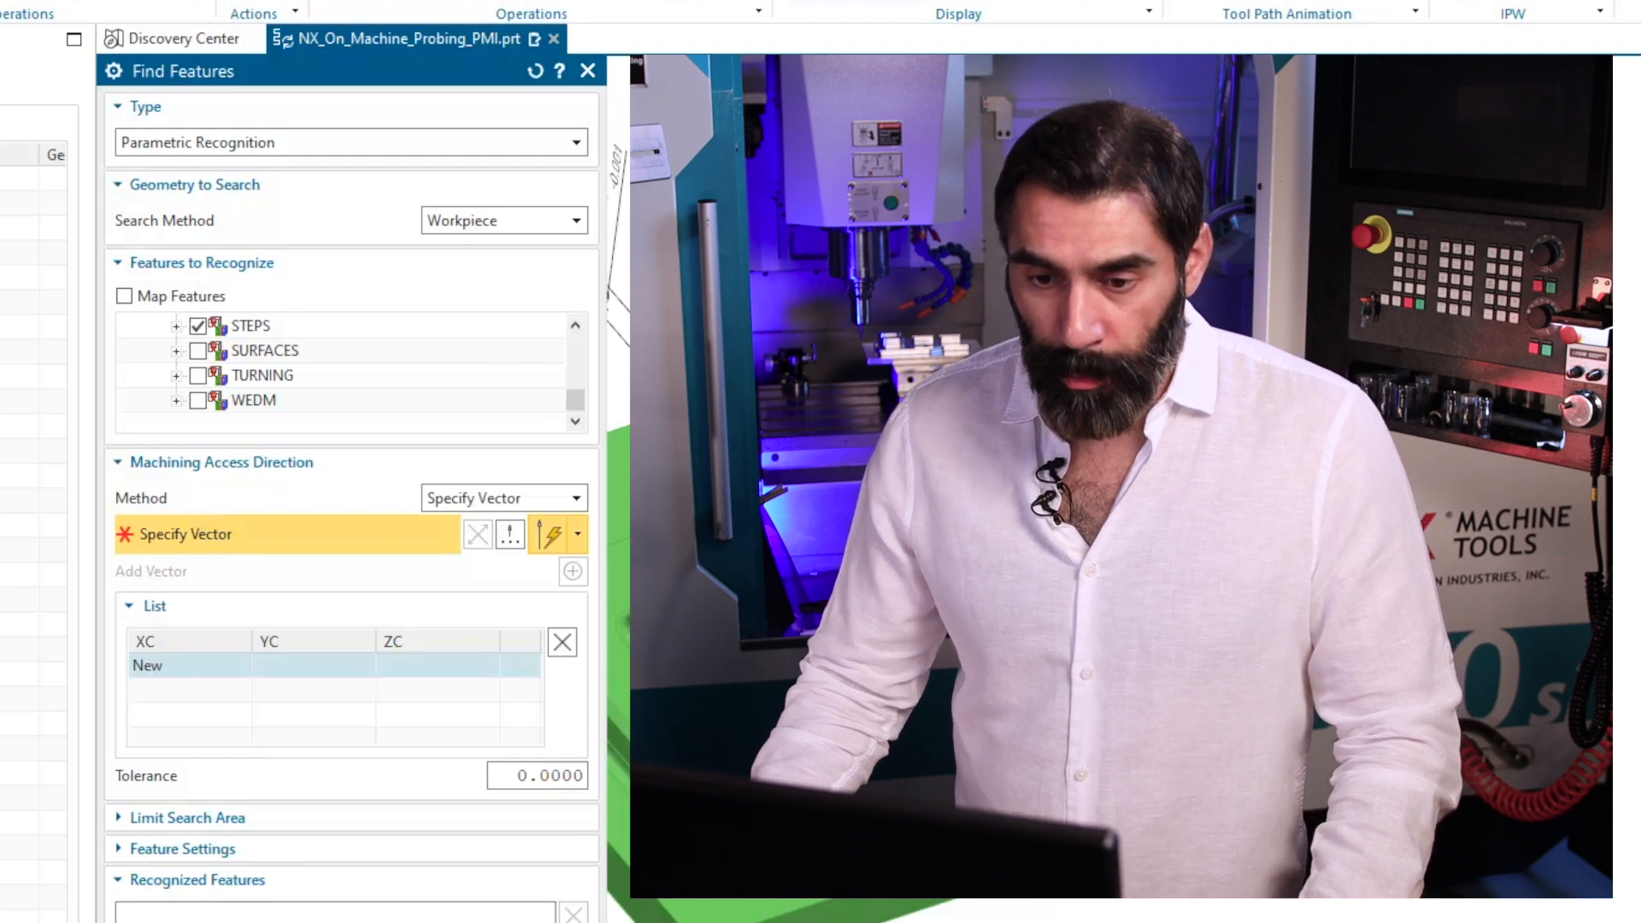
# Use Workpiece as the search method and specify the +Z machining access direction from the plate's vertical corner edge.
pyautogui.click(552, 221)
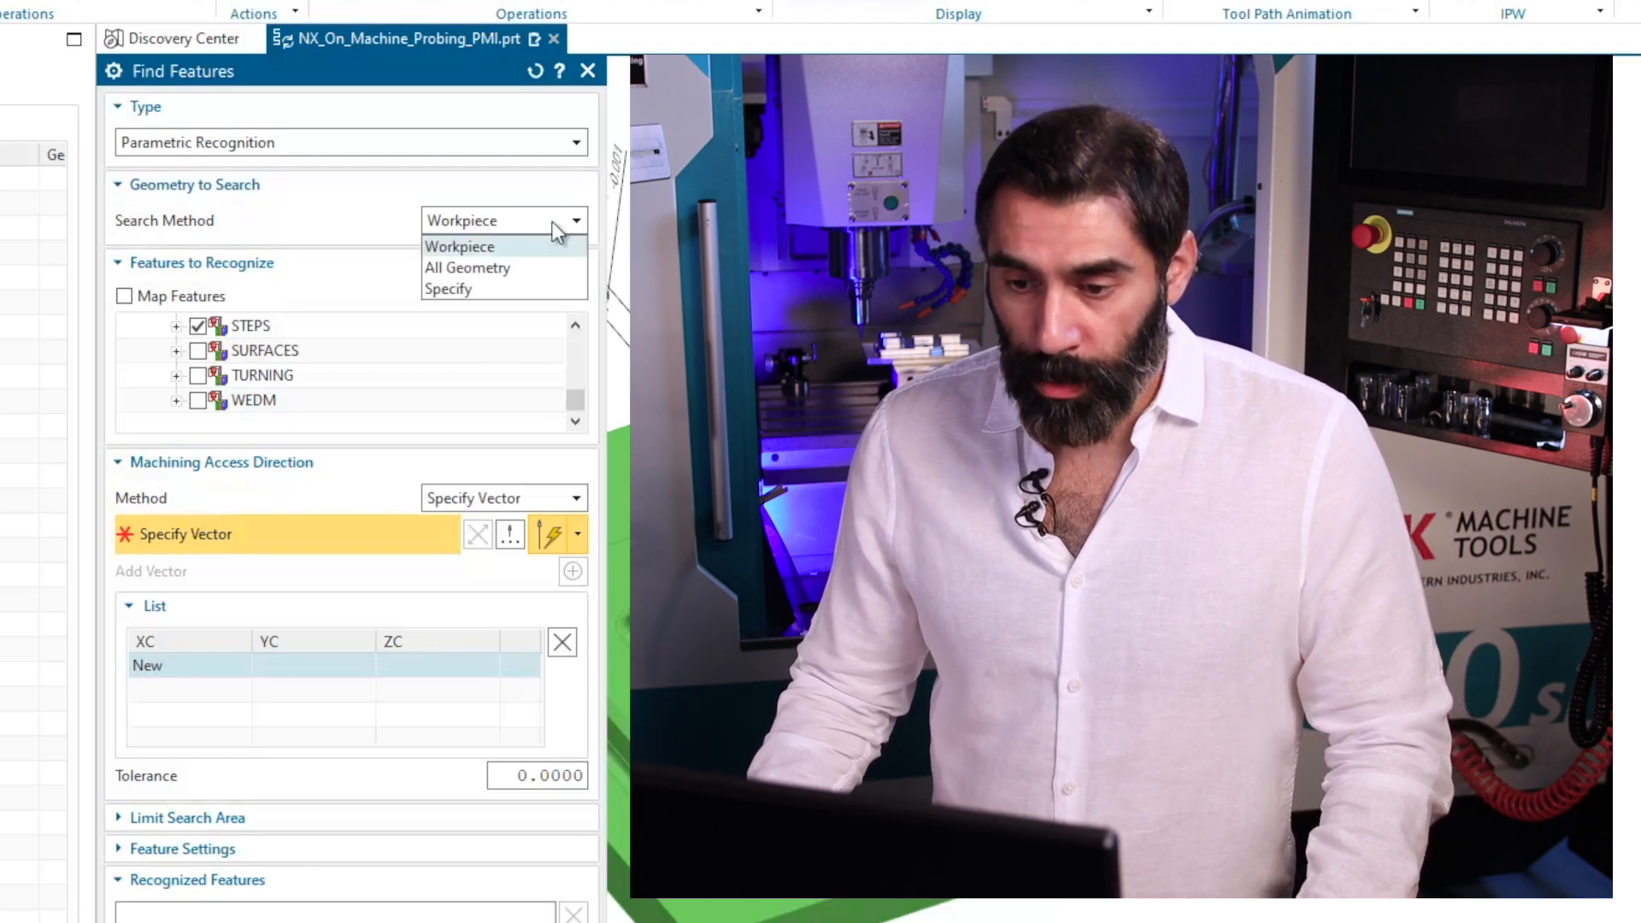
pyautogui.click(481, 250)
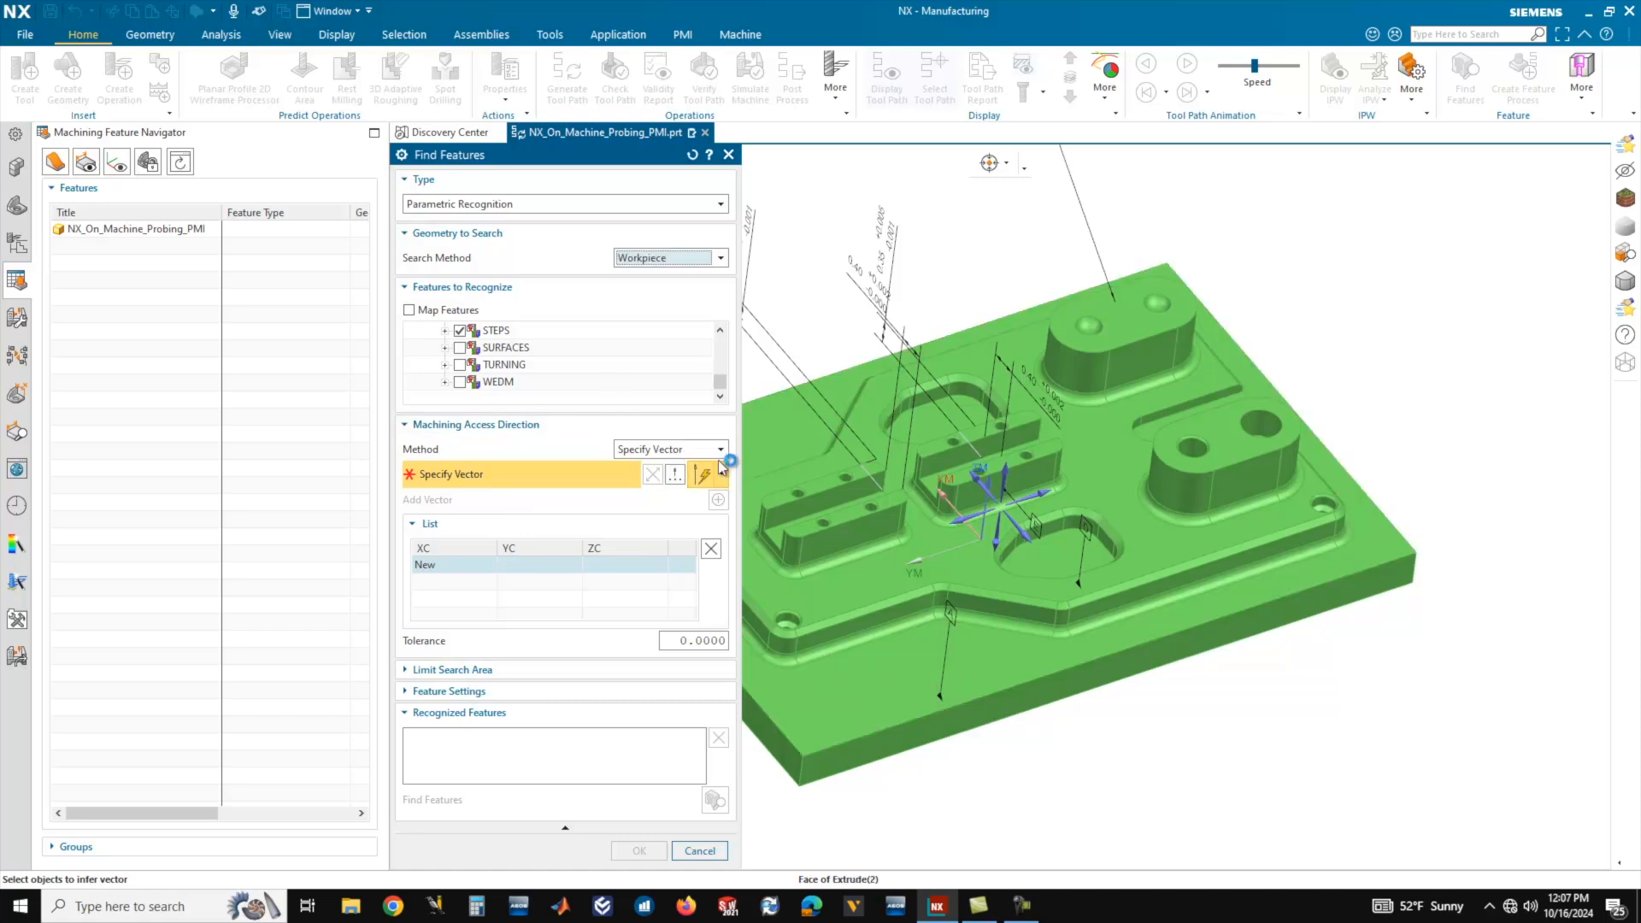
pyautogui.scroll(-2, 1144, 447)
pyautogui.scroll(1, 959, 581)
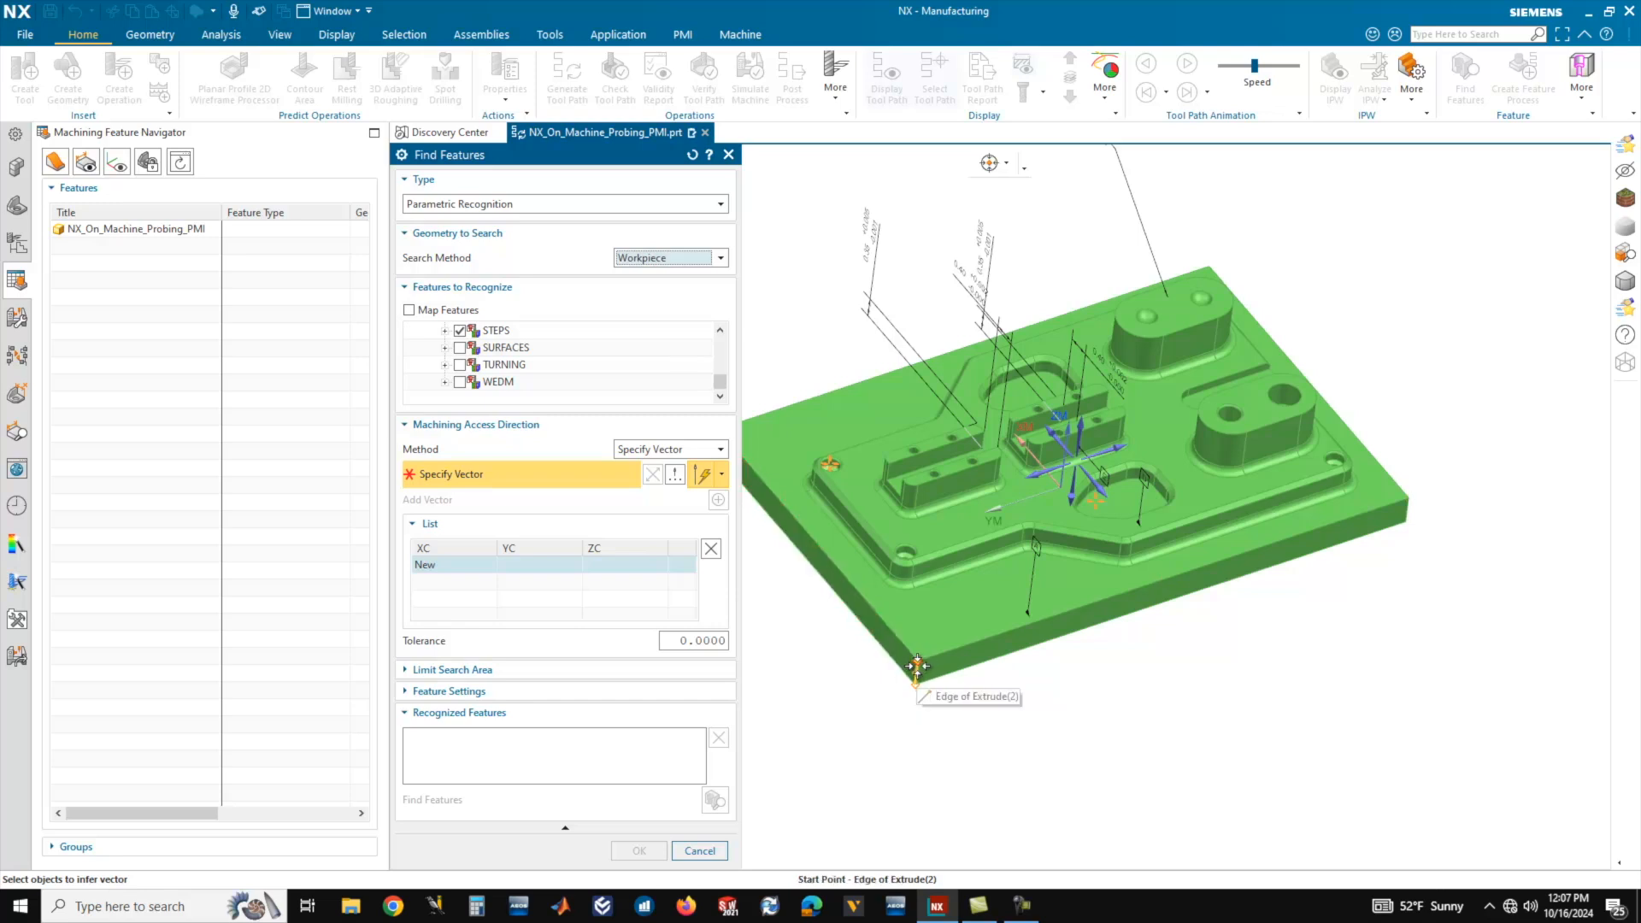
pyautogui.scroll(5, 916, 666)
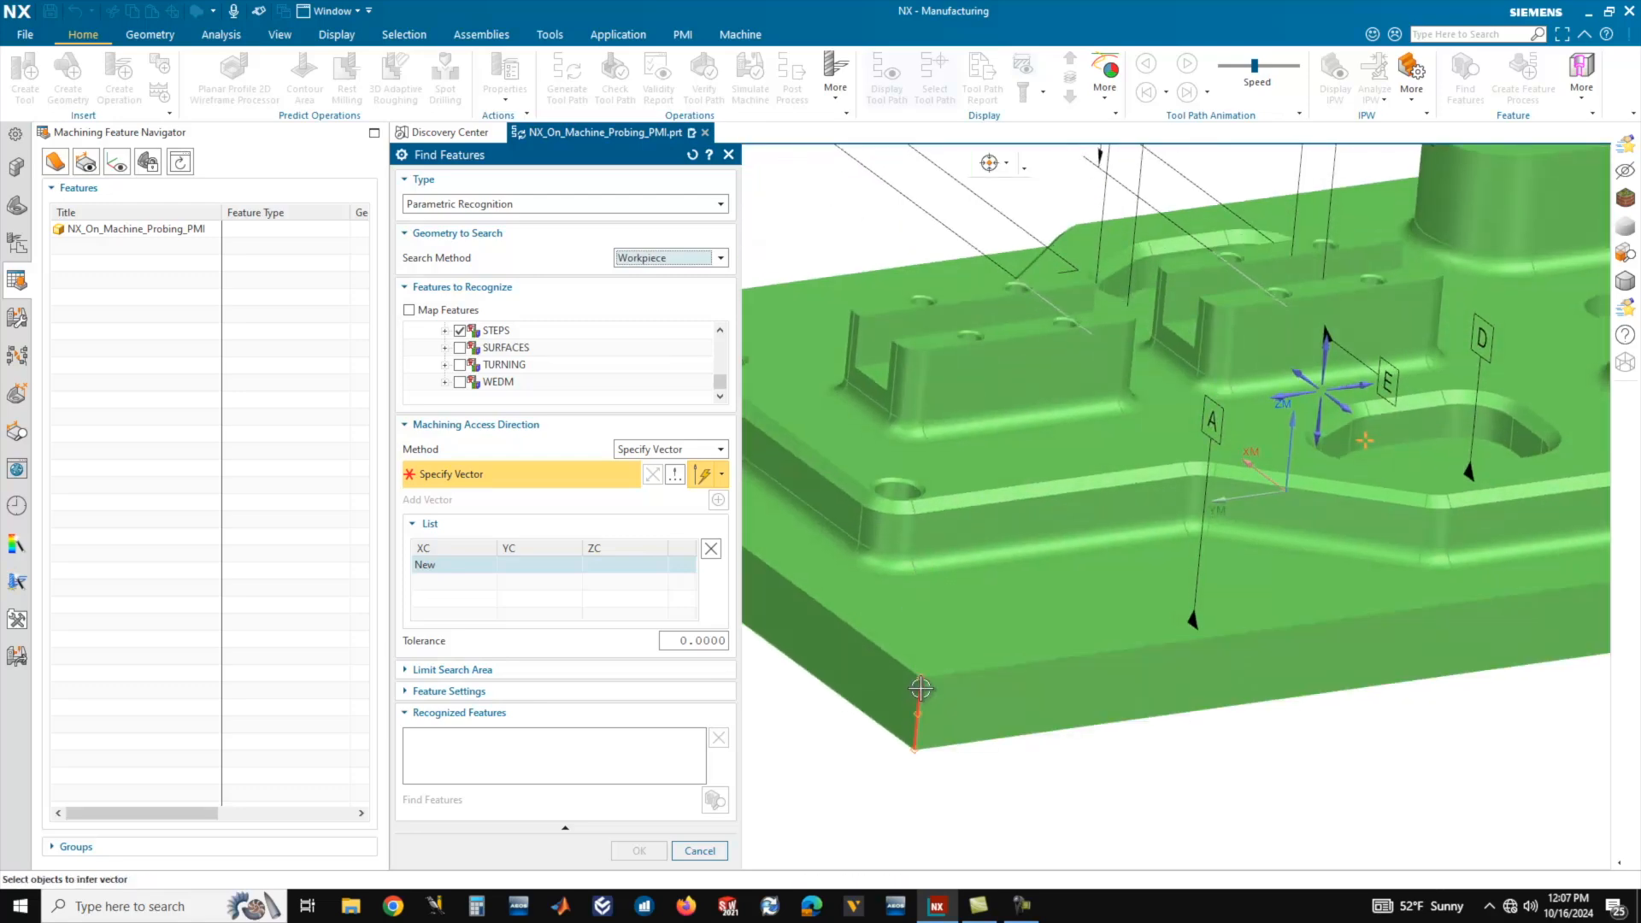
pyautogui.click(919, 696)
pyautogui.scroll(-6, 1089, 564)
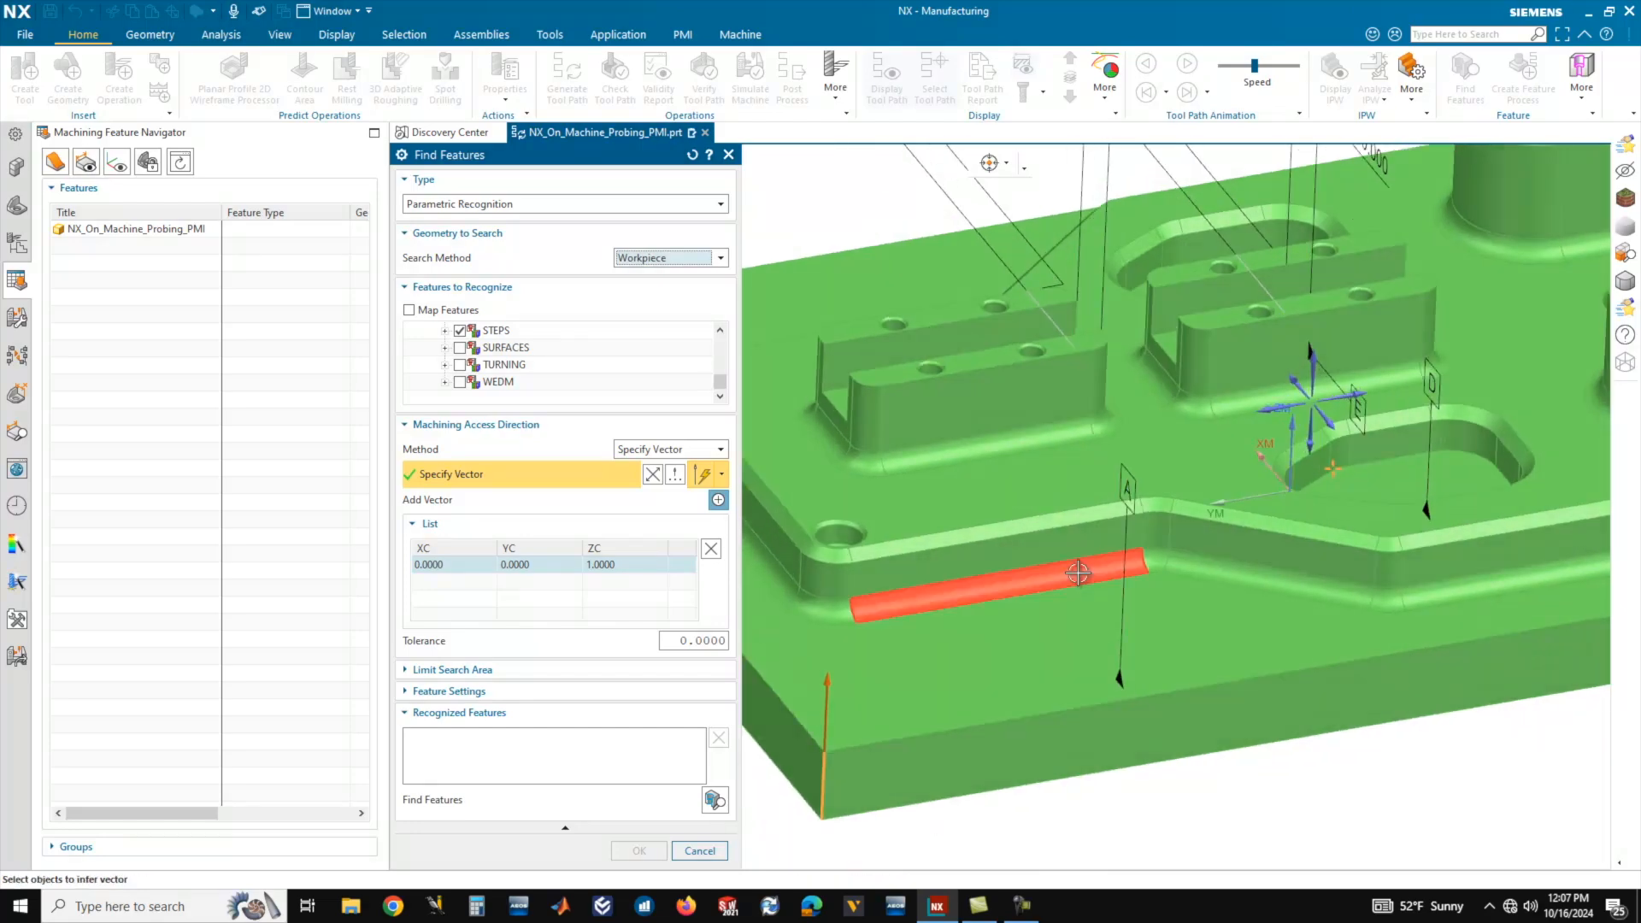
pyautogui.scroll(2, 1060, 570)
pyautogui.moveTo(1051, 572); pyautogui.dragTo(1097, 573, button='middle')
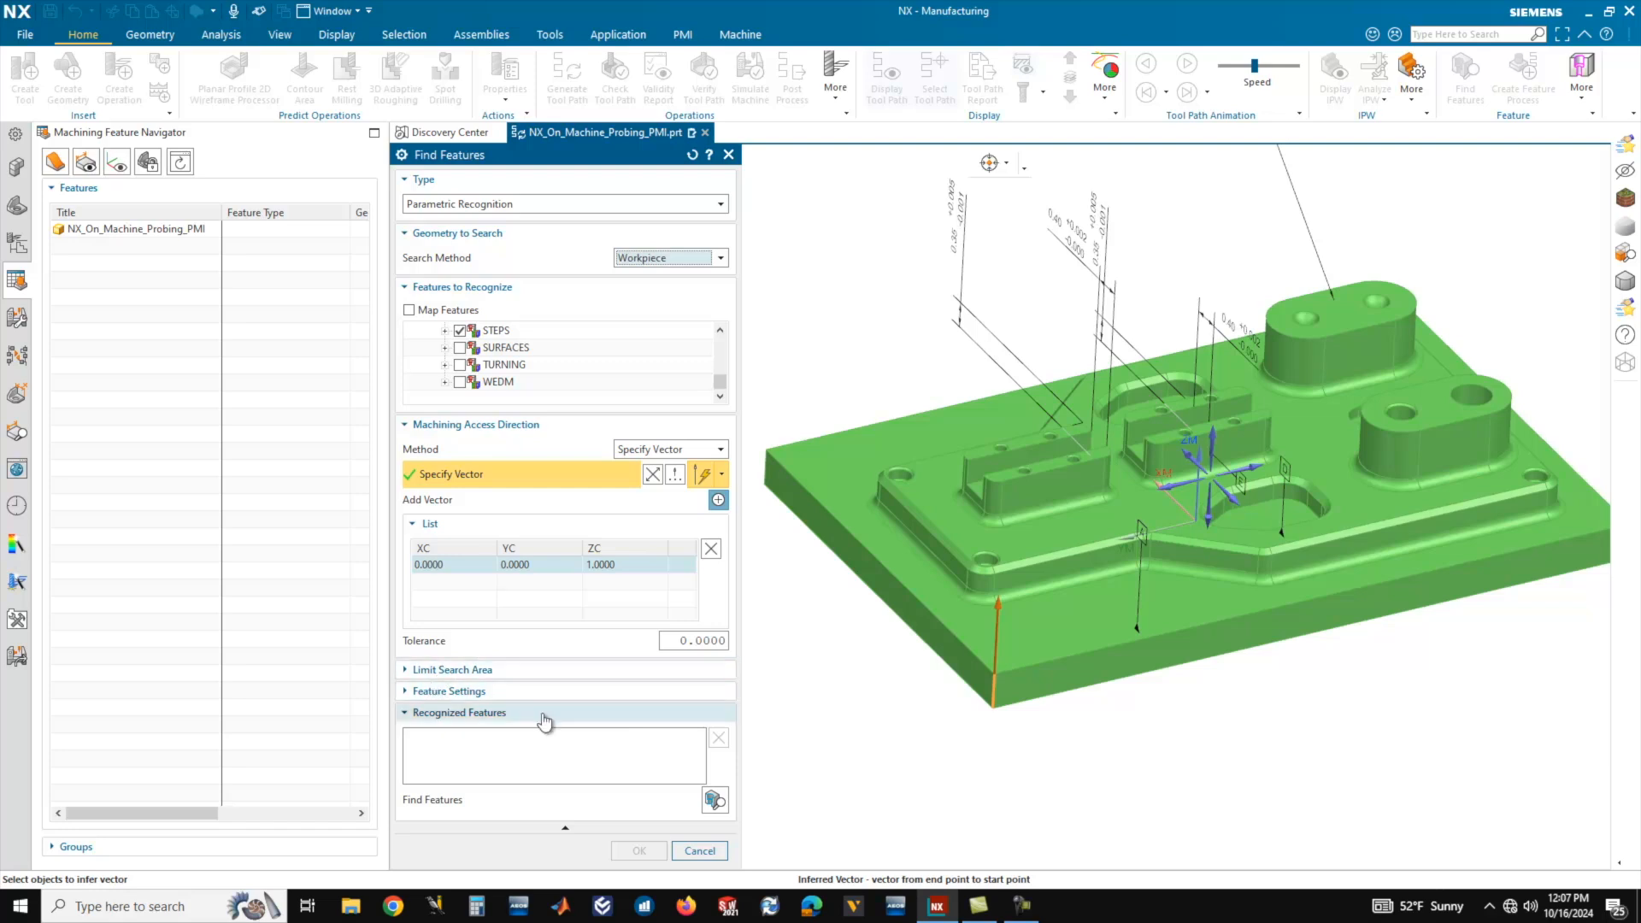
# Run Find Features on the workpiece, and repeat the search with the SURFACES feature type included.
pyautogui.click(714, 801)
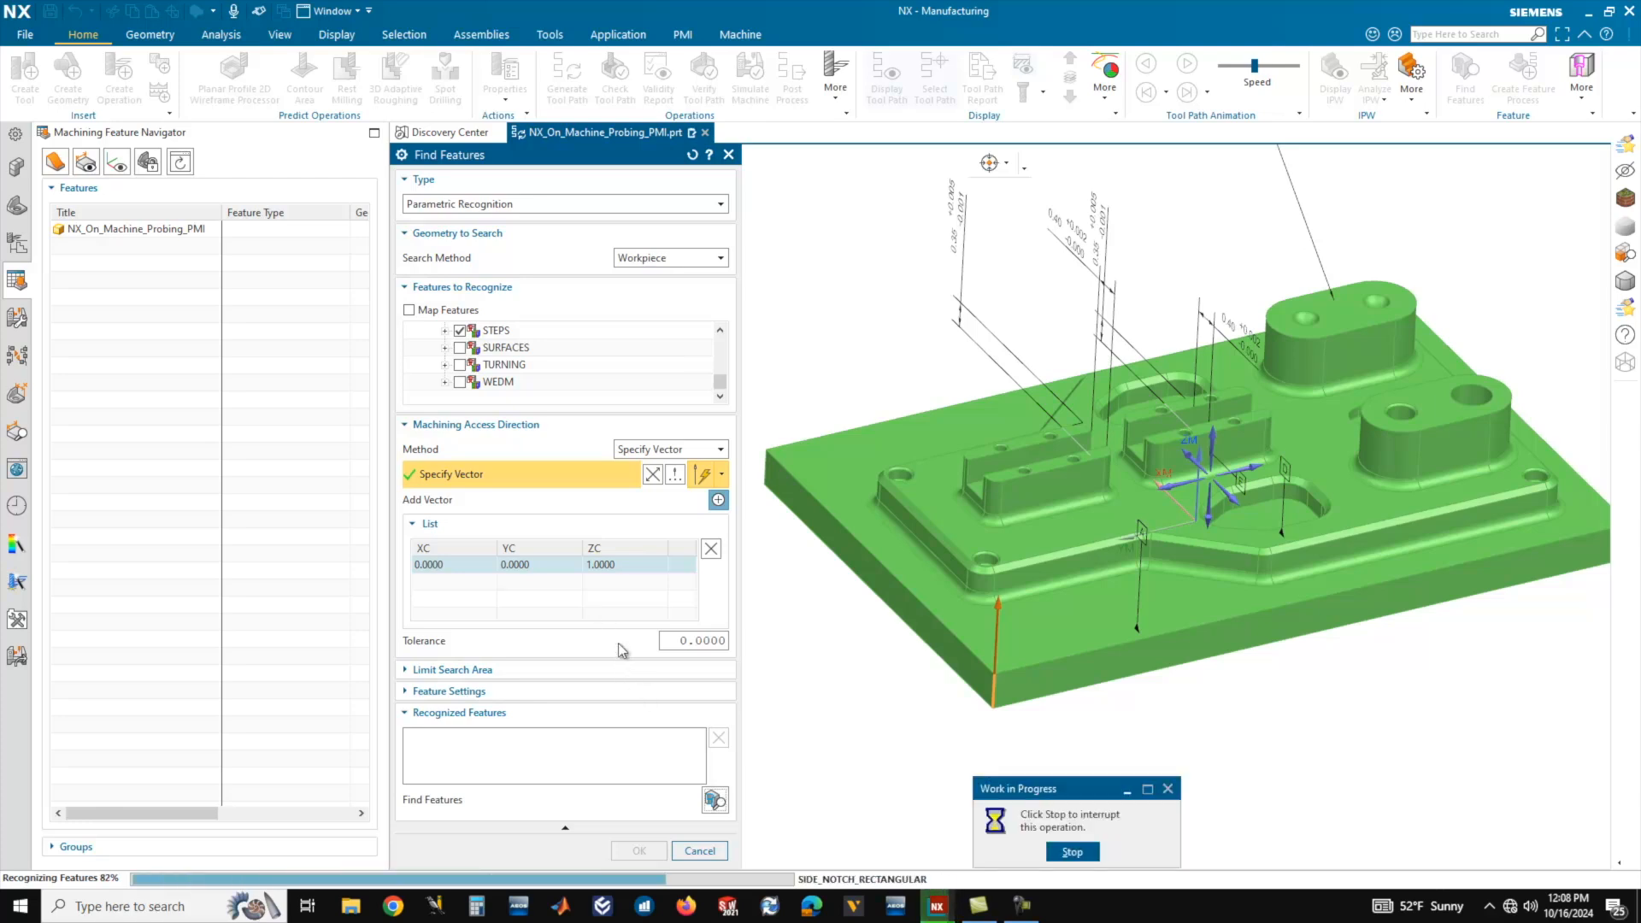
pyautogui.moveTo(1136, 479)
pyautogui.mouseDown(button='middle')
pyautogui.moveTo(1149, 475)
pyautogui.moveTo(1136, 483)
pyautogui.moveTo(1160, 530)
pyautogui.moveTo(1167, 461)
pyautogui.moveTo(1164, 481)
pyautogui.moveTo(1167, 466)
pyautogui.moveTo(1142, 475)
pyautogui.mouseUp(button='middle')
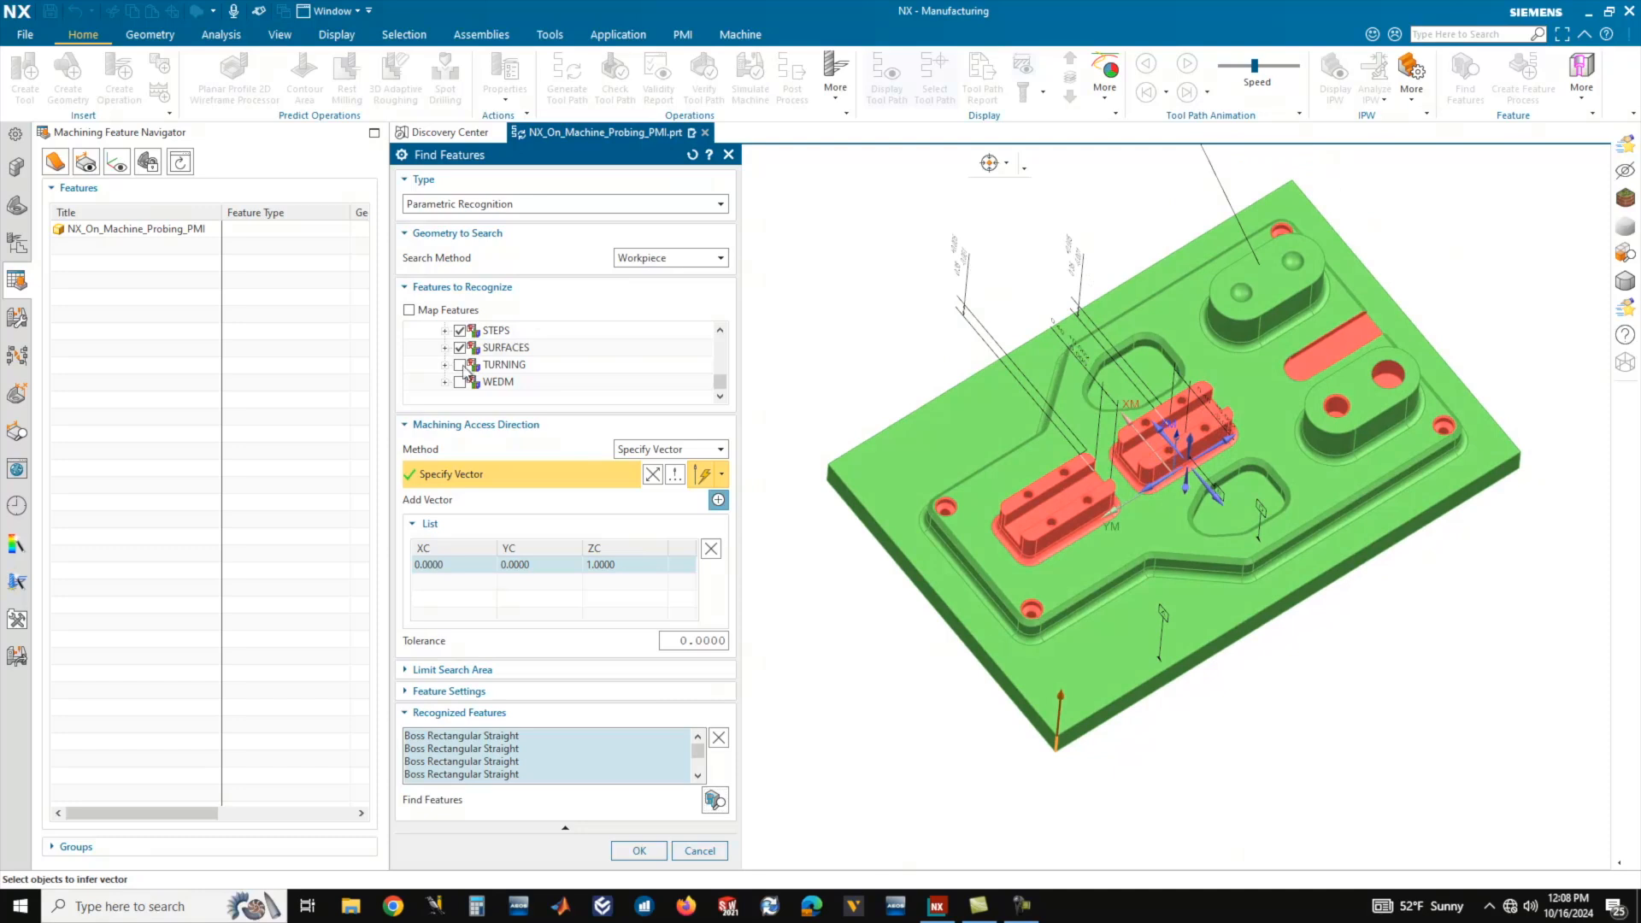
pyautogui.click(718, 805)
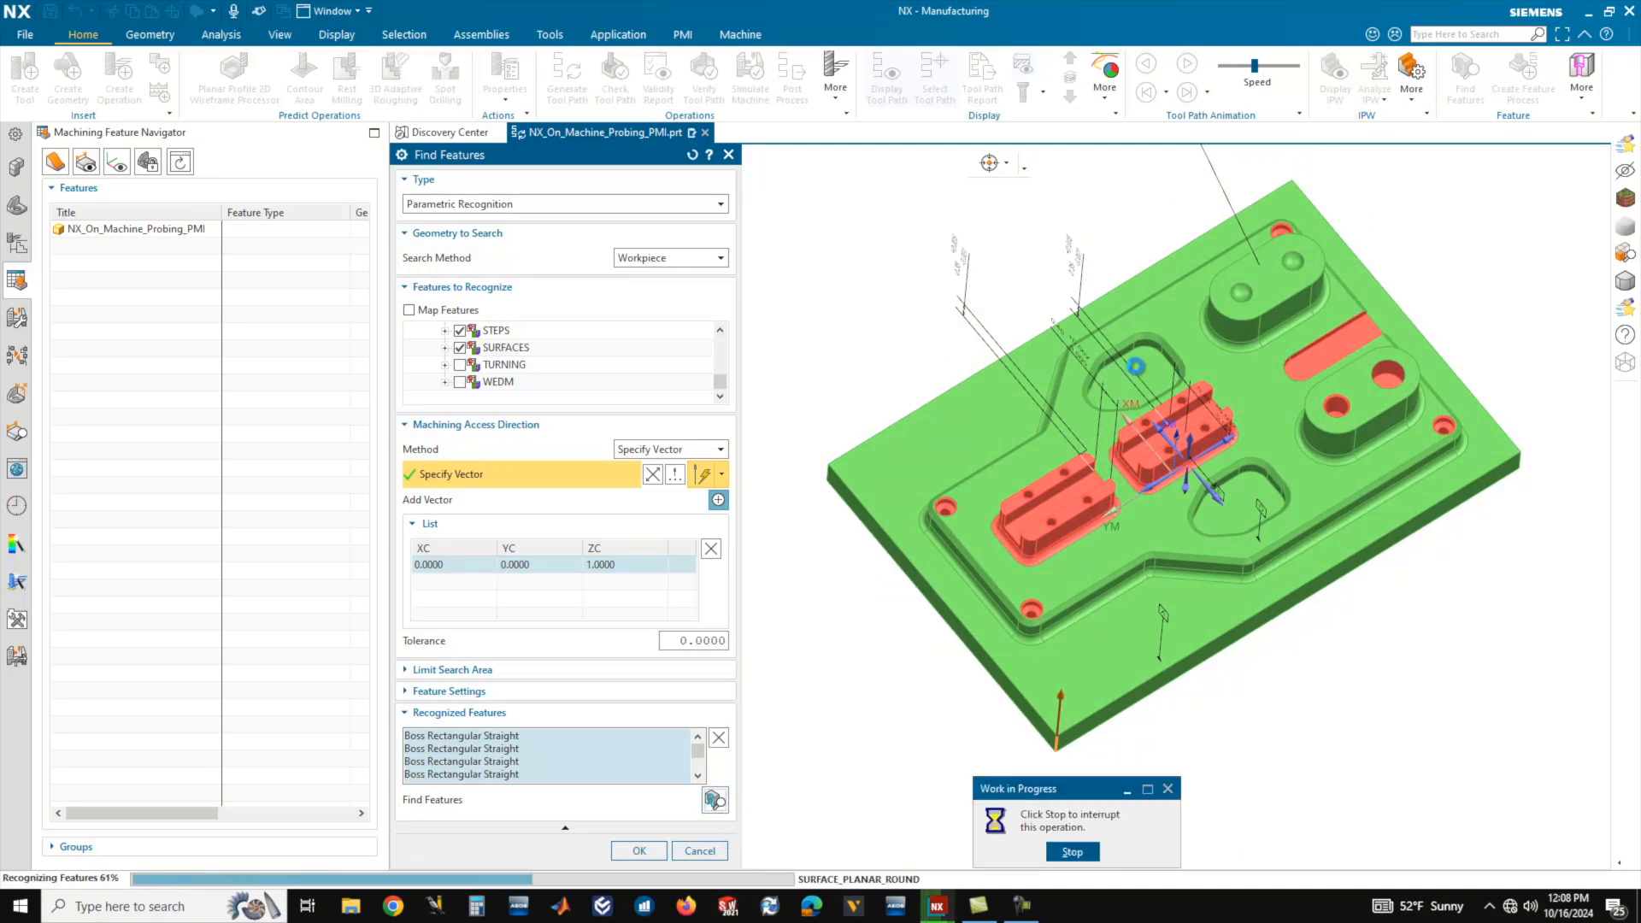
# Examine the recognized features highlighted on the plate, including the bosses, slots, holes, pocket floors and planar top faces.
pyautogui.moveTo(1193, 431); pyautogui.dragTo(1208, 425, button='middle')
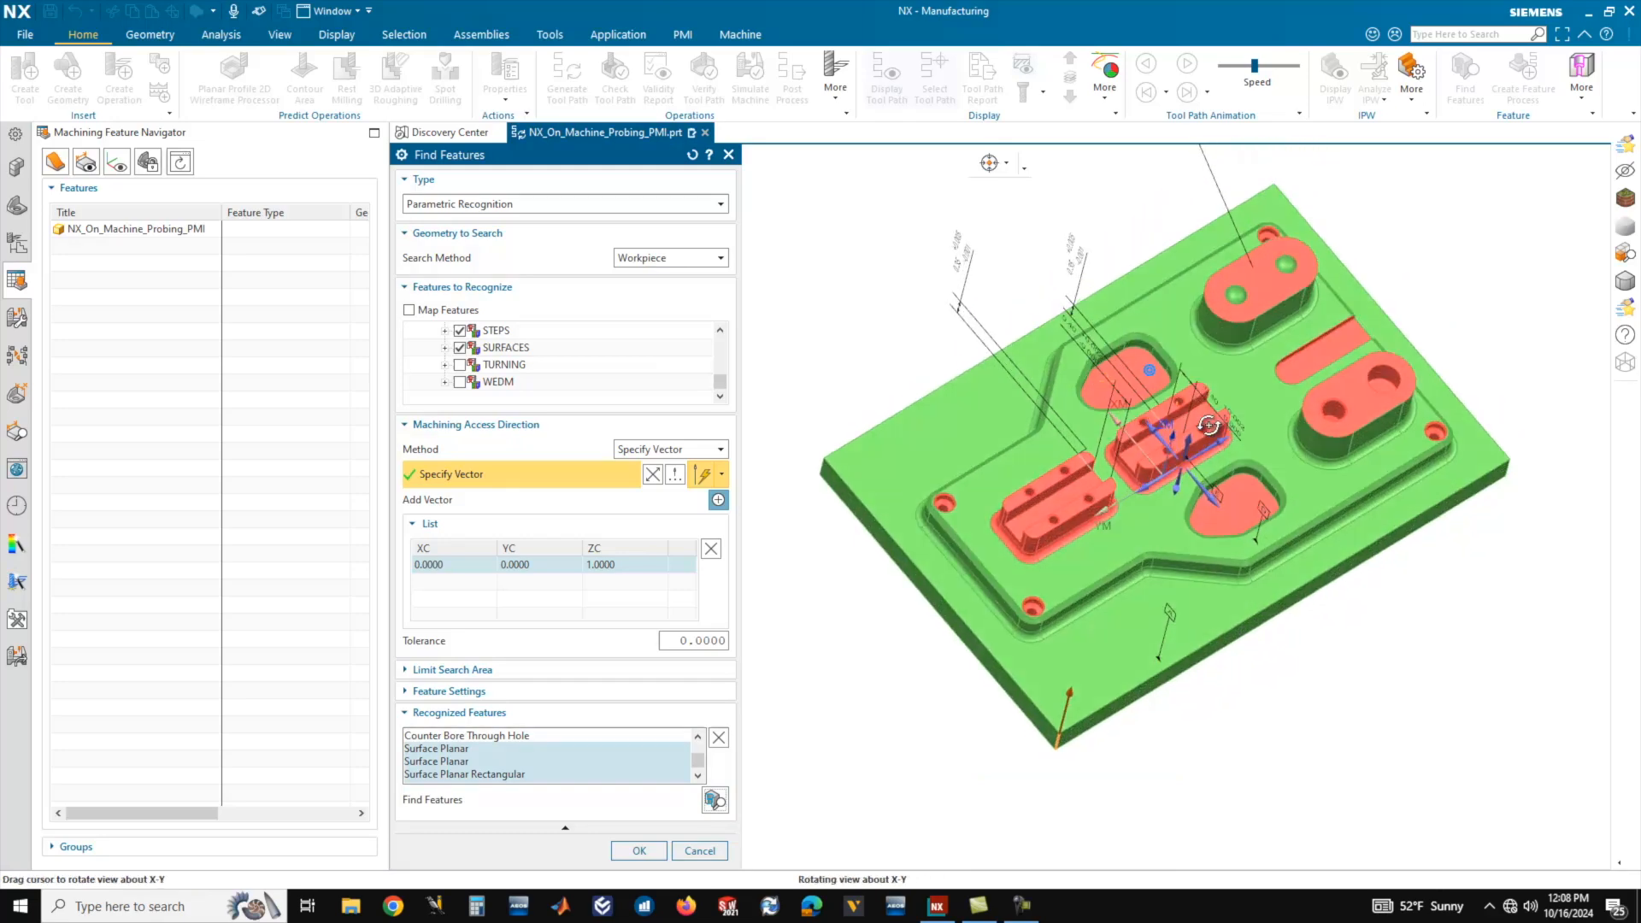
pyautogui.scroll(5, 1257, 287)
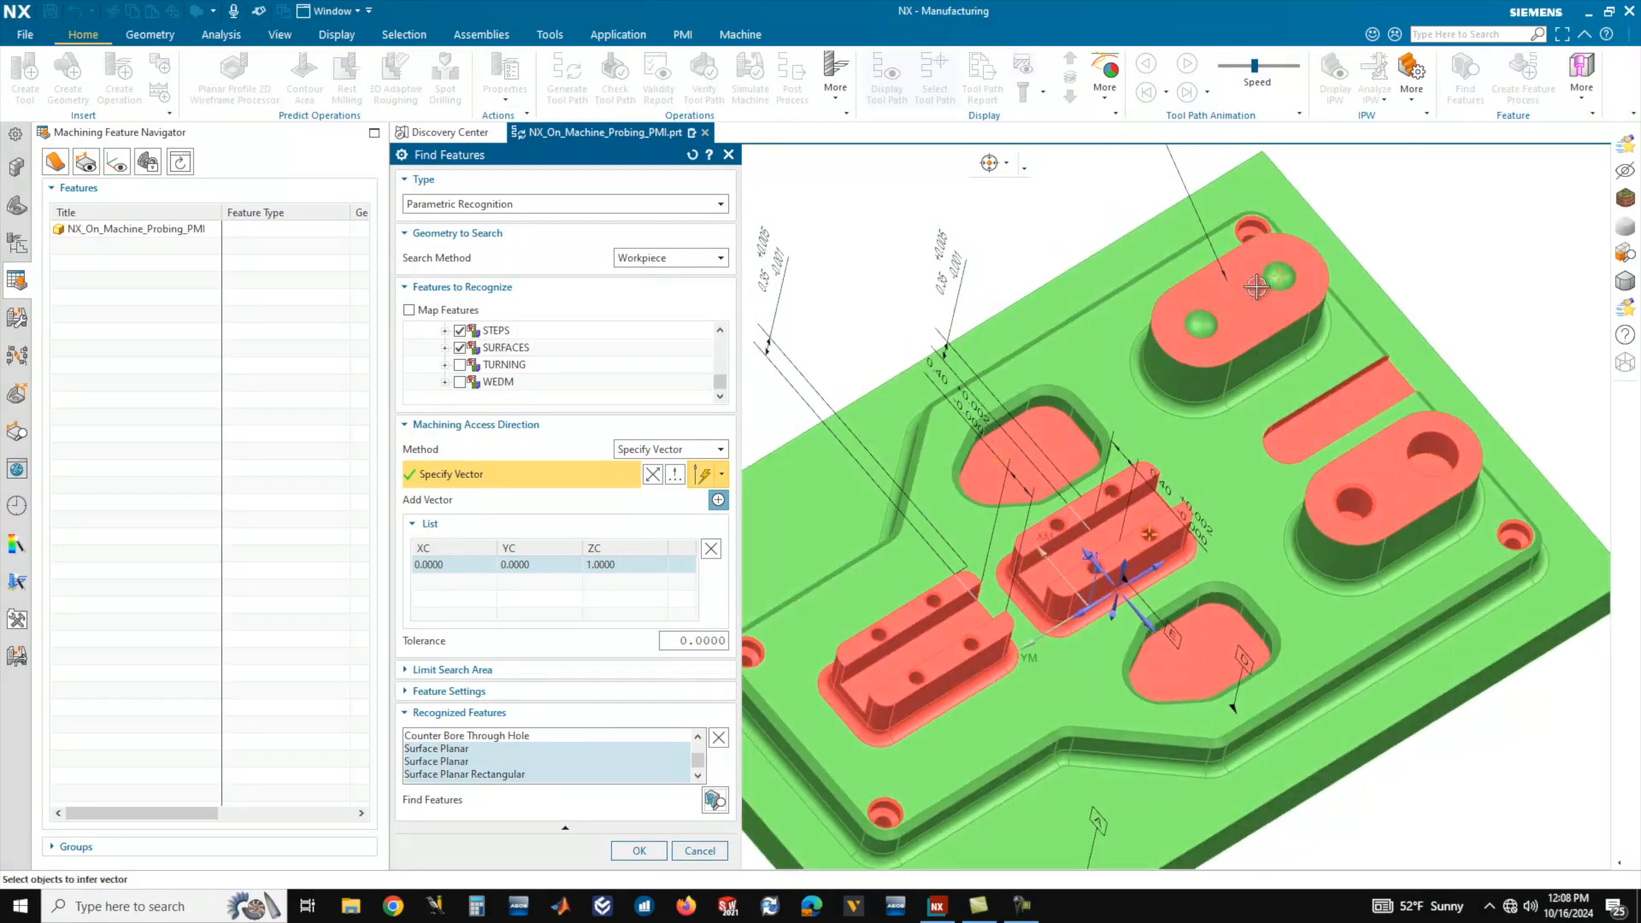
pyautogui.moveTo(1346, 438); pyautogui.dragTo(1406, 518, button='middle')
pyautogui.moveTo(1300, 484); pyautogui.dragTo(1350, 521, button='middle')
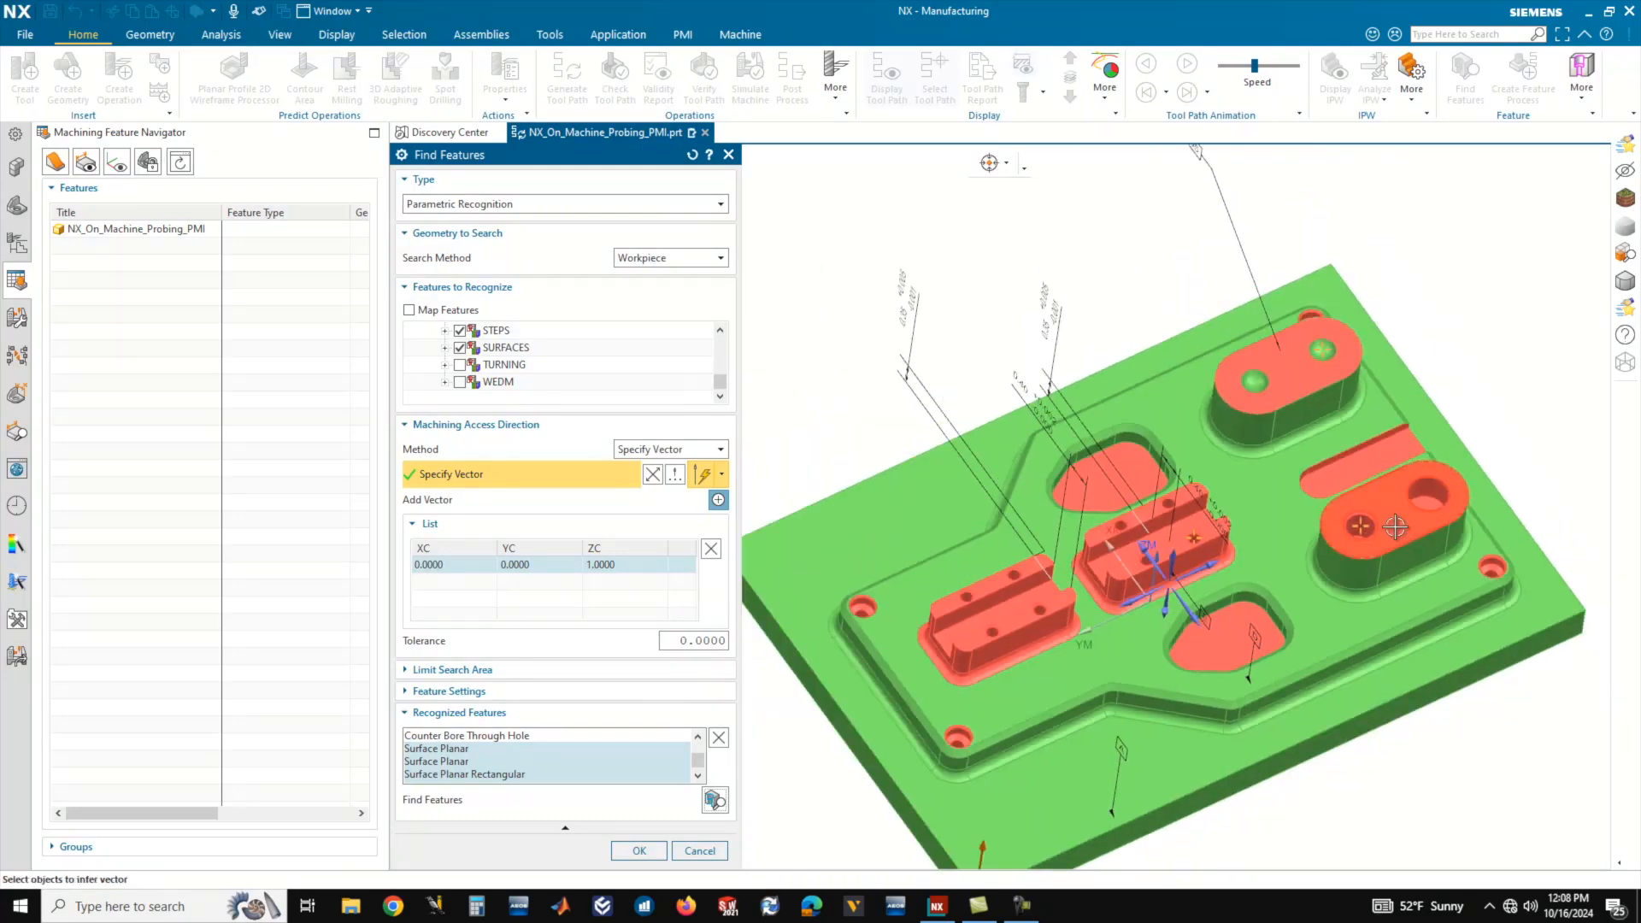
pyautogui.scroll(3, 1184, 560)
pyautogui.scroll(1, 1185, 561)
pyautogui.moveTo(1109, 316); pyautogui.dragTo(1108, 362, button='middle')
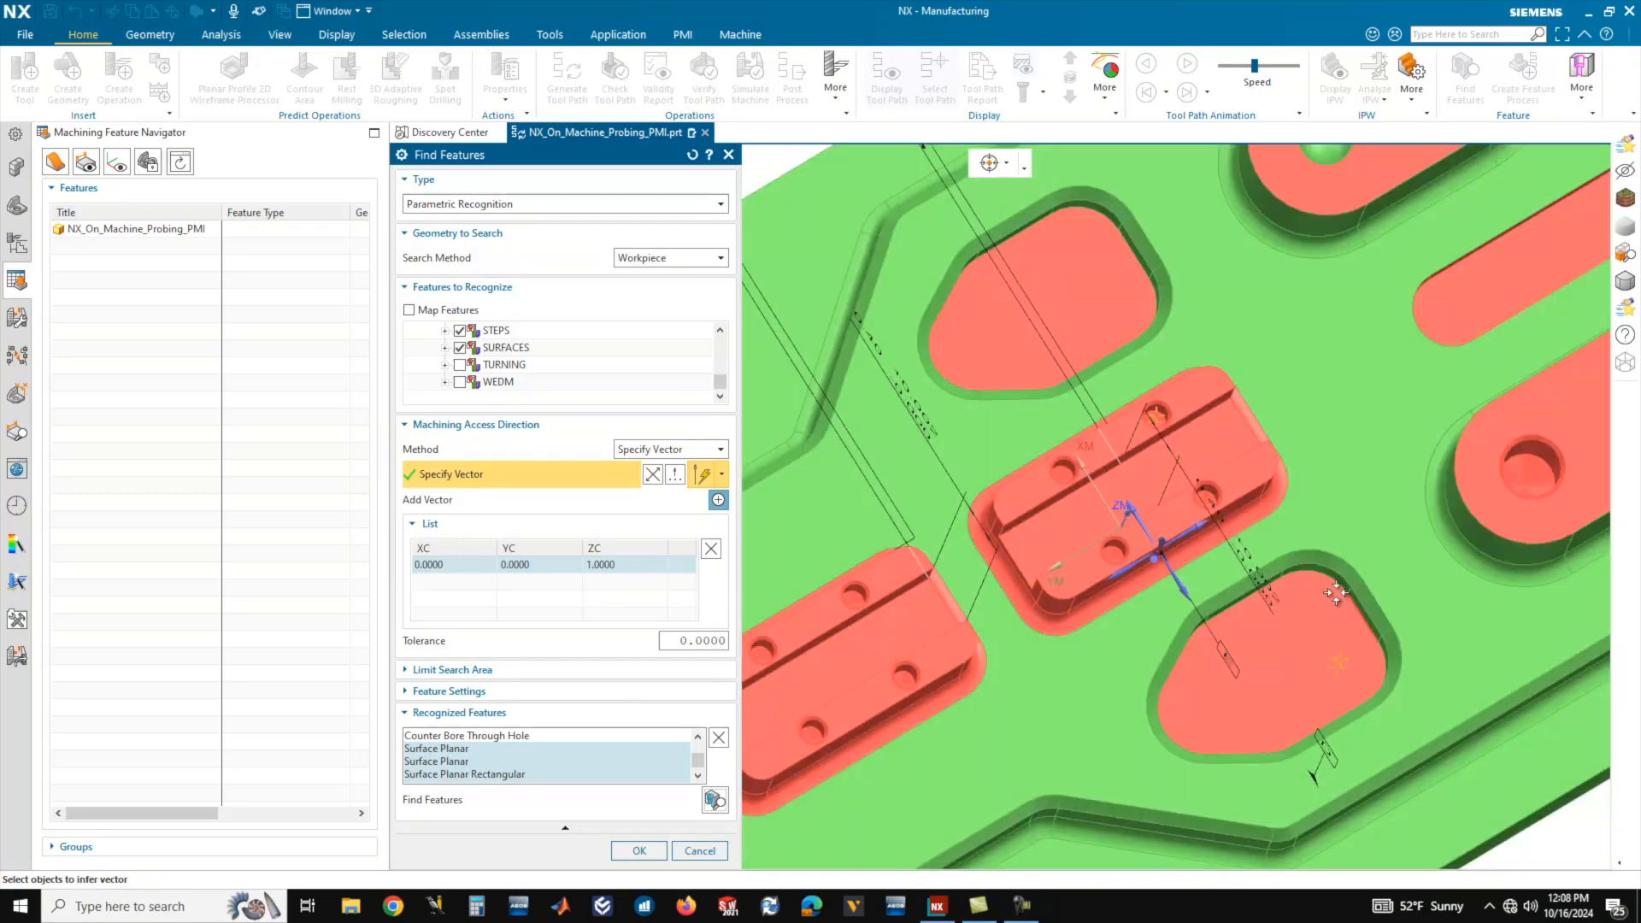
pyautogui.moveTo(1361, 580)
pyautogui.mouseDown(button='middle')
pyautogui.moveTo(1345, 545)
pyautogui.moveTo(1344, 591)
pyautogui.moveTo(1339, 562)
pyautogui.mouseUp(button='middle')
pyautogui.scroll(-3, 1349, 555)
pyautogui.scroll(-1, 1053, 554)
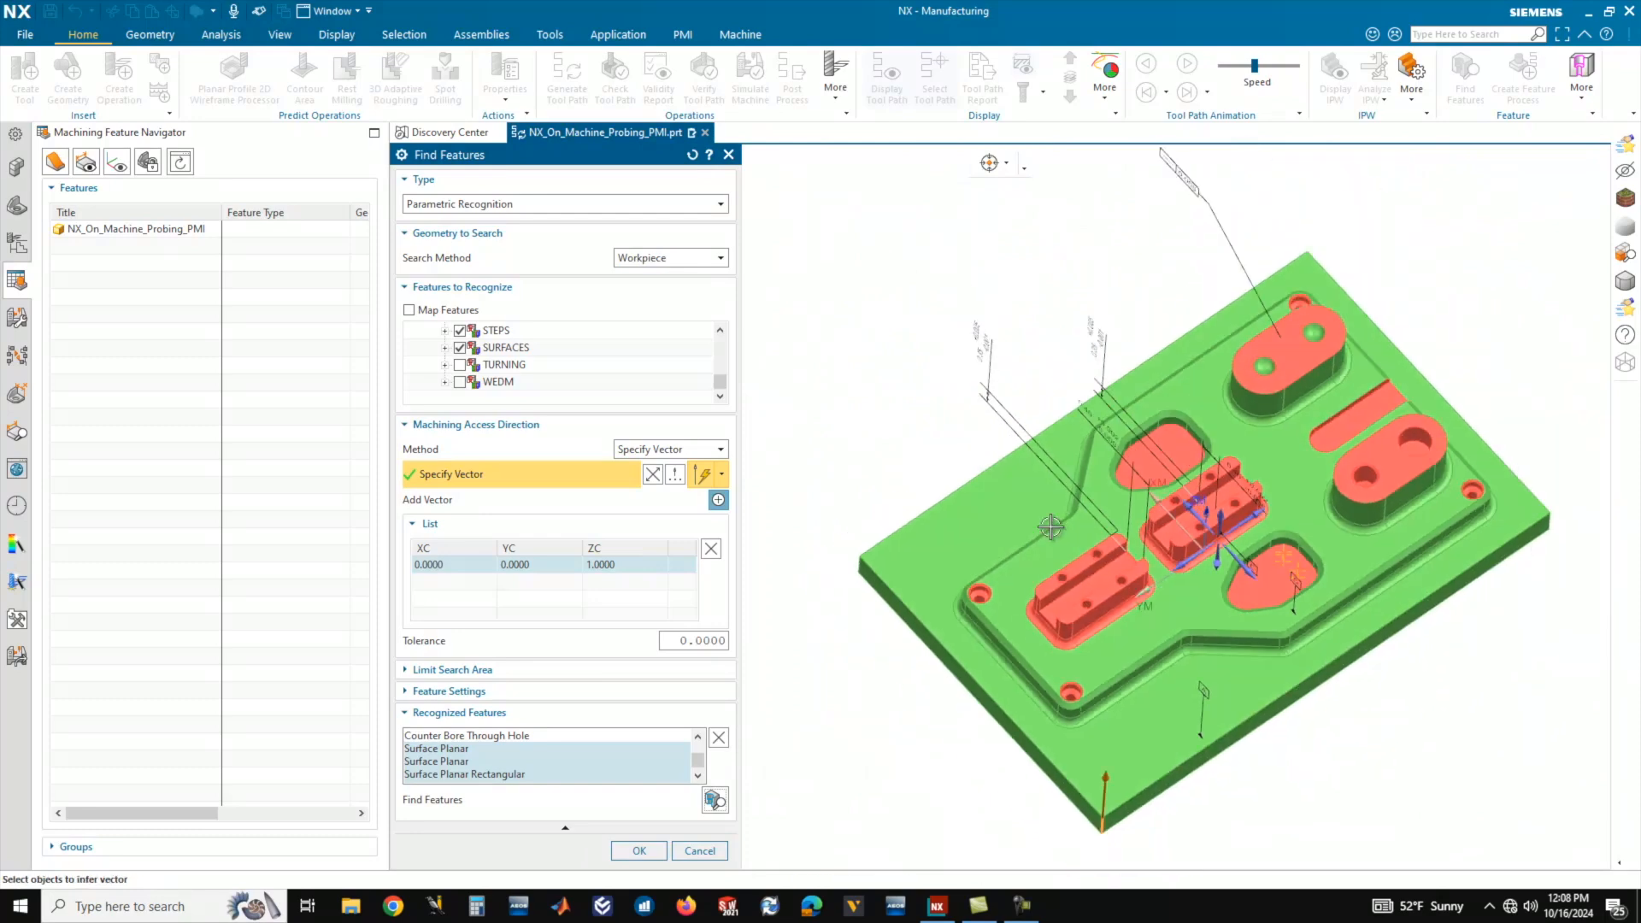
# Accept the recognized features and expand the part's feature list to show them.
pyautogui.click(639, 850)
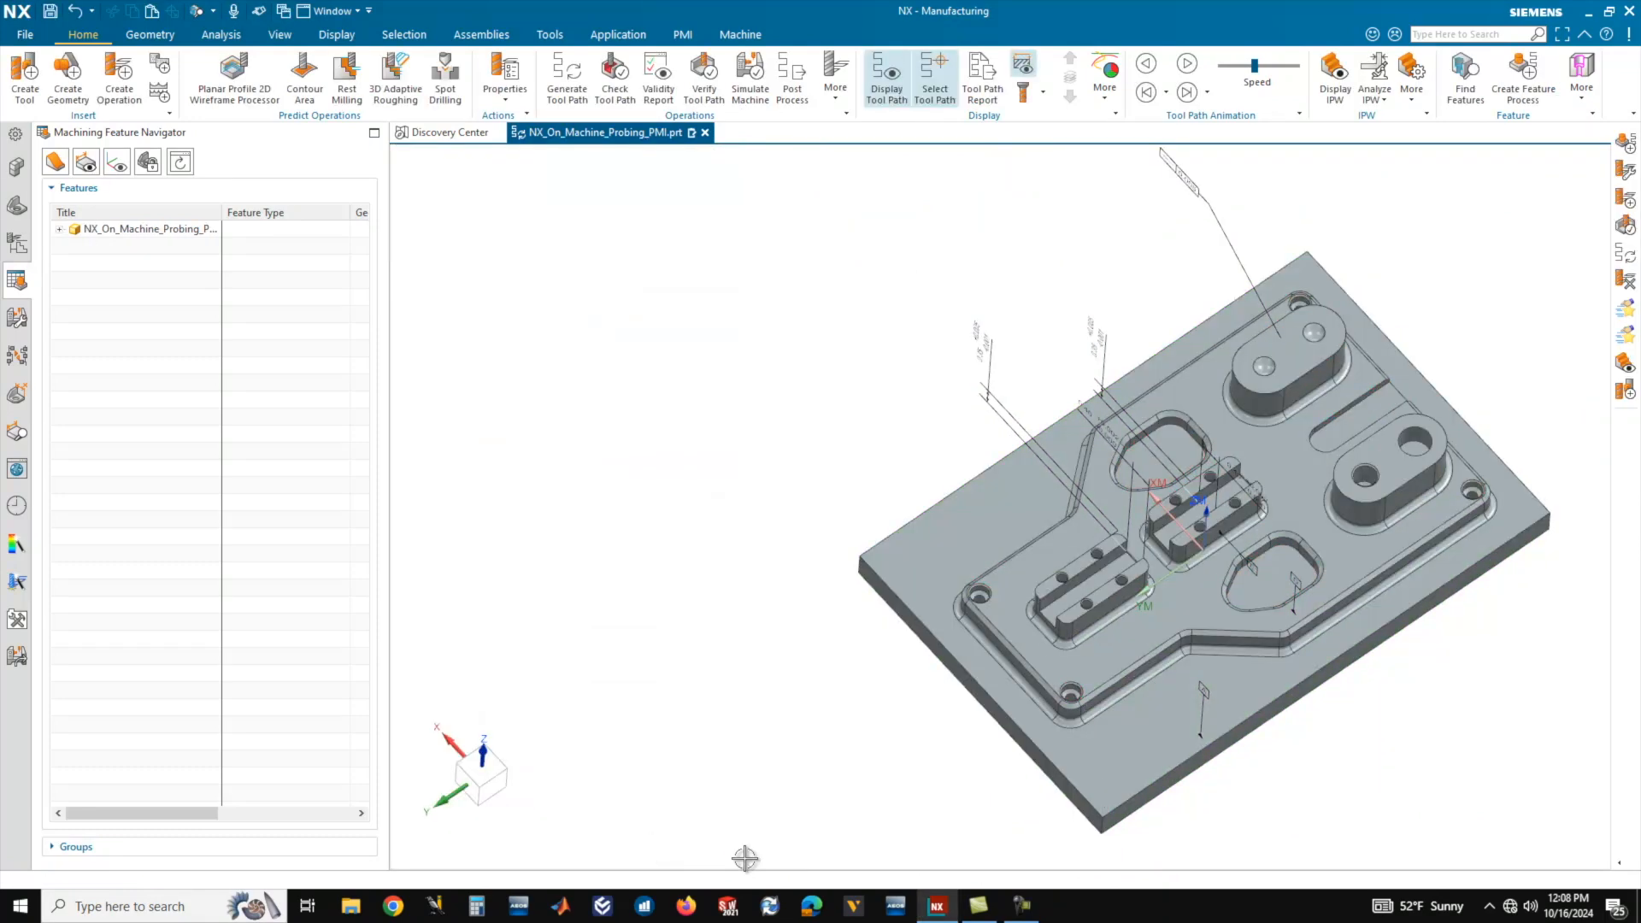
pyautogui.click(59, 229)
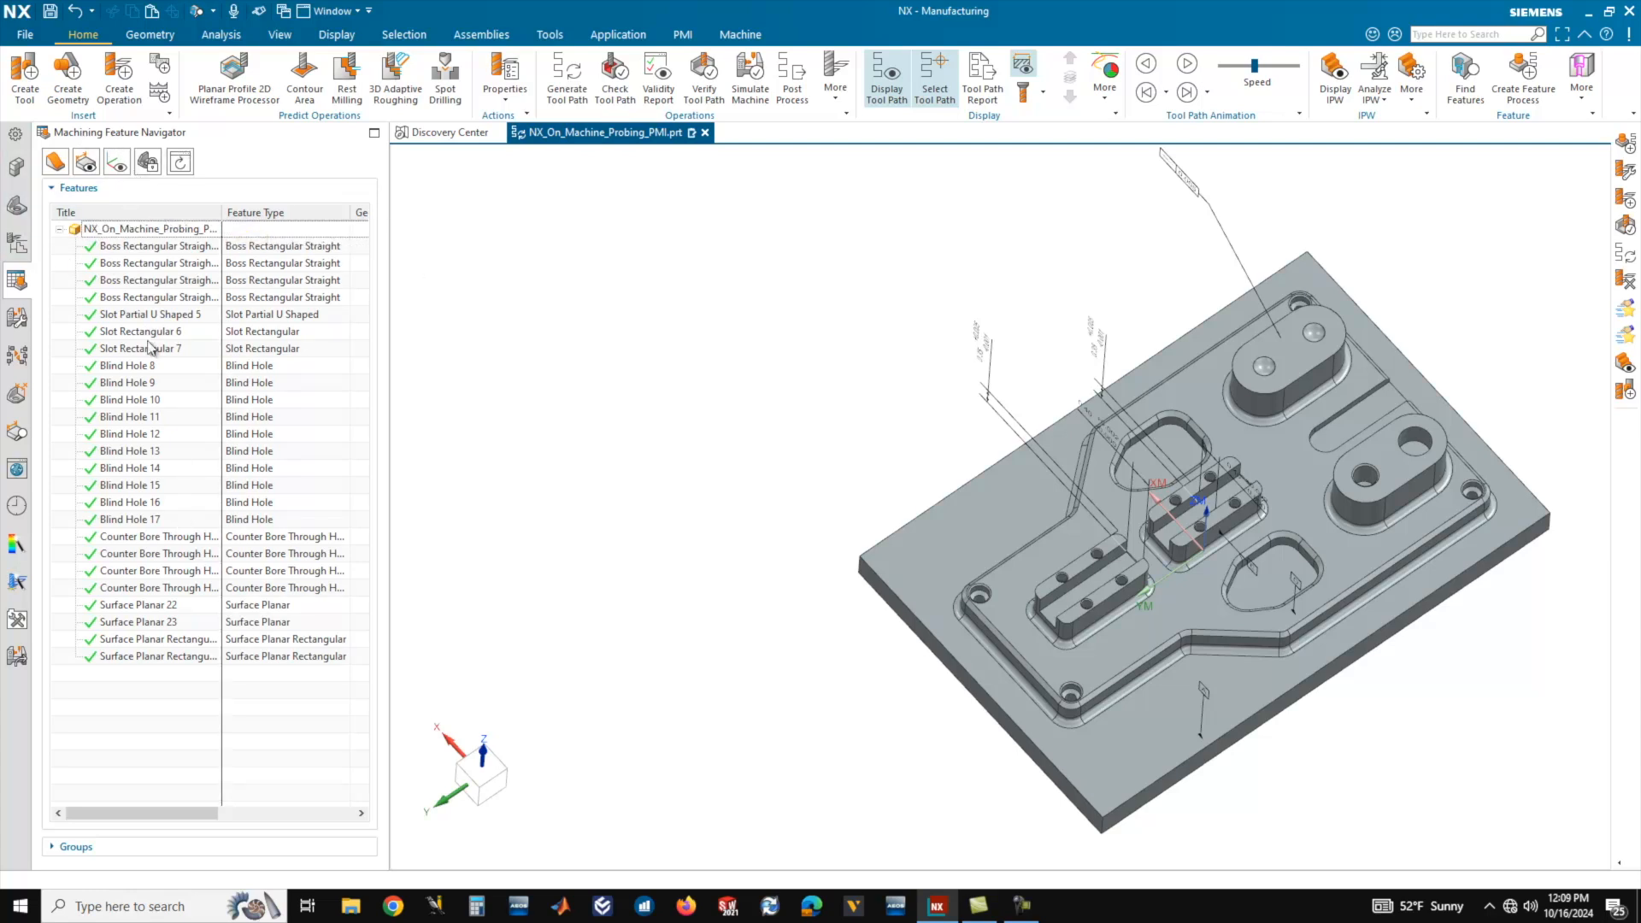
pyautogui.moveTo(159, 249)
pyautogui.click(228, 723)
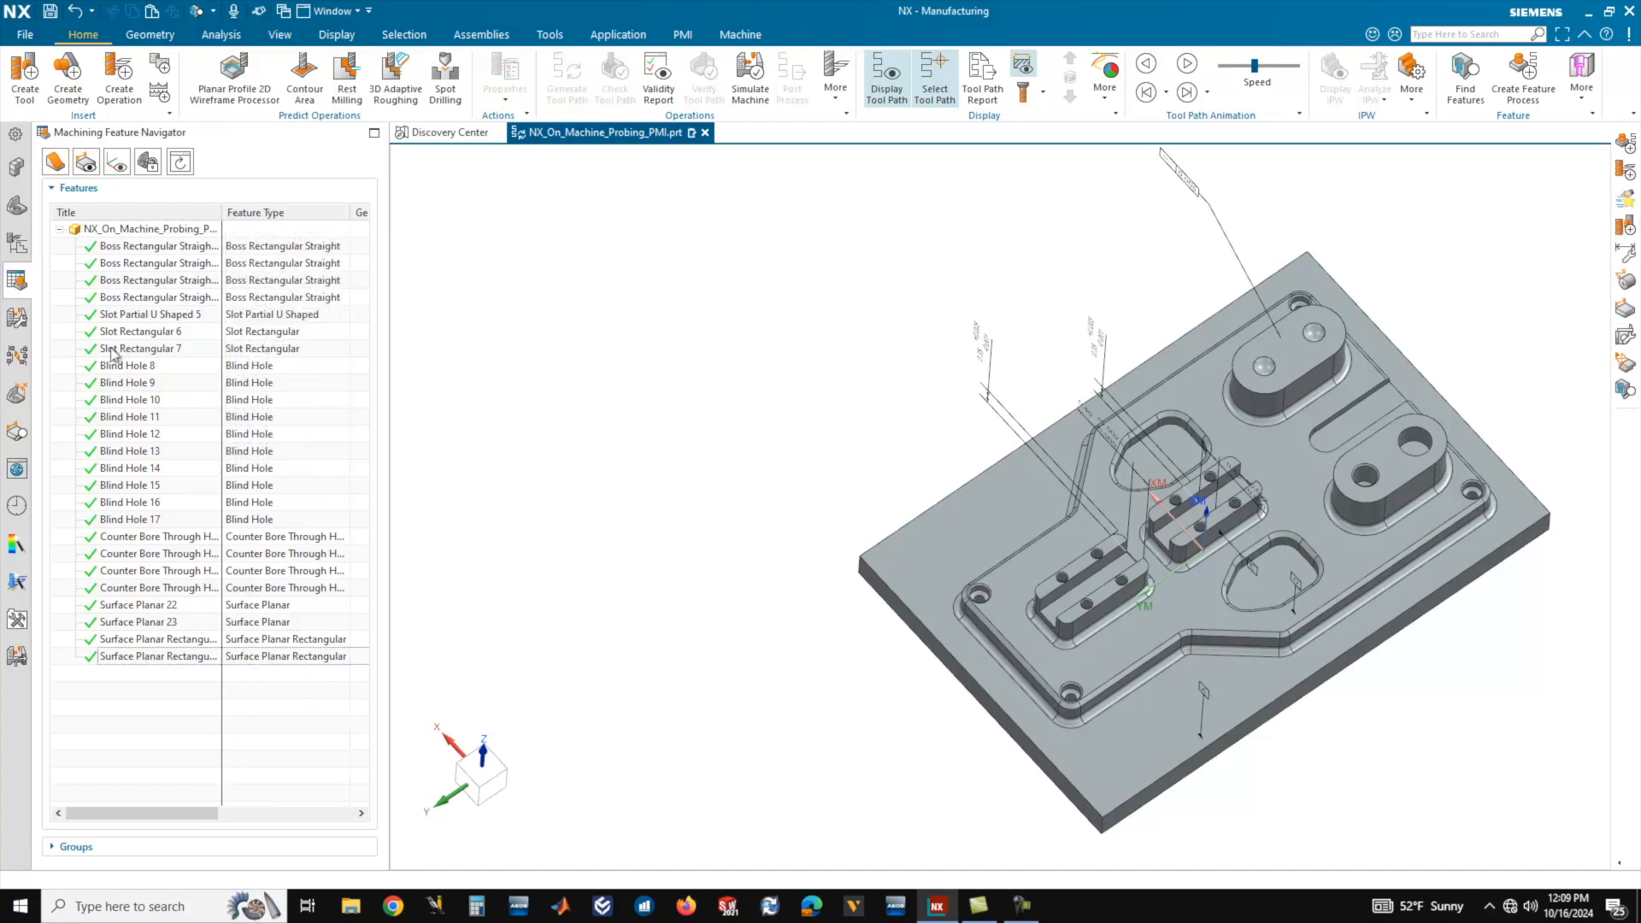
# Select all recognized features, from the first rectangular boss to the last planar surface, and start Create Feature Process for them.
pyautogui.click(128, 247)
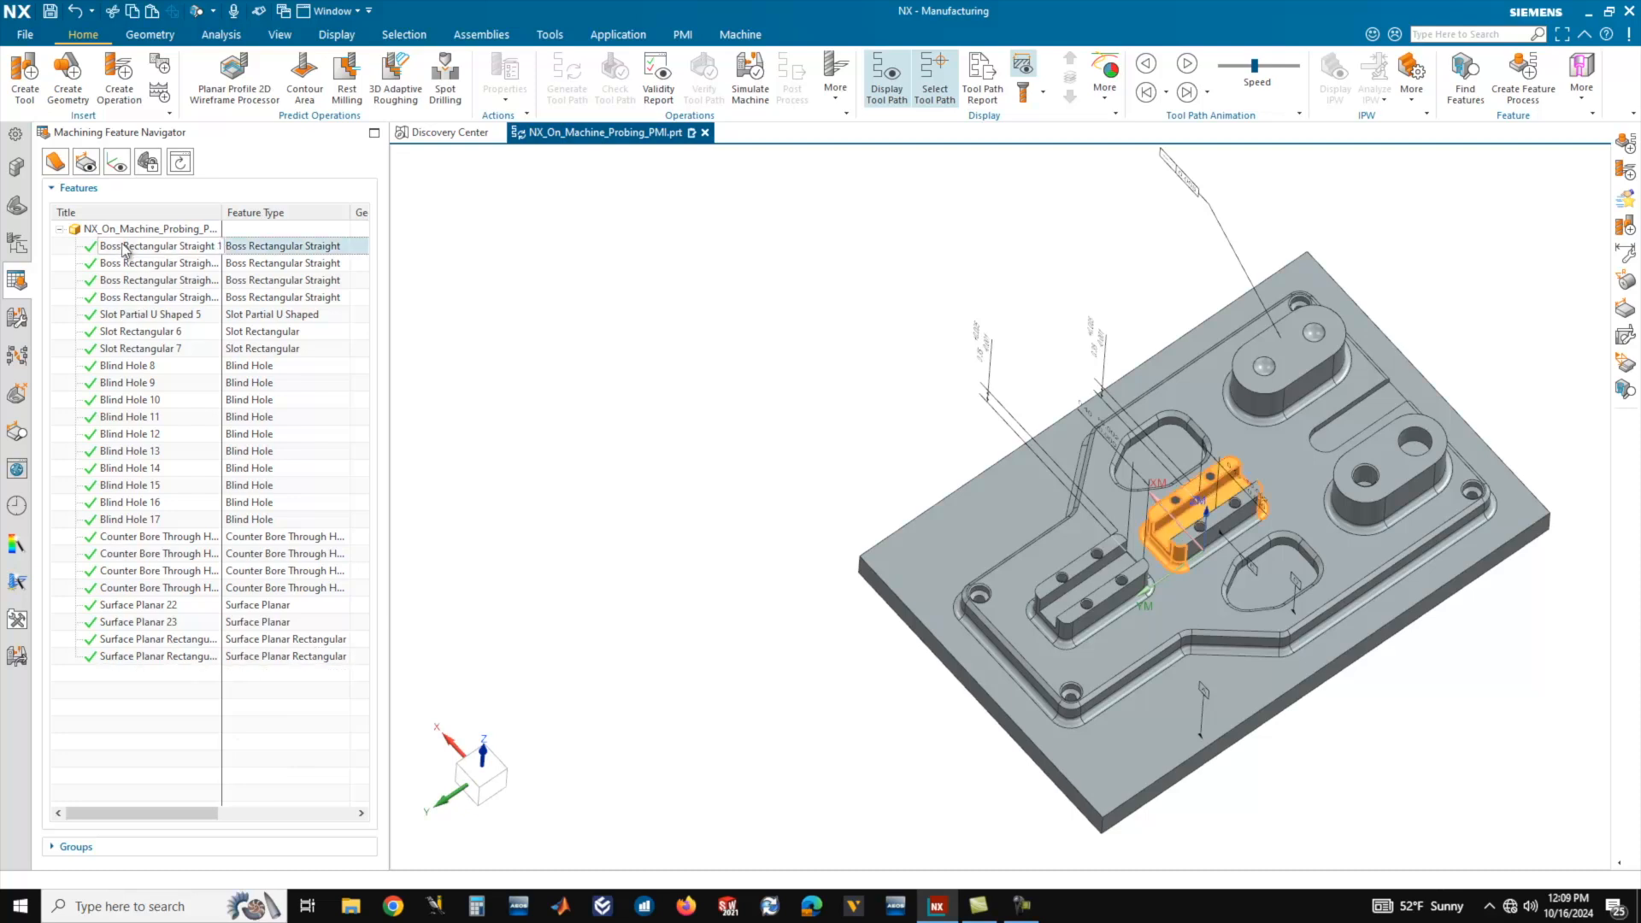
pyautogui.keyDown('shift'); pyautogui.click(132, 657); pyautogui.keyUp('shift')
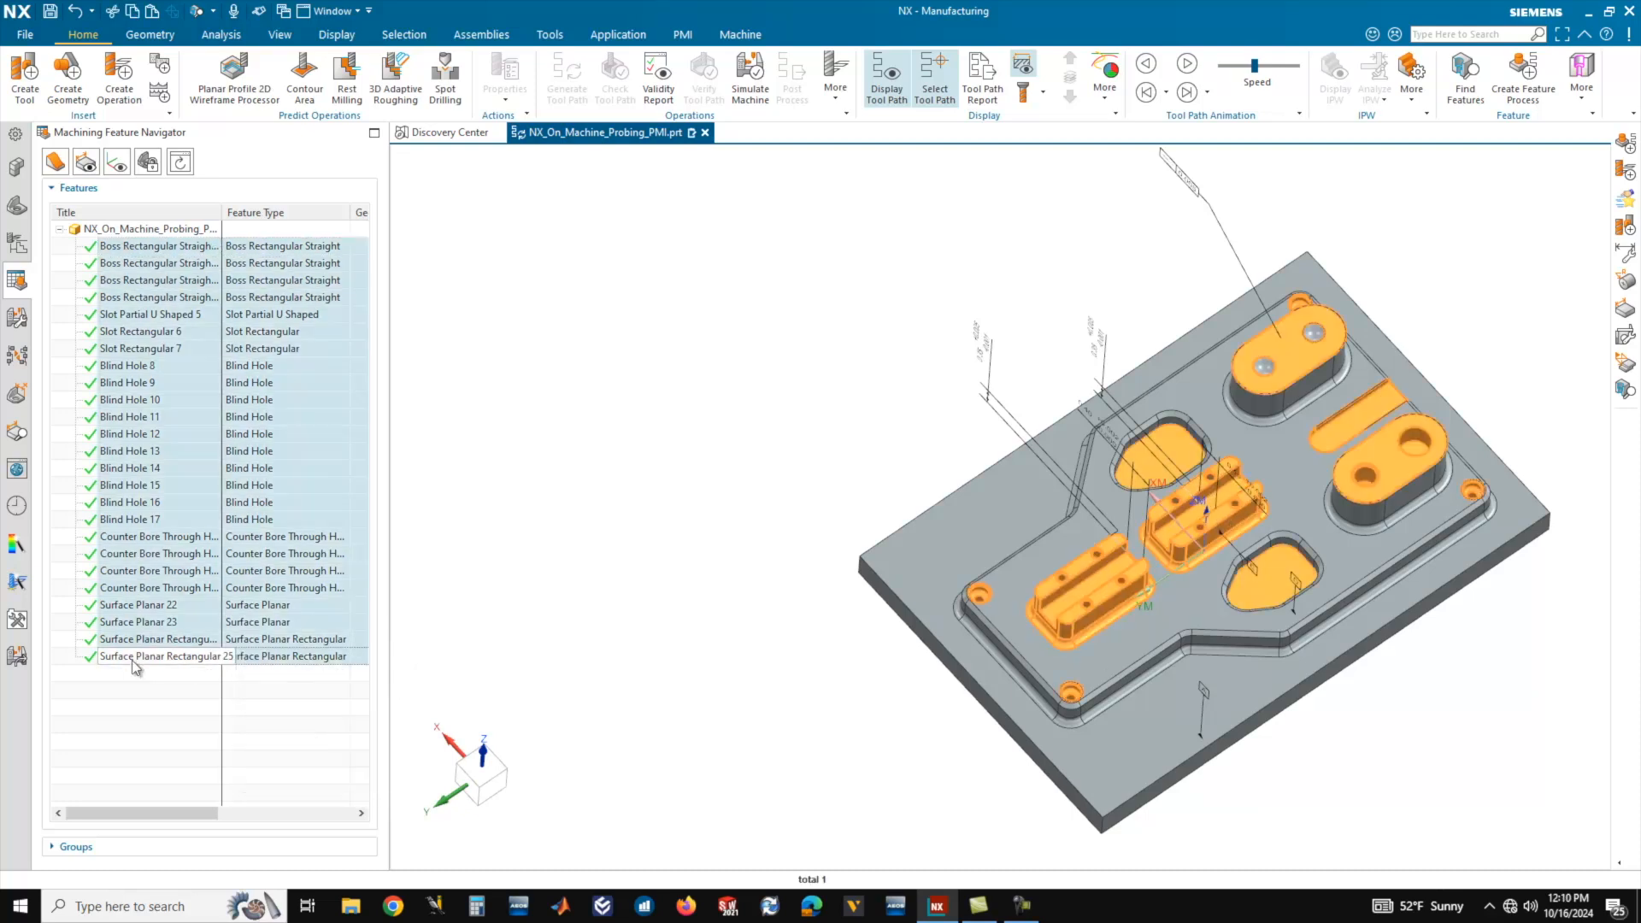
pyautogui.rightClick(134, 666)
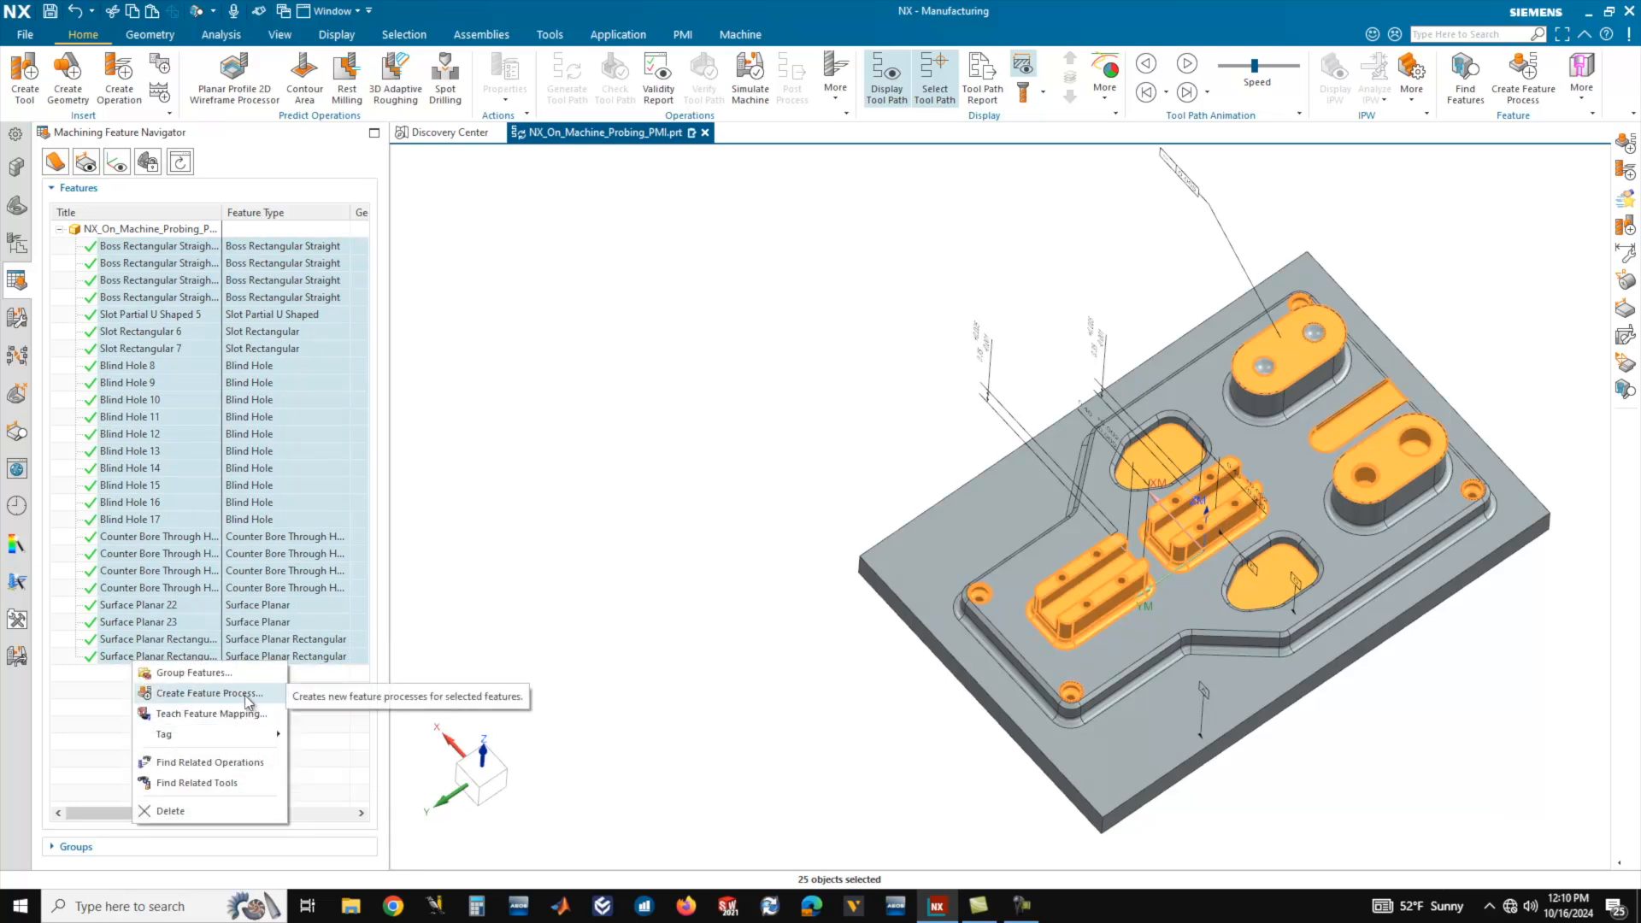
pyautogui.click(246, 696)
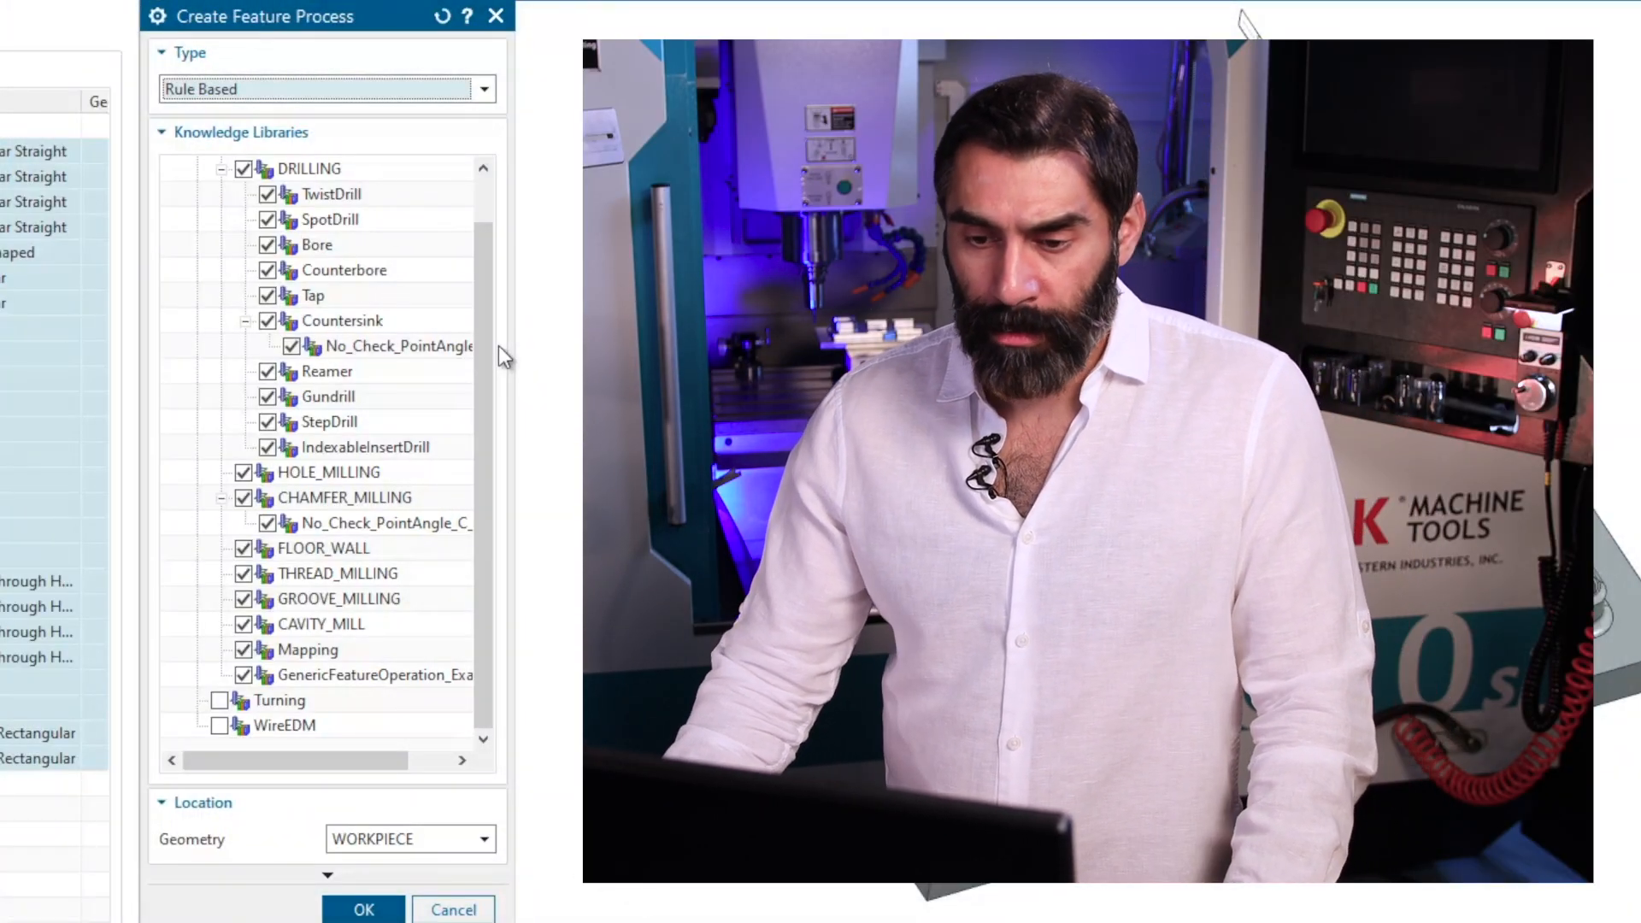
# Create the rule-based feature process with the MillDrill knowledge libraries, using WORKPIECE as the geometry location.
pyautogui.moveTo(479, 310); pyautogui.dragTo(482, 212)
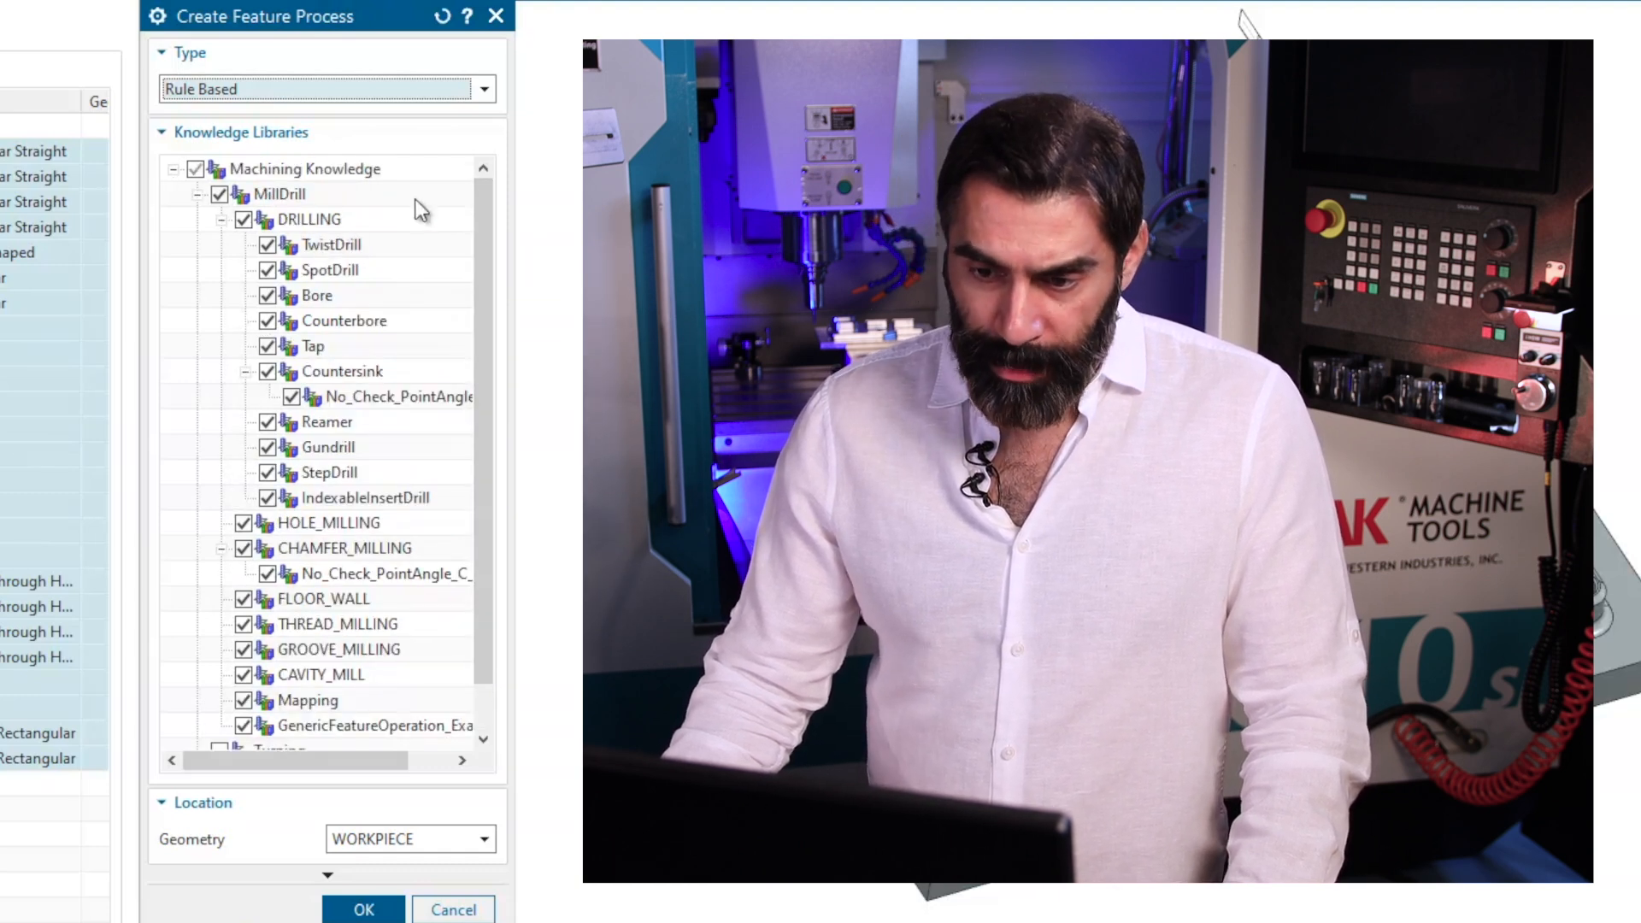
pyautogui.moveTo(478, 215); pyautogui.dragTo(479, 271)
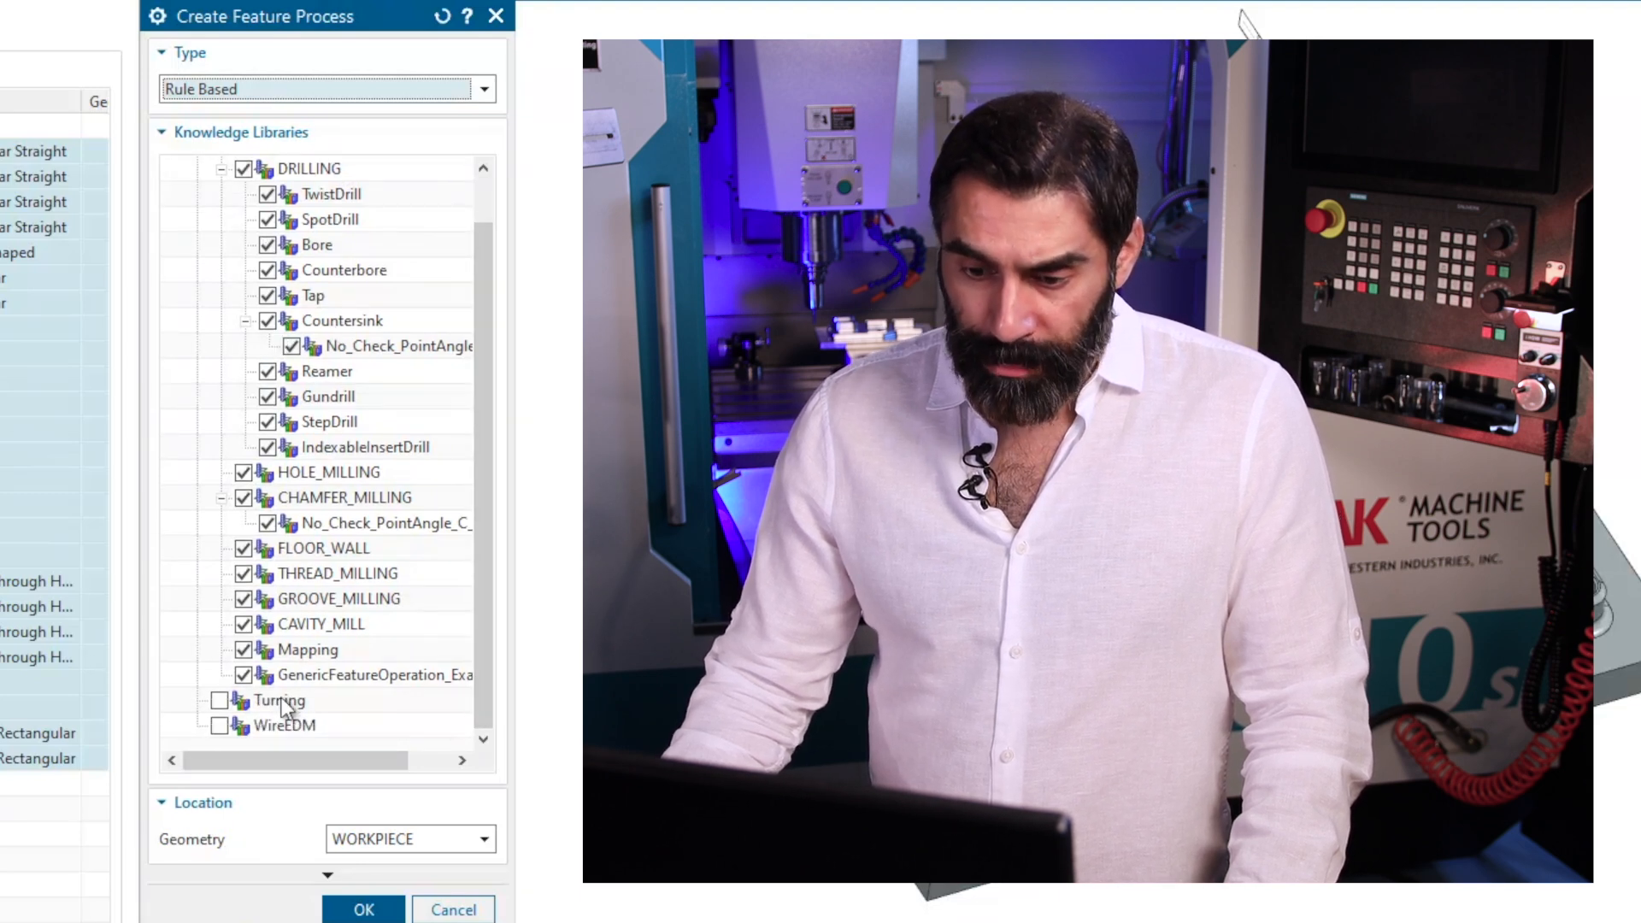
pyautogui.moveTo(475, 571); pyautogui.dragTo(514, 680)
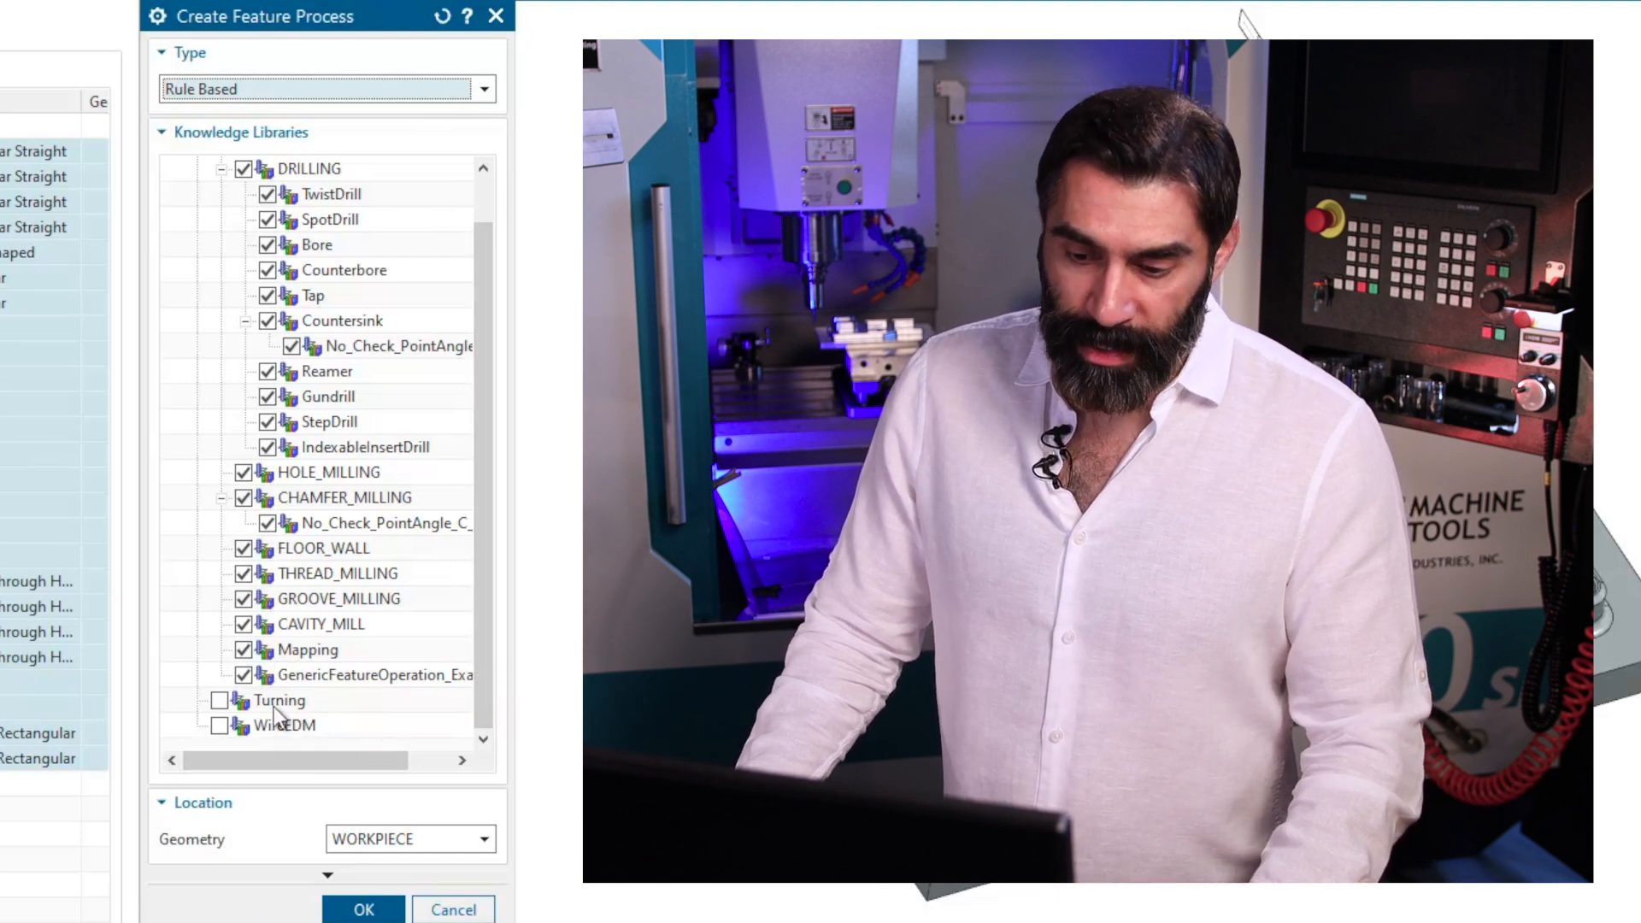
pyautogui.click(451, 842)
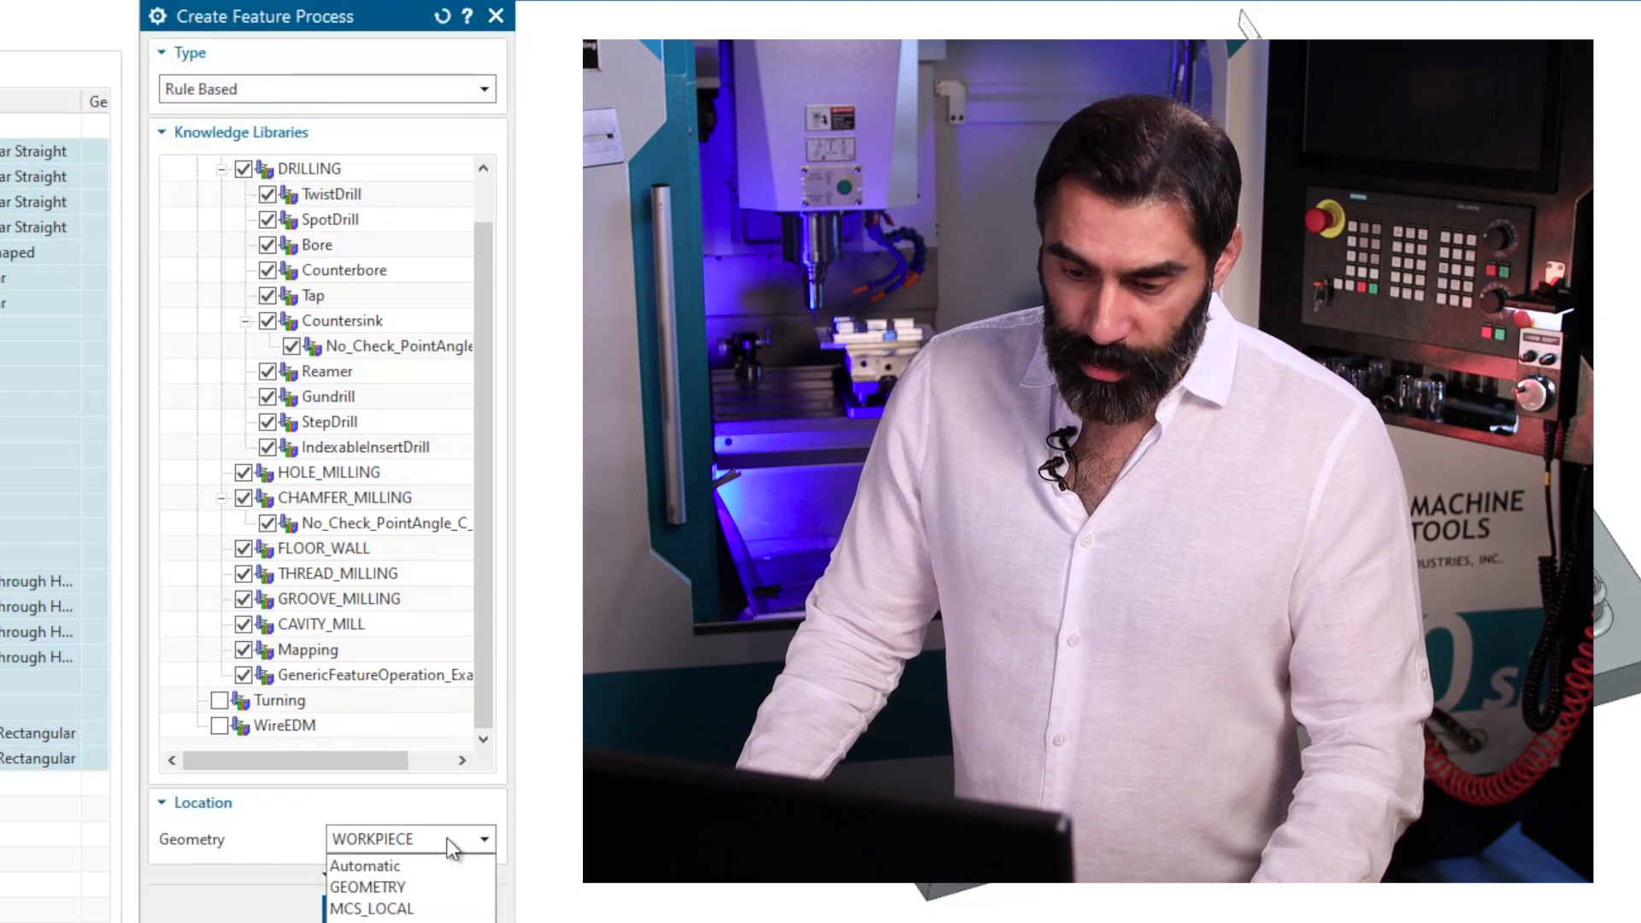
pyautogui.click(450, 842)
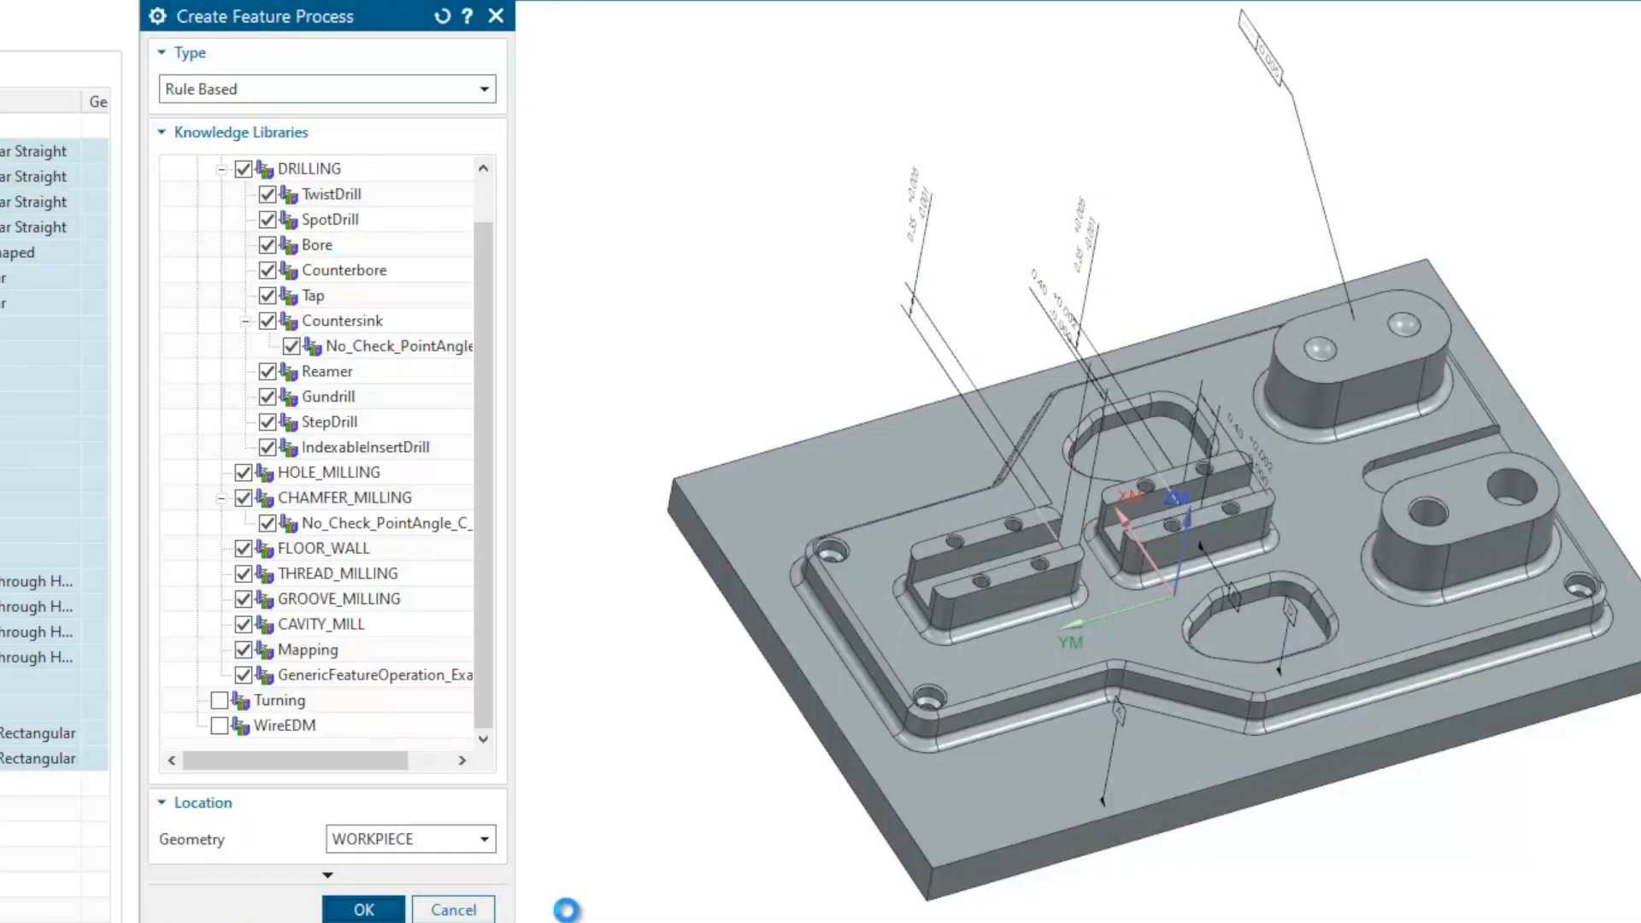
pyautogui.click(364, 909)
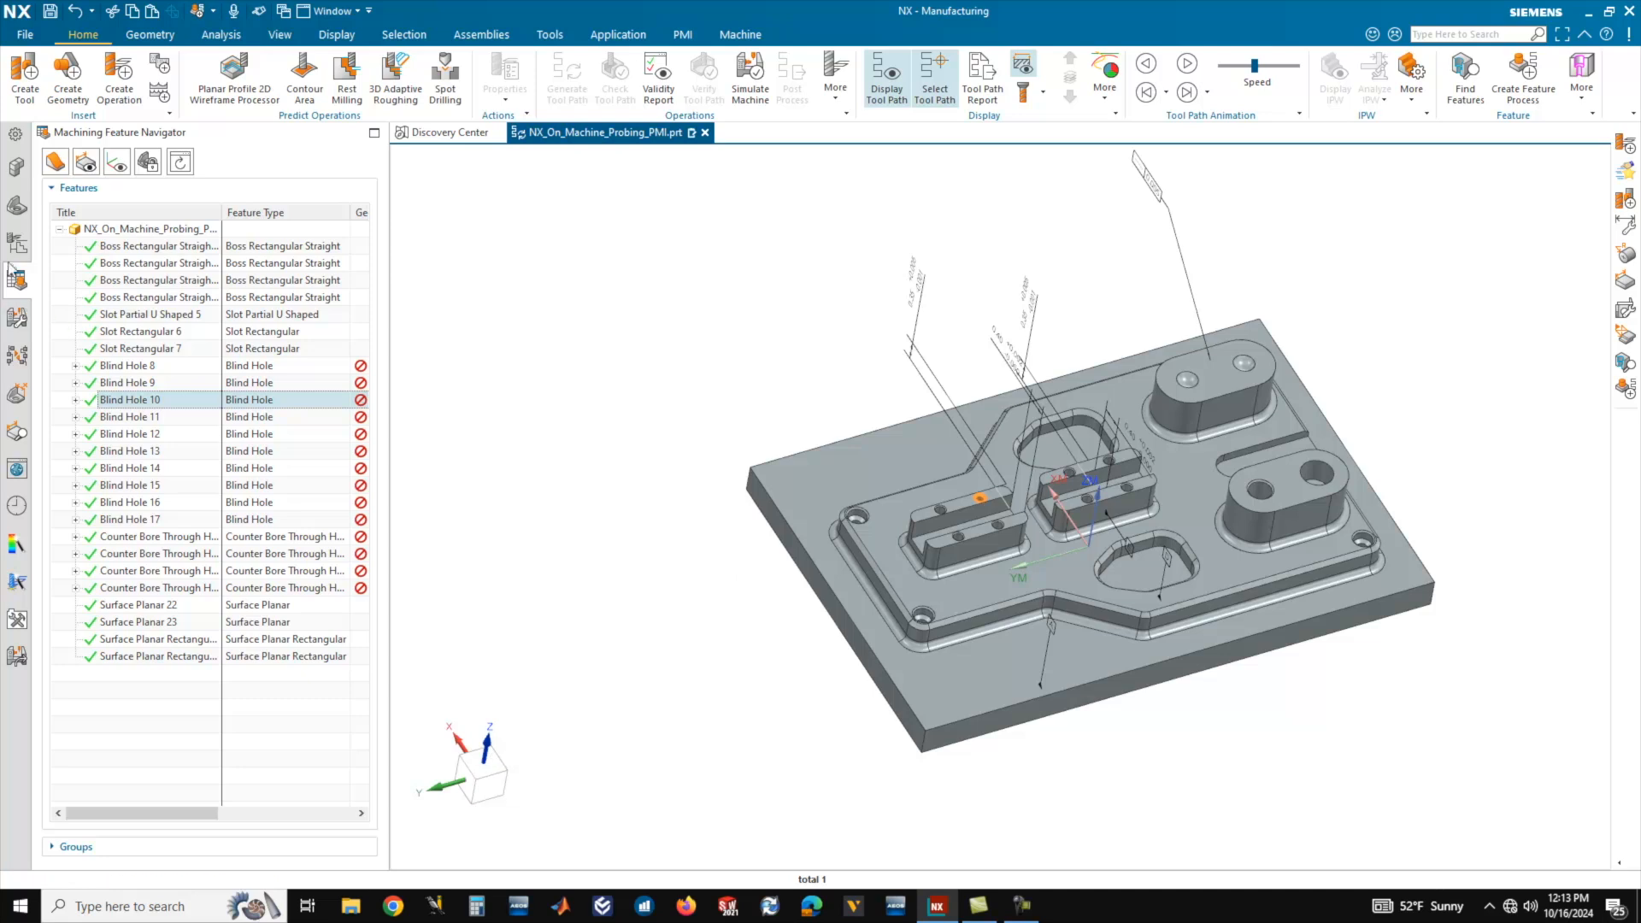
# Show the program's operation list, expand the CENTER group, and examine which holes SPOT_AND_CHAMFER machines on the part.
pyautogui.click(16, 243)
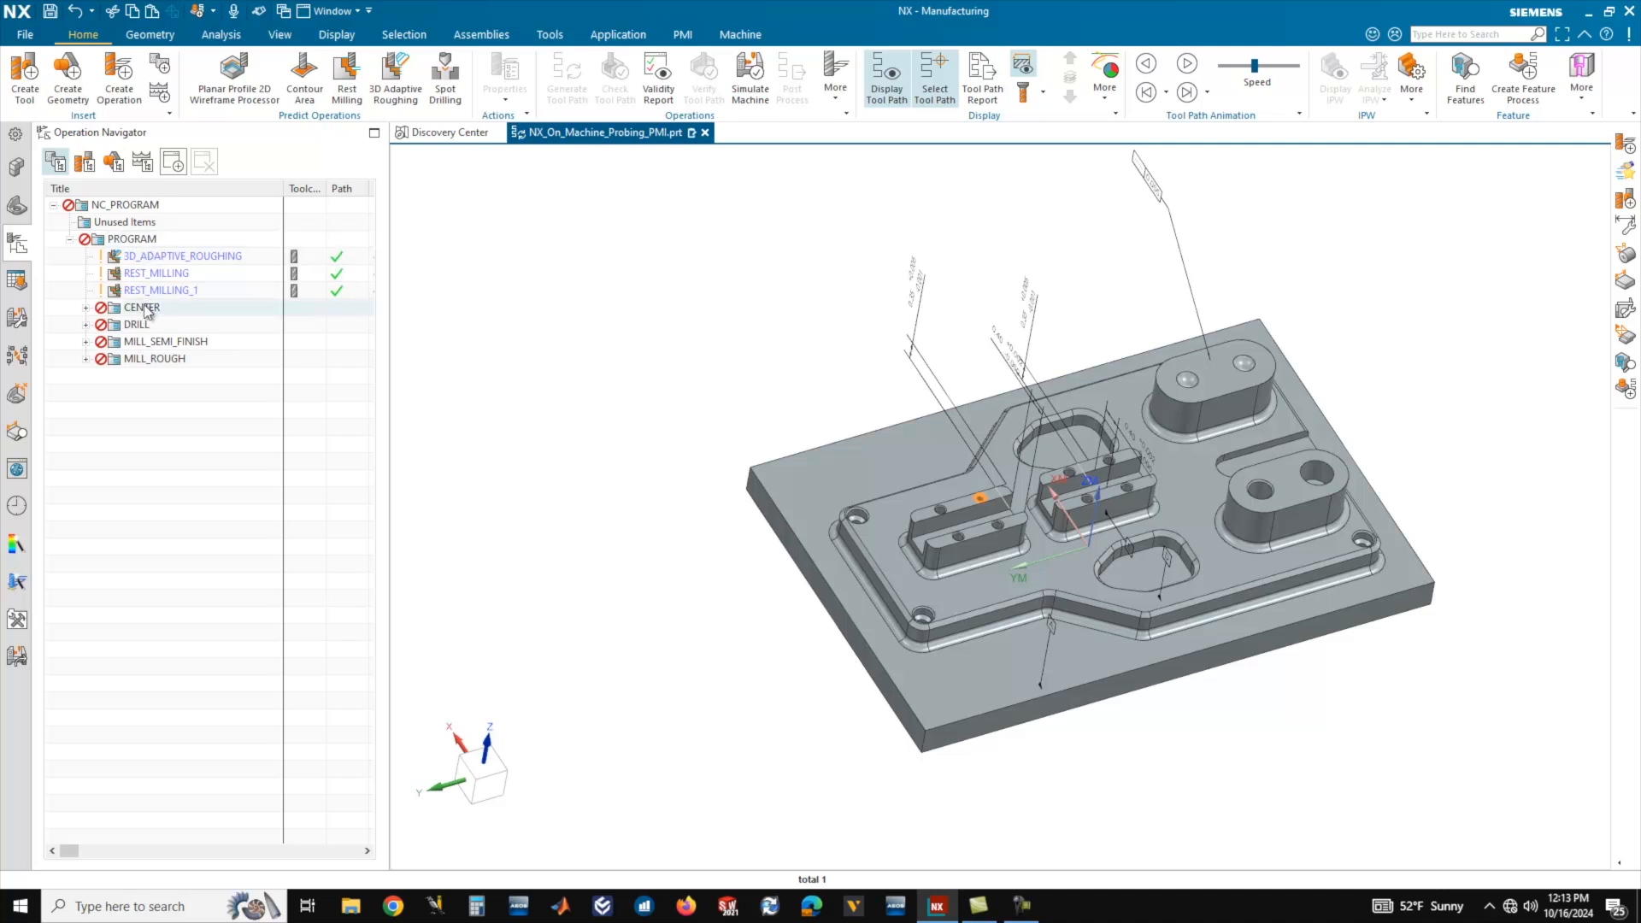
pyautogui.click(86, 307)
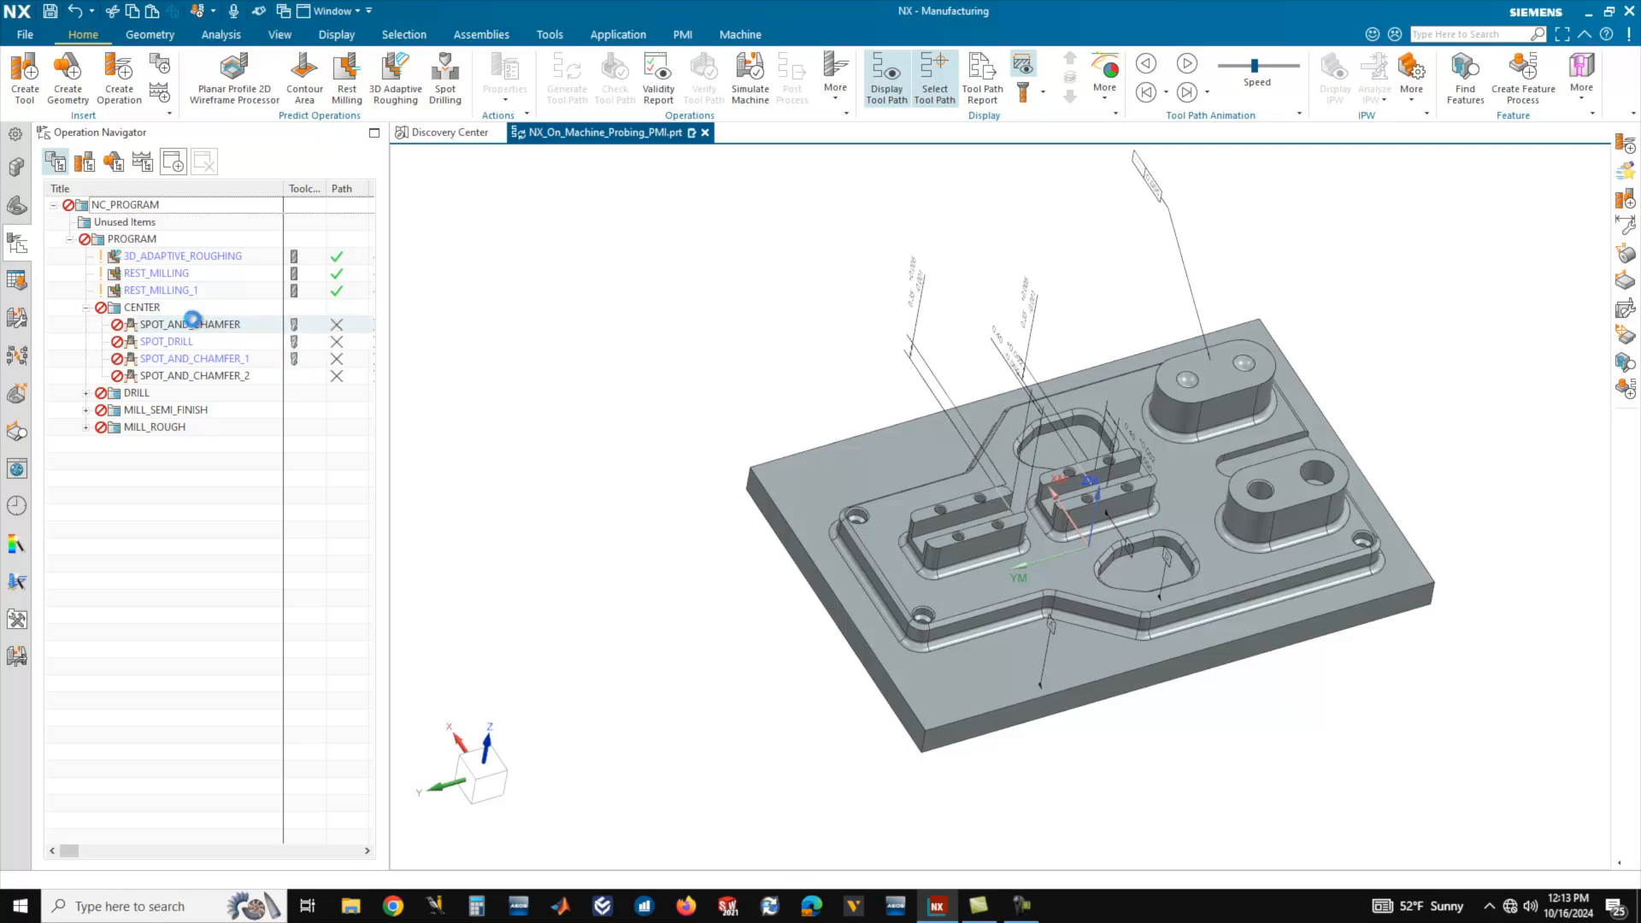
pyautogui.click(192, 321)
pyautogui.scroll(3, 1138, 507)
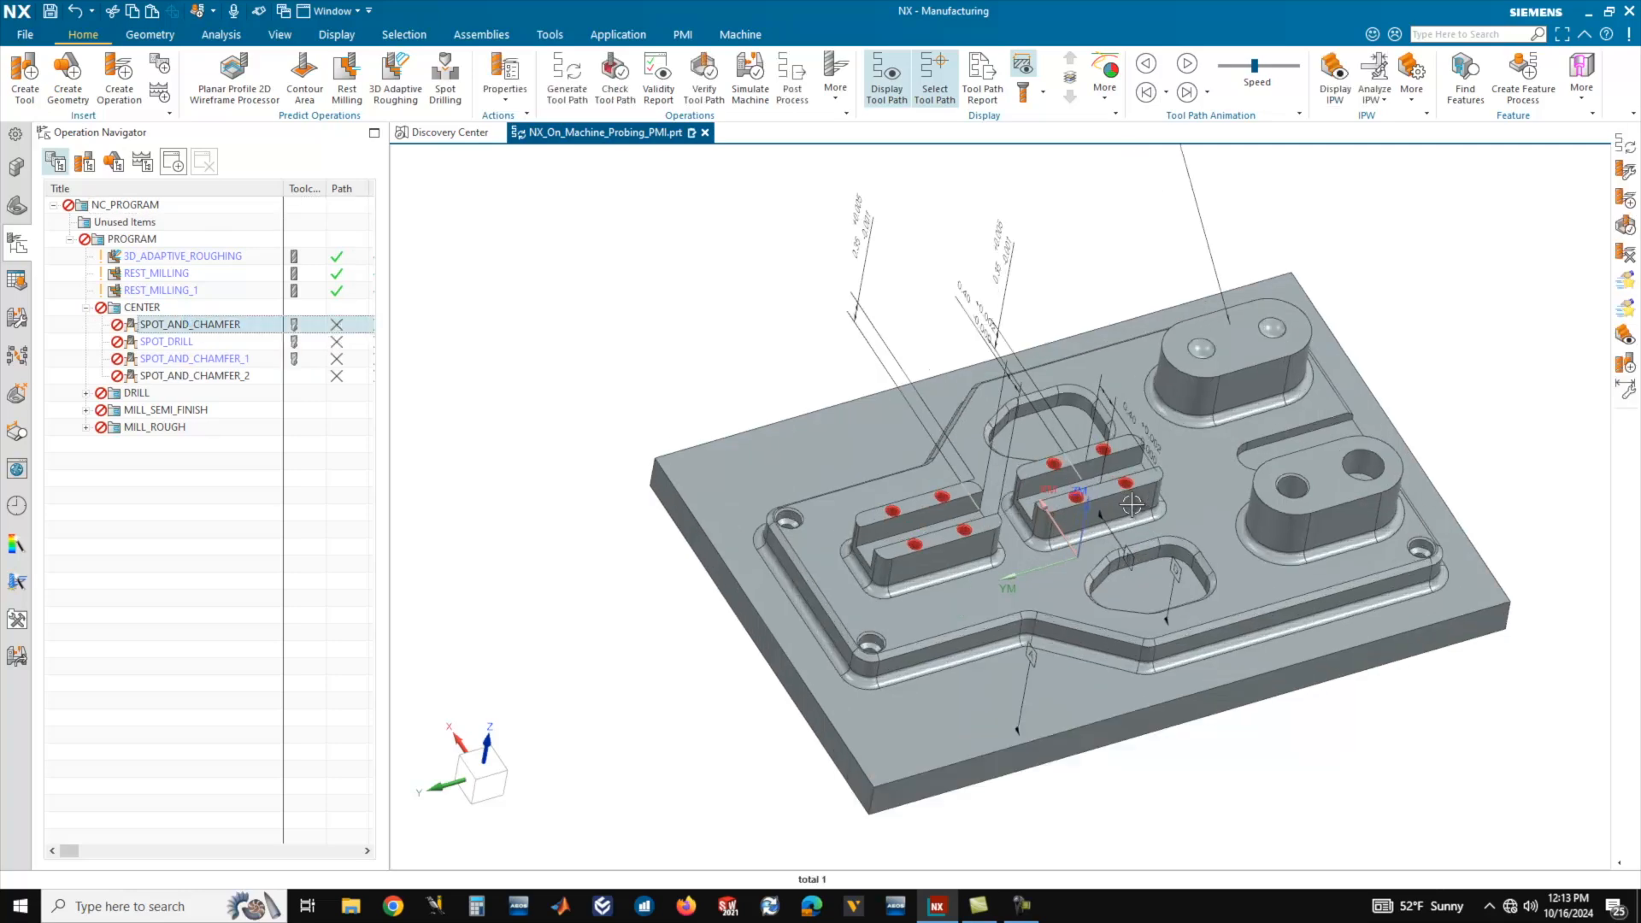
pyautogui.moveTo(1044, 479); pyautogui.dragTo(1010, 484, button='middle')
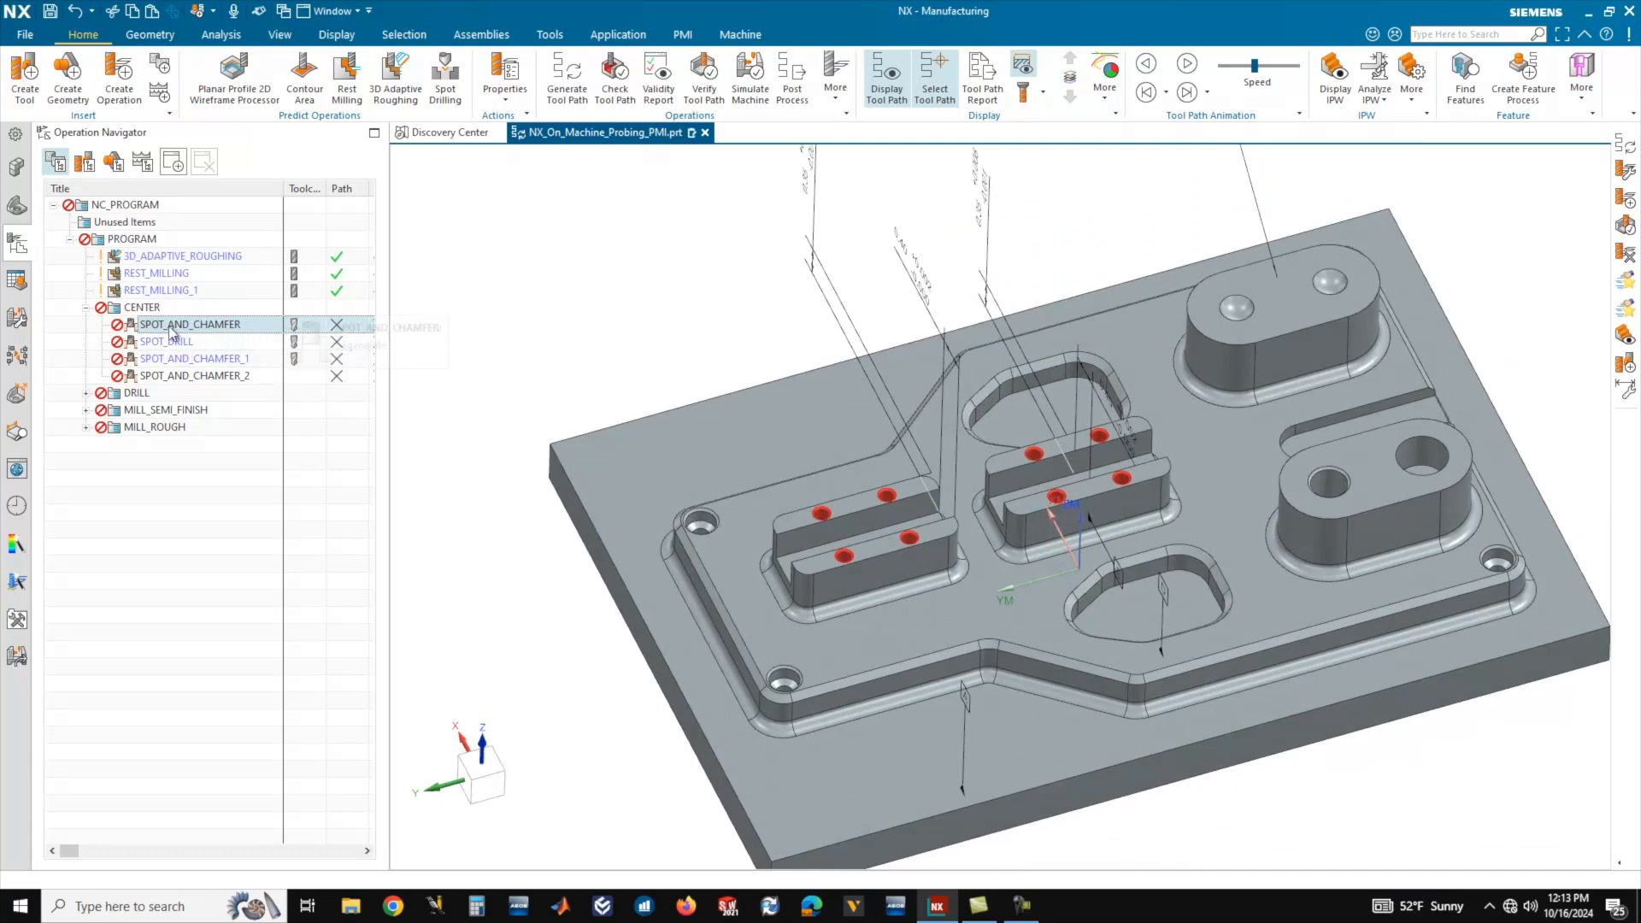
pyautogui.scroll(4, 937, 446)
pyautogui.scroll(2, 937, 446)
pyautogui.scroll(-5, 948, 435)
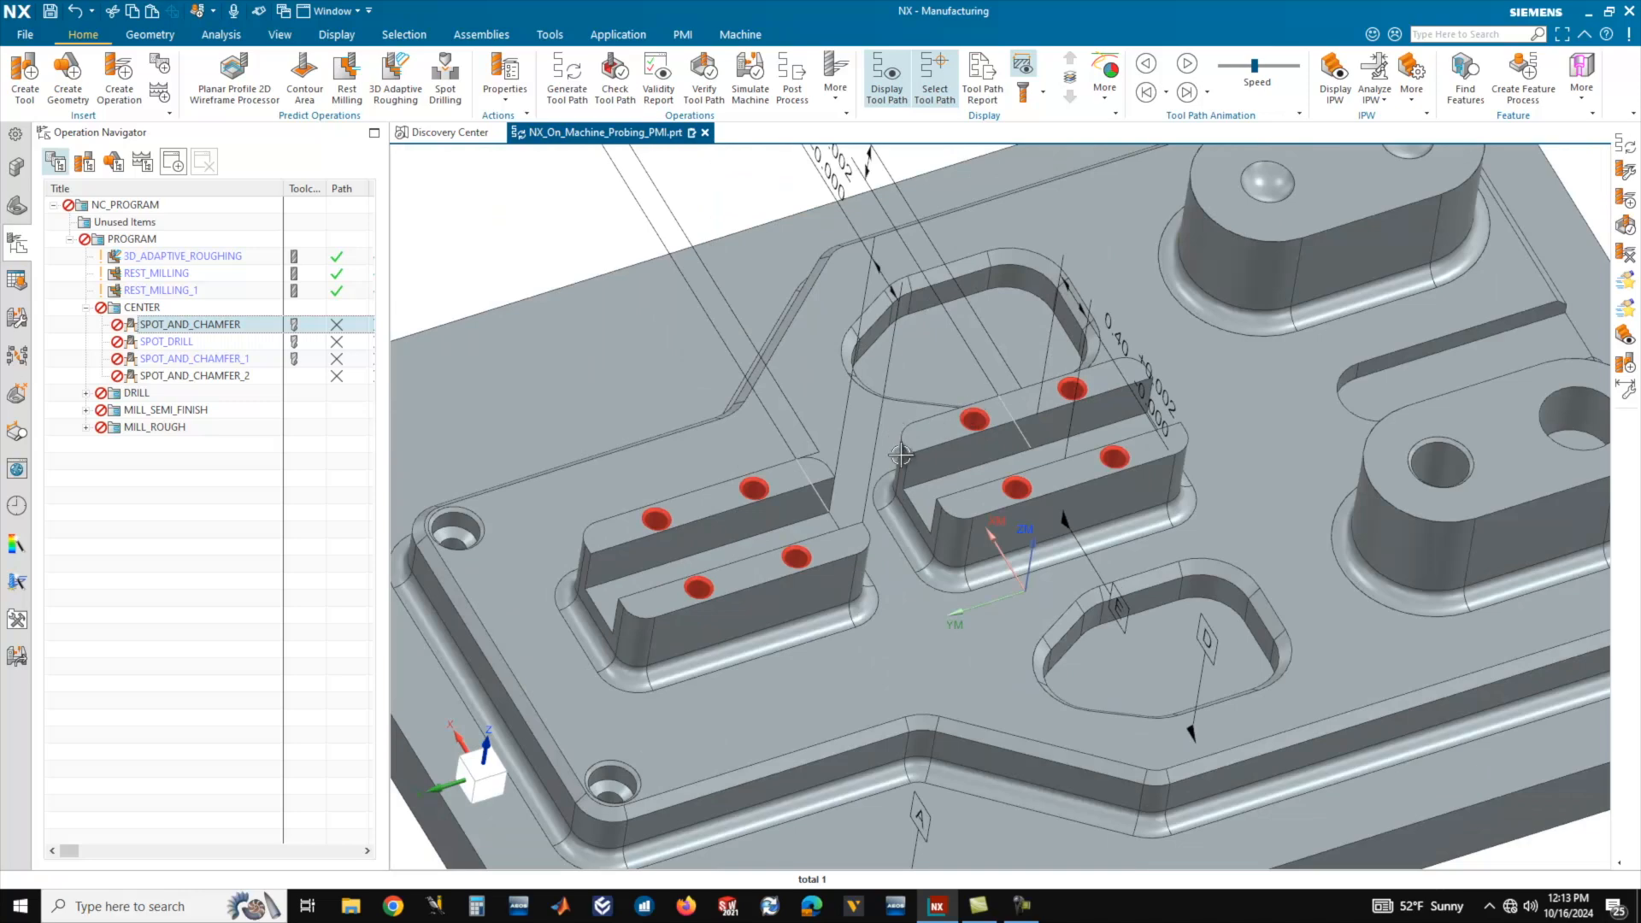
pyautogui.scroll(-4, 899, 439)
pyautogui.scroll(3, 935, 439)
# Examine which holes the SPOT_DRILL and SPOT_AND_CHAMFER_1 operations machine on the part.
pyautogui.click(167, 341)
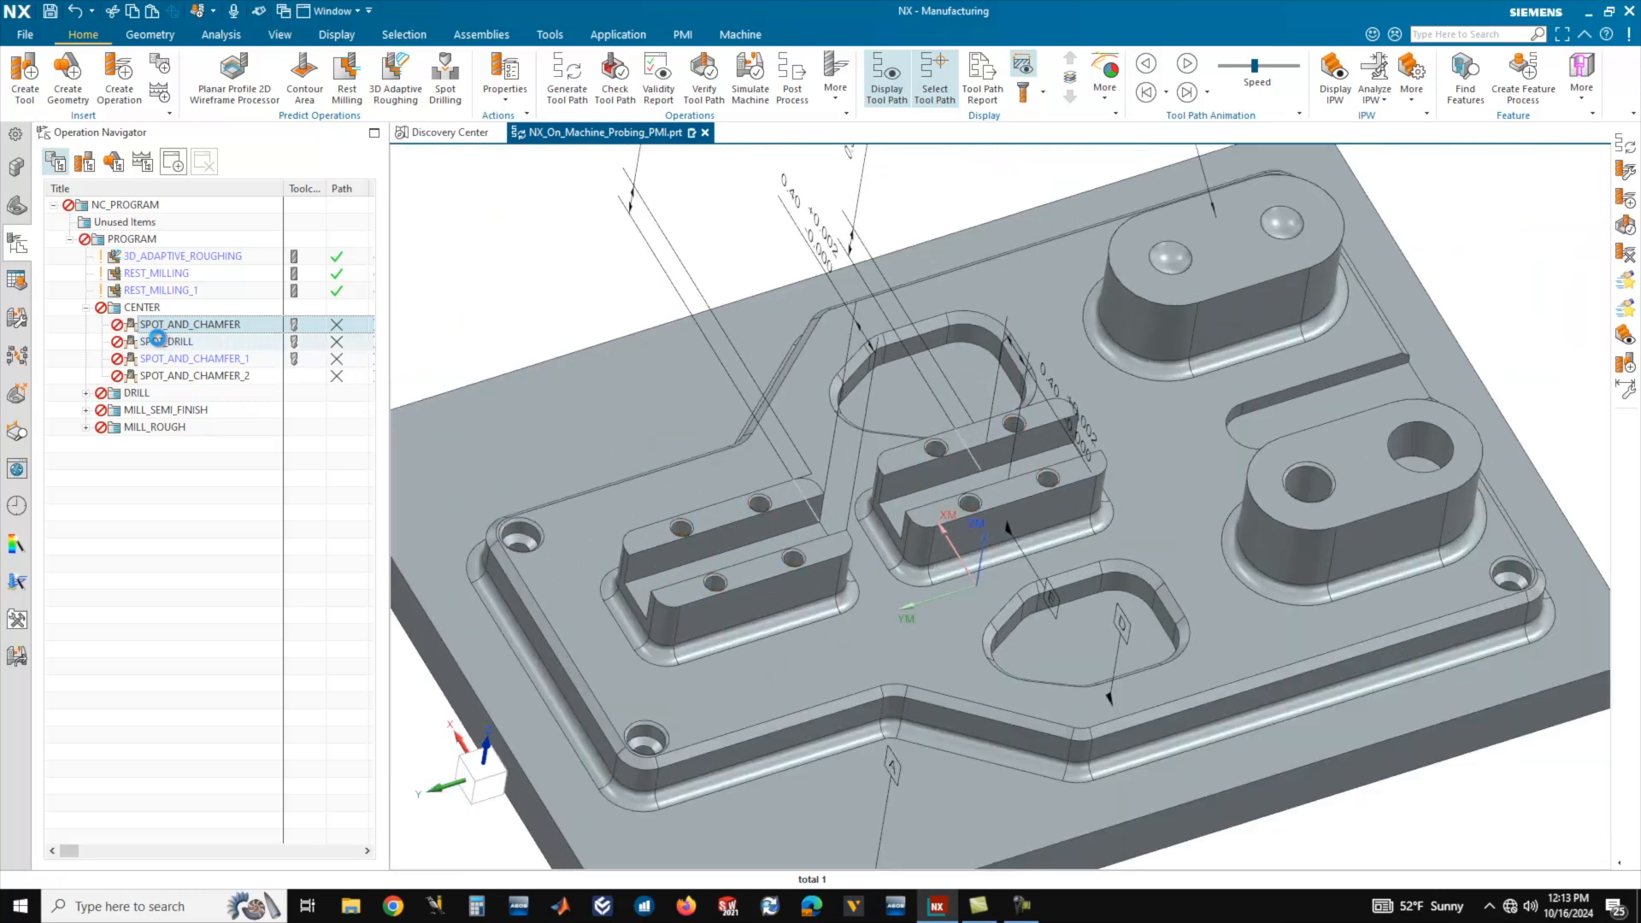
pyautogui.moveTo(973, 441); pyautogui.dragTo(961, 477, button='middle')
pyautogui.press('Down')
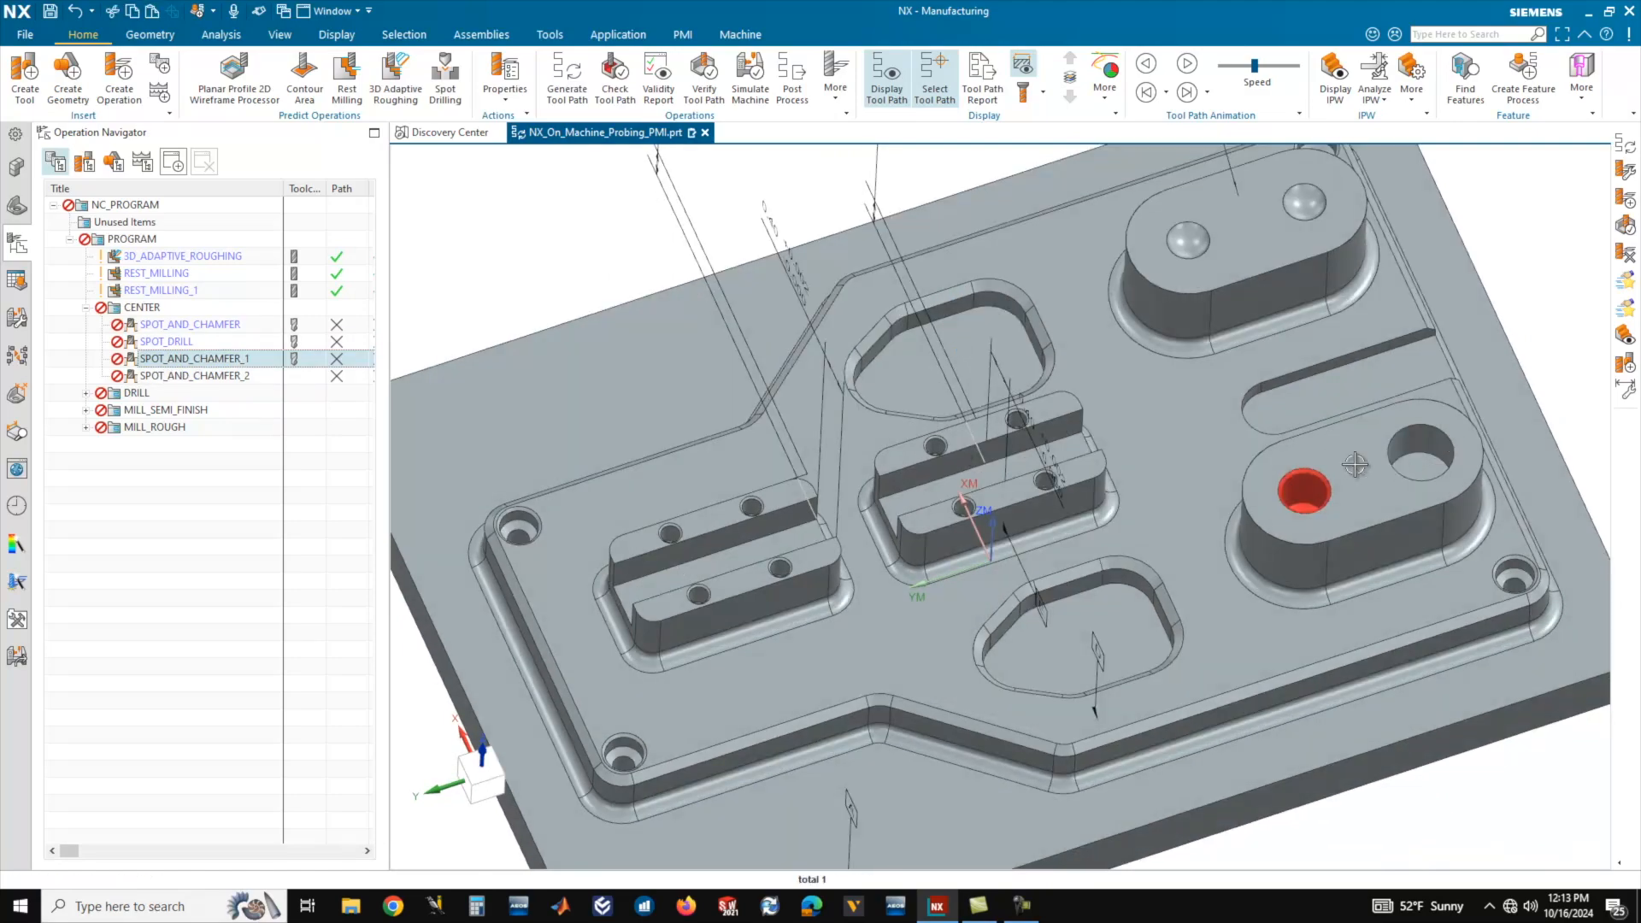
pyautogui.scroll(5, 1354, 470)
pyautogui.scroll(-2, 1287, 511)
pyautogui.moveTo(1288, 511); pyautogui.dragTo(1306, 473, button='middle')
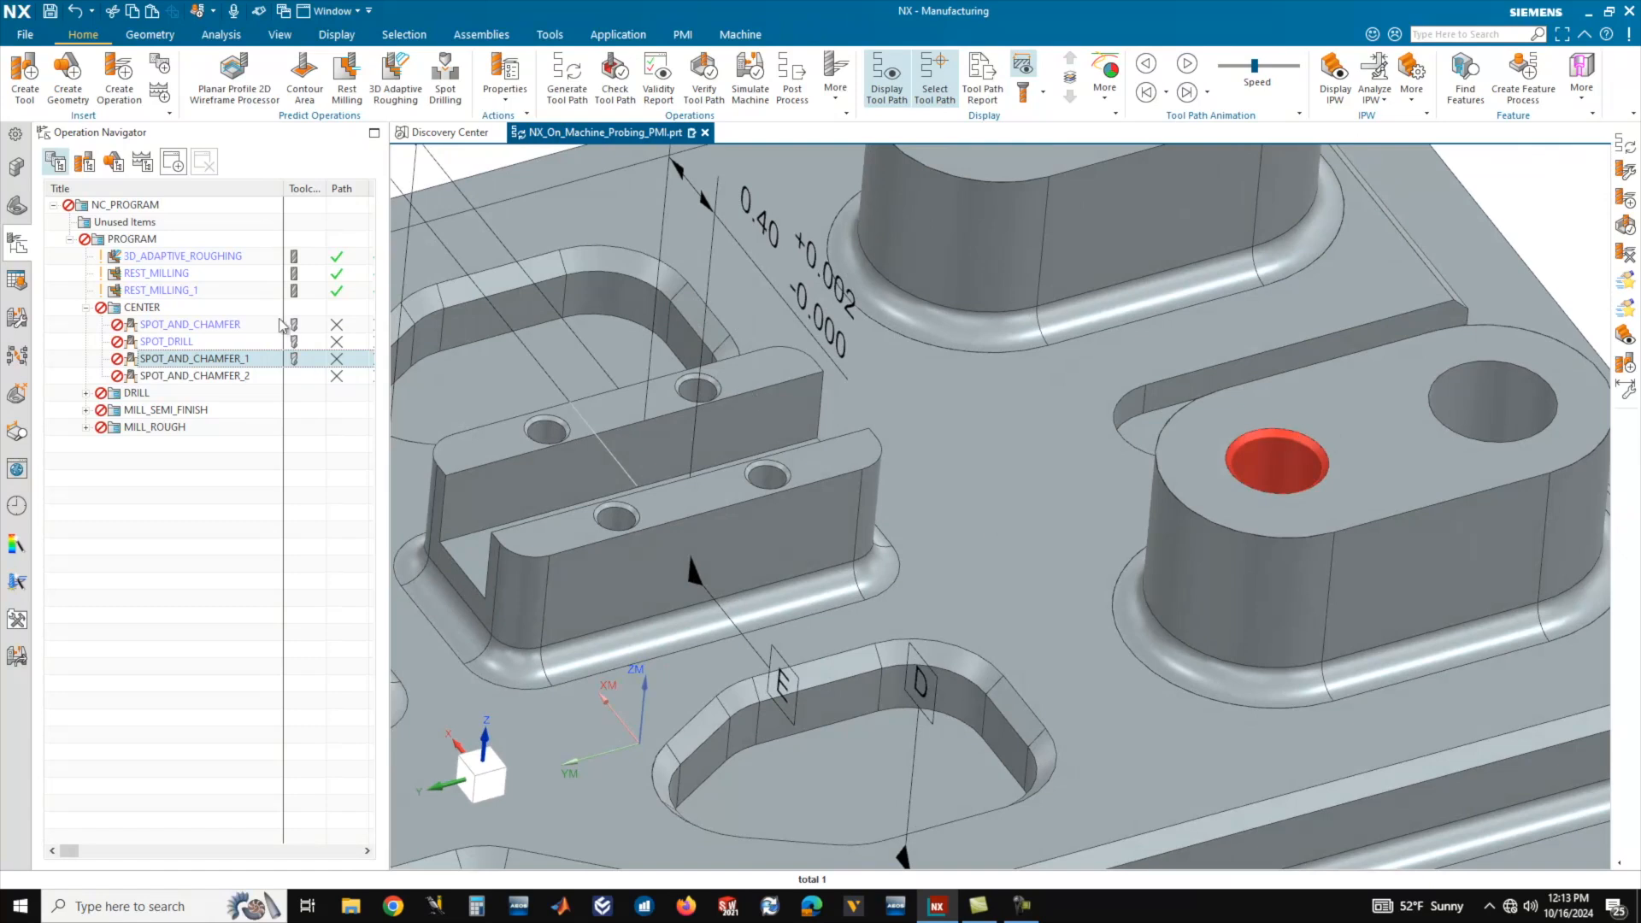
# Expand the DRILL, MILL_SEMI_FINISH and MILL_ROUGH groups to review their operations.
pyautogui.click(86, 393)
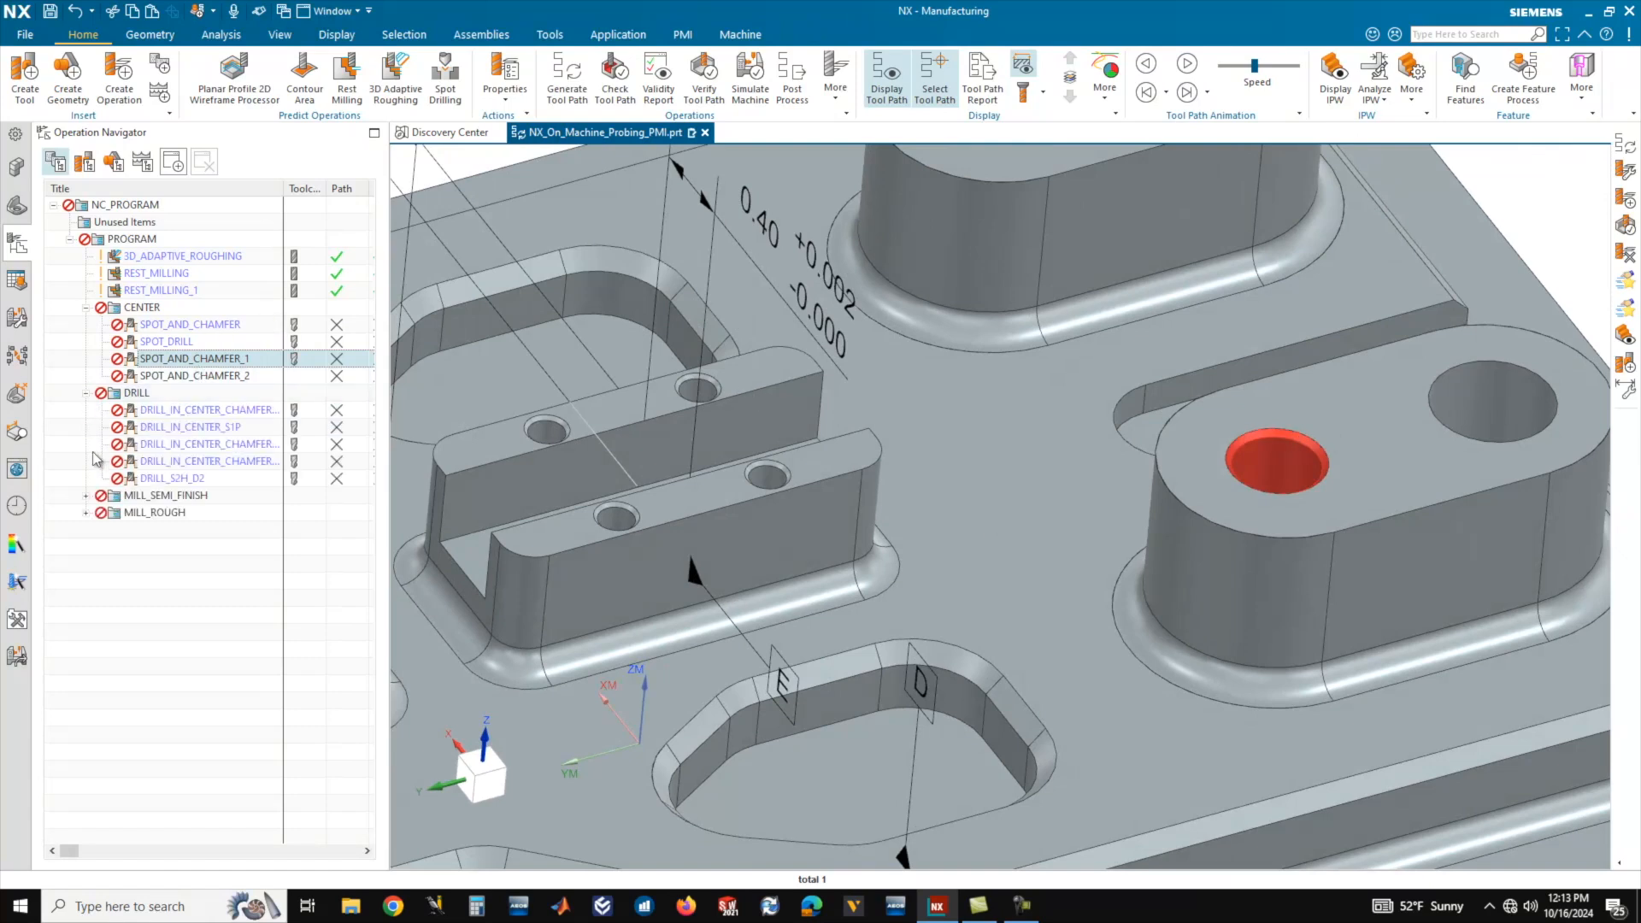
pyautogui.click(86, 496)
pyautogui.click(86, 530)
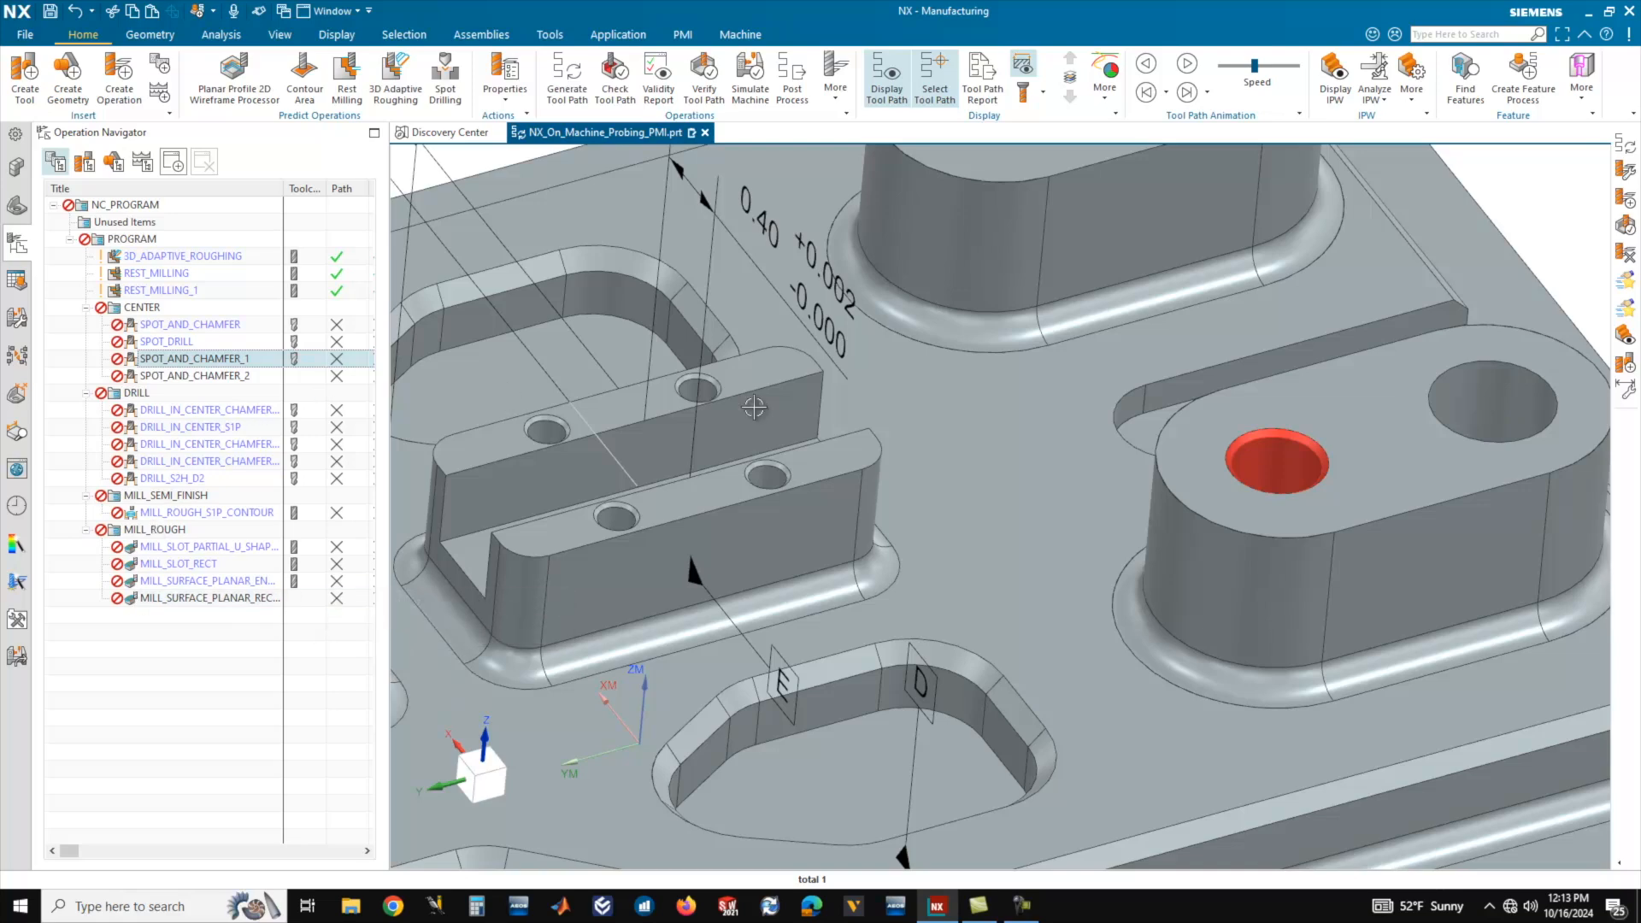
pyautogui.scroll(-3, 670, 436)
pyautogui.moveTo(792, 430)
pyautogui.mouseDown(button='middle')
pyautogui.moveTo(801, 447)
pyautogui.moveTo(780, 458)
pyautogui.mouseUp(button='middle')
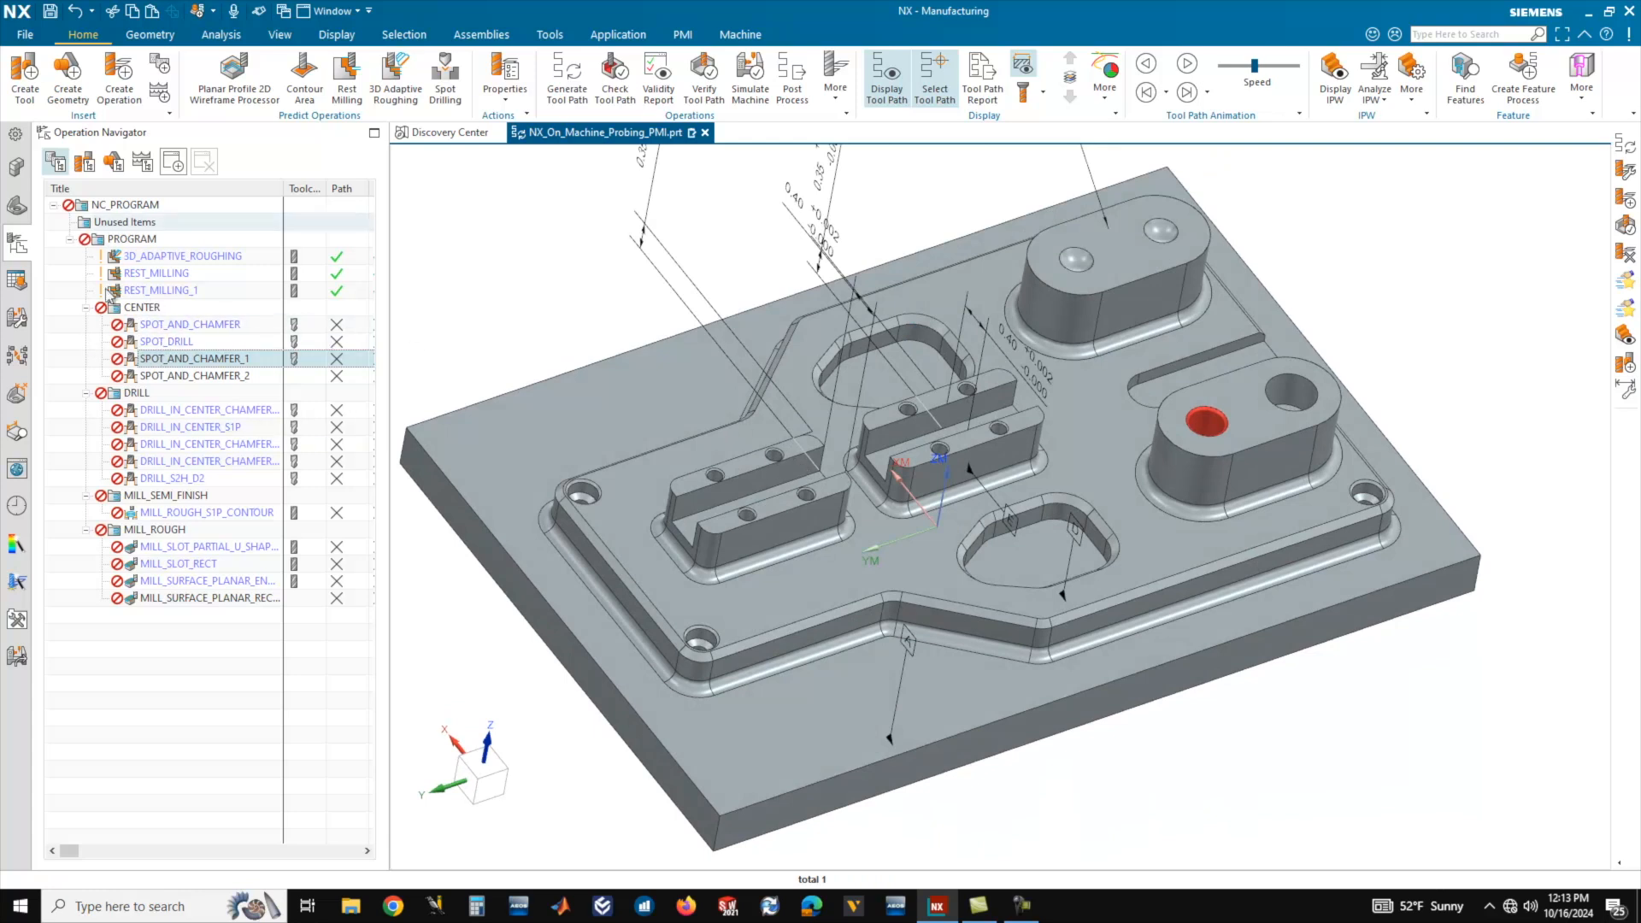
# Generate the tool paths for the whole PROGRAM group and accept them without viewing the warnings.
pyautogui.click(135, 241)
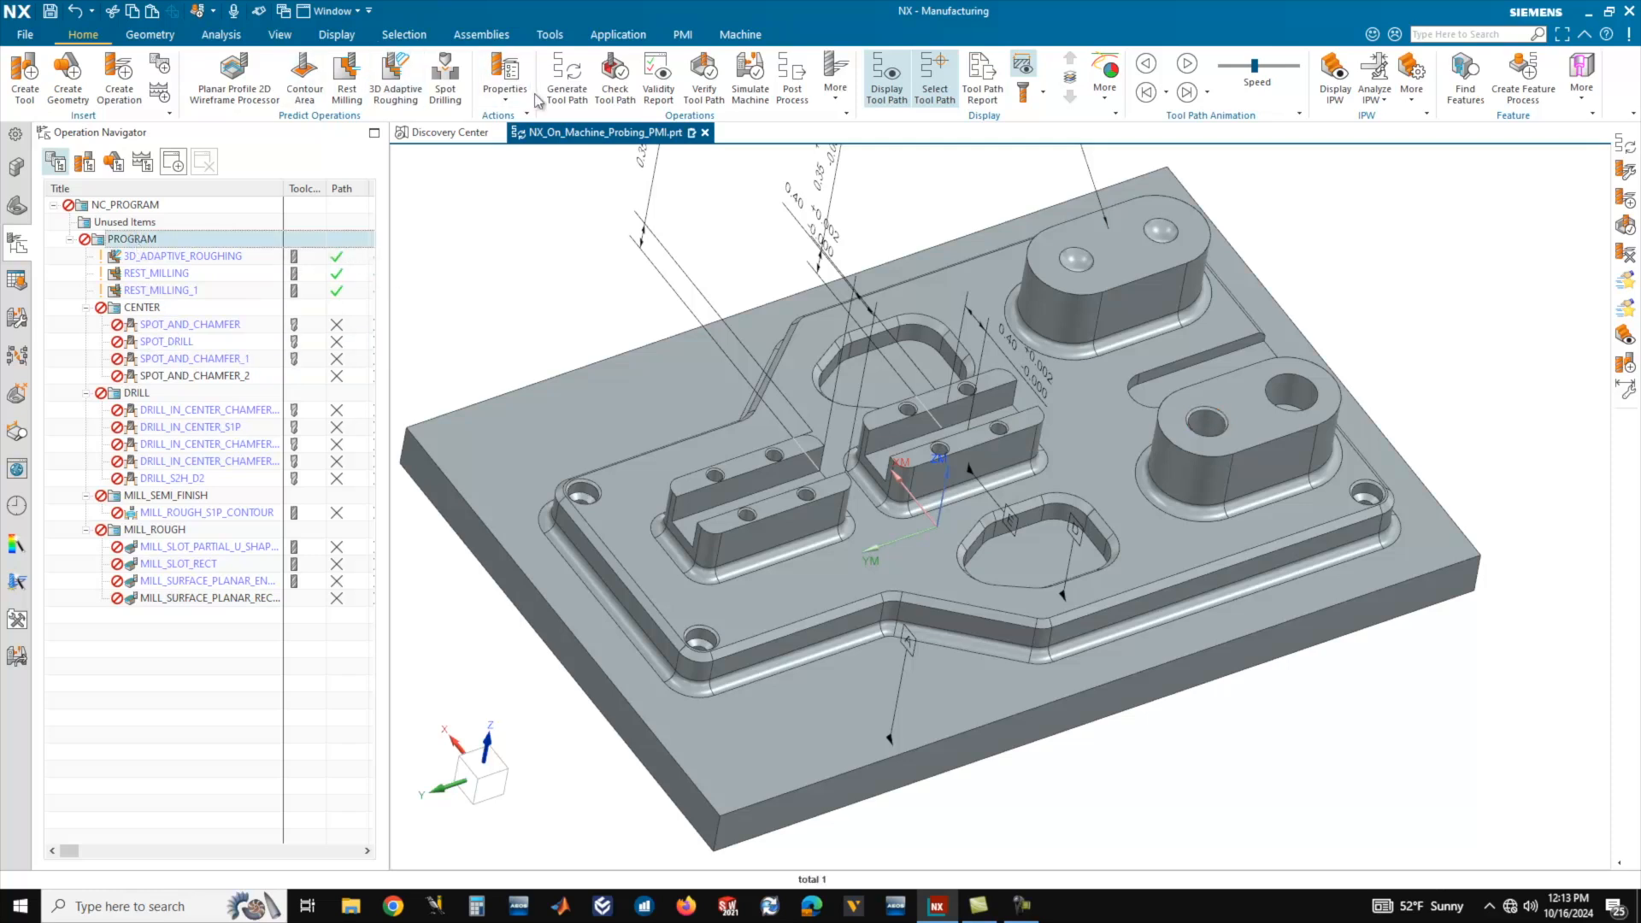
pyautogui.click(565, 89)
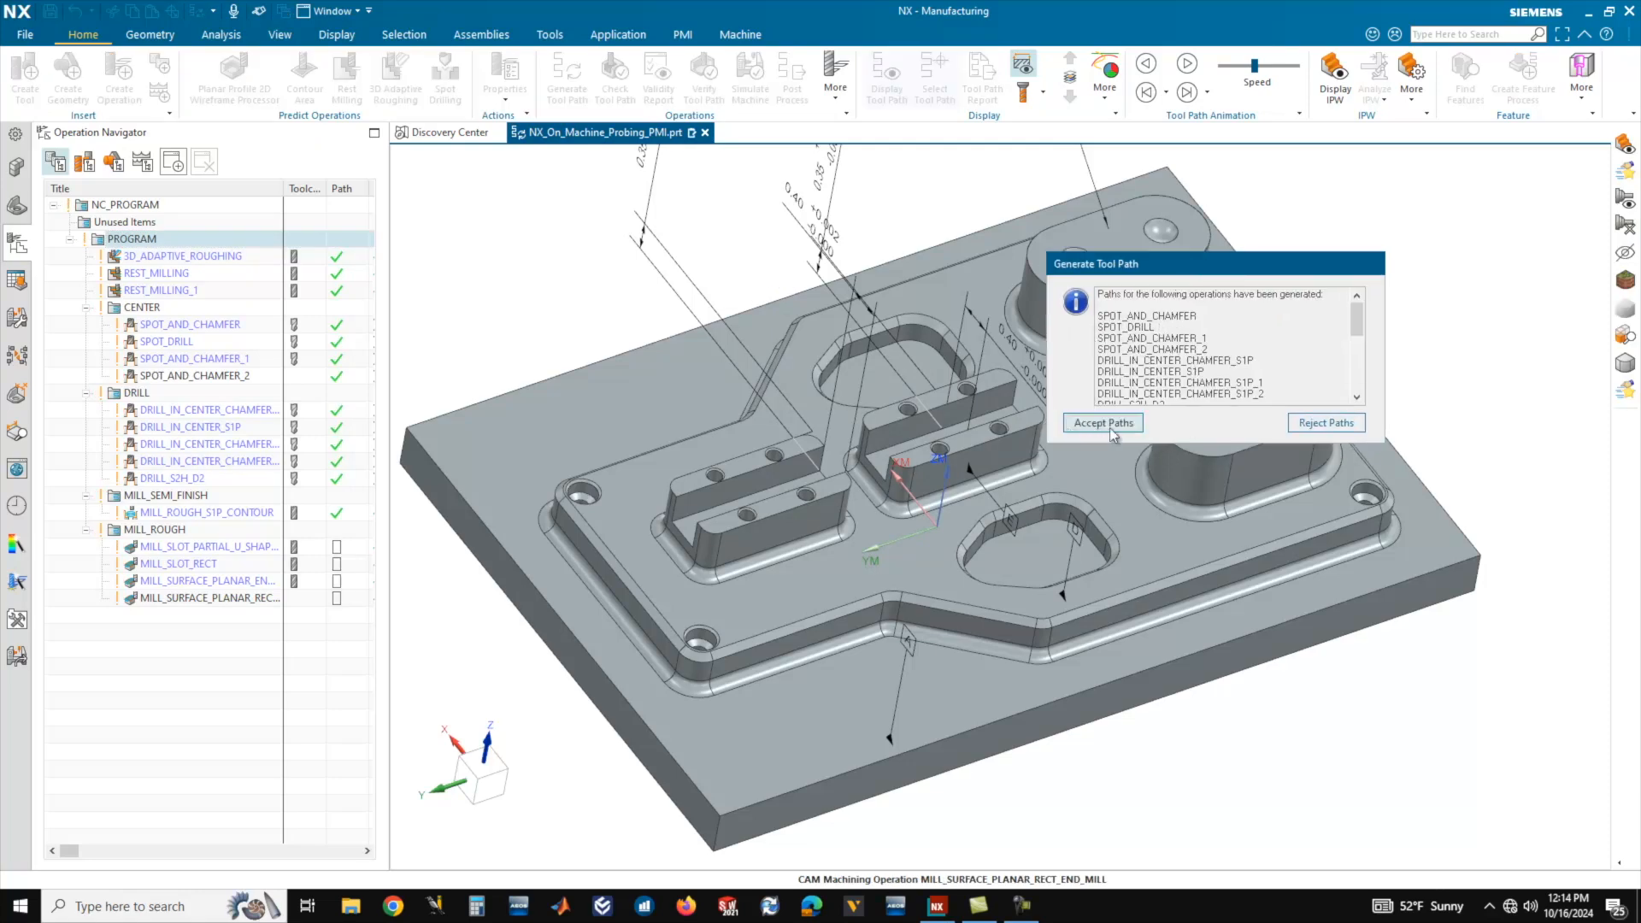
pyautogui.click(1111, 432)
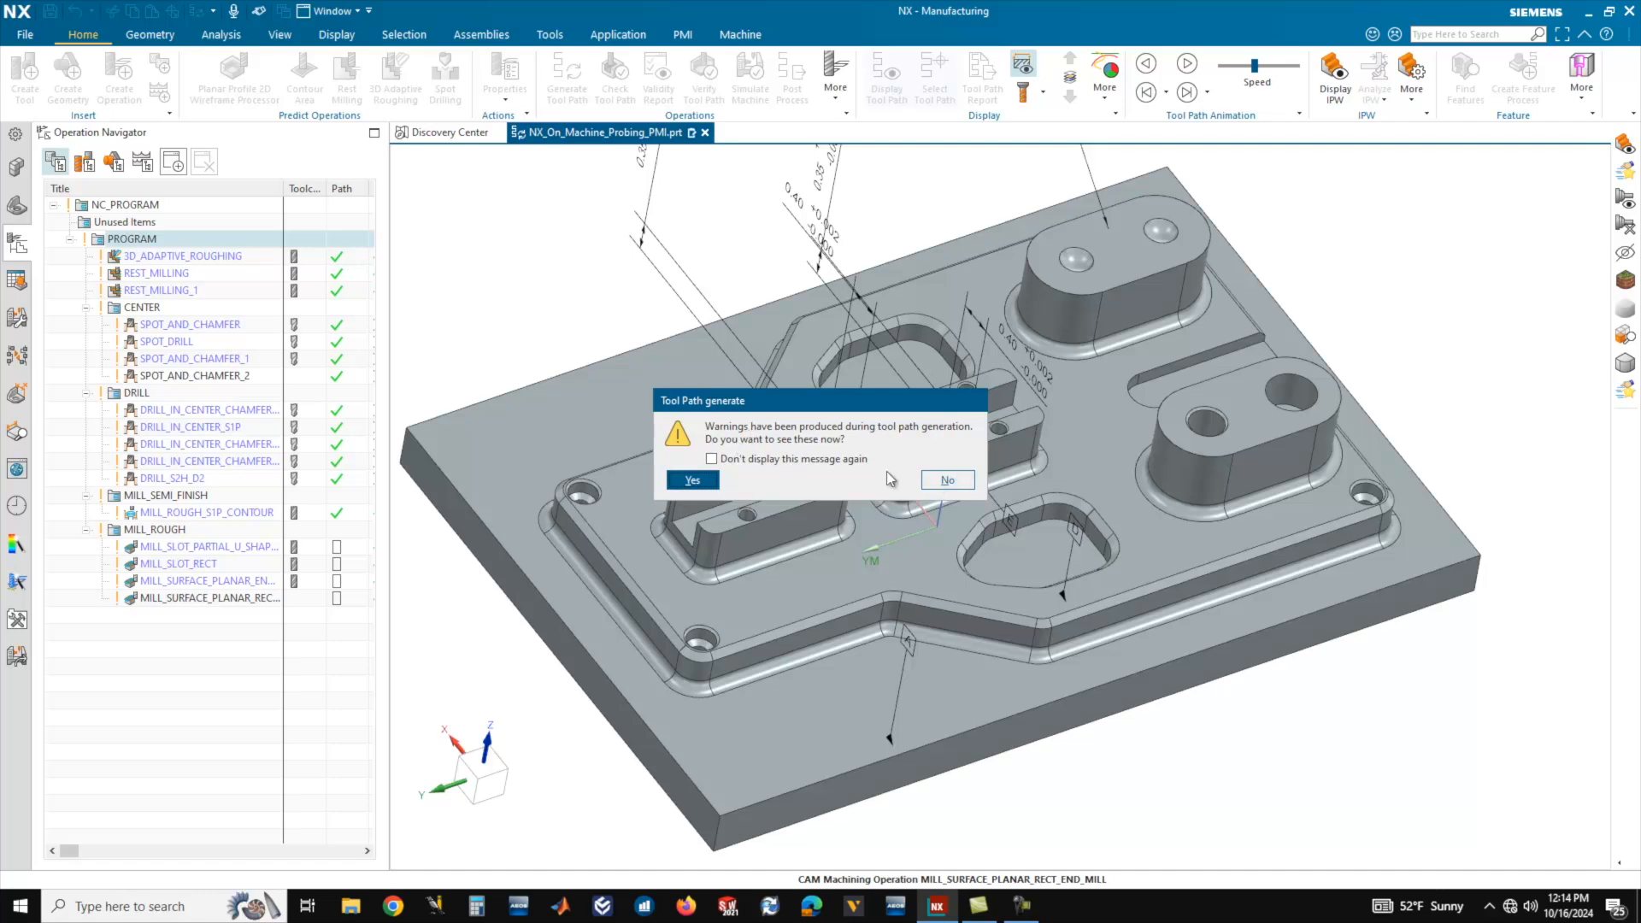
pyautogui.click(944, 481)
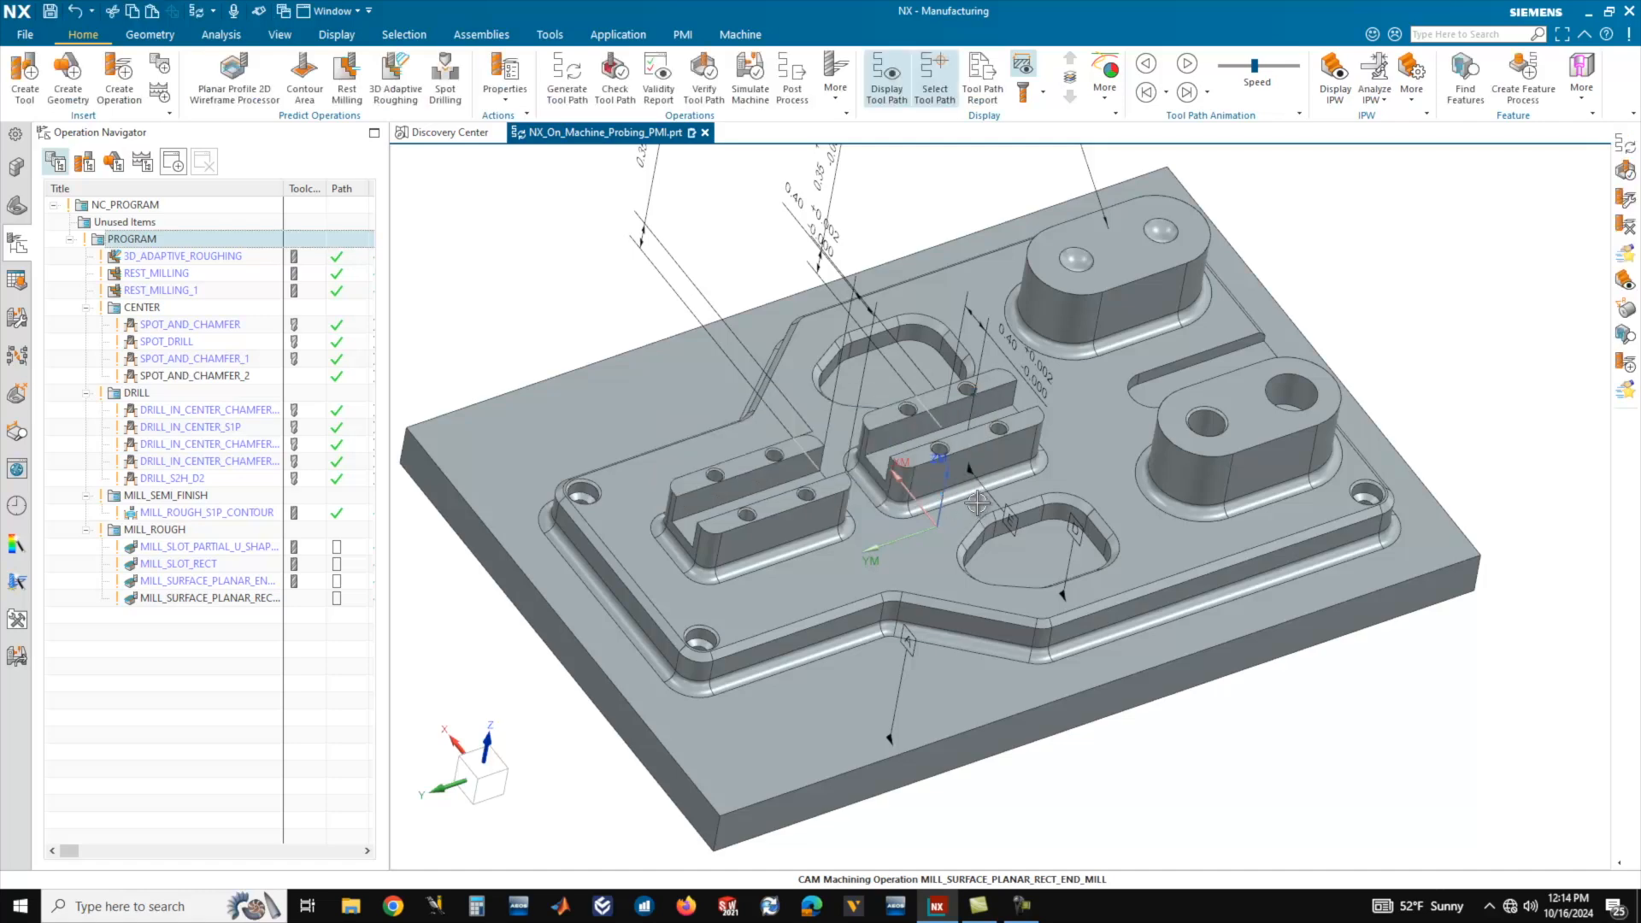
# Verify the PROGRAM group's tool paths by playing the 3D Dynamic material removal simulation, with the animation speed finally at 5.
pyautogui.moveTo(899, 515); pyautogui.dragTo(893, 503, button='middle')
pyautogui.click(704, 85)
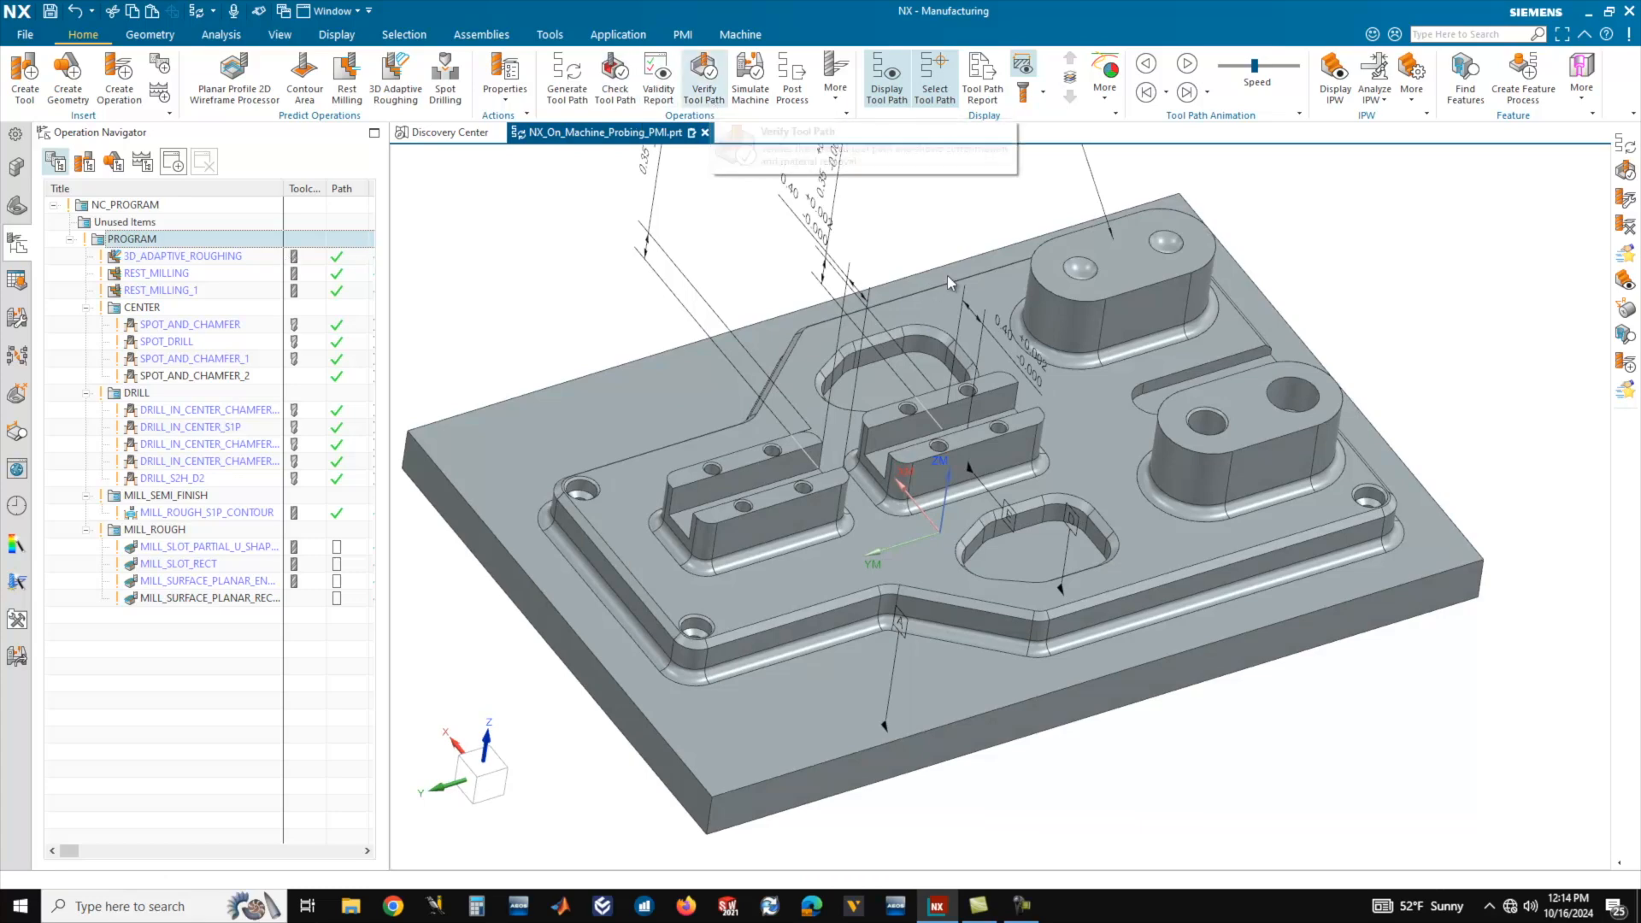
pyautogui.scroll(-2, 1186, 454)
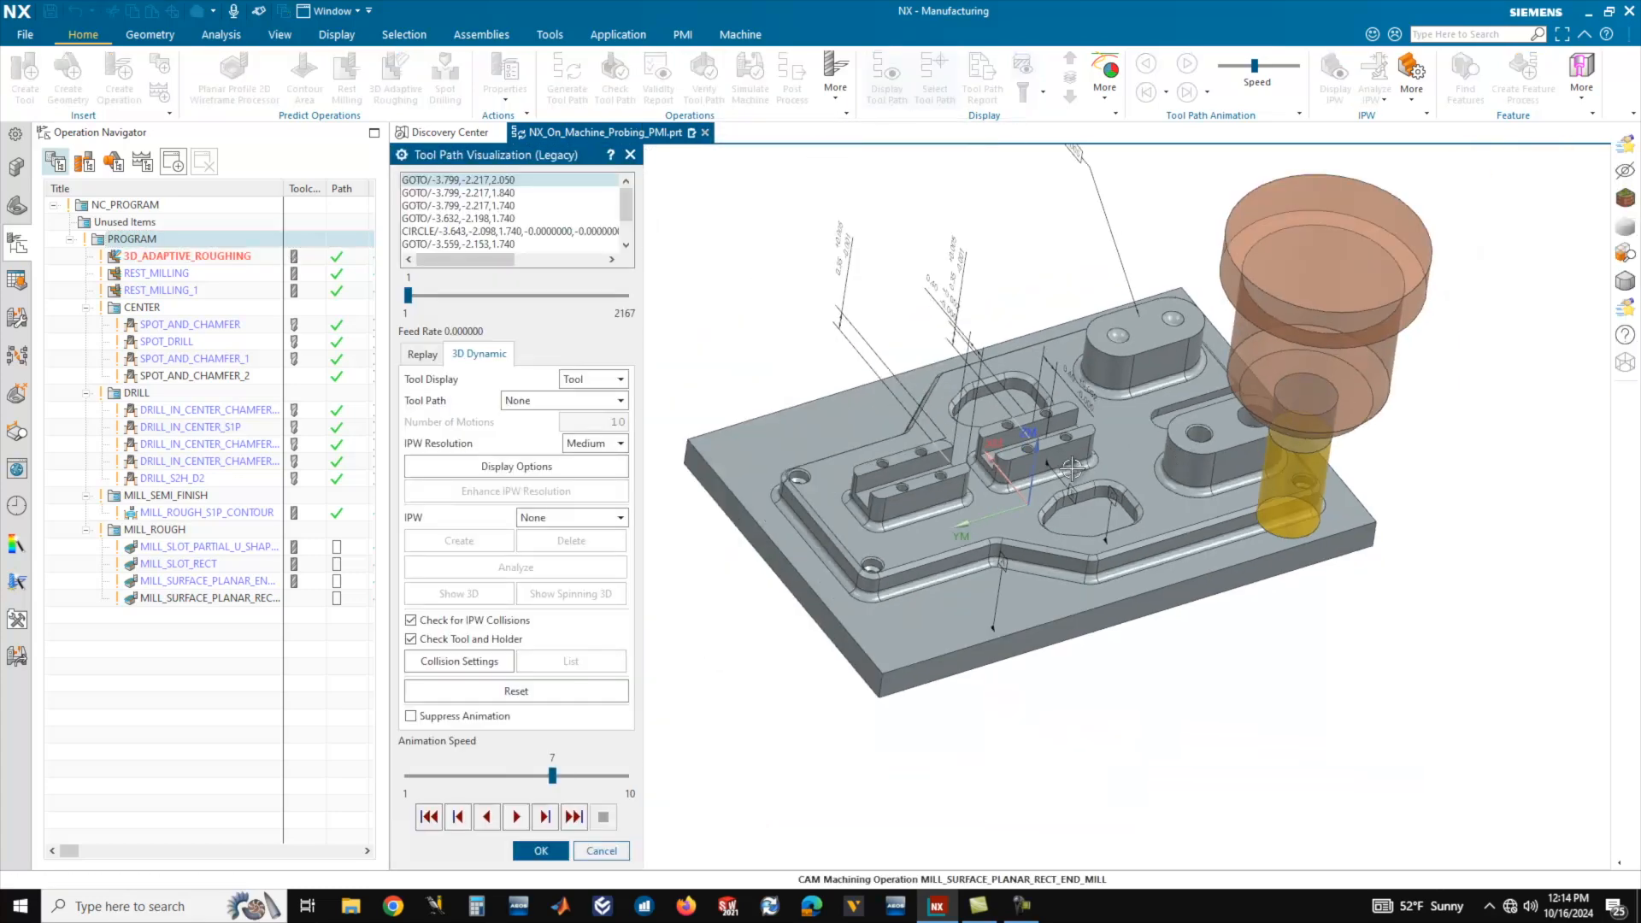
pyautogui.scroll(1, 1073, 468)
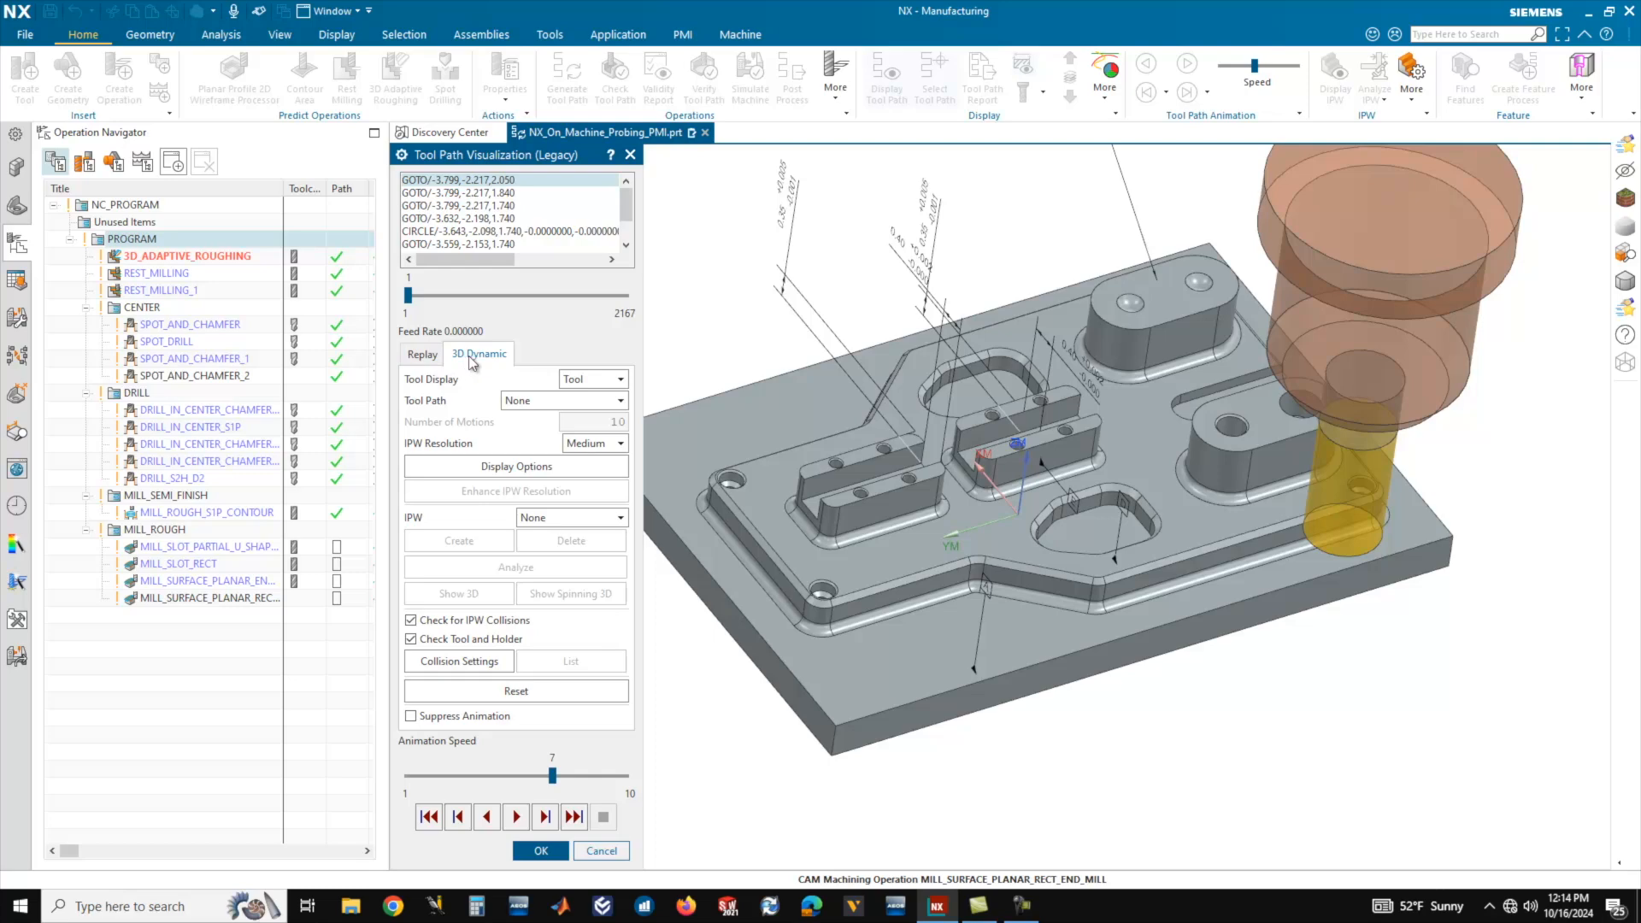
pyautogui.moveTo(553, 775); pyautogui.dragTo(505, 776)
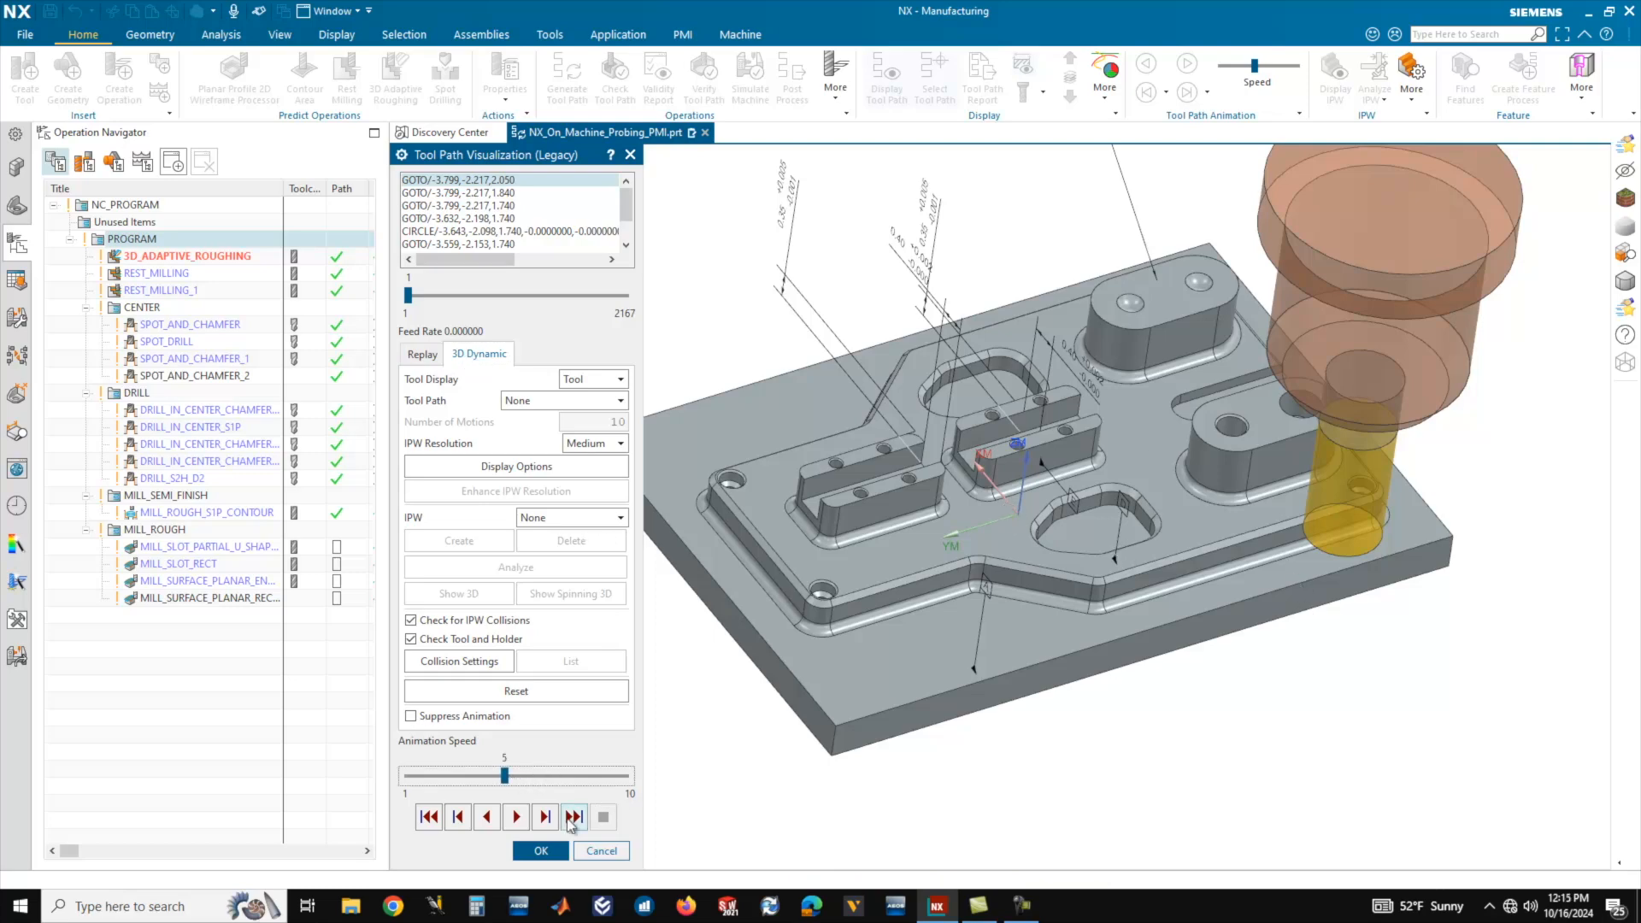
pyautogui.click(518, 817)
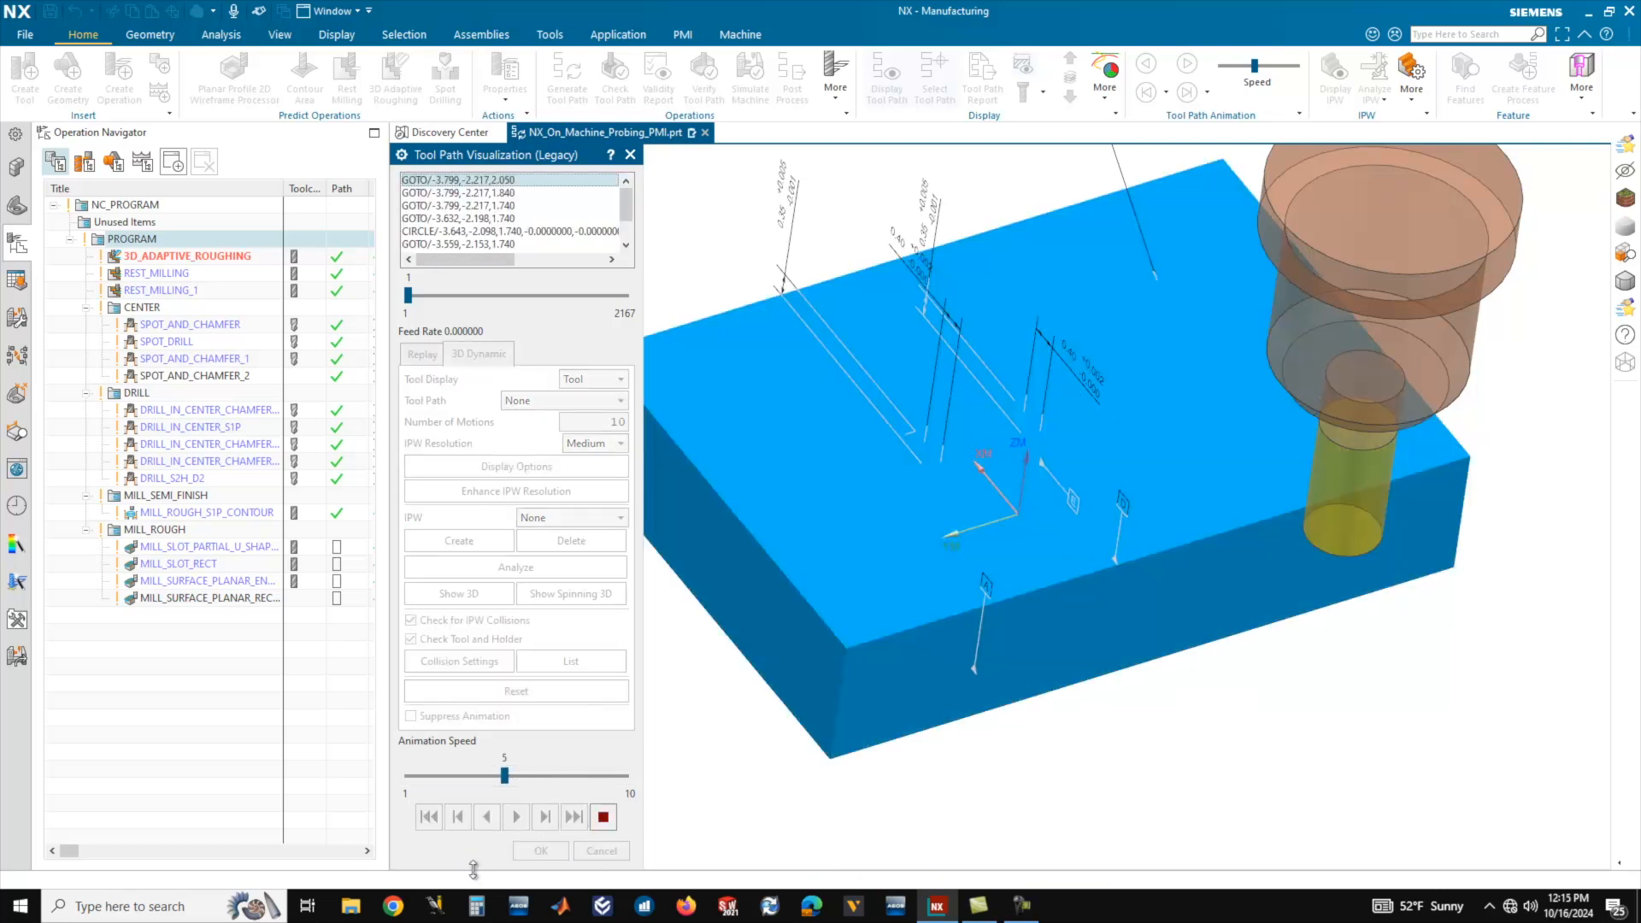
pyautogui.moveTo(505, 776); pyautogui.dragTo(577, 776)
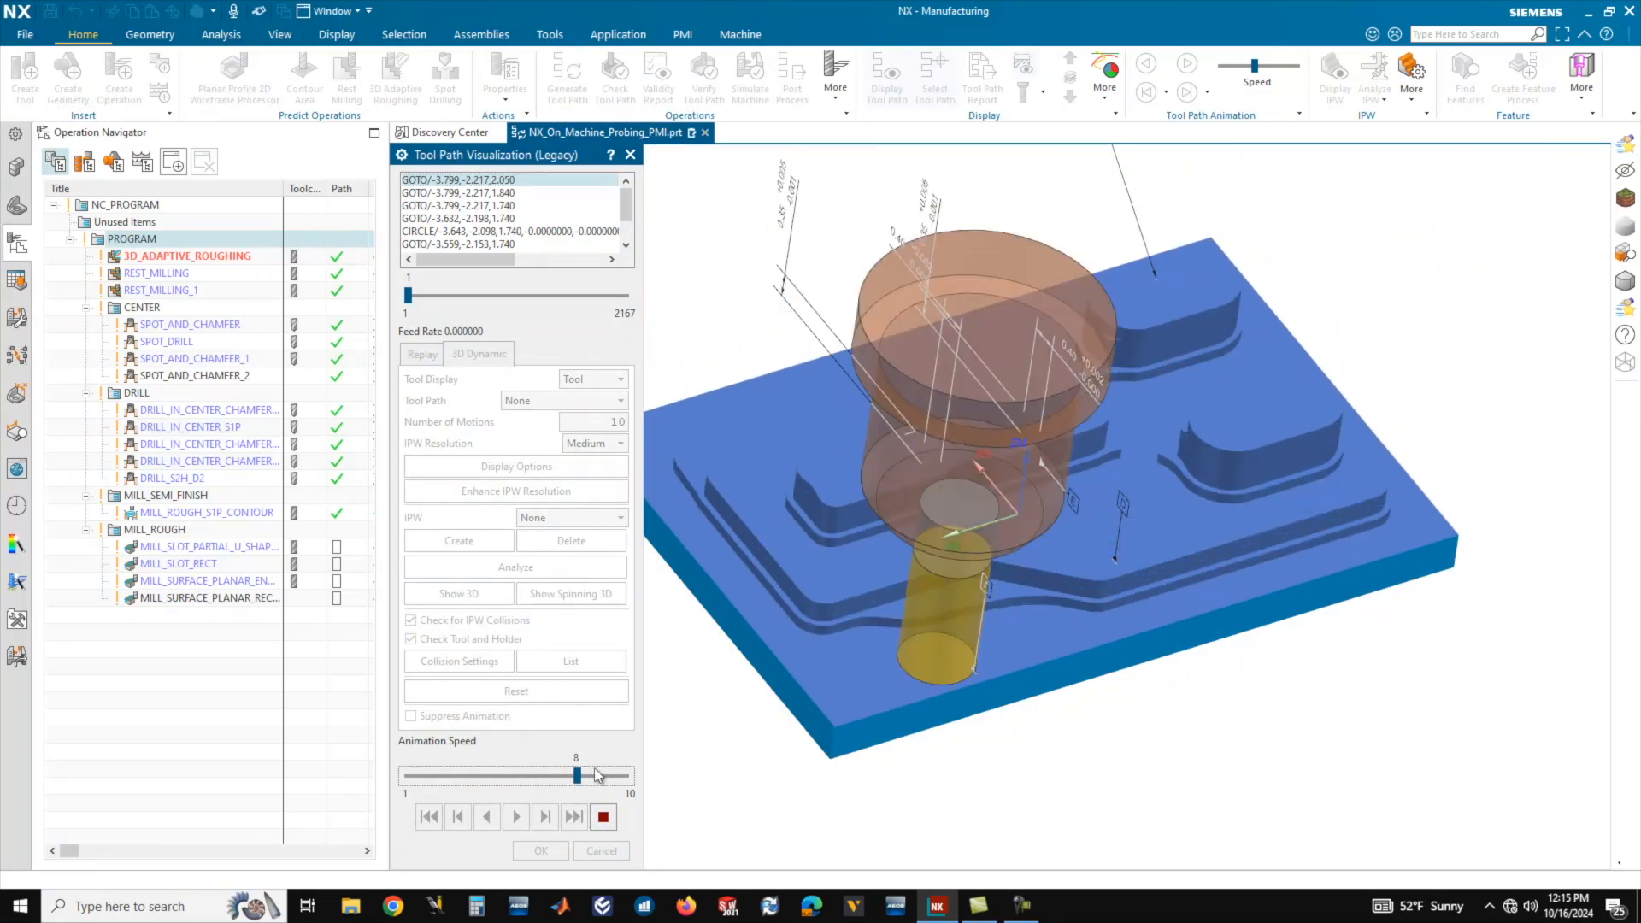
pyautogui.moveTo(579, 776); pyautogui.dragTo(484, 776)
pyautogui.click(485, 778)
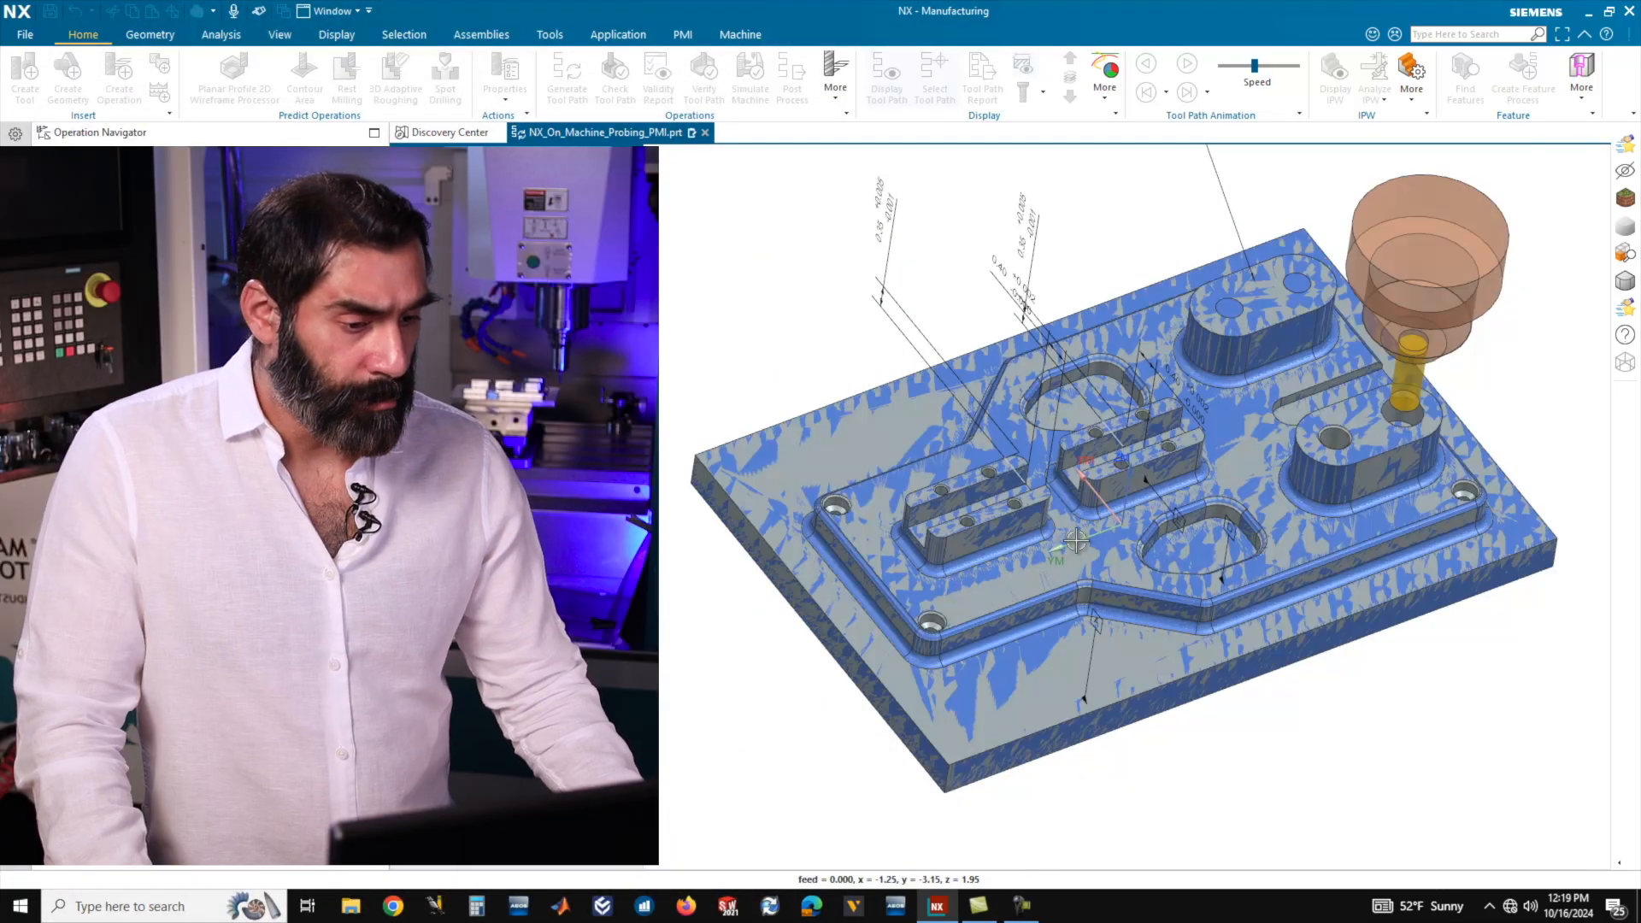
# Inspect the simulated stock from several angles, then close the verification and list the operations by machine tool.
pyautogui.moveTo(1076, 541); pyautogui.dragTo(1327, 459, button='middle')
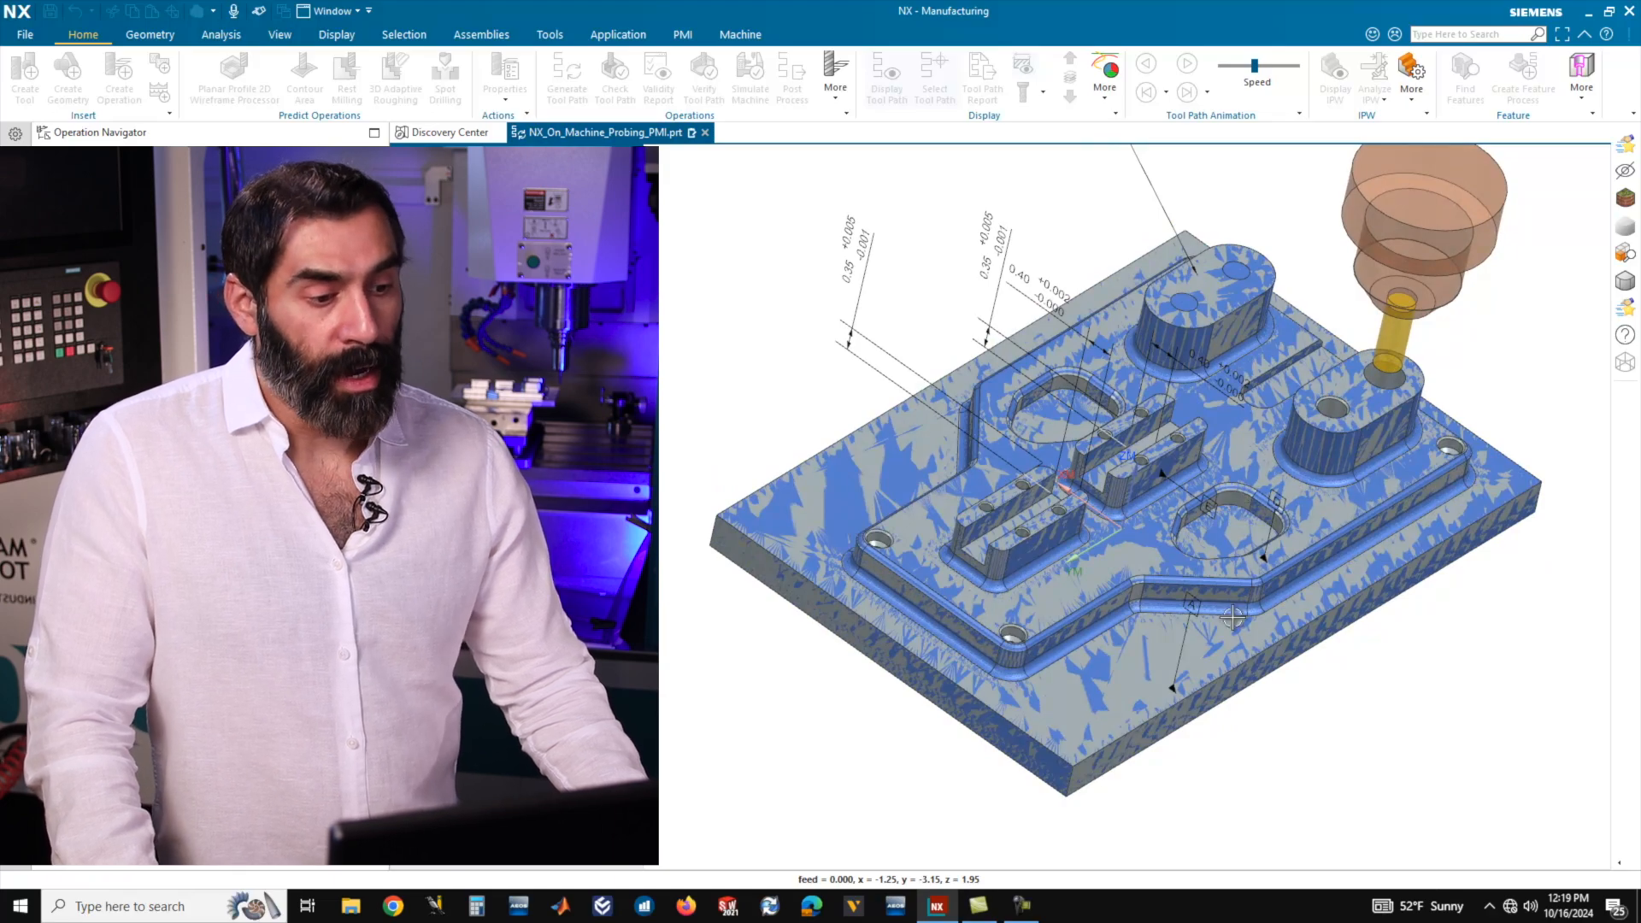
pyautogui.moveTo(1138, 548); pyautogui.dragTo(1068, 517, button='middle')
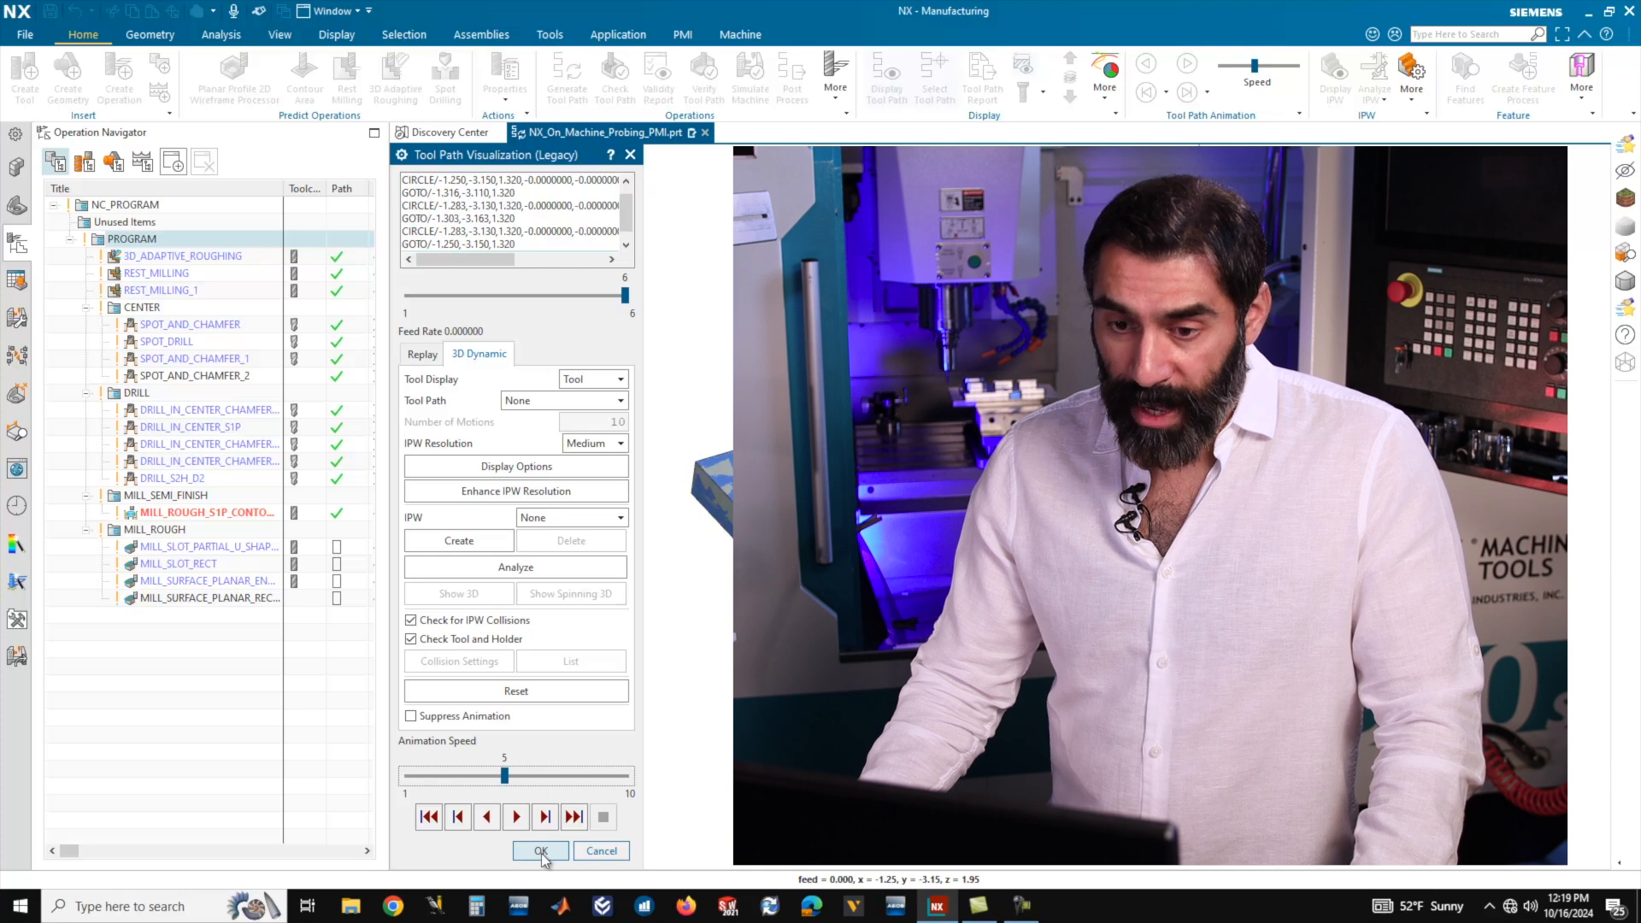
pyautogui.click(541, 851)
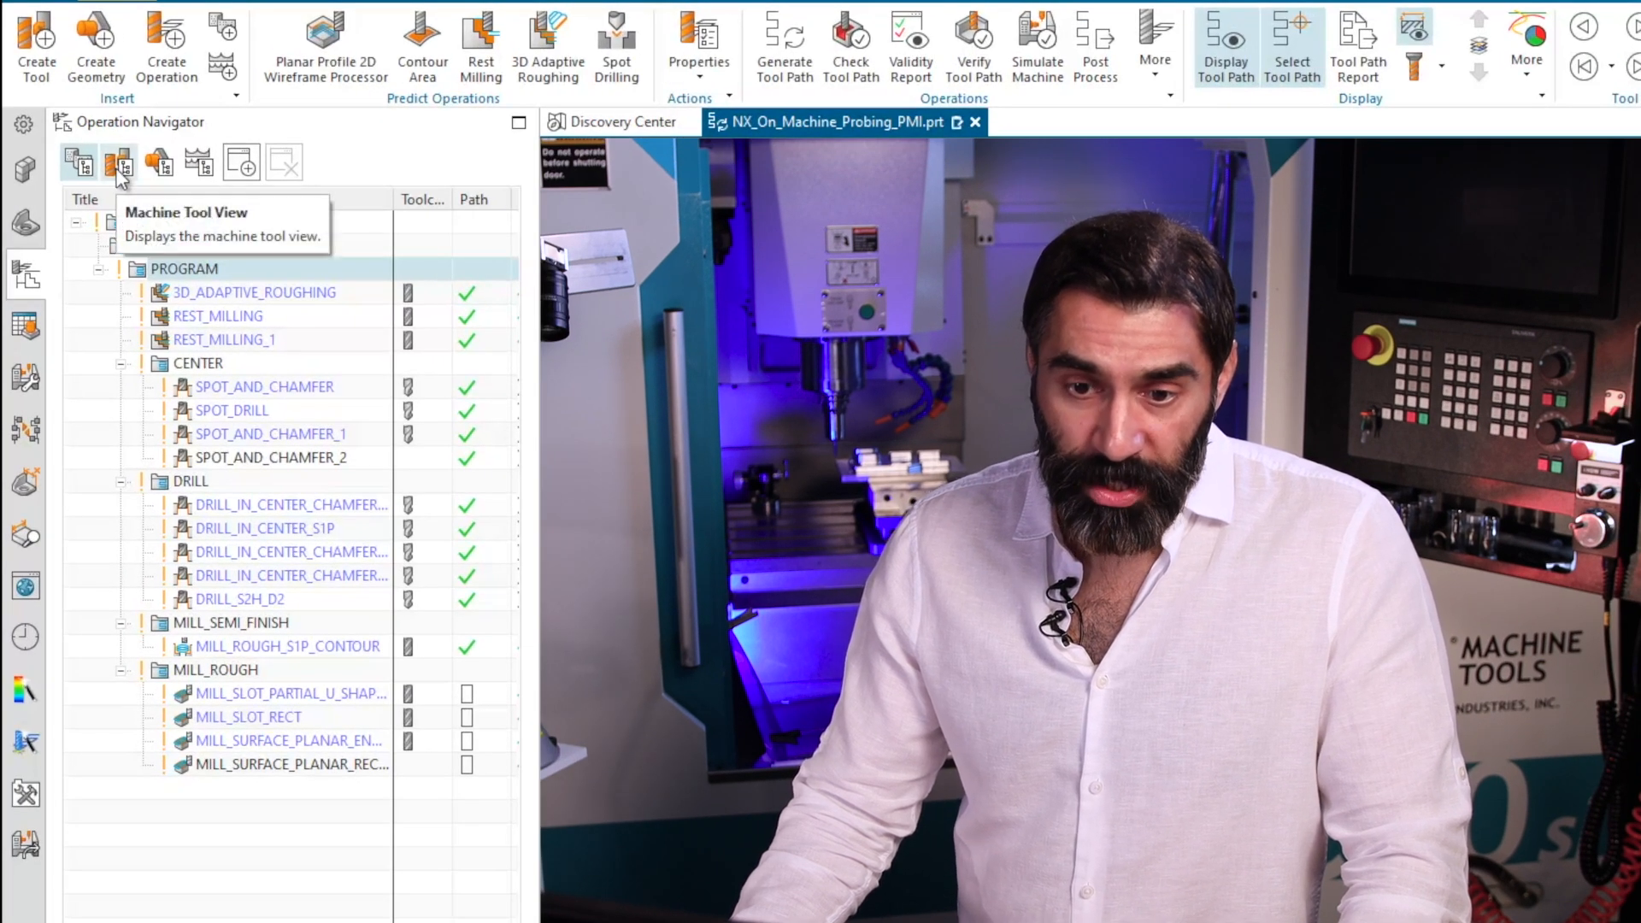
pyautogui.click(119, 163)
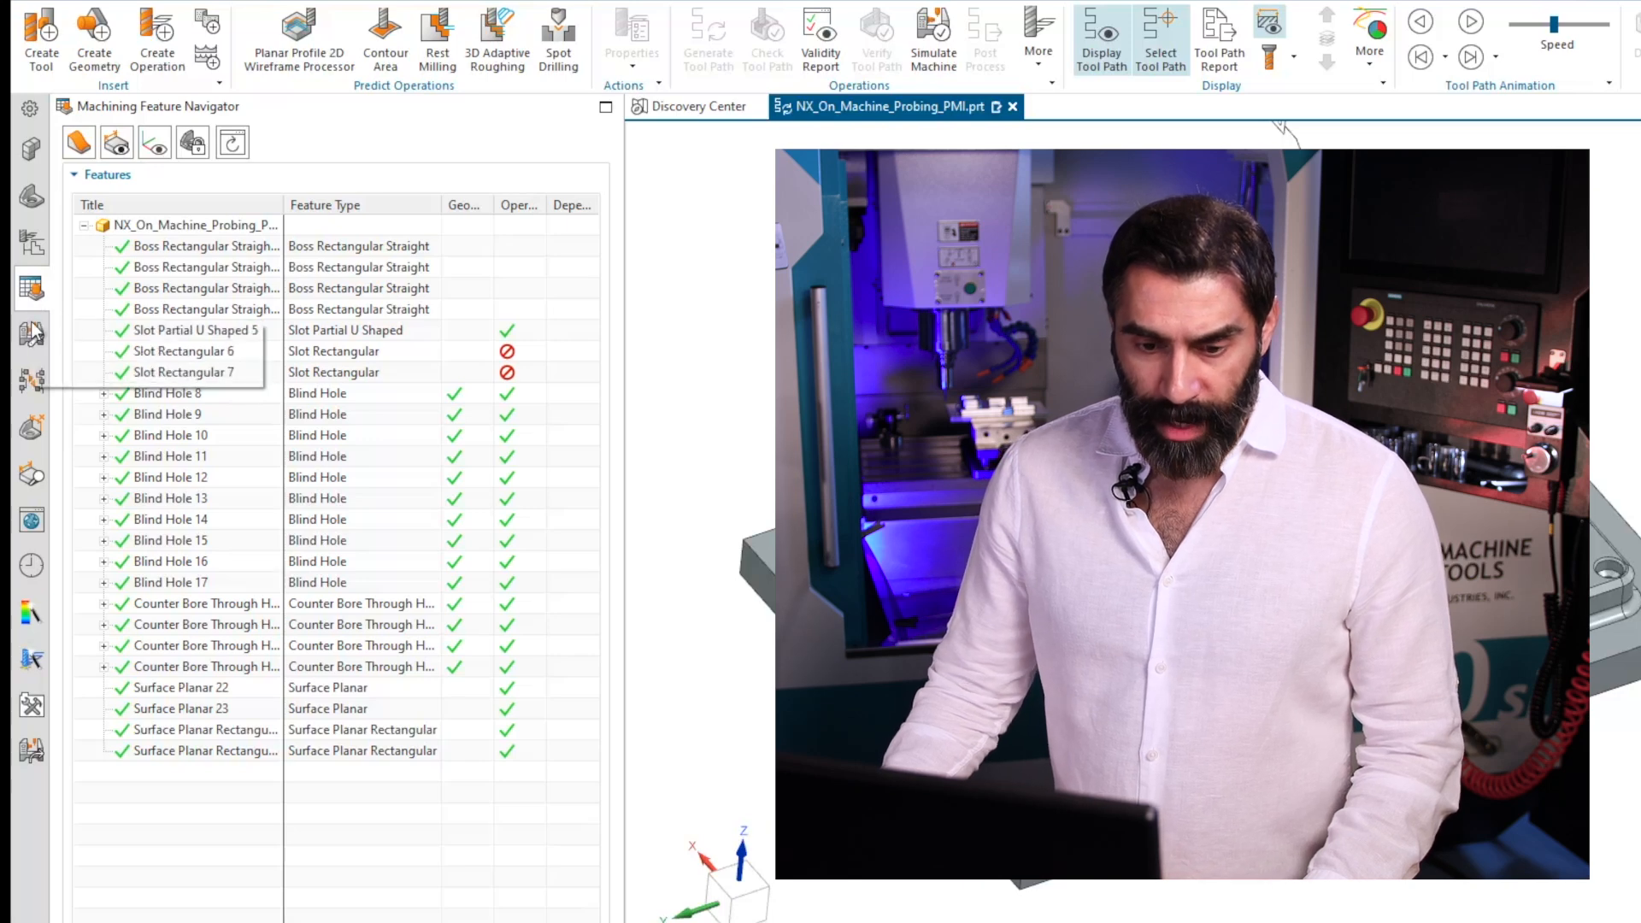
# Start teaching features and add a new feature type named INDENT under CustomerFeature.
pyautogui.rightClick(176, 800)
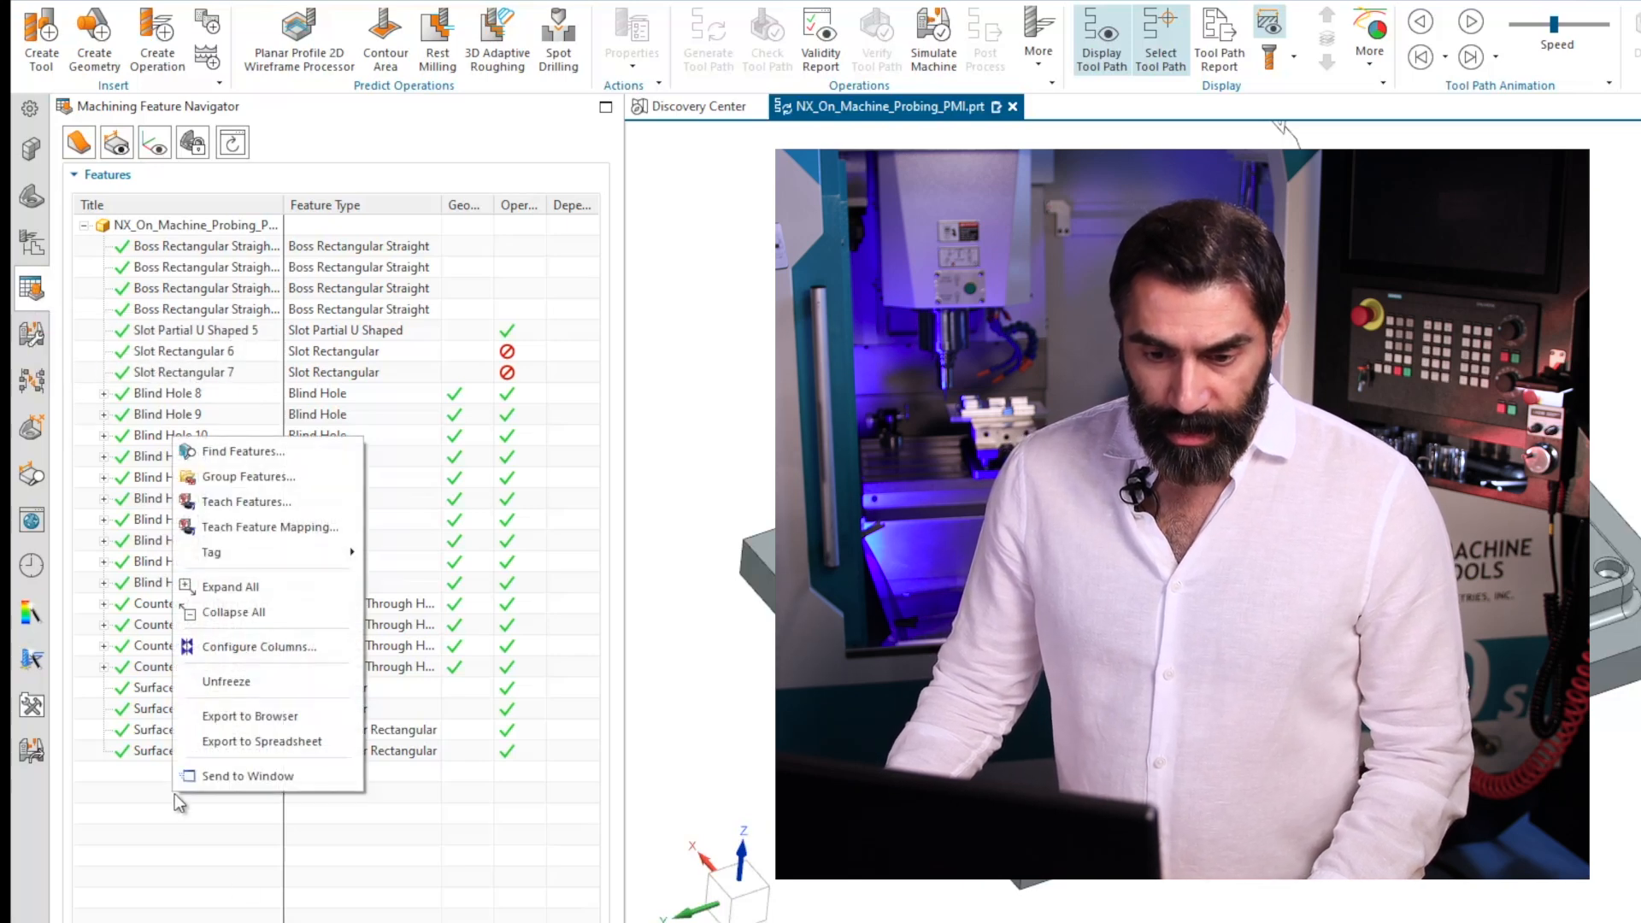
pyautogui.click(248, 501)
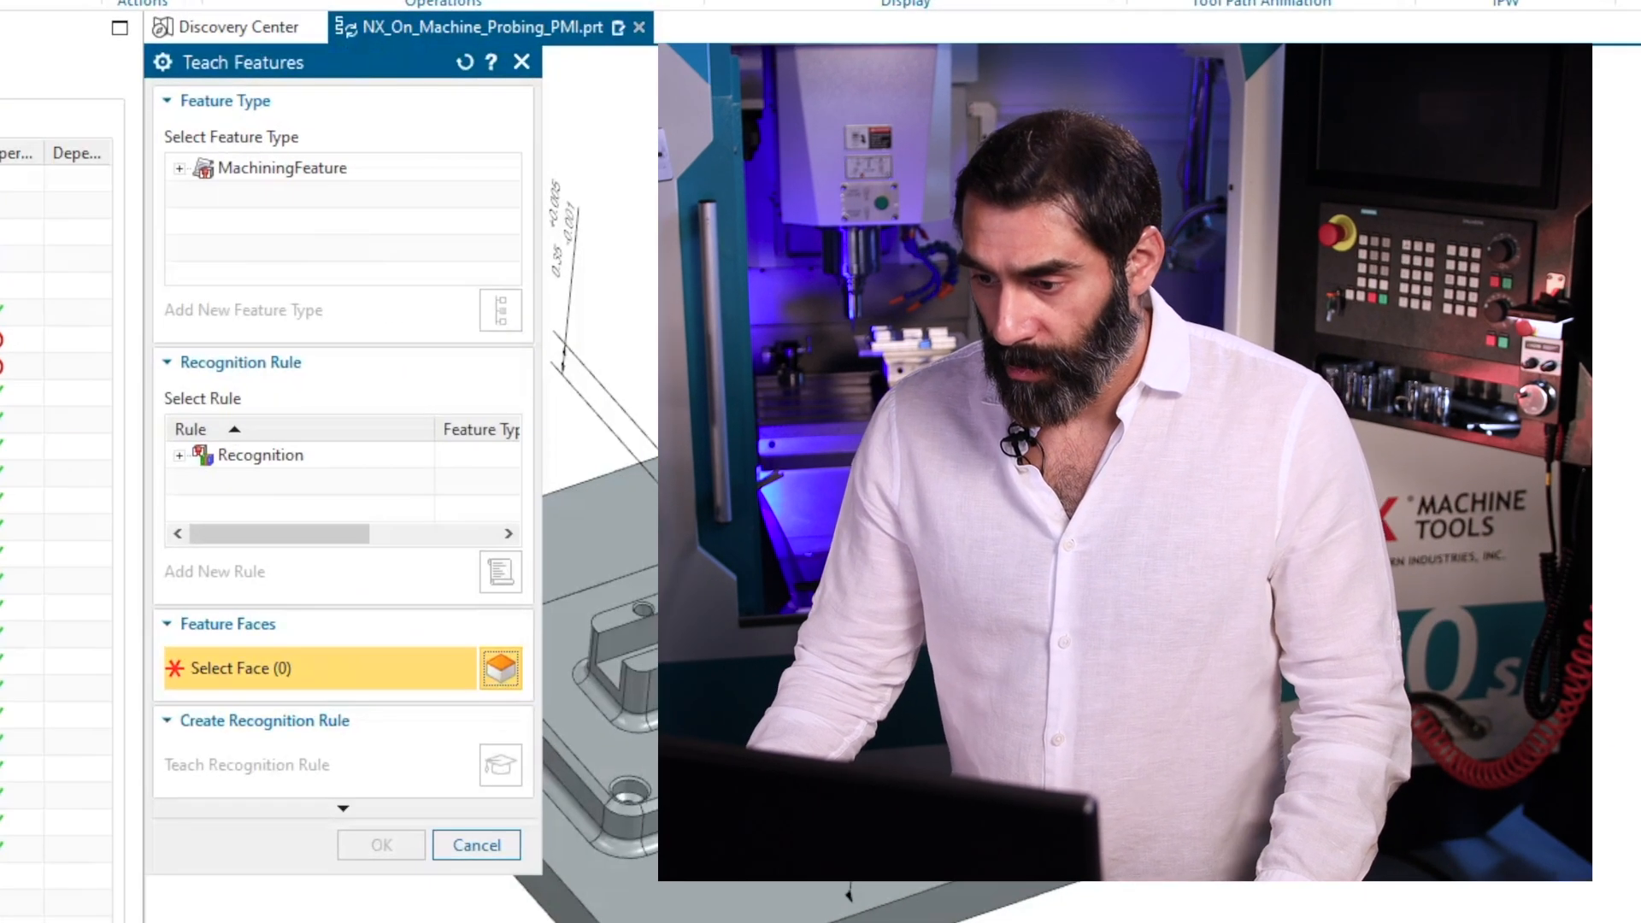
pyautogui.scroll(-2, 941, 654)
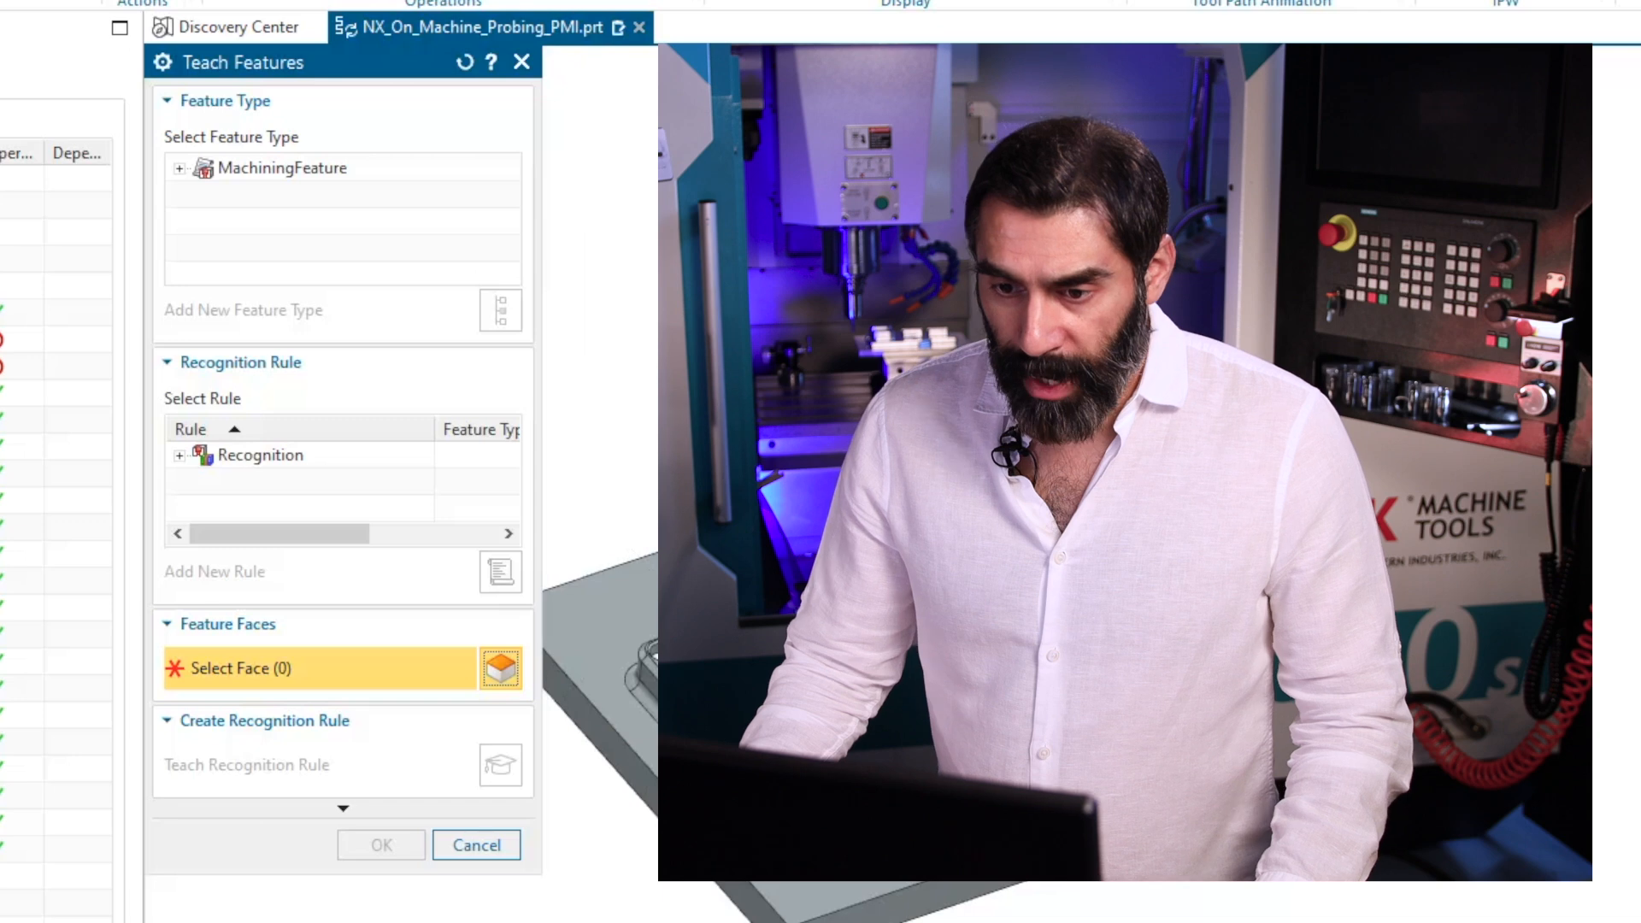
pyautogui.click(181, 171)
pyautogui.click(311, 226)
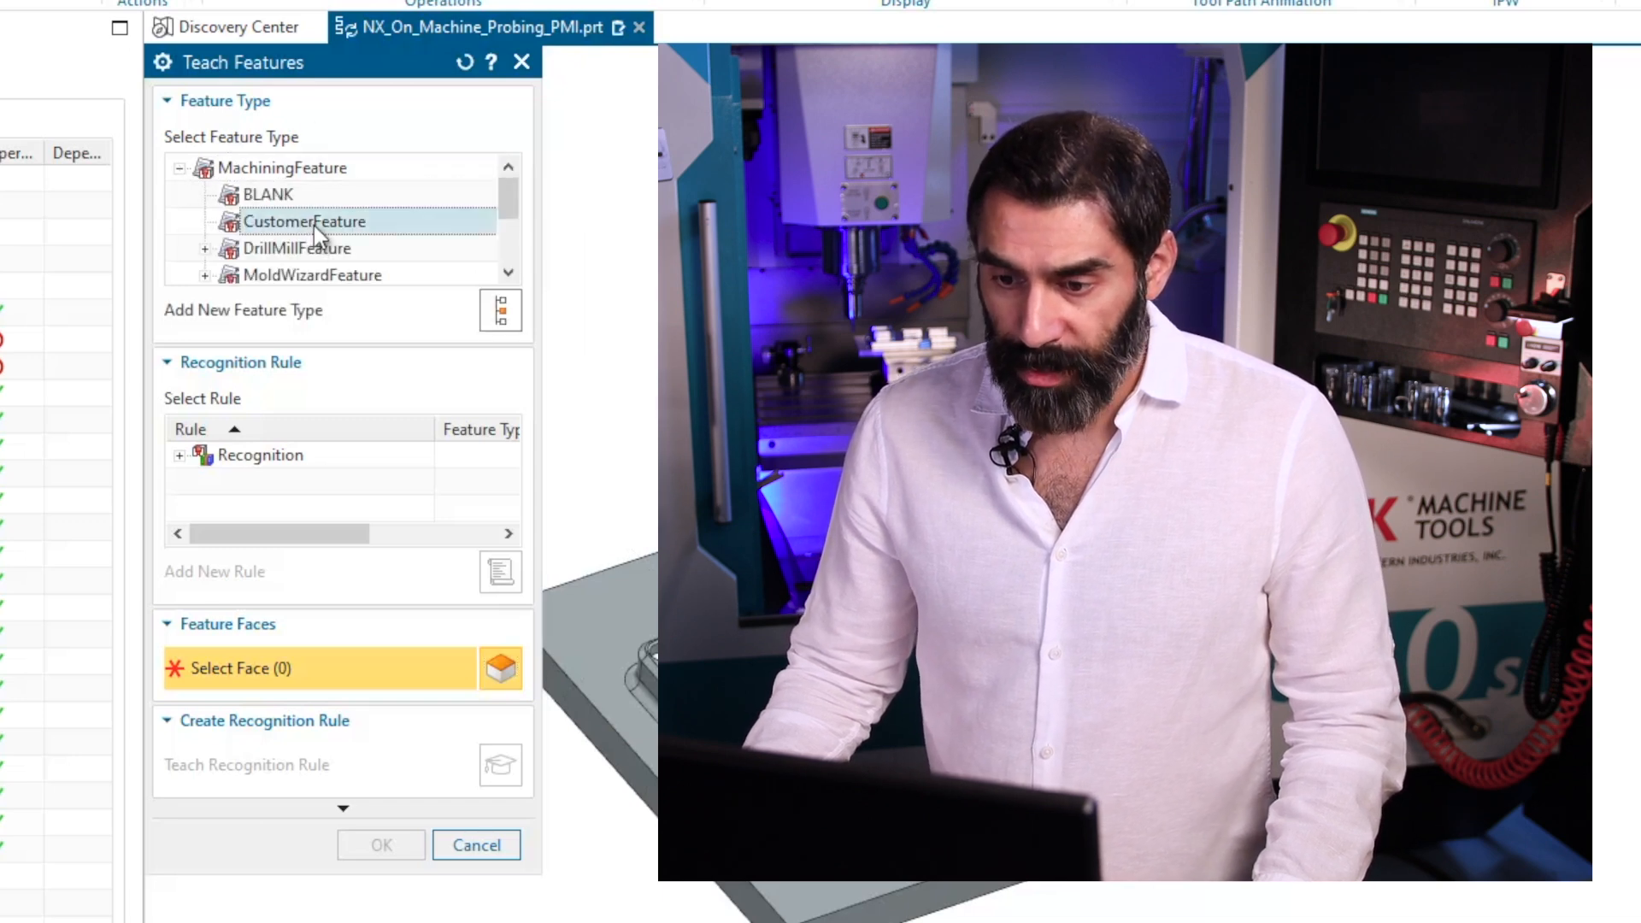
pyautogui.click(500, 312)
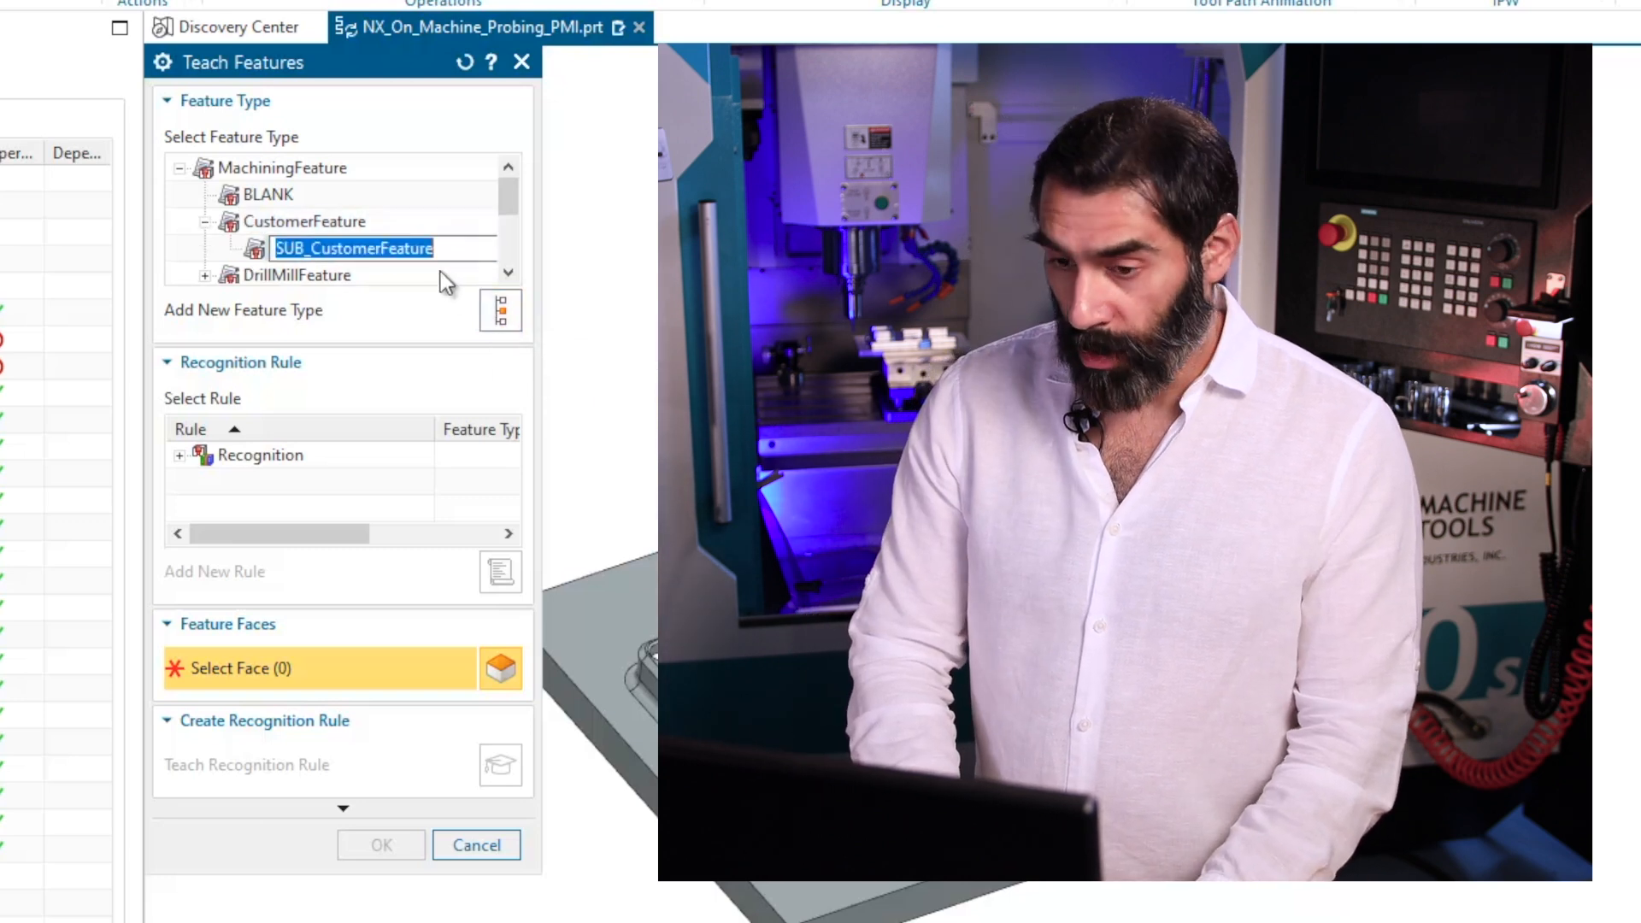
pyautogui.write('indent')
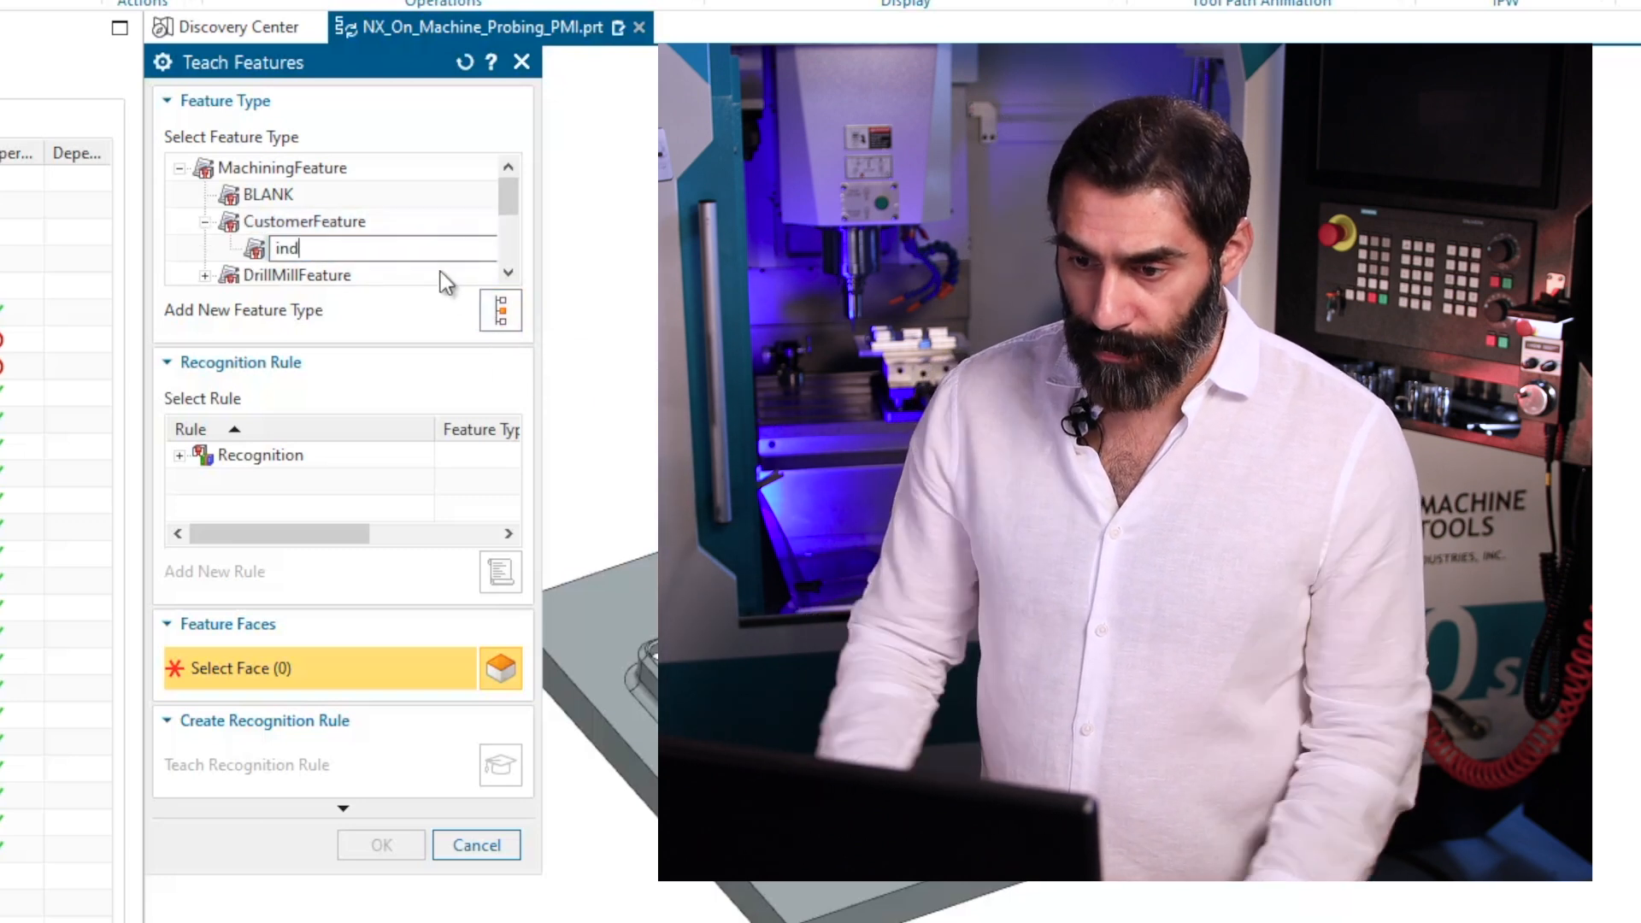
# Add a new recognition rule for the INDENT feature type under the CustomerFeatures rules.
pyautogui.click(178, 456)
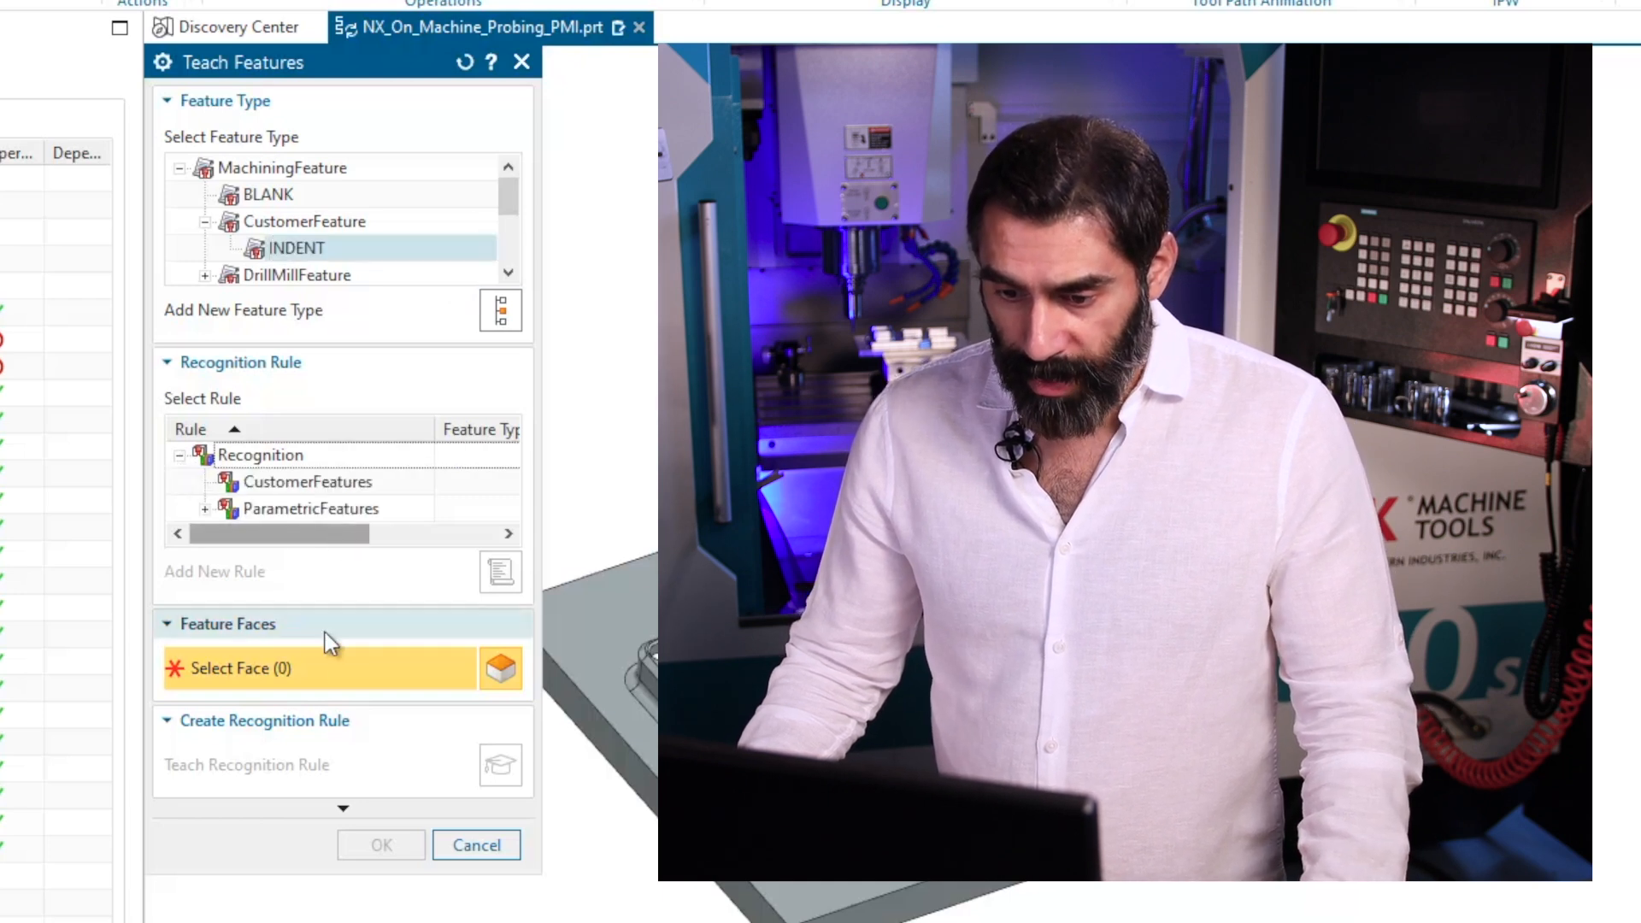
pyautogui.moveTo(294, 875); pyautogui.dragTo(293, 922)
pyautogui.click(340, 602)
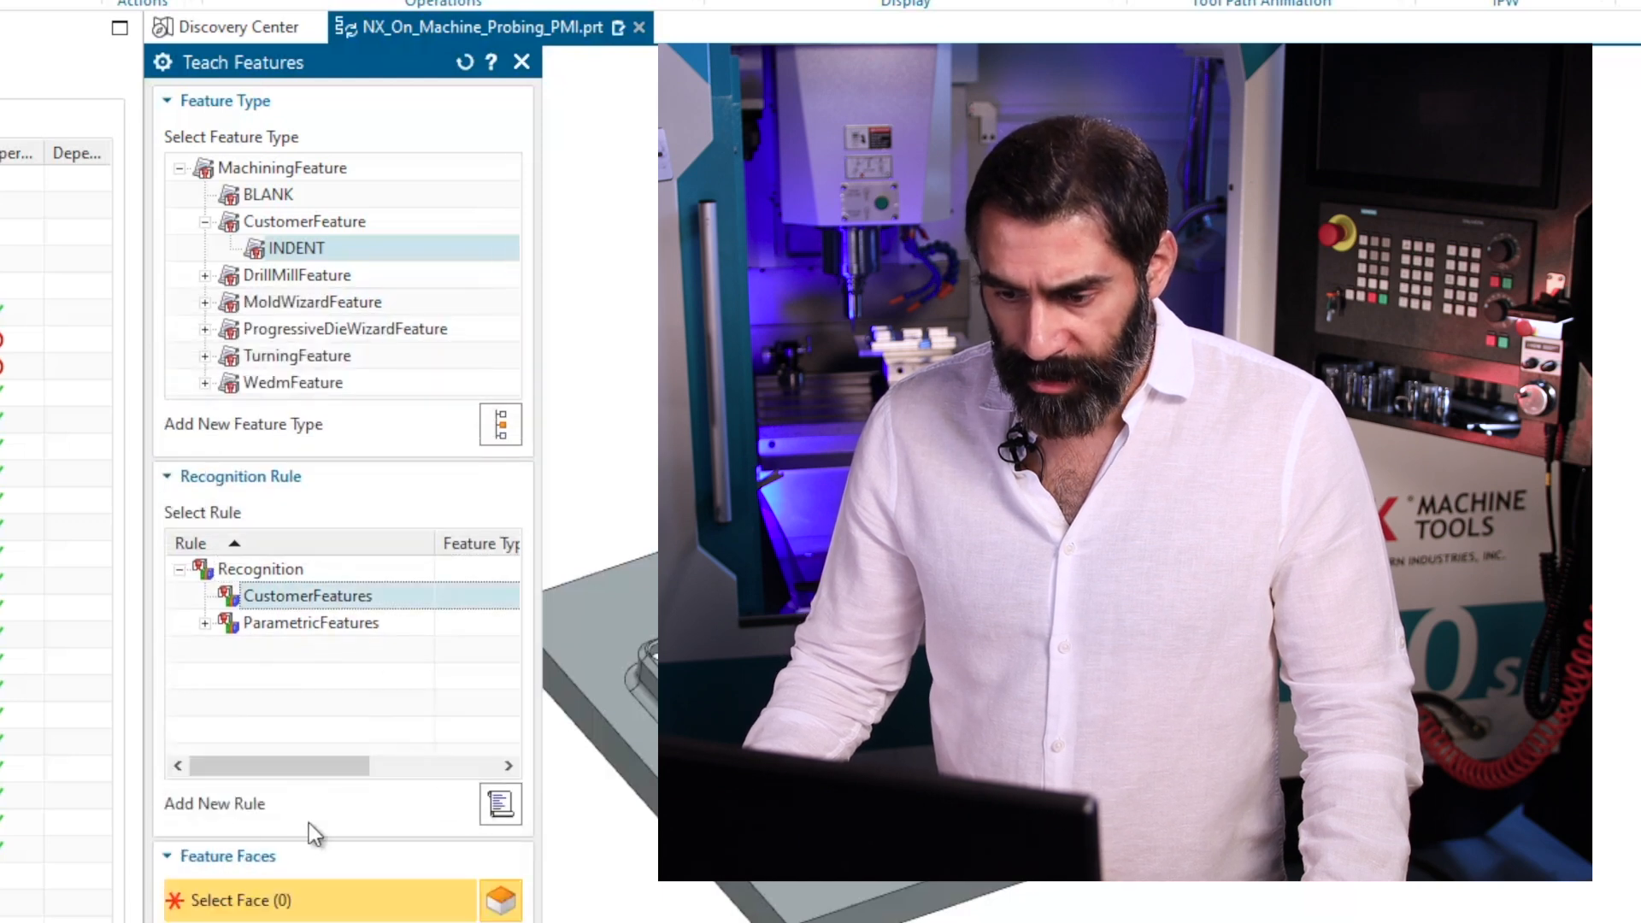
pyautogui.click(499, 803)
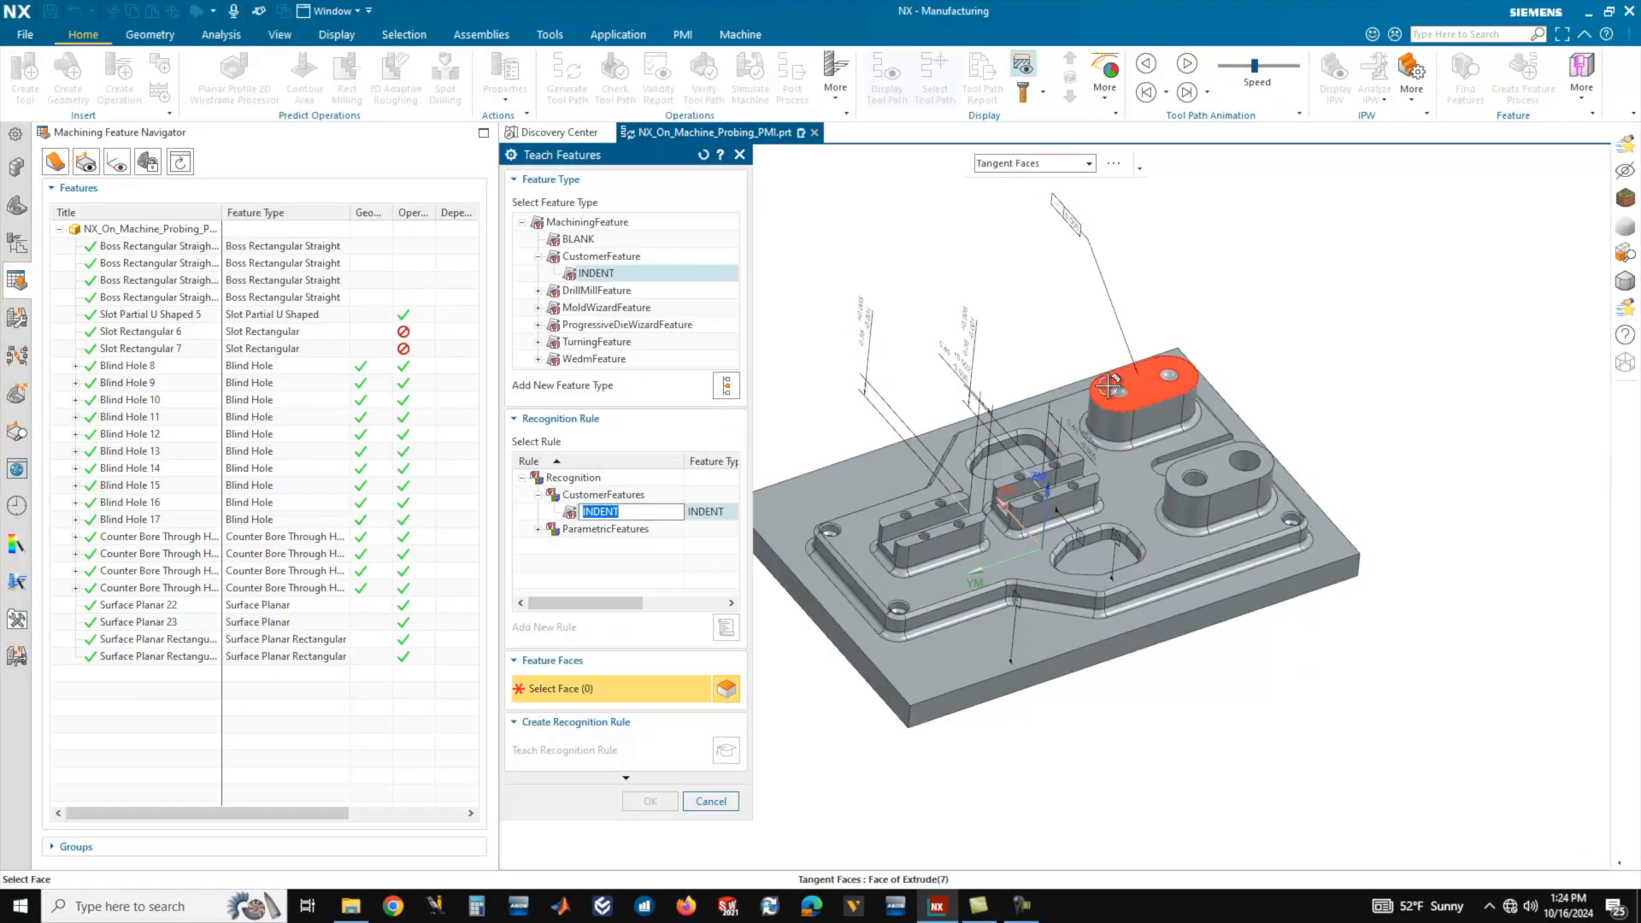
# Teach the INDENT recognition rule from one spherical indent face on top of the solid oblong boss, and accept it.
pyautogui.scroll(4, 1111, 374)
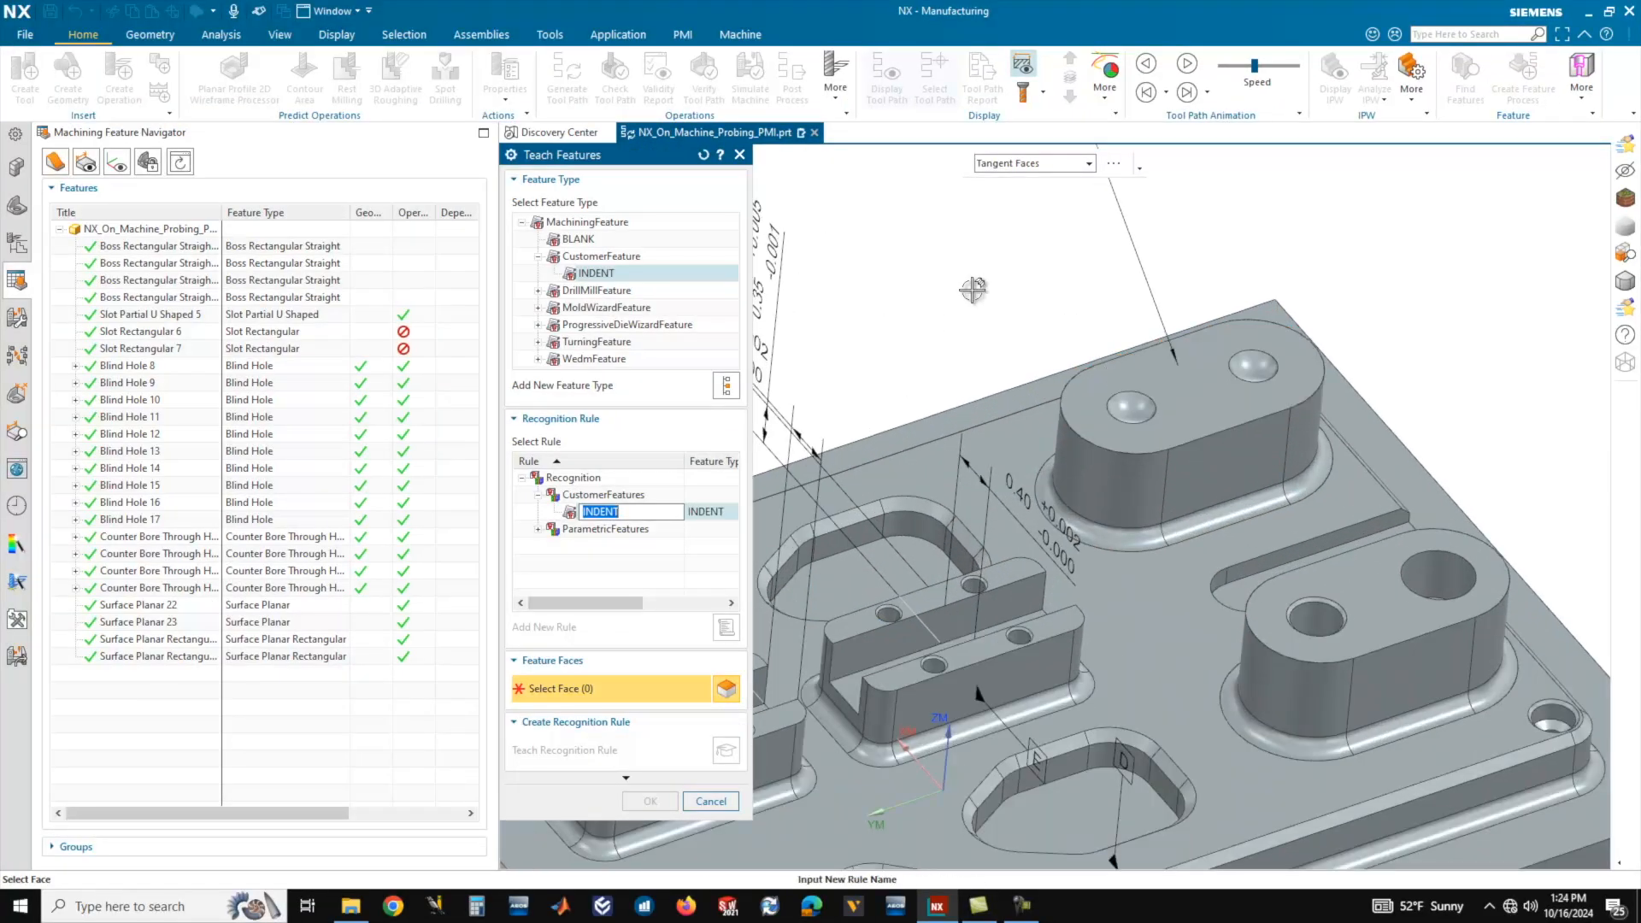
pyautogui.click(1136, 408)
pyautogui.scroll(-4, 1062, 260)
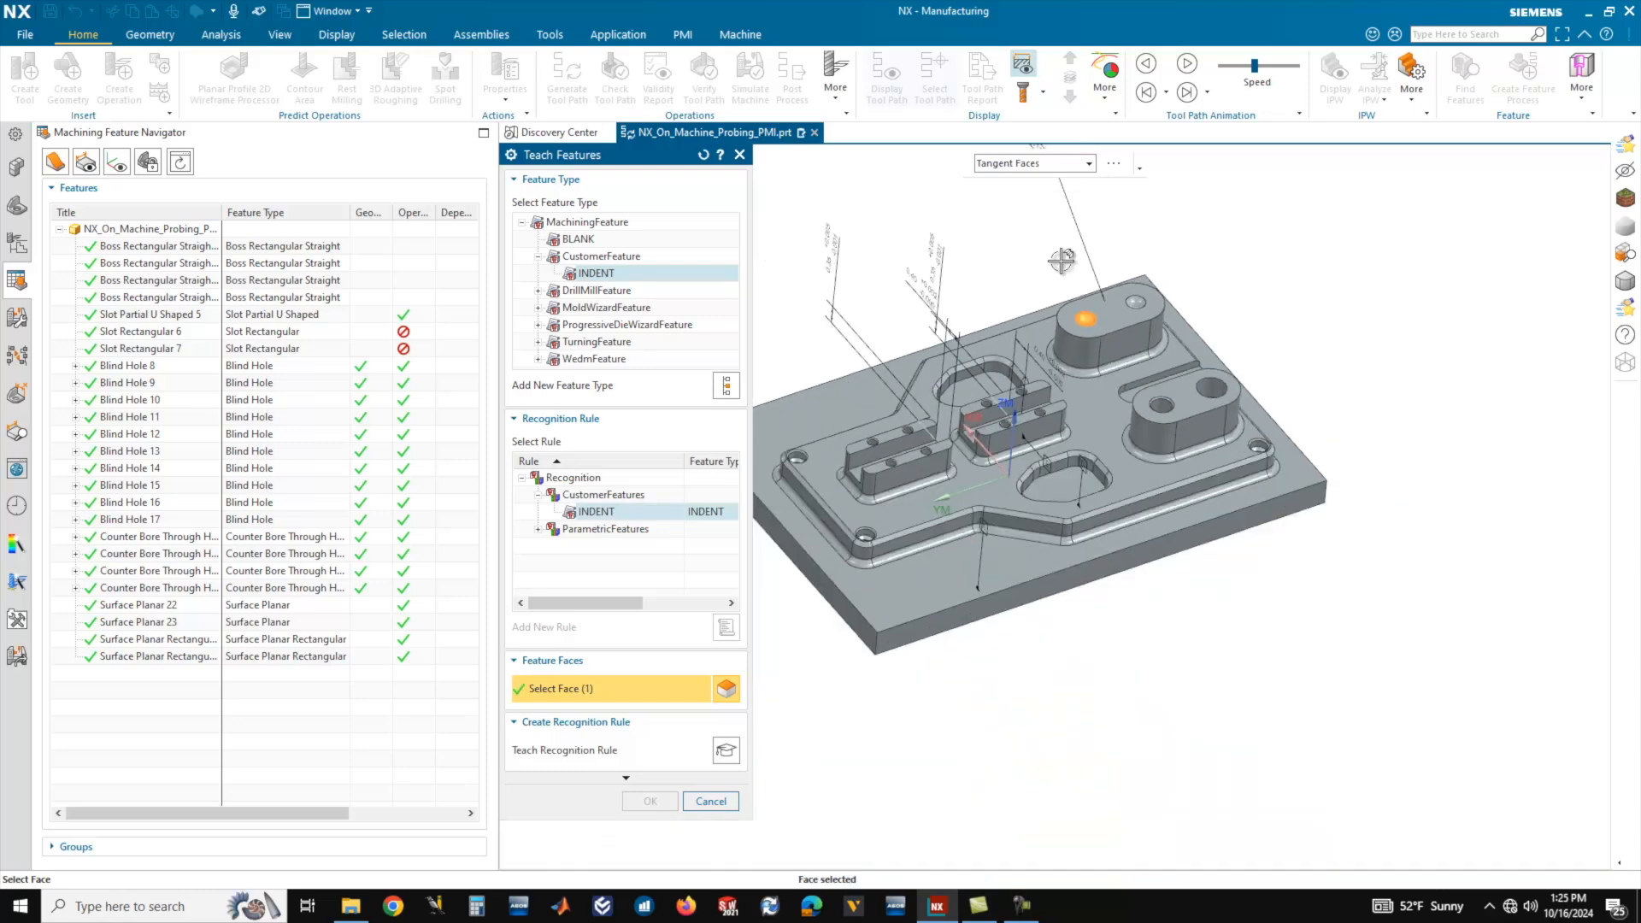
pyautogui.click(725, 751)
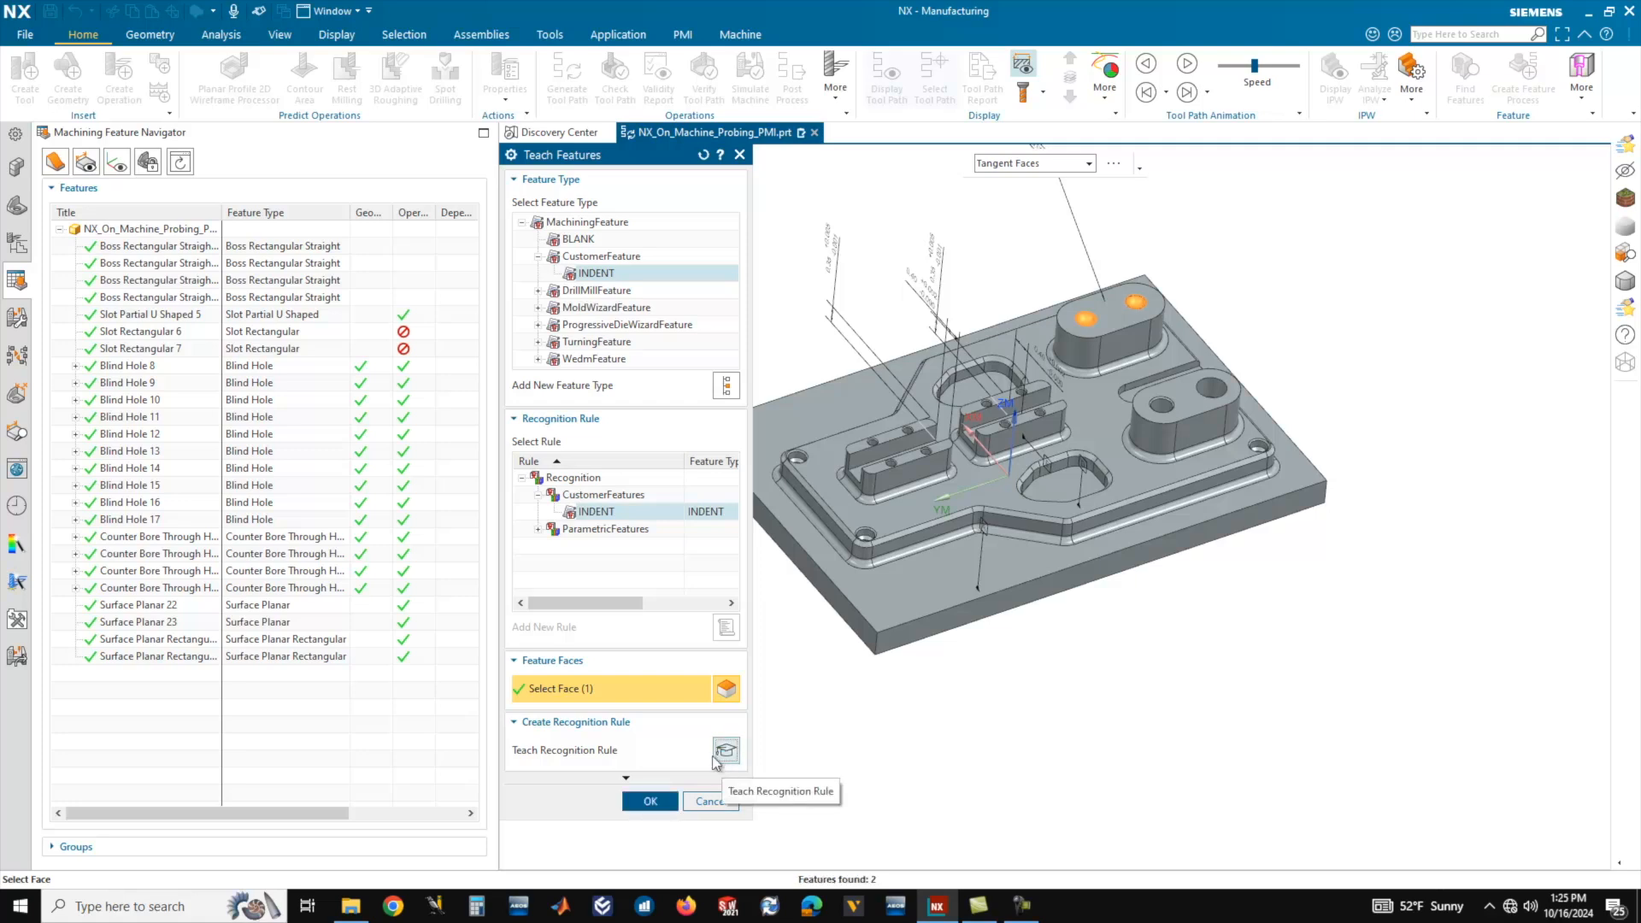
pyautogui.moveTo(1307, 414); pyautogui.dragTo(1239, 342, button='middle')
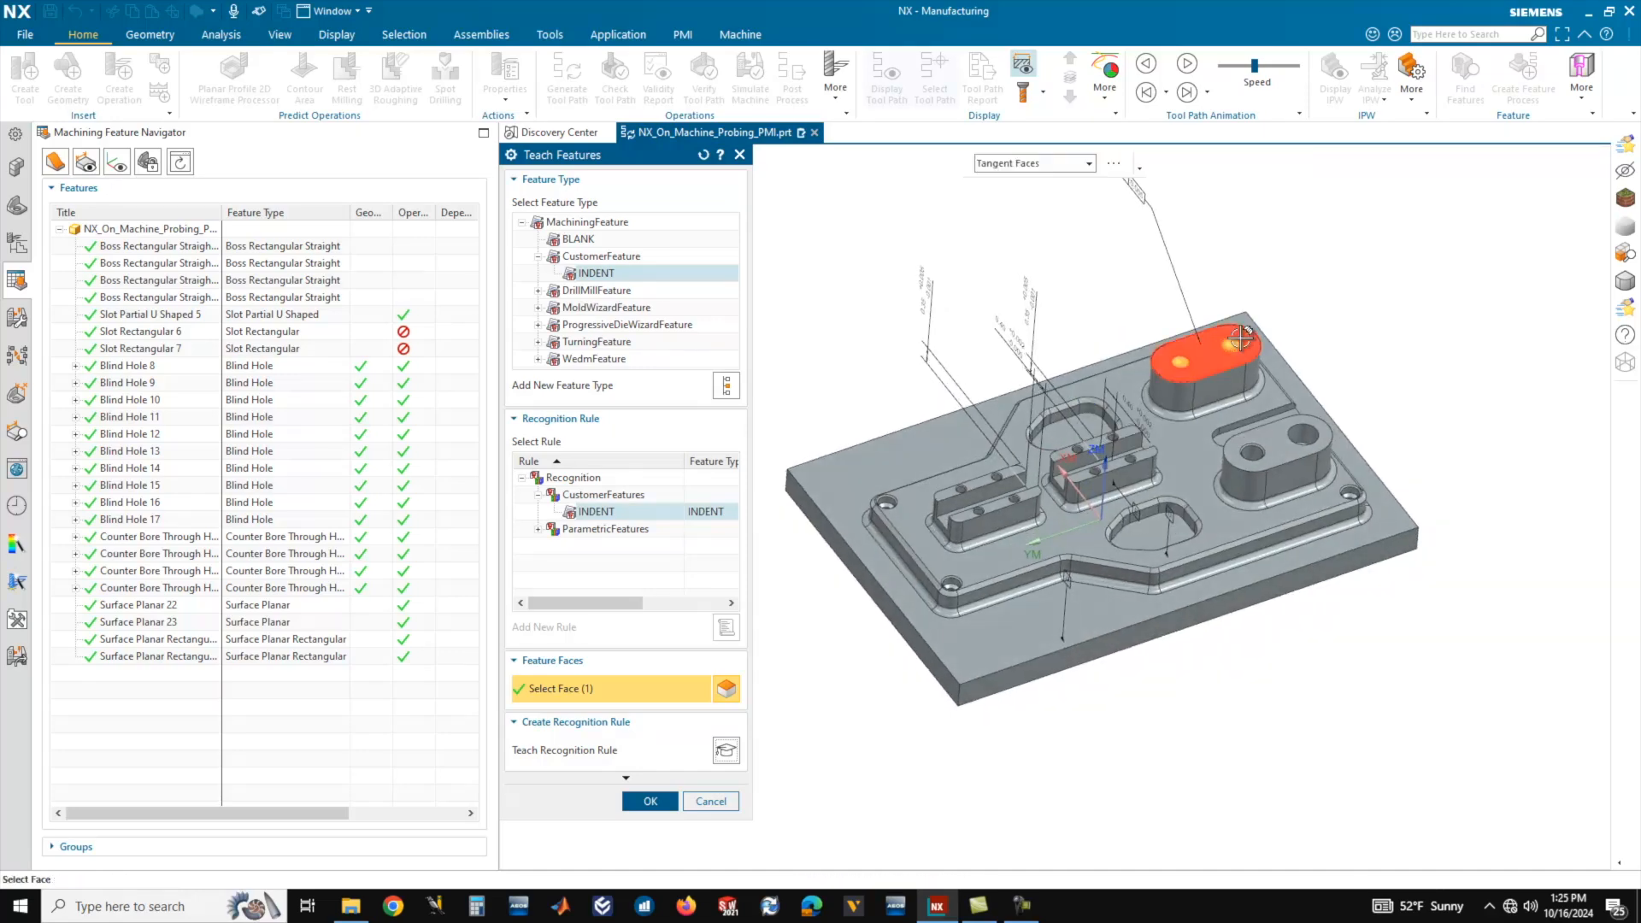
pyautogui.scroll(3, 1261, 329)
pyautogui.moveTo(1373, 325); pyautogui.dragTo(1377, 322, button='middle')
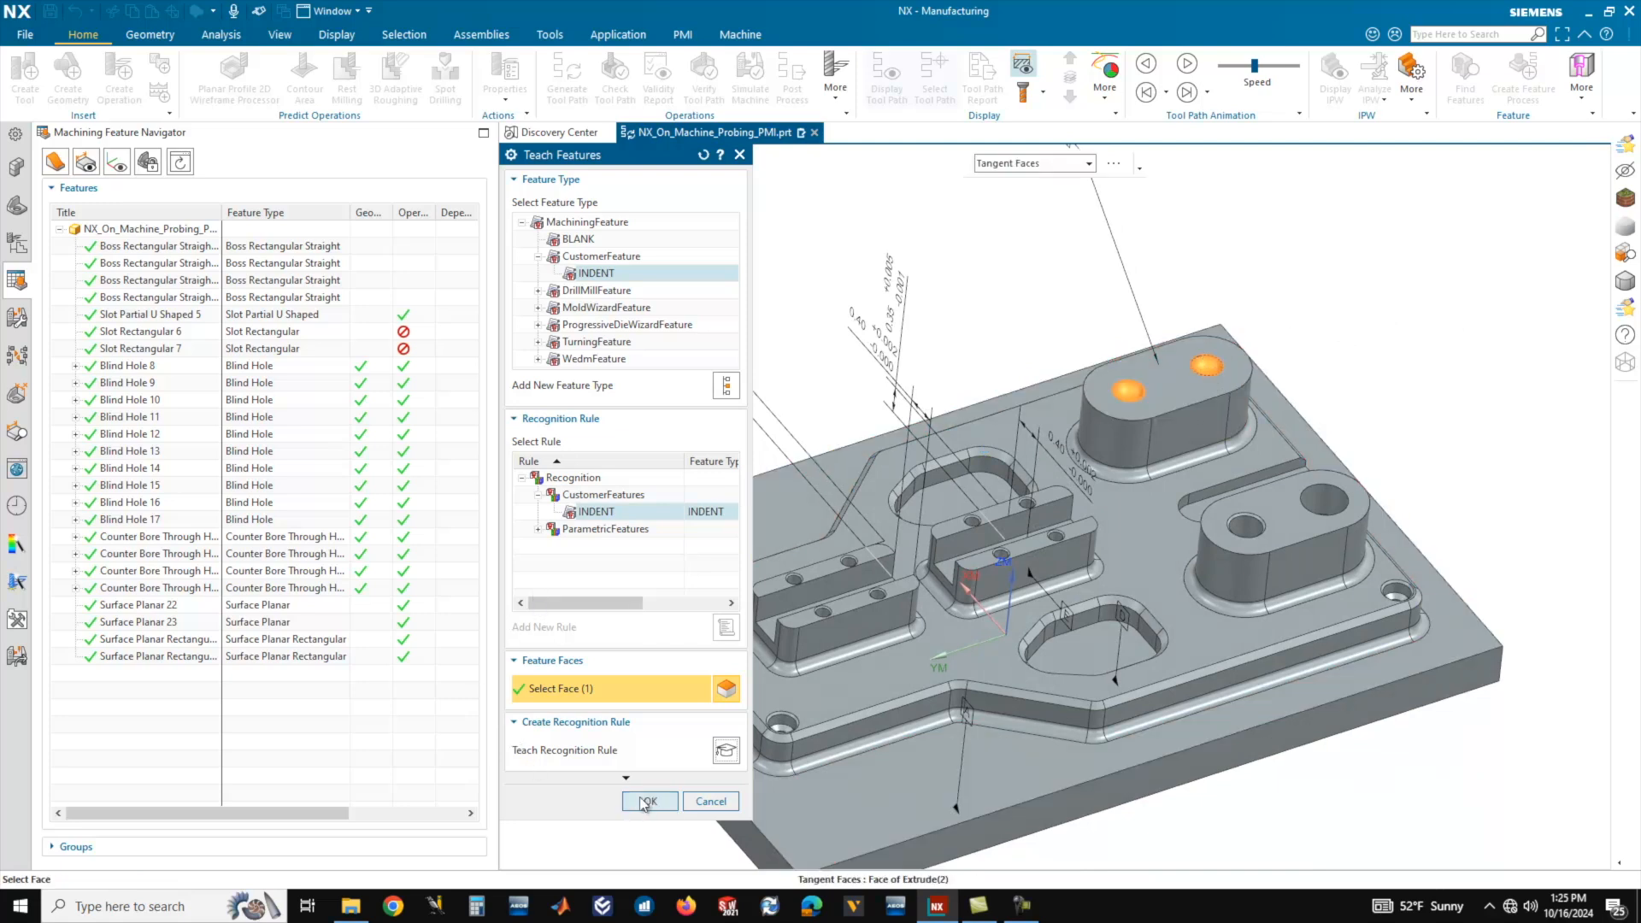
pyautogui.click(649, 802)
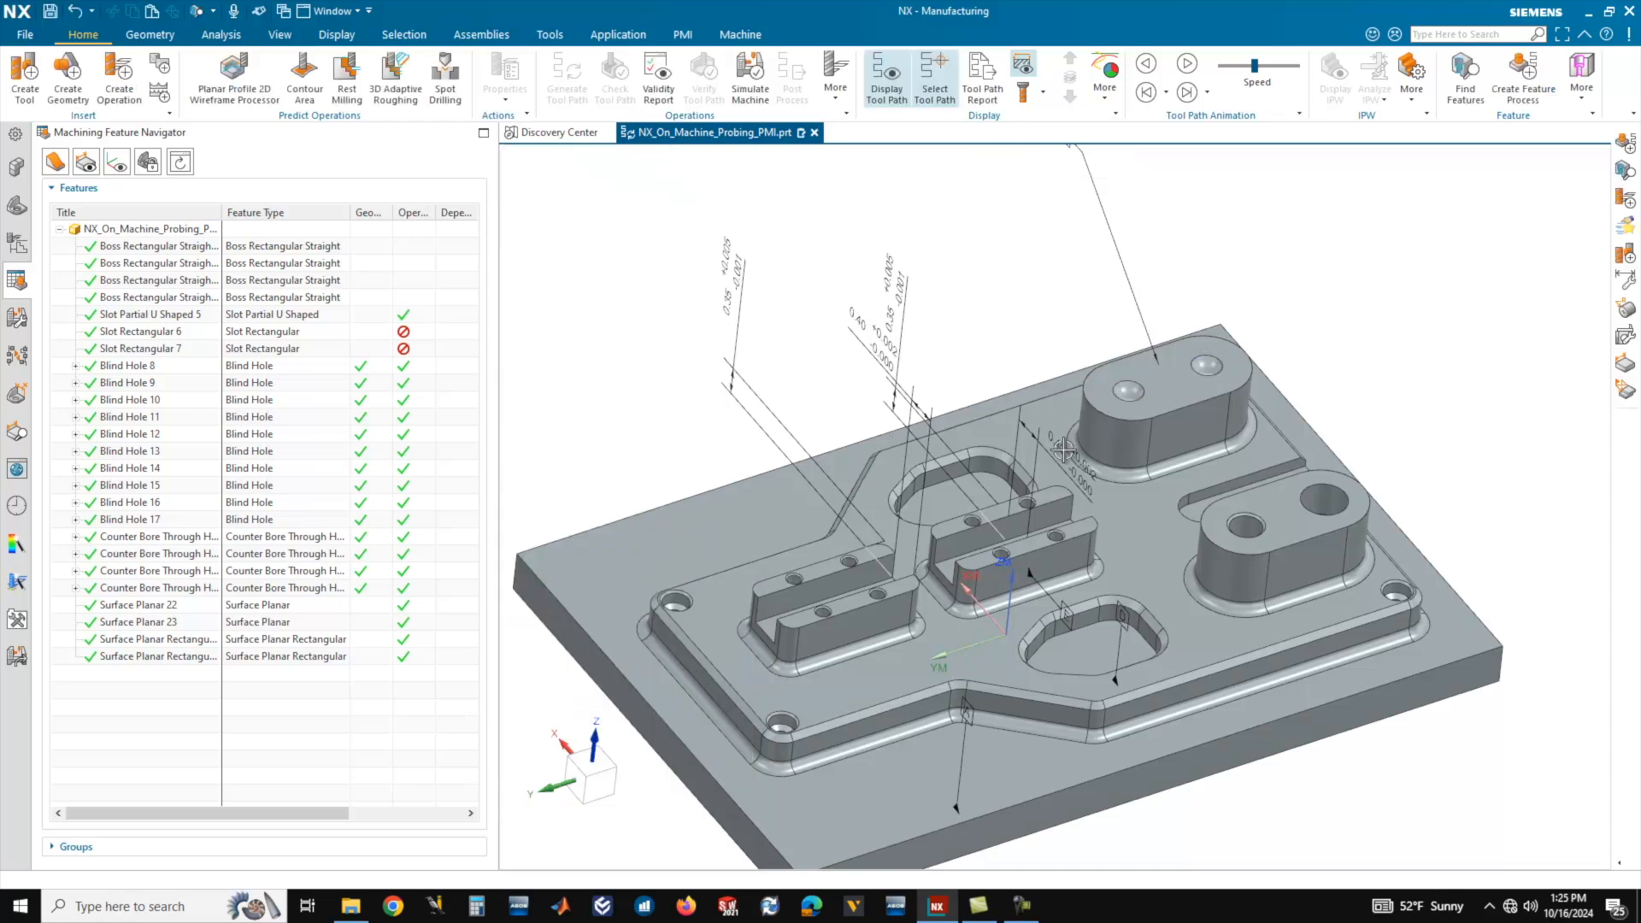
# Find features on the workpiece by Parametric Recognition using only the INDENT rule under CustomerFeatures, and accept them.
pyautogui.scroll(-4, 1064, 449)
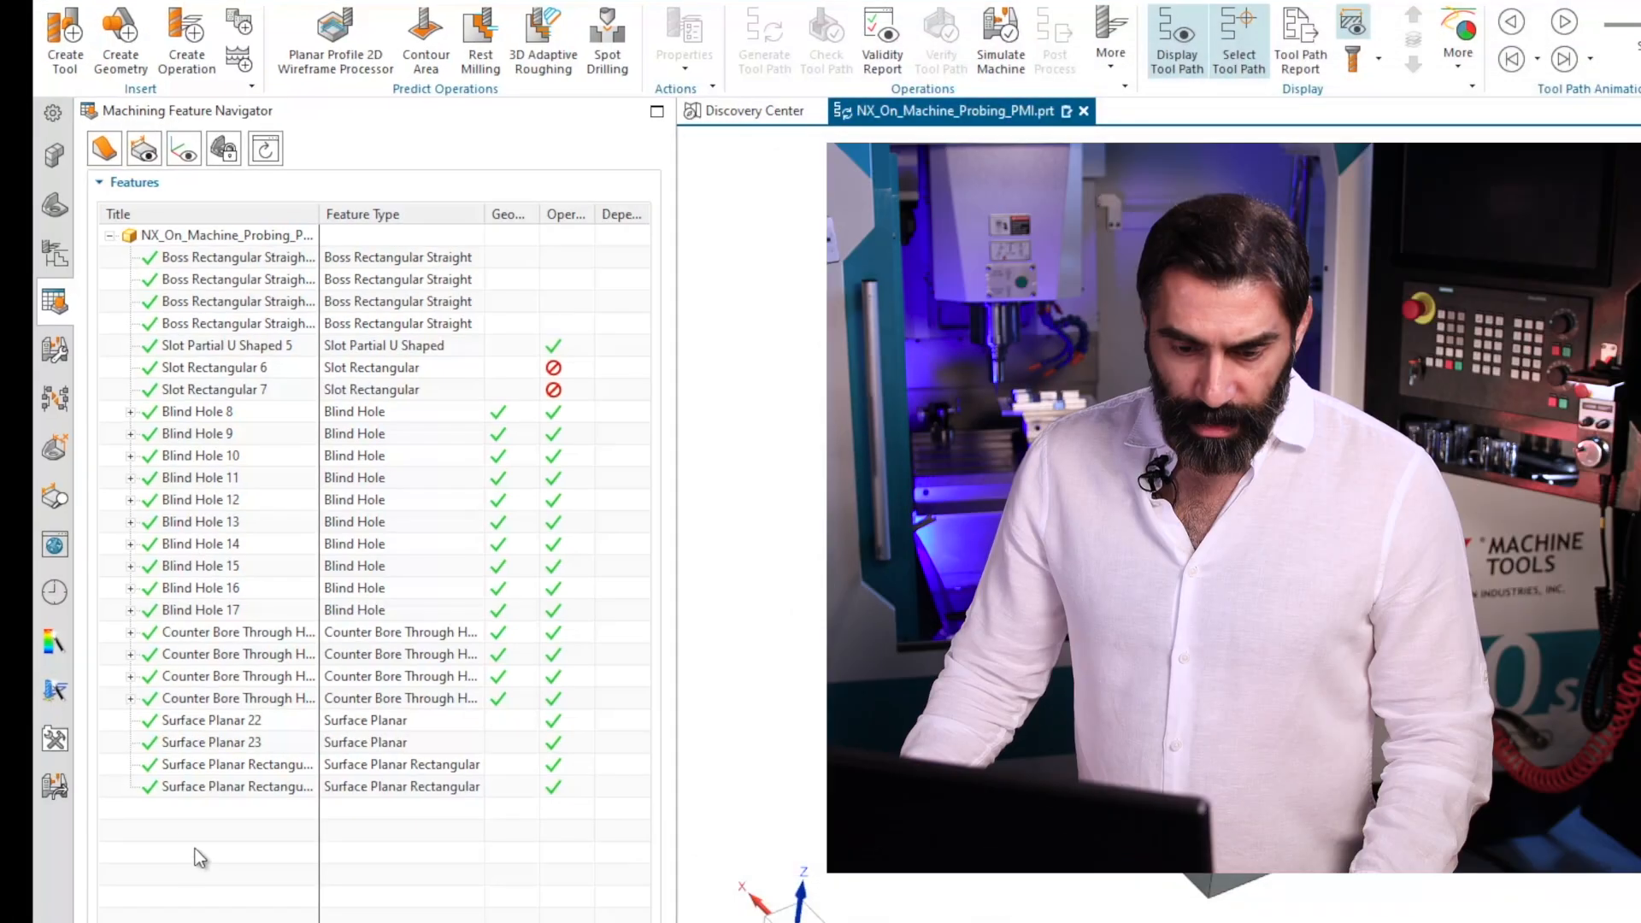
pyautogui.rightClick(125, 702)
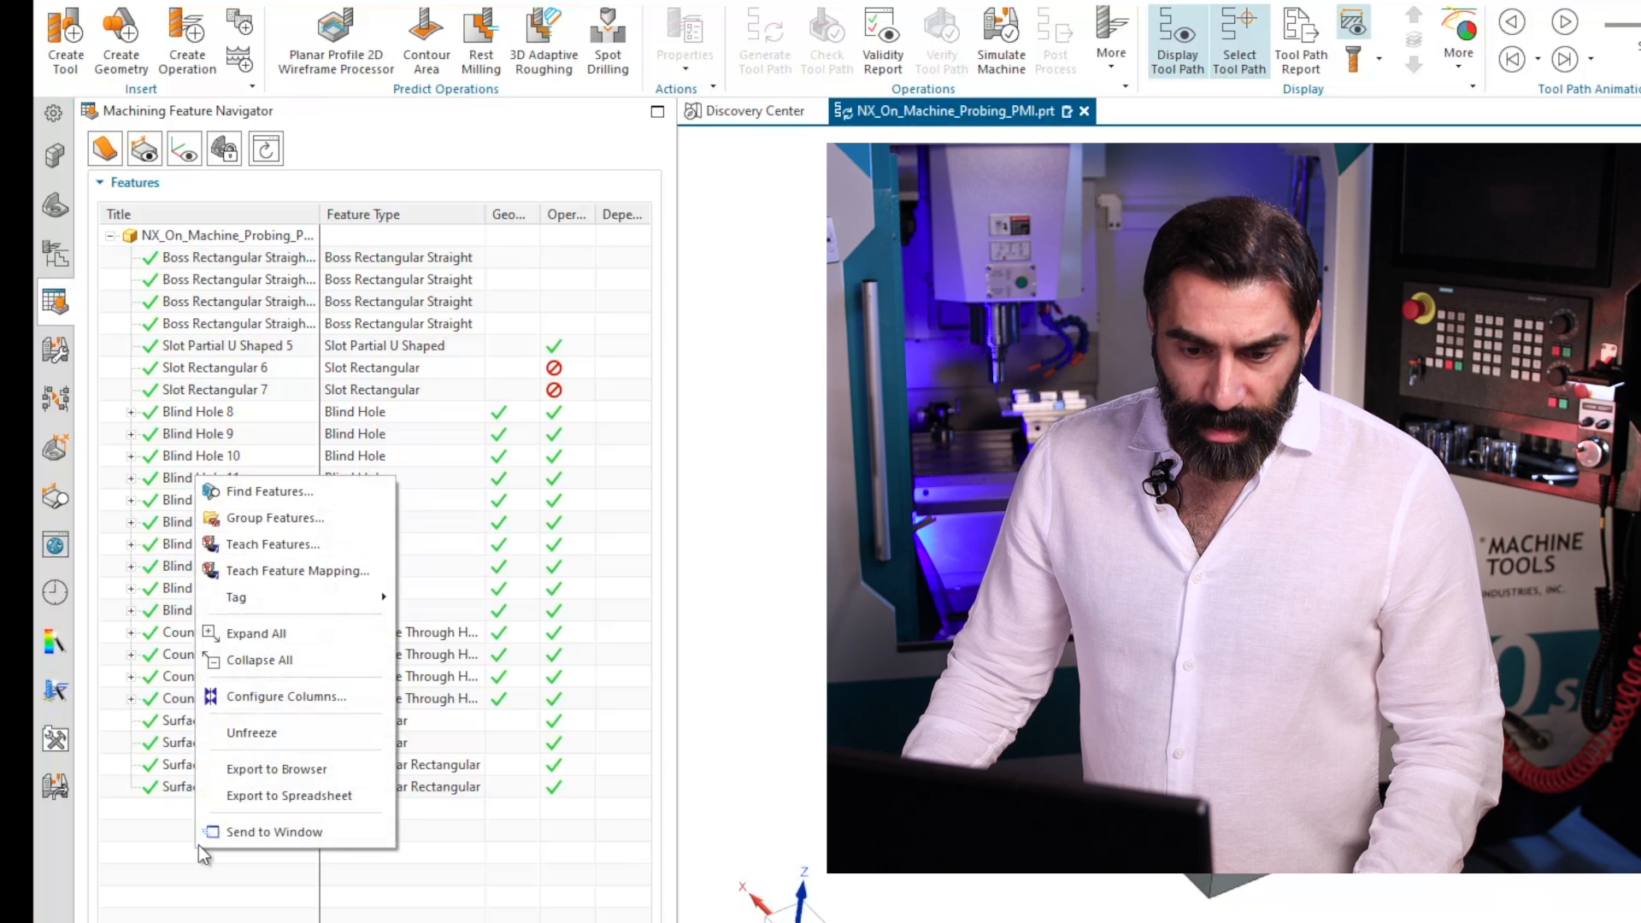
pyautogui.click(256, 491)
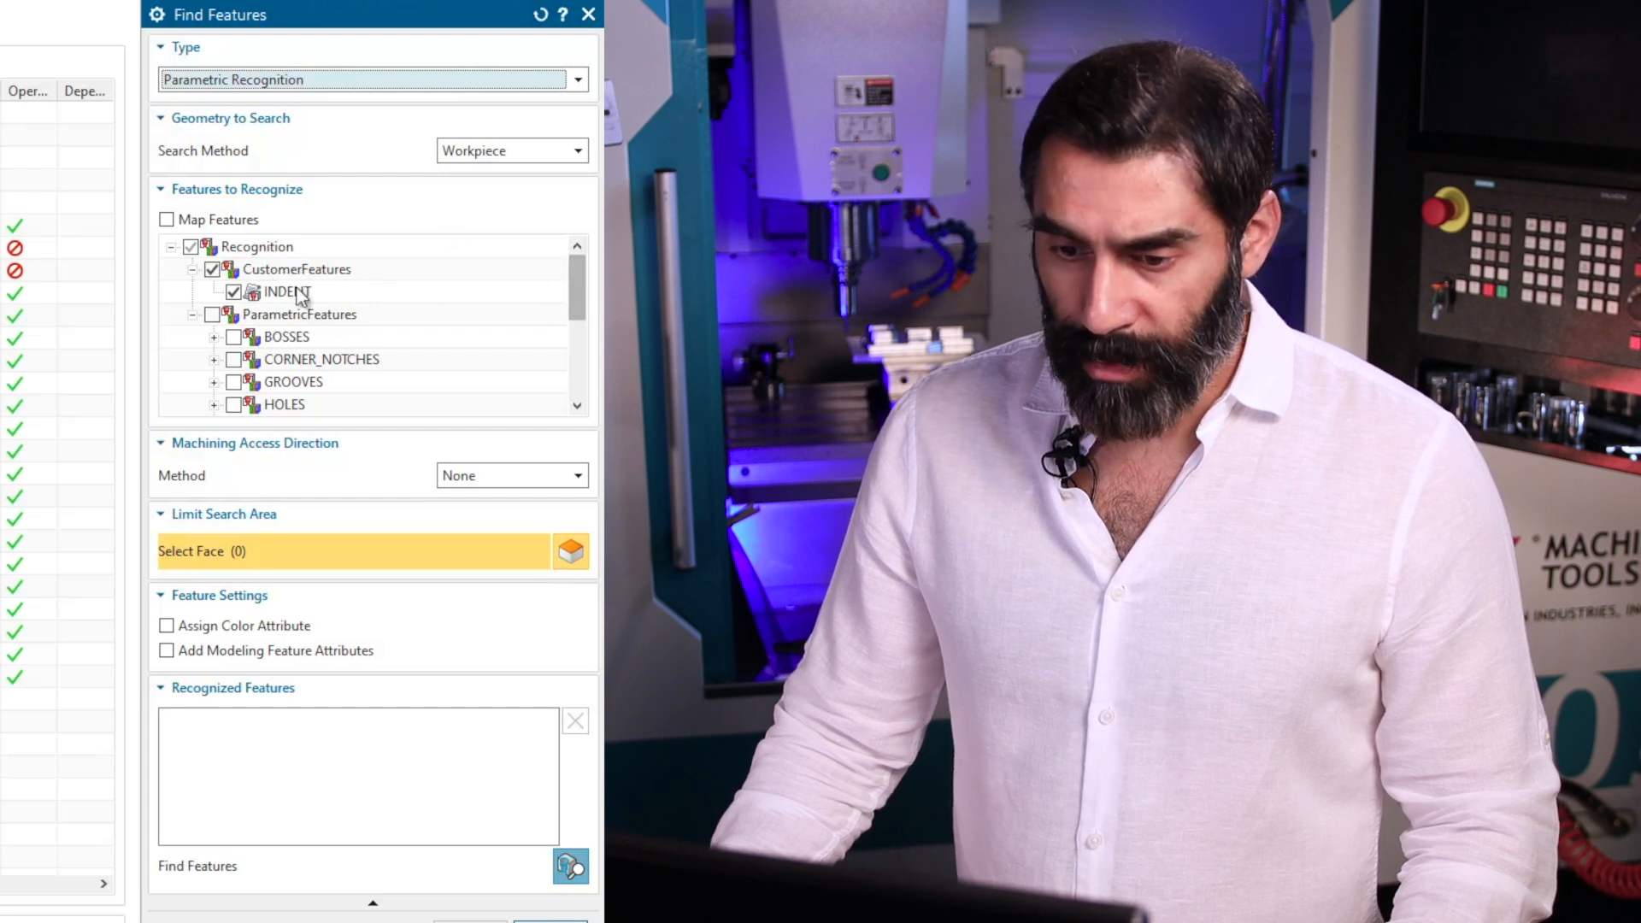
pyautogui.moveTo(577, 296)
pyautogui.mouseDown()
pyautogui.moveTo(577, 346)
pyautogui.moveTo(578, 290)
pyautogui.mouseUp()
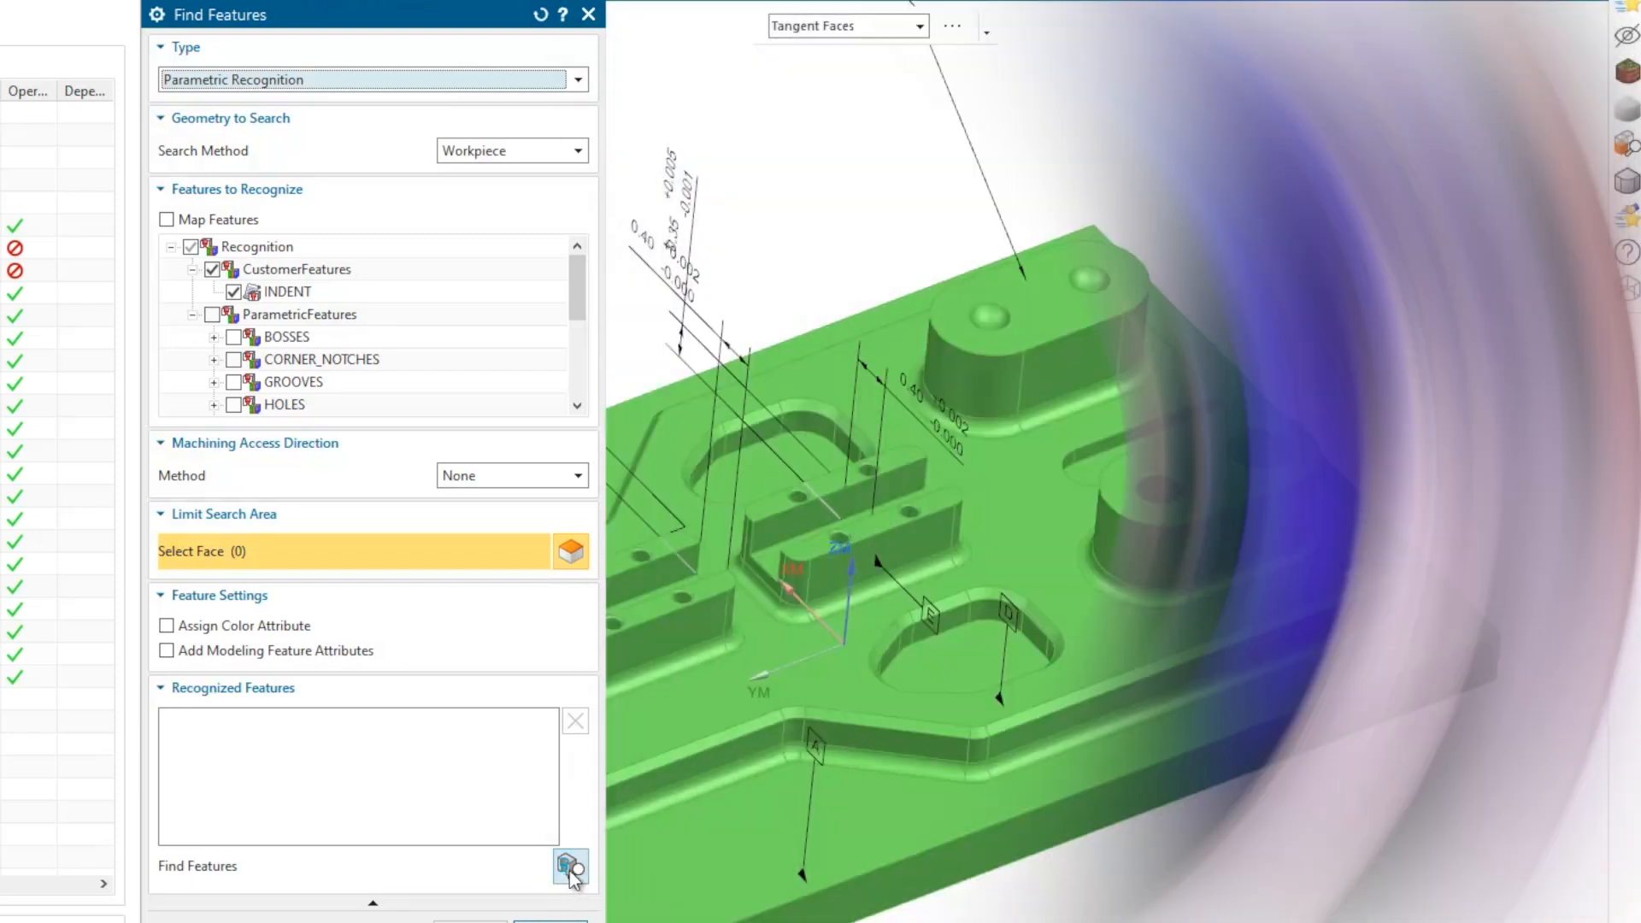
pyautogui.click(570, 867)
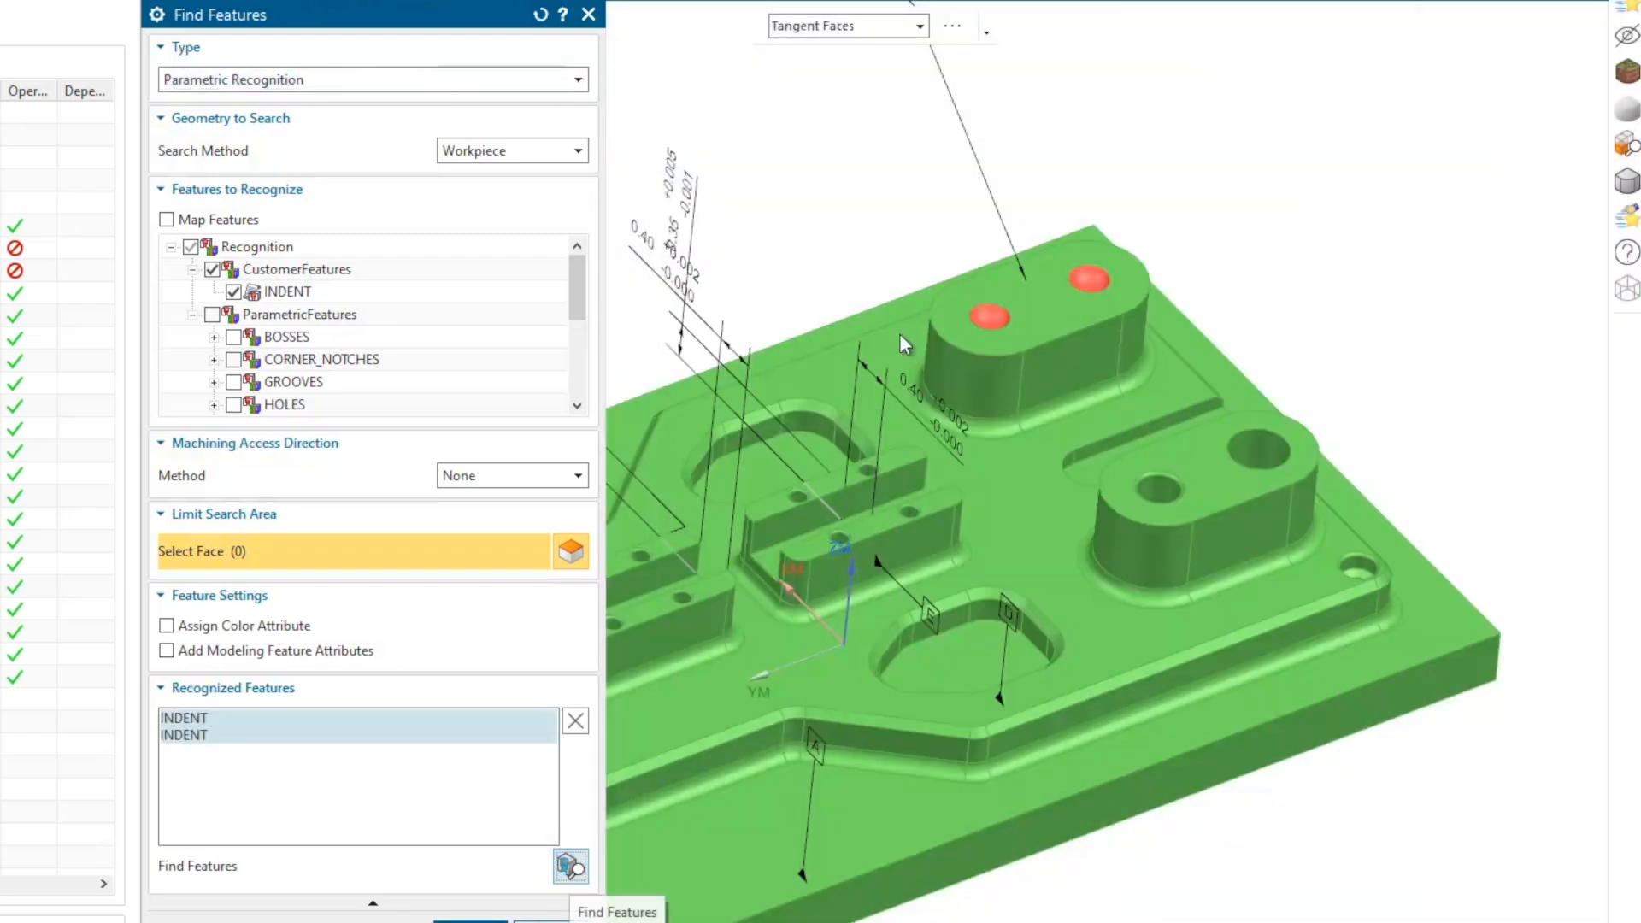
pyautogui.moveTo(1251, 390); pyautogui.dragTo(1288, 355, button='middle')
pyautogui.scroll(3, 1250, 318)
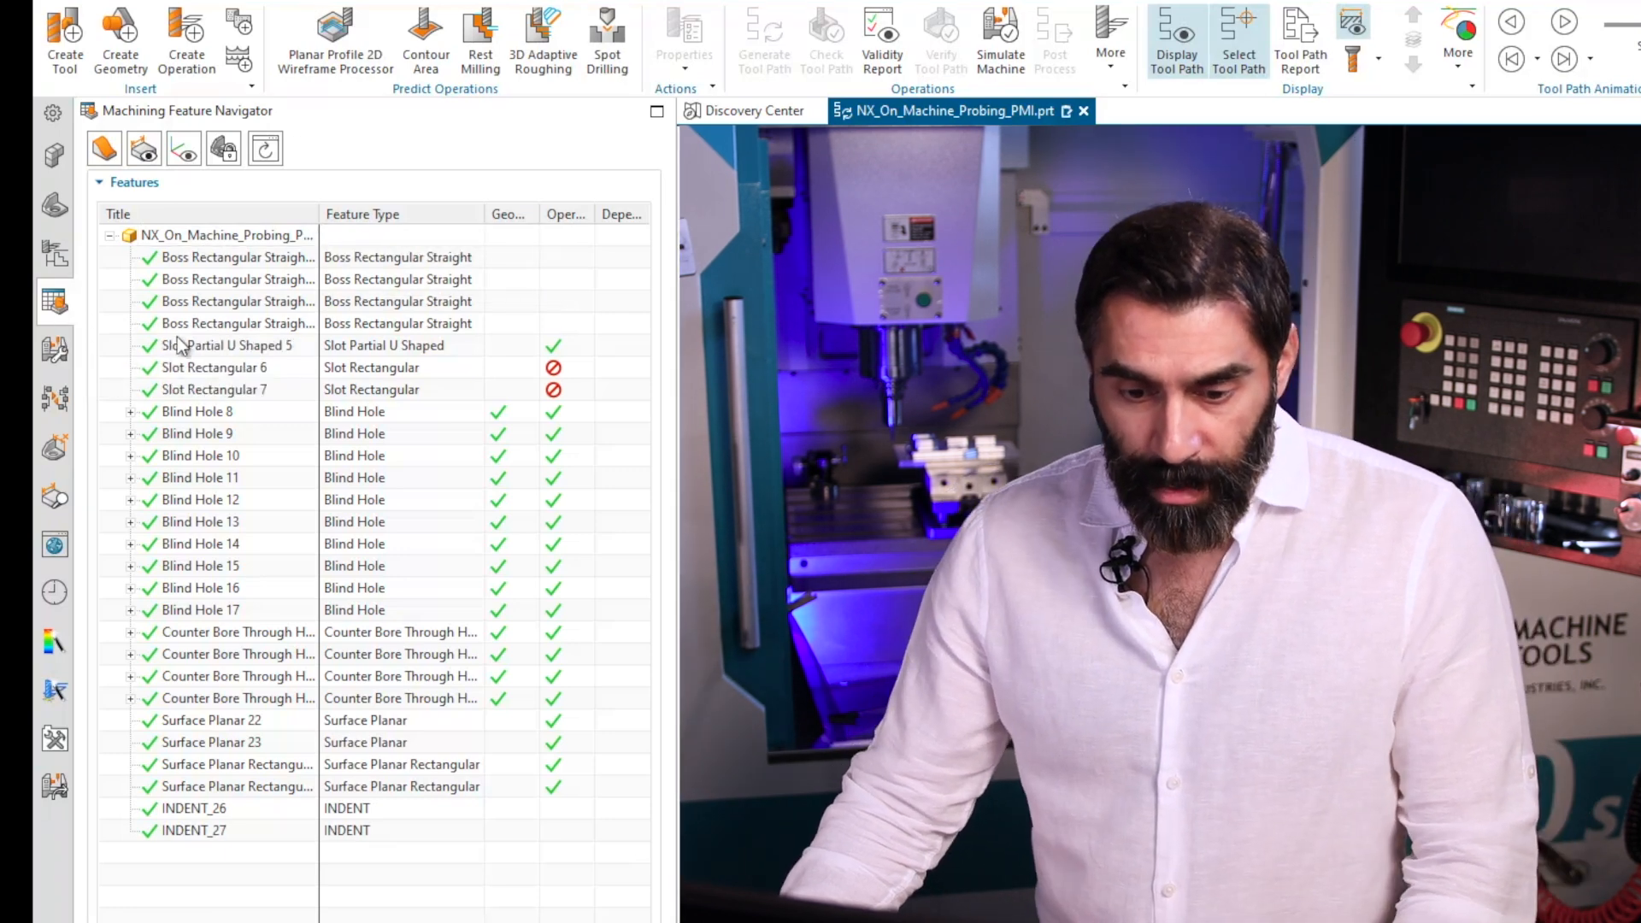
# Group both recognized INDENT features into a feature group under WORKPIECE, and widen the group list's Title column.
pyautogui.click(199, 810)
pyautogui.click(193, 835)
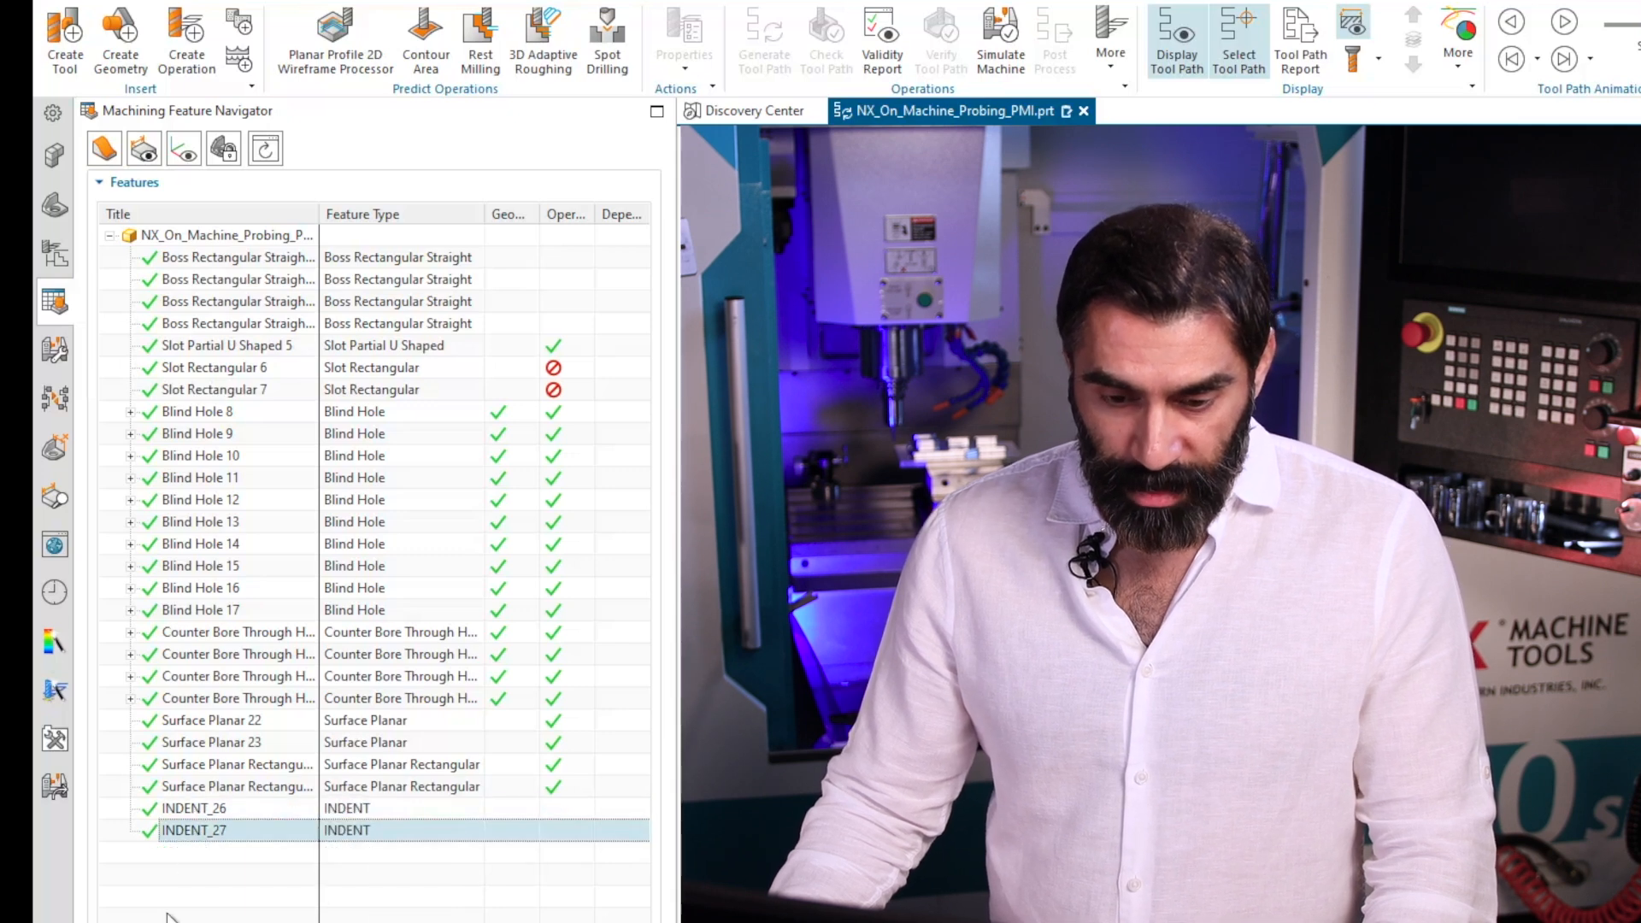
pyautogui.keyDown('ctrl'); pyautogui.click(202, 810); pyautogui.keyUp('ctrl')
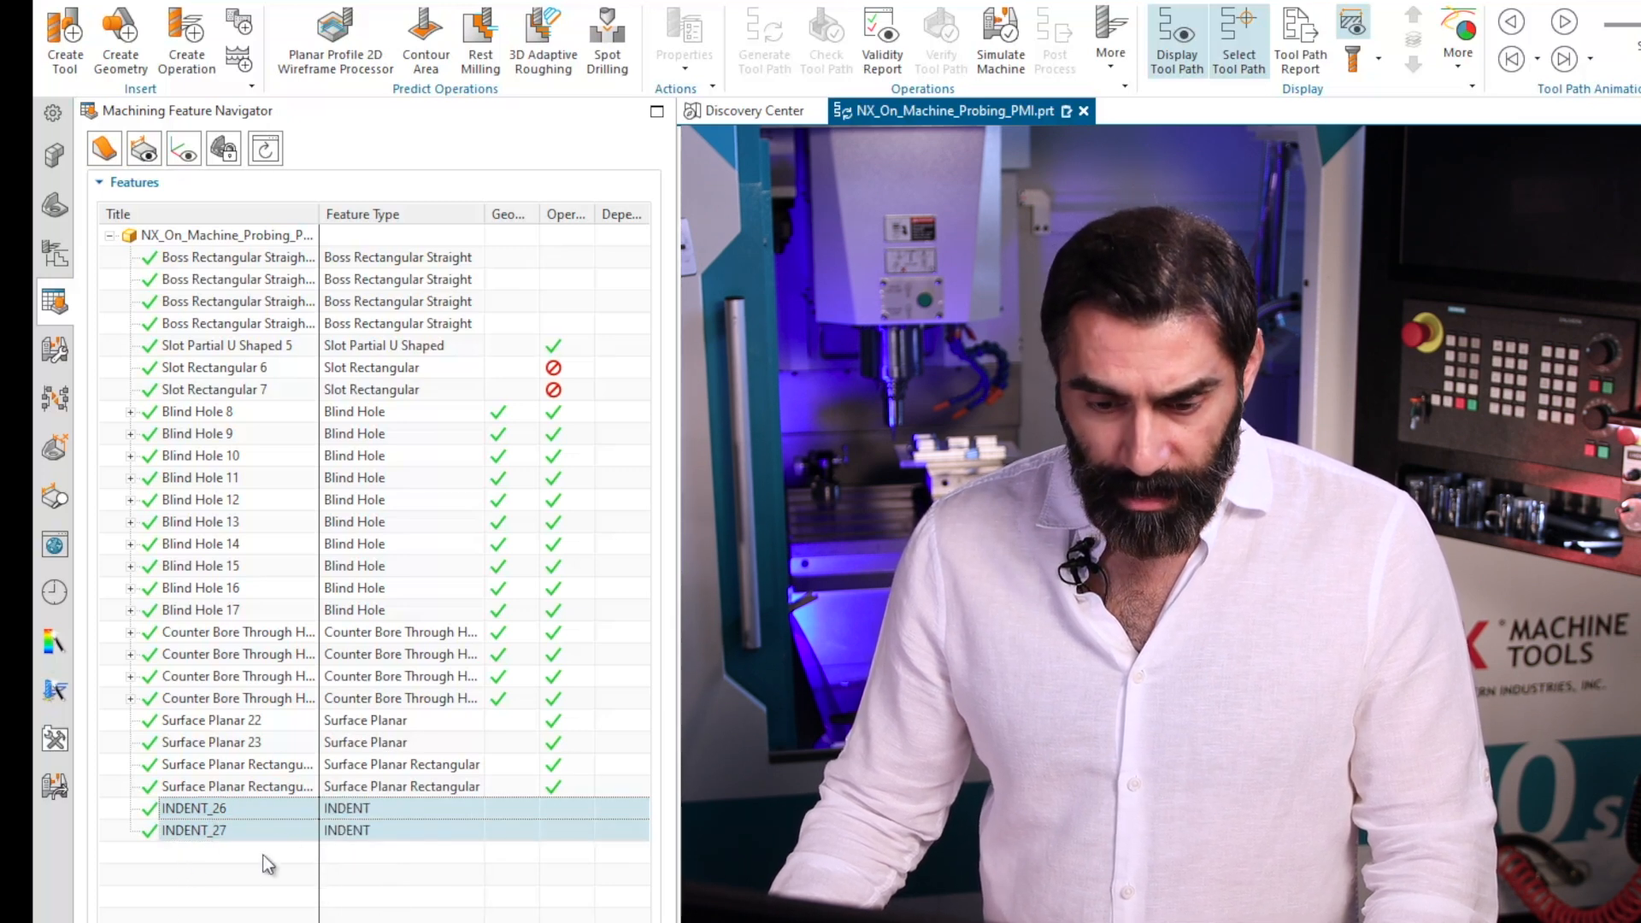
pyautogui.rightClick(219, 830)
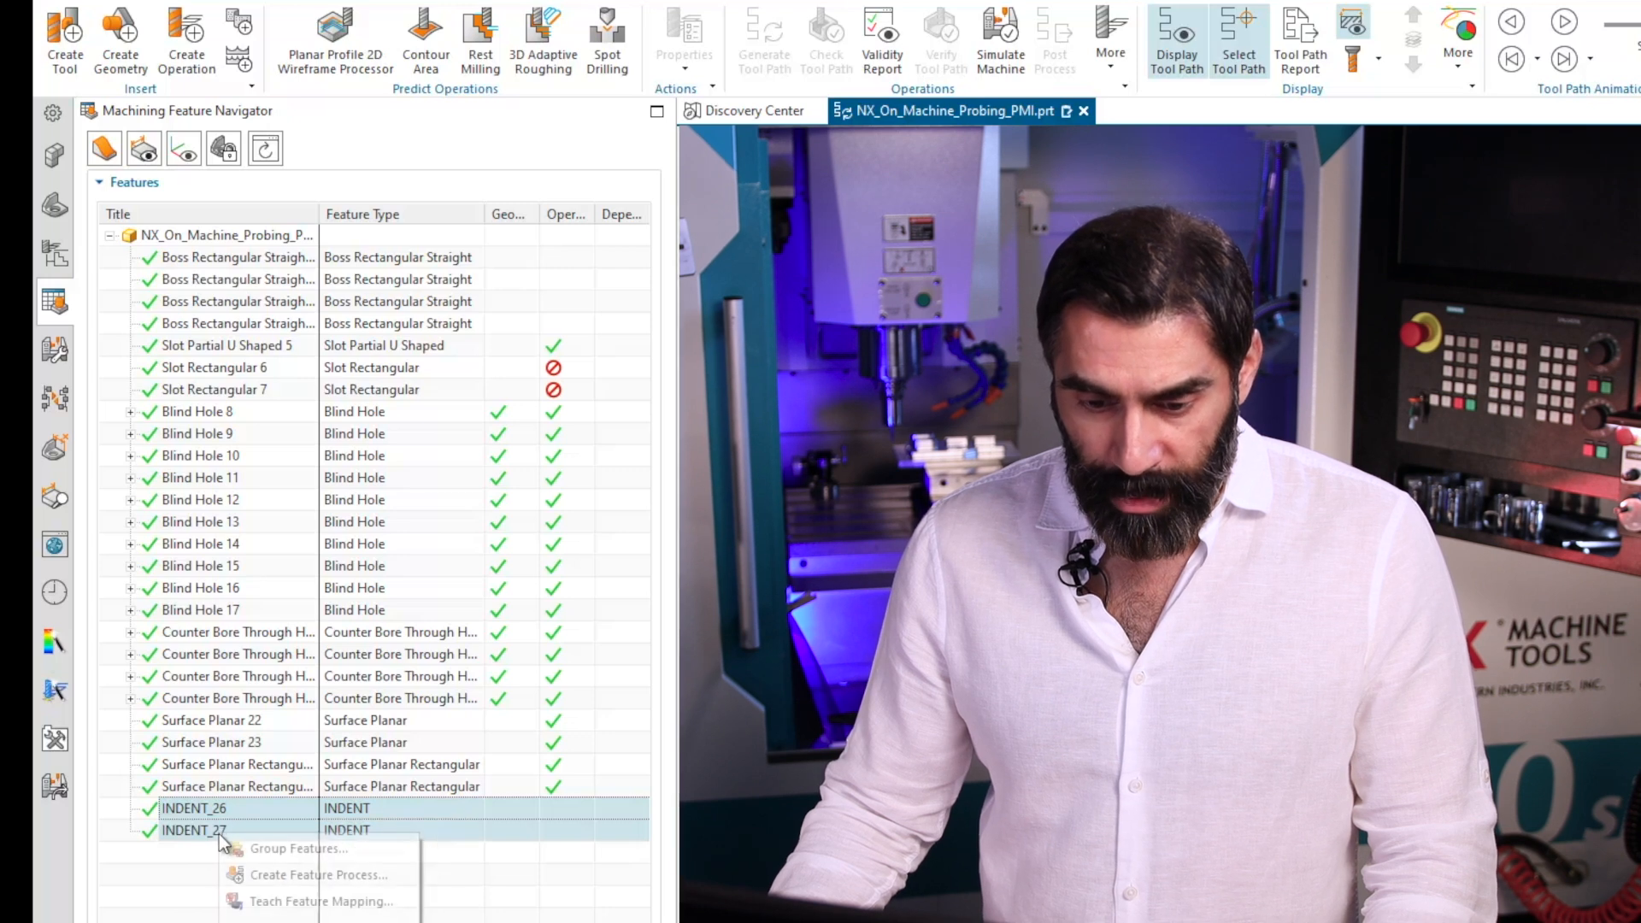
pyautogui.click(292, 854)
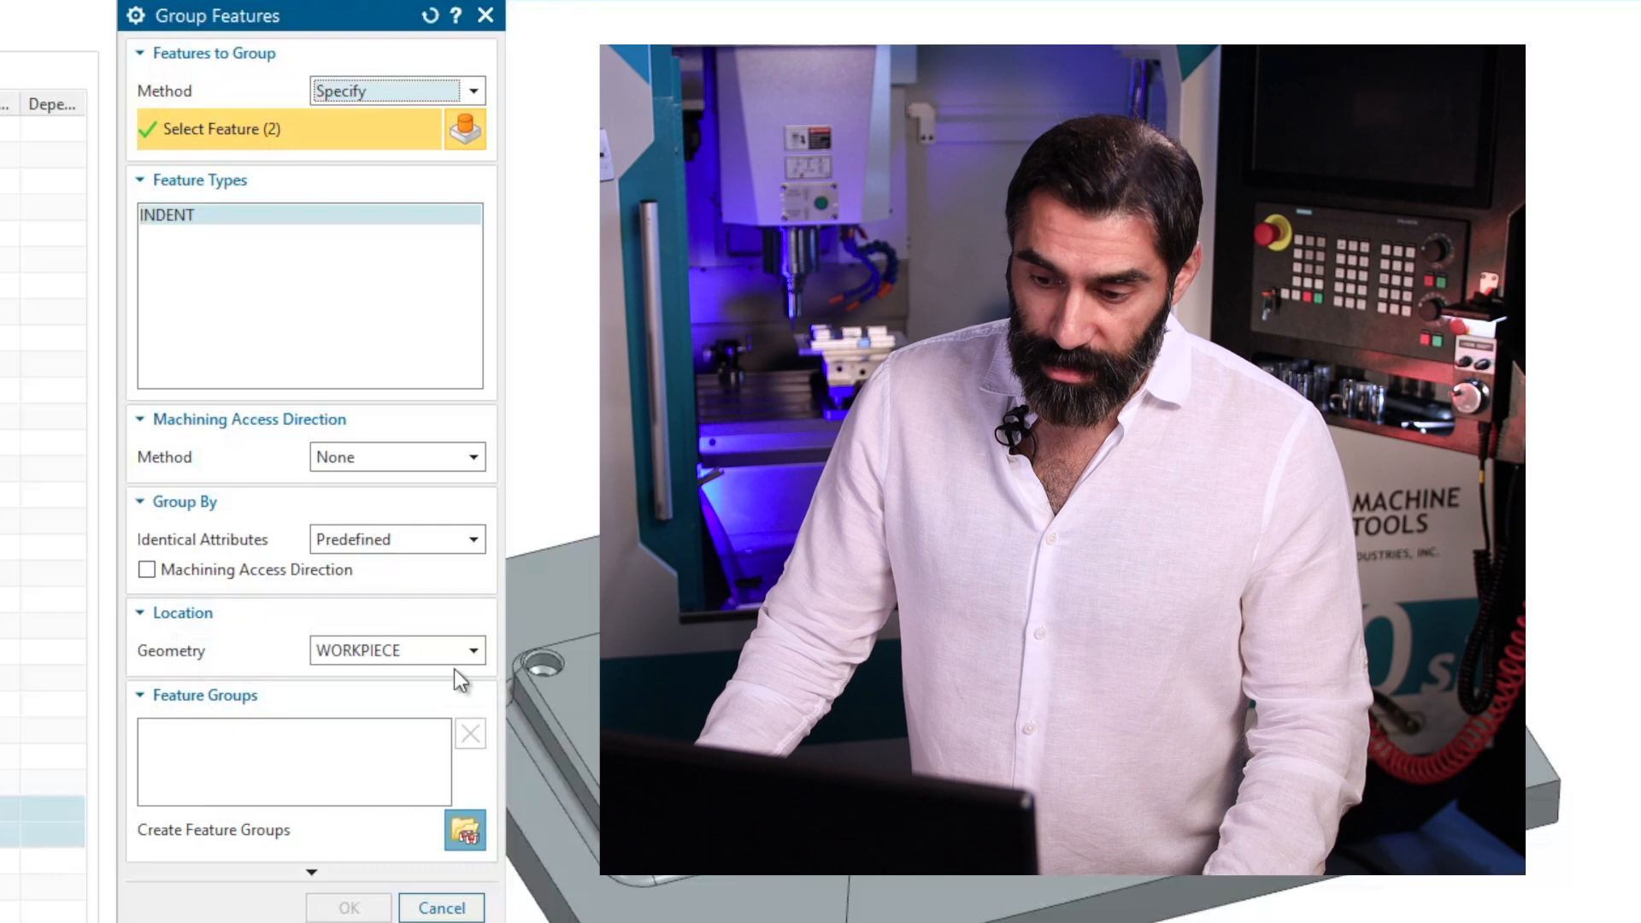
pyautogui.click(468, 831)
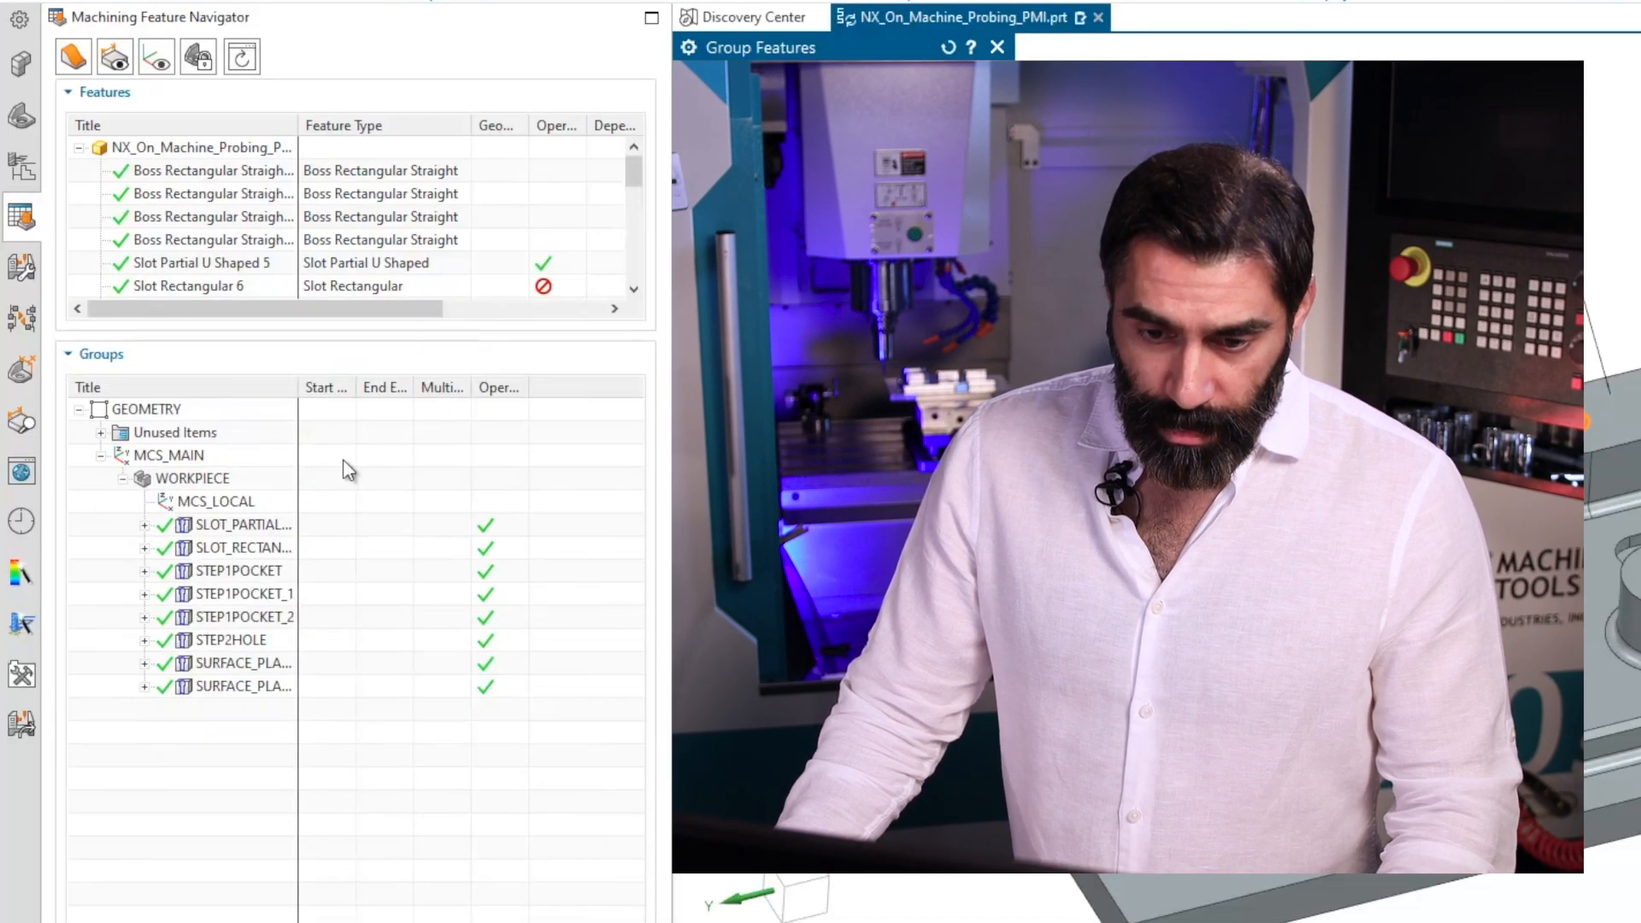
pyautogui.moveTo(298, 386); pyautogui.dragTo(460, 385)
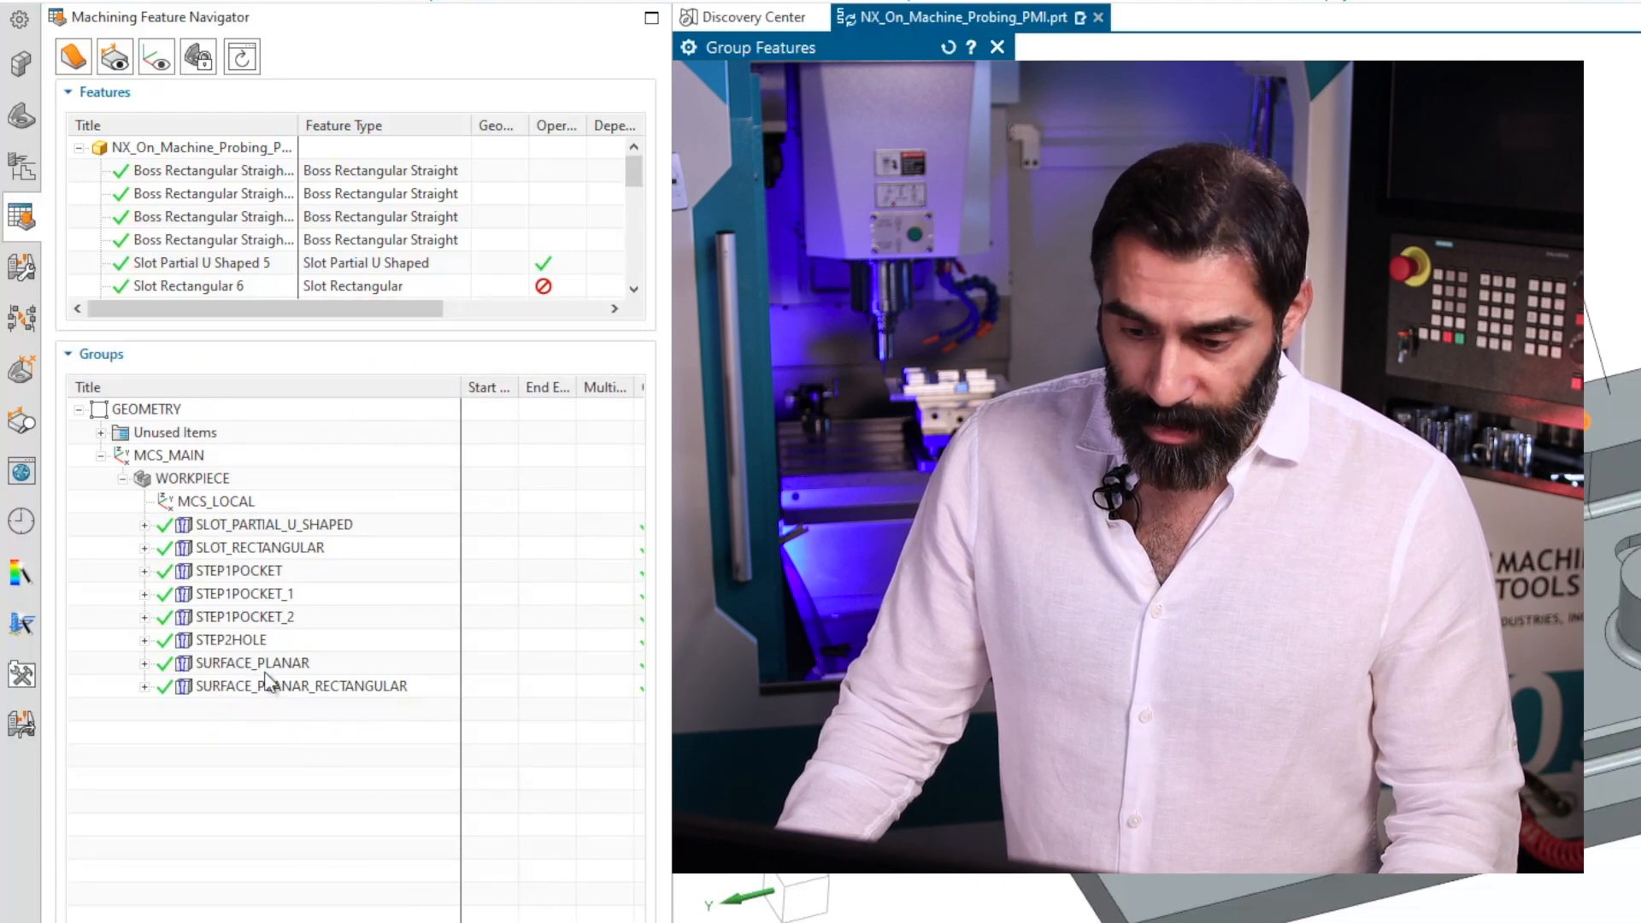
pyautogui.press('Escape')
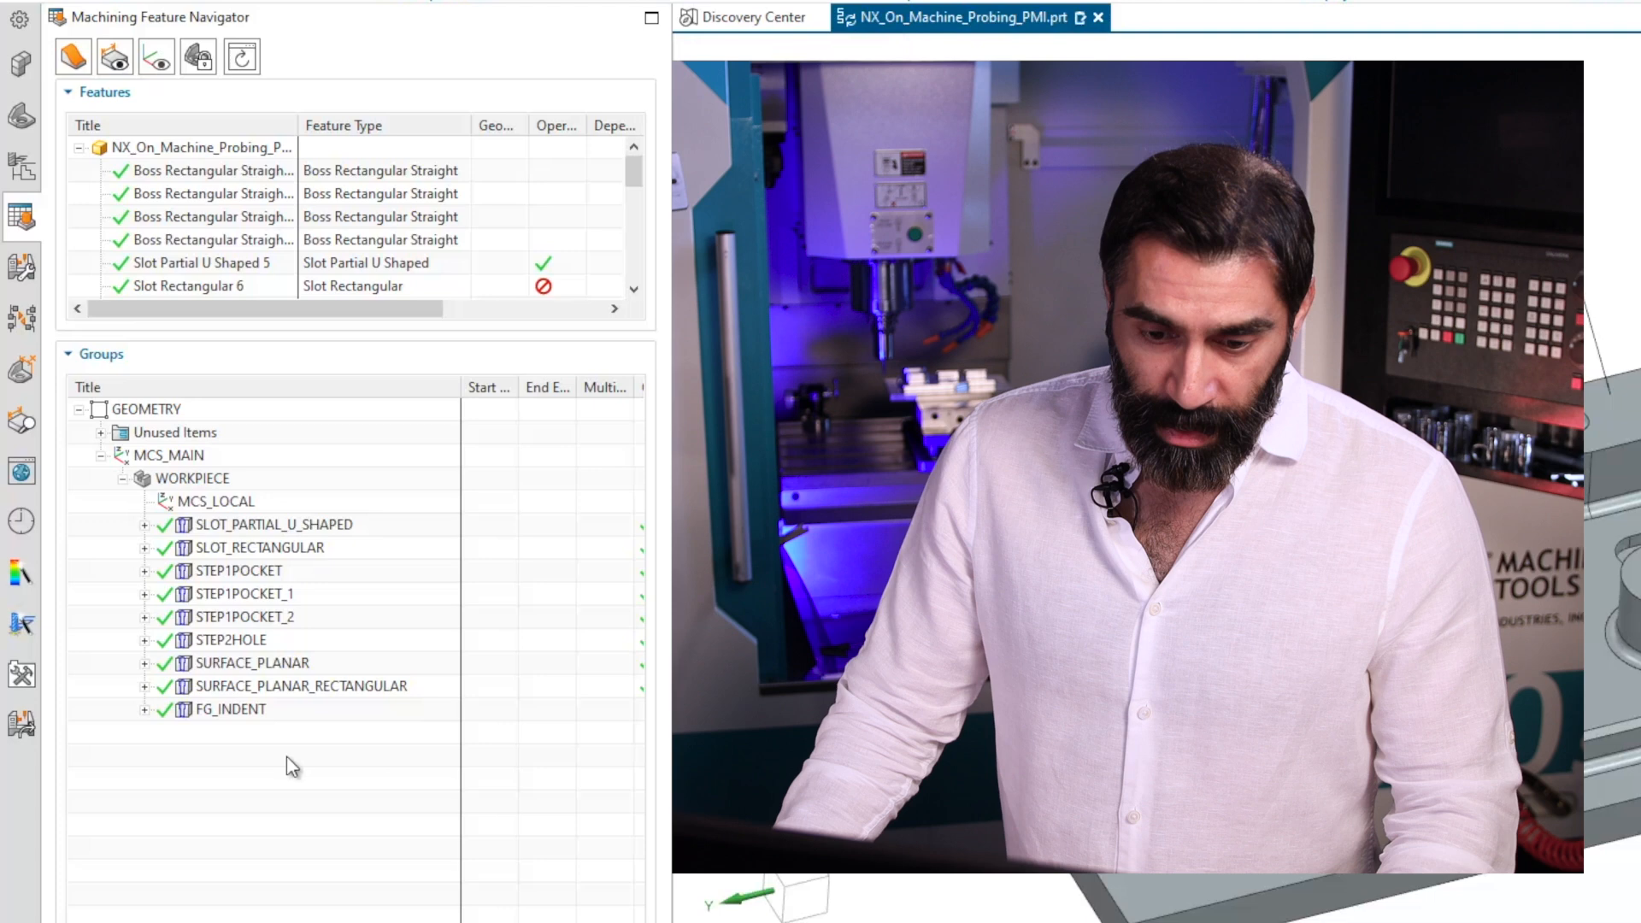
# Expand the FG_INDENT group to check its two indent features, then collapse the group and the Groups list.
pyautogui.click(145, 711)
pyautogui.click(229, 732)
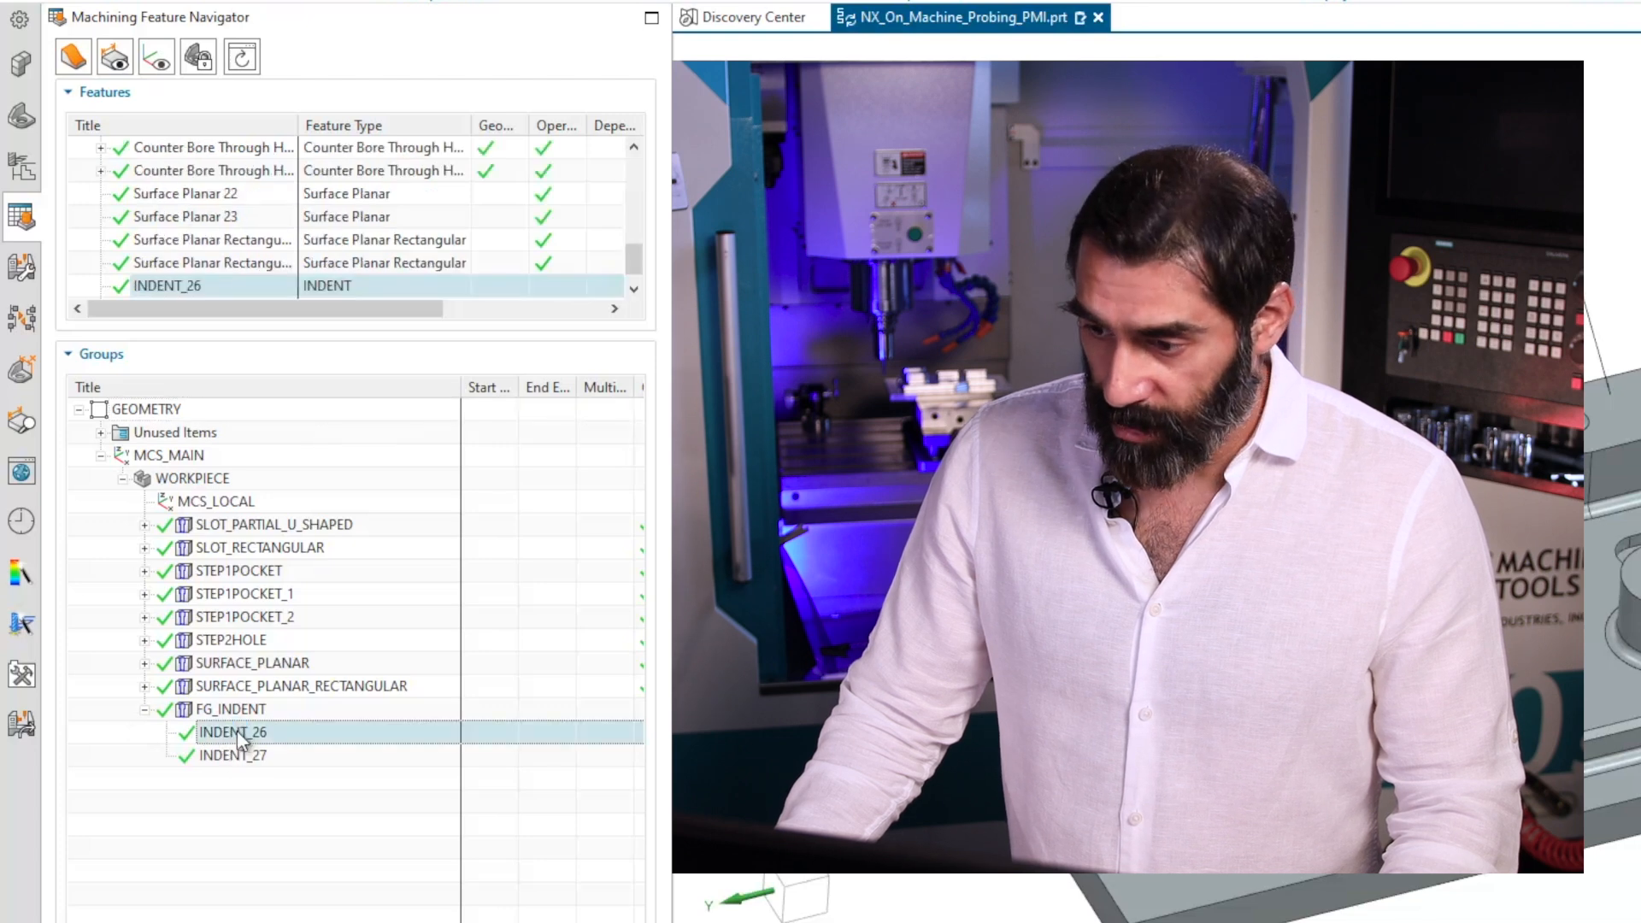
pyautogui.click(237, 756)
pyautogui.click(238, 733)
pyautogui.click(239, 755)
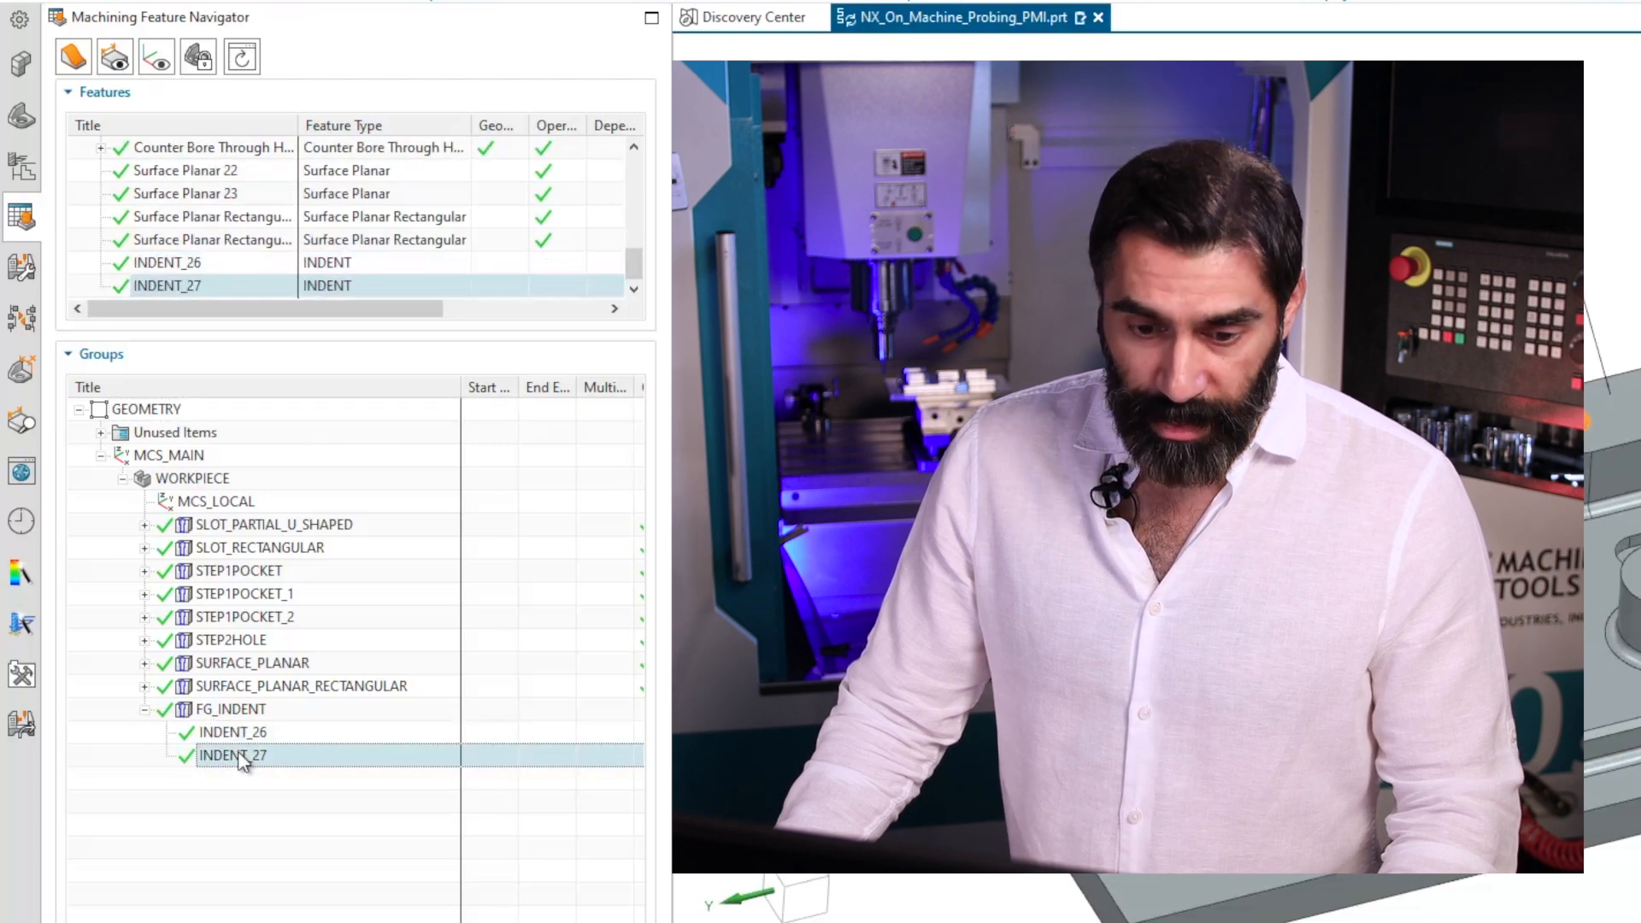
pyautogui.click(145, 710)
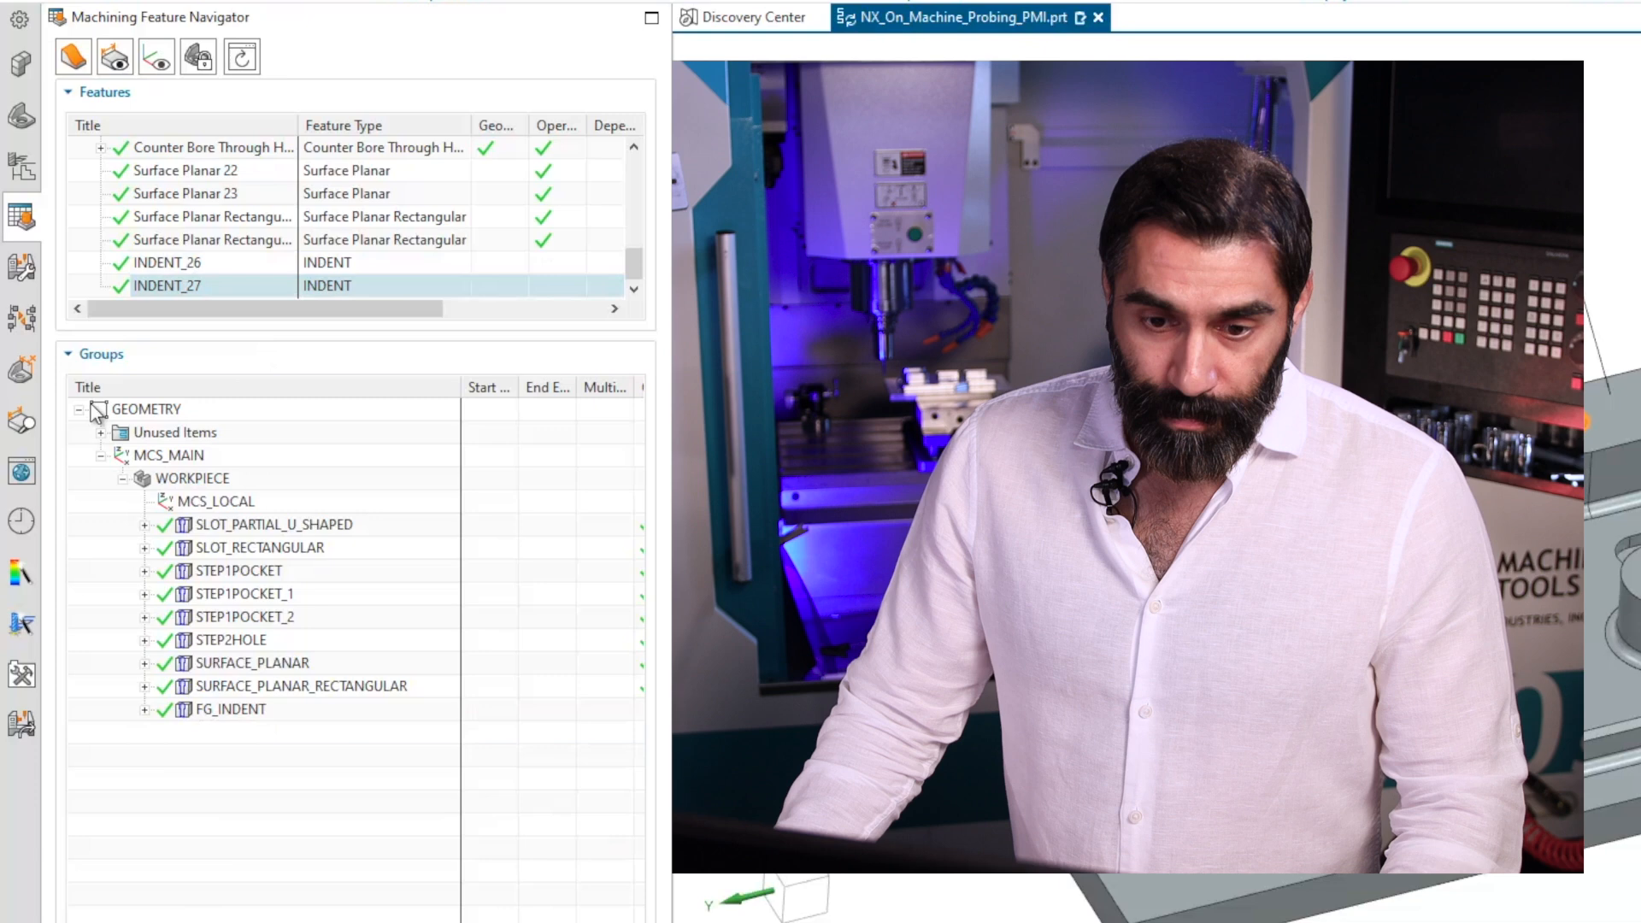
pyautogui.click(75, 355)
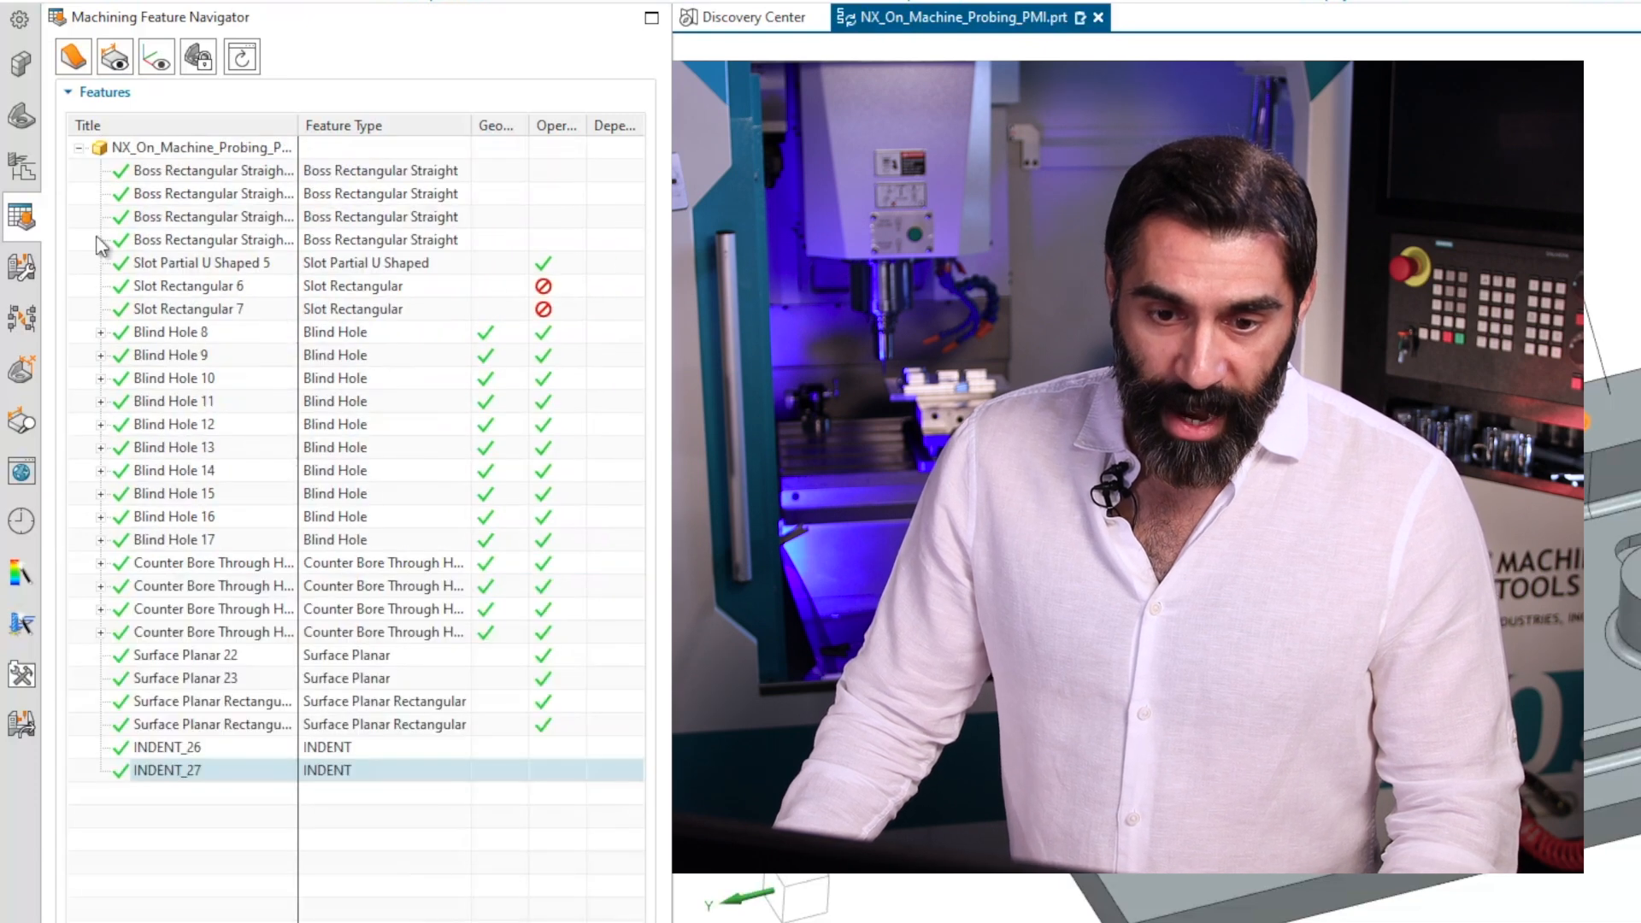
# Locate the FG_INDENT group in the Operation Navigator and examine its highlighted indent faces on the part.
pyautogui.click(22, 171)
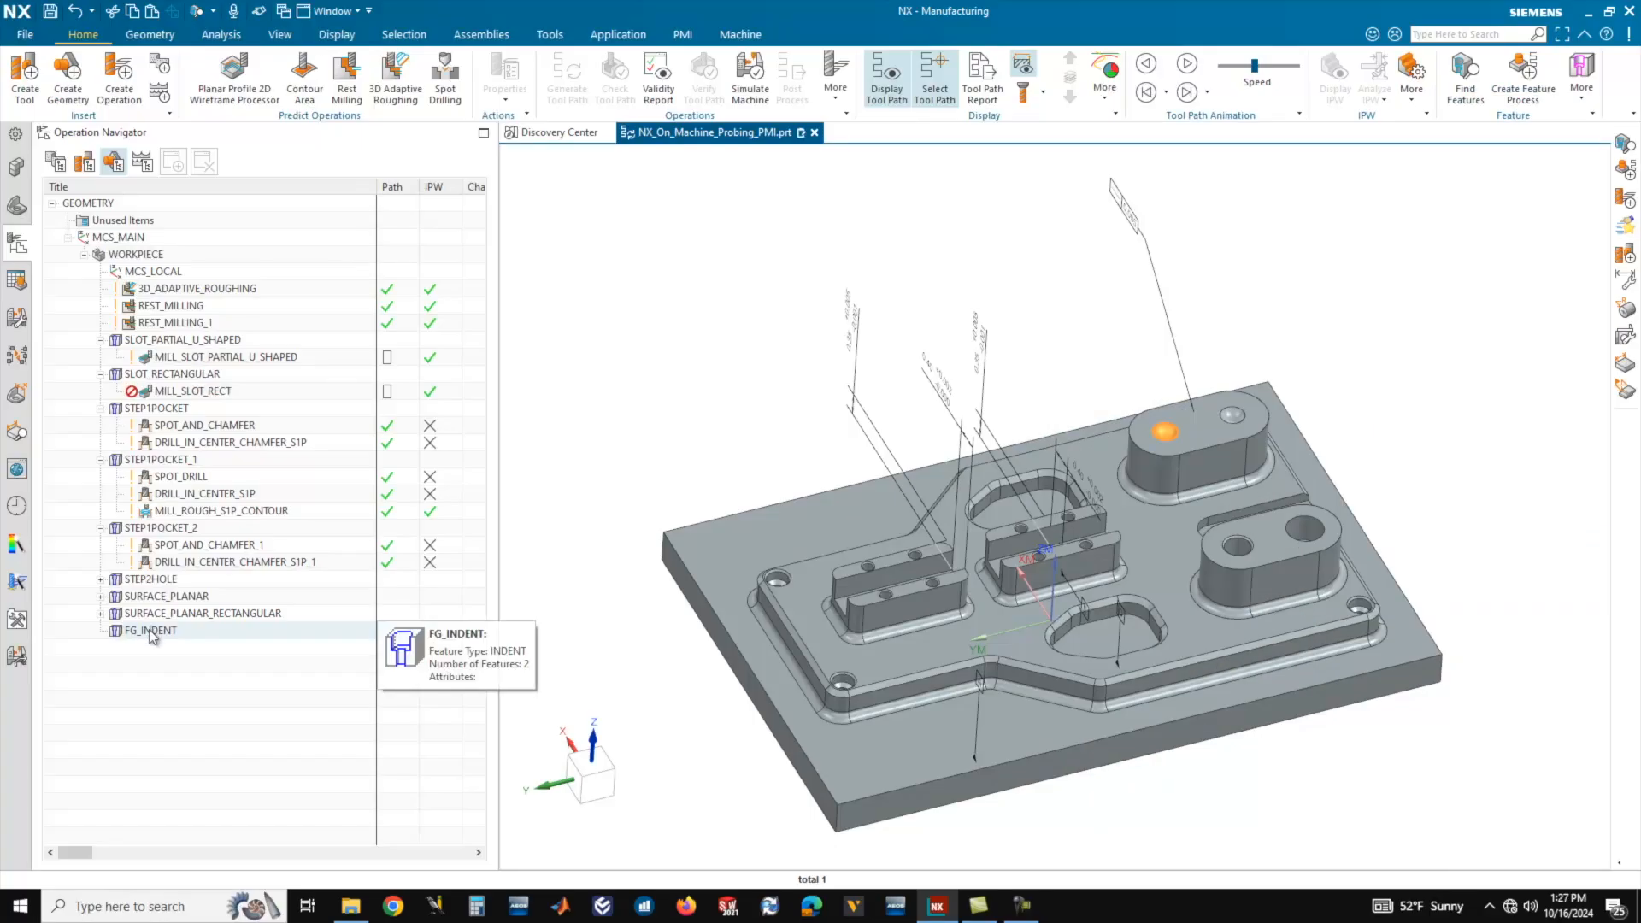
pyautogui.click(204, 690)
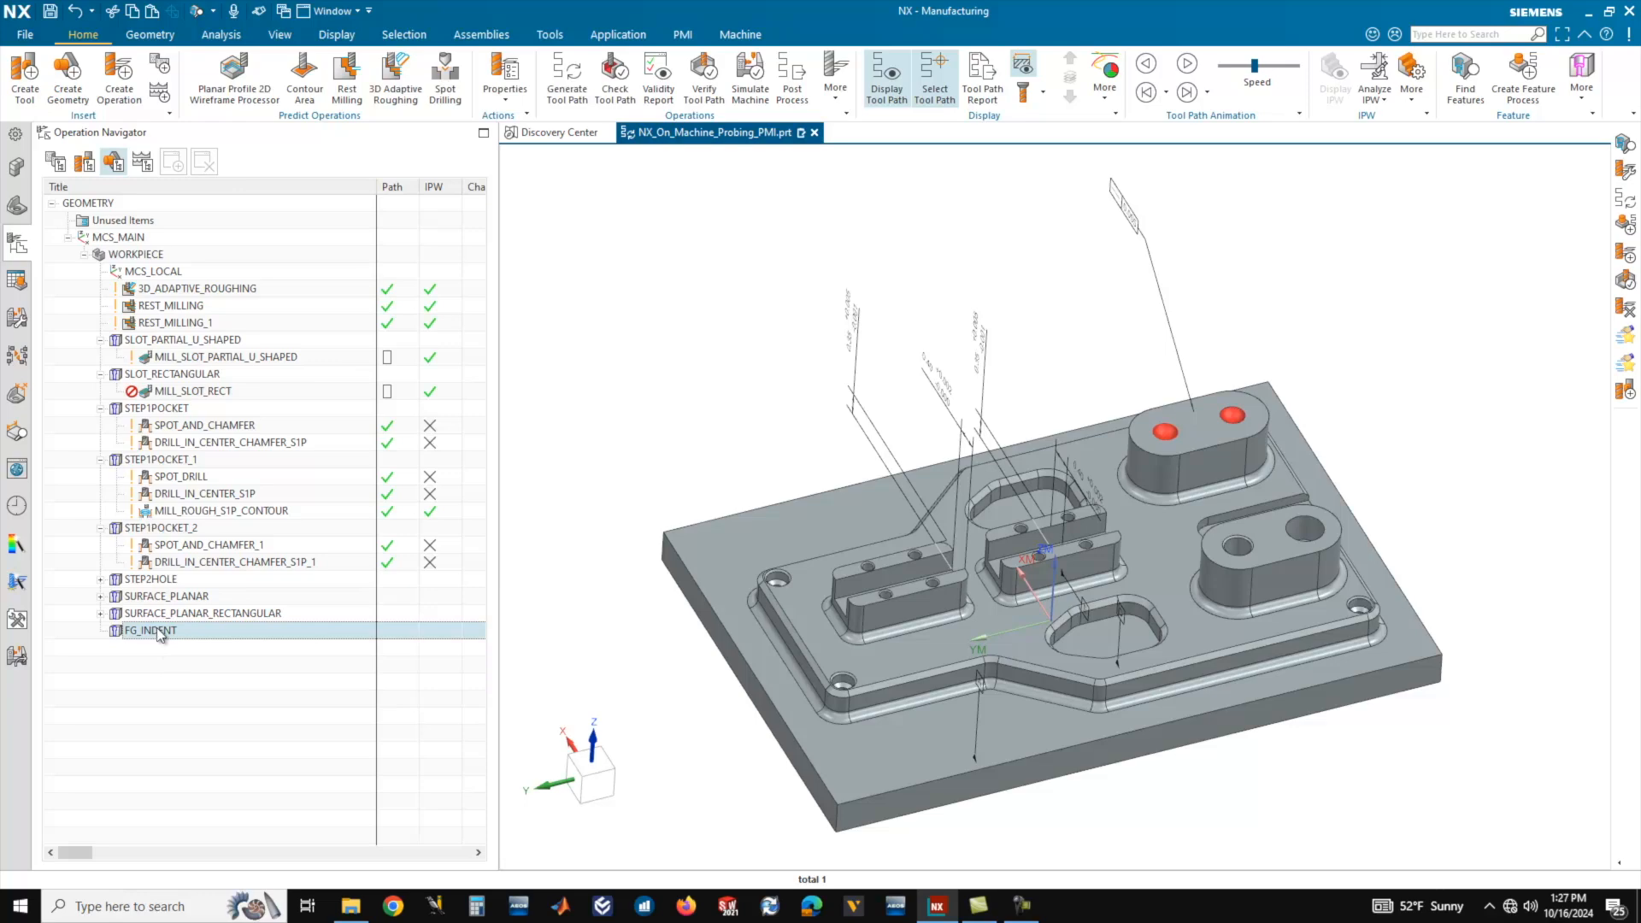
pyautogui.scroll(5, 1220, 387)
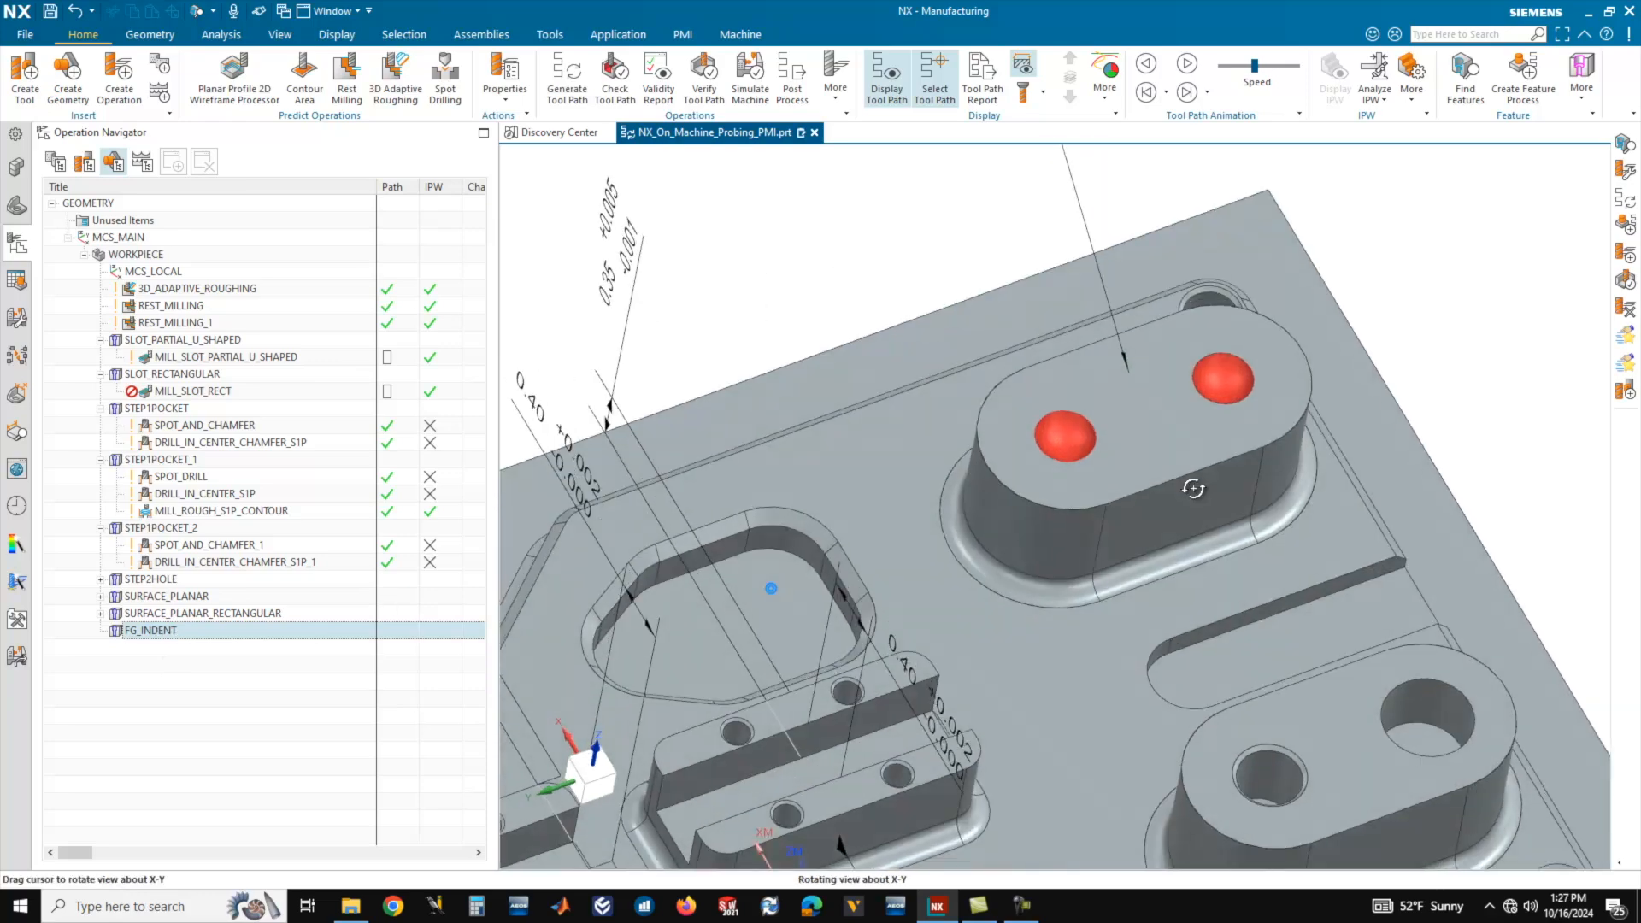
# Start a new operation under the FG_INDENT group, using type mill_contour and the Contour Area subtype.
pyautogui.moveTo(1130, 478); pyautogui.dragTo(1123, 471, button='middle')
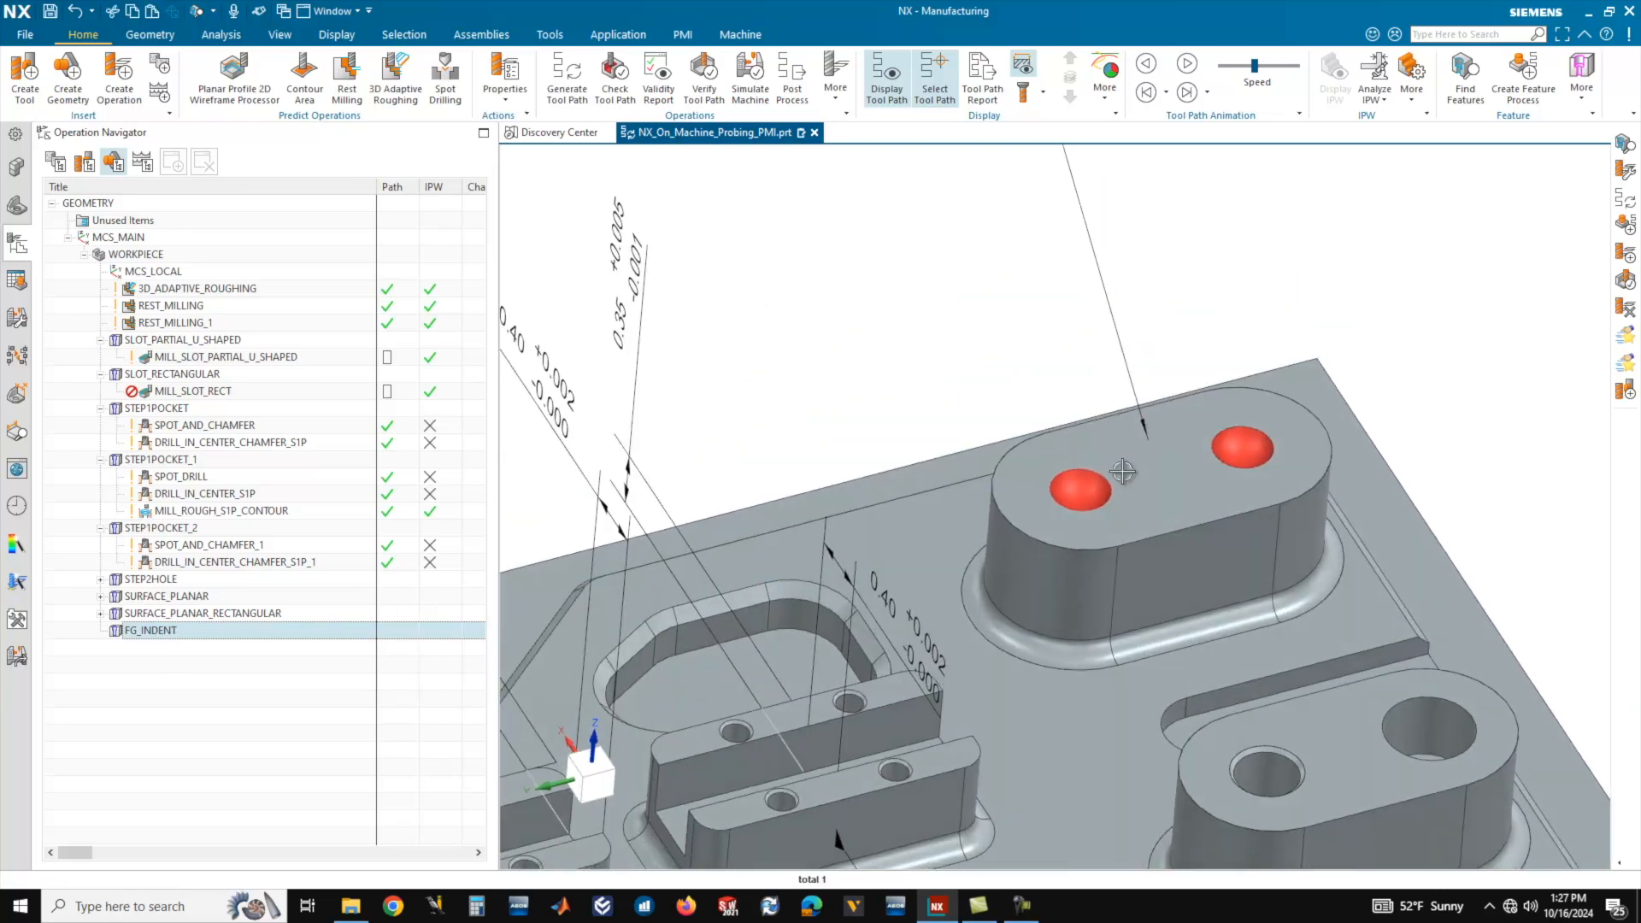
pyautogui.scroll(-5, 1062, 423)
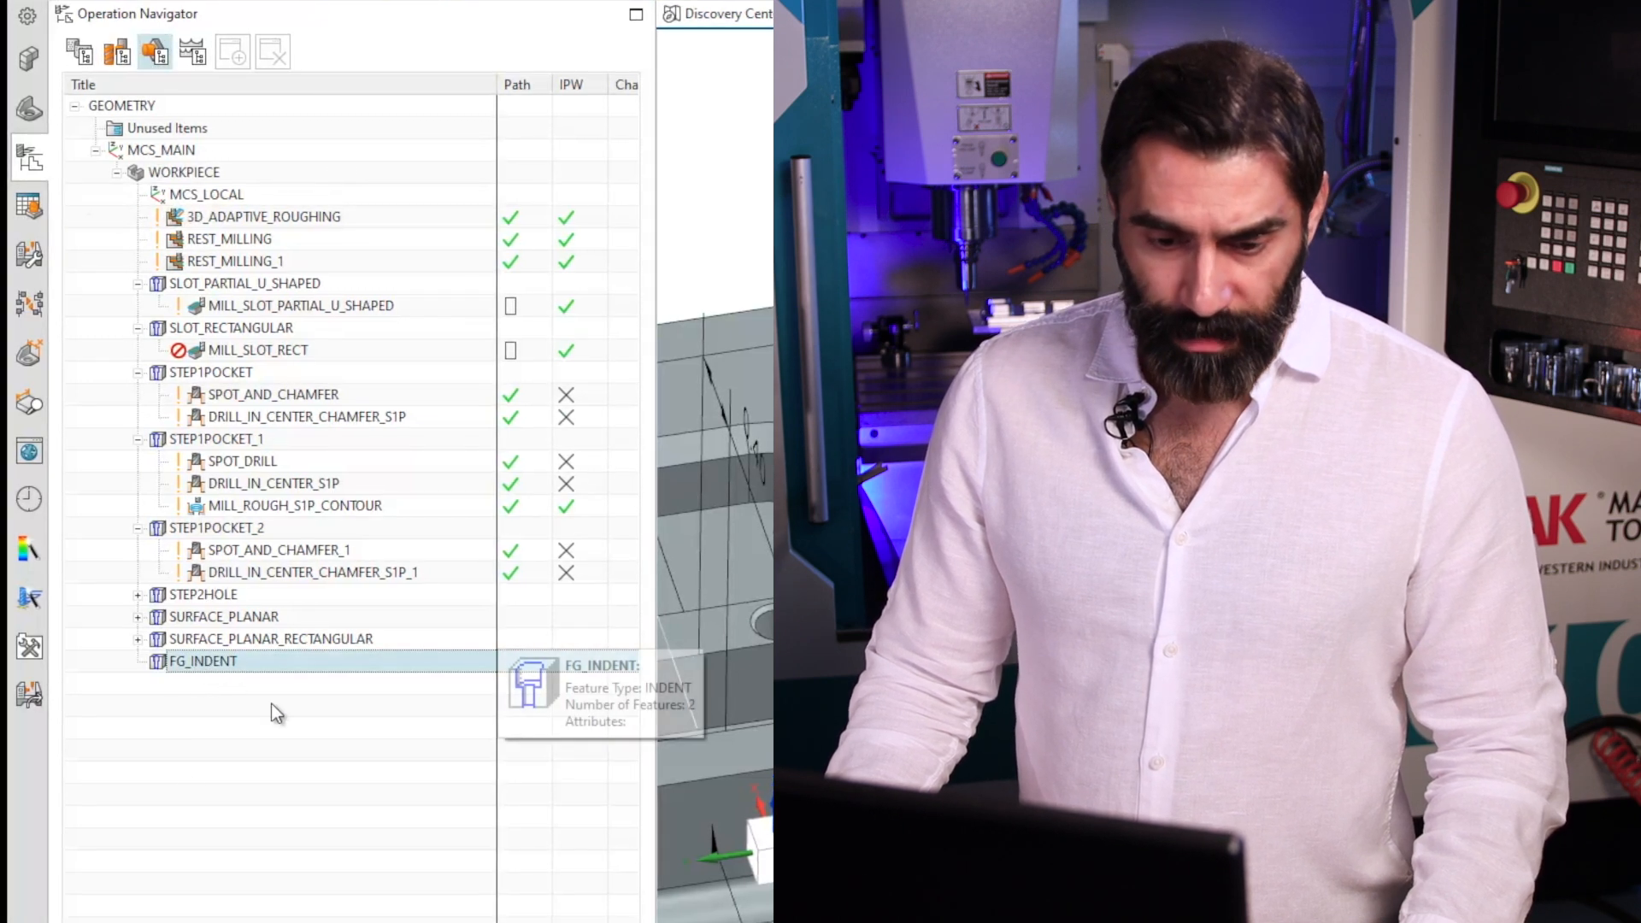
pyautogui.rightClick(213, 663)
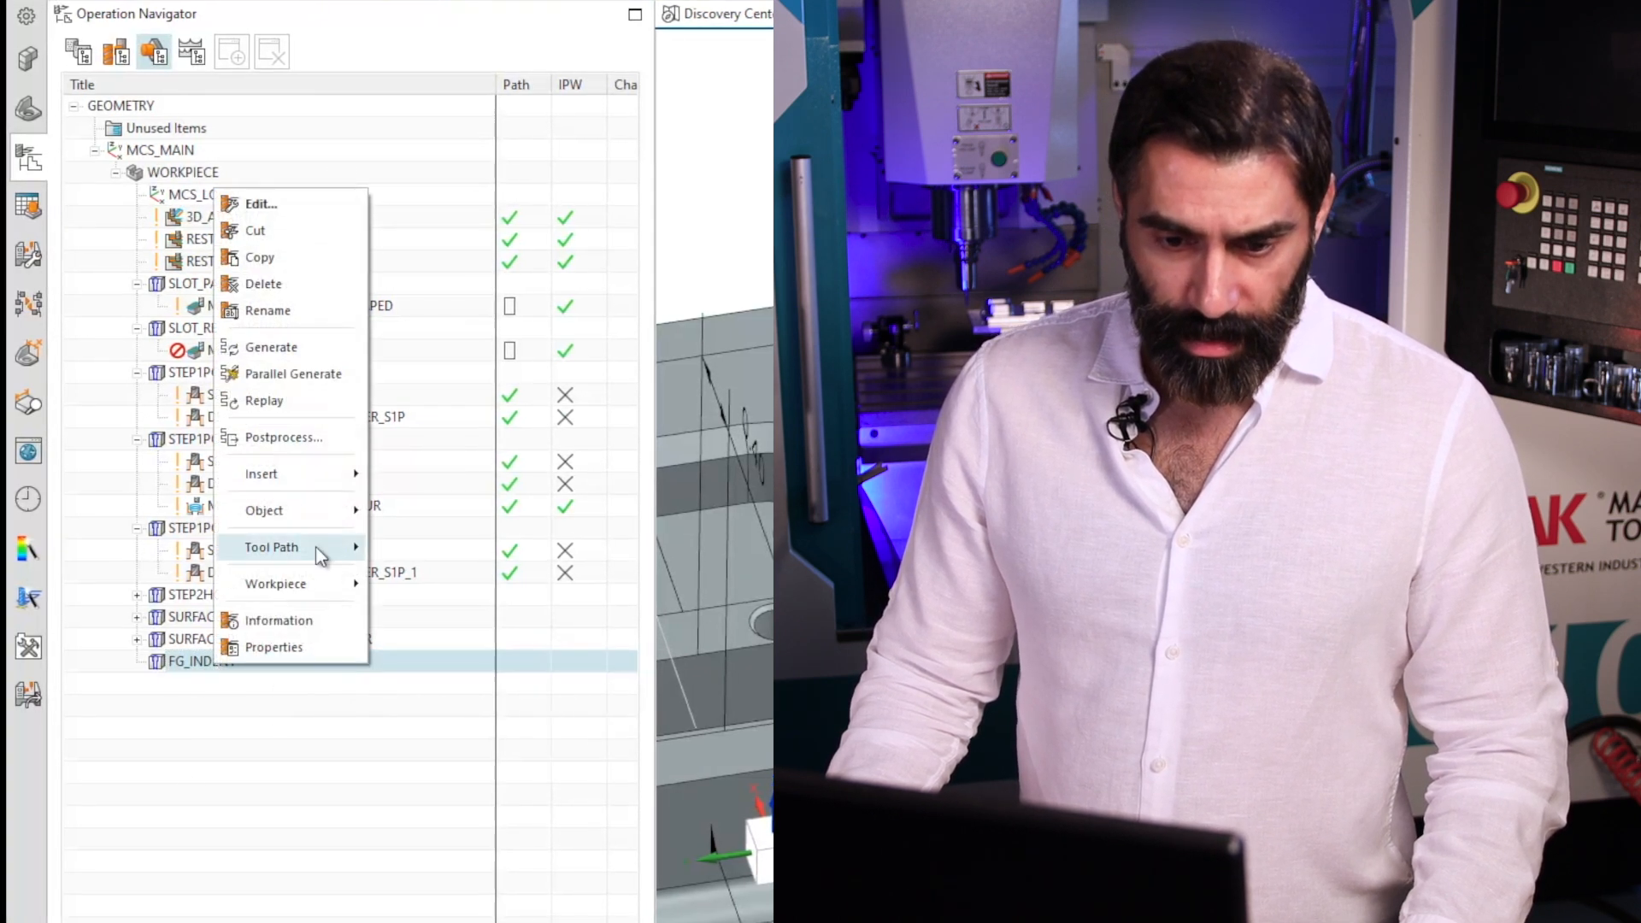
pyautogui.moveTo(306, 475)
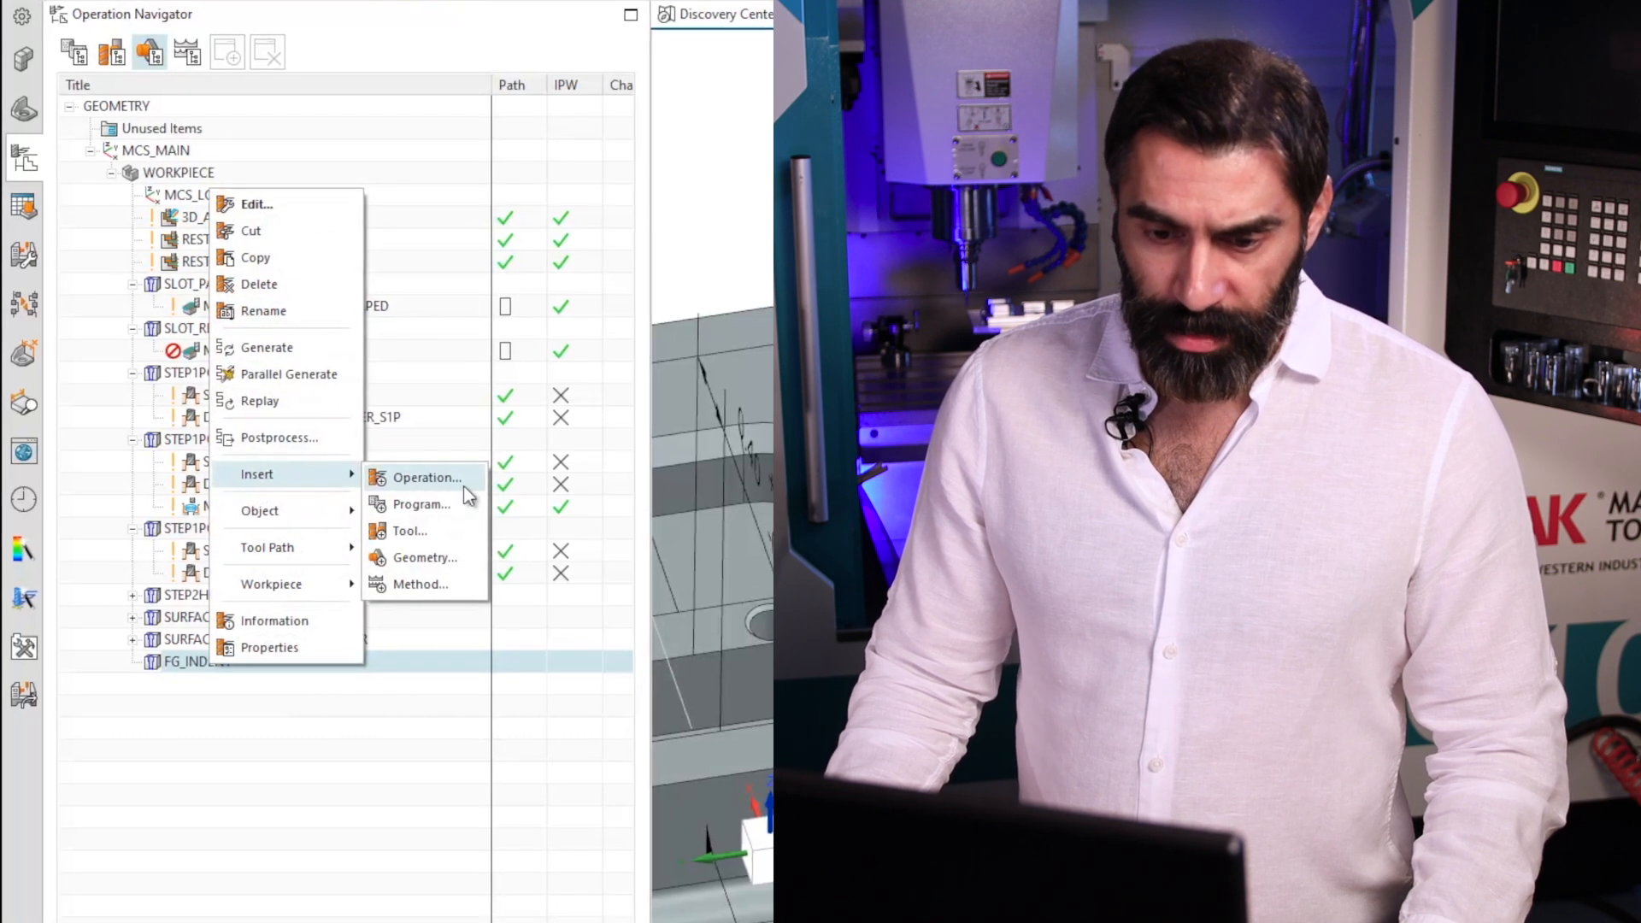
pyautogui.click(428, 477)
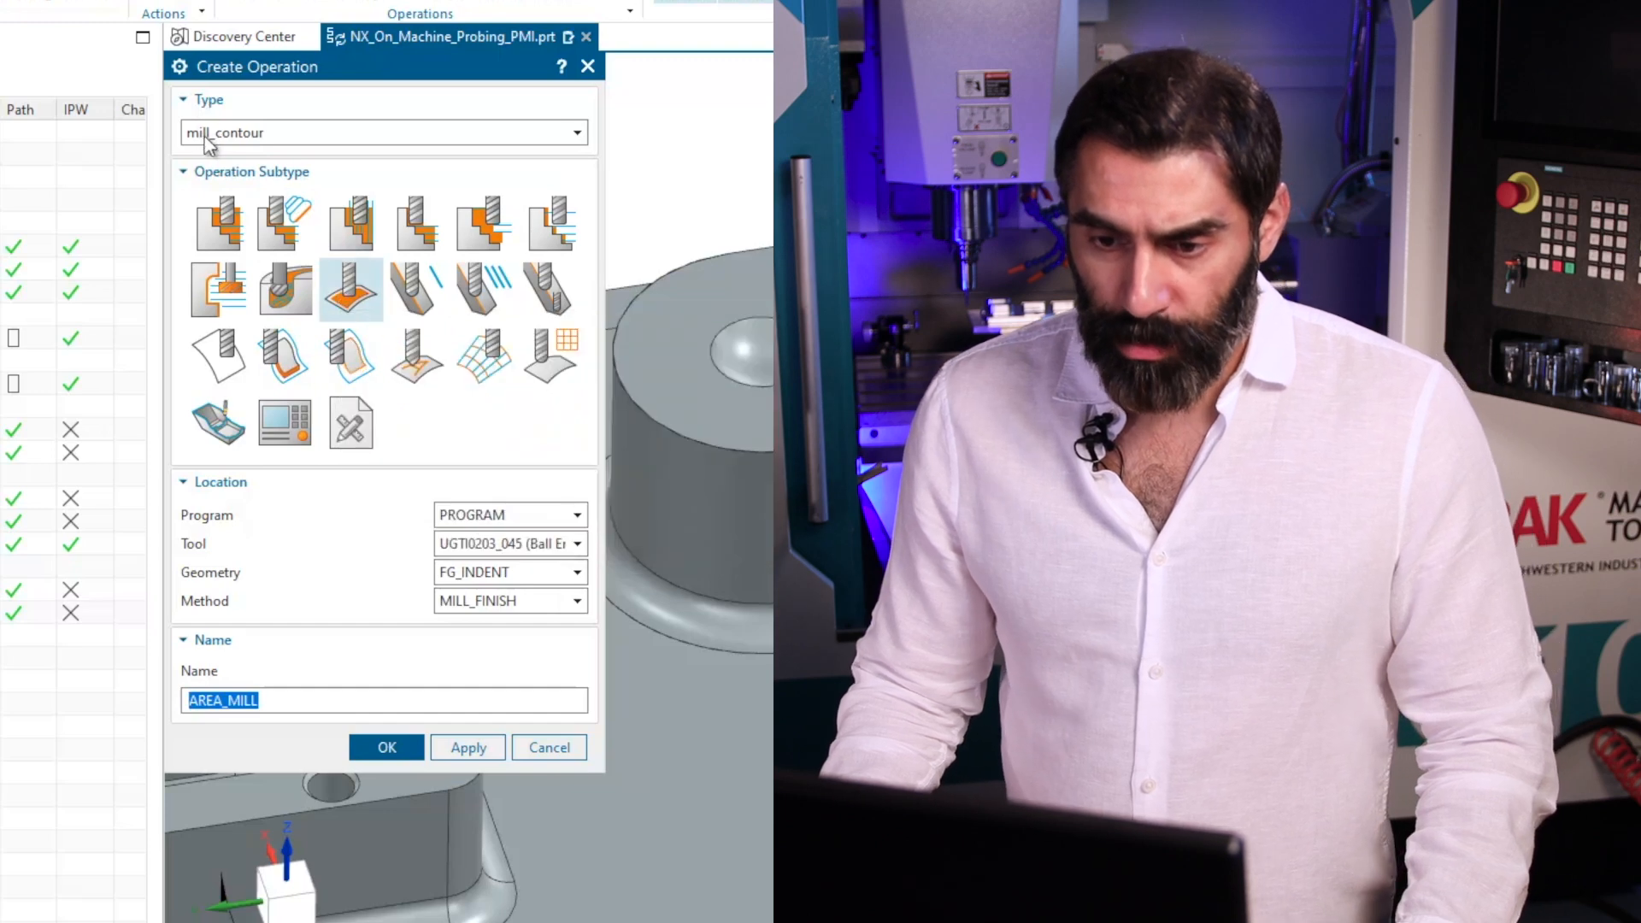
pyautogui.click(212, 135)
pyautogui.click(226, 162)
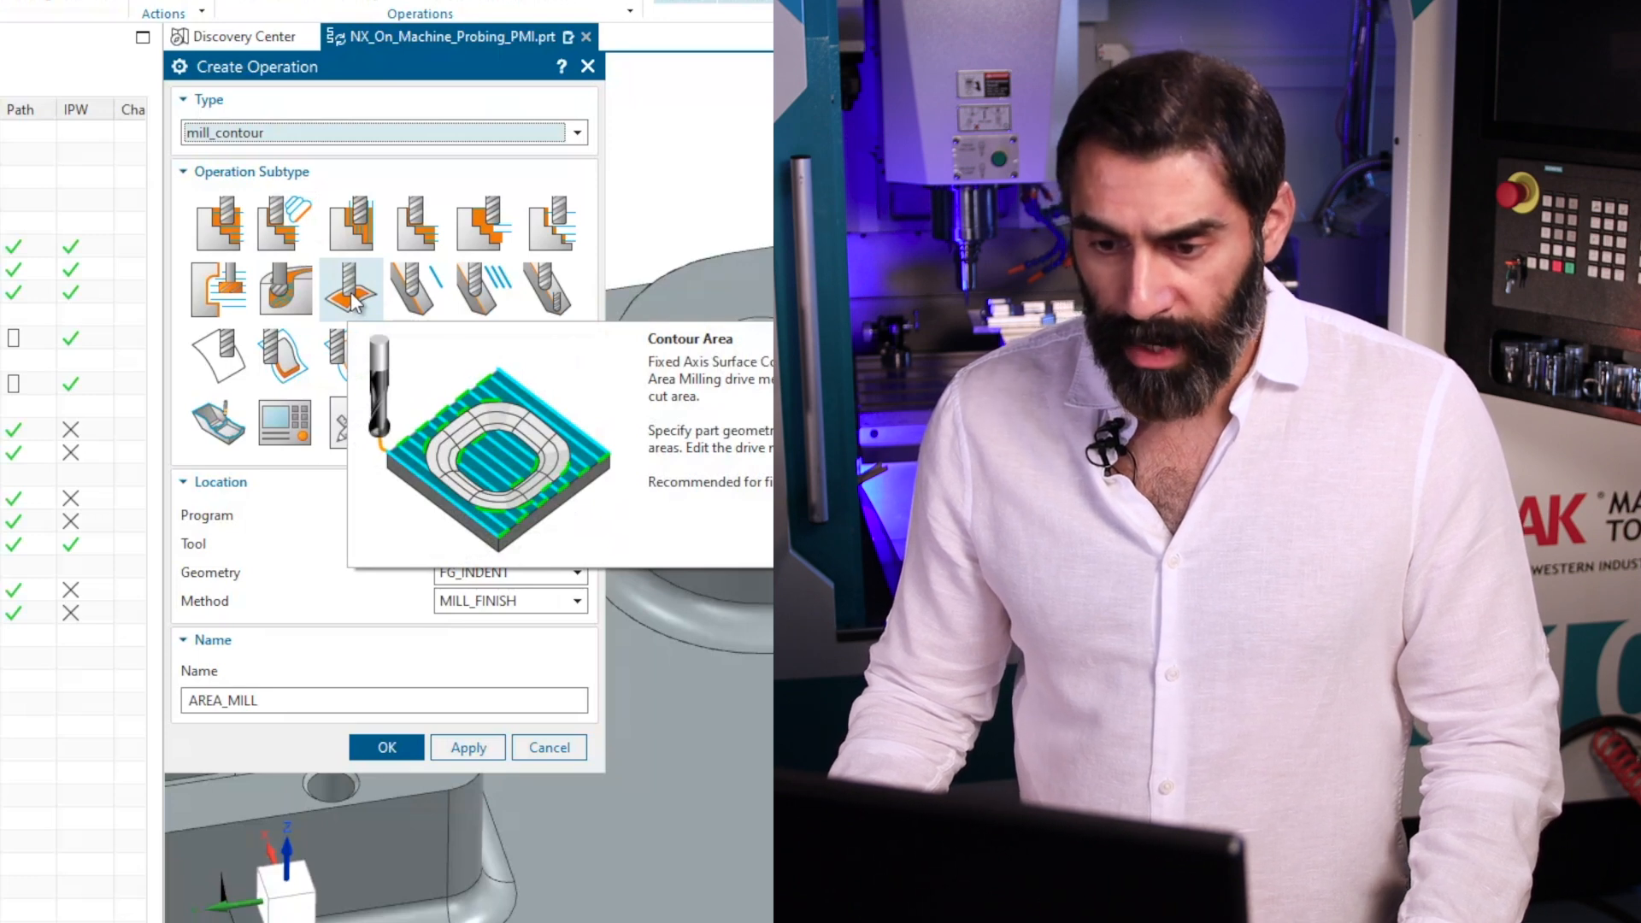
pyautogui.click(352, 297)
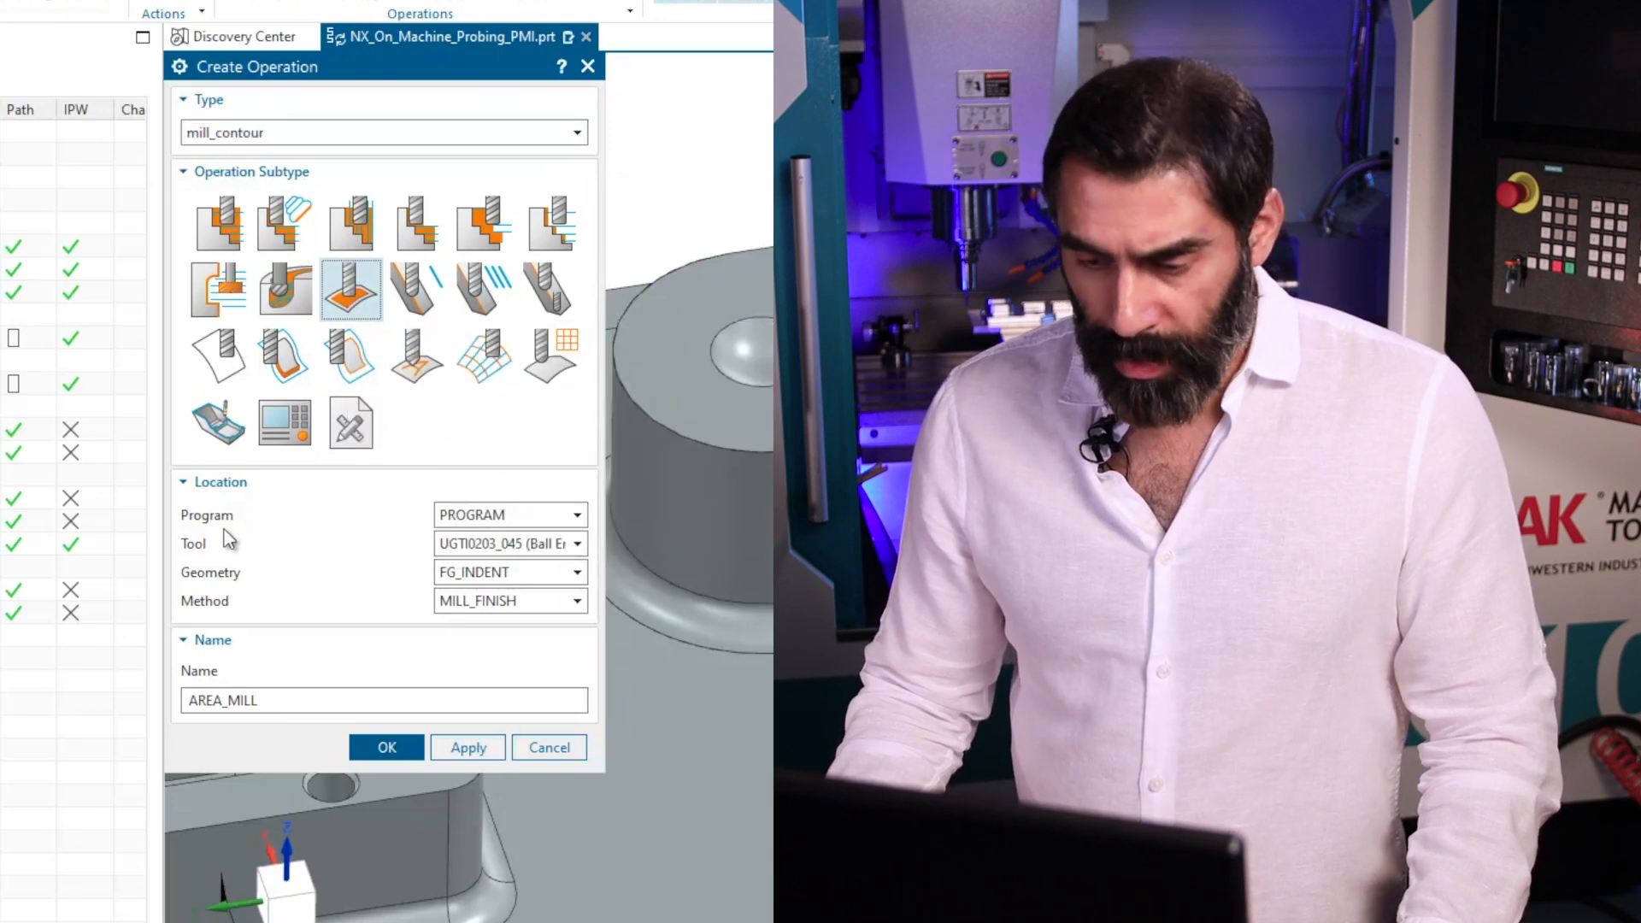
# Create the AREA_MILL operation in PROGRAM with tool UGTI0203_045 (Ball End 0.125") and method MILL_FINISH.
pyautogui.click(580, 516)
pyautogui.click(498, 659)
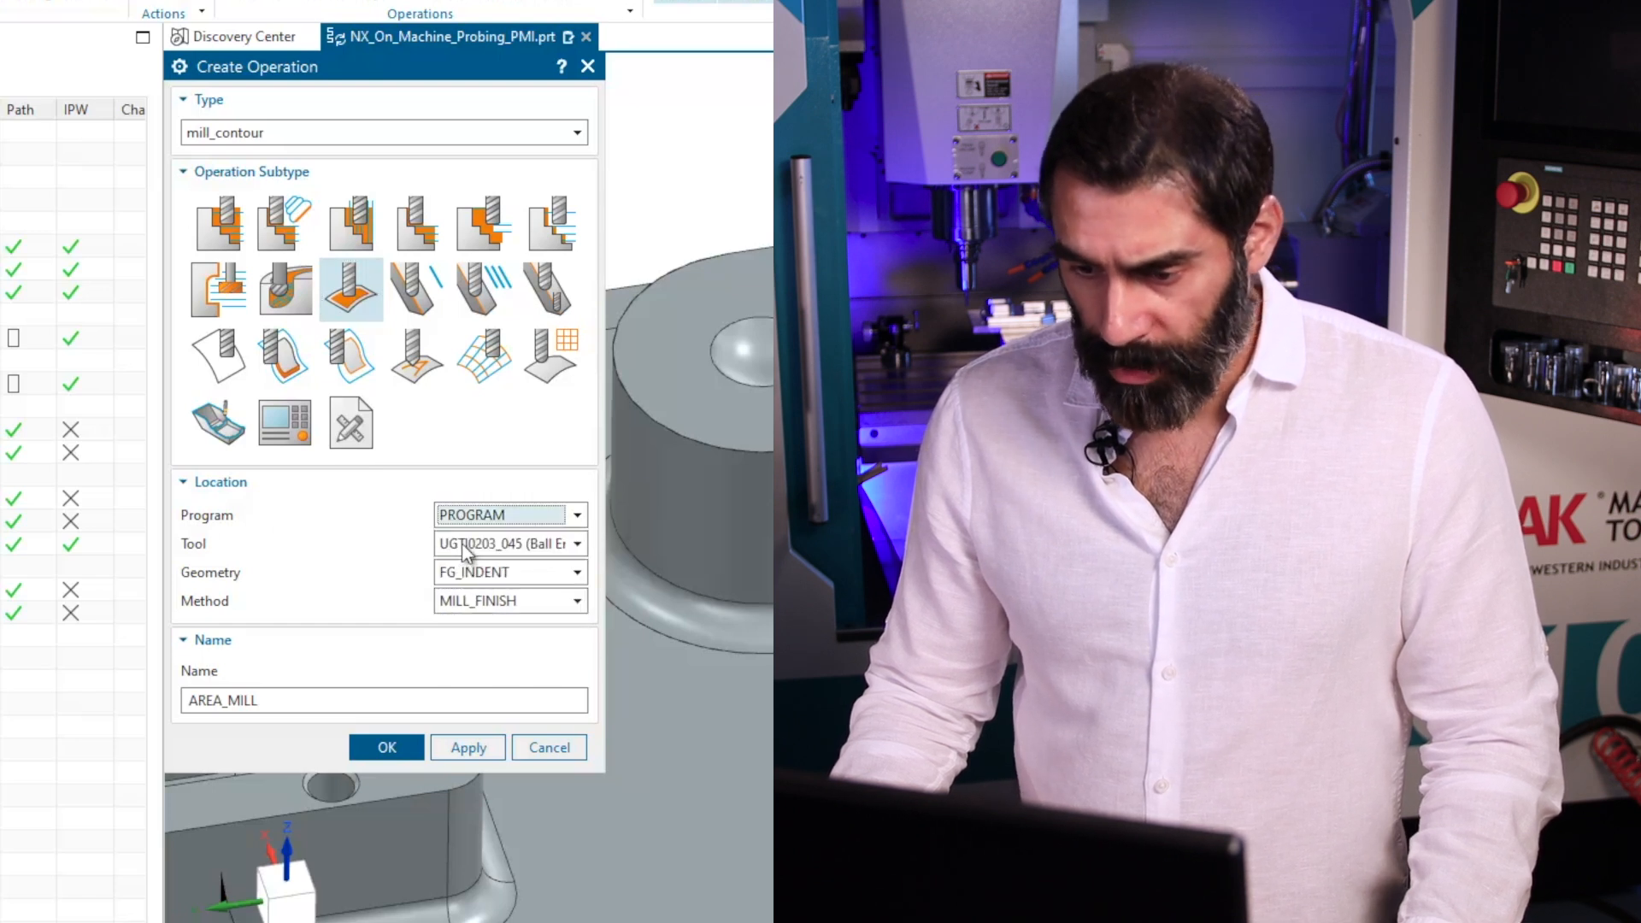
pyautogui.click(466, 548)
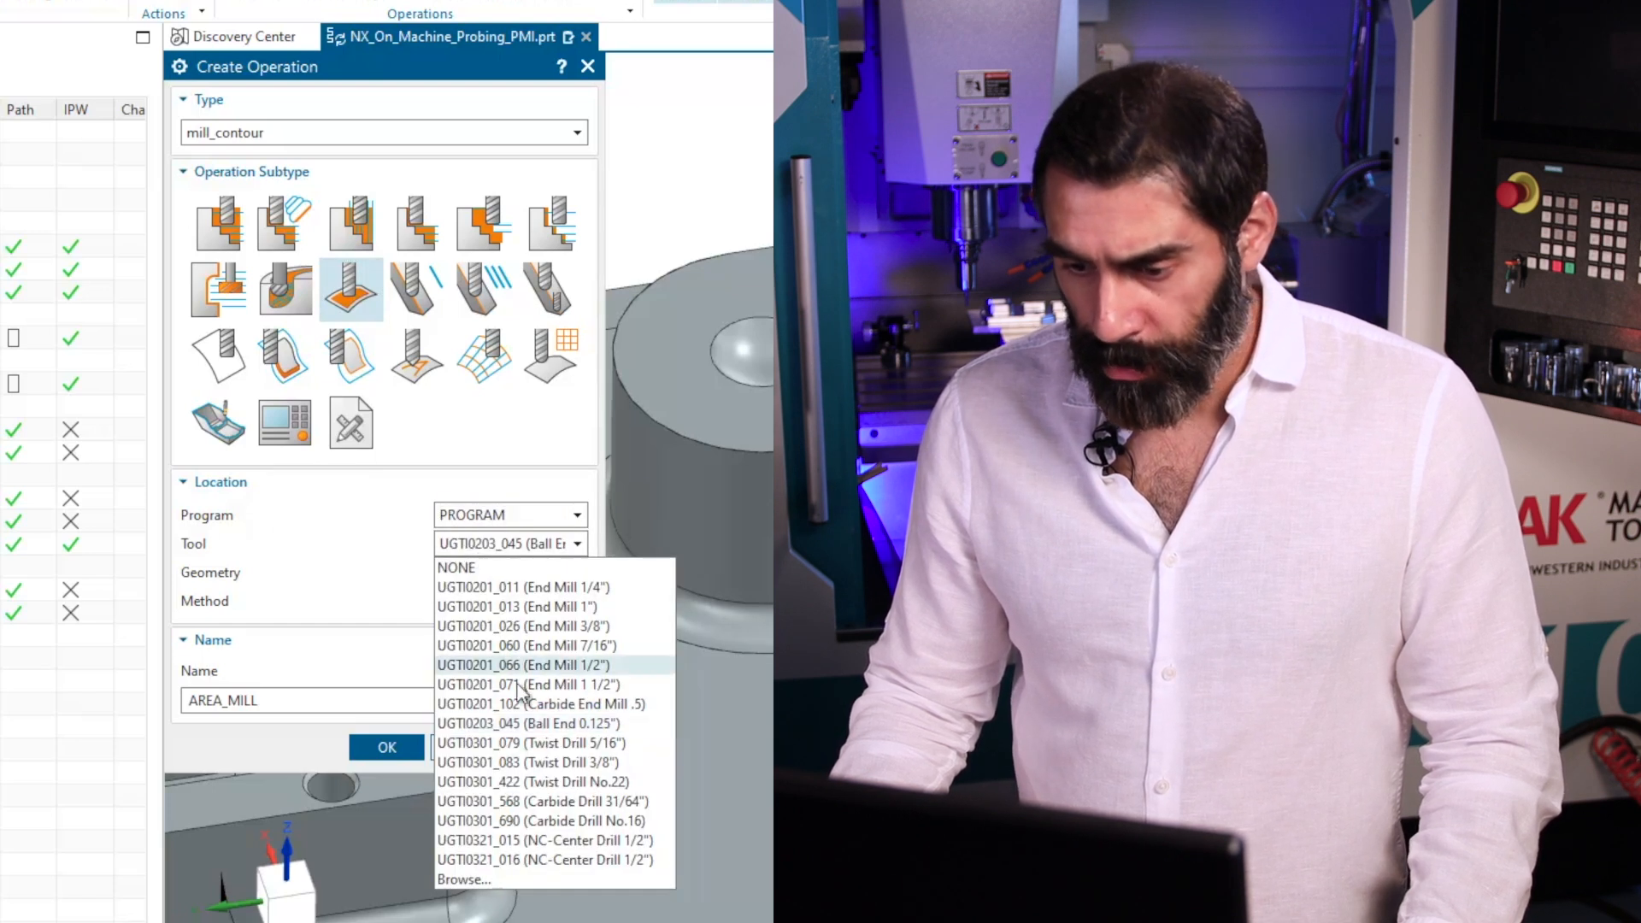
pyautogui.click(587, 725)
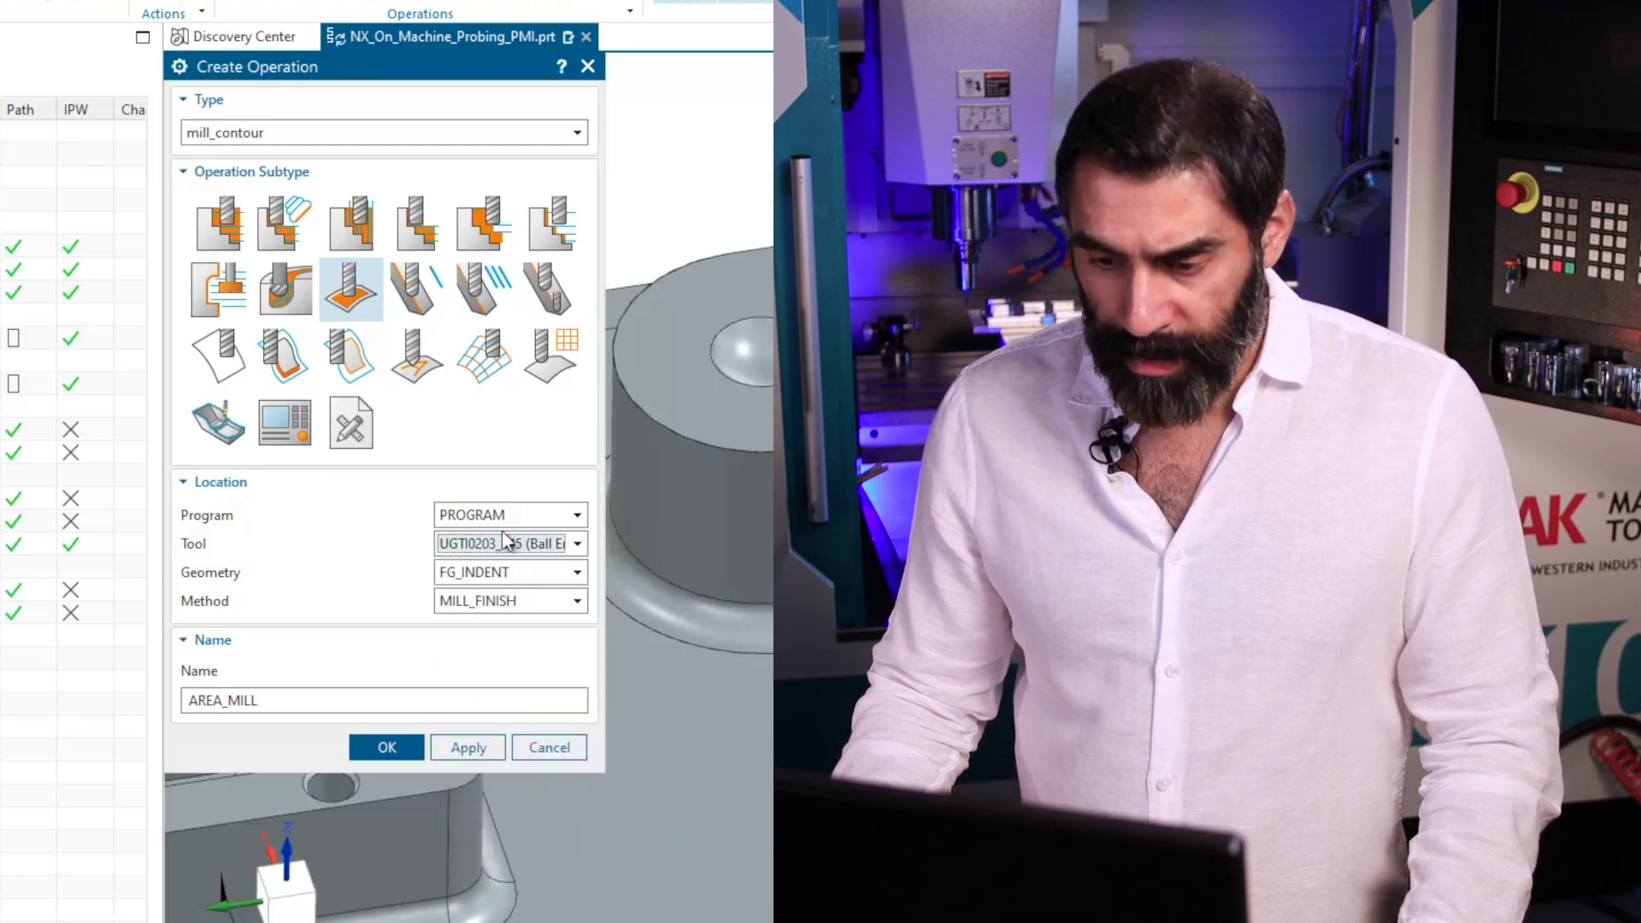
pyautogui.click(484, 603)
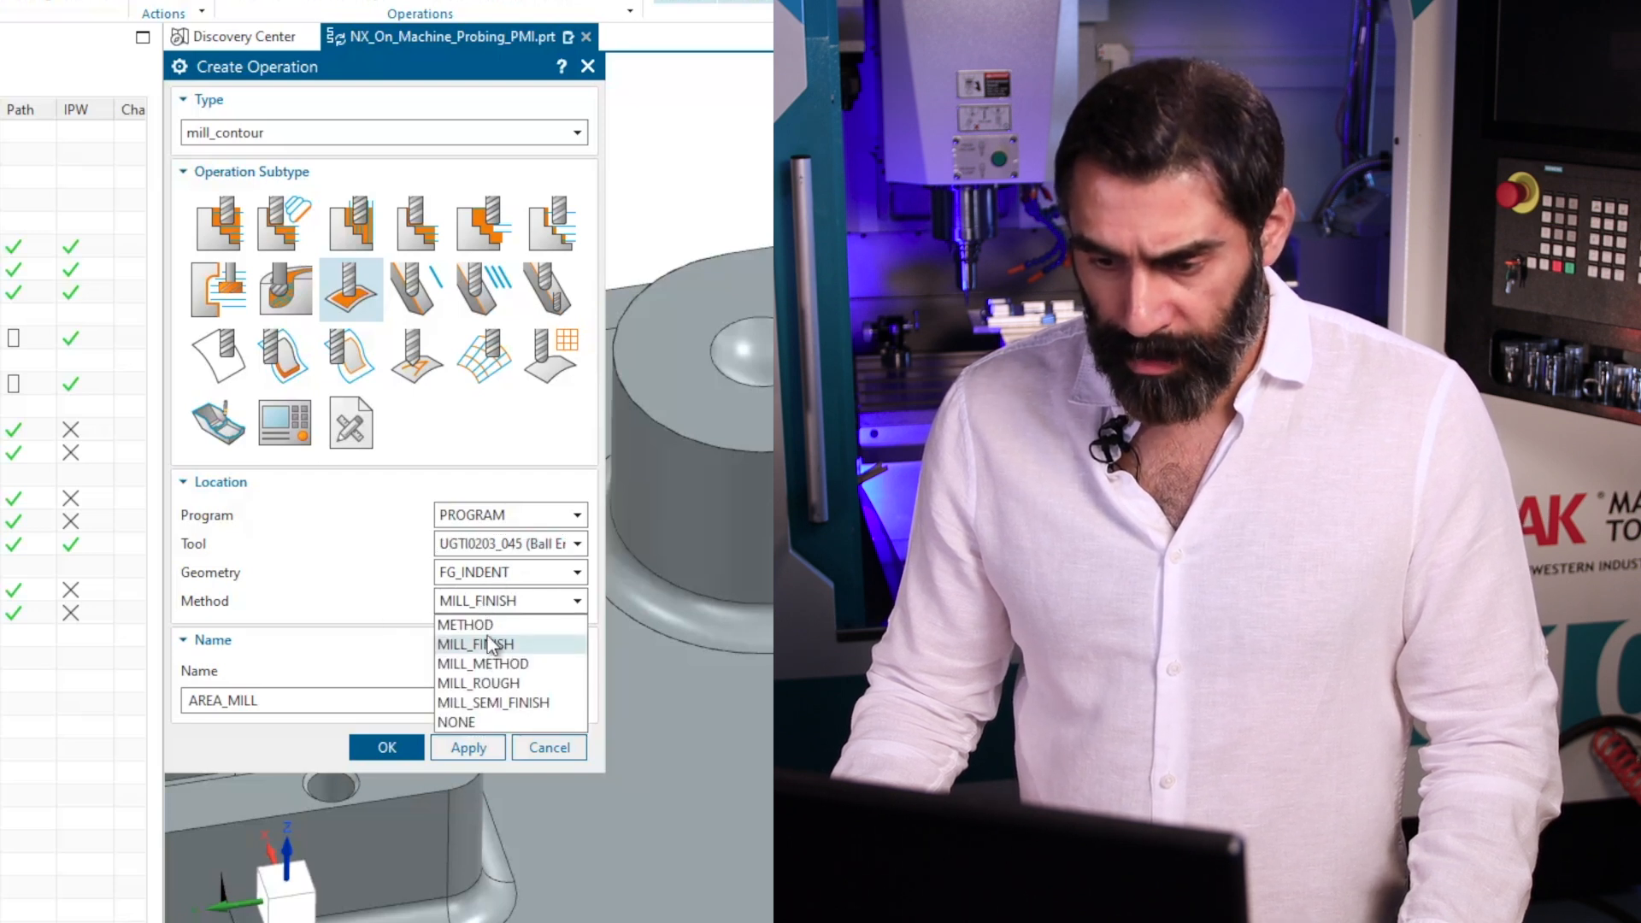
pyautogui.click(518, 651)
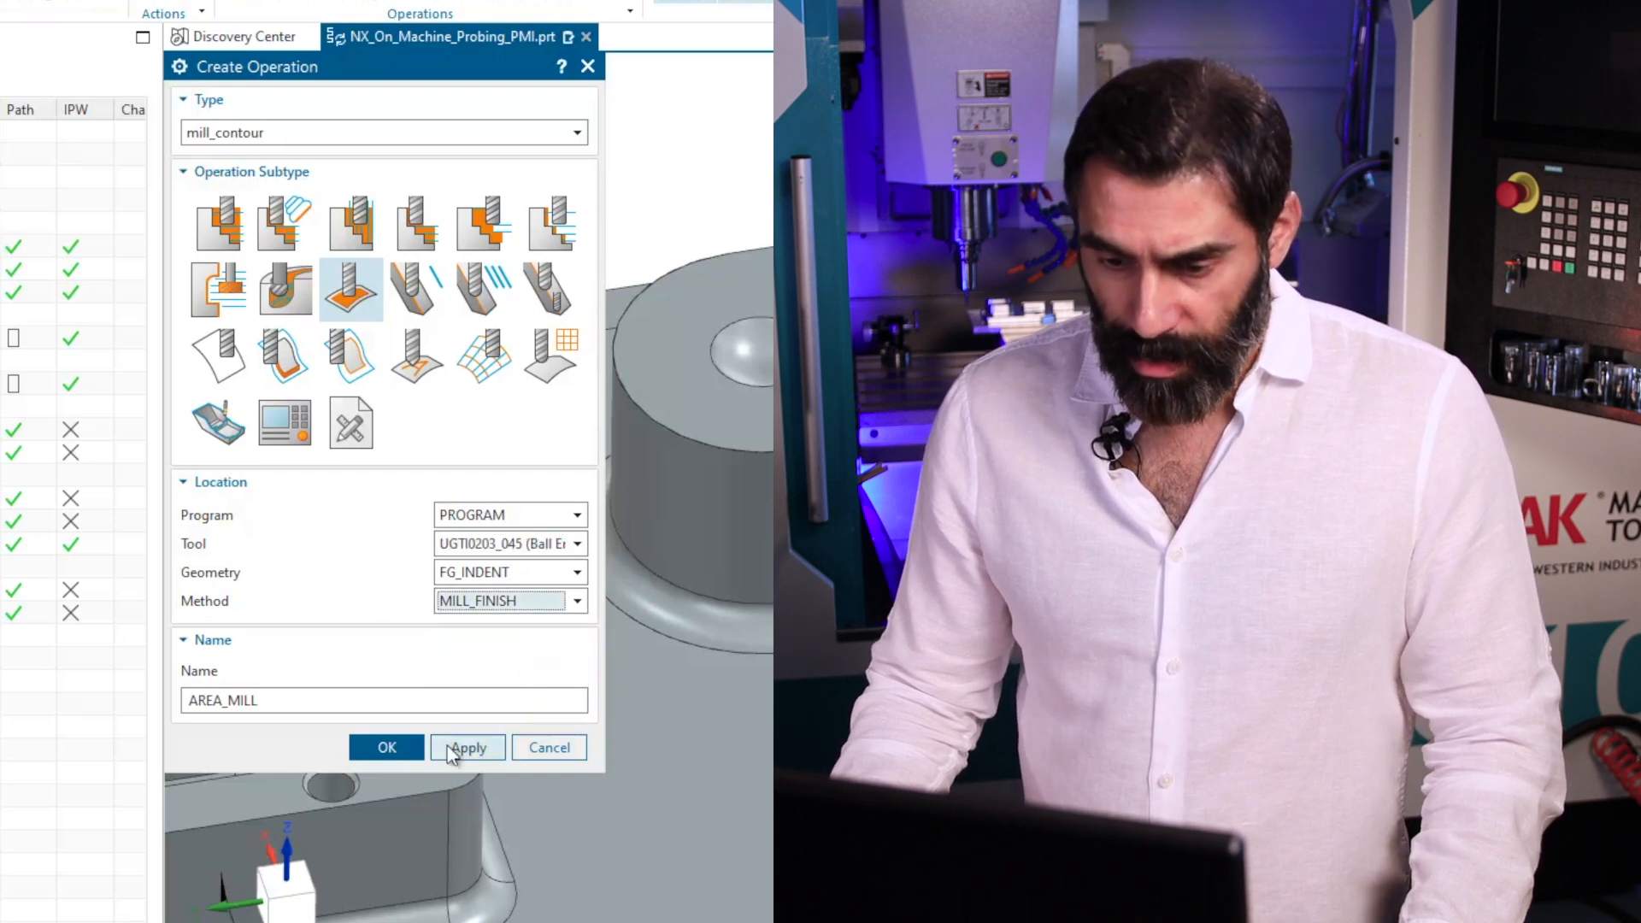
pyautogui.click(387, 748)
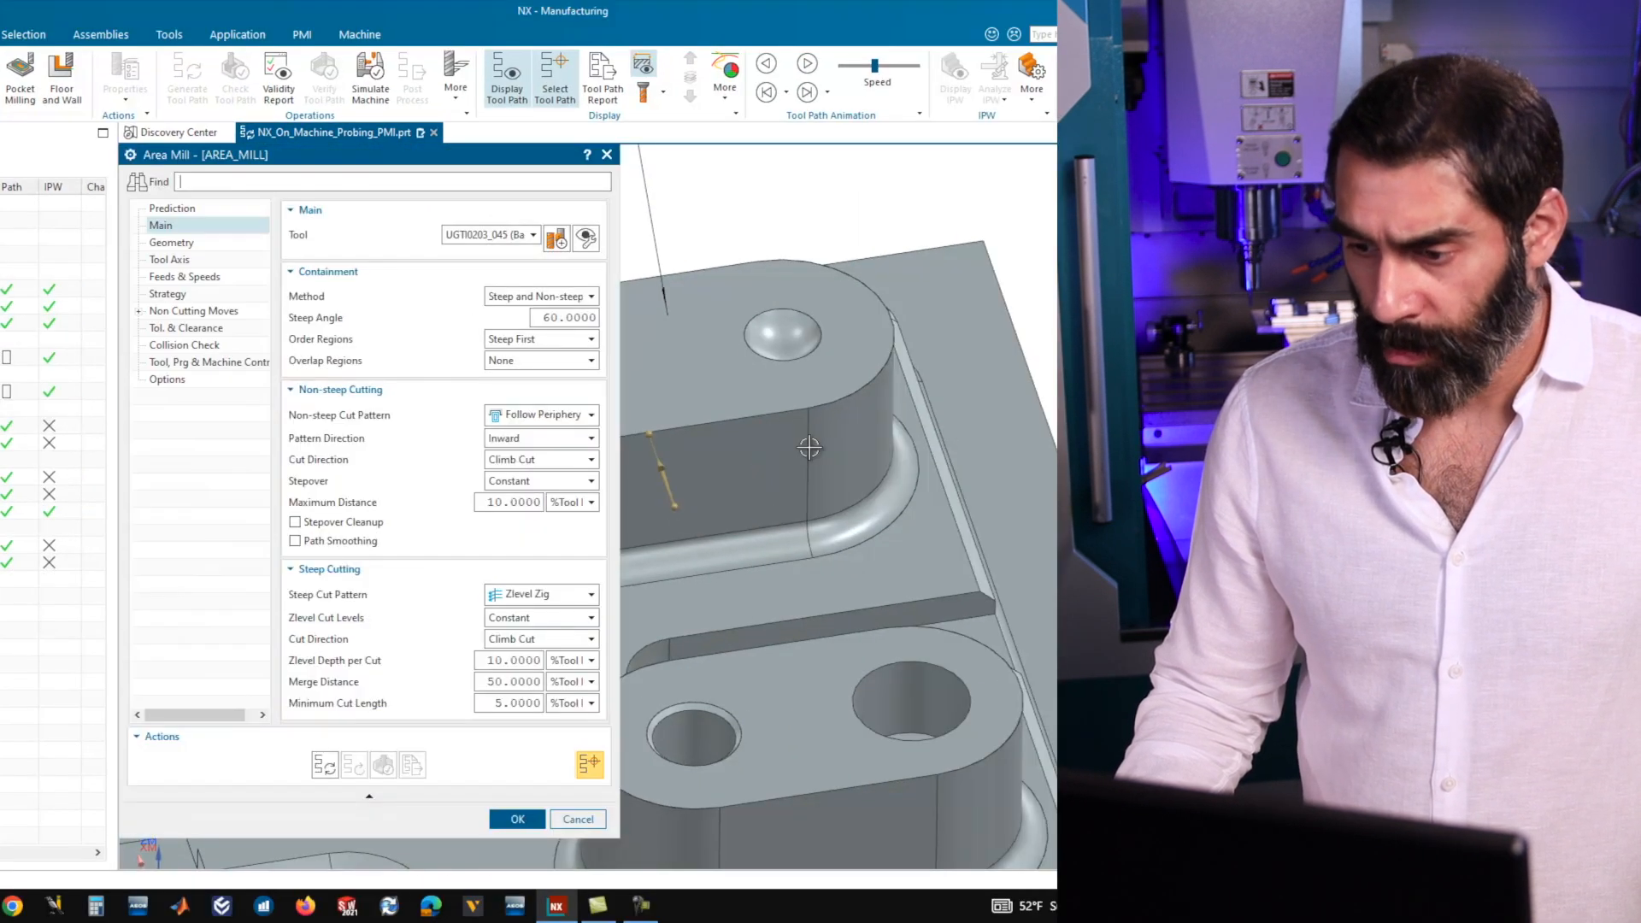
# Set the Area Mill operation's non-steep cut pattern to Spiral and its steep cut pattern to Zlevel Helical.
pyautogui.scroll(-3, 981, 447)
pyautogui.scroll(2, 800, 478)
pyautogui.moveTo(801, 478); pyautogui.dragTo(817, 476, button='middle')
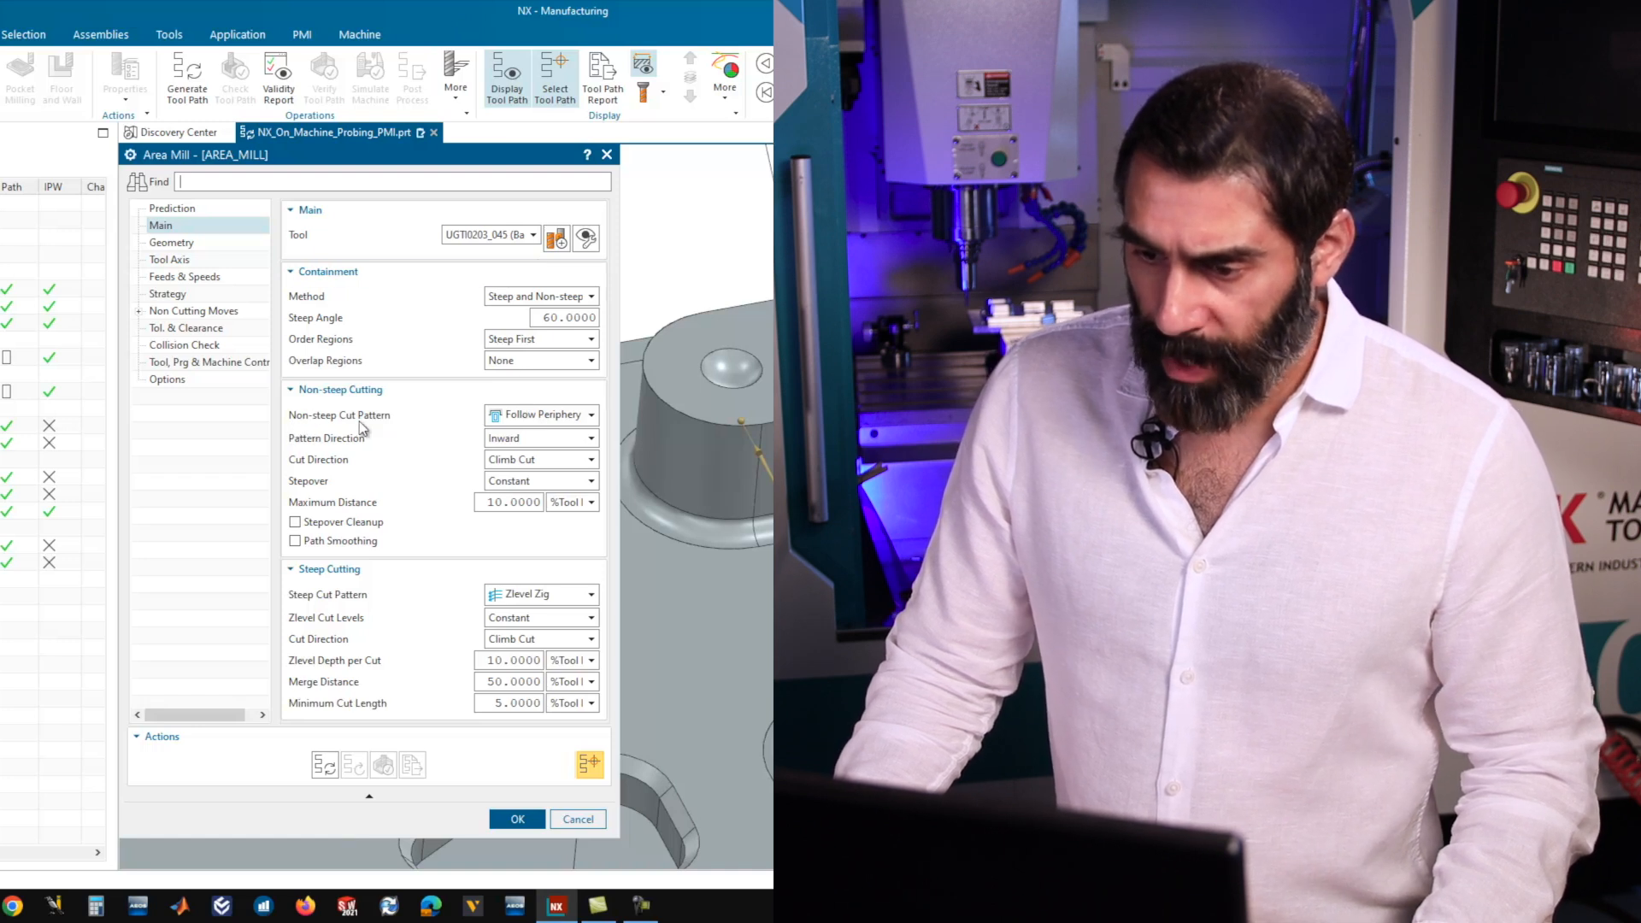
pyautogui.click(510, 417)
pyautogui.click(530, 461)
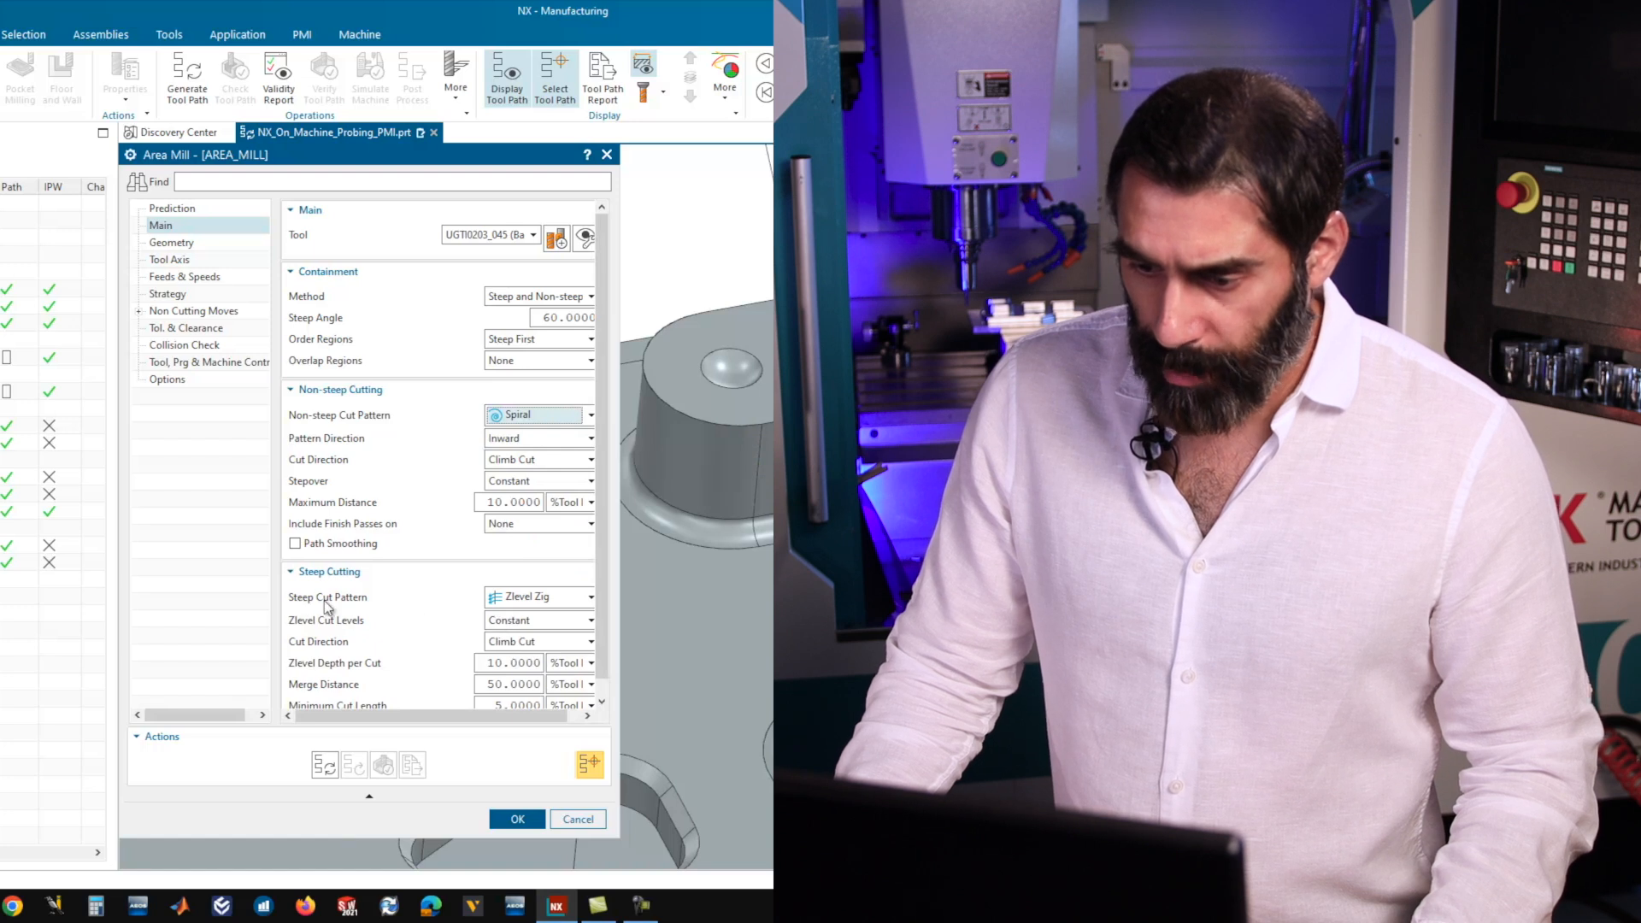
pyautogui.click(540, 598)
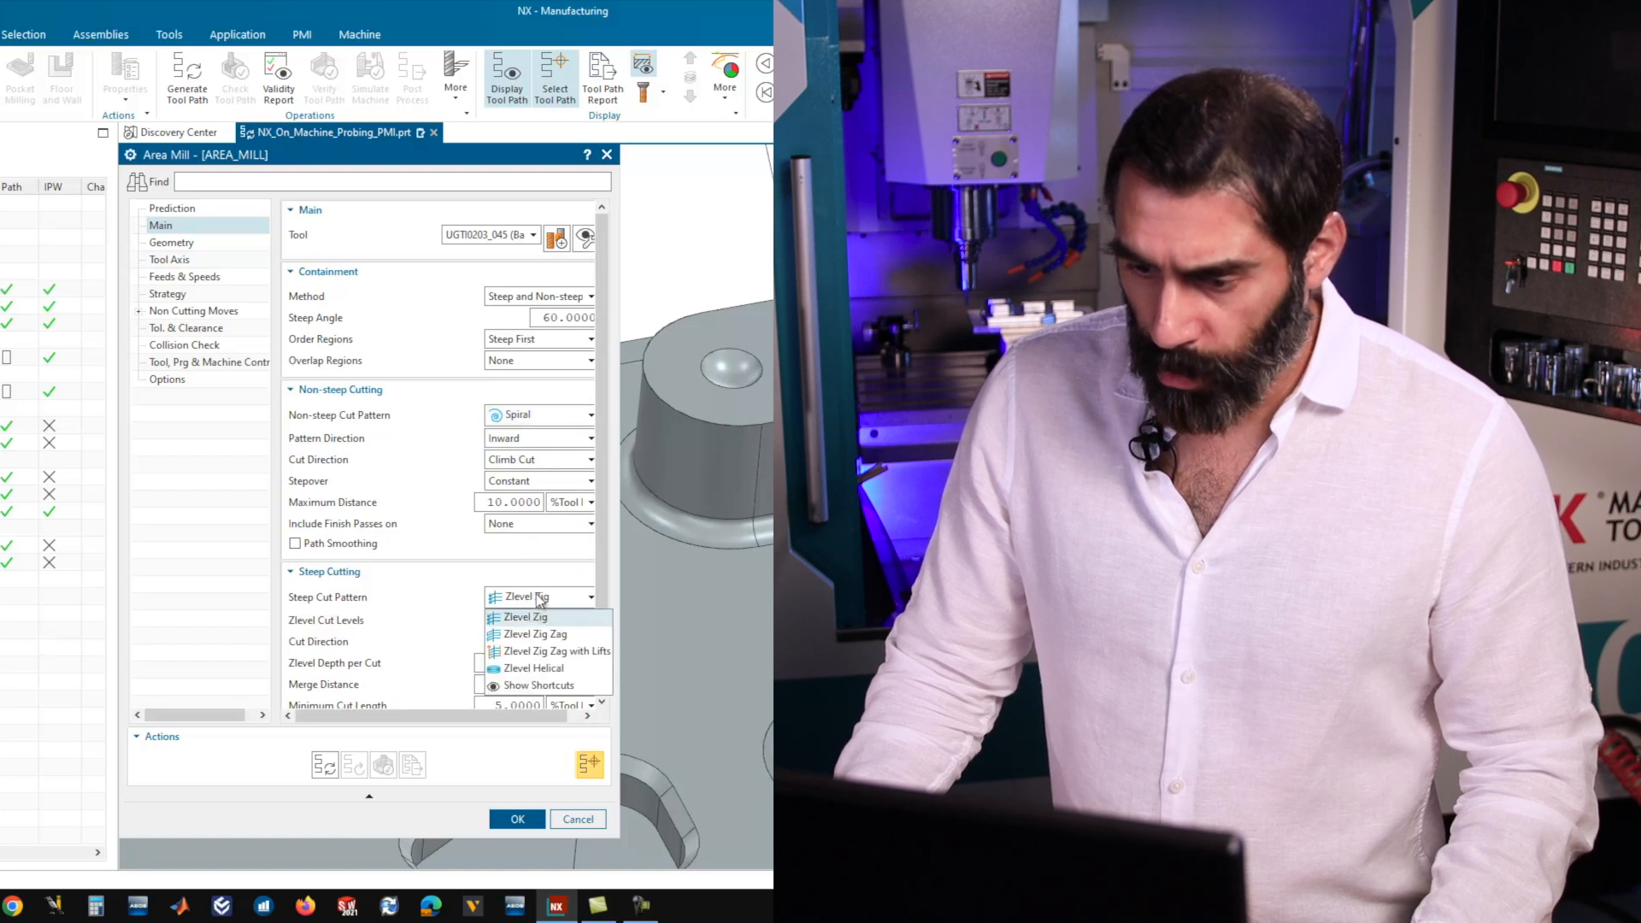
pyautogui.click(531, 671)
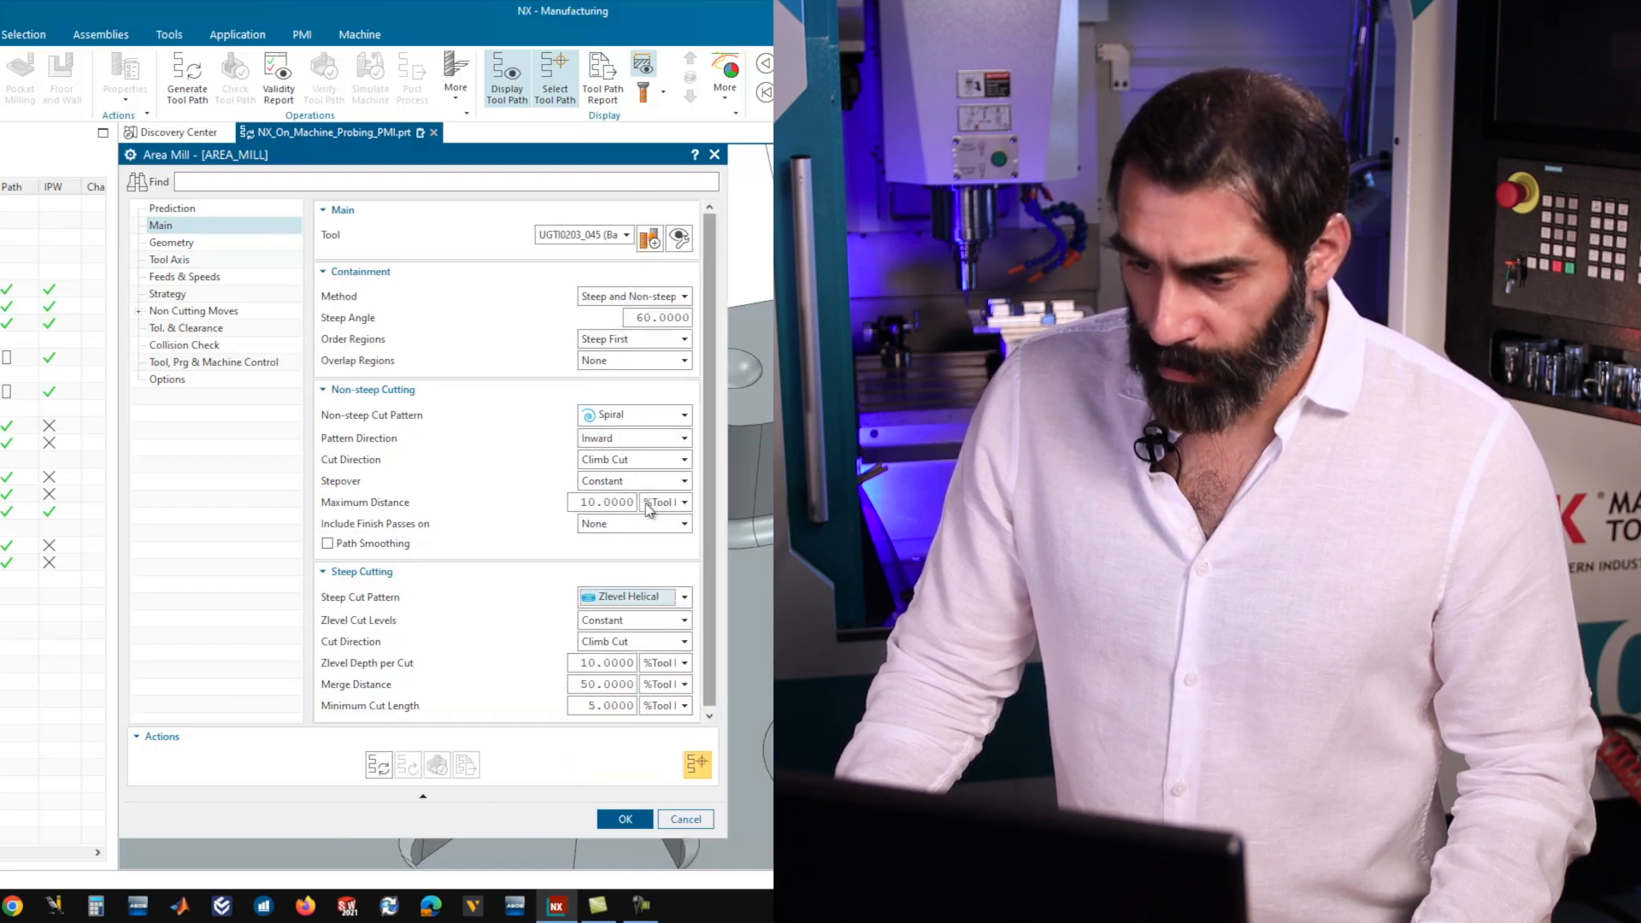
# Set the non-steep stepover's maximum distance to 0.01 in.
pyautogui.click(656, 505)
pyautogui.click(653, 518)
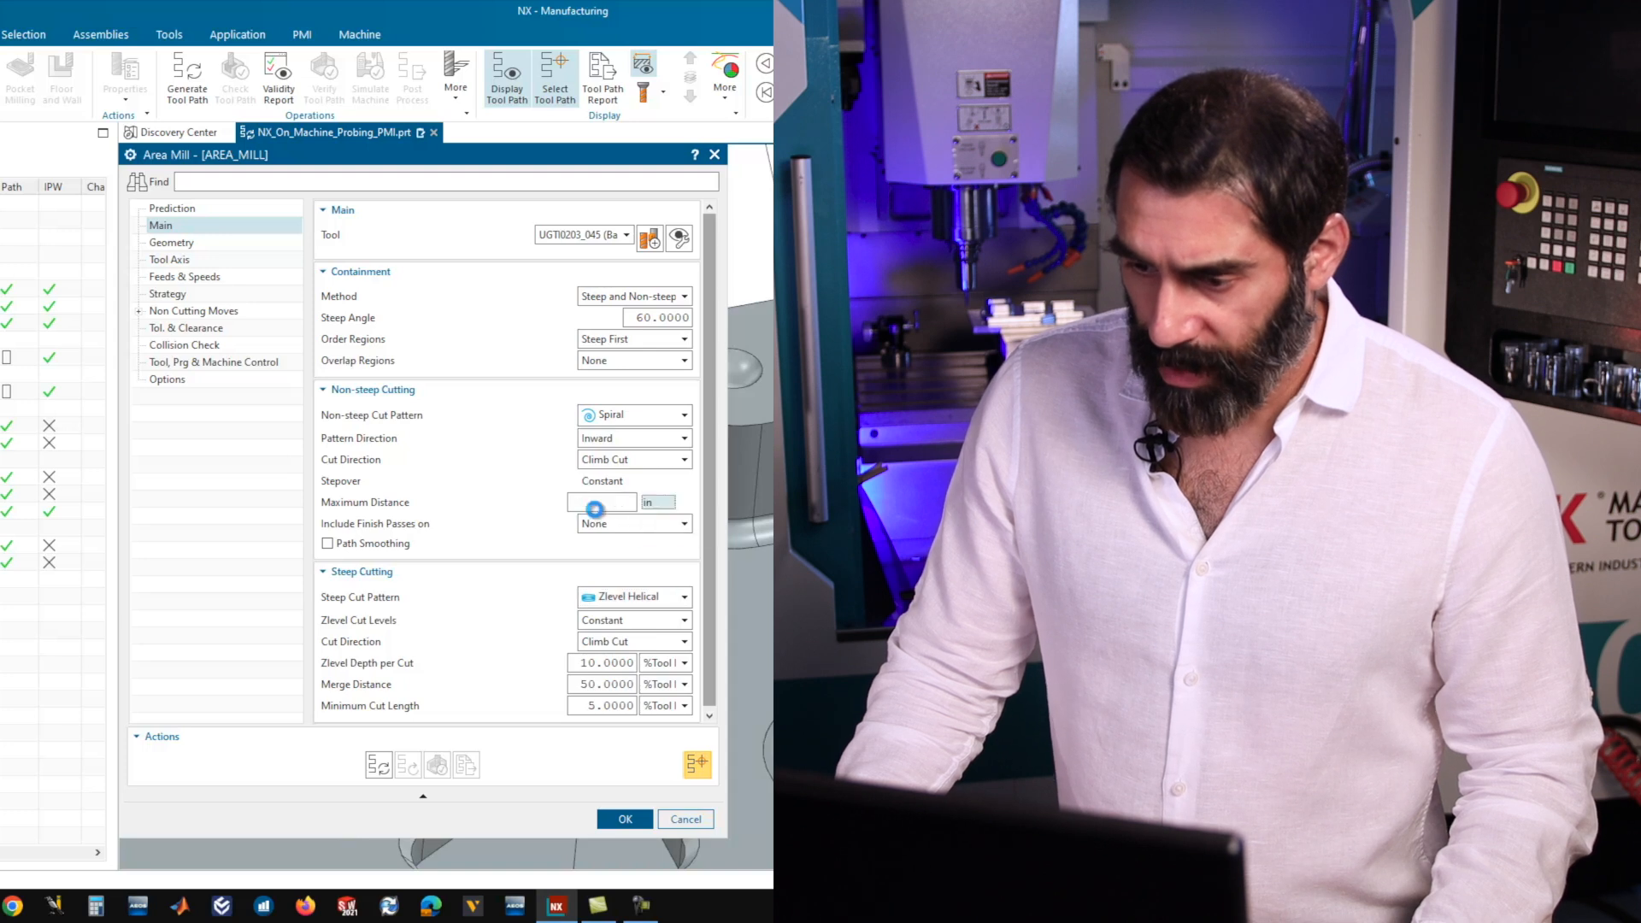
pyautogui.click(615, 501)
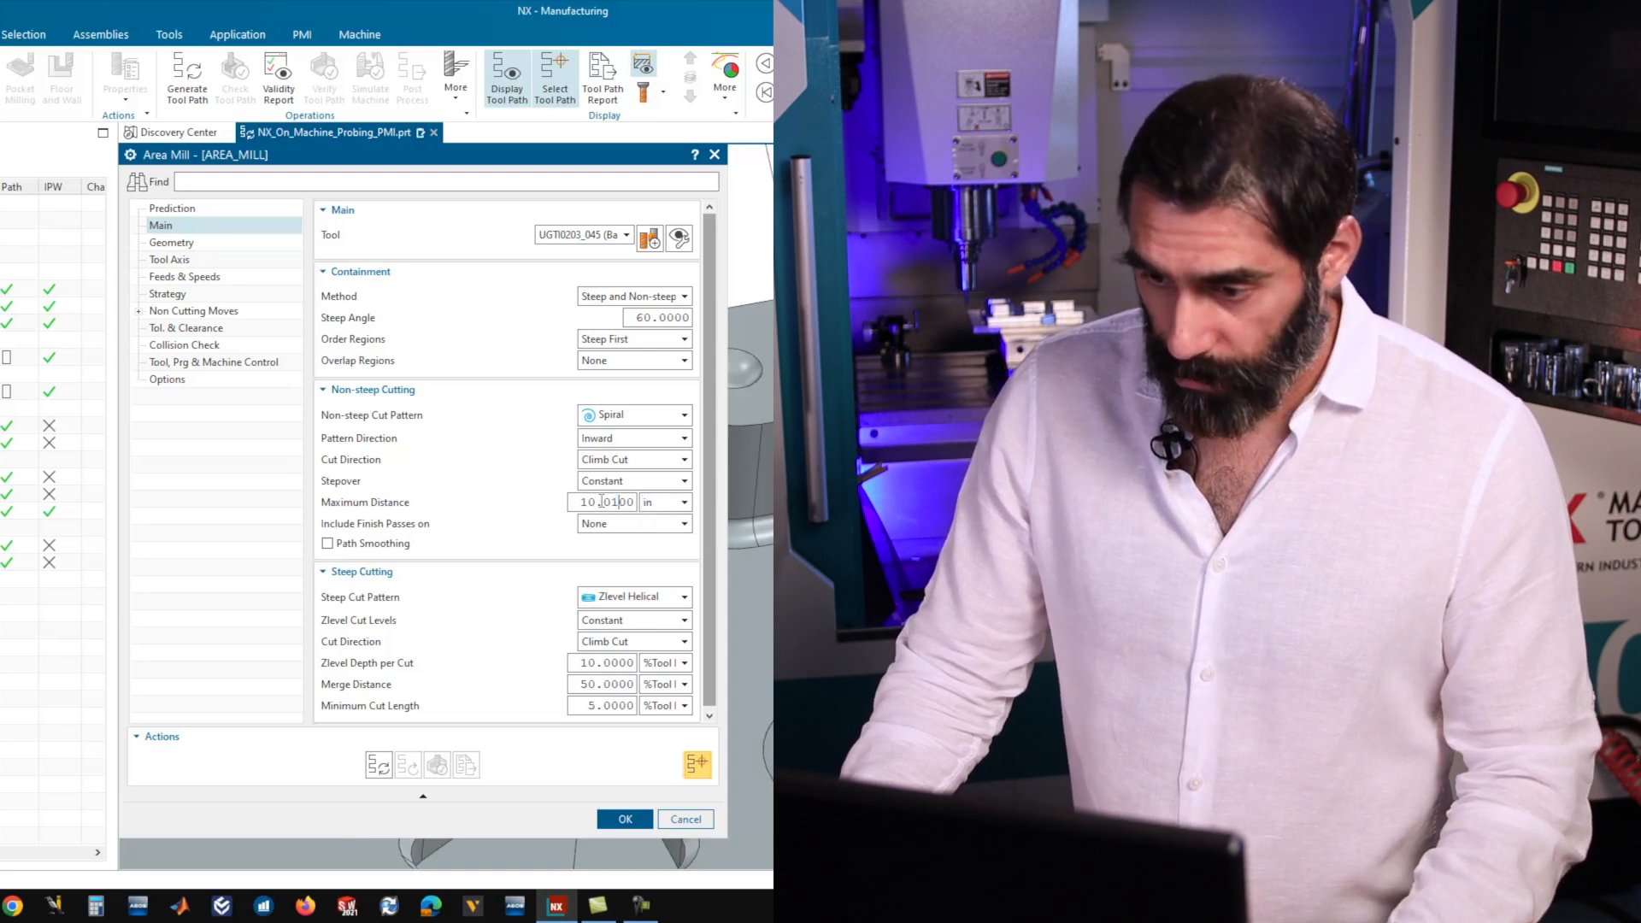
pyautogui.click(588, 501)
pyautogui.press('BackSpace')
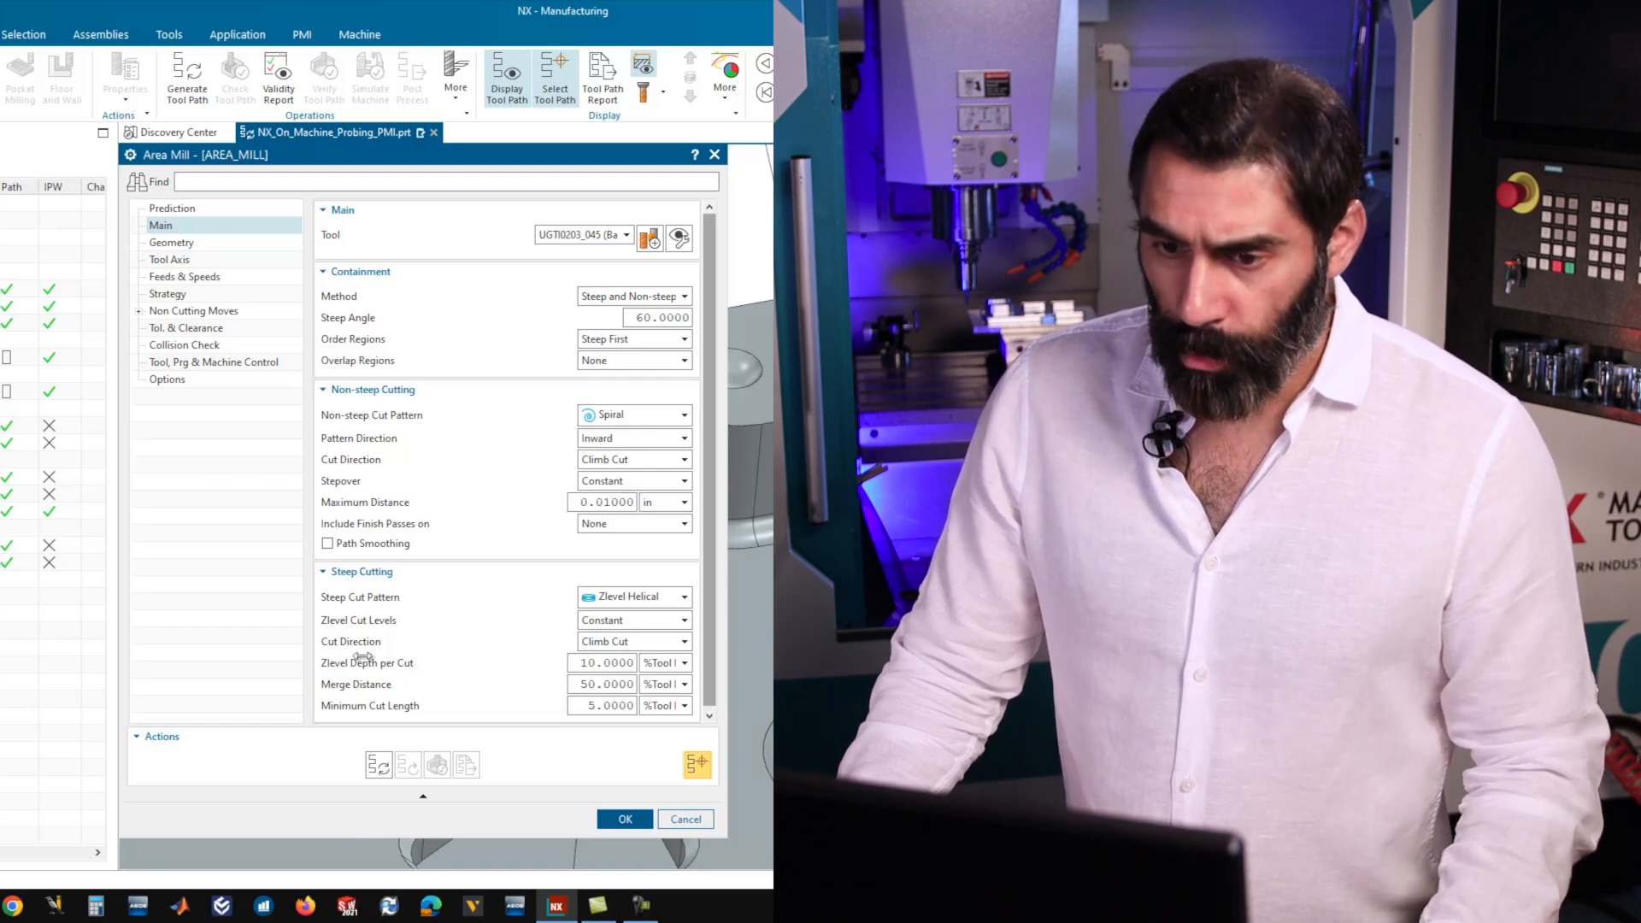
# Specify the two spherical indent faces on the oblong boss as the operation's cut area.
pyautogui.click(175, 242)
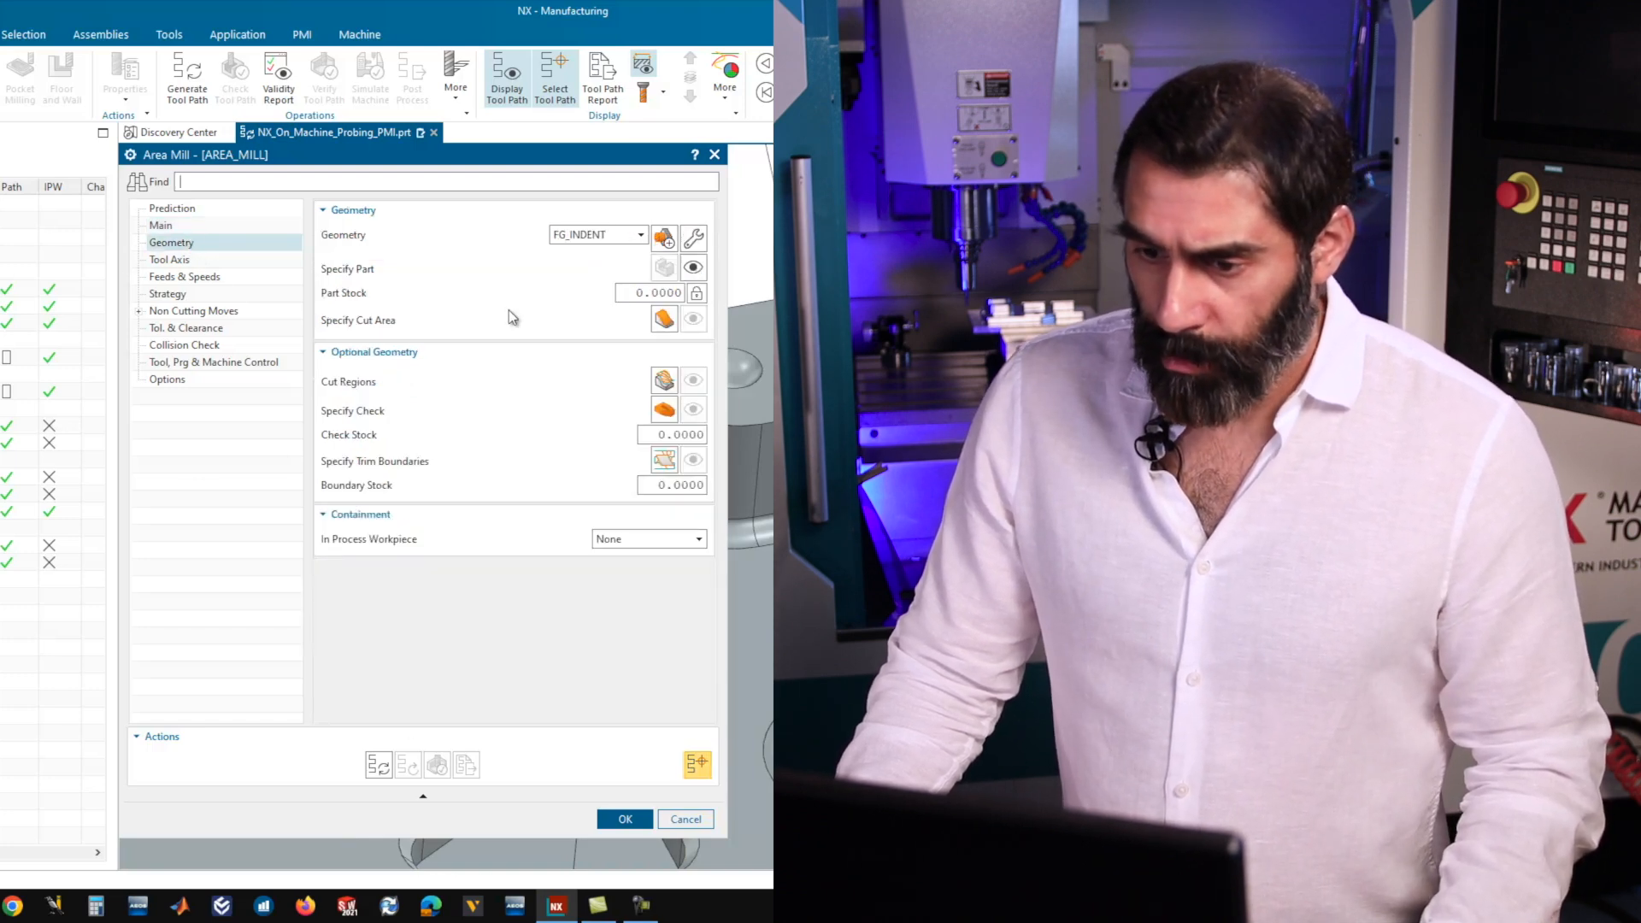
pyautogui.click(664, 320)
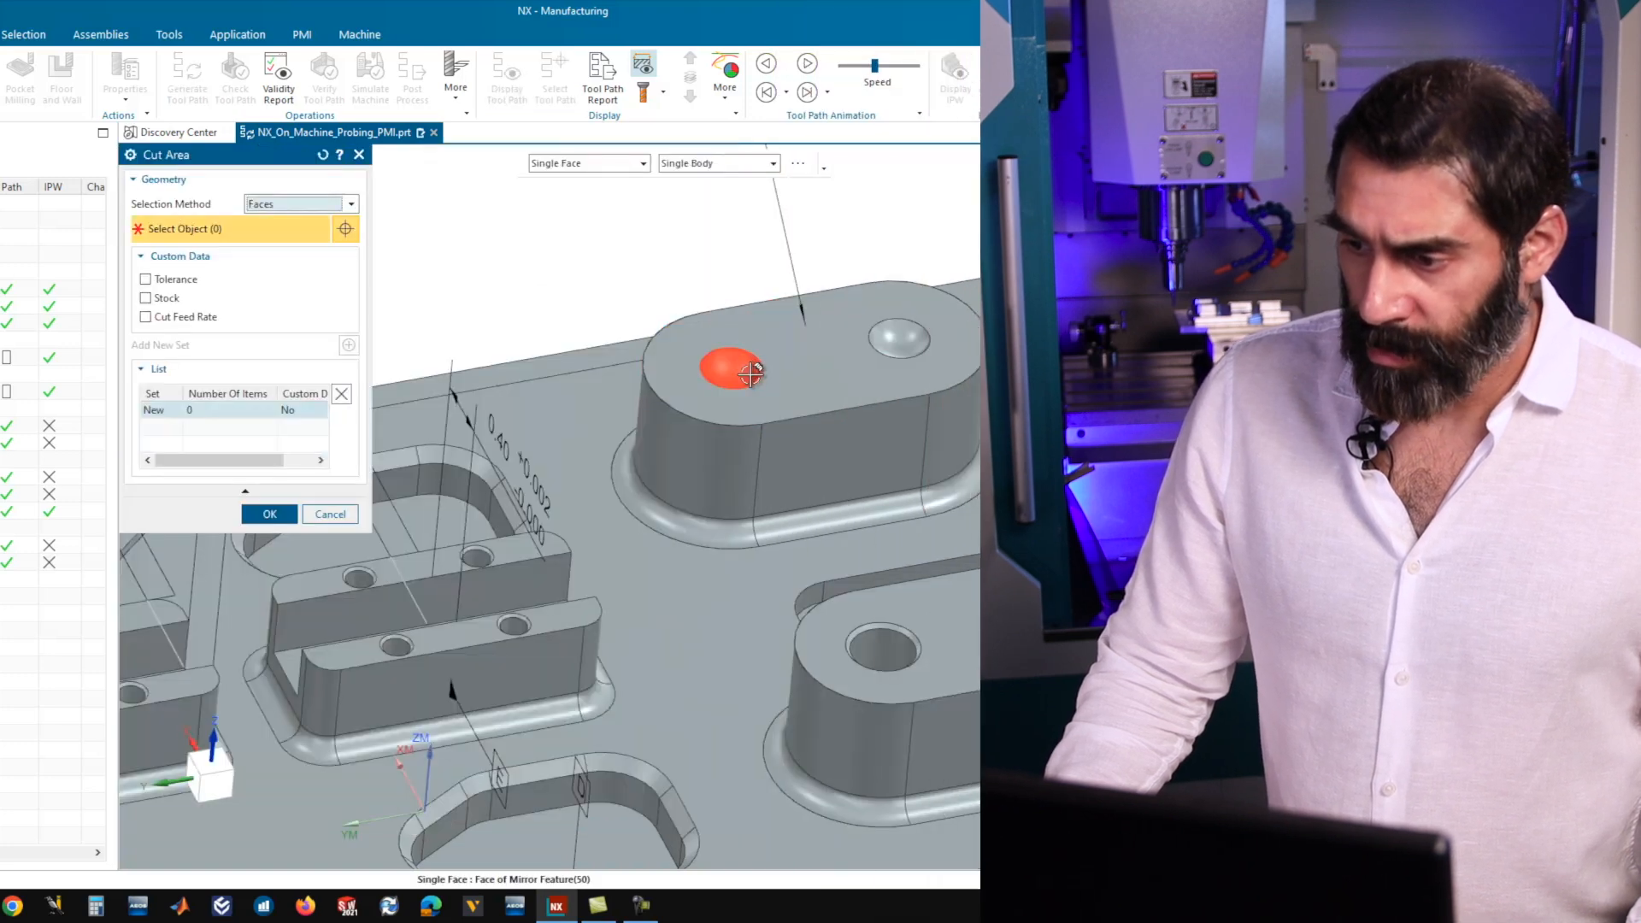
pyautogui.click(731, 369)
pyautogui.click(908, 343)
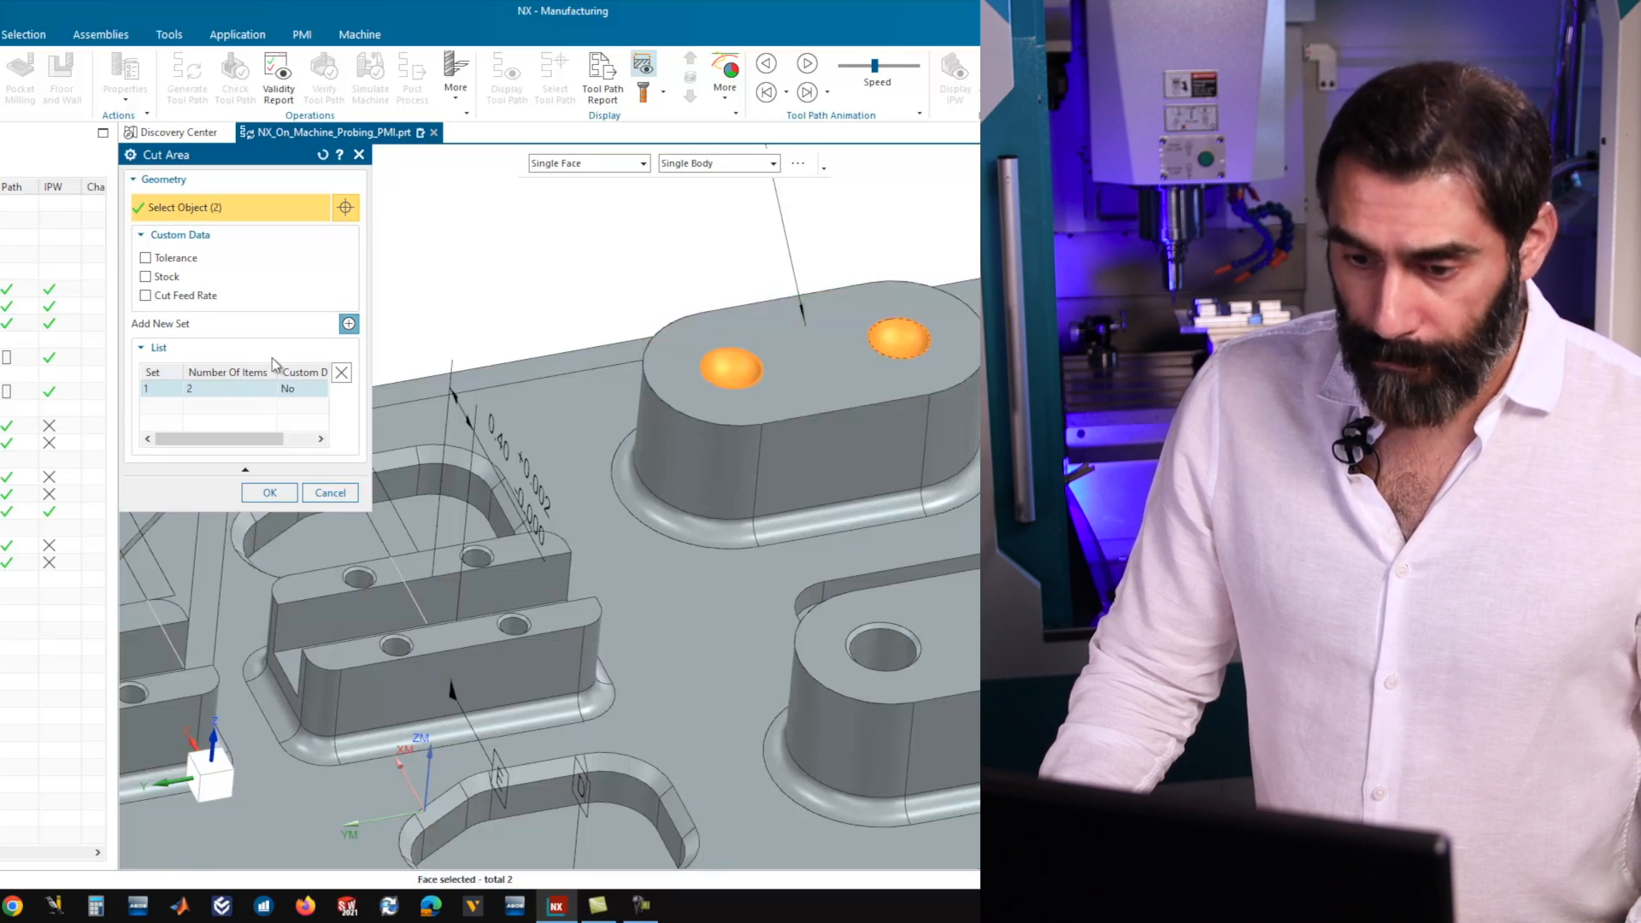
pyautogui.click(266, 491)
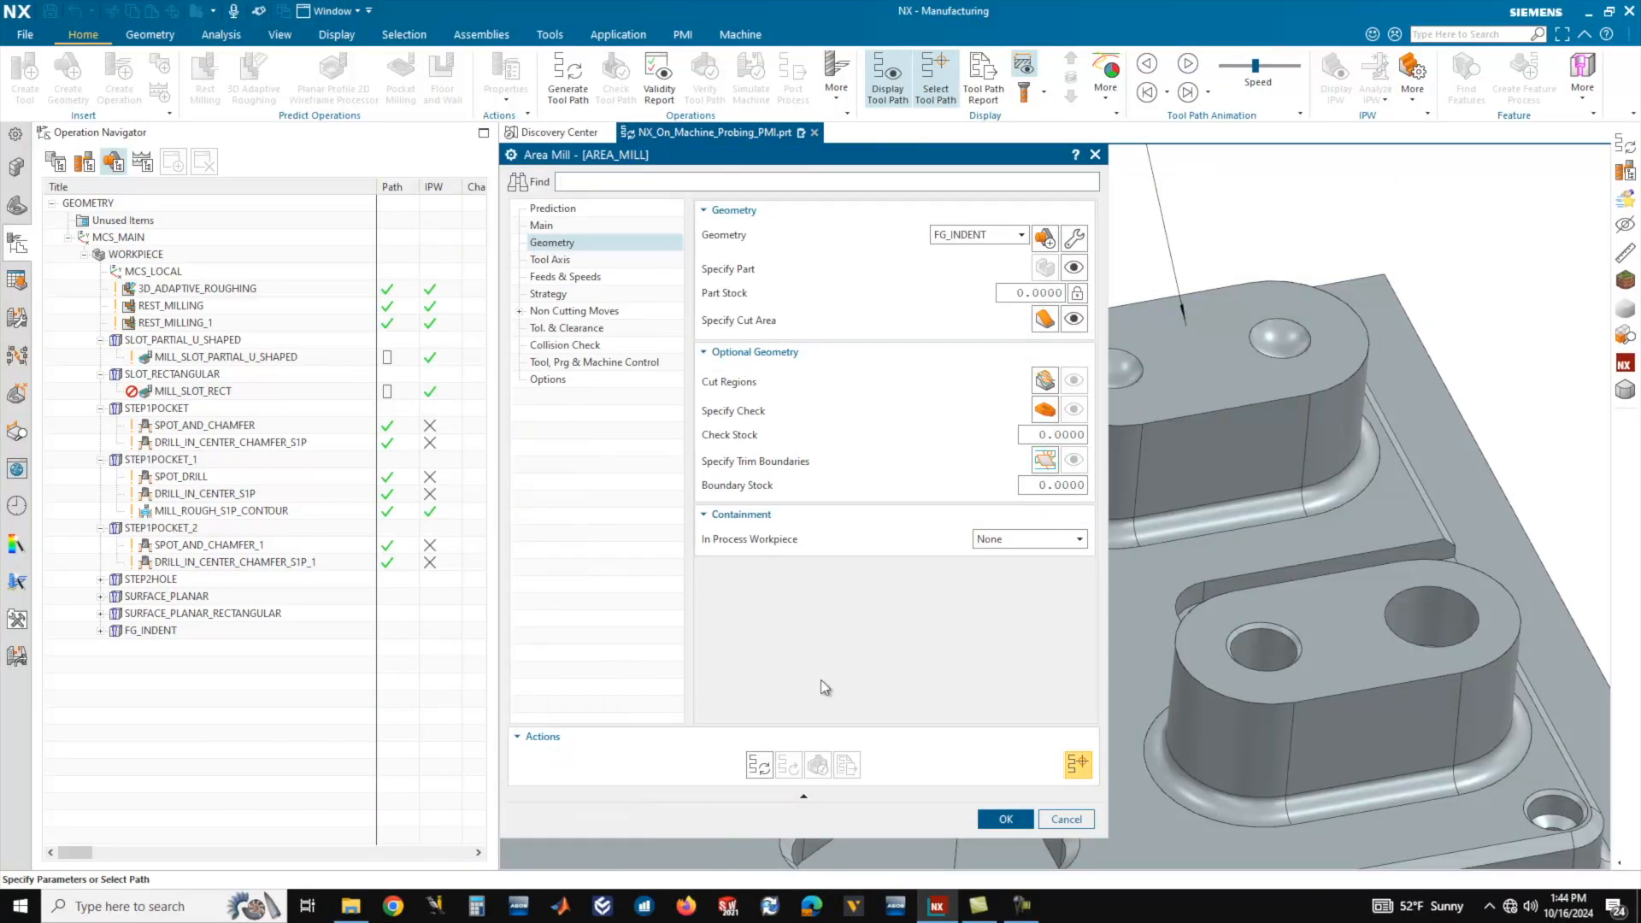
# Generate the AREA_MILL tool path, verify it with a 3D Dynamic material removal simulation, and accept the operation.
pyautogui.scroll(-2, 1491, 427)
pyautogui.scroll(2, 1306, 368)
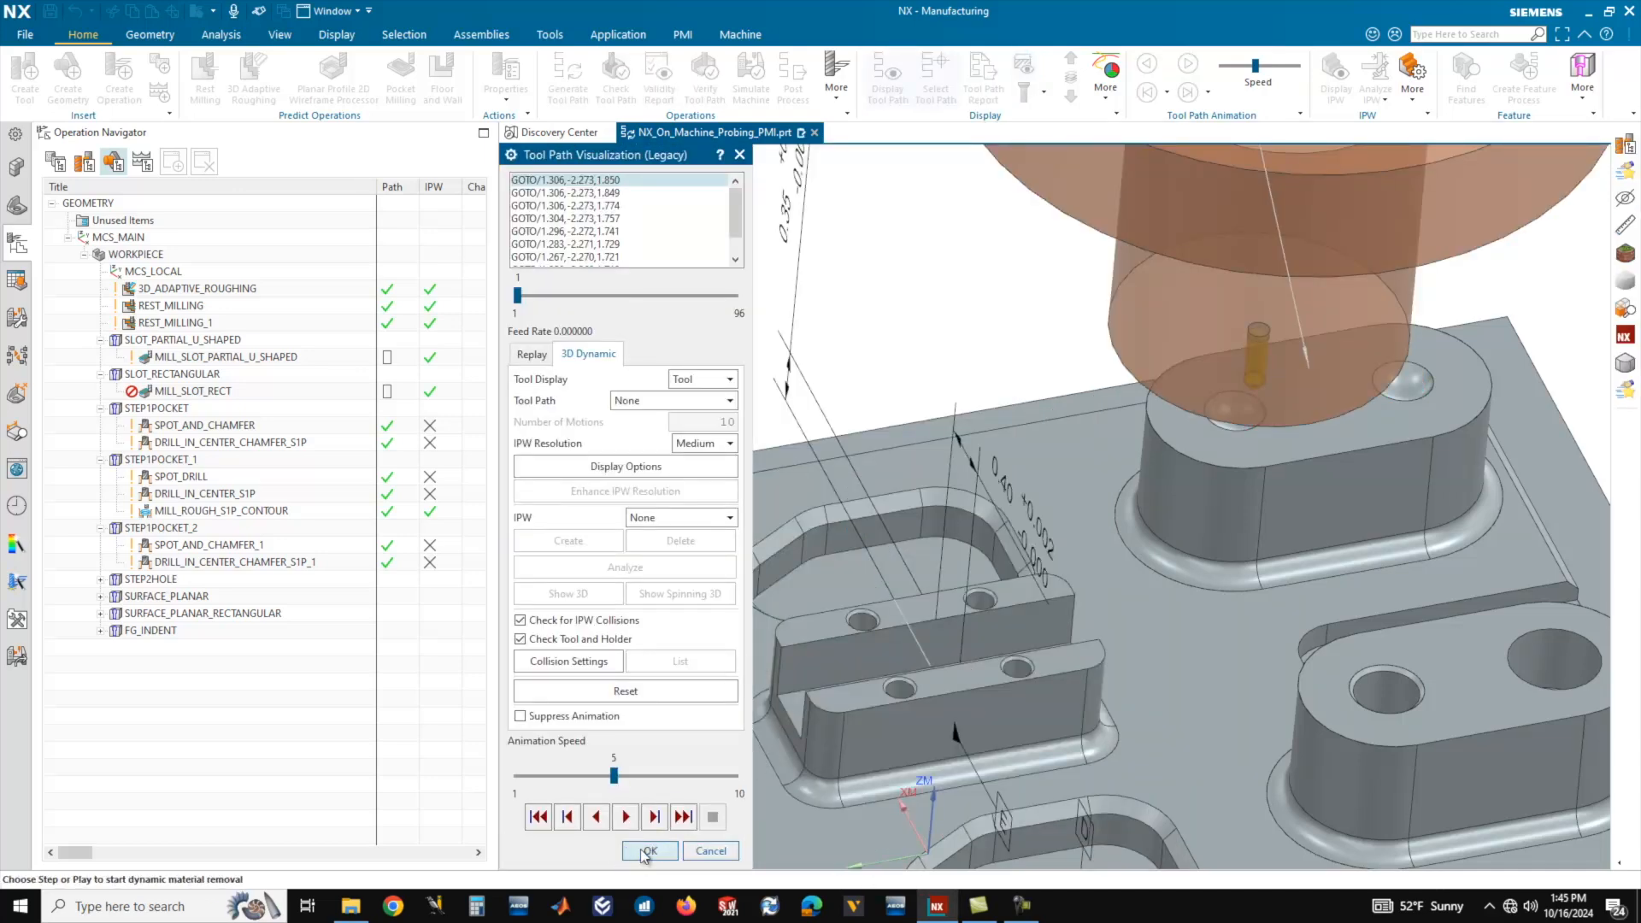
pyautogui.click(626, 816)
pyautogui.scroll(3, 1352, 450)
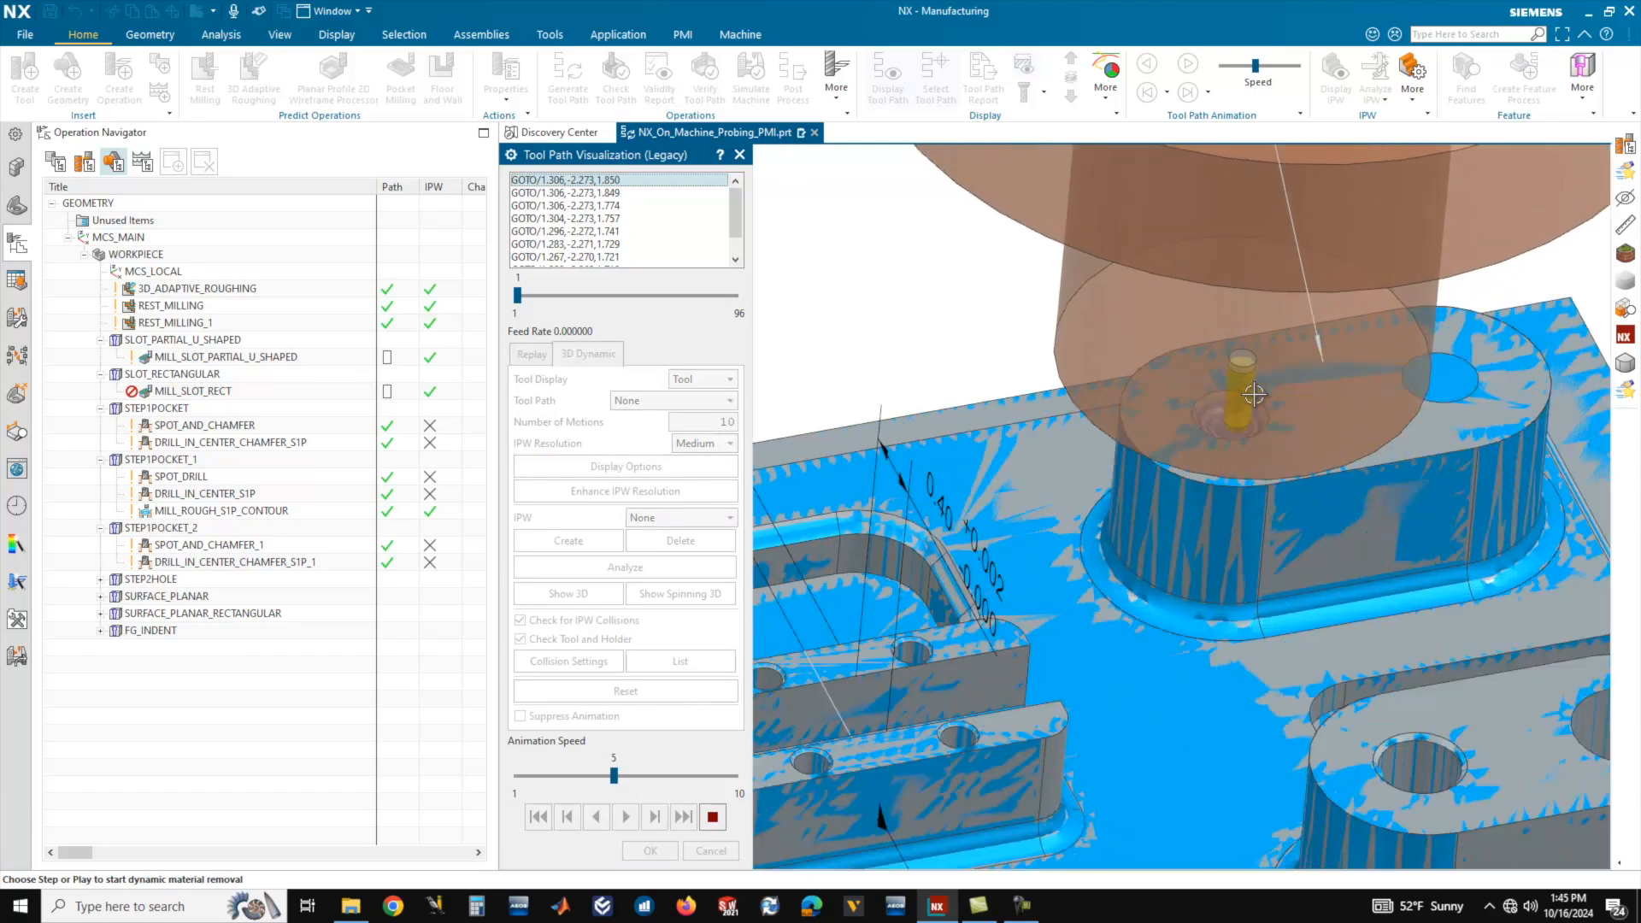
pyautogui.moveTo(1352, 451); pyautogui.dragTo(1305, 475, button='middle')
pyautogui.scroll(-3, 1304, 477)
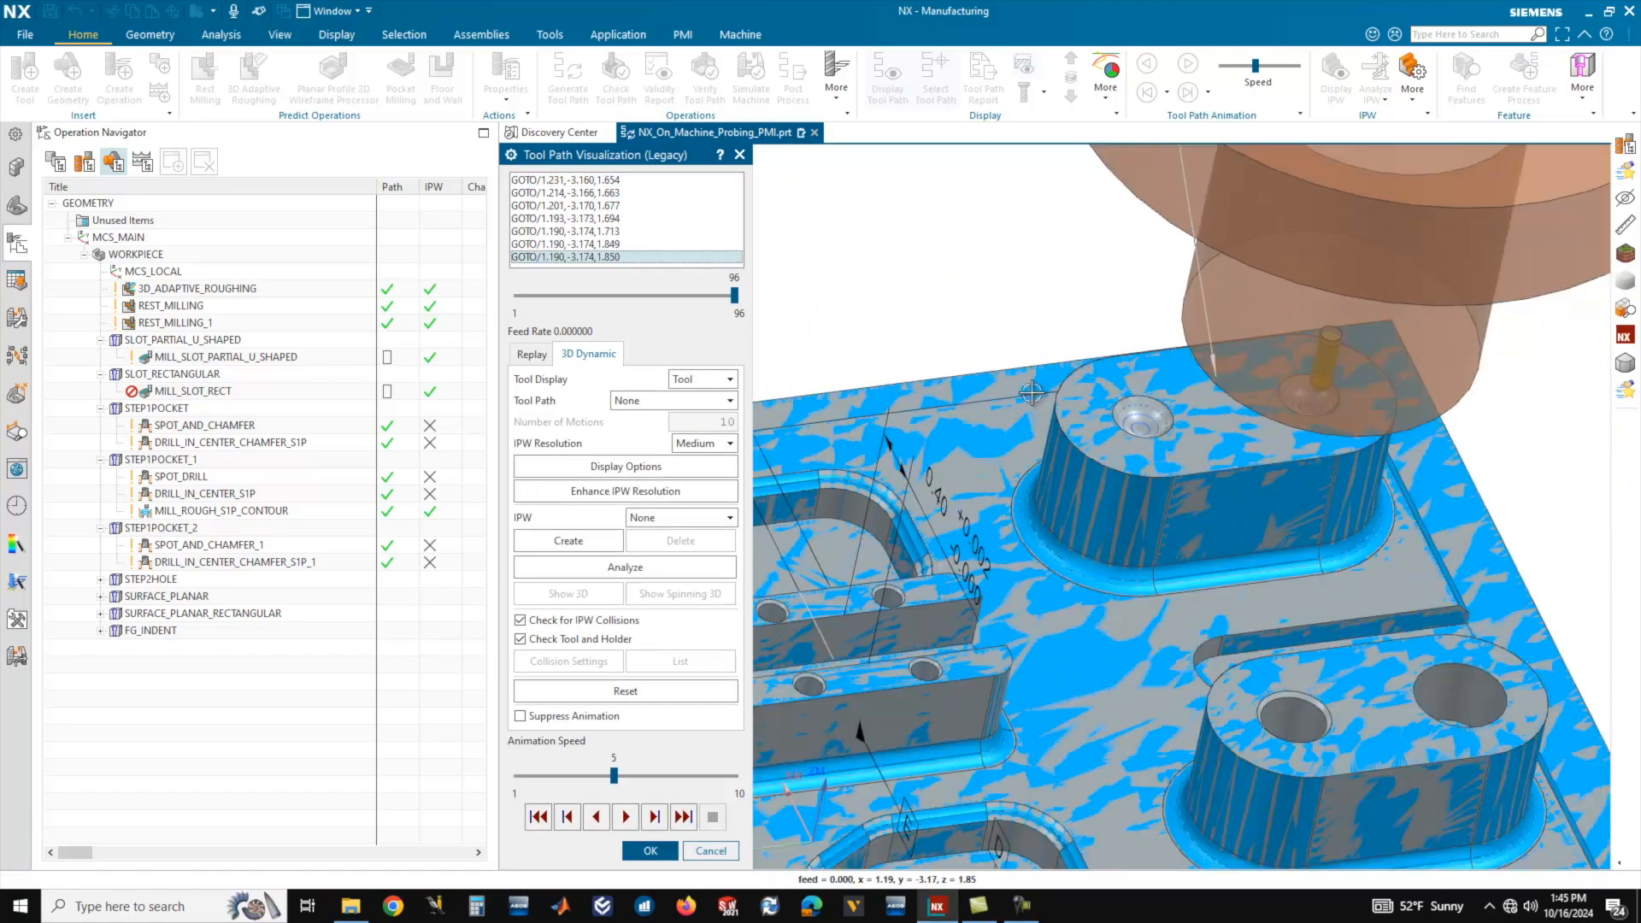
pyautogui.scroll(2, 1187, 417)
pyautogui.click(649, 852)
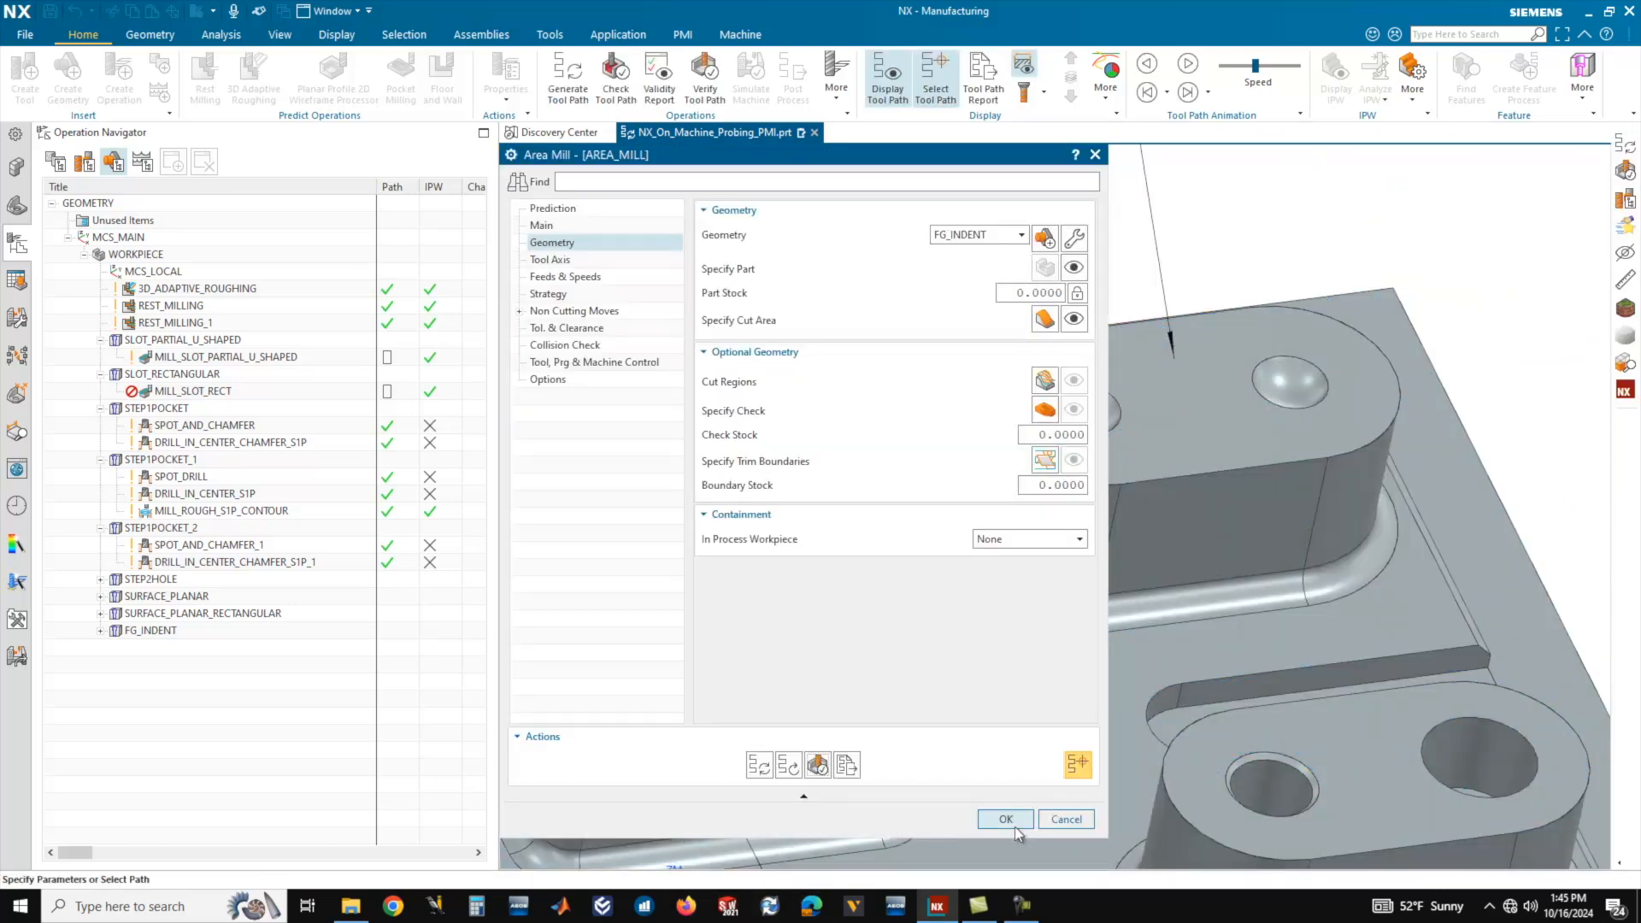
pyautogui.click(1006, 819)
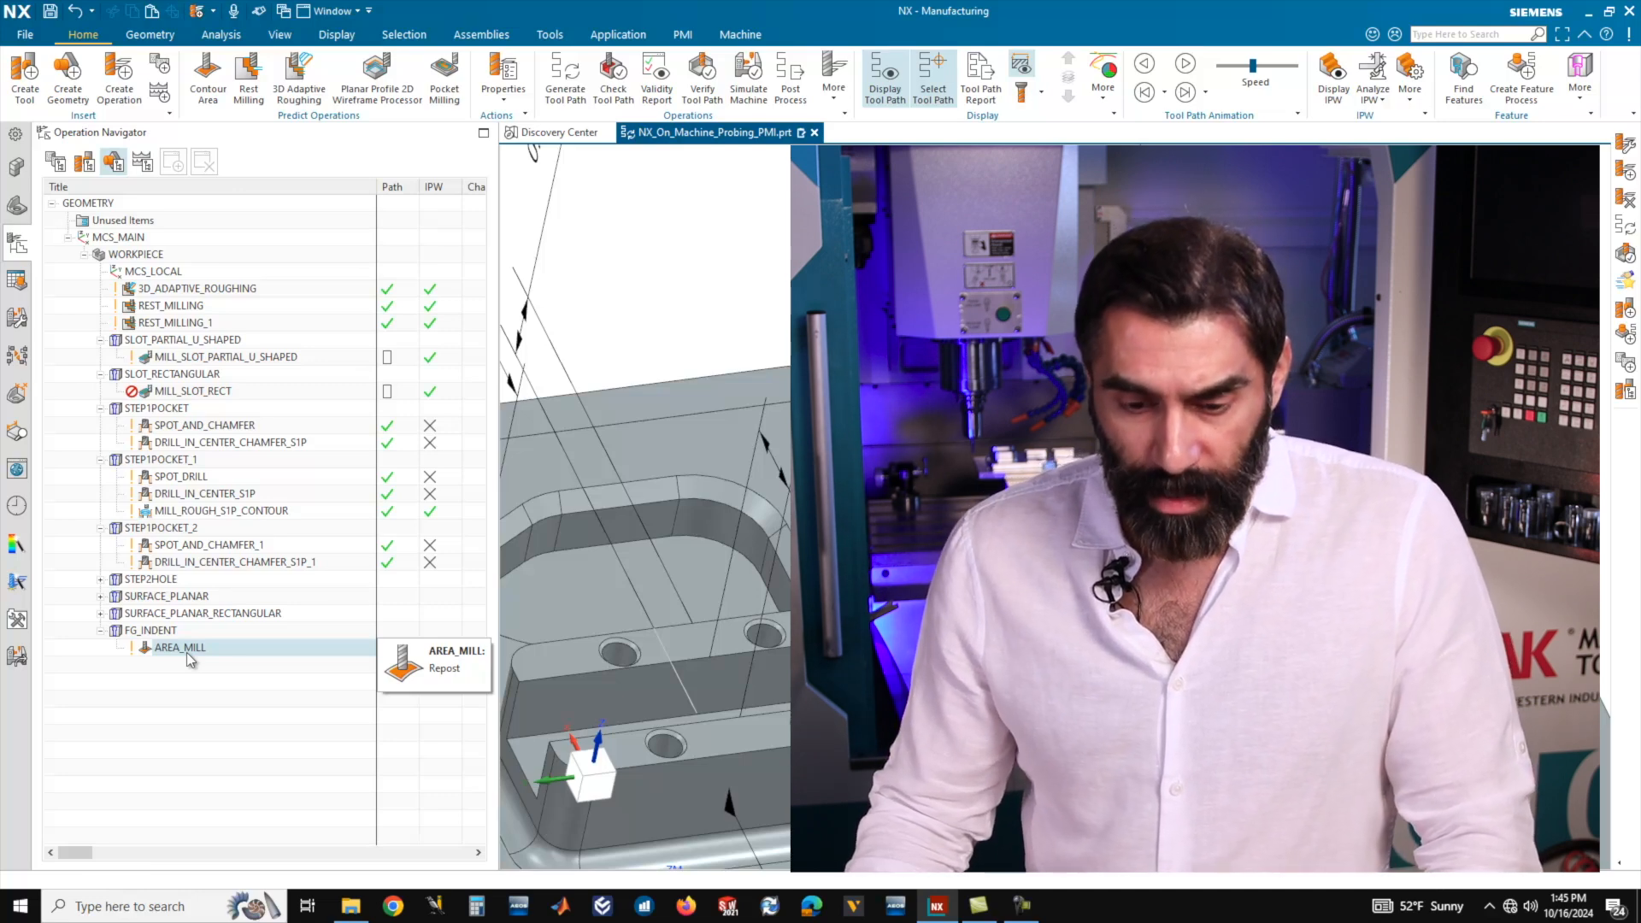
# Open Teach Operation Sets for the FG_INDENT group, select the group there and expand its AREA_MILL operation.
pyautogui.click(147, 633)
pyautogui.rightClick(147, 633)
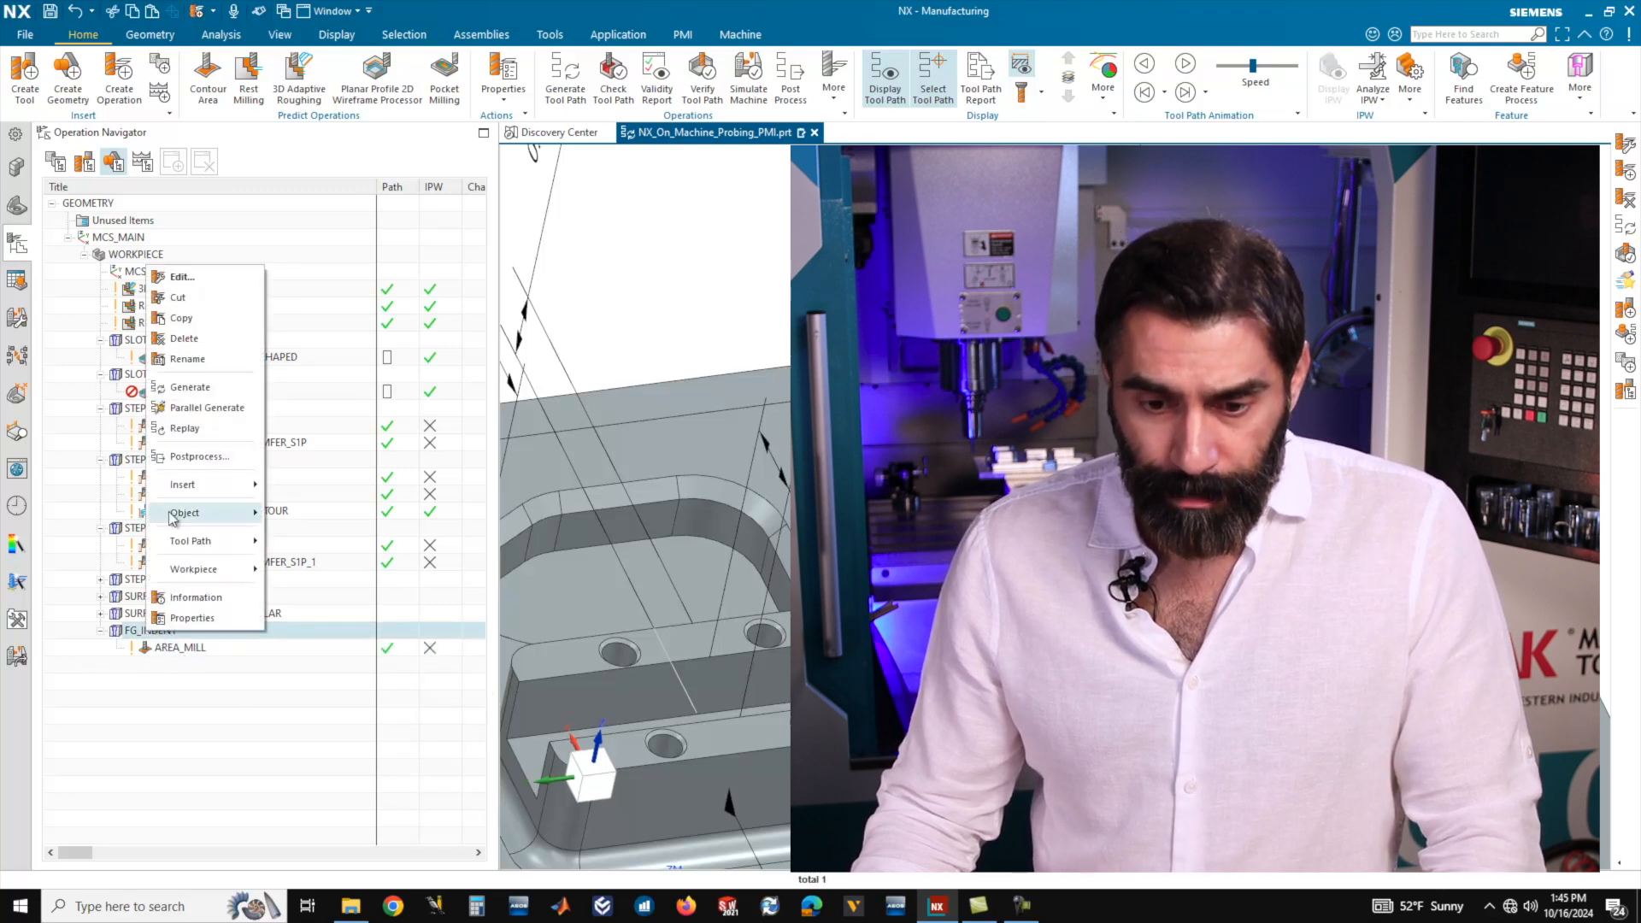
pyautogui.moveTo(201, 516)
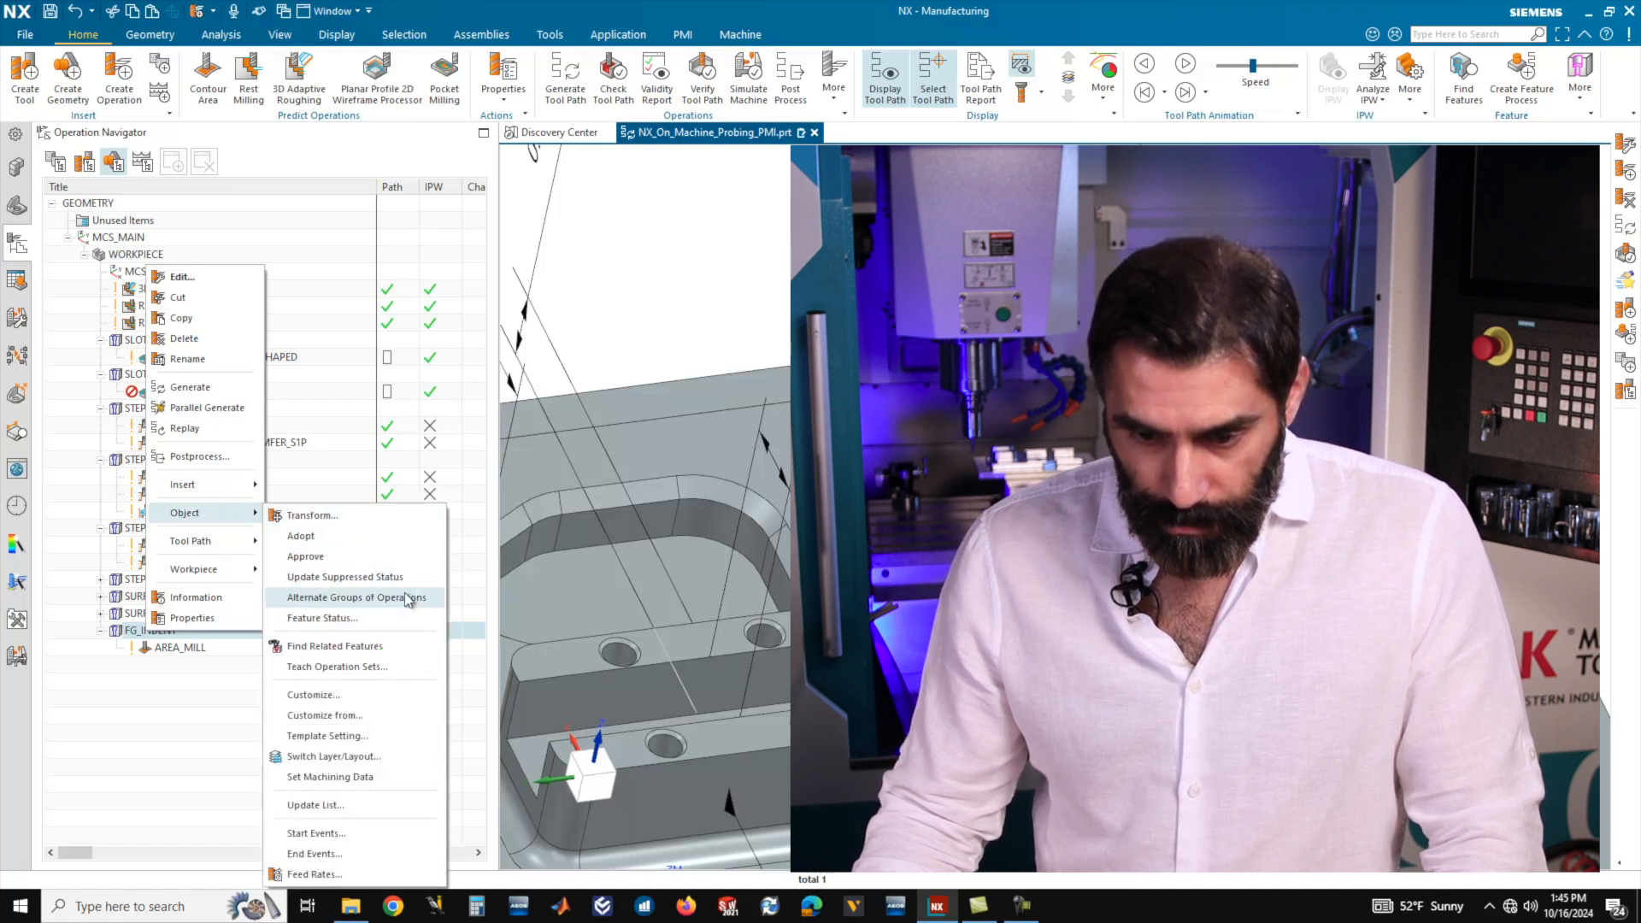
pyautogui.click(372, 667)
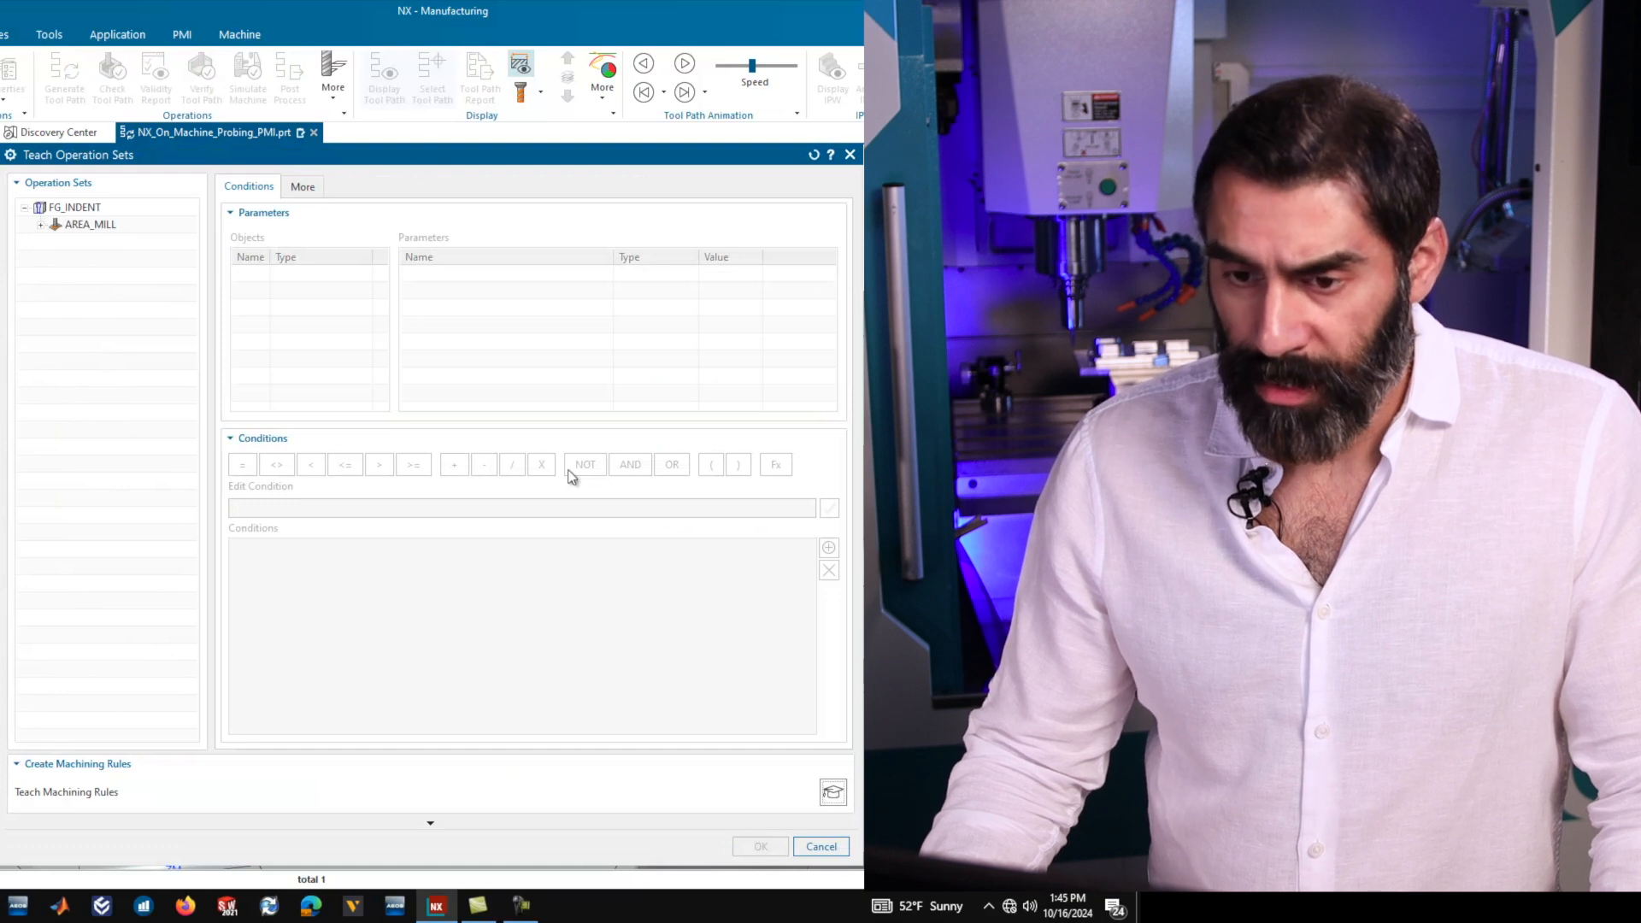
pyautogui.click(70, 208)
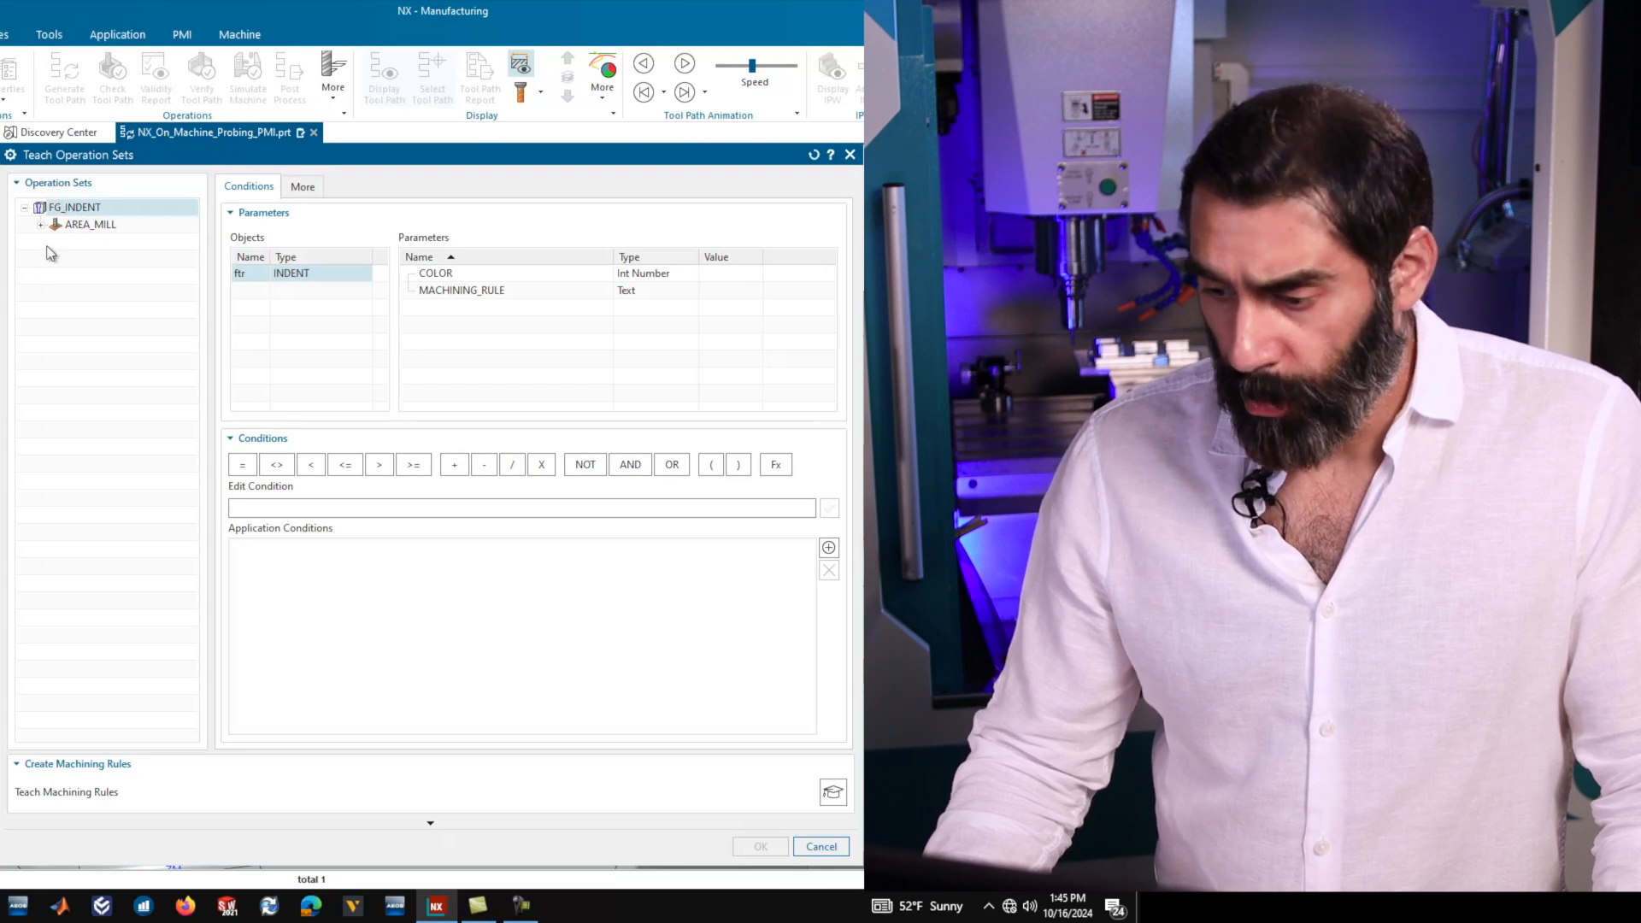
pyautogui.click(40, 225)
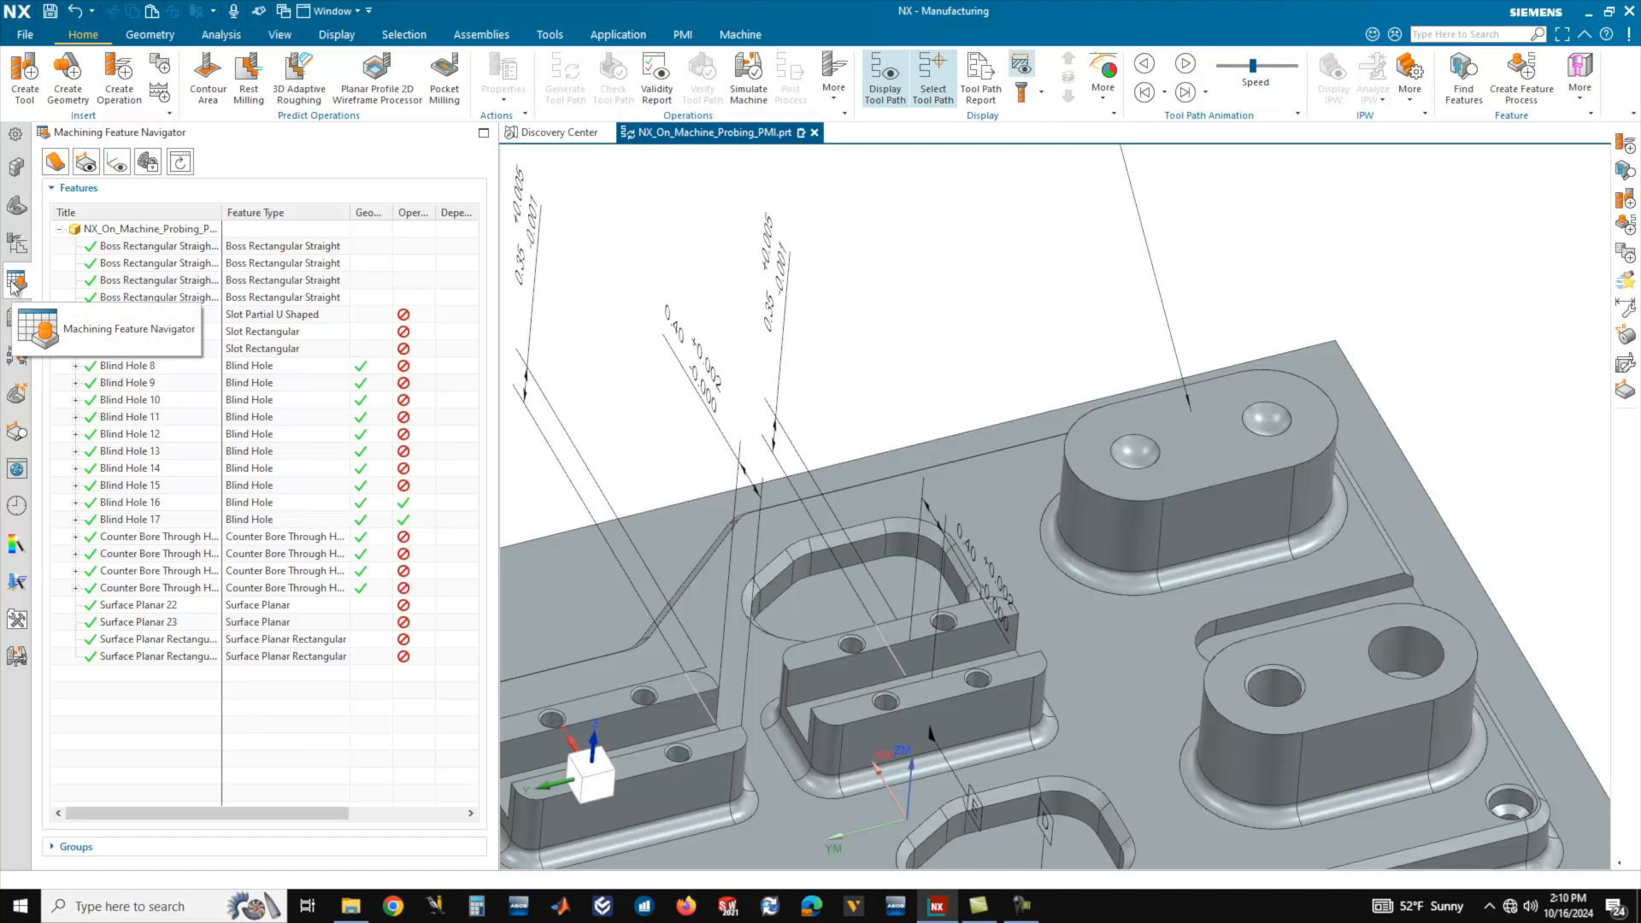
# Find features on the workpiece with Parametric Recognition for the customer feature type INDENT, and accept the recognized indents.
pyautogui.rightClick(142, 408)
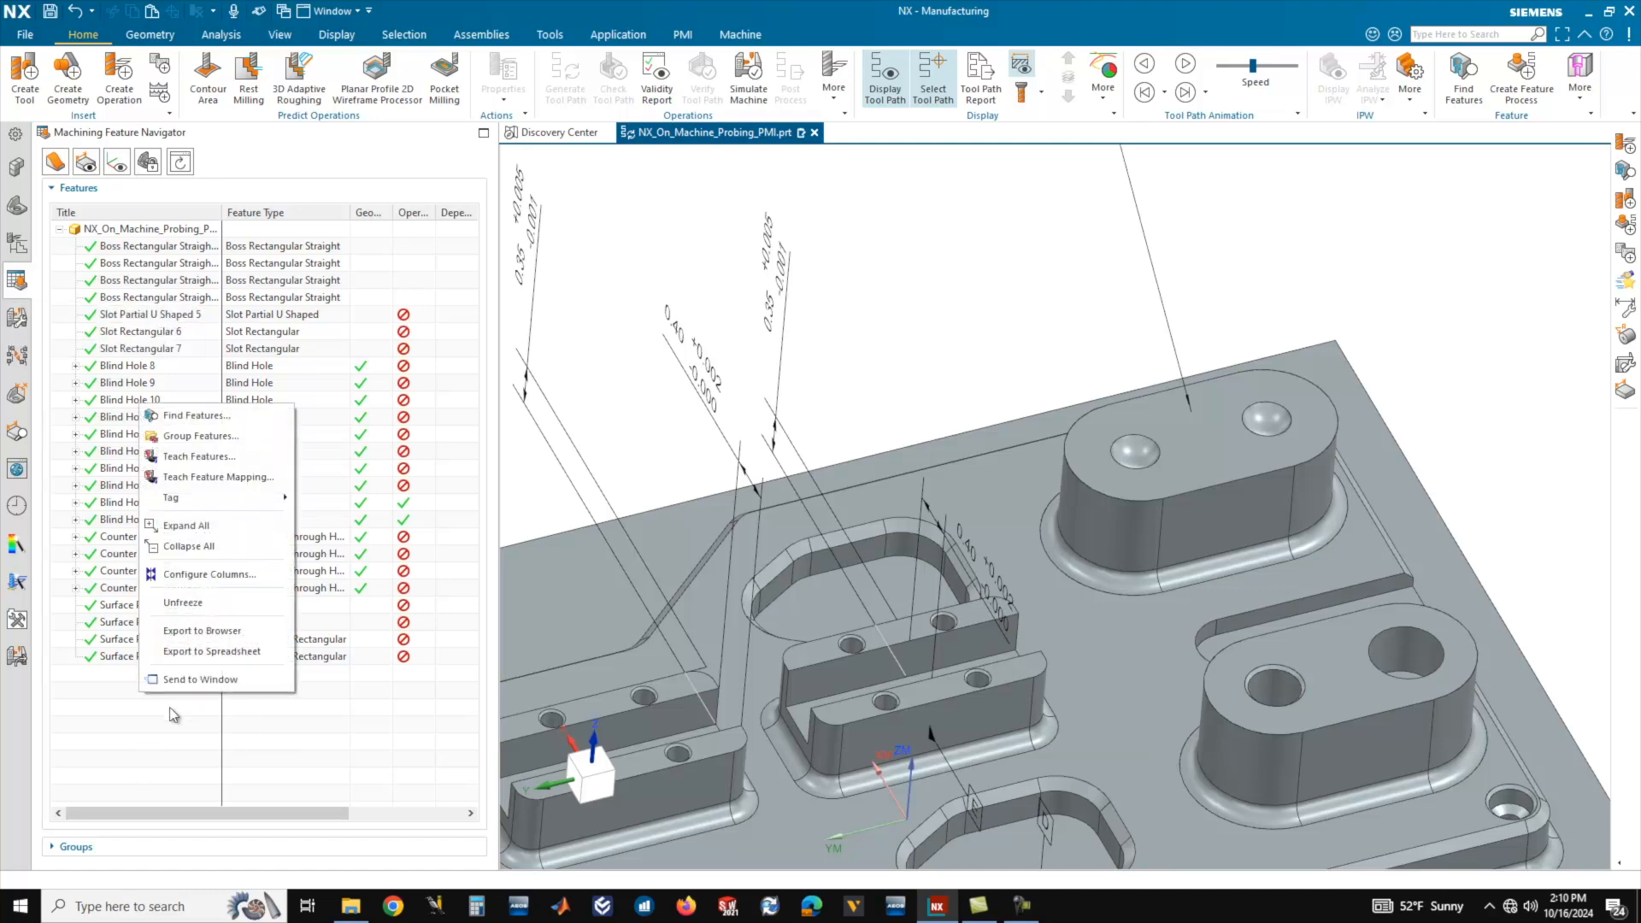
pyautogui.click(212, 416)
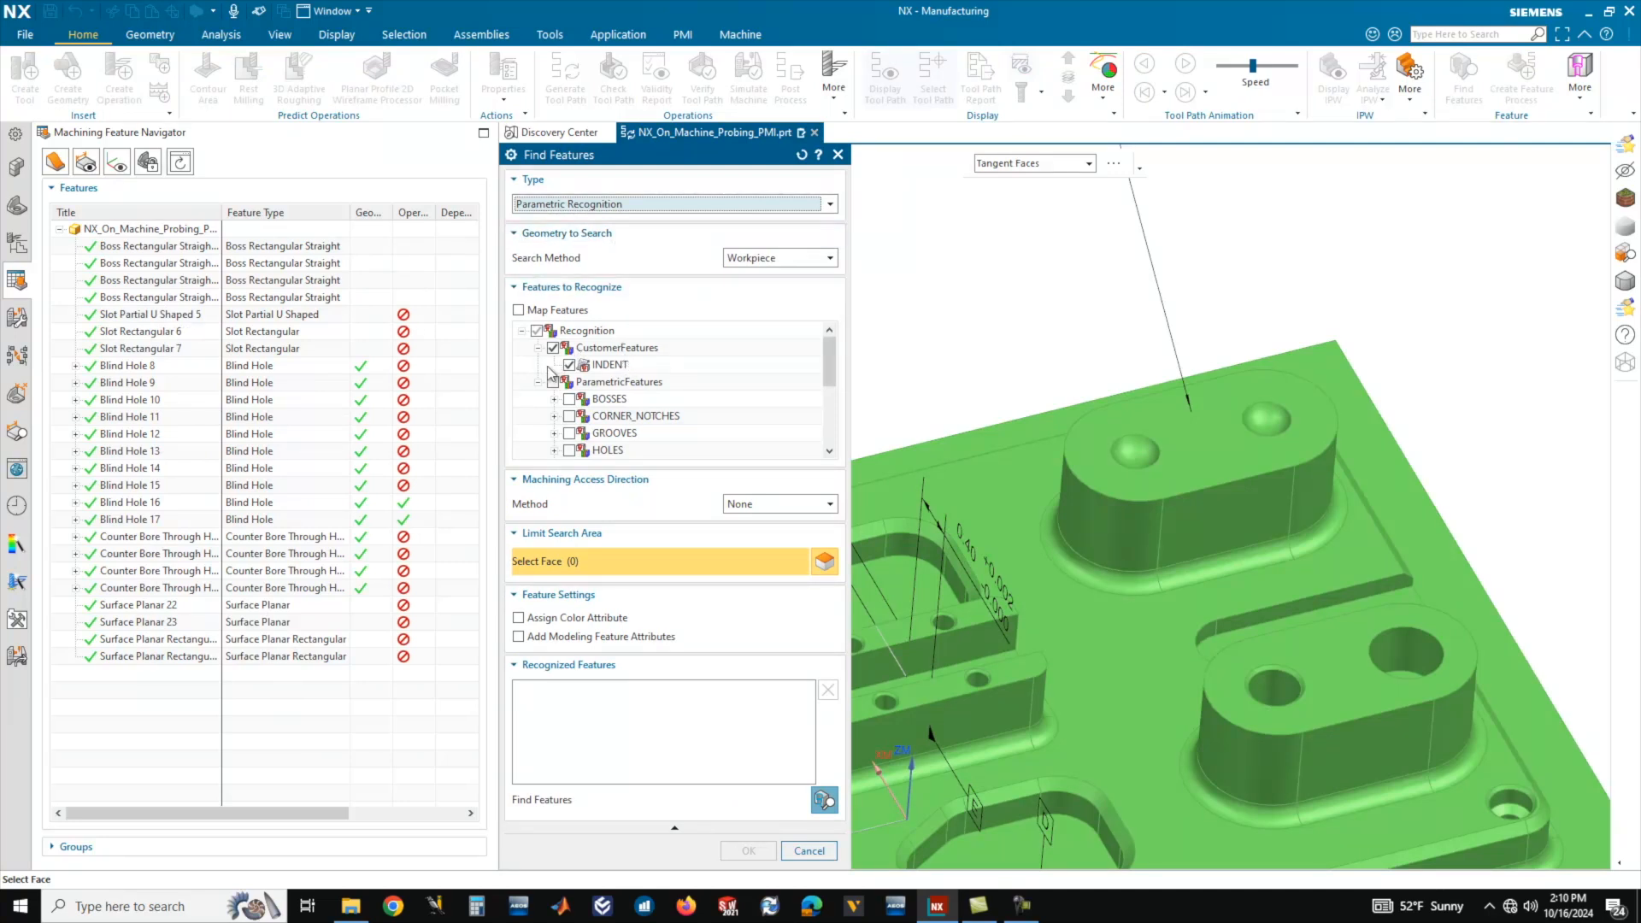
pyautogui.moveTo(829, 360)
pyautogui.mouseDown()
pyautogui.moveTo(829, 448)
pyautogui.moveTo(818, 342)
pyautogui.mouseUp()
pyautogui.click(823, 801)
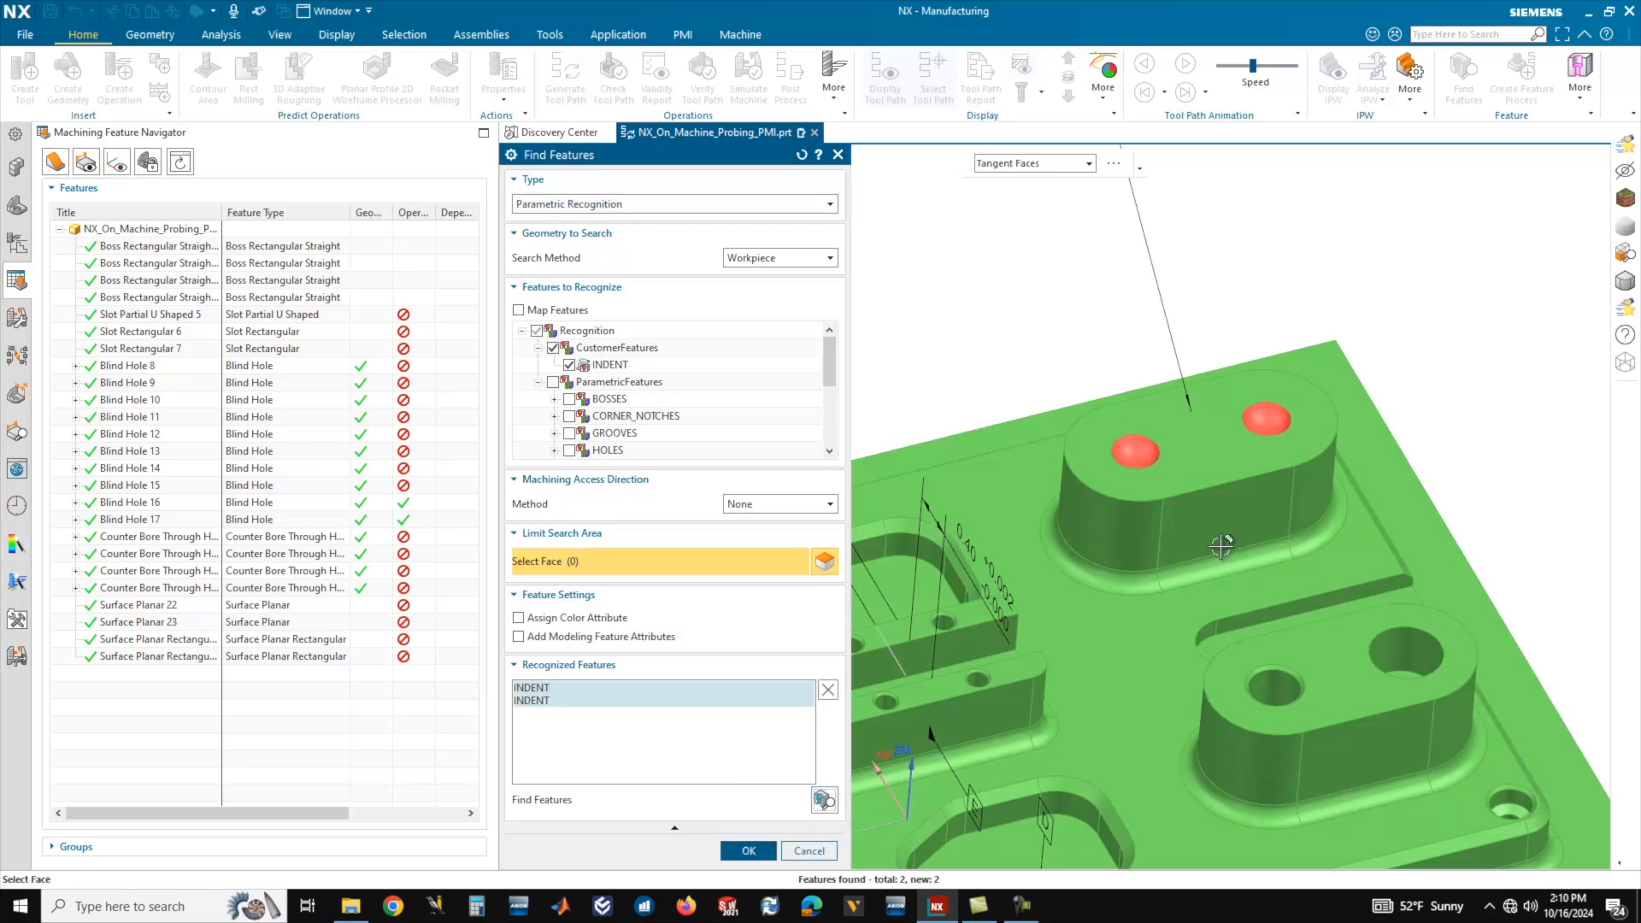
pyautogui.moveTo(1205, 435); pyautogui.dragTo(1166, 461, button='middle')
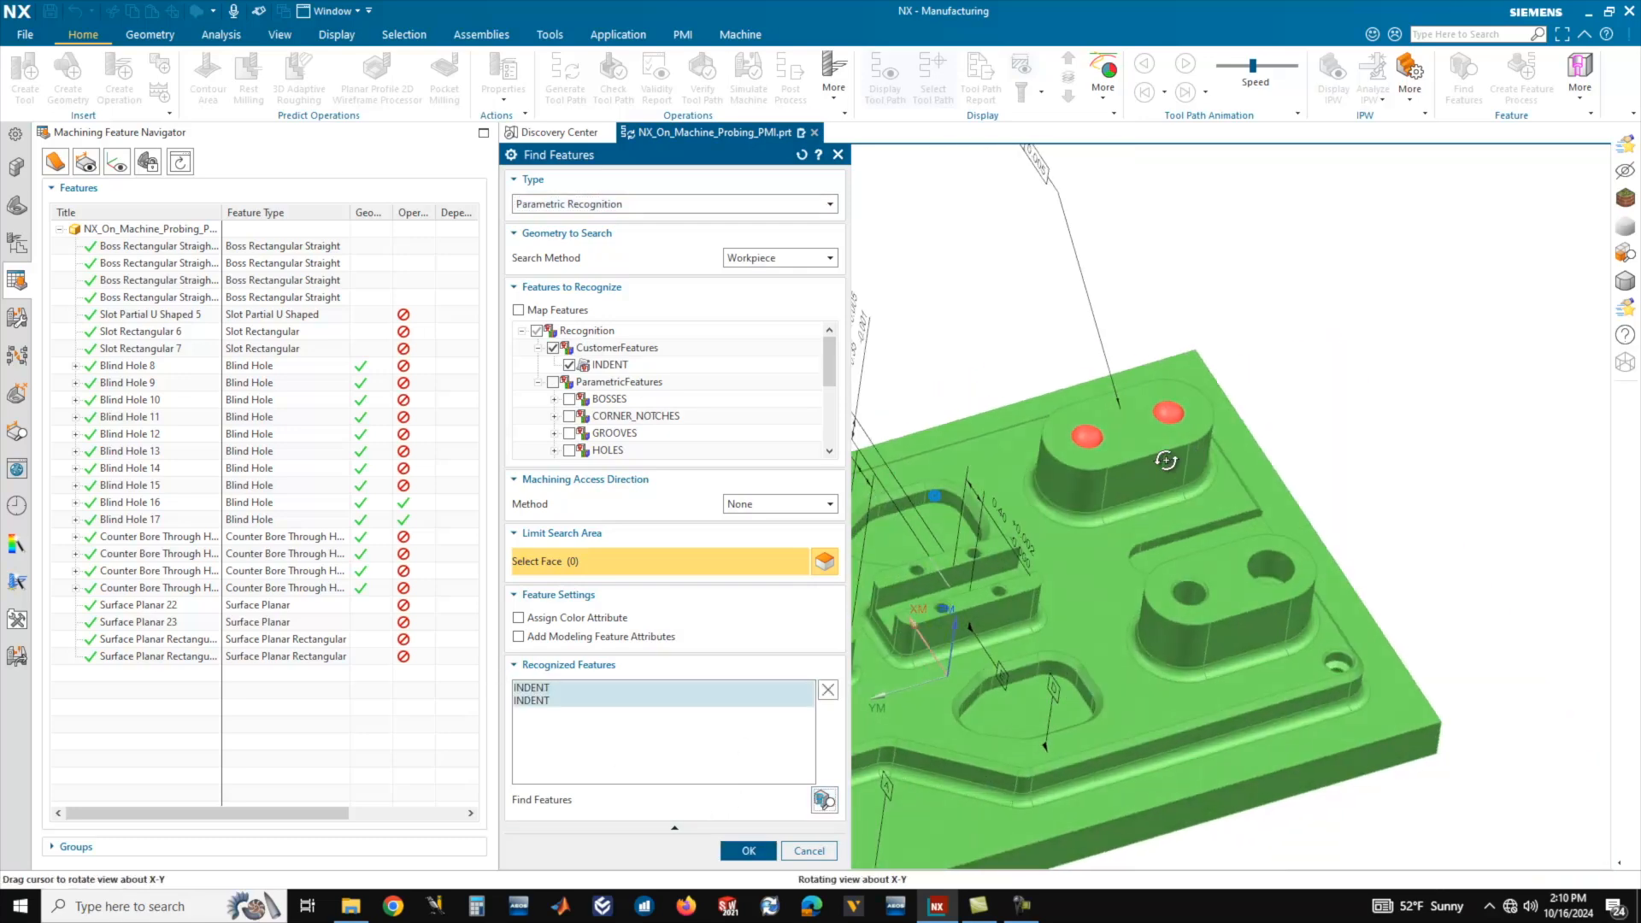
pyautogui.scroll(-2, 1349, 429)
pyautogui.scroll(3, 1184, 432)
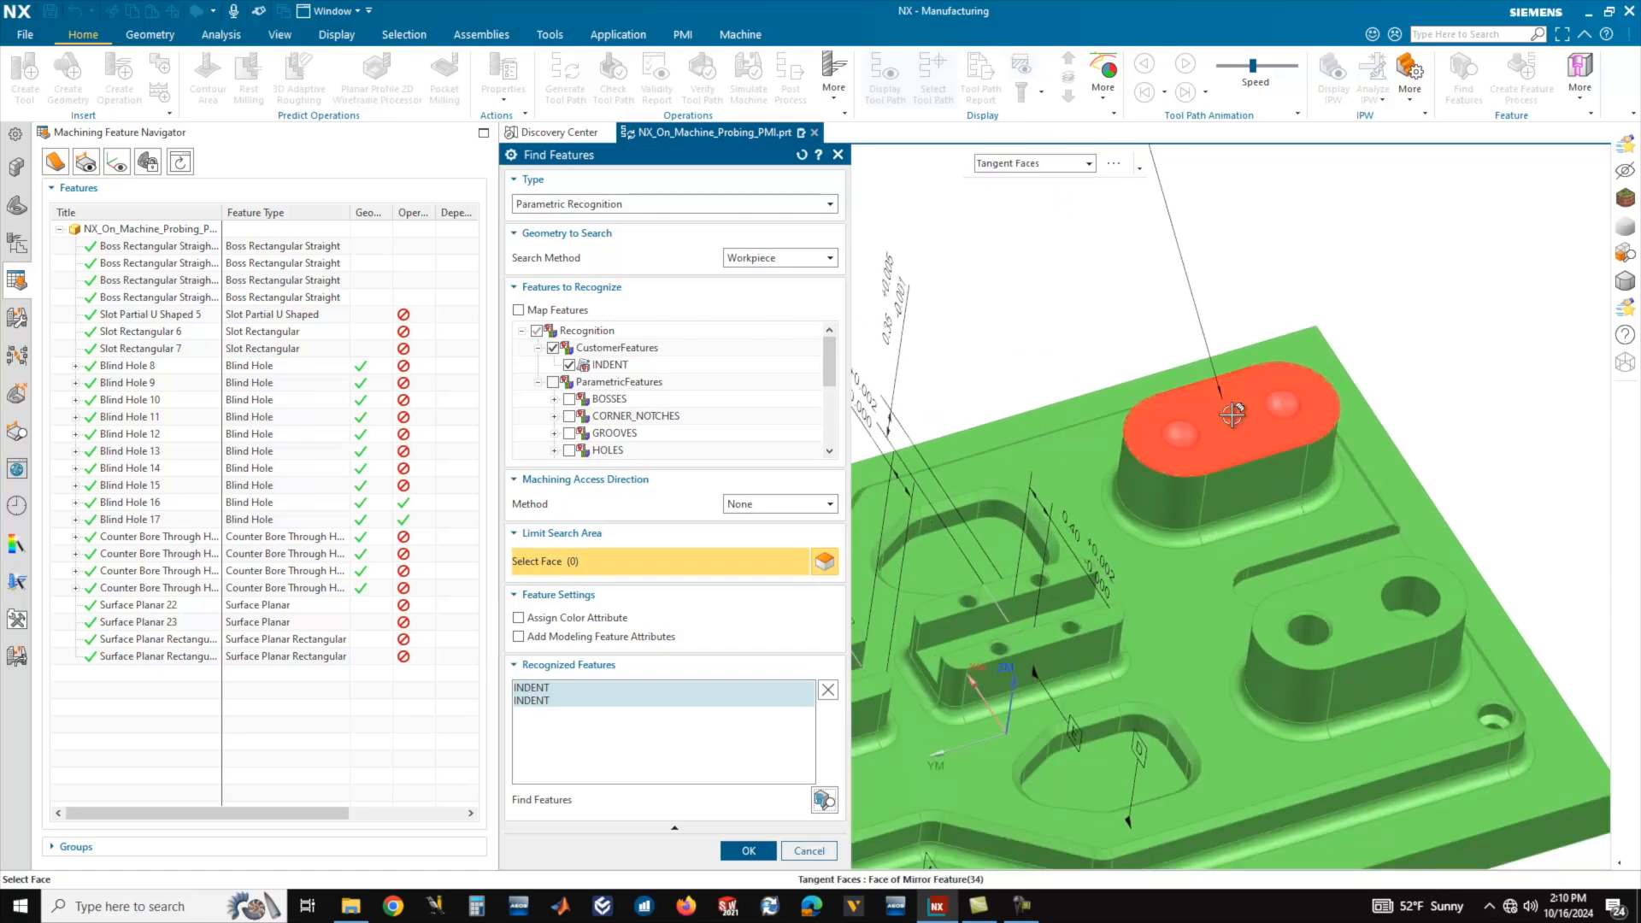
pyautogui.moveTo(1234, 519); pyautogui.dragTo(1233, 499, button='middle')
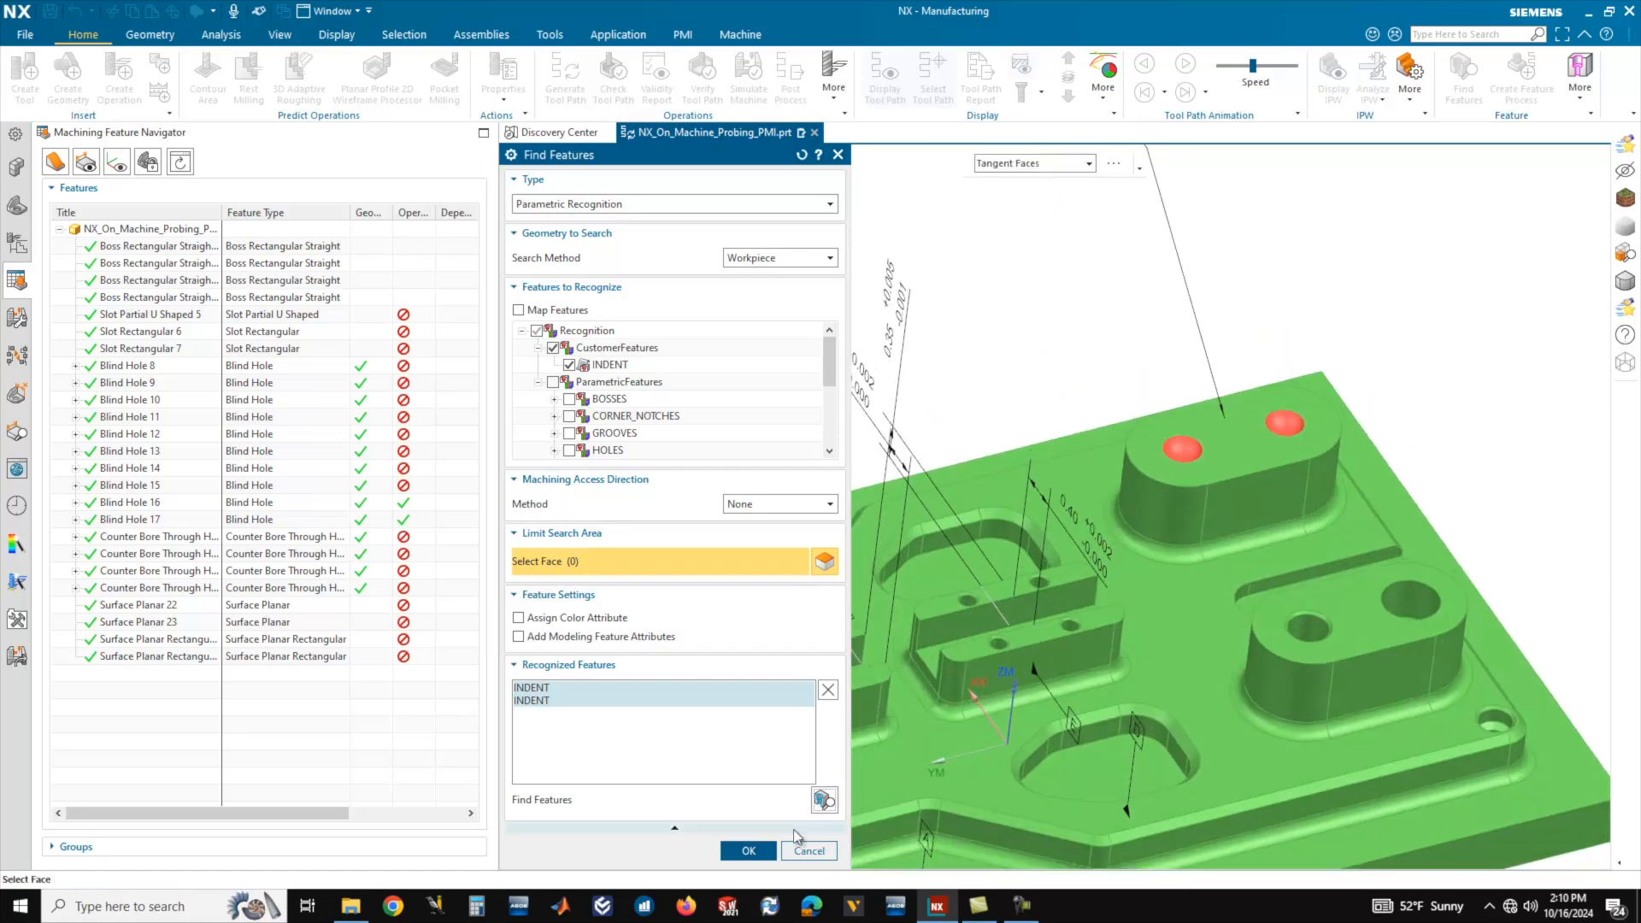
pyautogui.click(748, 852)
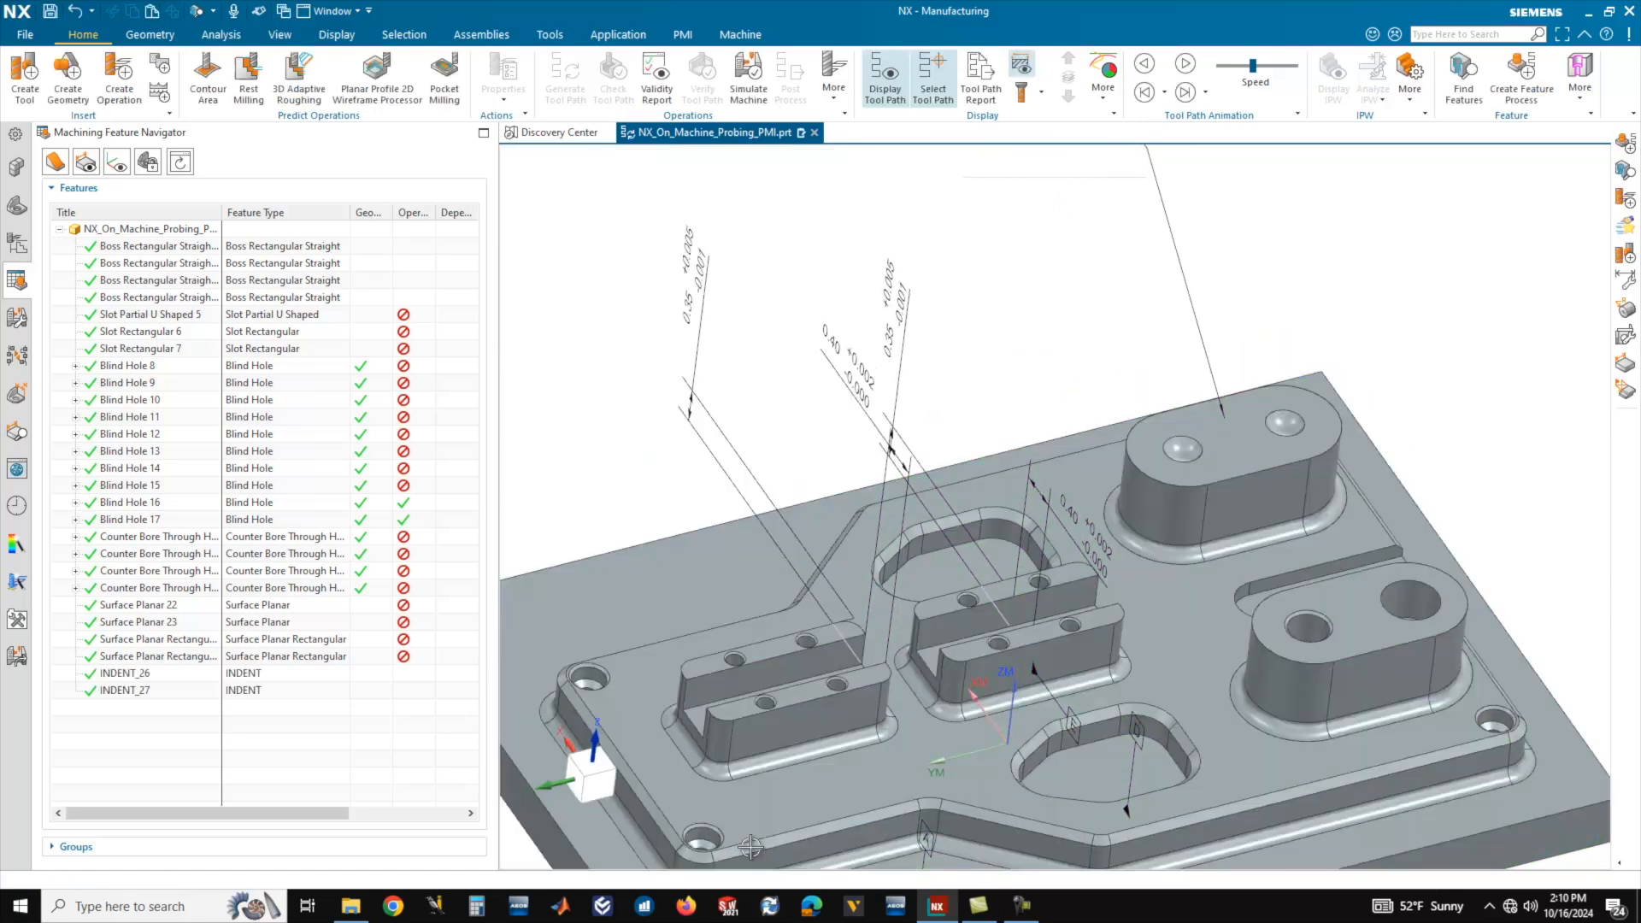
# Create a rule-based feature process for both recognized INDENT features using the OperationSets knowledge library with its FG_INDENT rule, located under WORKPIECE.
pyautogui.click(122, 677)
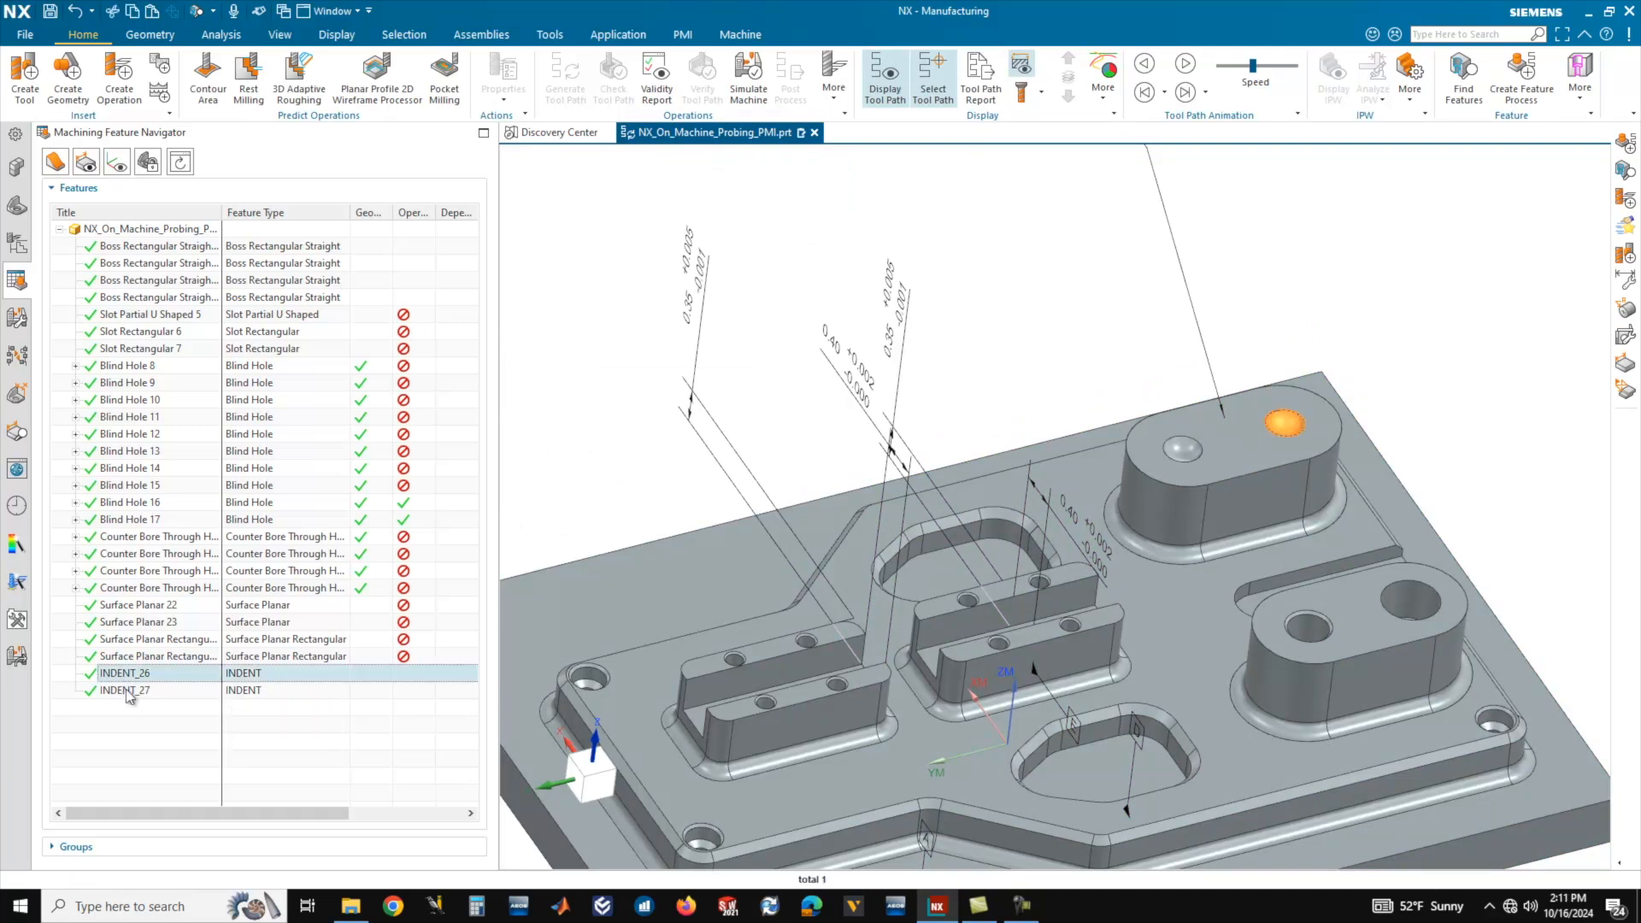
pyautogui.keyDown('ctrl'); pyautogui.click(129, 690); pyautogui.keyUp('ctrl')
pyautogui.rightClick(129, 694)
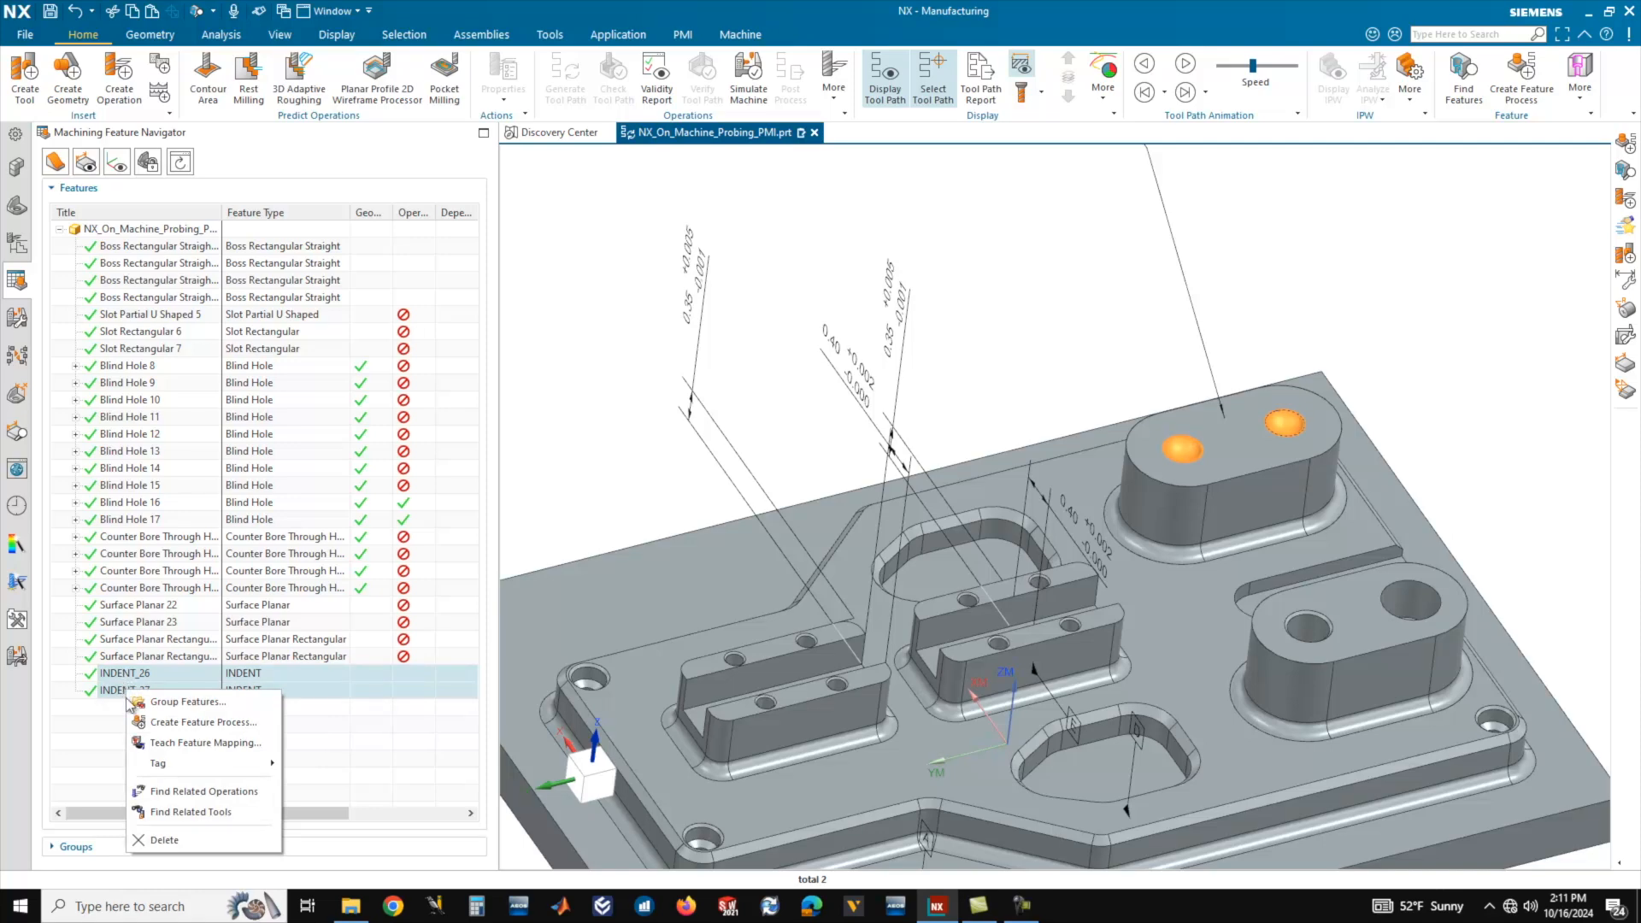
pyautogui.click(186, 723)
pyautogui.moveTo(602, 443); pyautogui.dragTo(624, 778)
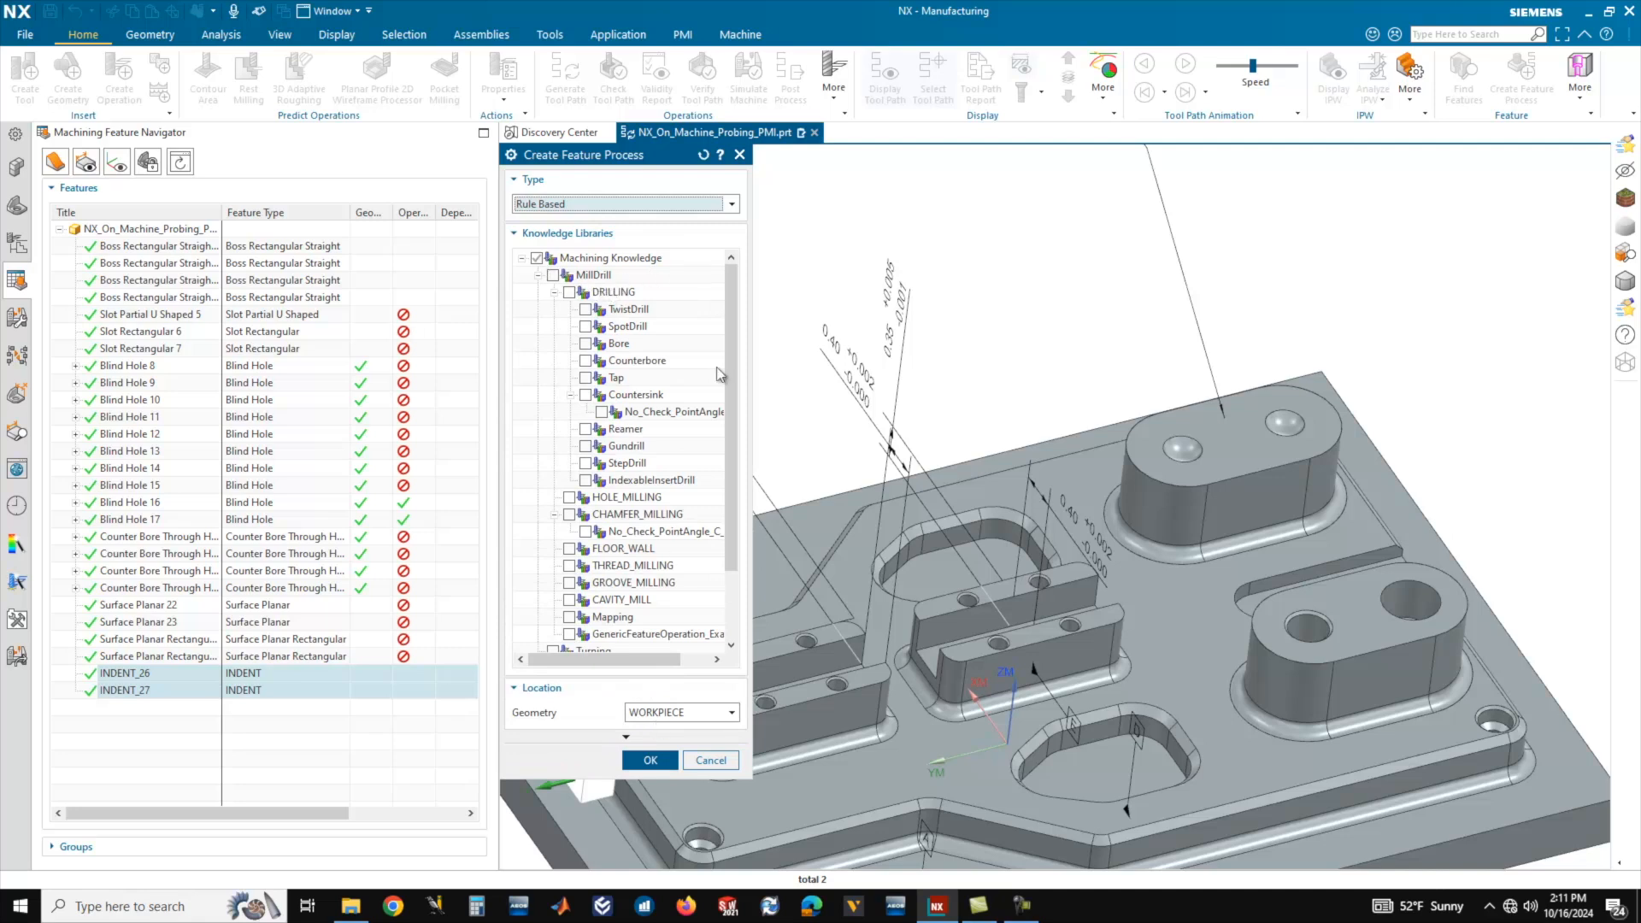
pyautogui.scroll(-2, 721, 374)
pyautogui.click(552, 601)
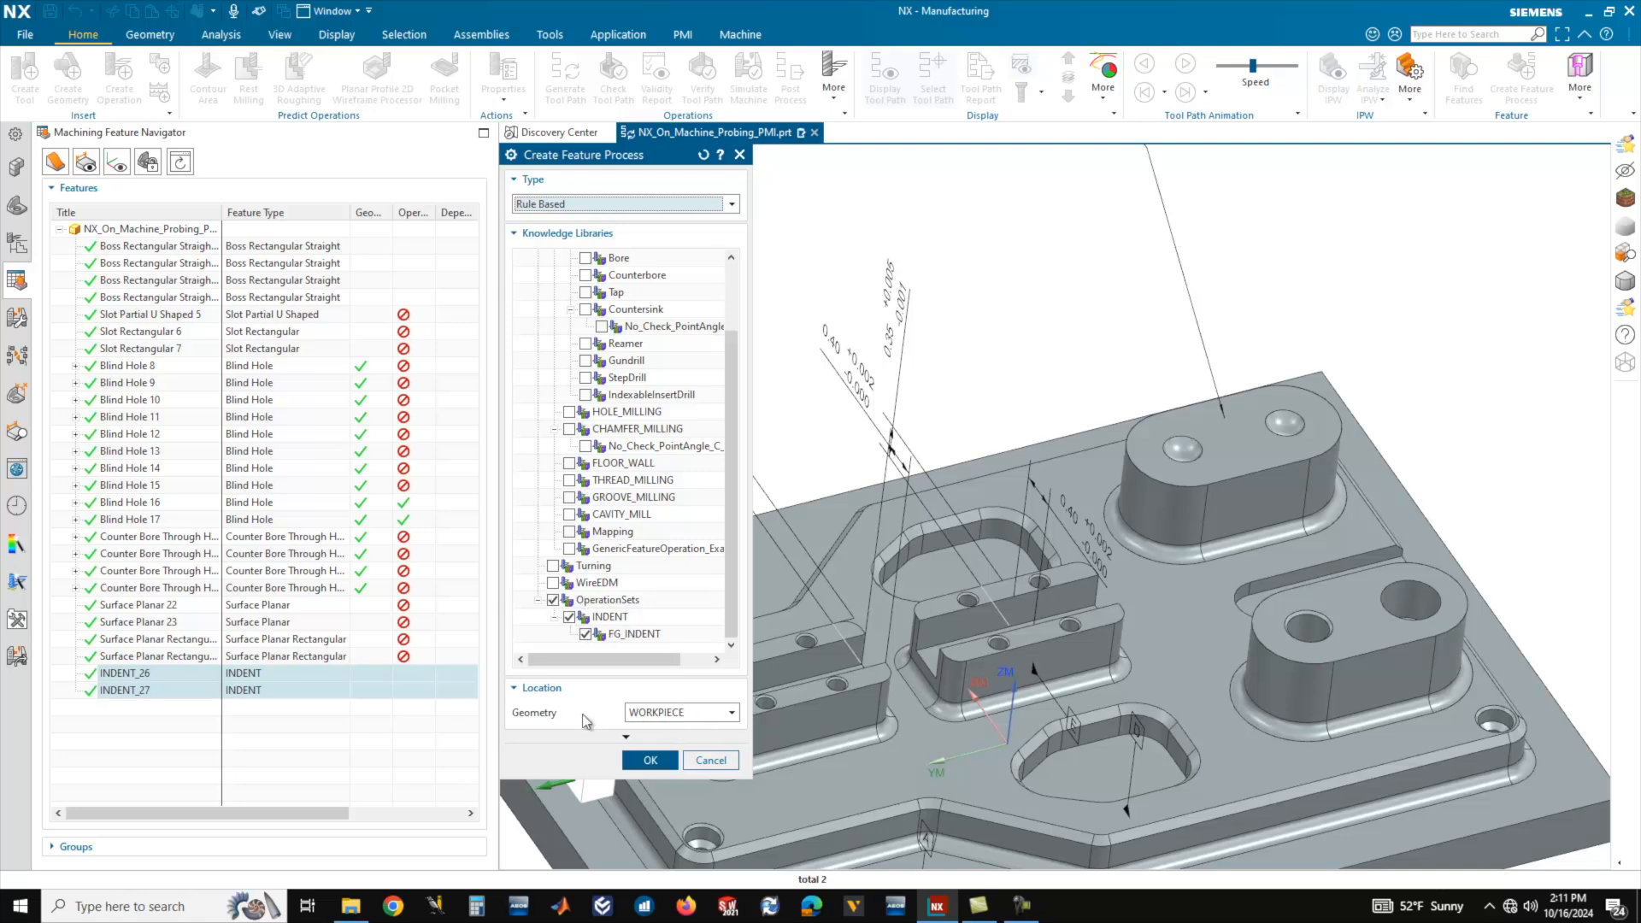
pyautogui.click(650, 761)
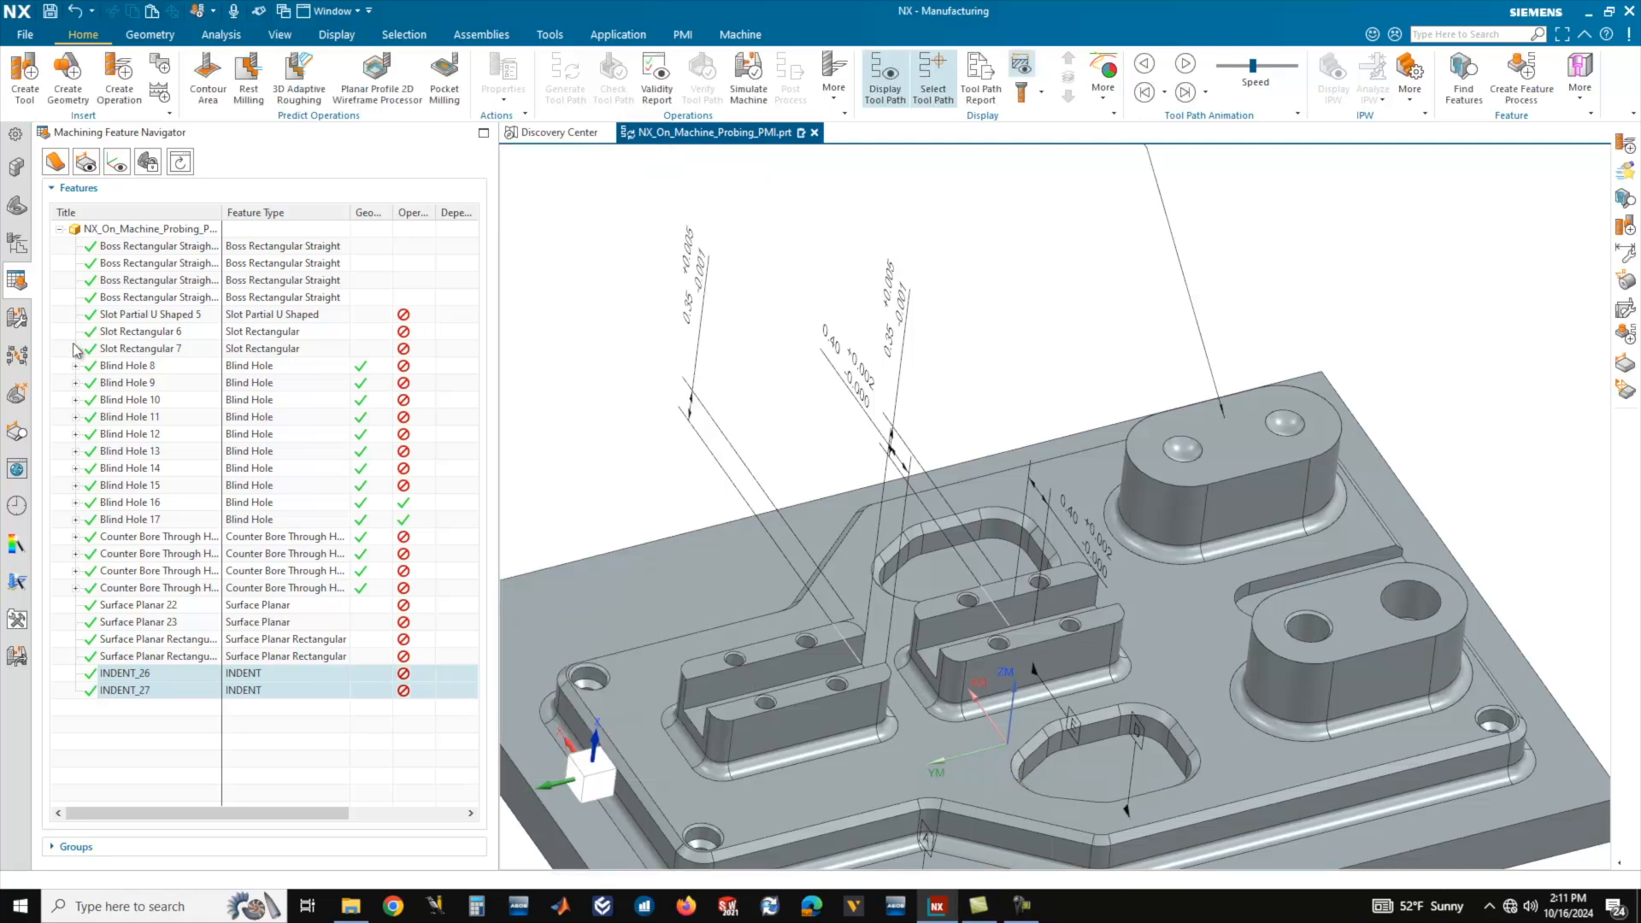
# Expand the FG_INDENT group in the Operation Navigator and select its AREA_MILL operation to check the assigned cut area.
pyautogui.click(17, 244)
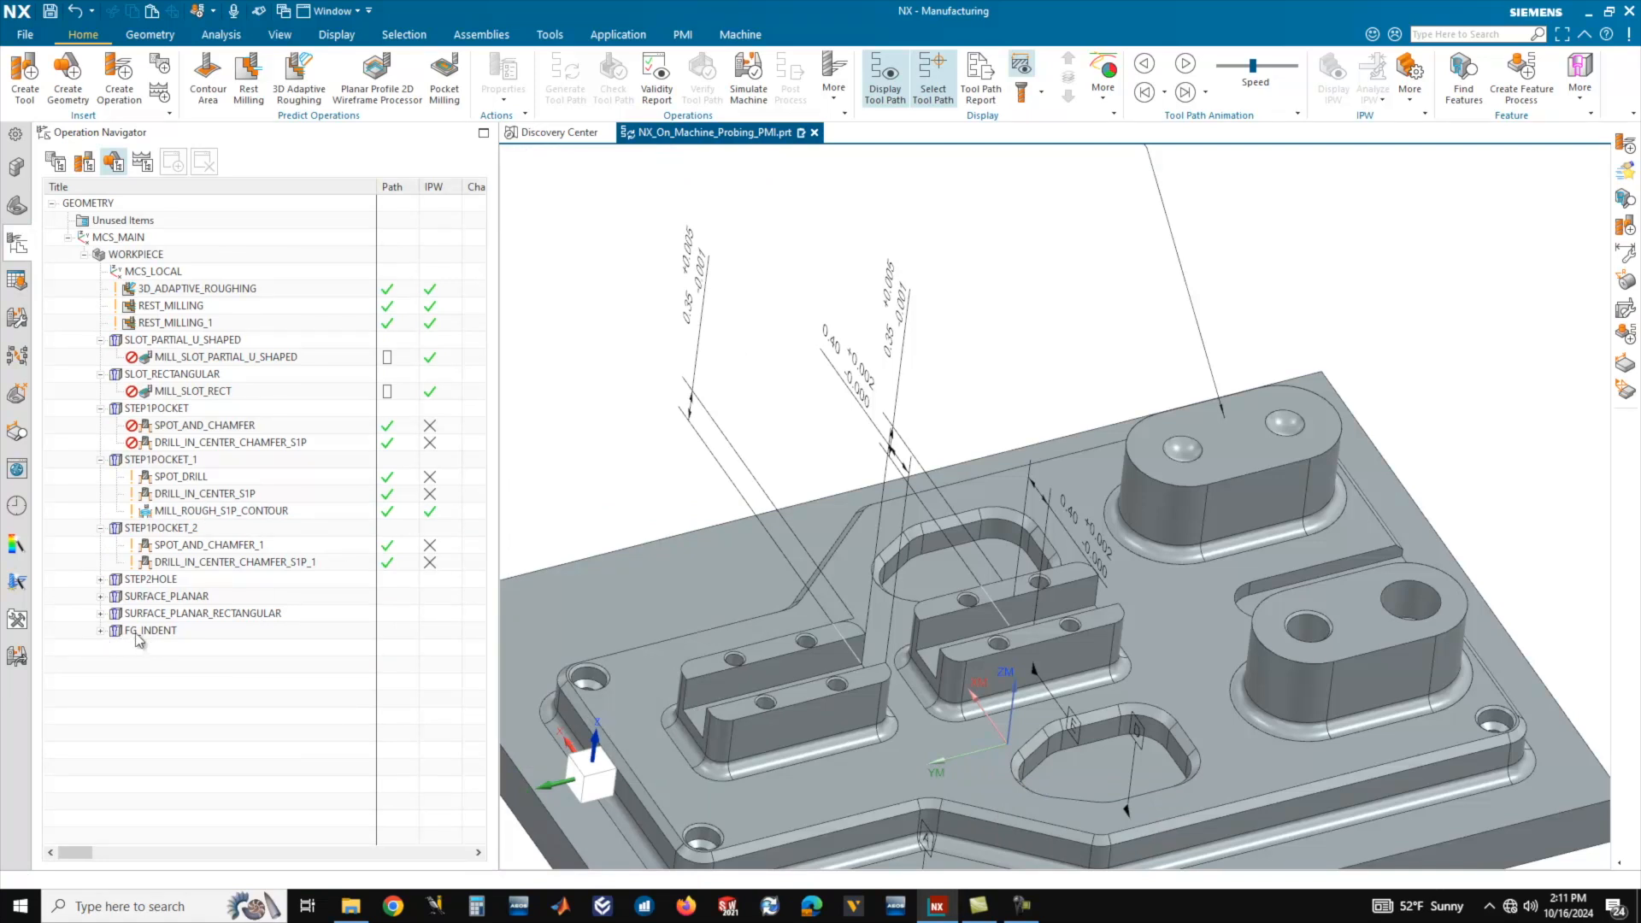
pyautogui.click(101, 631)
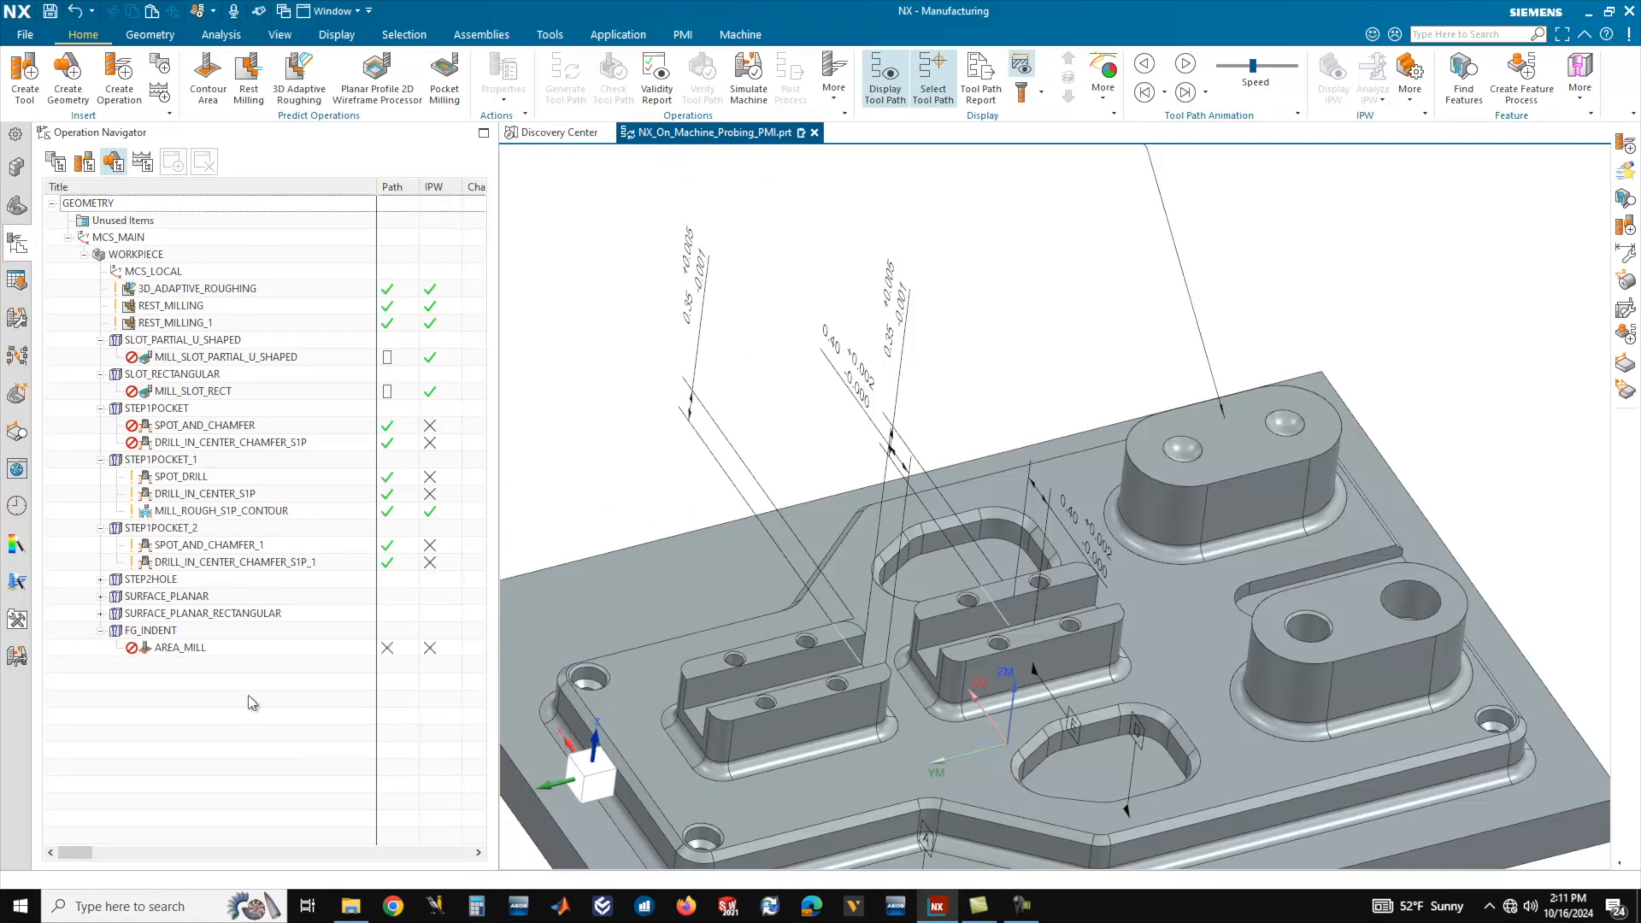
pyautogui.click(180, 648)
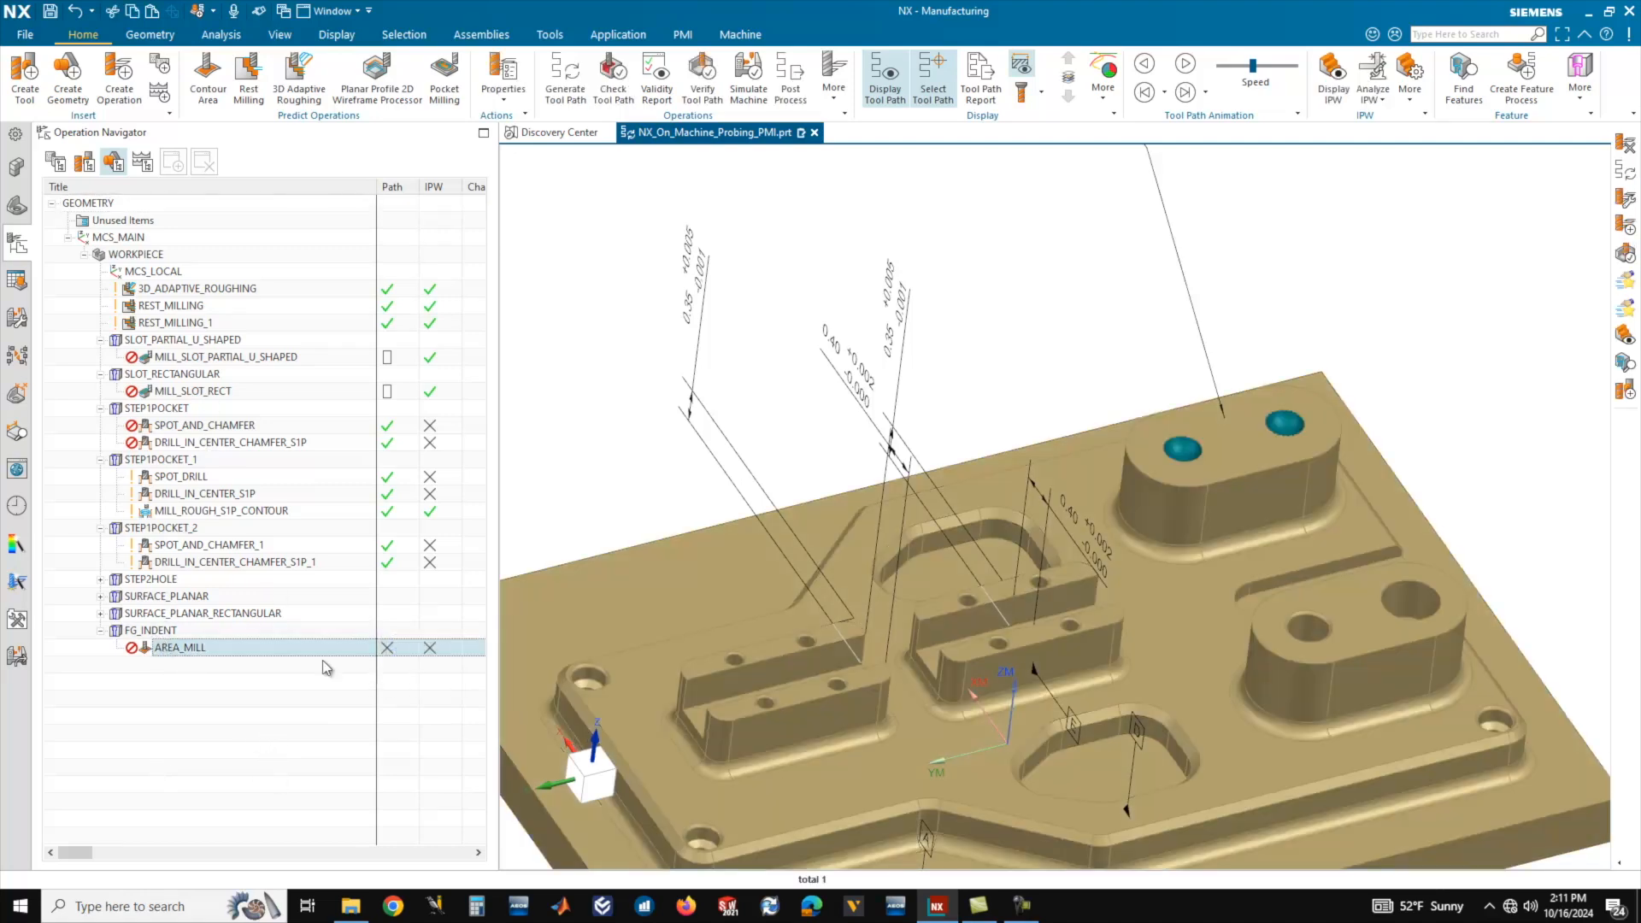
# Generate the tool paths for all operations under WORKPIECE and accept the generated paths.
pyautogui.click(135, 254)
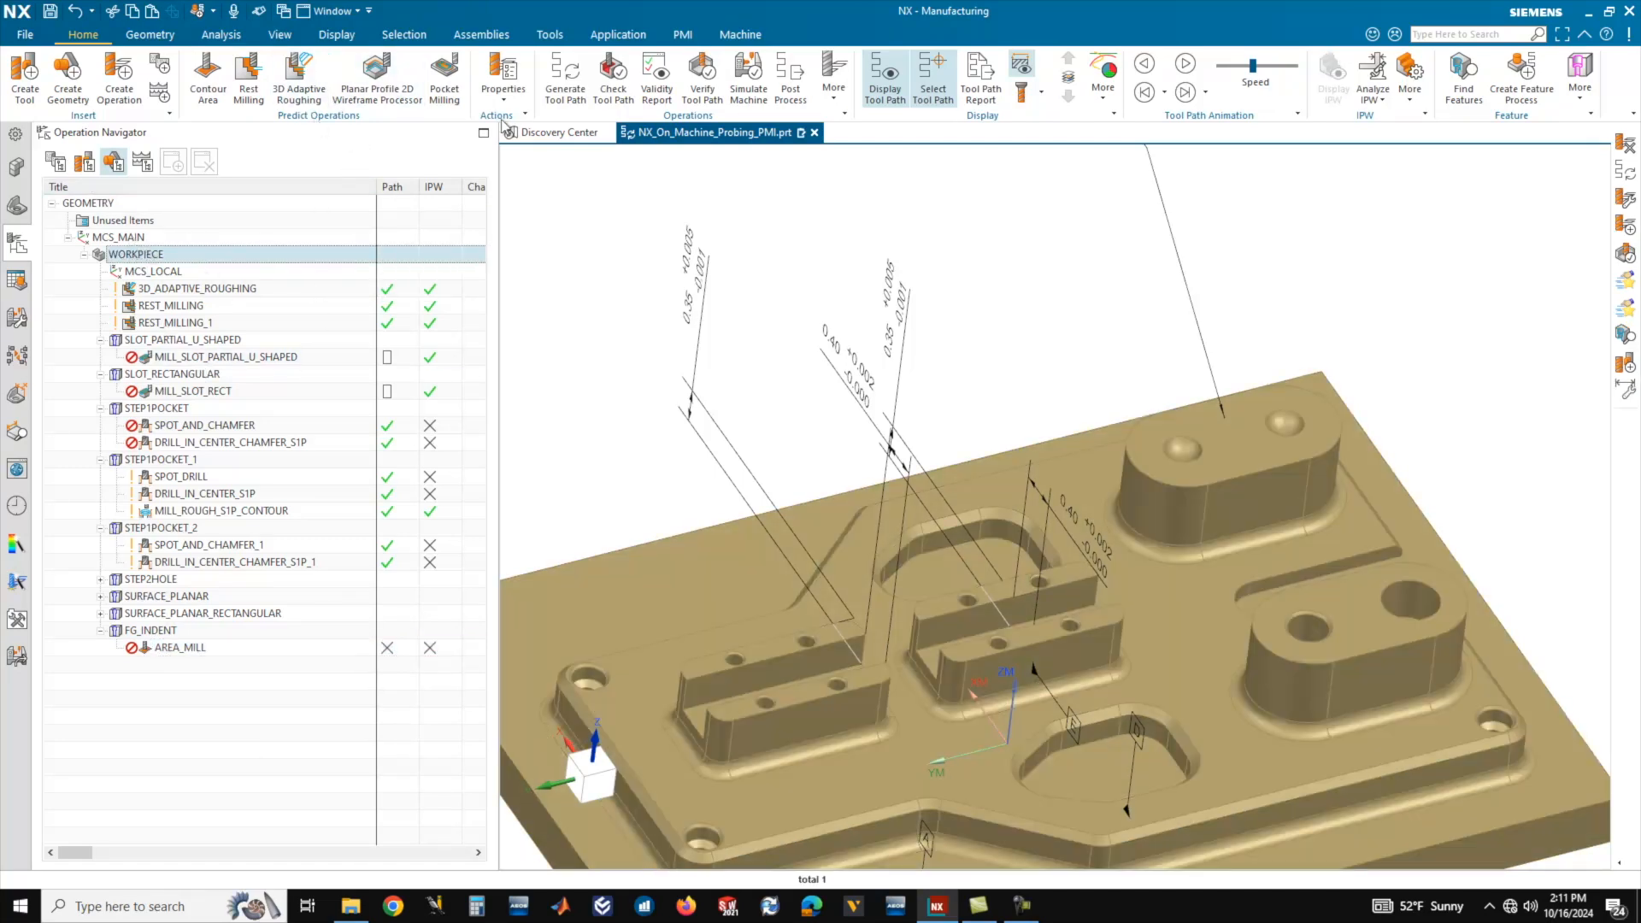
pyautogui.click(569, 89)
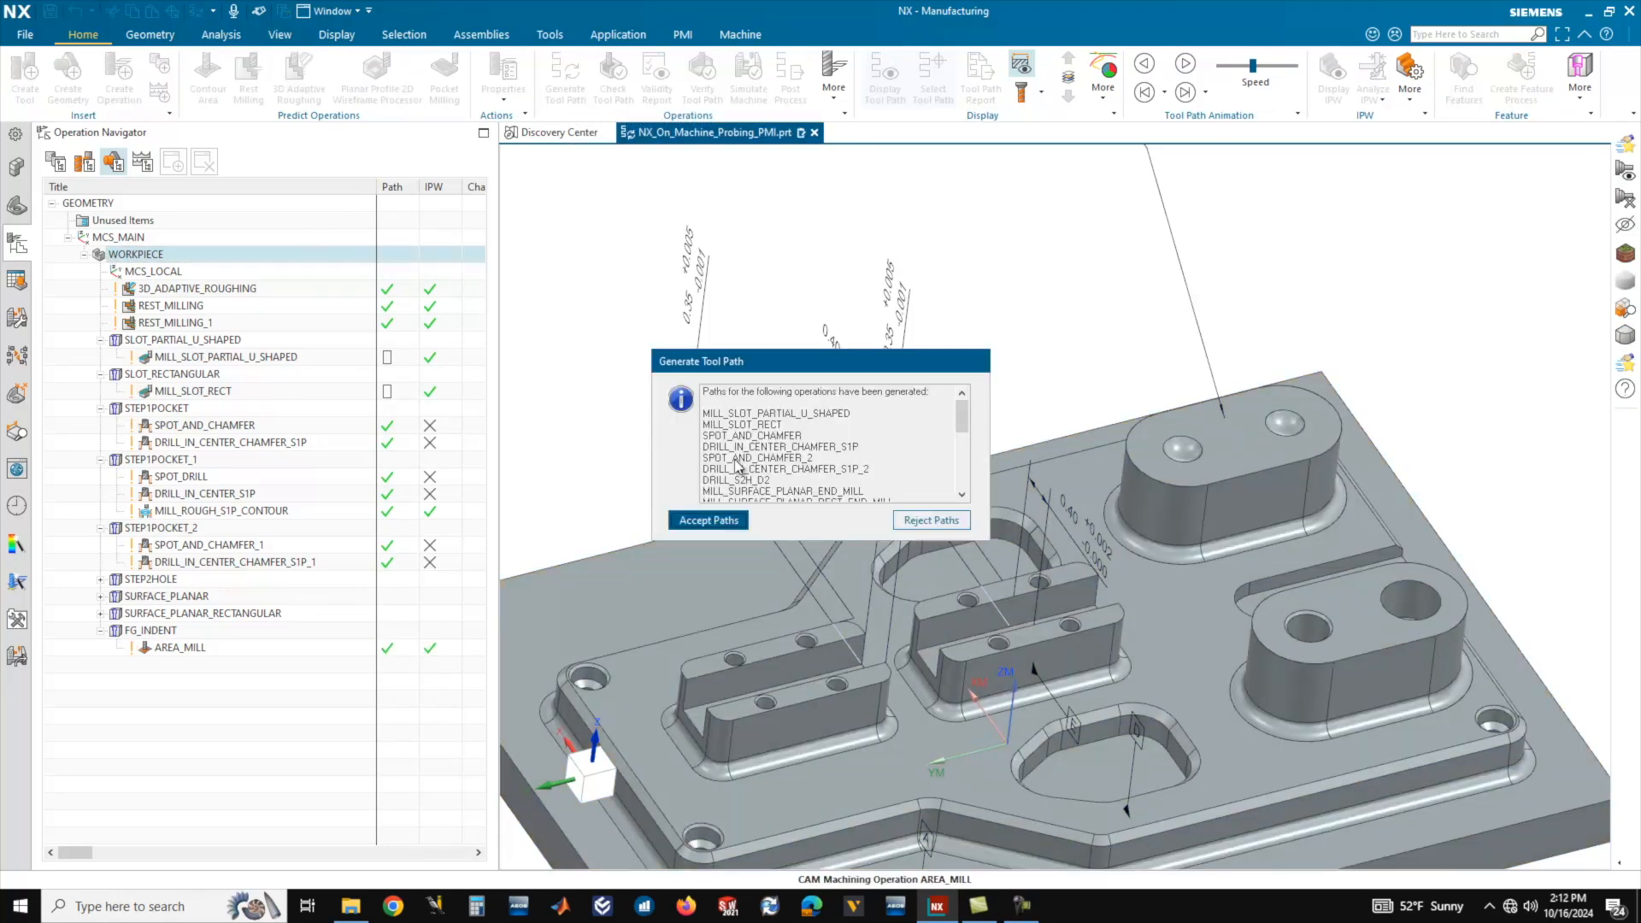
pyautogui.click(701, 522)
pyautogui.click(822, 526)
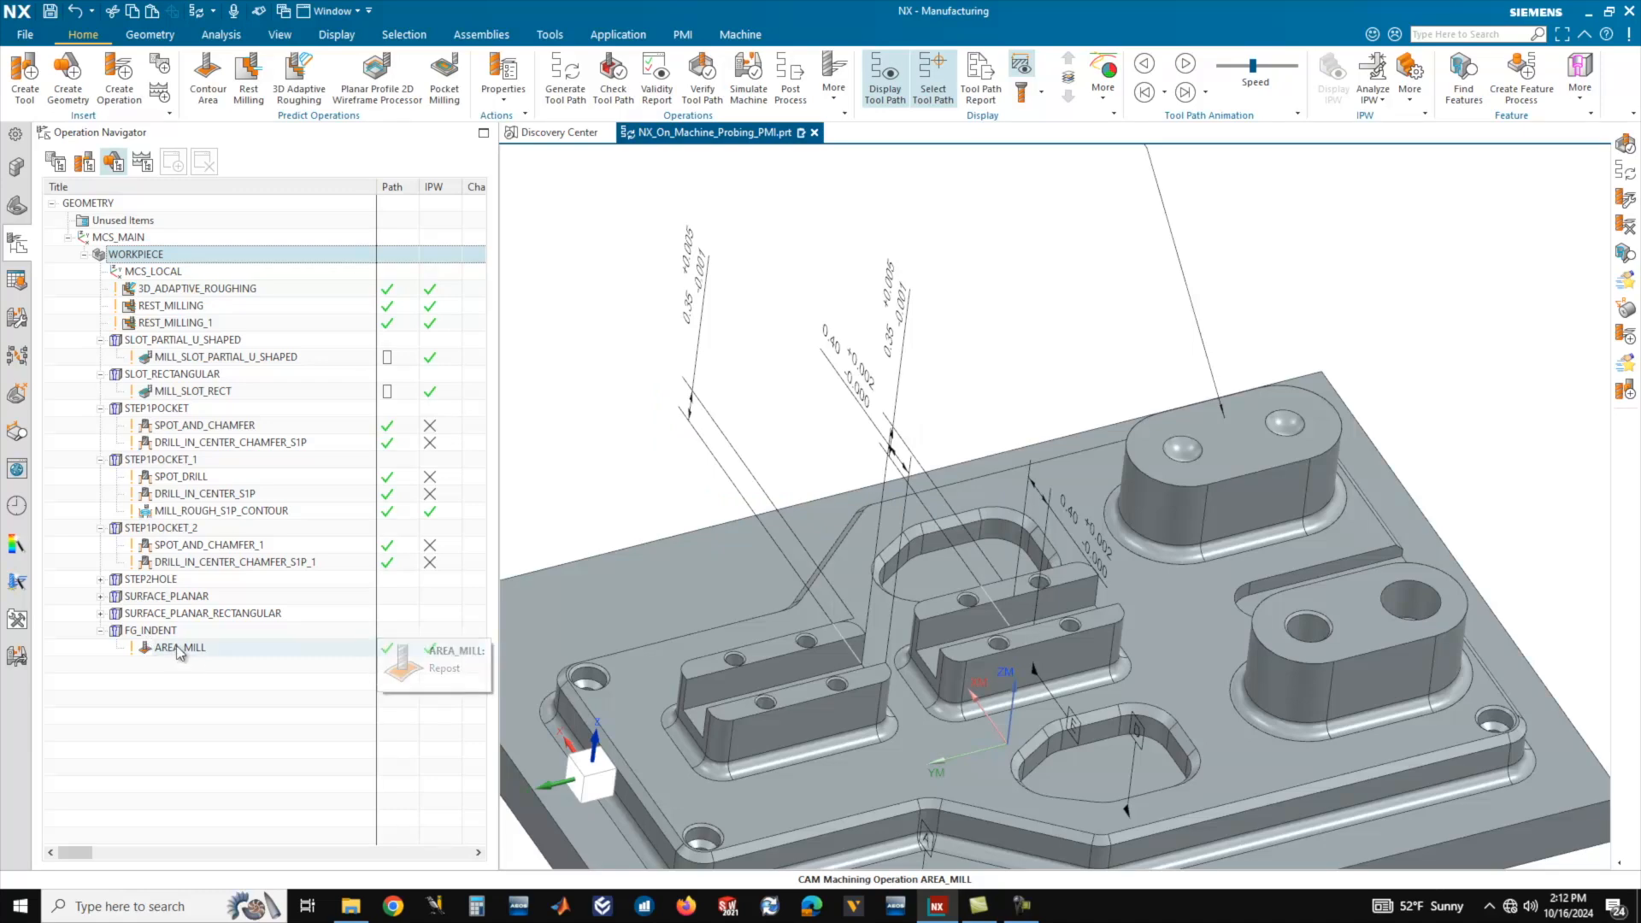
# Verify the AREA_MILL operation under FG_INDENT with a 3D Dynamic material removal simulation and inspect the machined indents on the oblong boss.
pyautogui.click(179, 649)
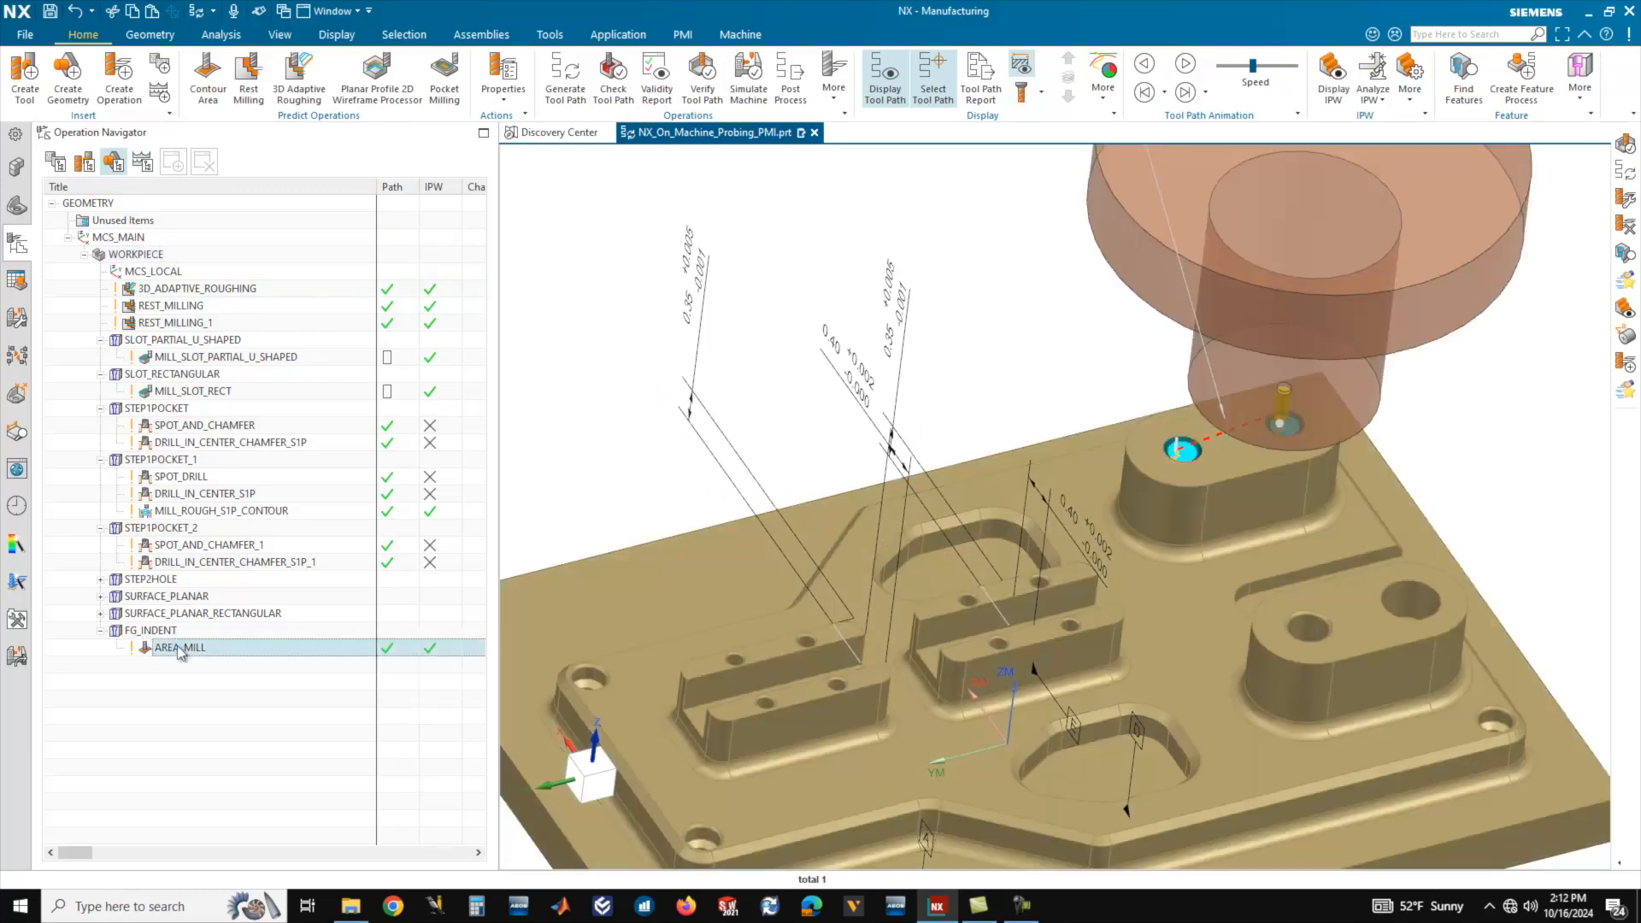
pyautogui.click(696, 92)
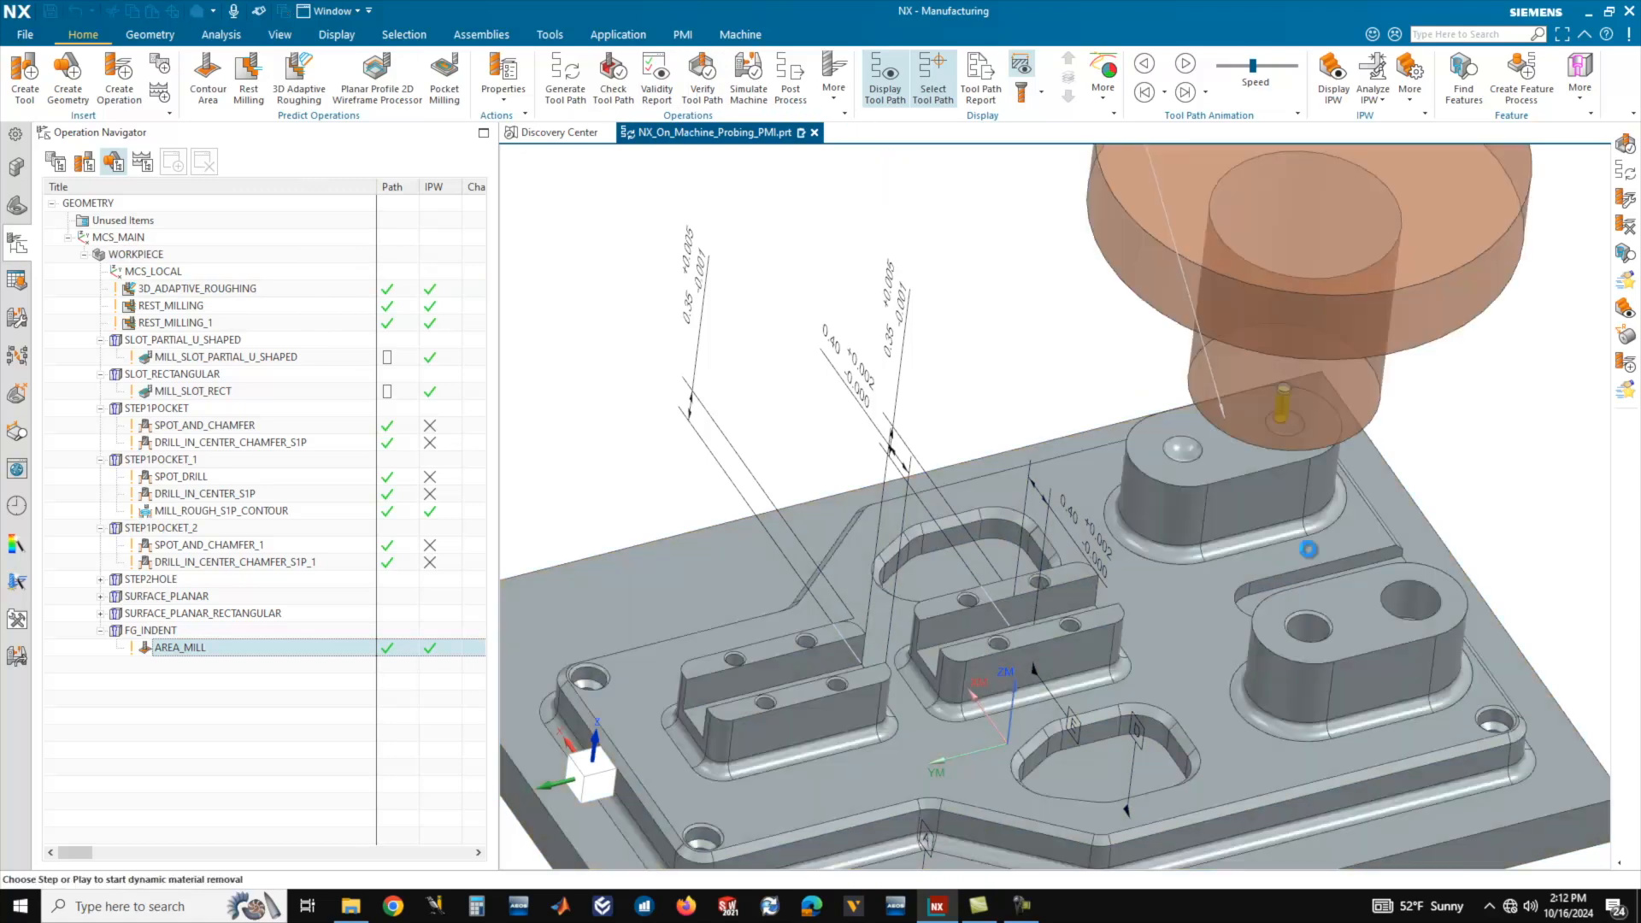
pyautogui.scroll(4, 1261, 399)
pyautogui.moveTo(1164, 590)
pyautogui.mouseDown(button='middle')
pyautogui.moveTo(1155, 570)
pyautogui.moveTo(1154, 585)
pyautogui.mouseUp(button='middle')
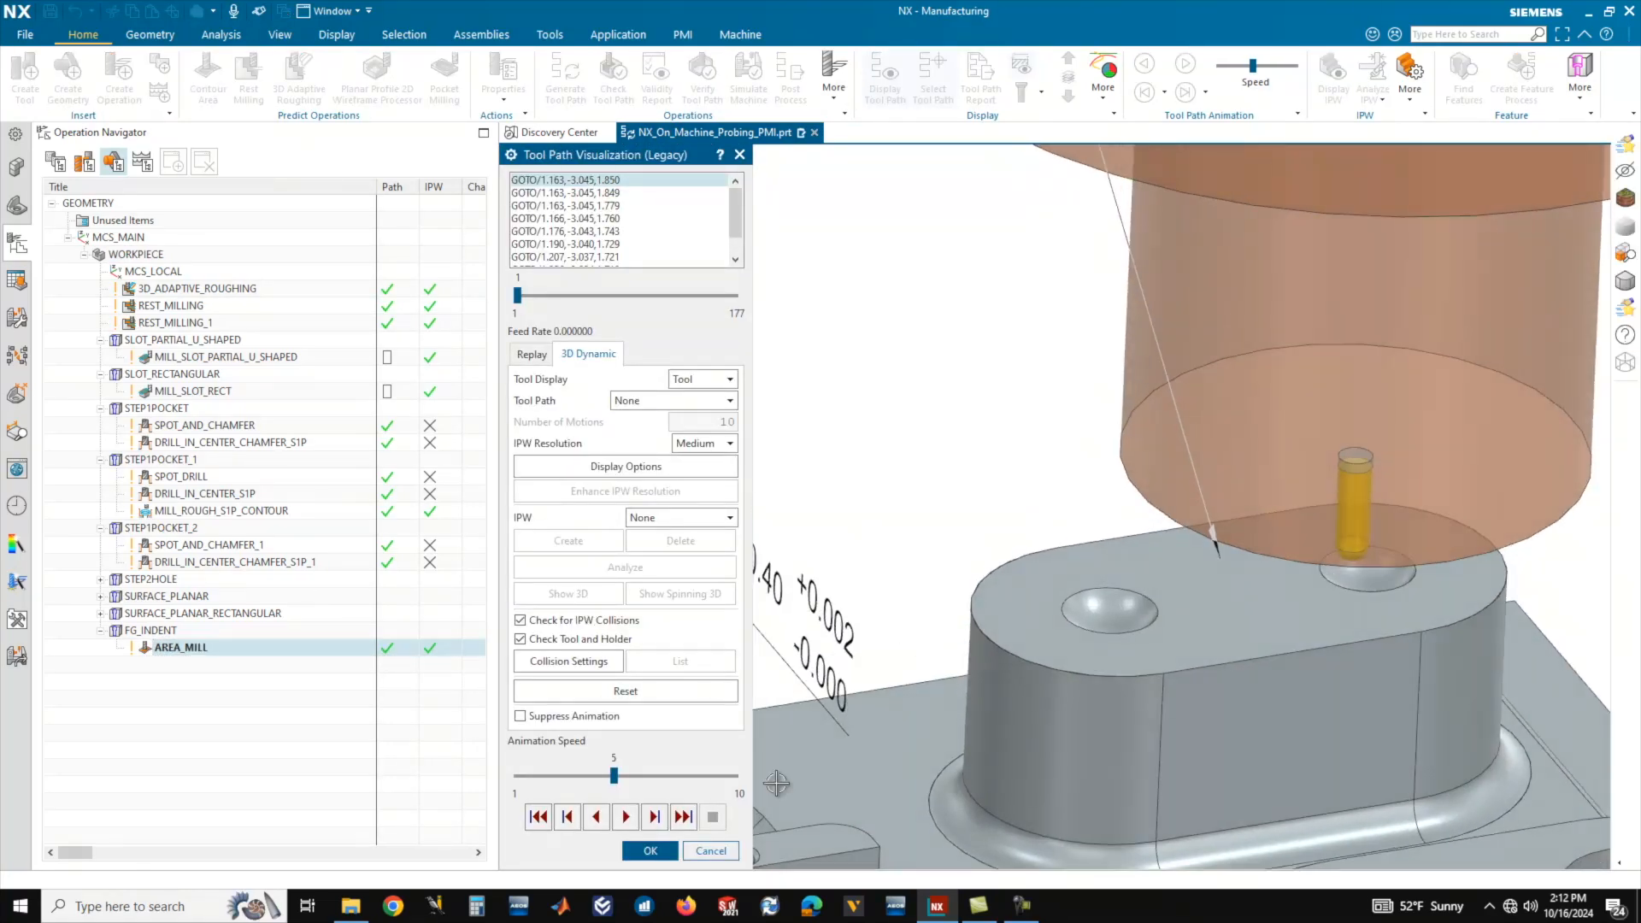
pyautogui.click(633, 817)
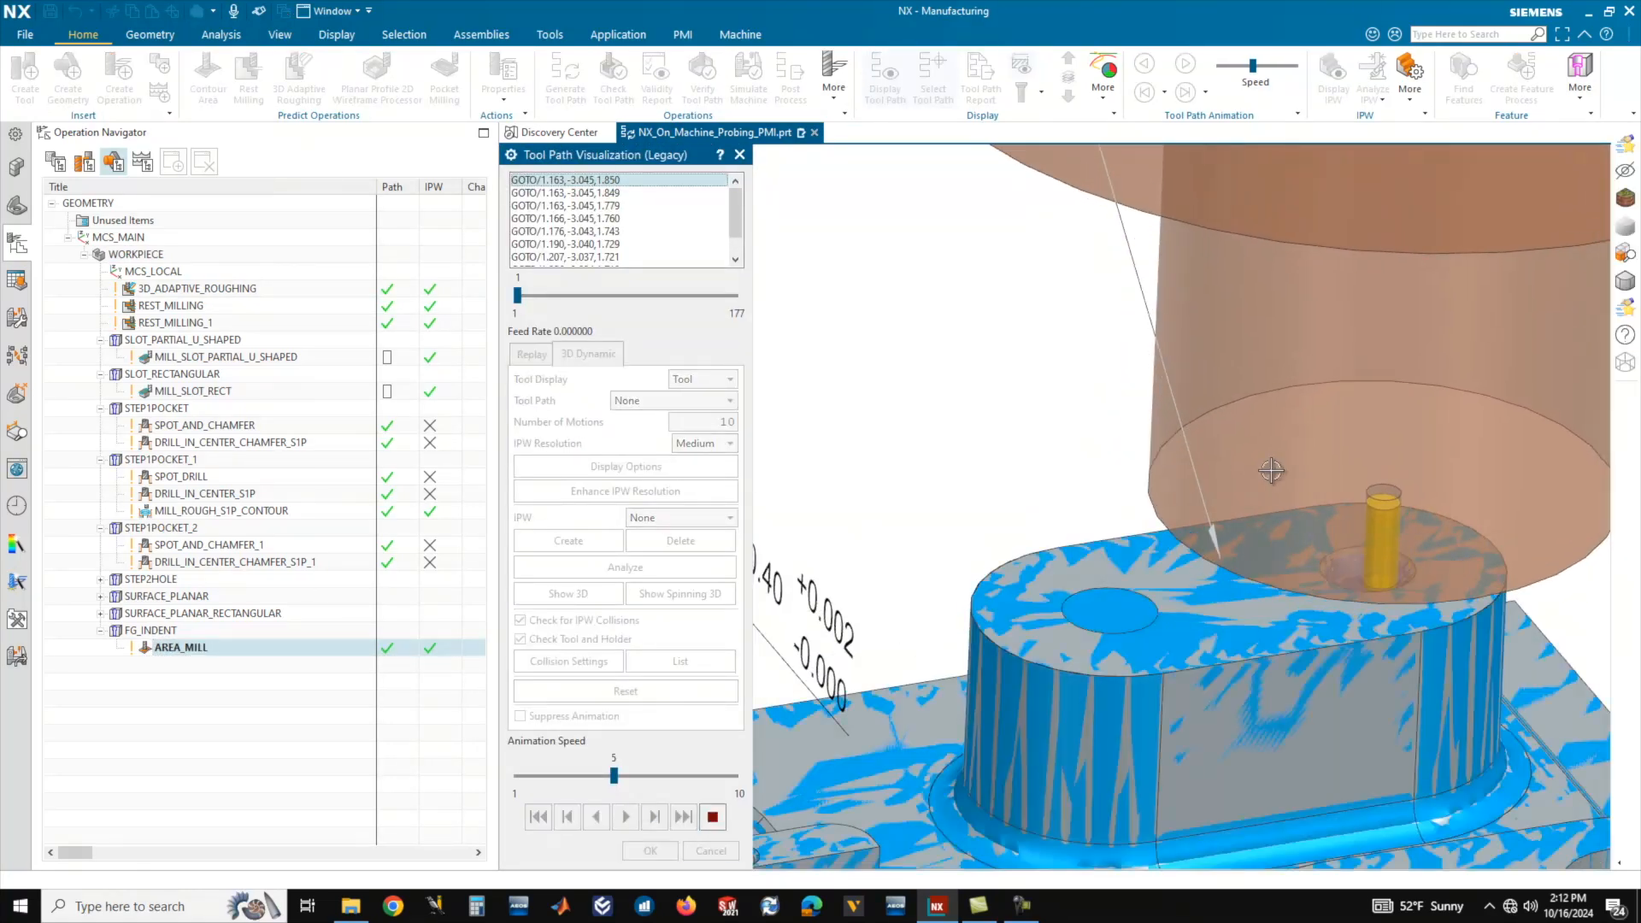
pyautogui.scroll(-3, 1082, 583)
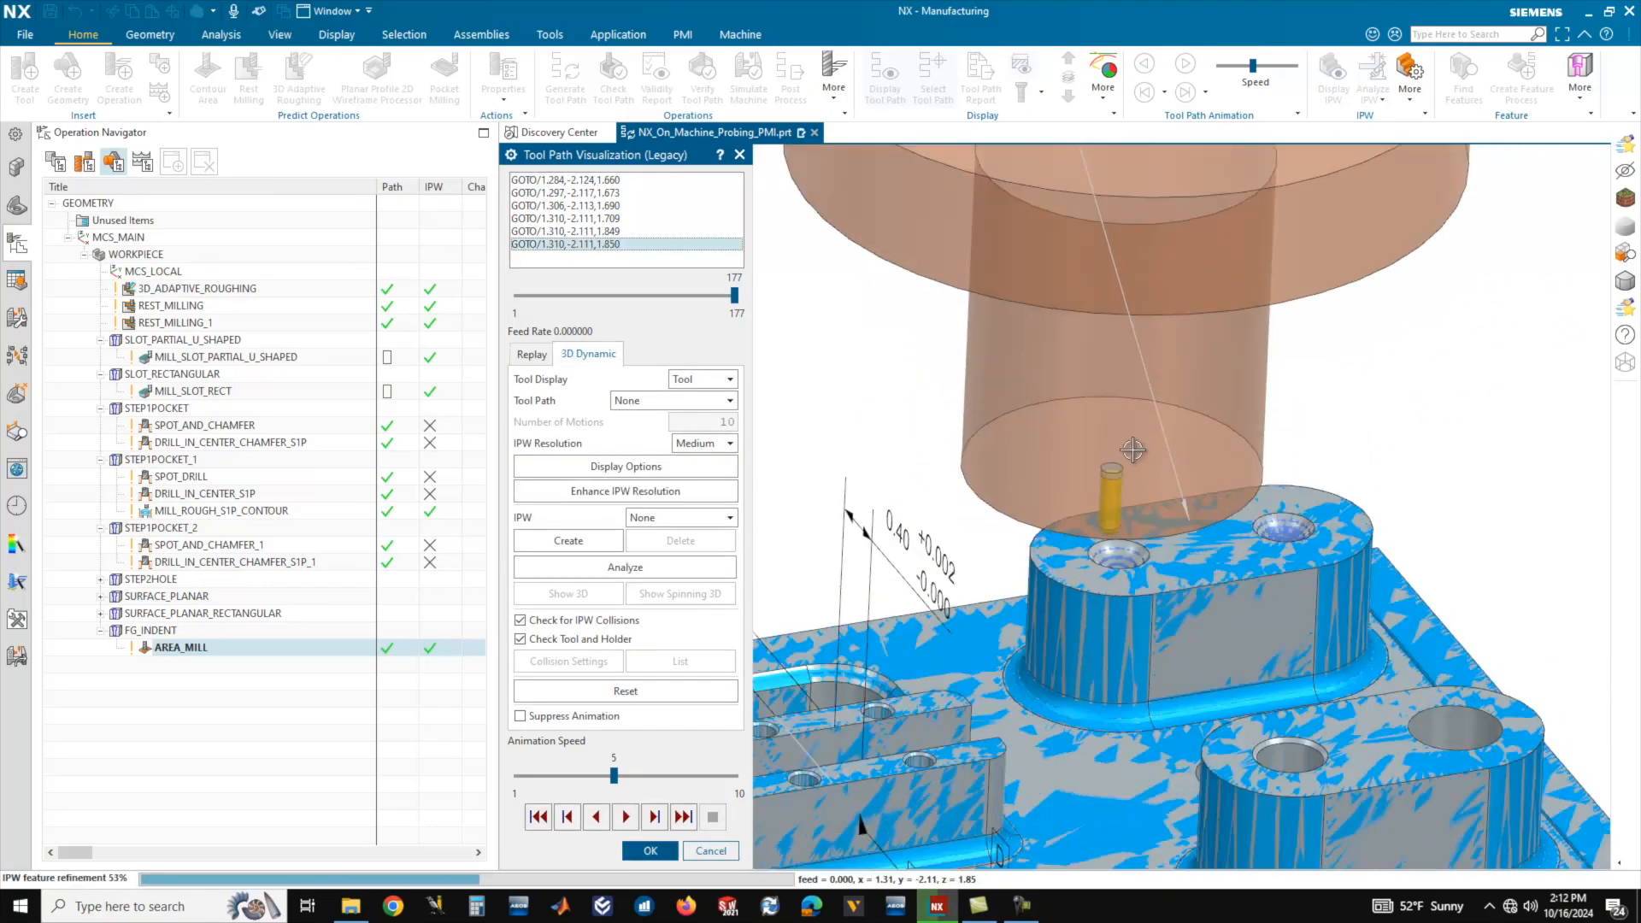
pyautogui.moveTo(1082, 583); pyautogui.dragTo(798, 531, button='middle')
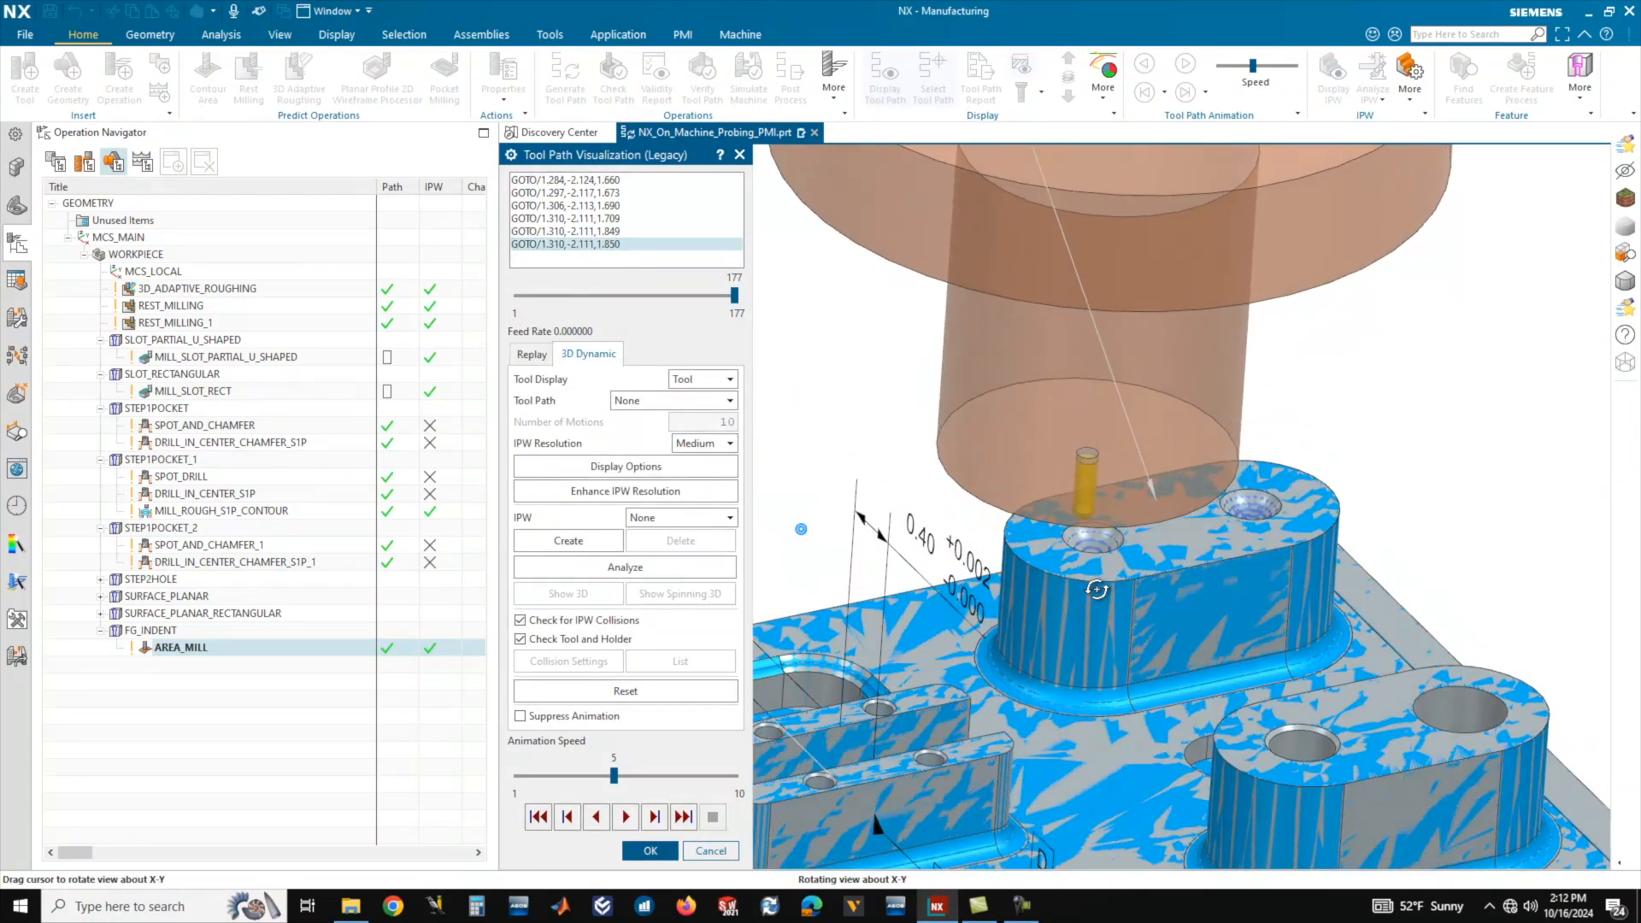
pyautogui.scroll(2, 1252, 551)
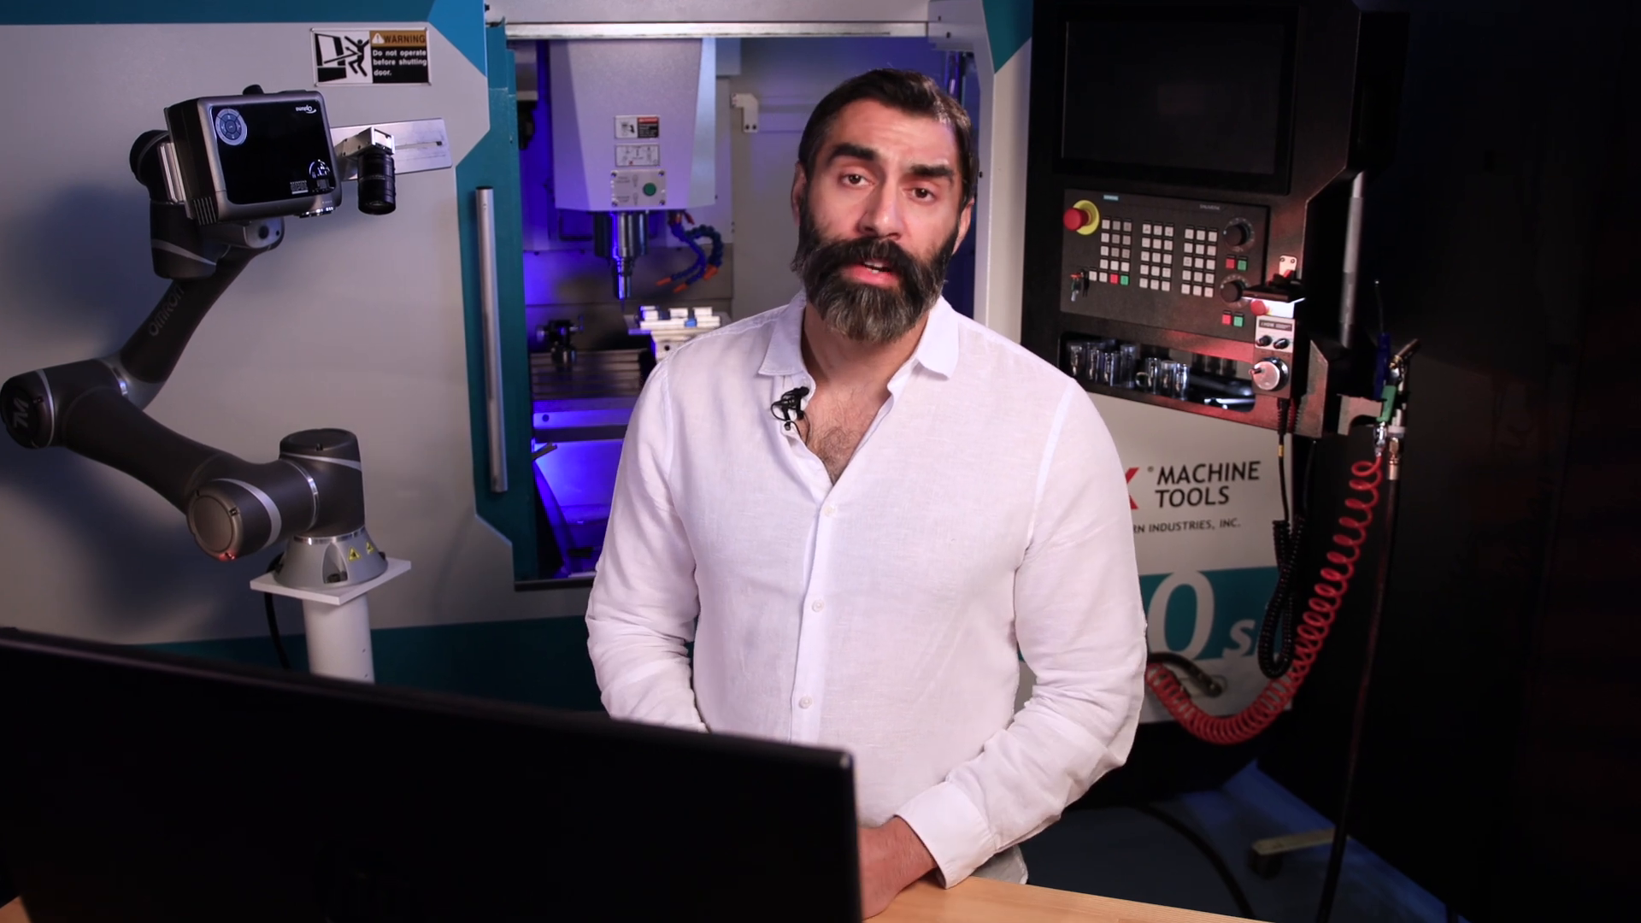